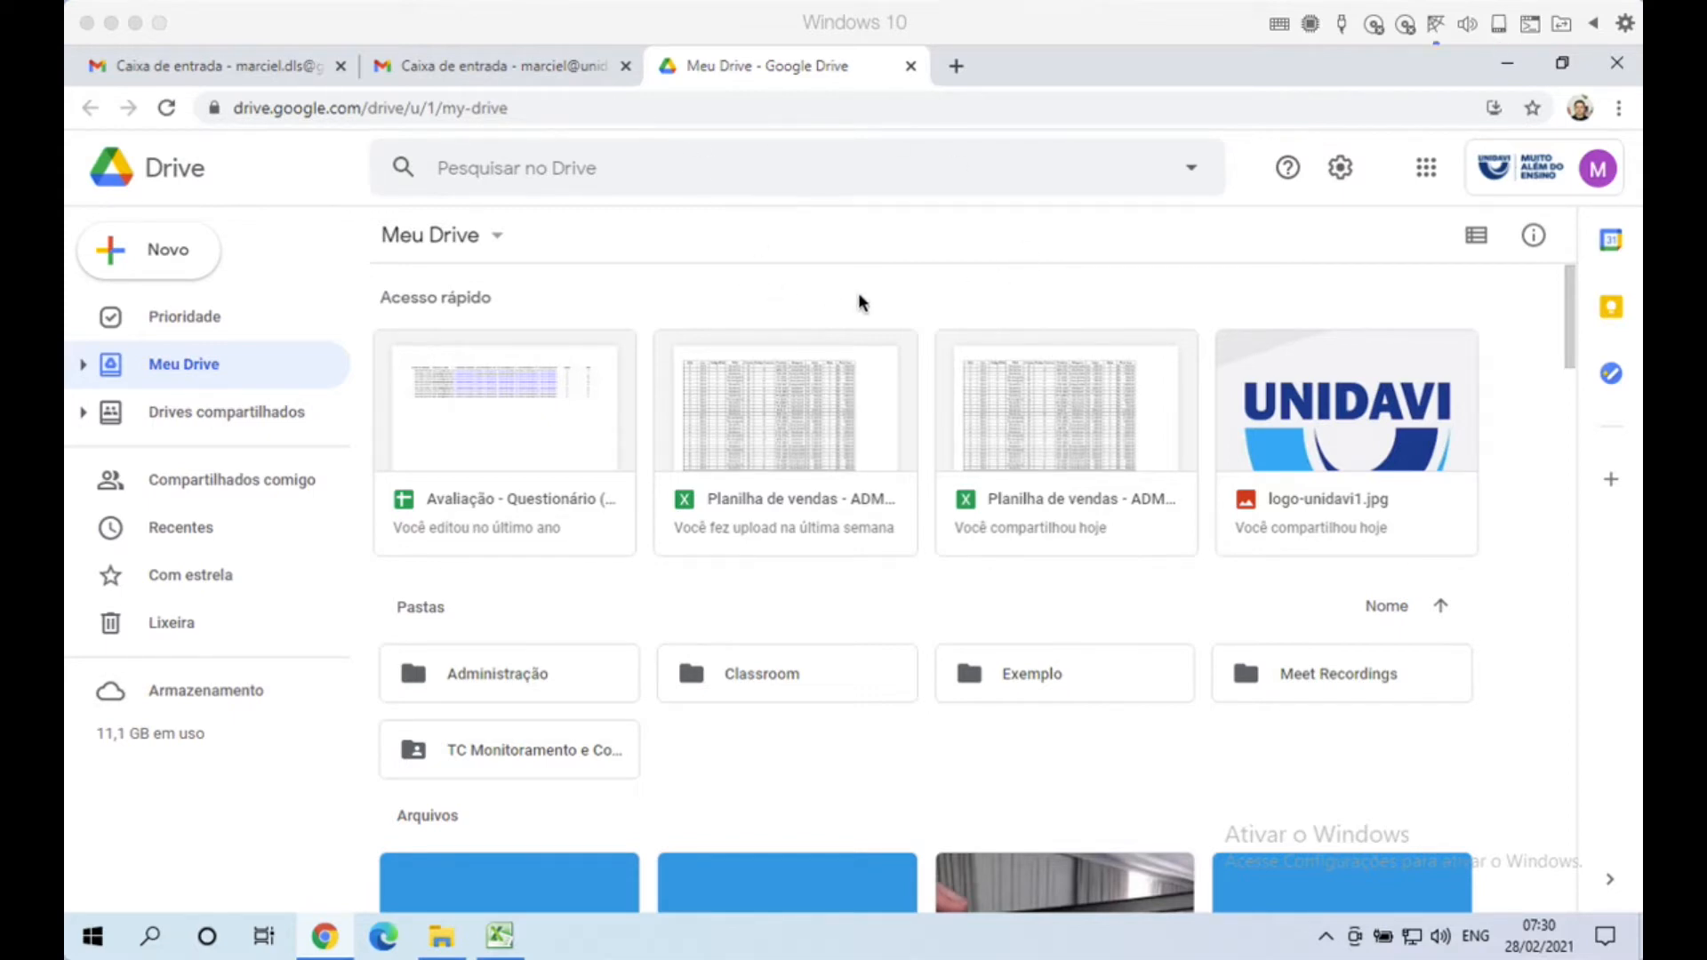
Step: Close the Meu Drive tab to leave the institutional account's empty Gmail inbox showing
click(913, 65)
click(912, 66)
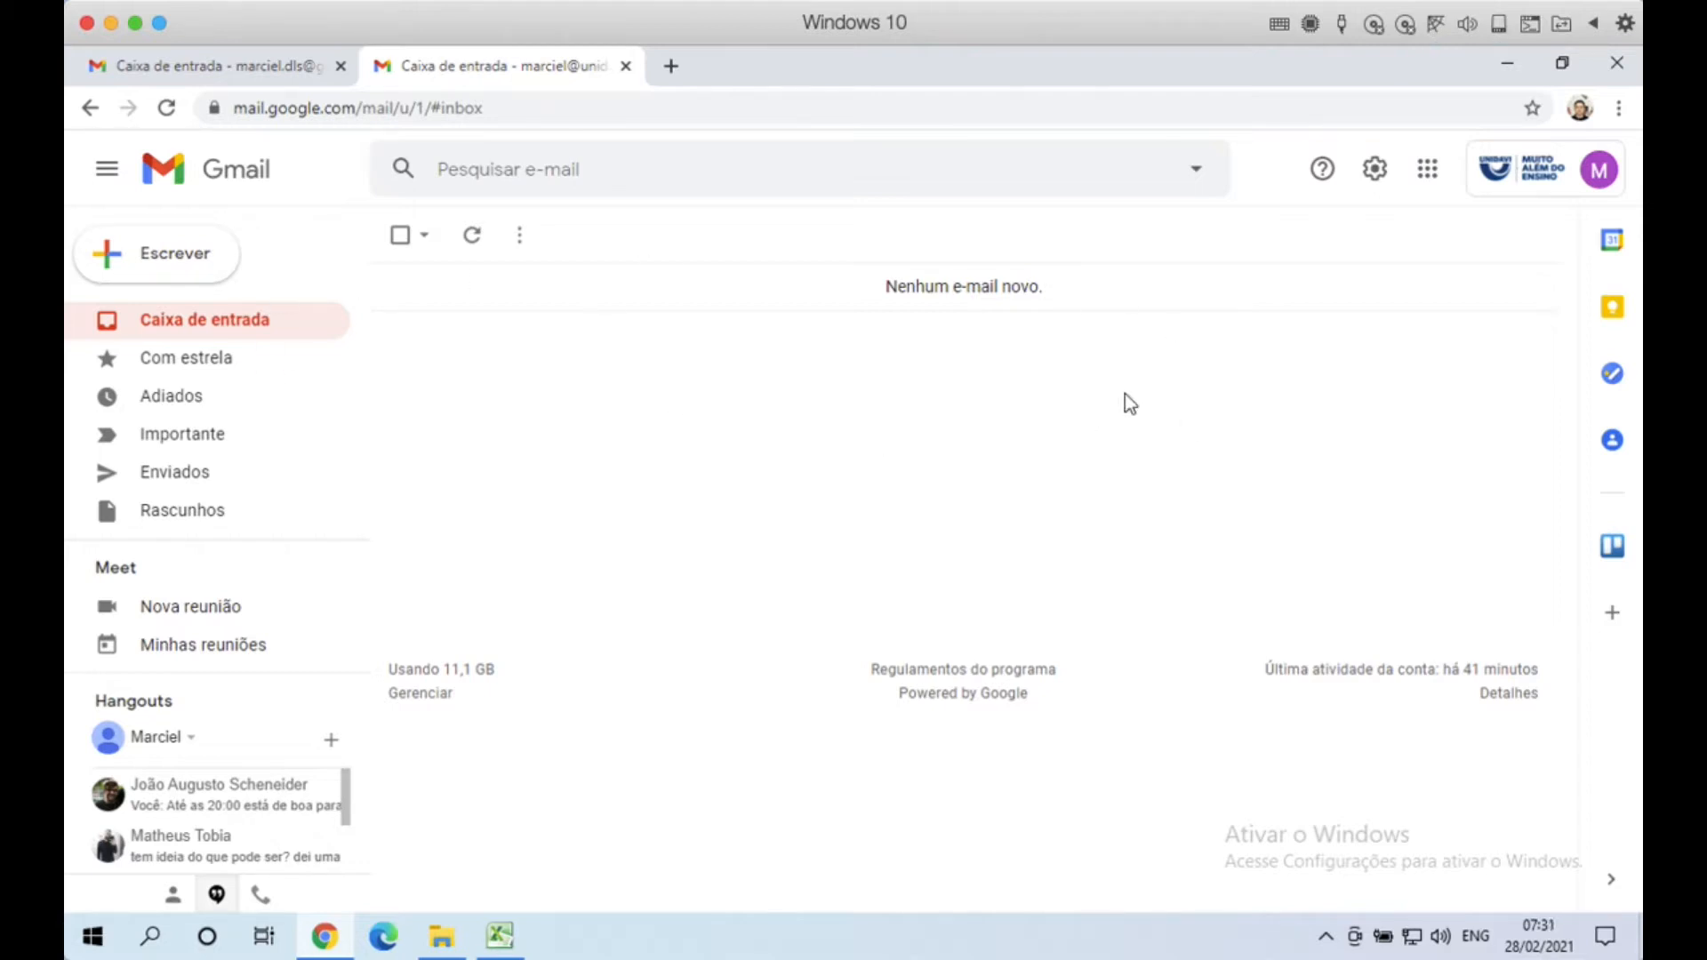
click(1561, 178)
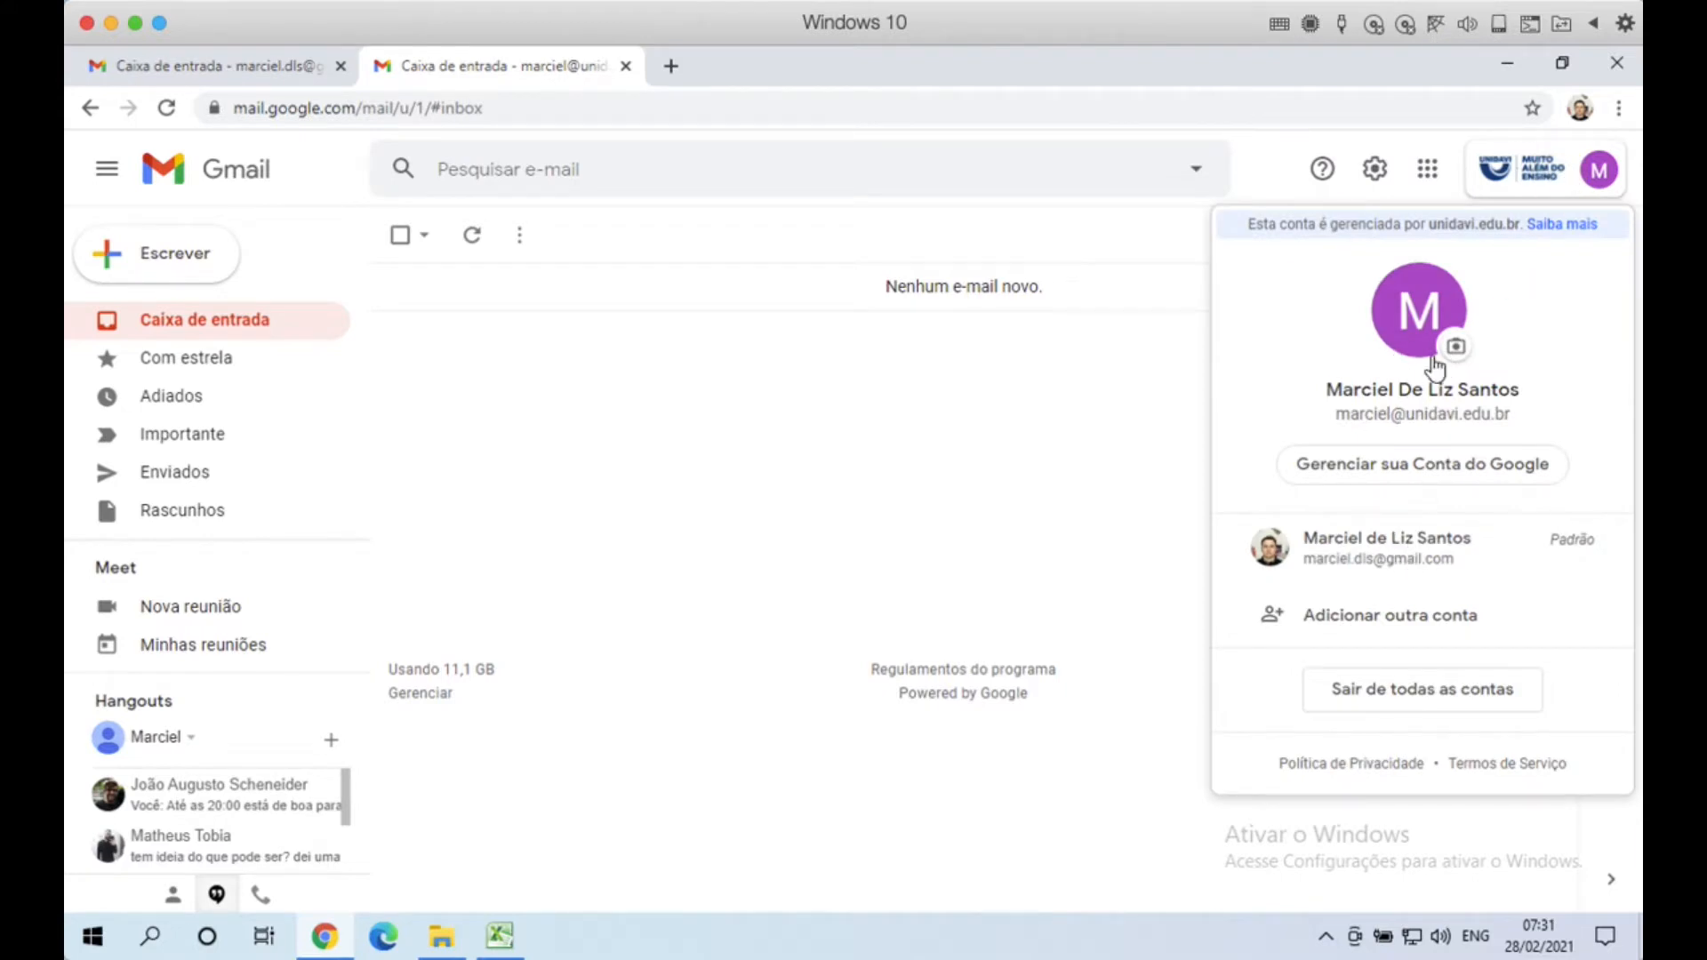
click(1078, 411)
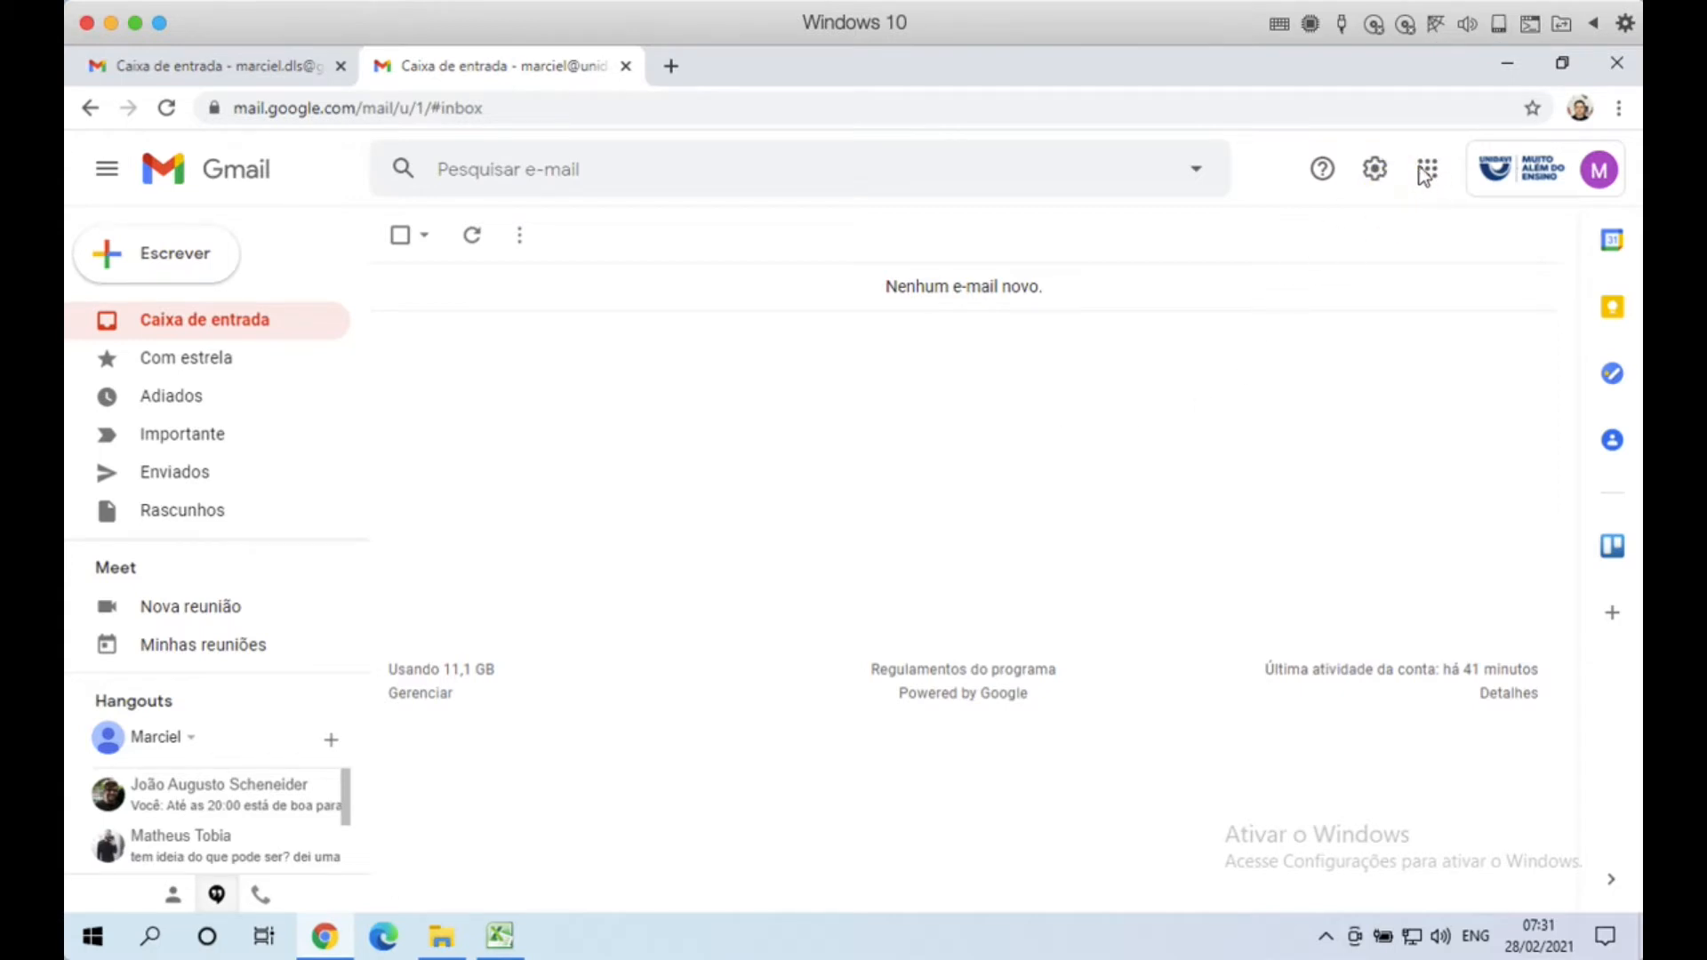
click(1375, 169)
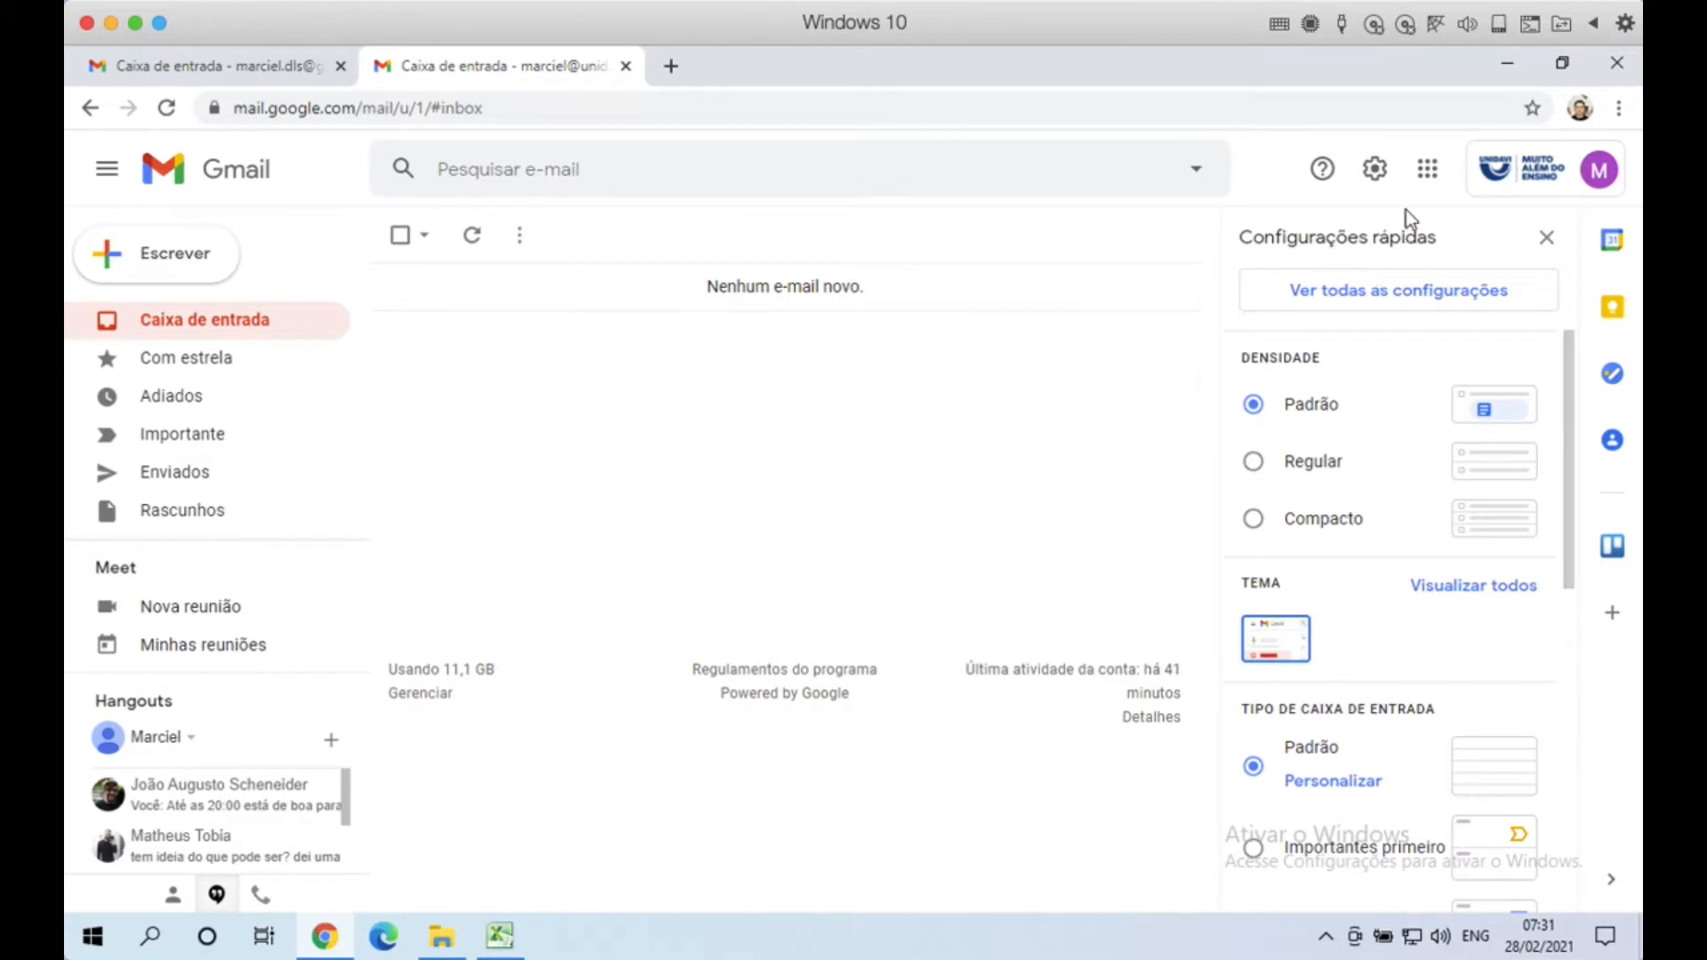
click(1548, 236)
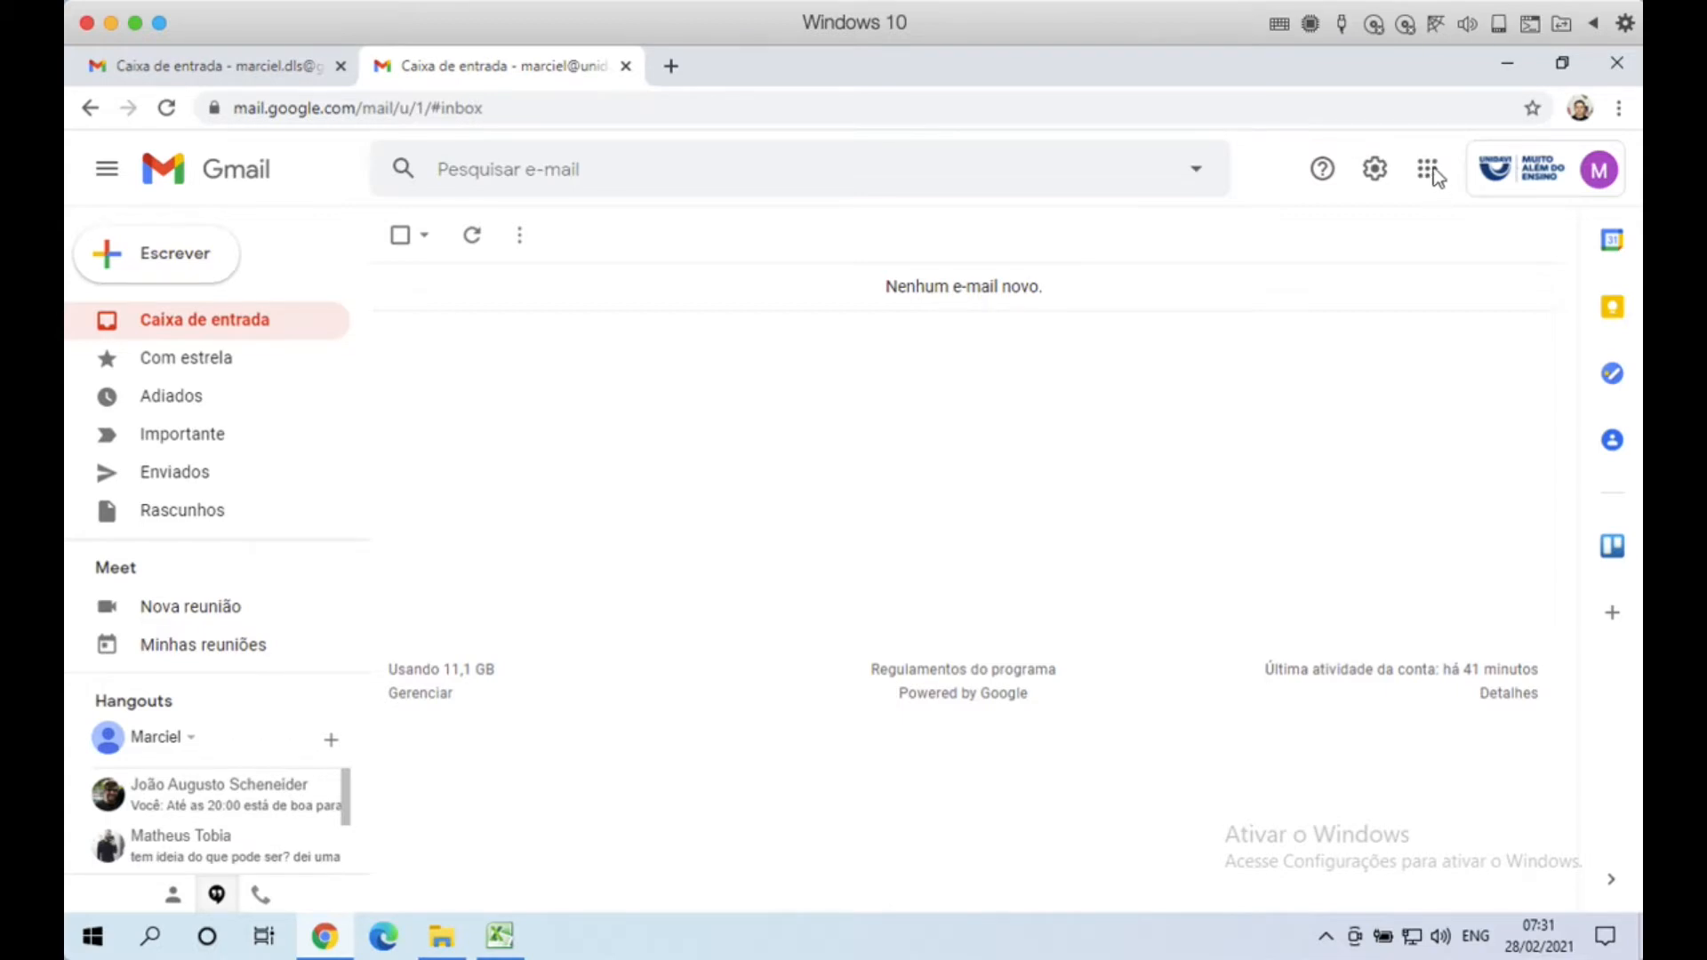
Step: Open the Google apps launcher and scroll through Conta, Drive, Documentos, Planilhas and the others
click(1429, 172)
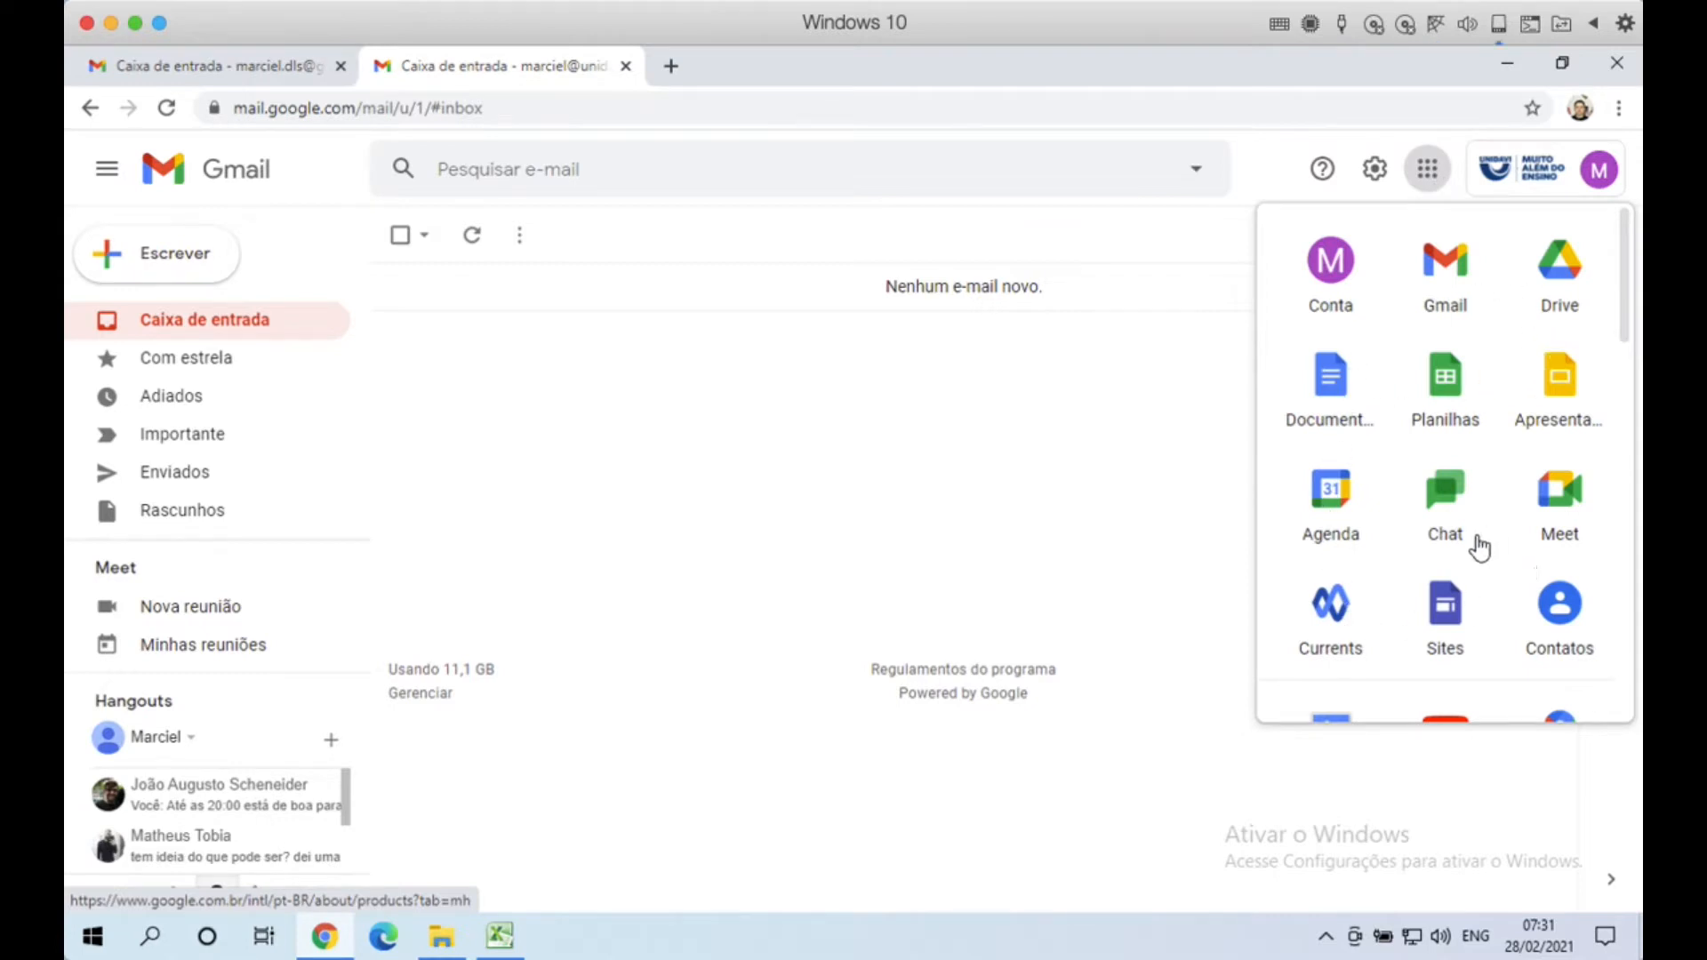
mouse_move(1624, 313)
mouse_down()
mouse_move(1612, 663)
mouse_move(1636, 289)
mouse_up()
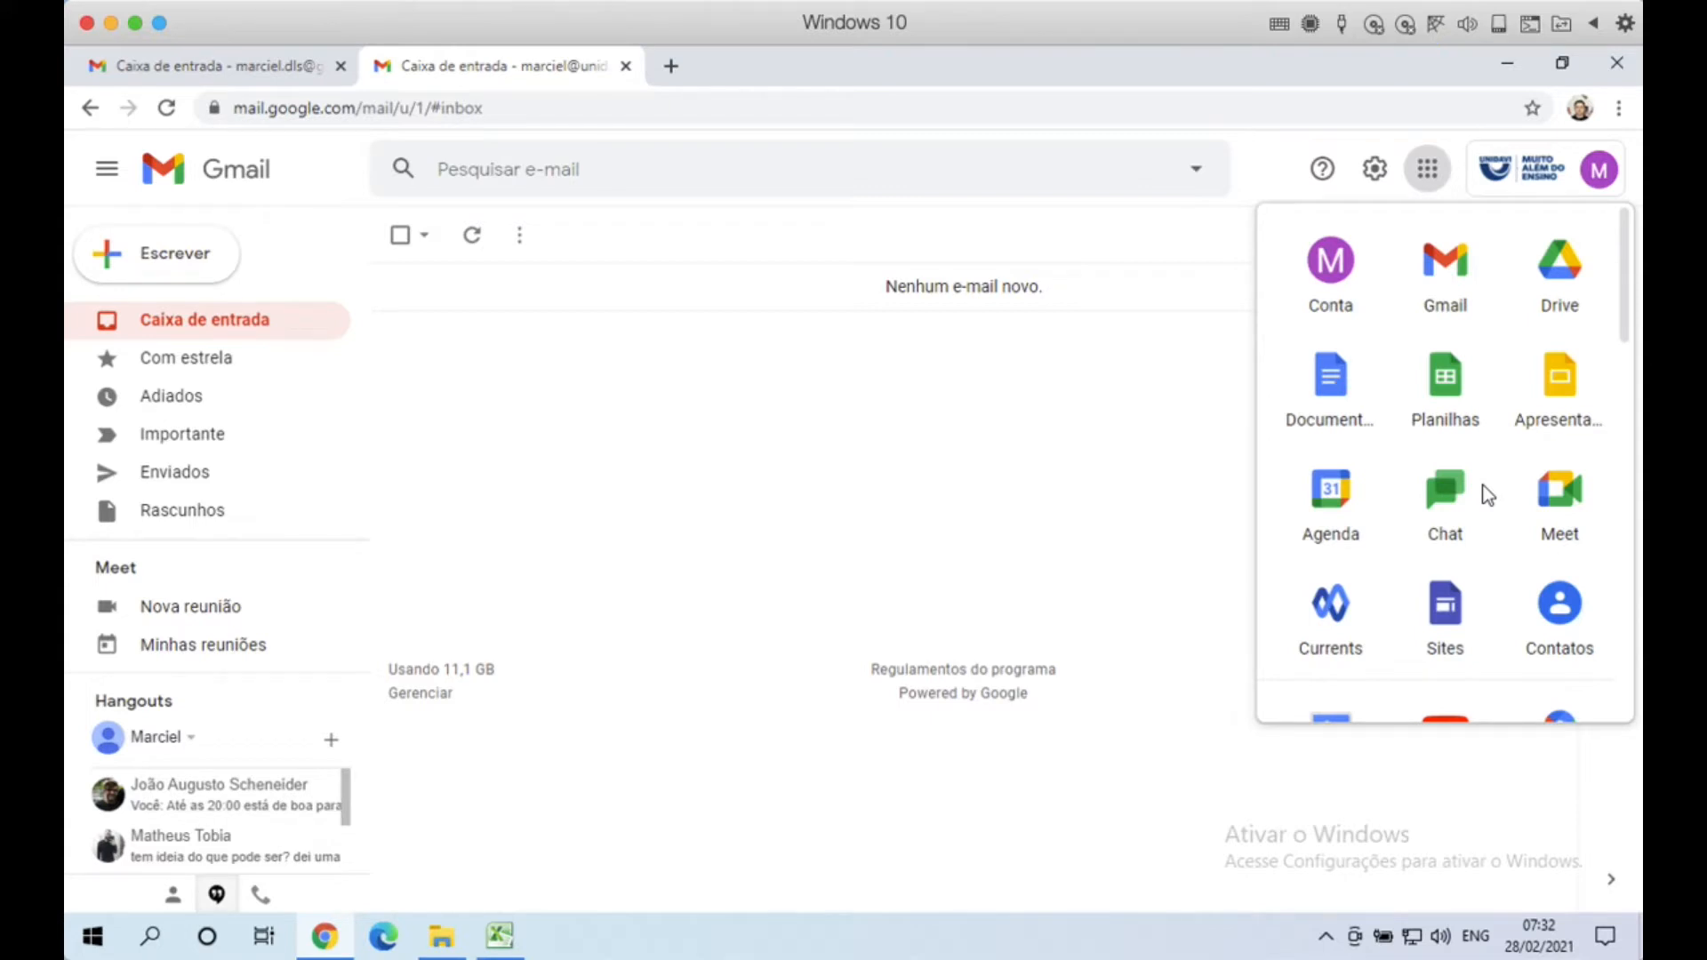
Step: Close the apps list, check the personal account's apps, then return to the institutional inbox
click(1066, 515)
click(241, 73)
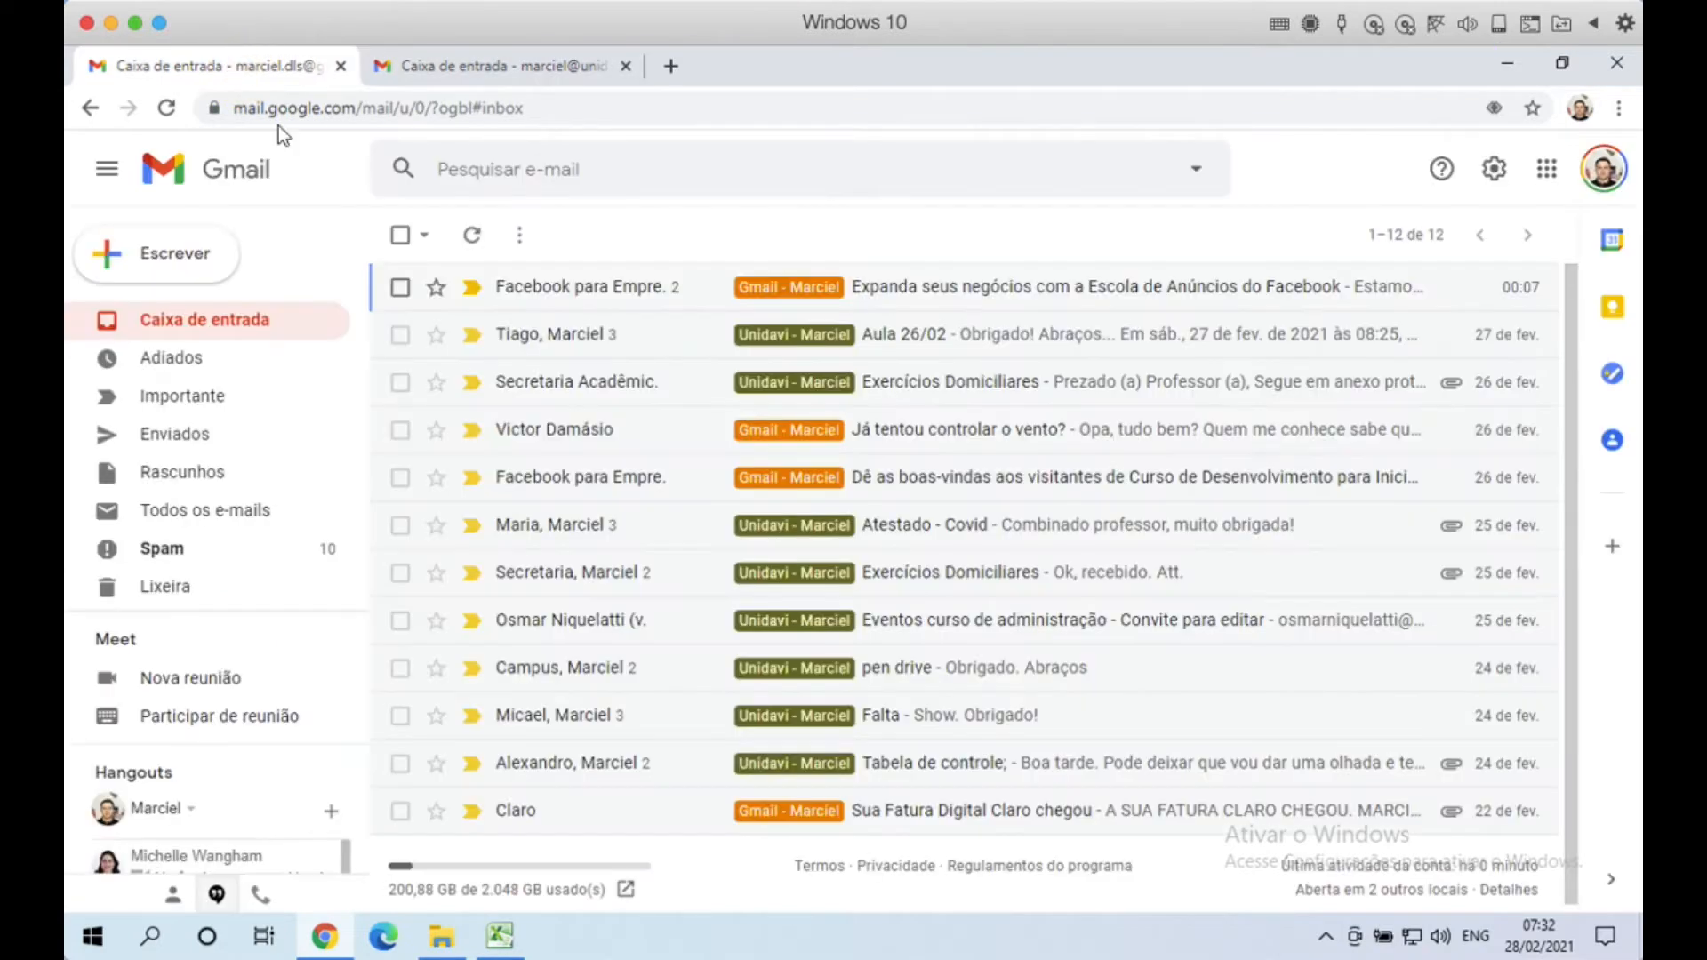
click(1546, 174)
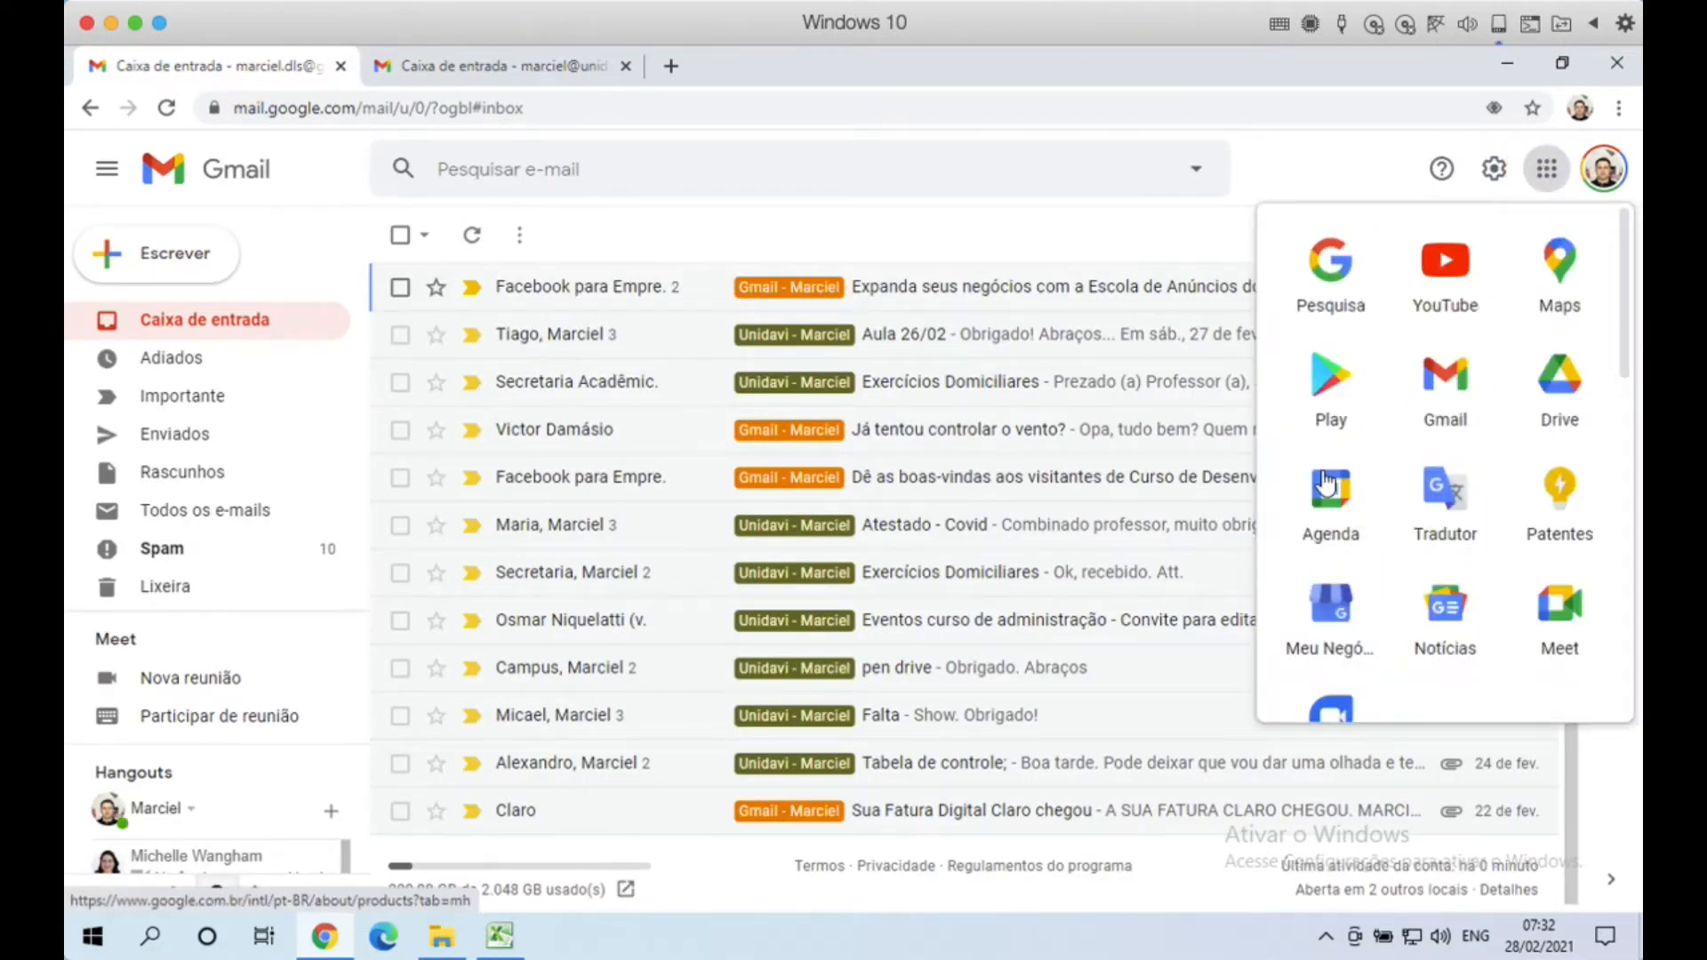
click(533, 78)
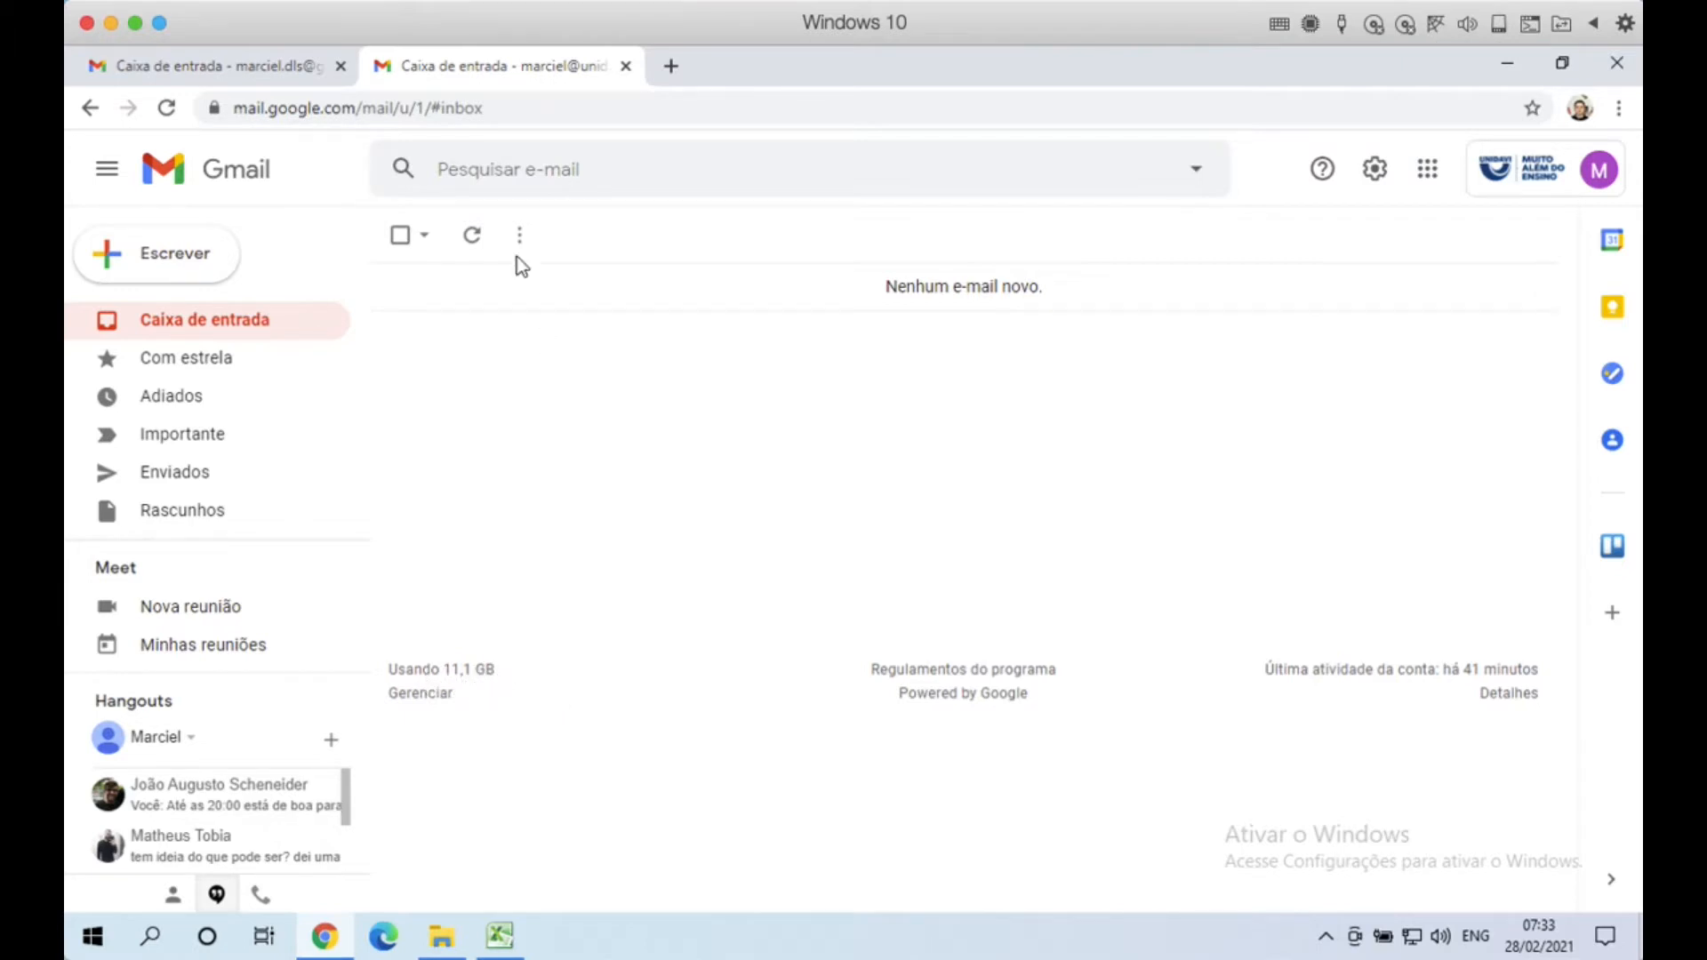
click(236, 64)
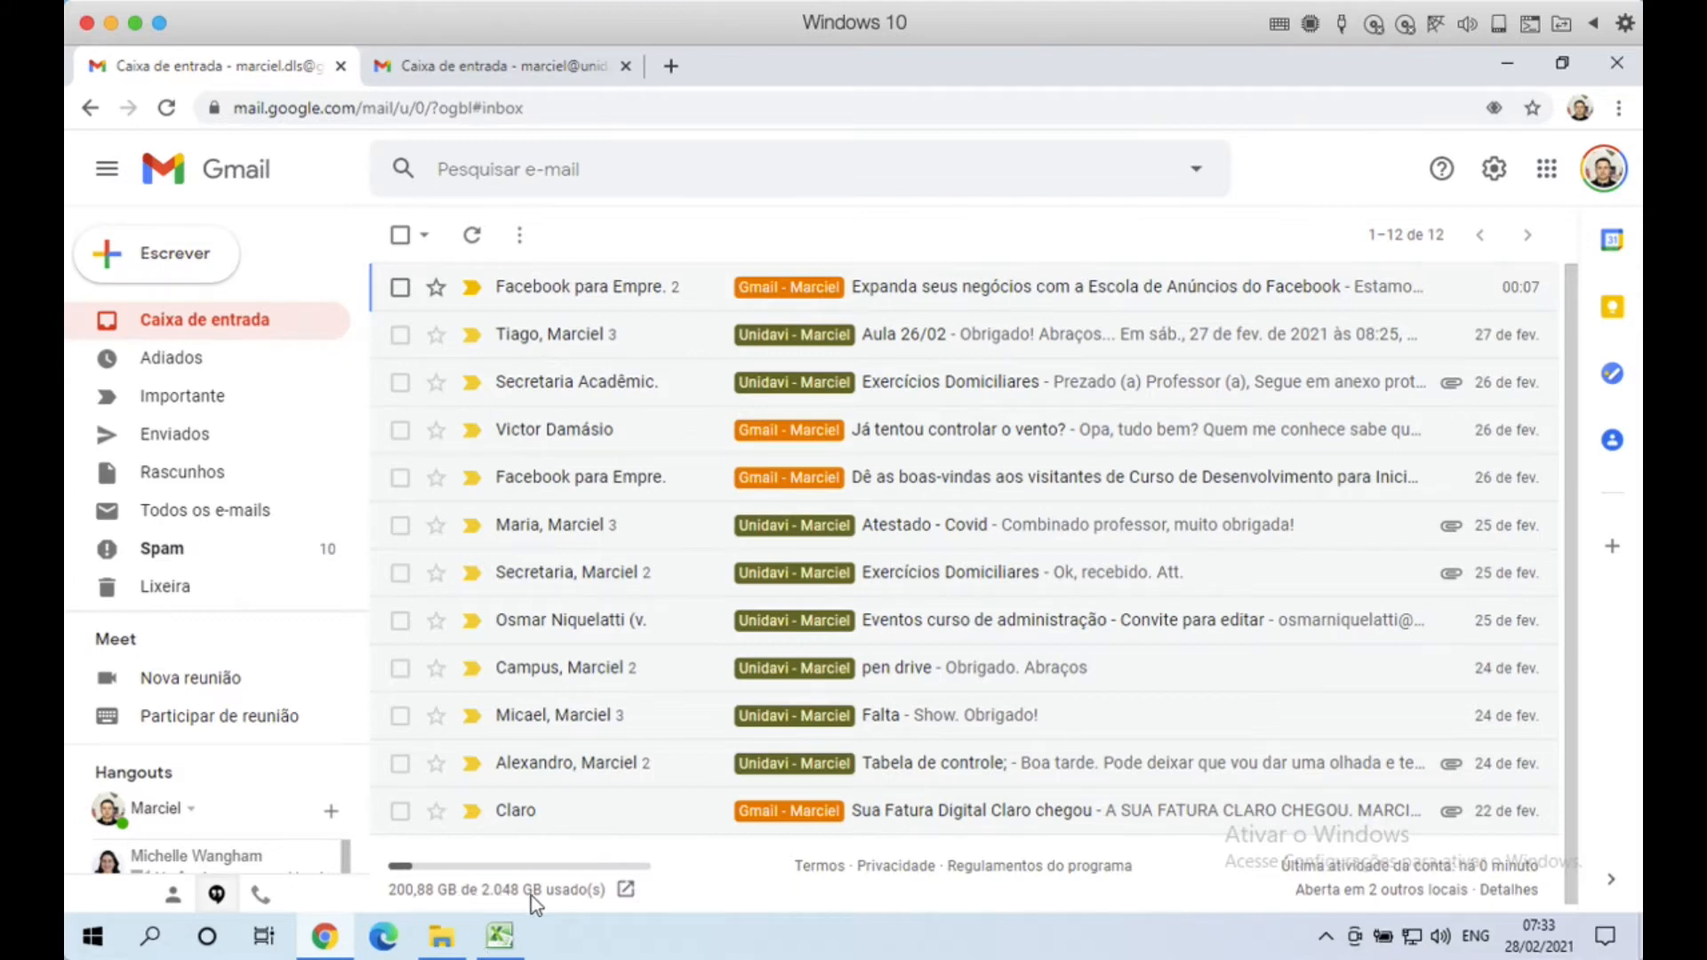
click(568, 66)
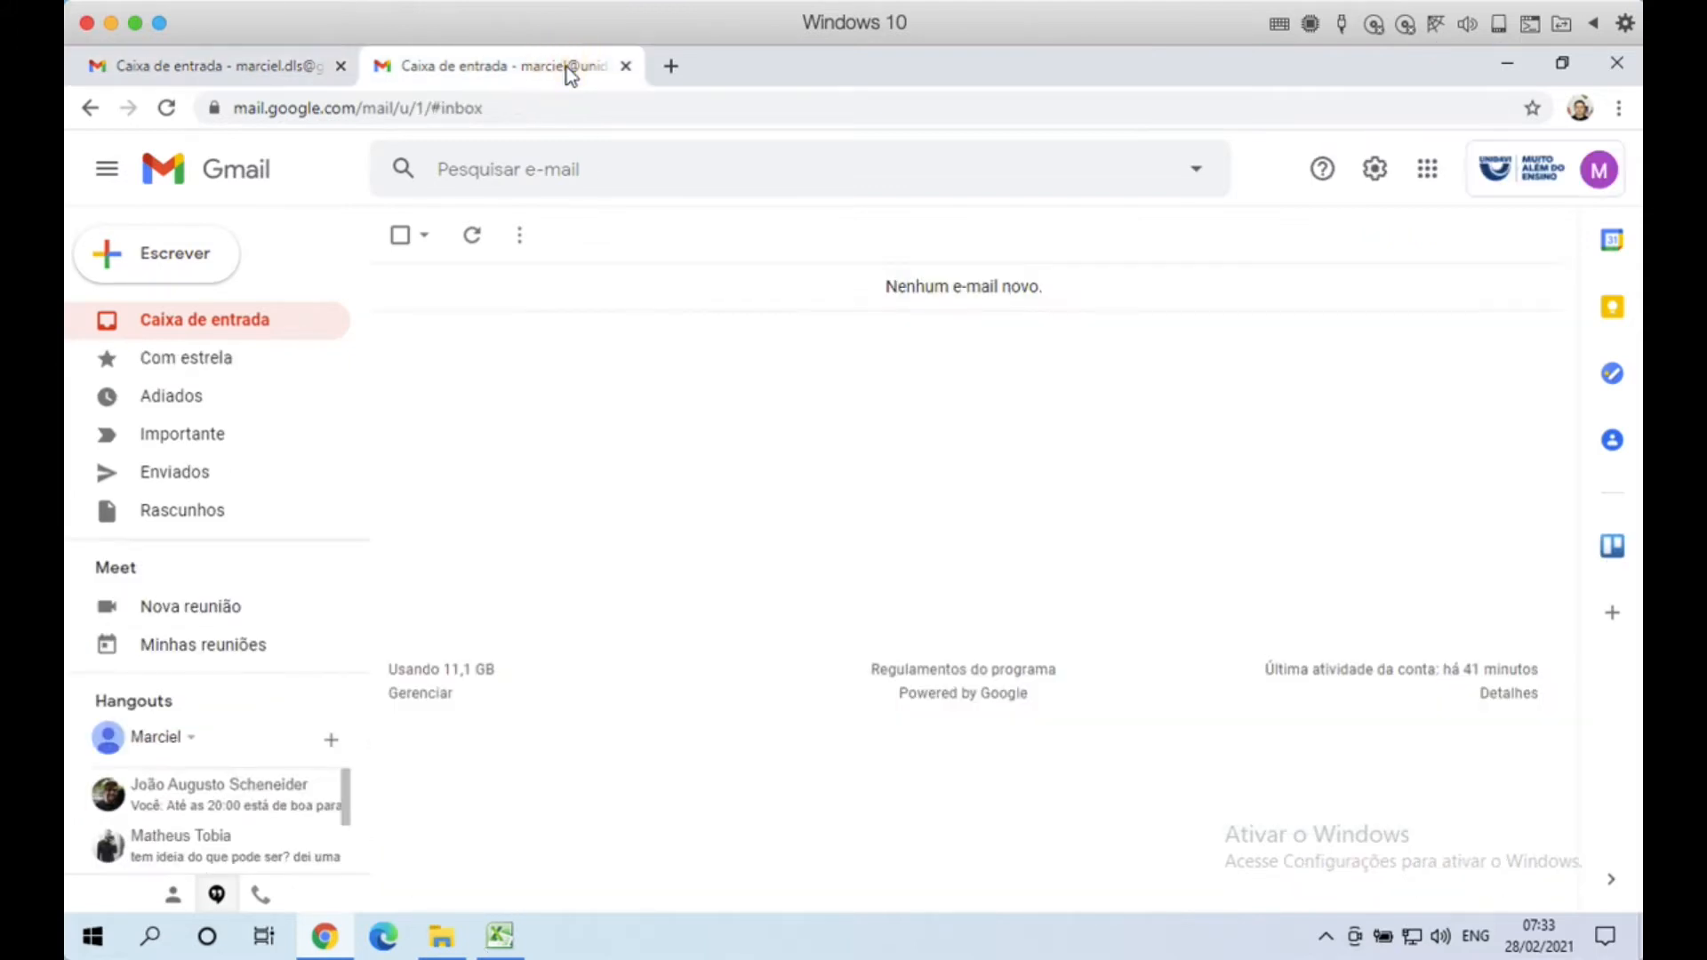
click(852, 425)
click(1427, 169)
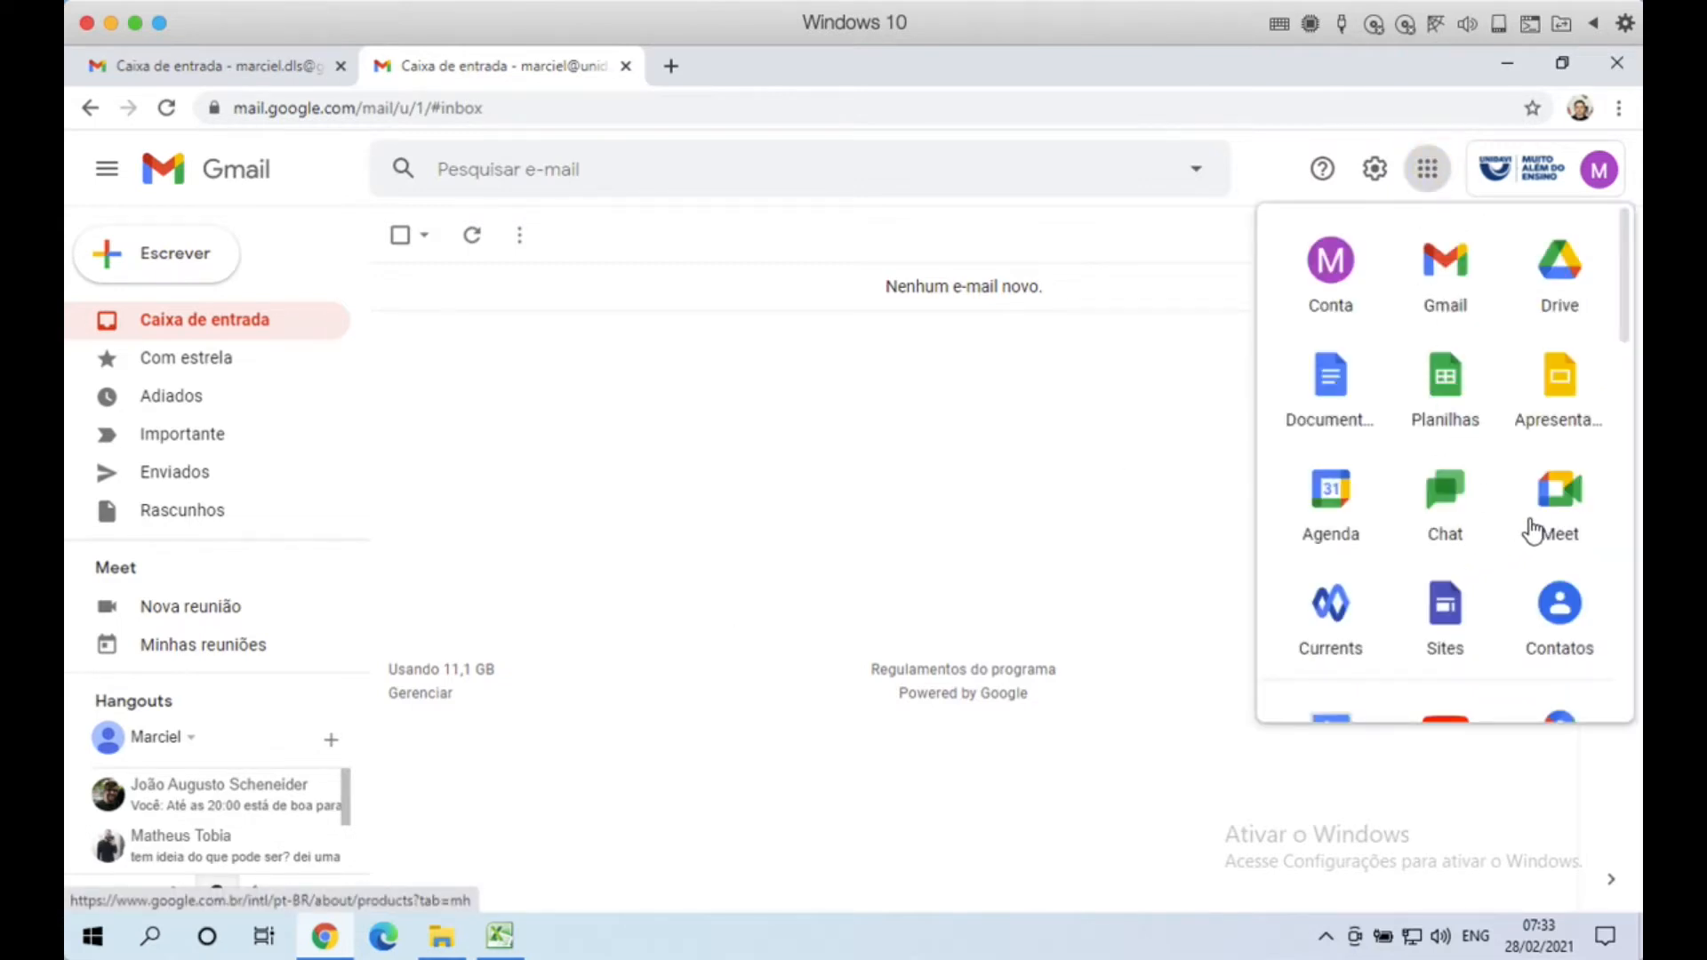
scroll(1530, 529, down, 10)
scroll(1531, 530, up, 3)
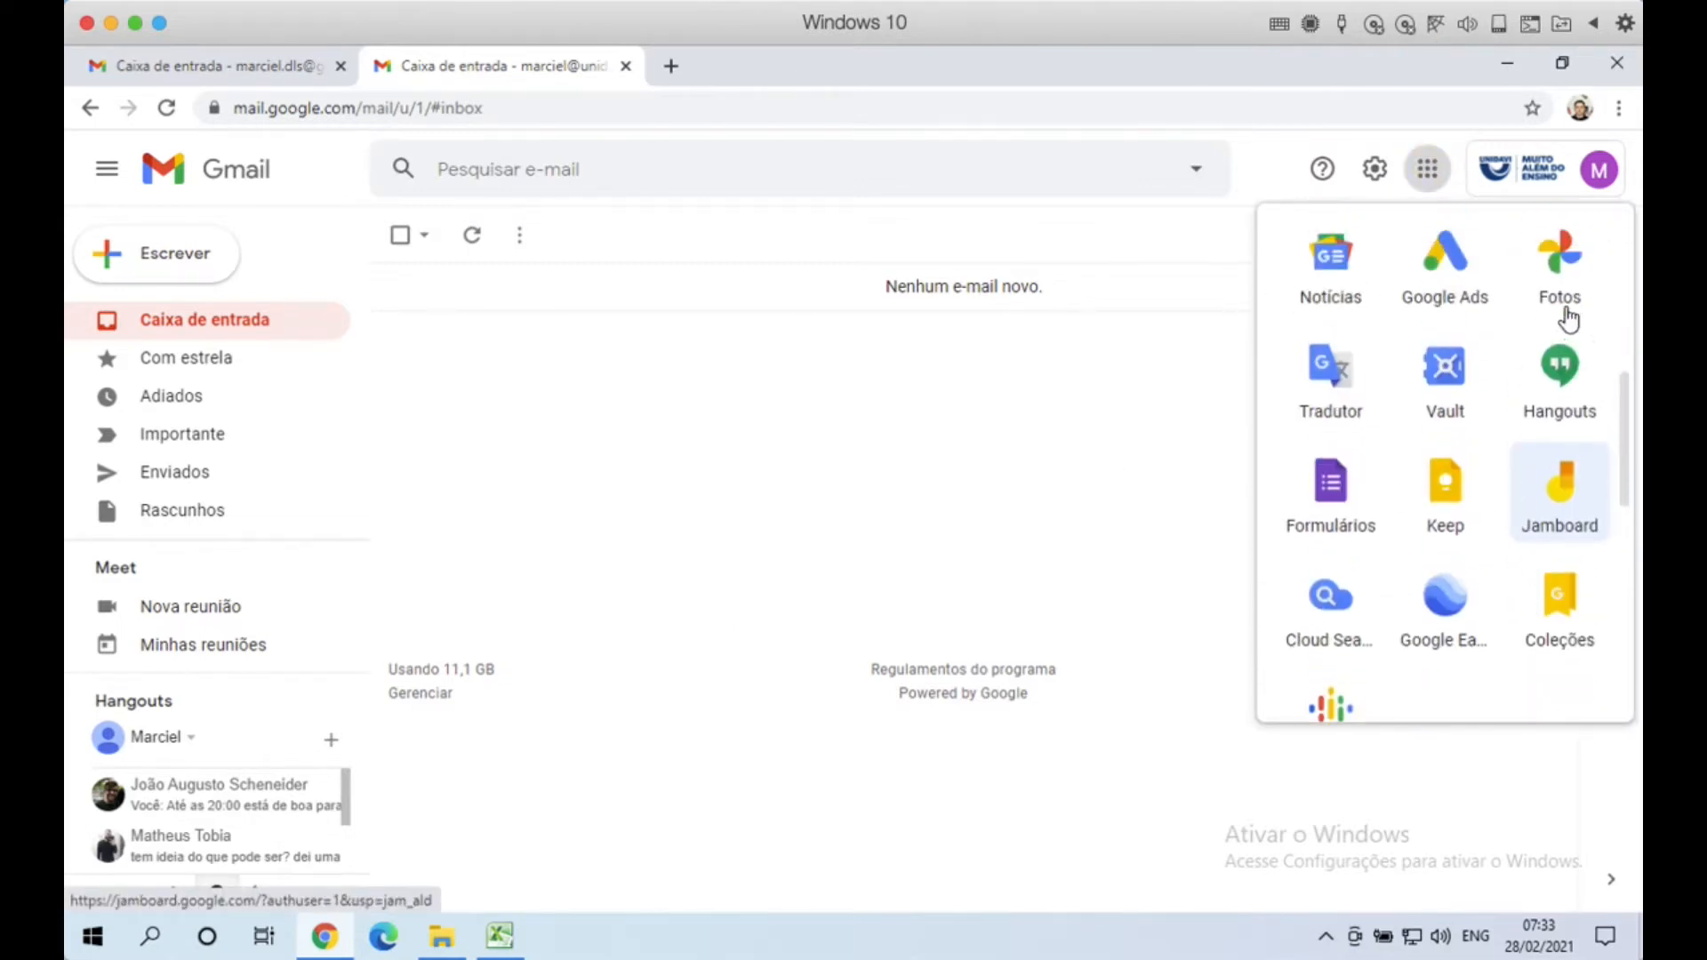
scroll(1449, 485, up, 7)
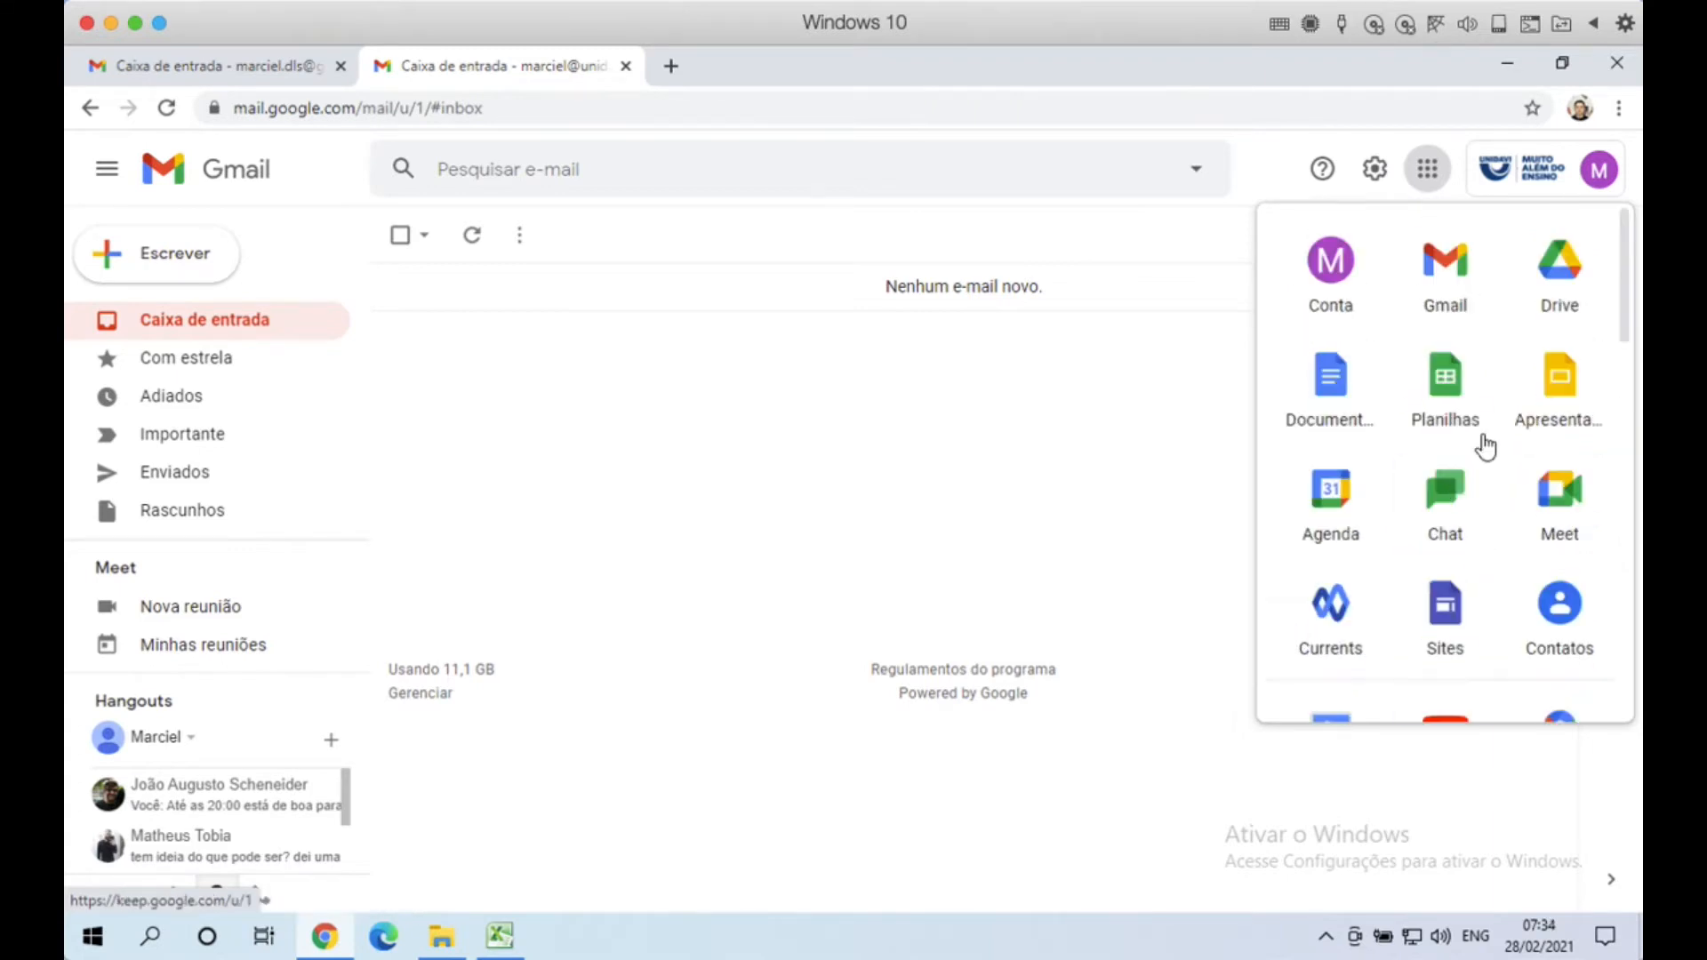
click(984, 496)
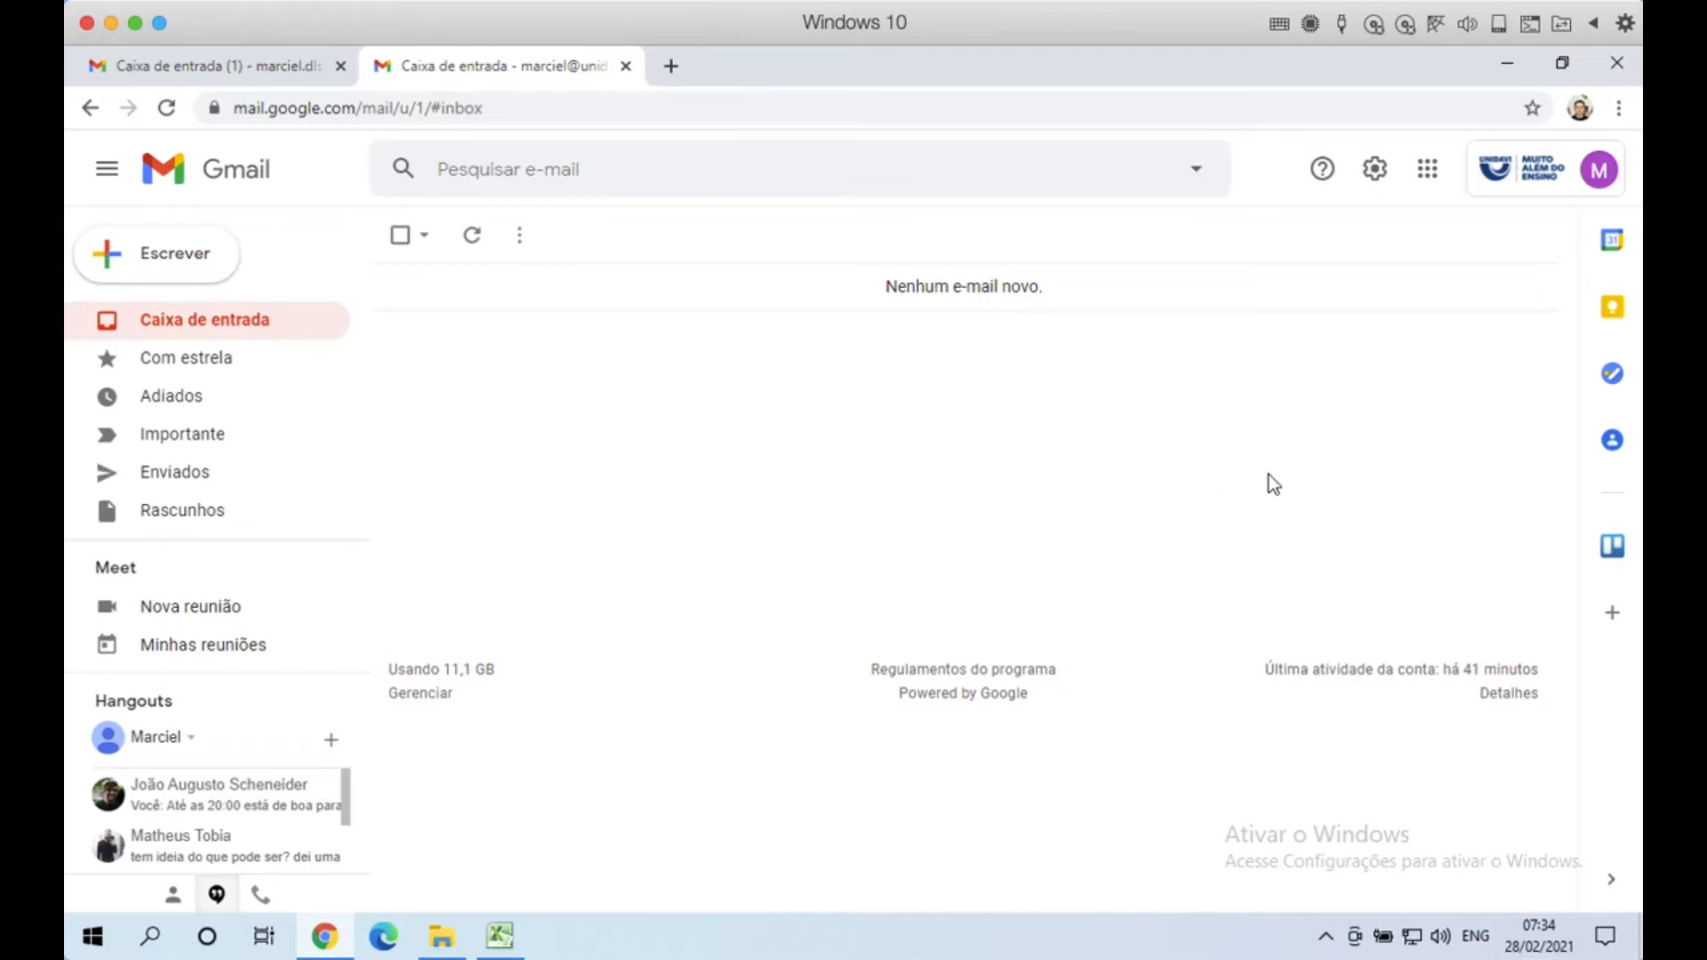
Step: Open Google Drive from the apps launcher, then close its new tab
click(1426, 171)
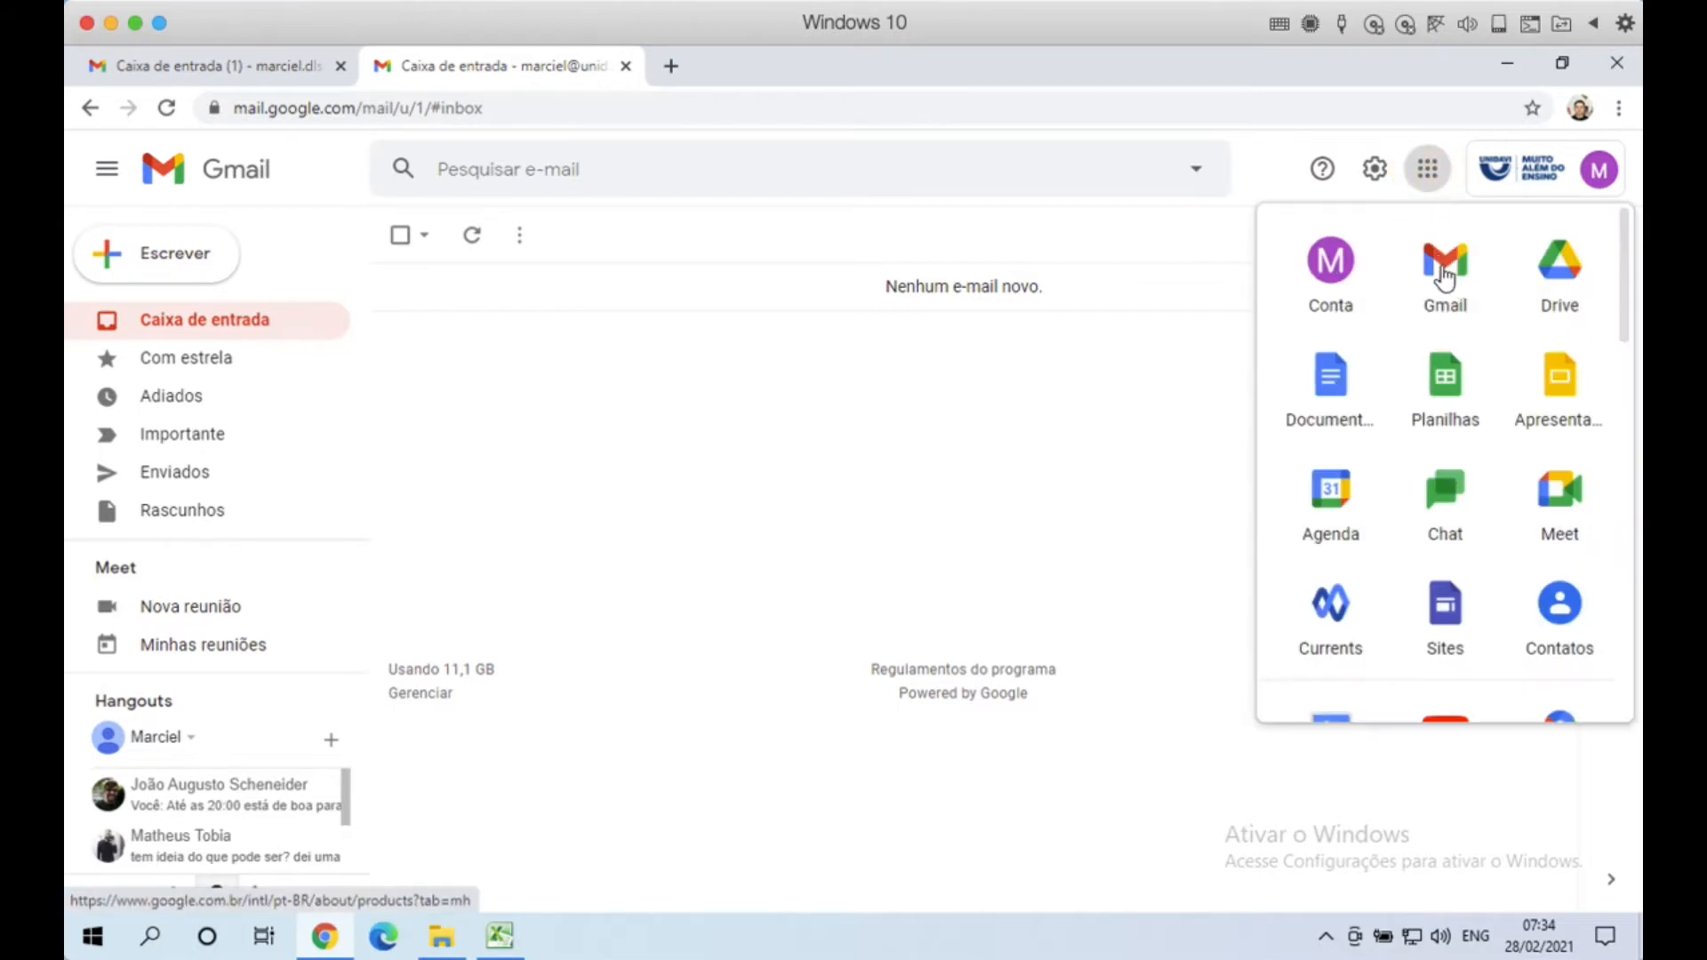
click(1567, 283)
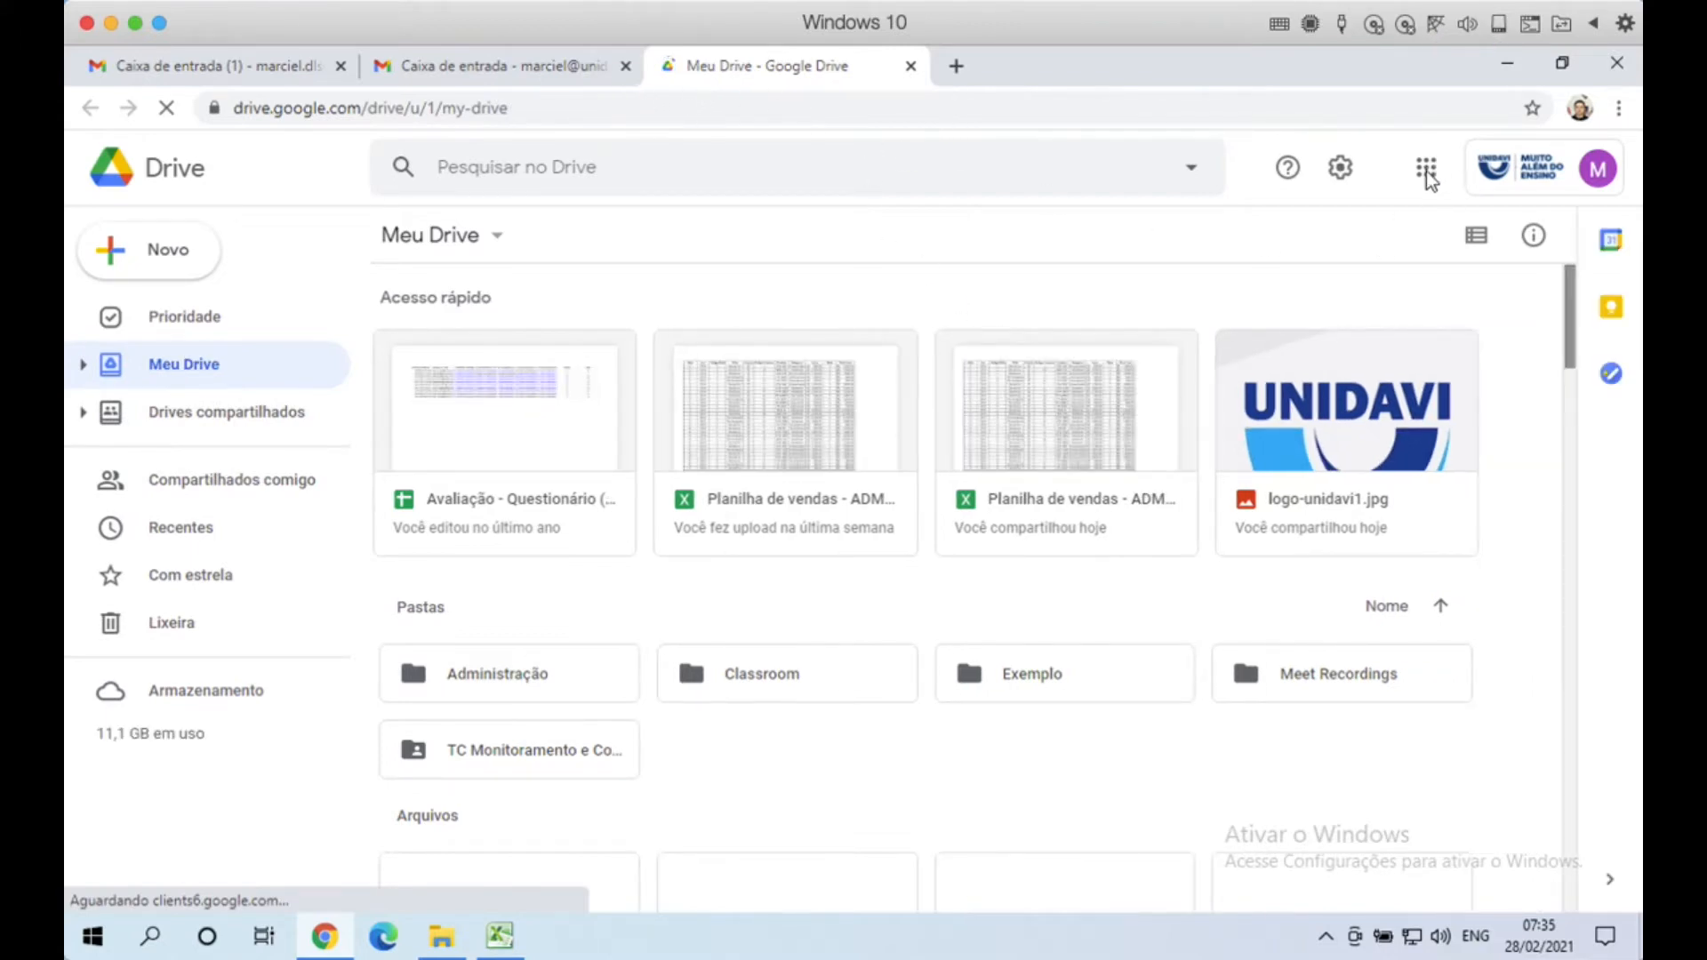
click(912, 67)
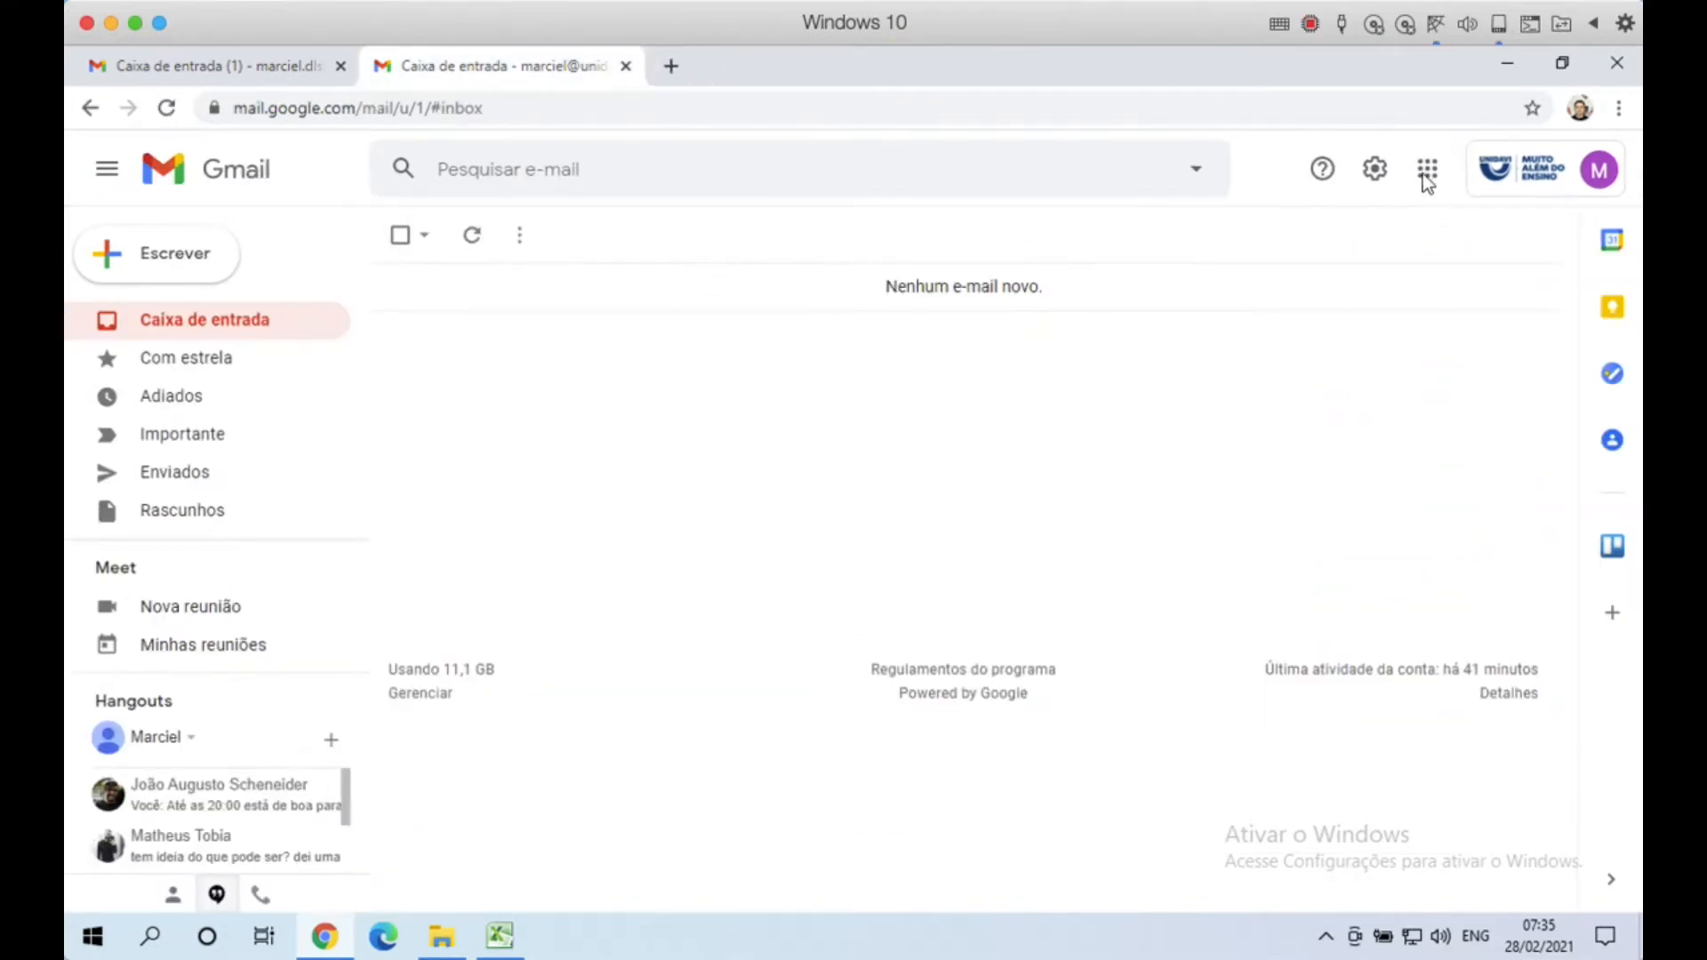
Step: Reopen the Google apps list and scroll down to locate Classroom
click(1428, 176)
scroll(1429, 455, down, 3)
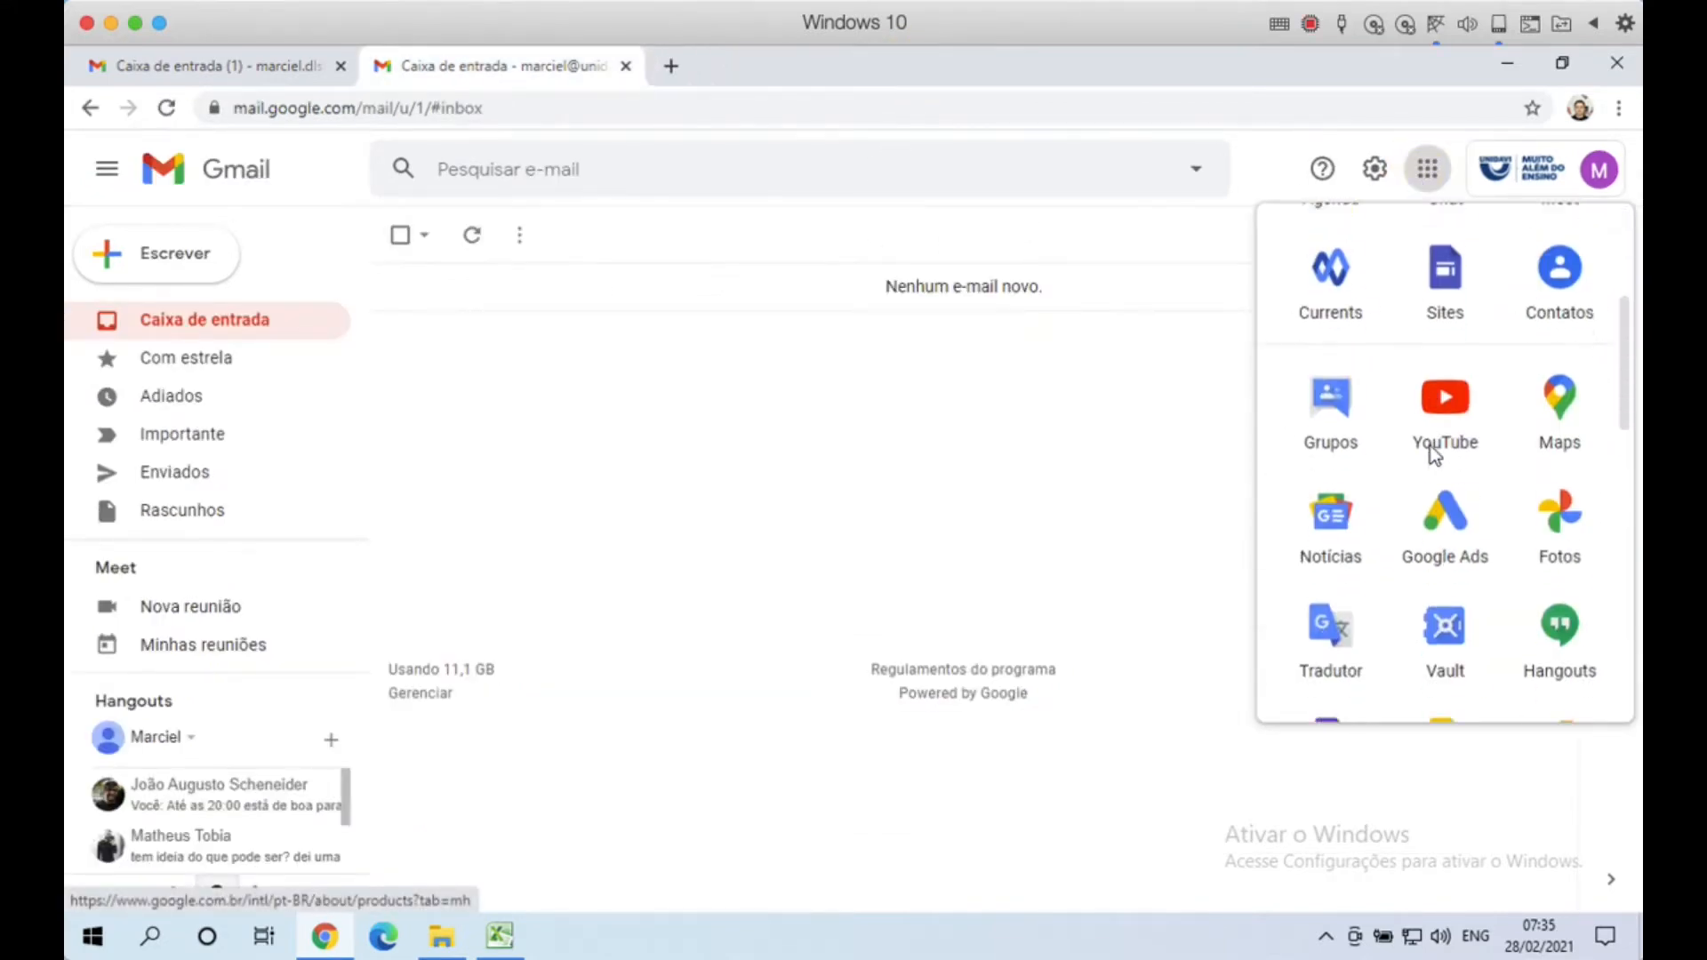
scroll(1432, 455, down, 5)
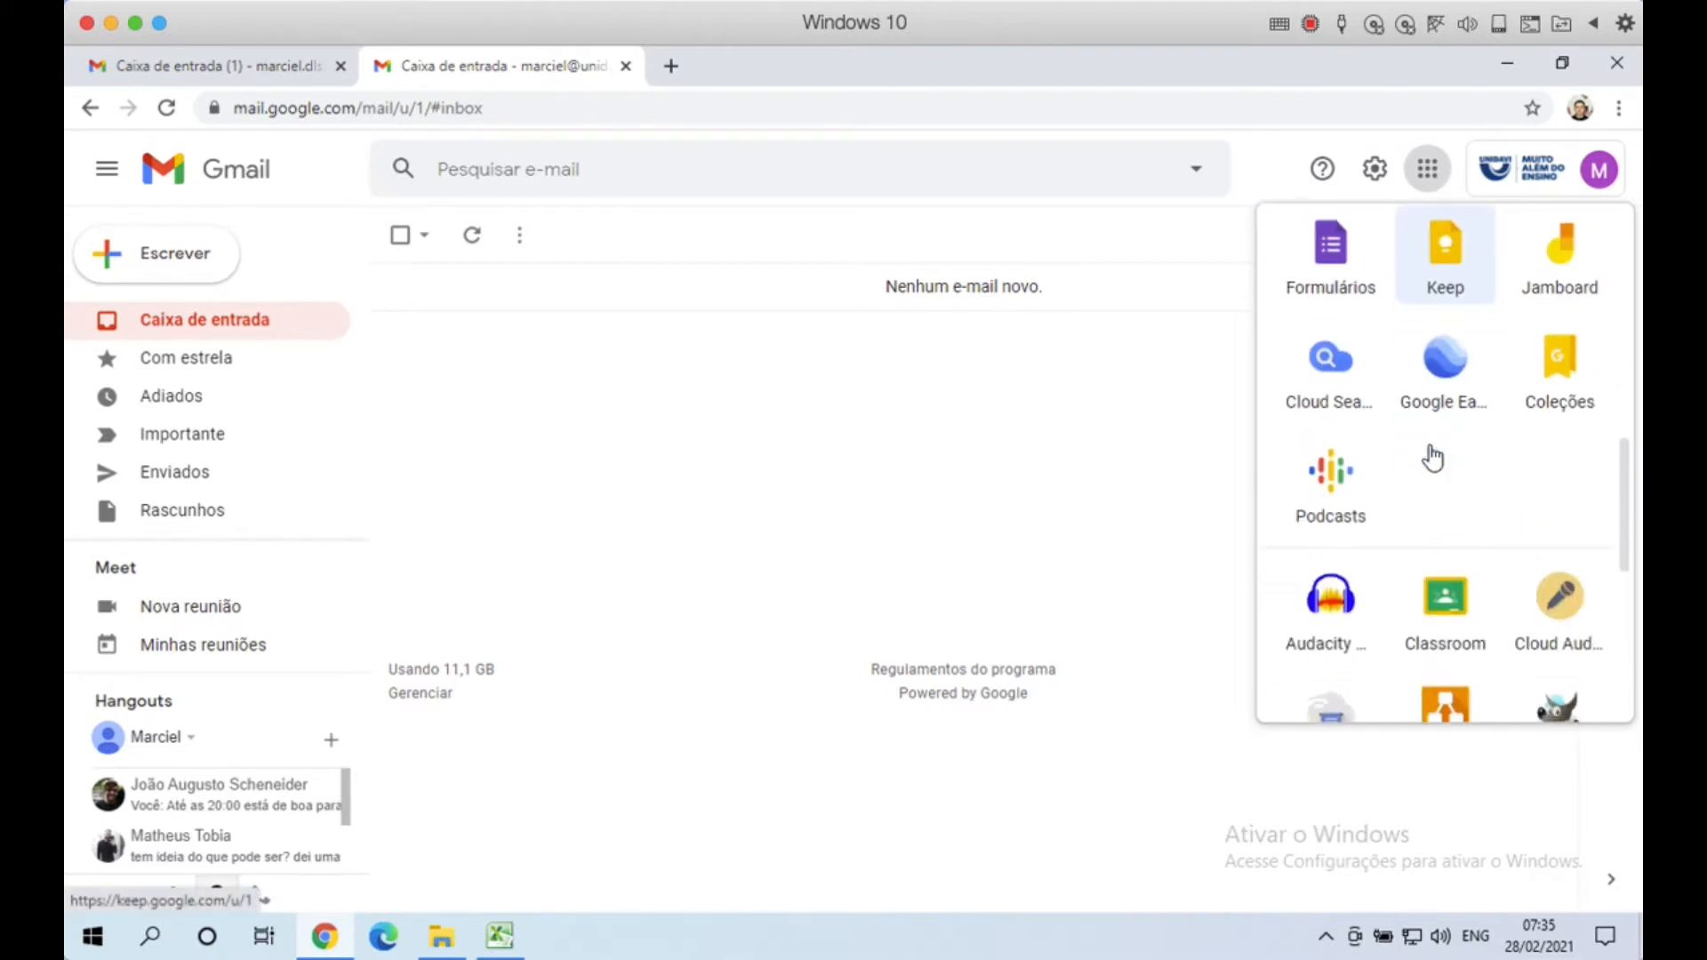
scroll(1432, 457, down, 4)
scroll(1433, 458, down, 2)
scroll(1435, 472, up, 6)
Step: Open Classroom under the institutional account and enter the ADM12021T4F7 - Sistema De Informação Gerencial class
click(1454, 477)
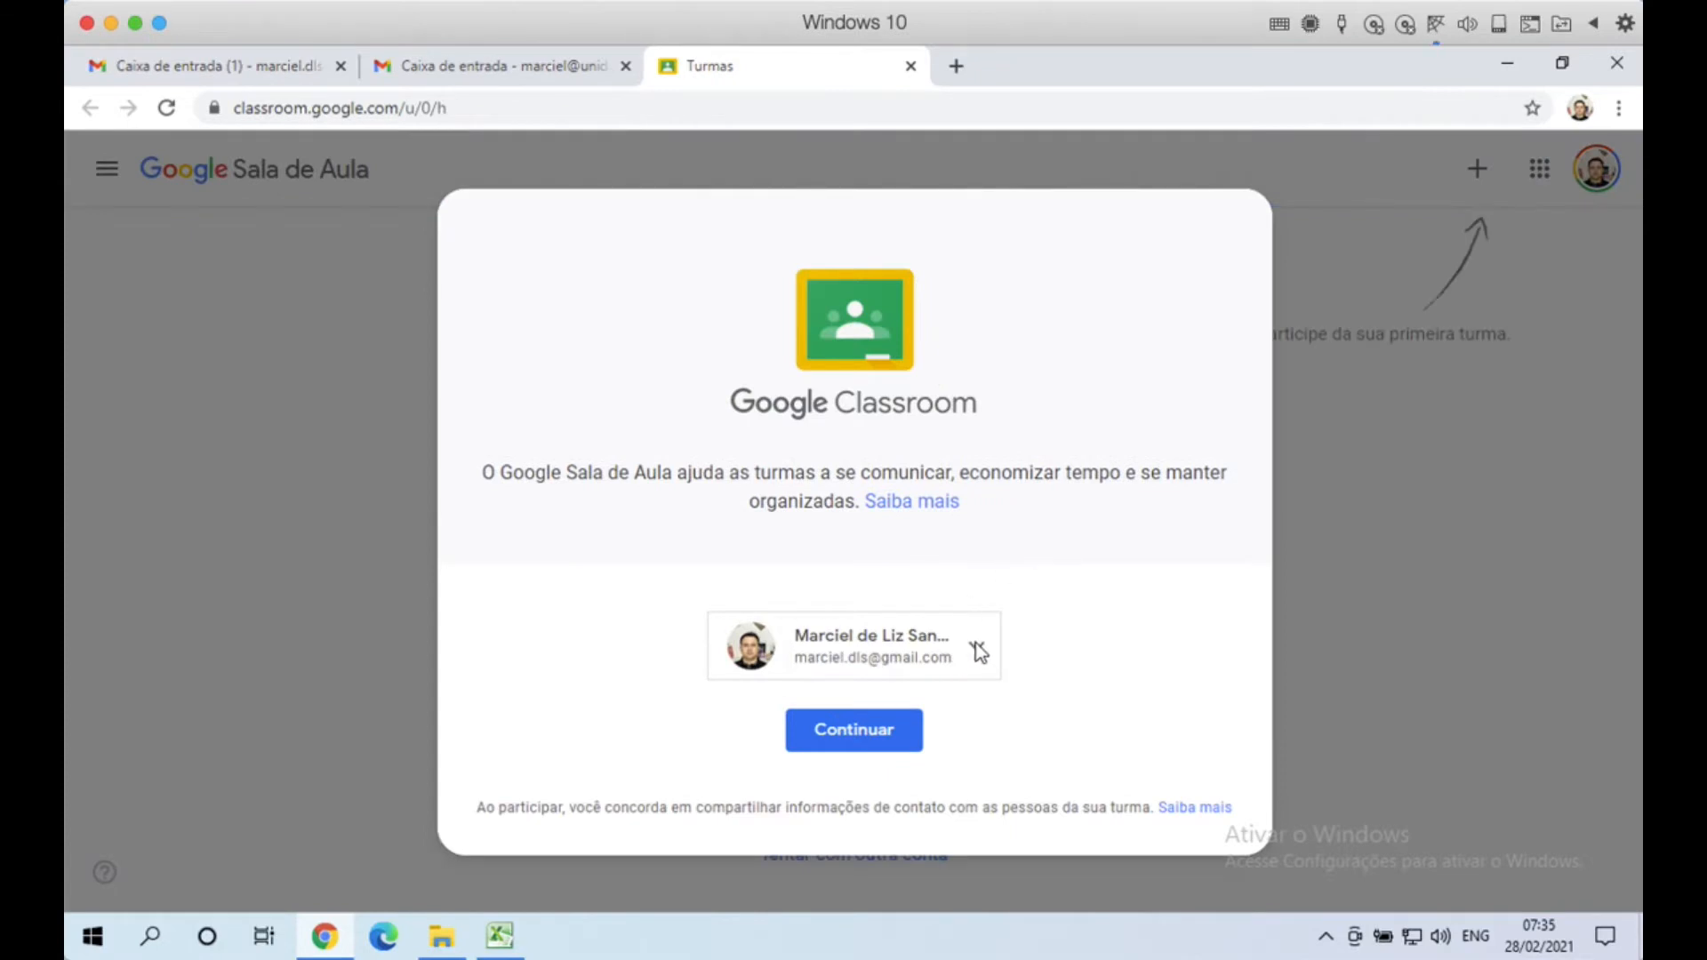
click(979, 651)
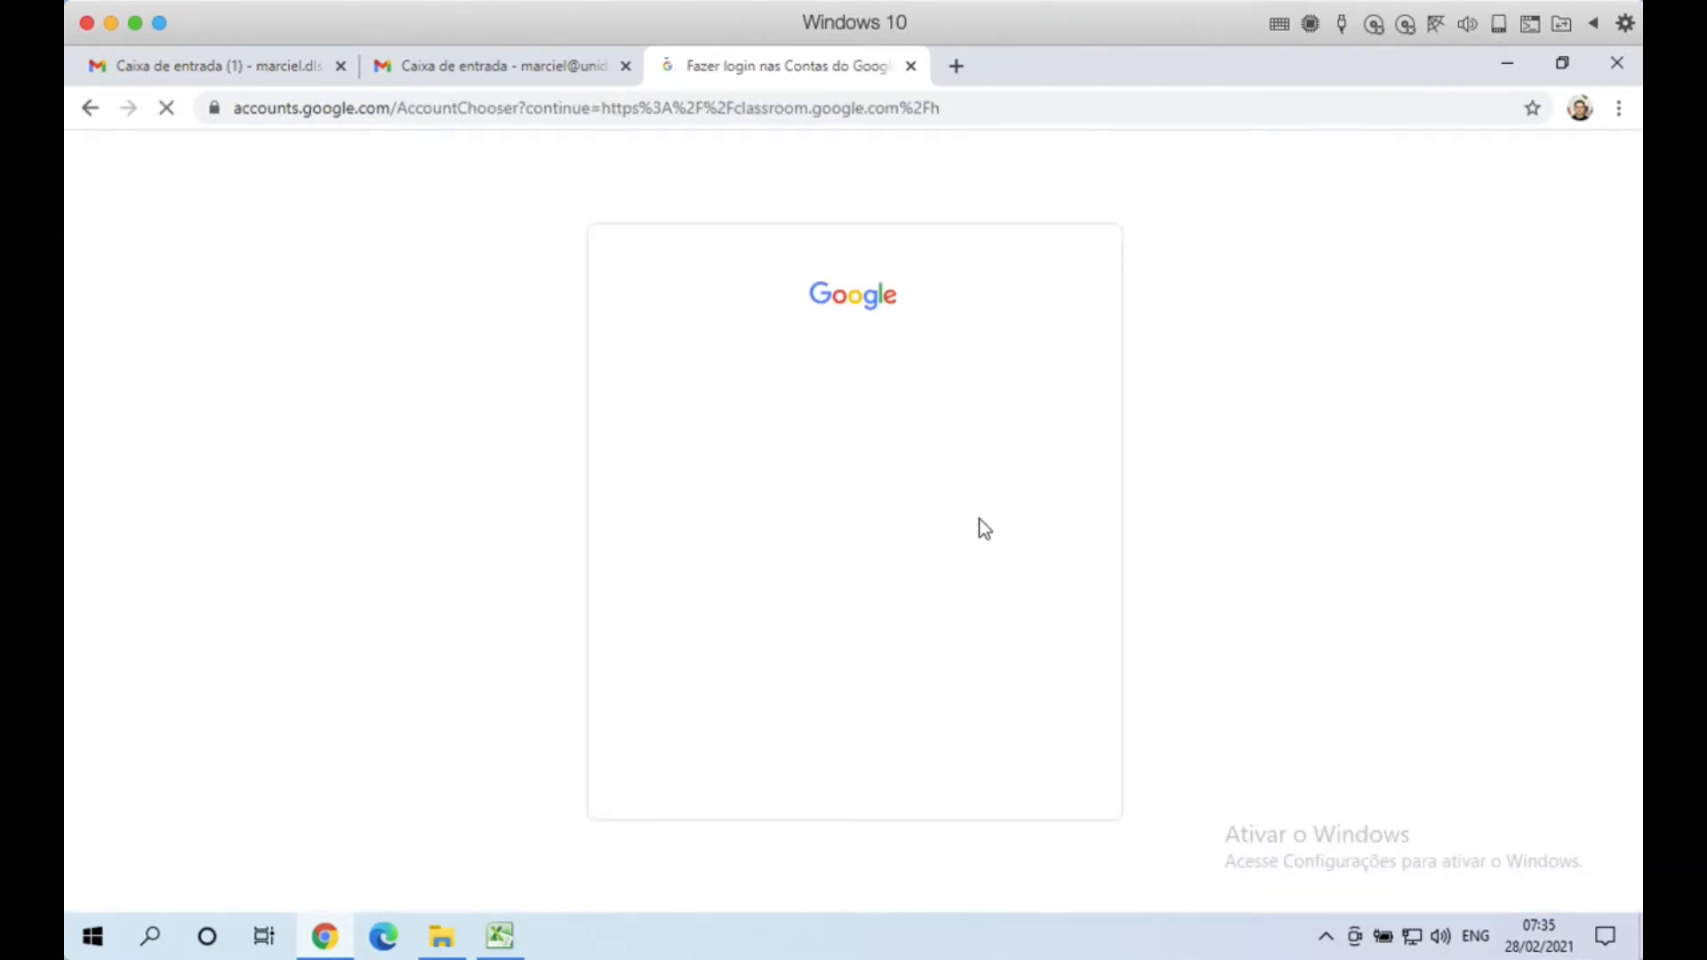
click(776, 513)
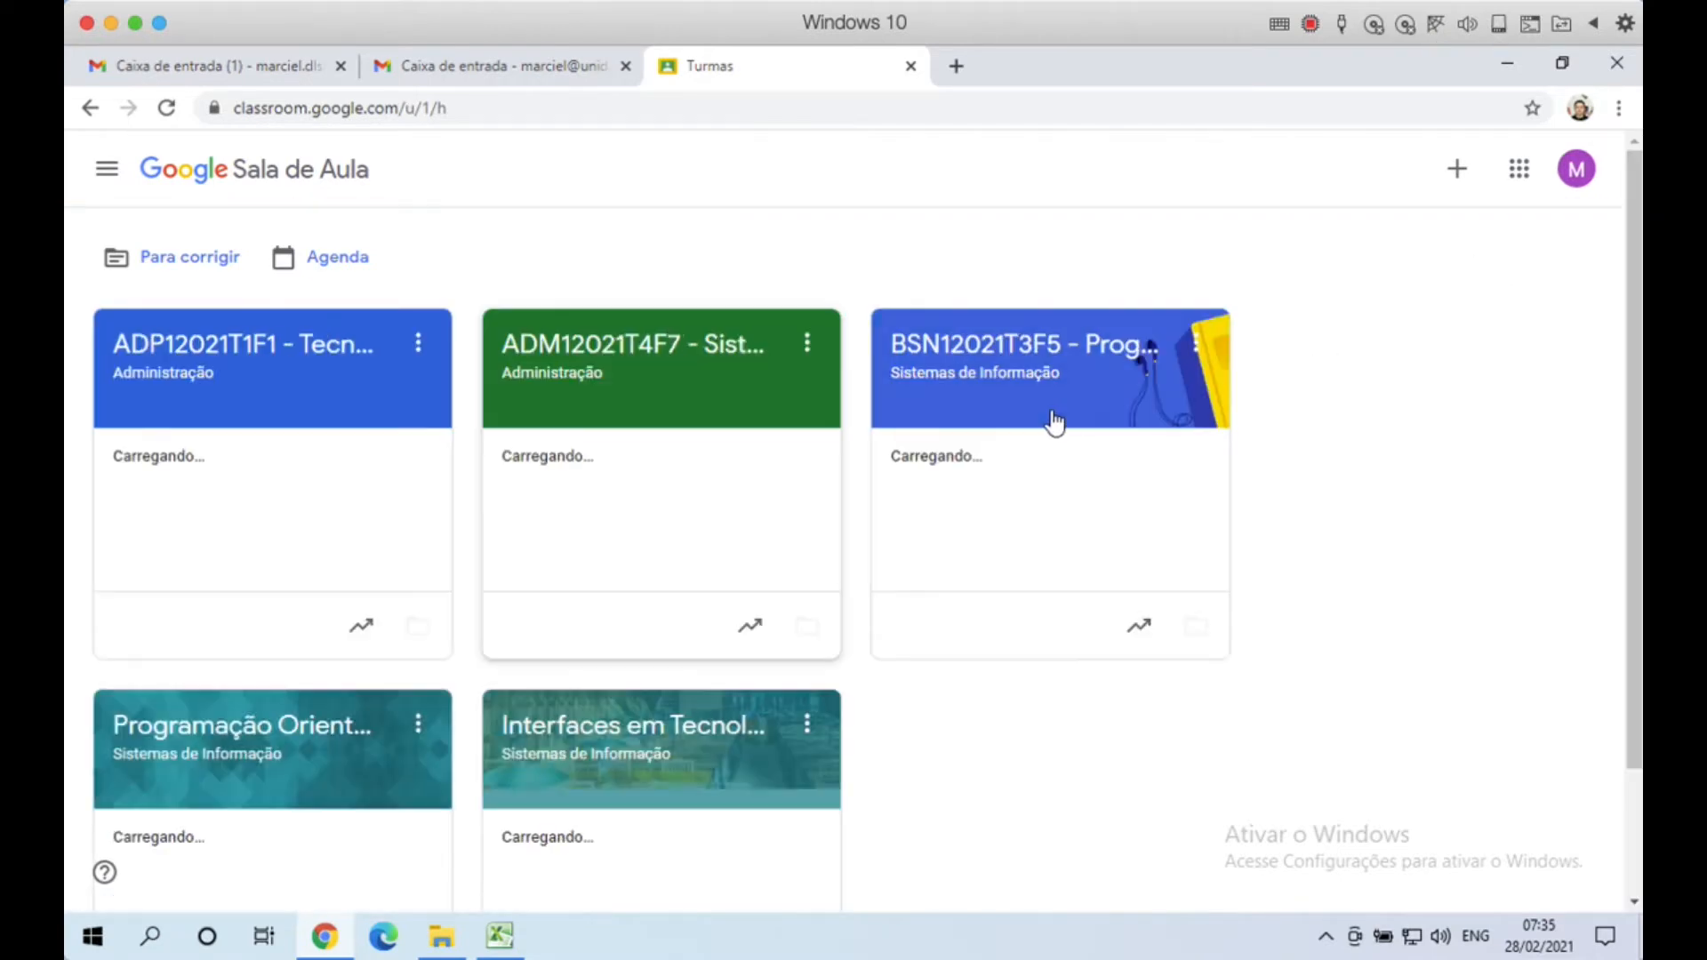
click(1574, 178)
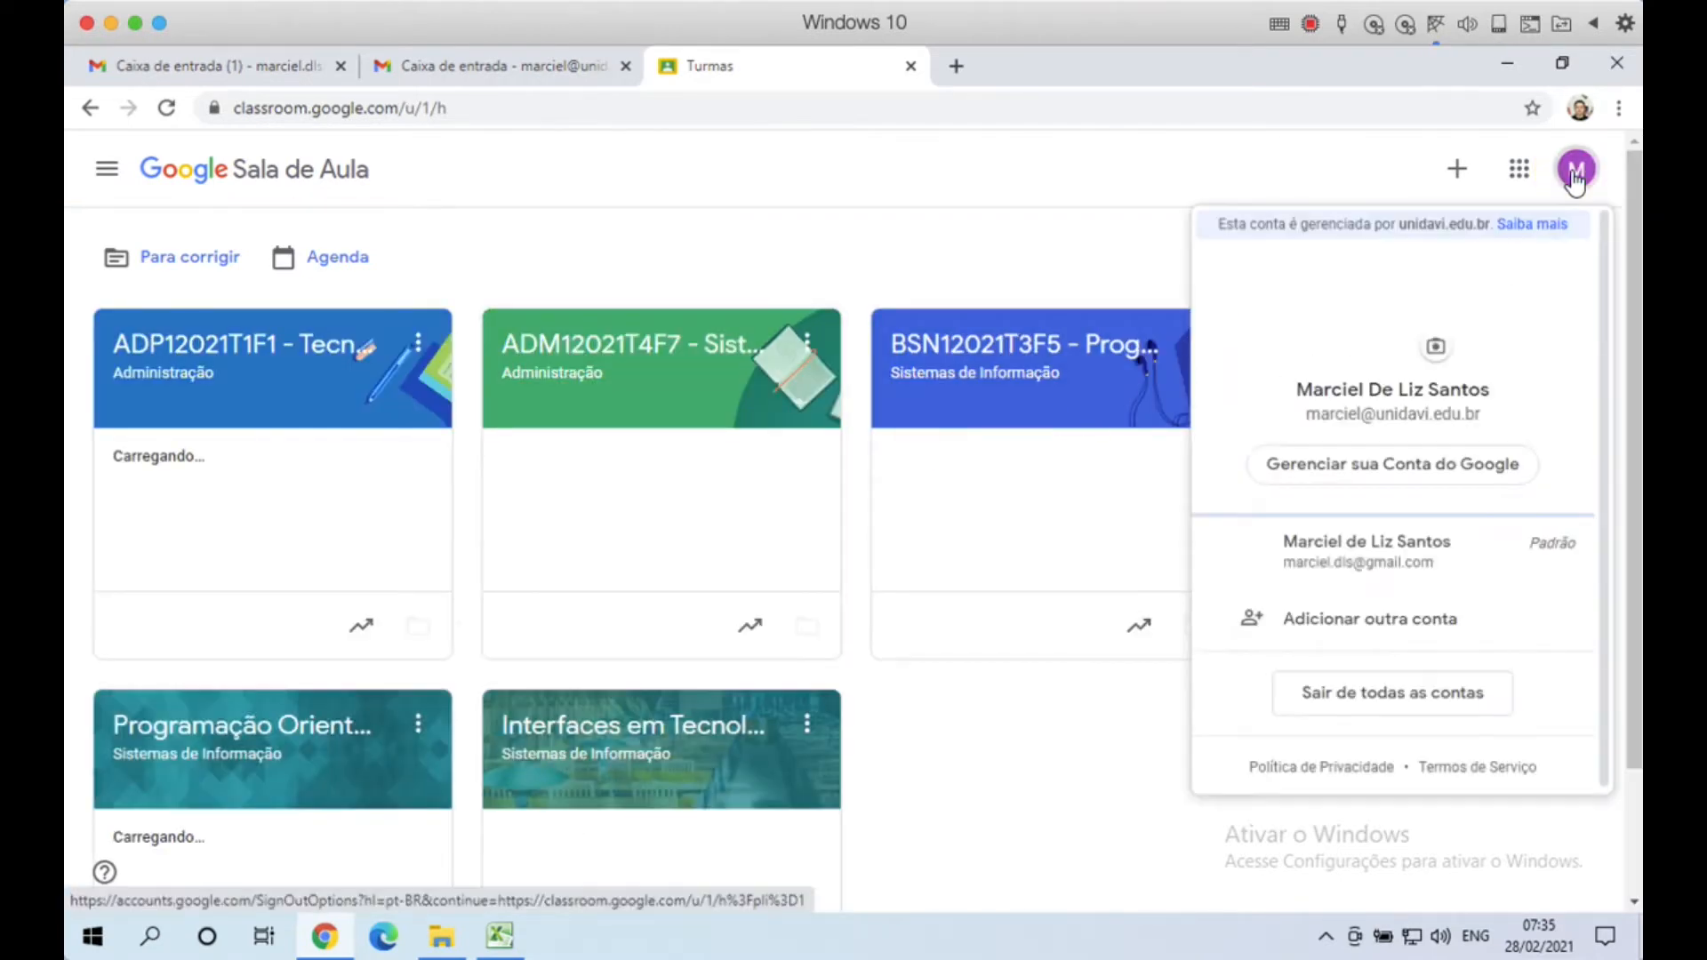
click(1030, 259)
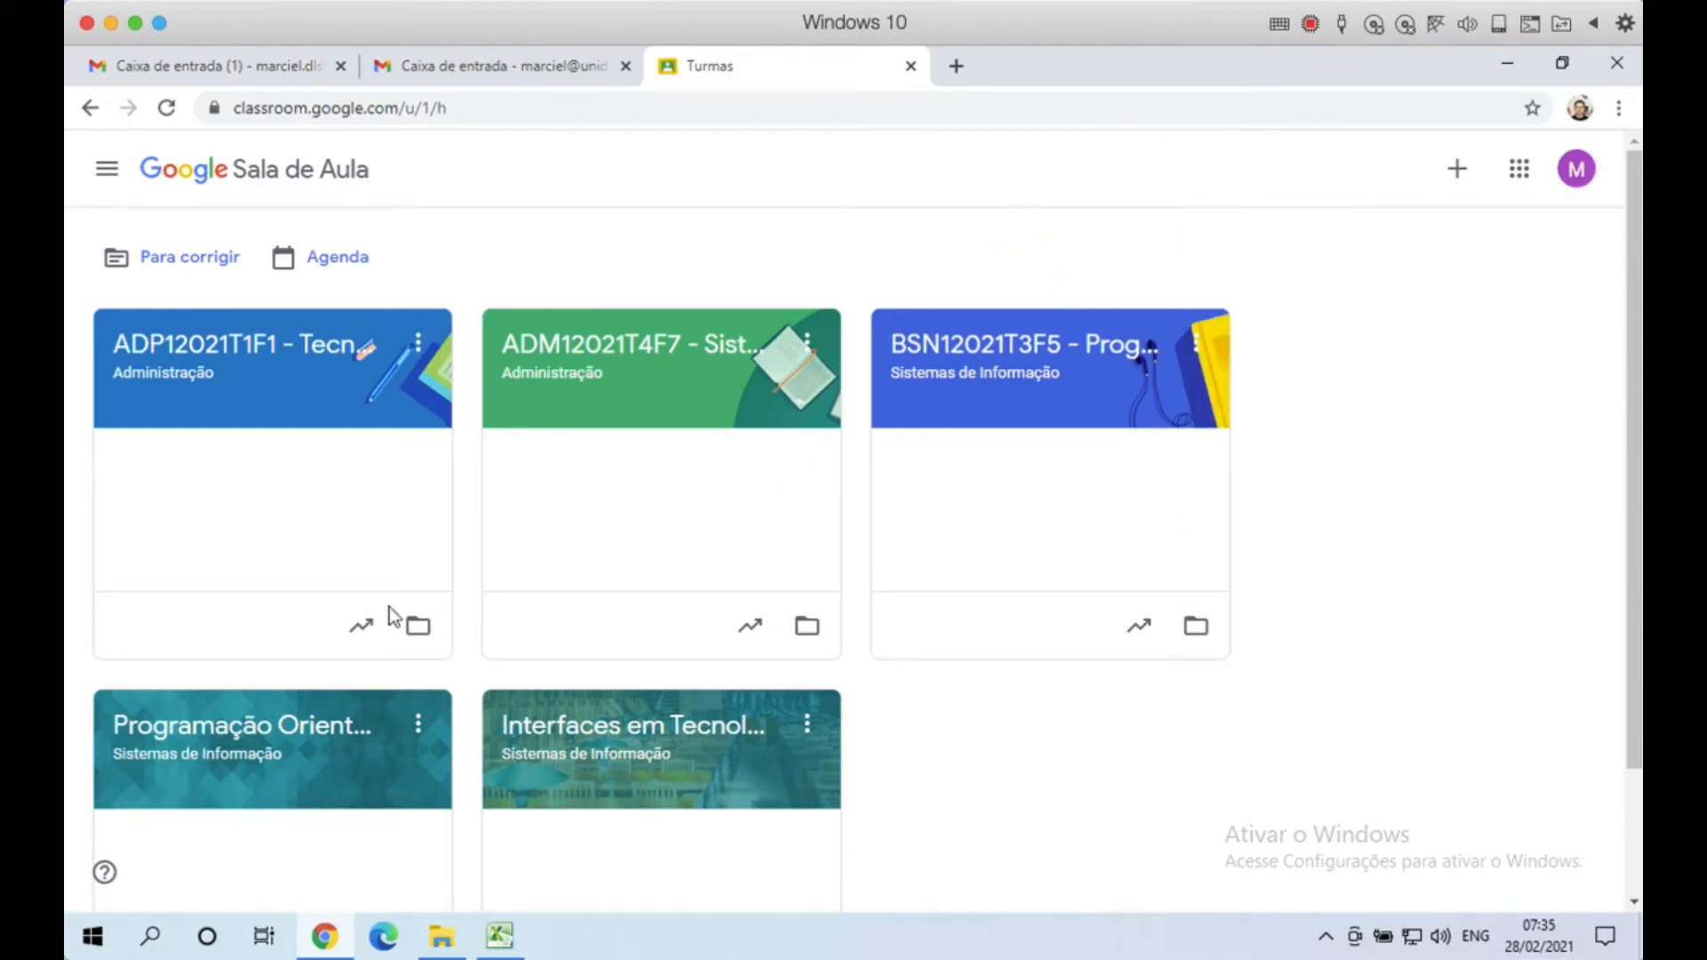
click(637, 348)
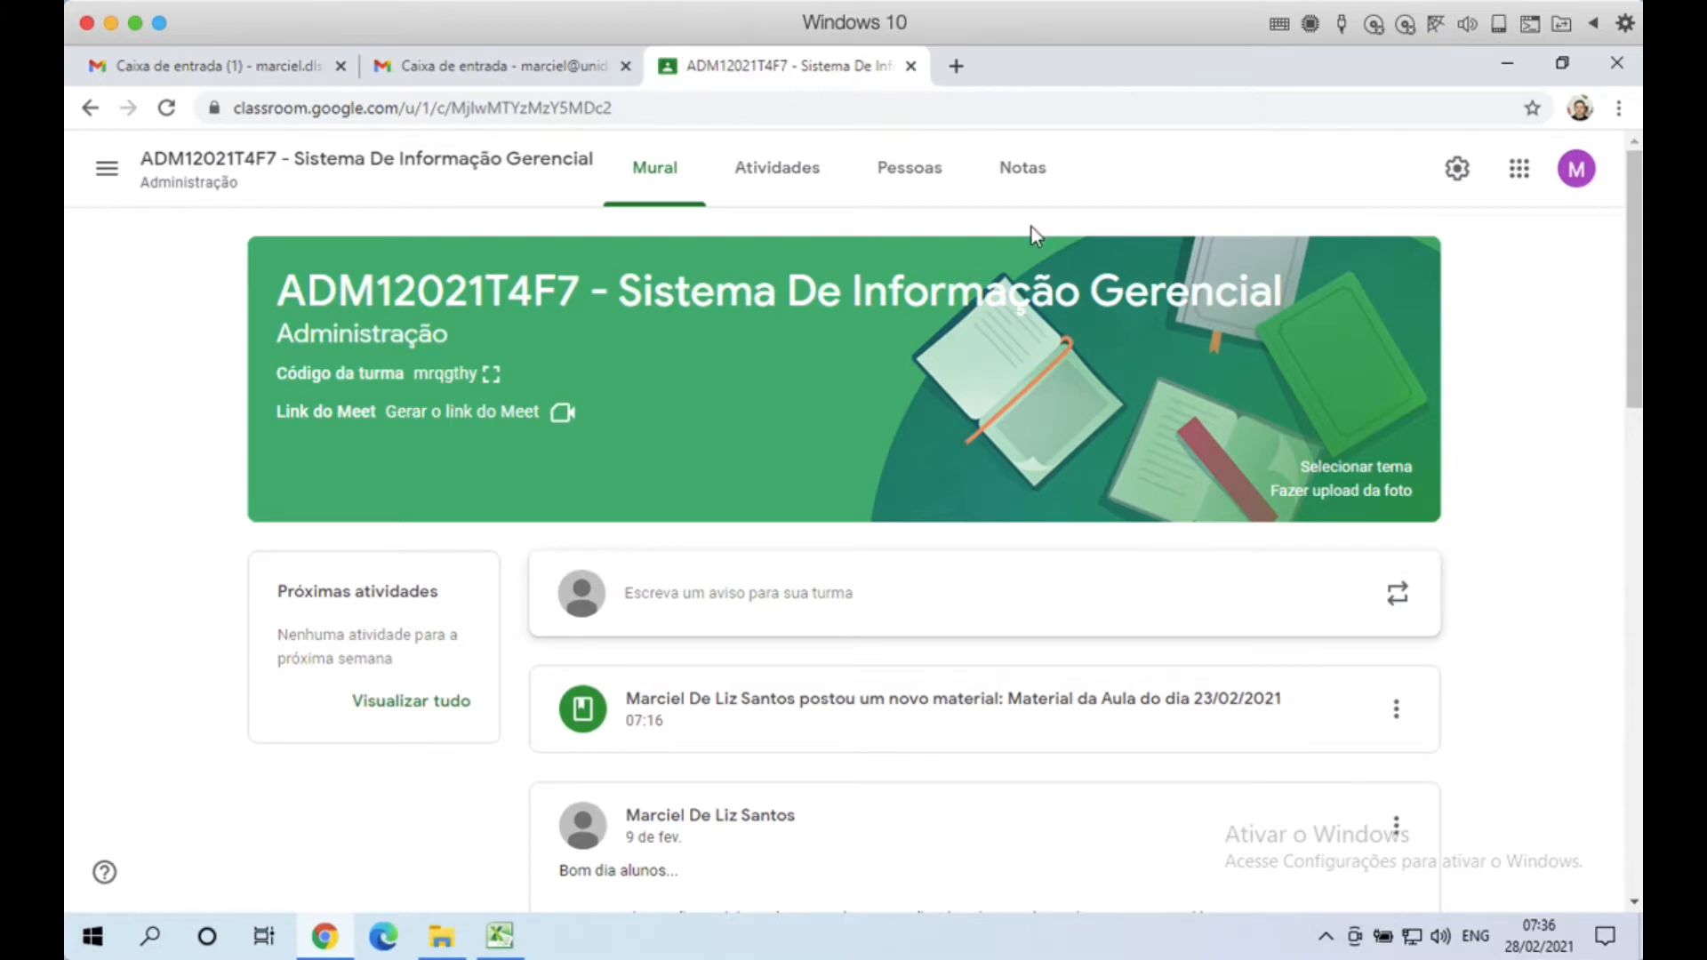
Step: Launch Google Drive in a new tab from Classroom's apps grid
click(1520, 172)
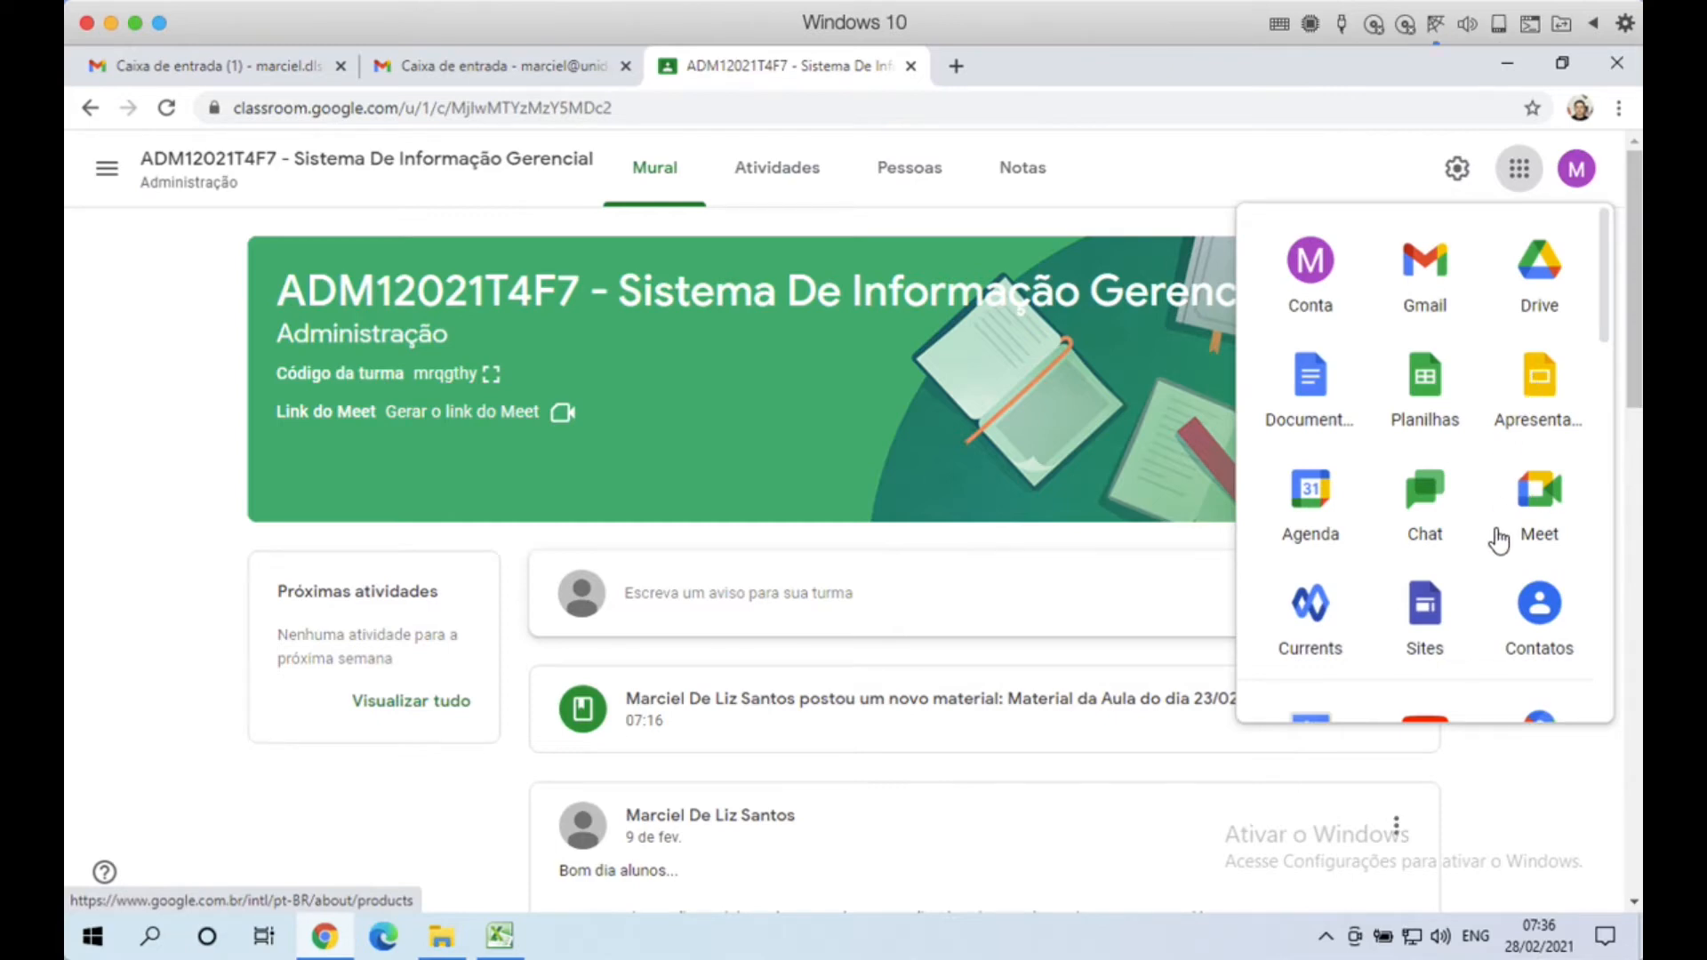
click(1536, 294)
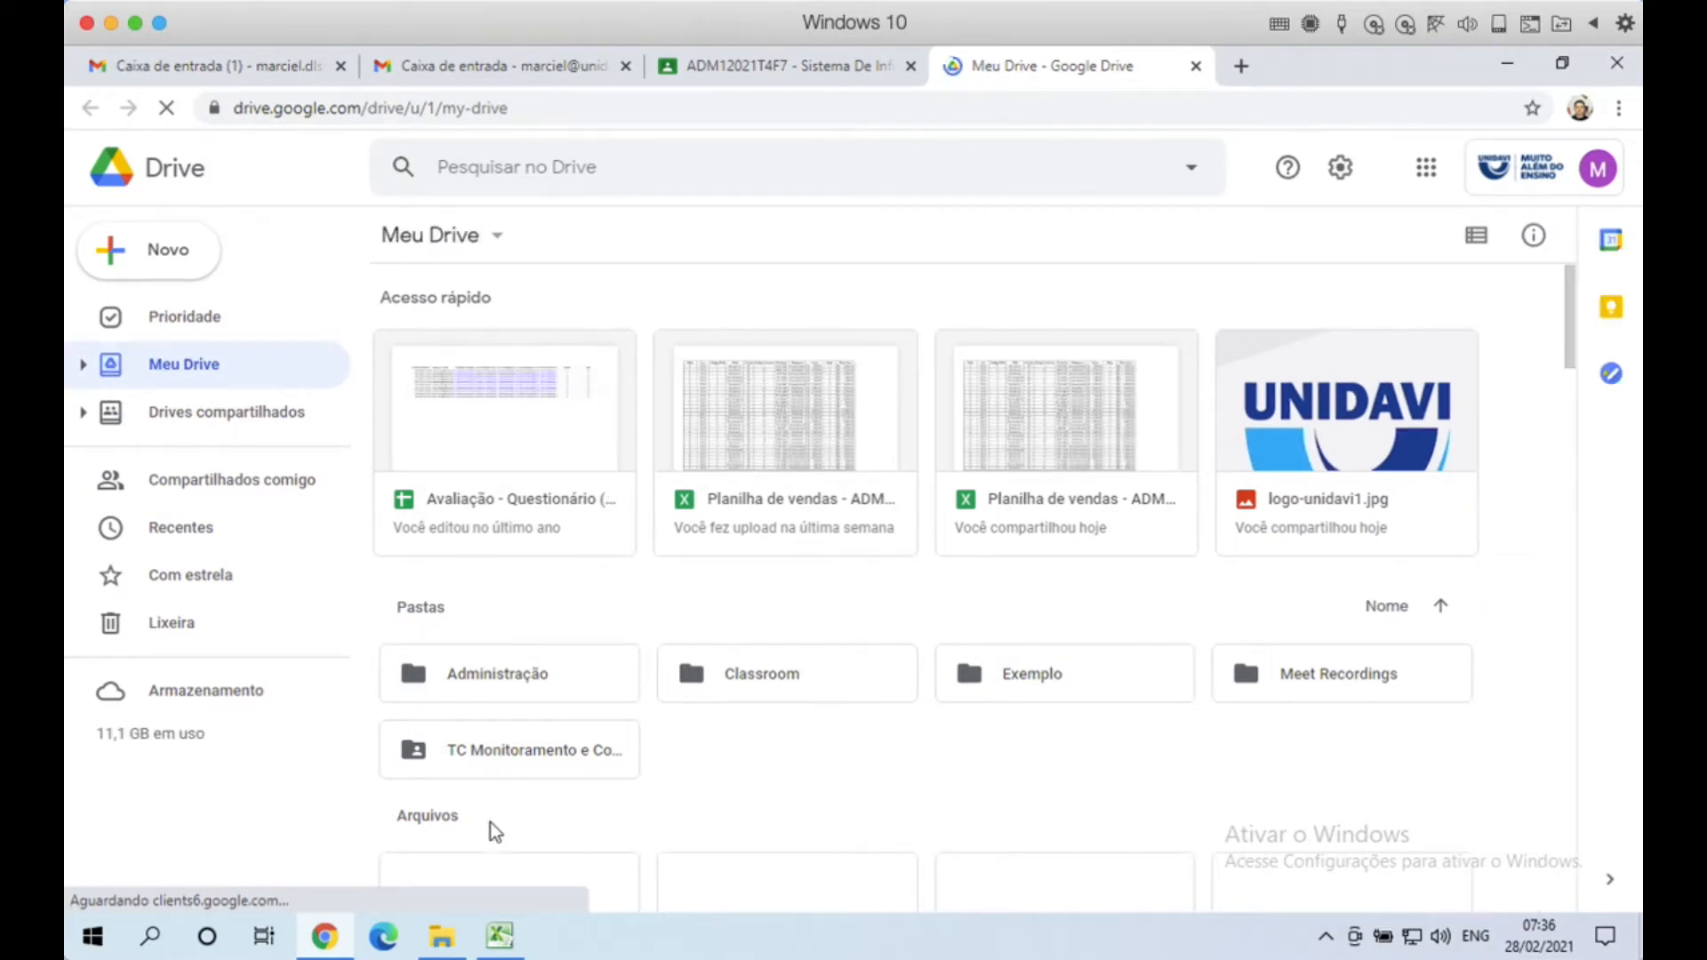
Step: Shift the ADM downloads File Explorer window aside and bring the Meu Drive page to the front
click(444, 941)
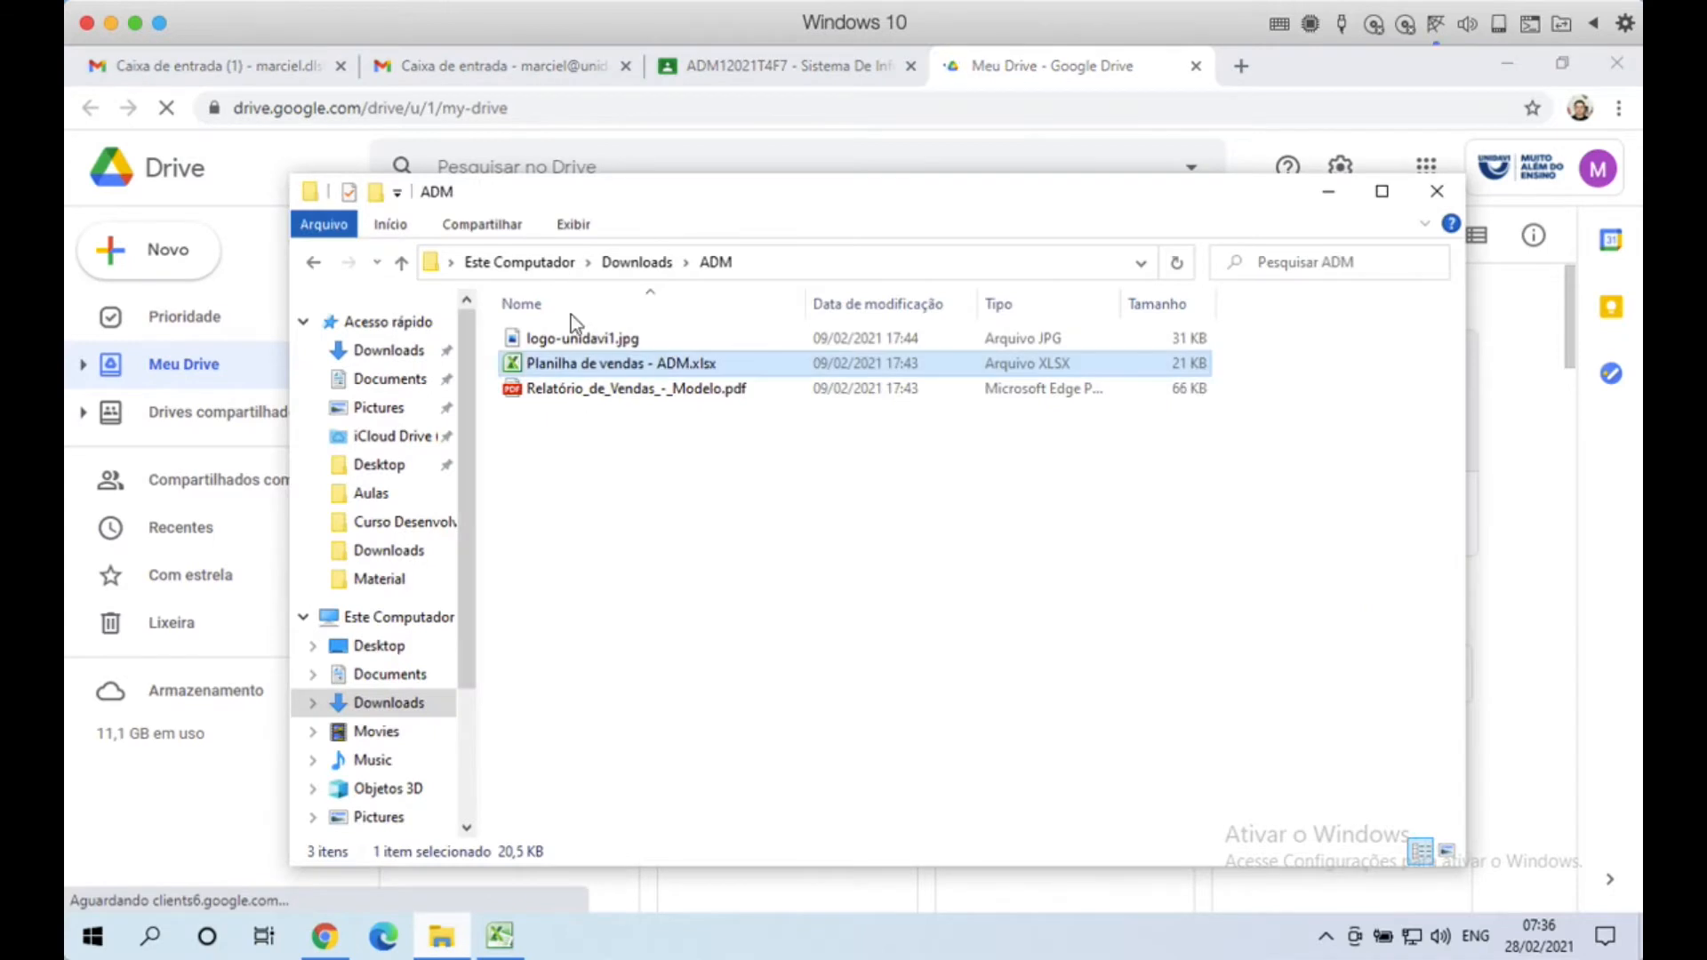
click(861, 194)
mouse_move(859, 194)
mouse_down()
mouse_move(938, 160)
mouse_move(883, 193)
mouse_up()
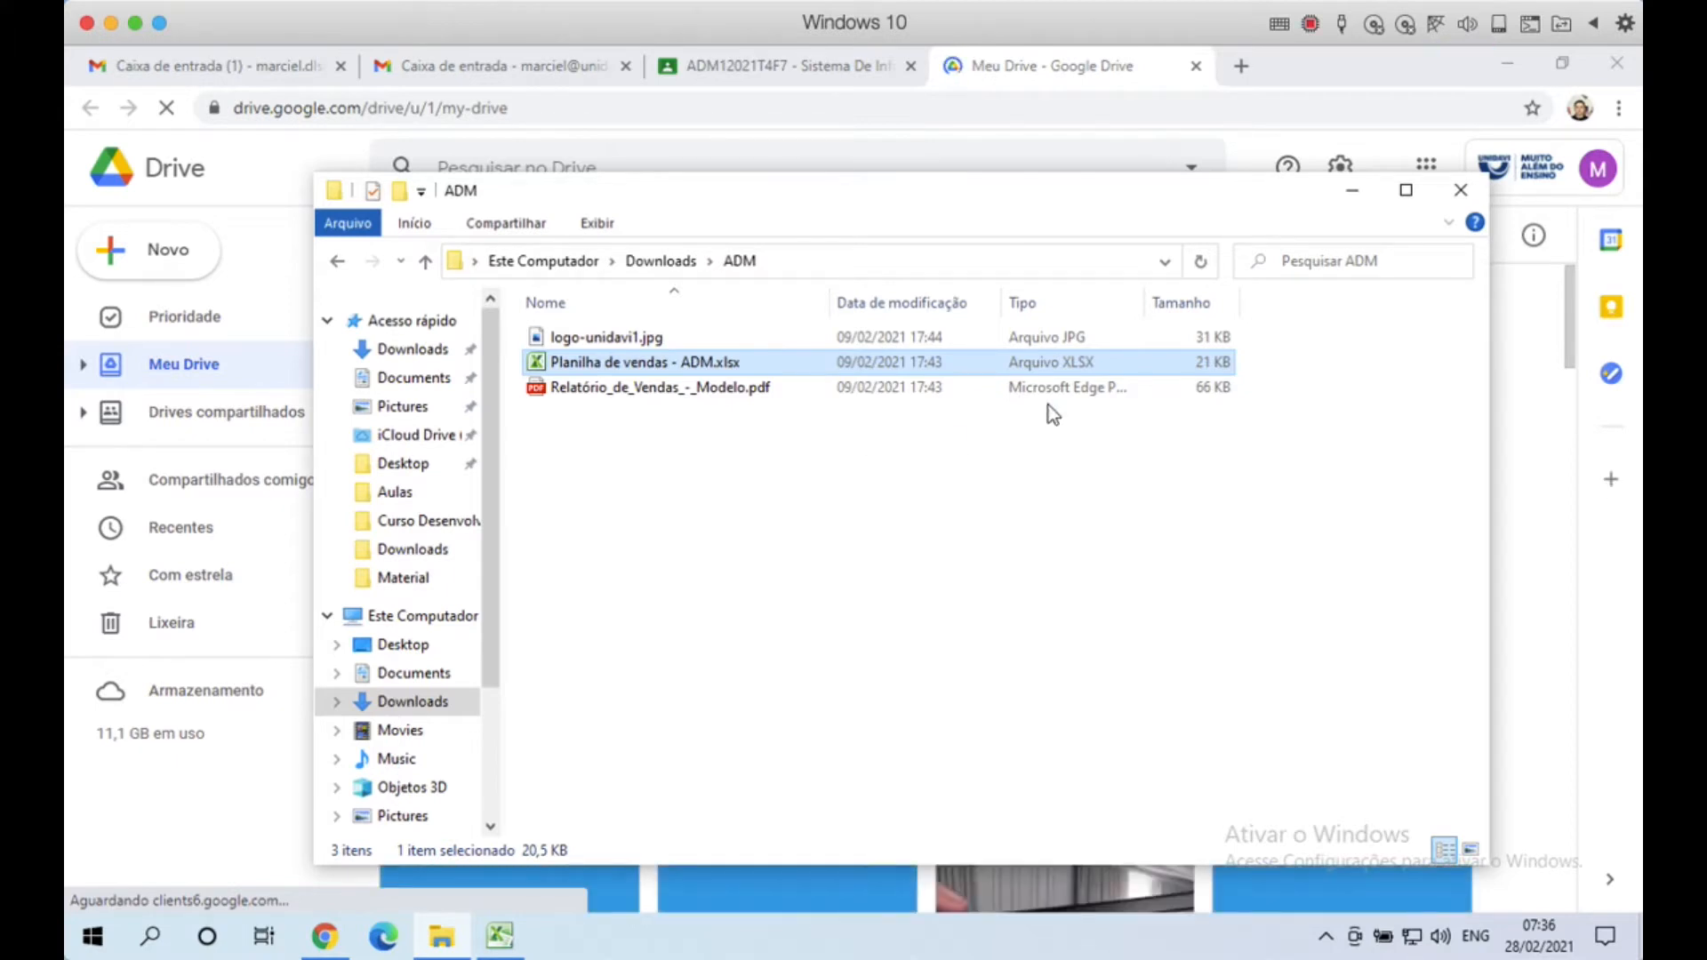
click(1311, 75)
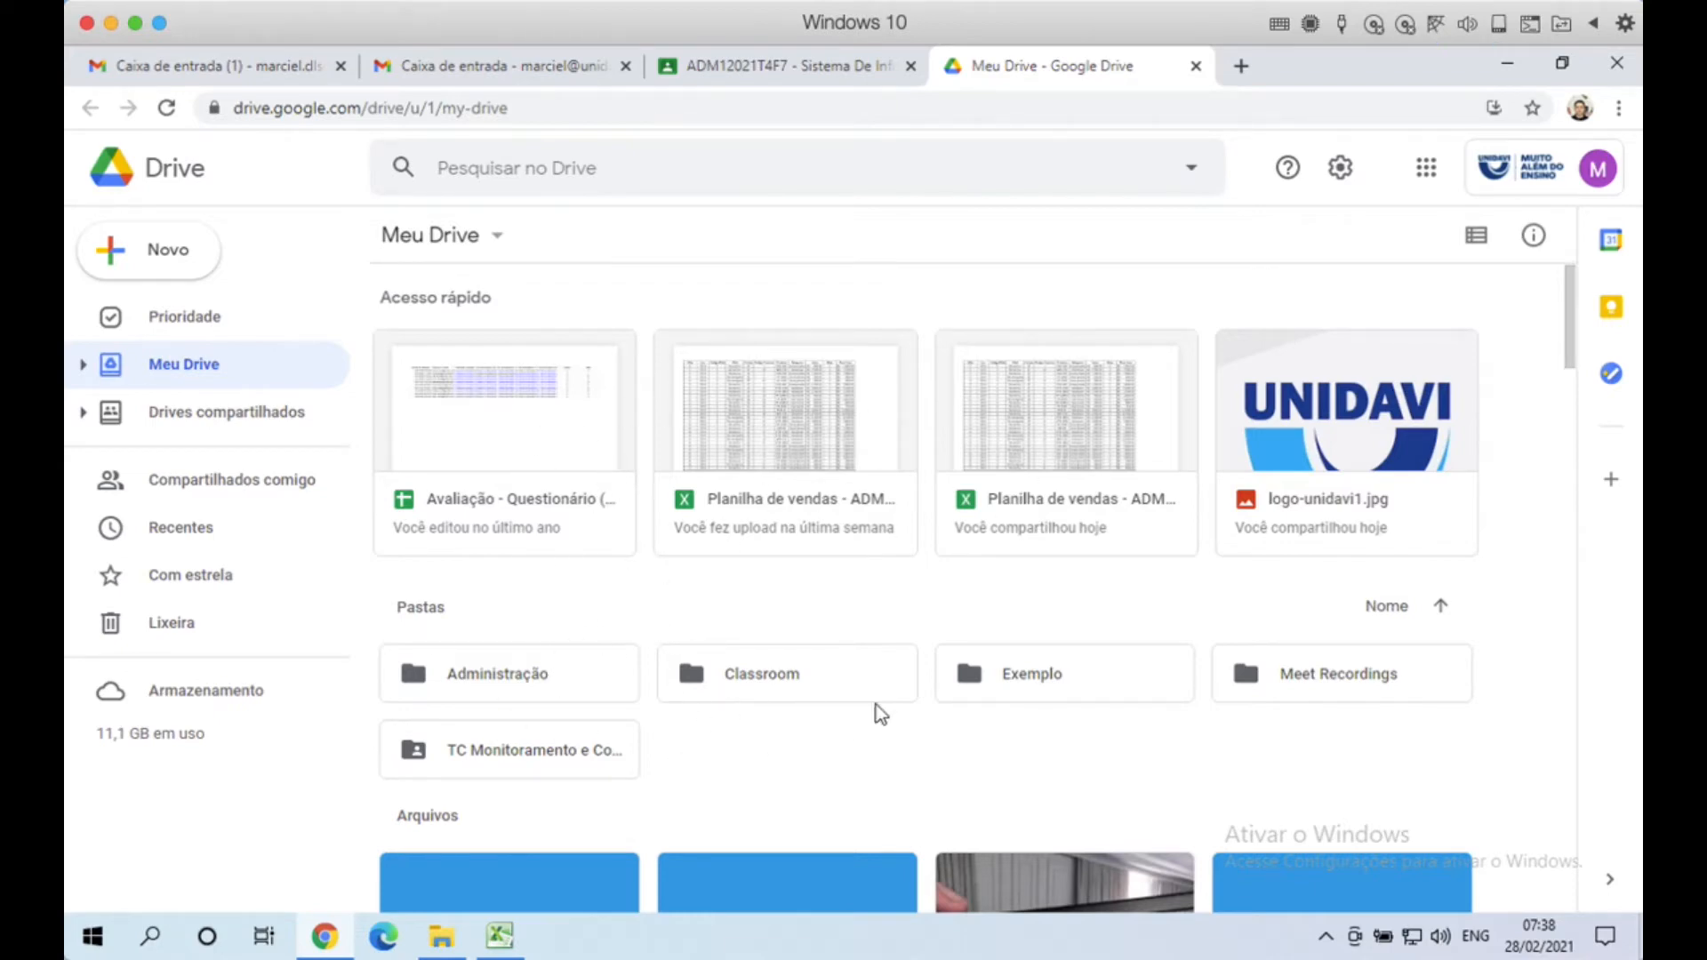
drag(1575, 332, 1569, 567)
drag(1579, 383, 1577, 249)
Step: Open the + Novo menu in Meu Drive
click(178, 253)
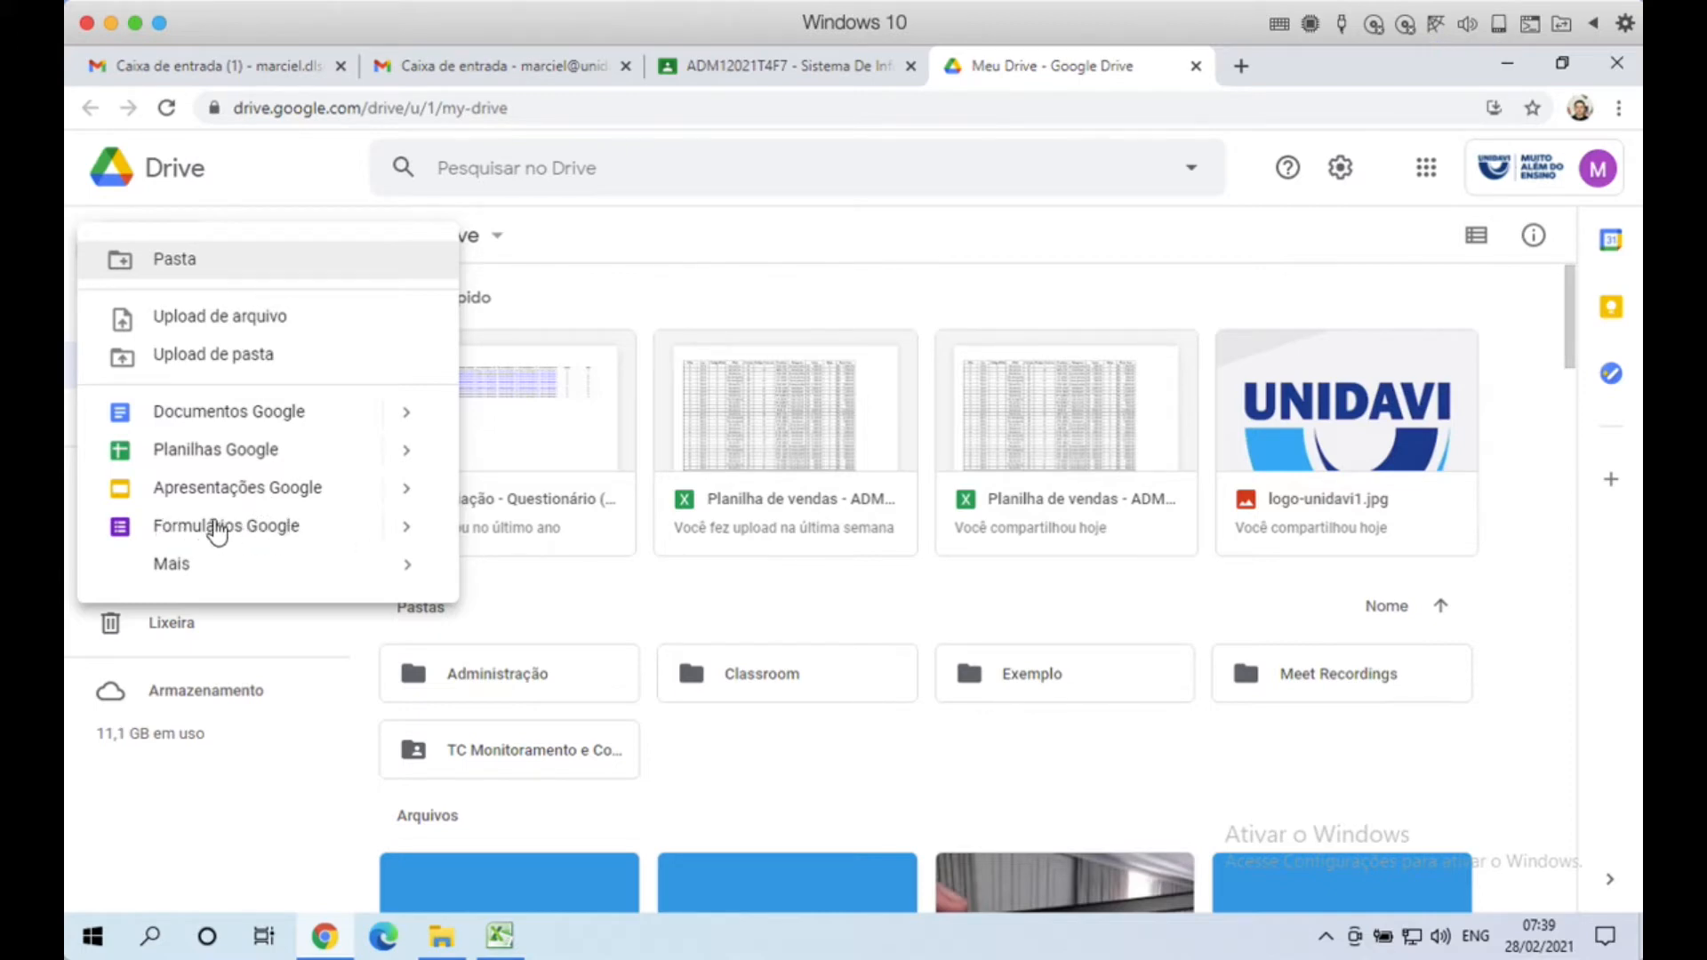
Step: Preview the Mais submenu, then close the Novo menu, reopen it and close it again
mouse_move(214, 574)
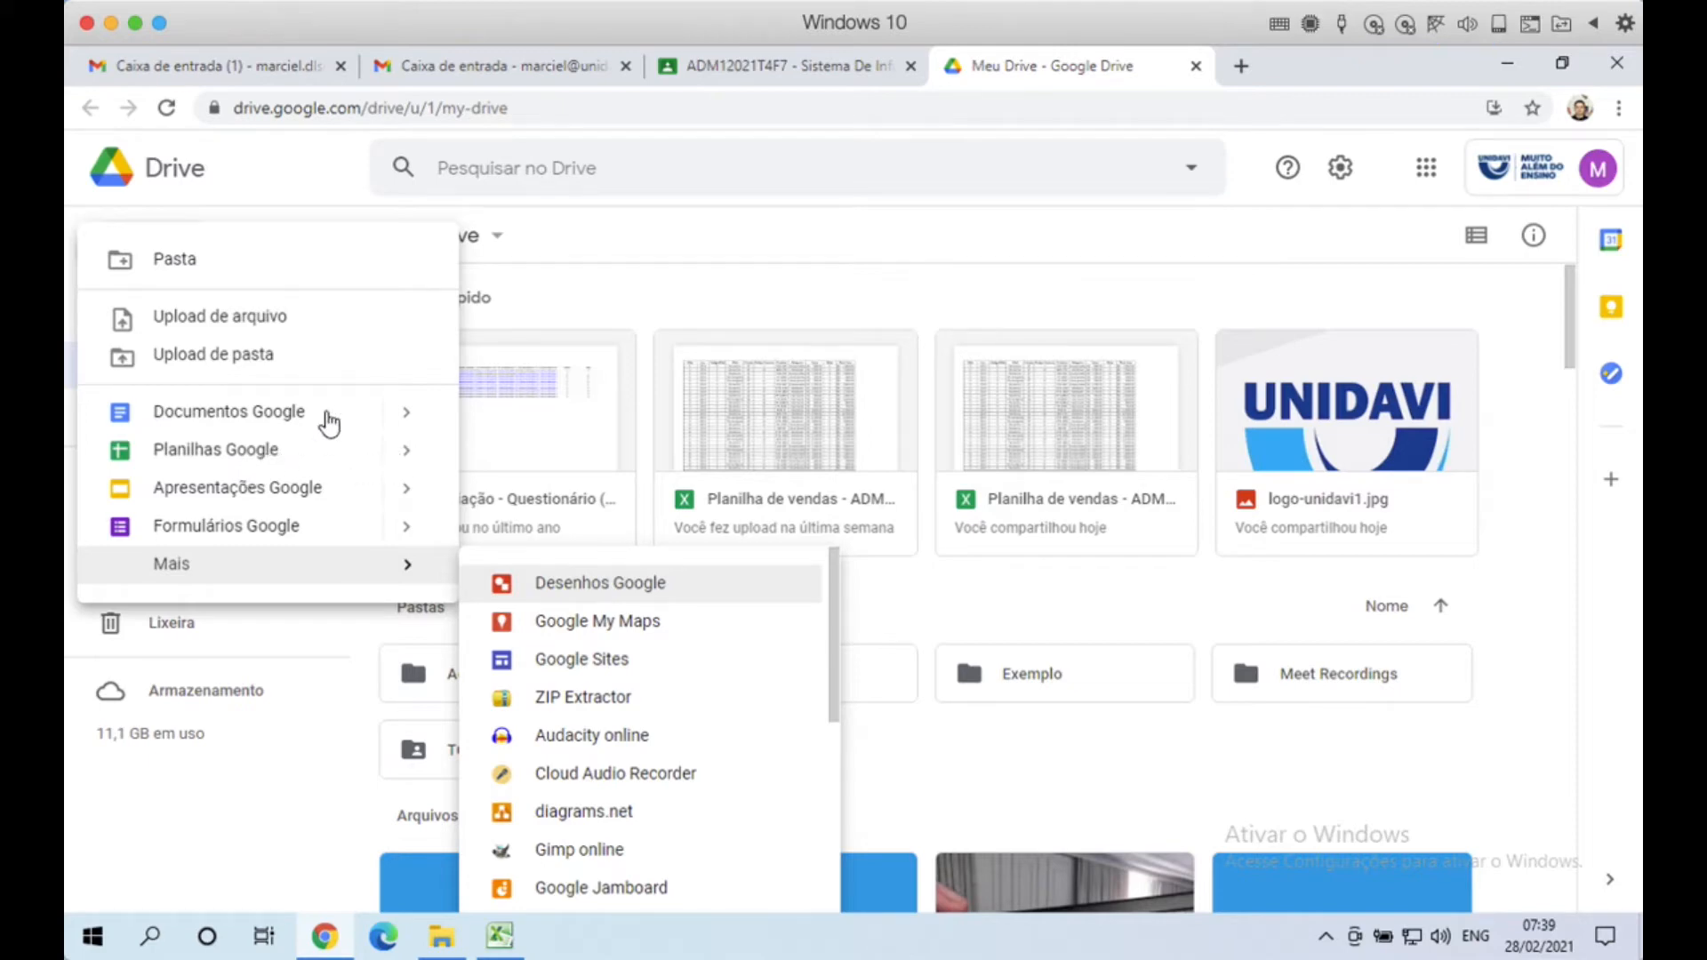
click(294, 180)
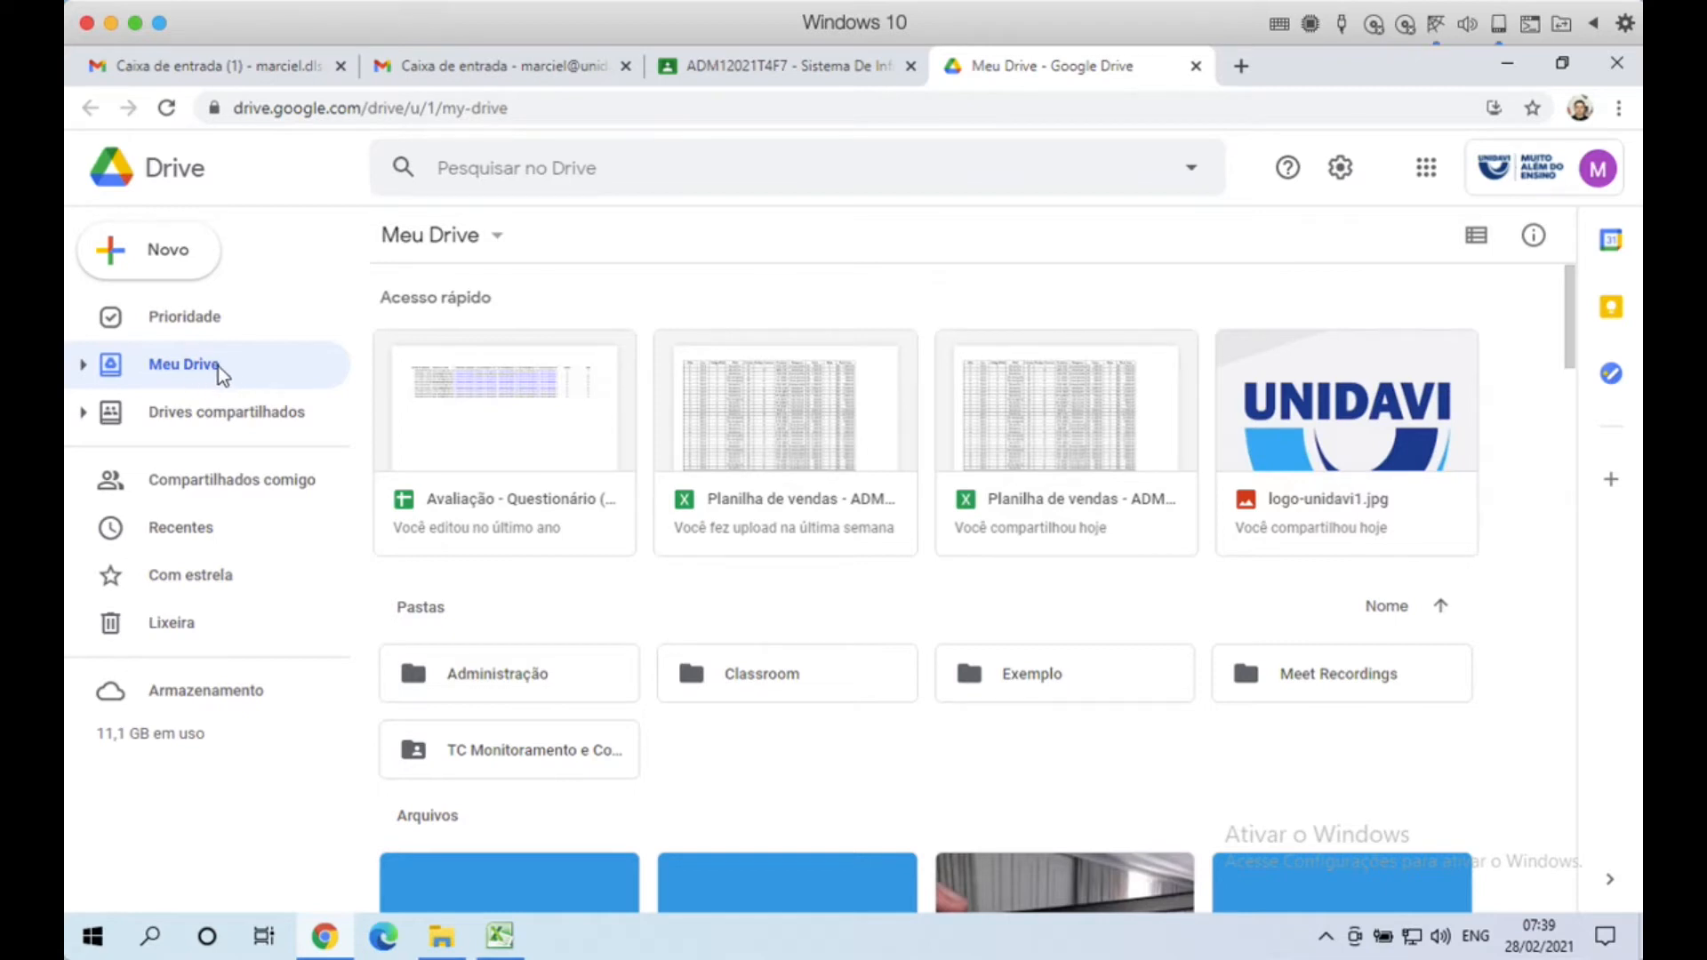
click(178, 256)
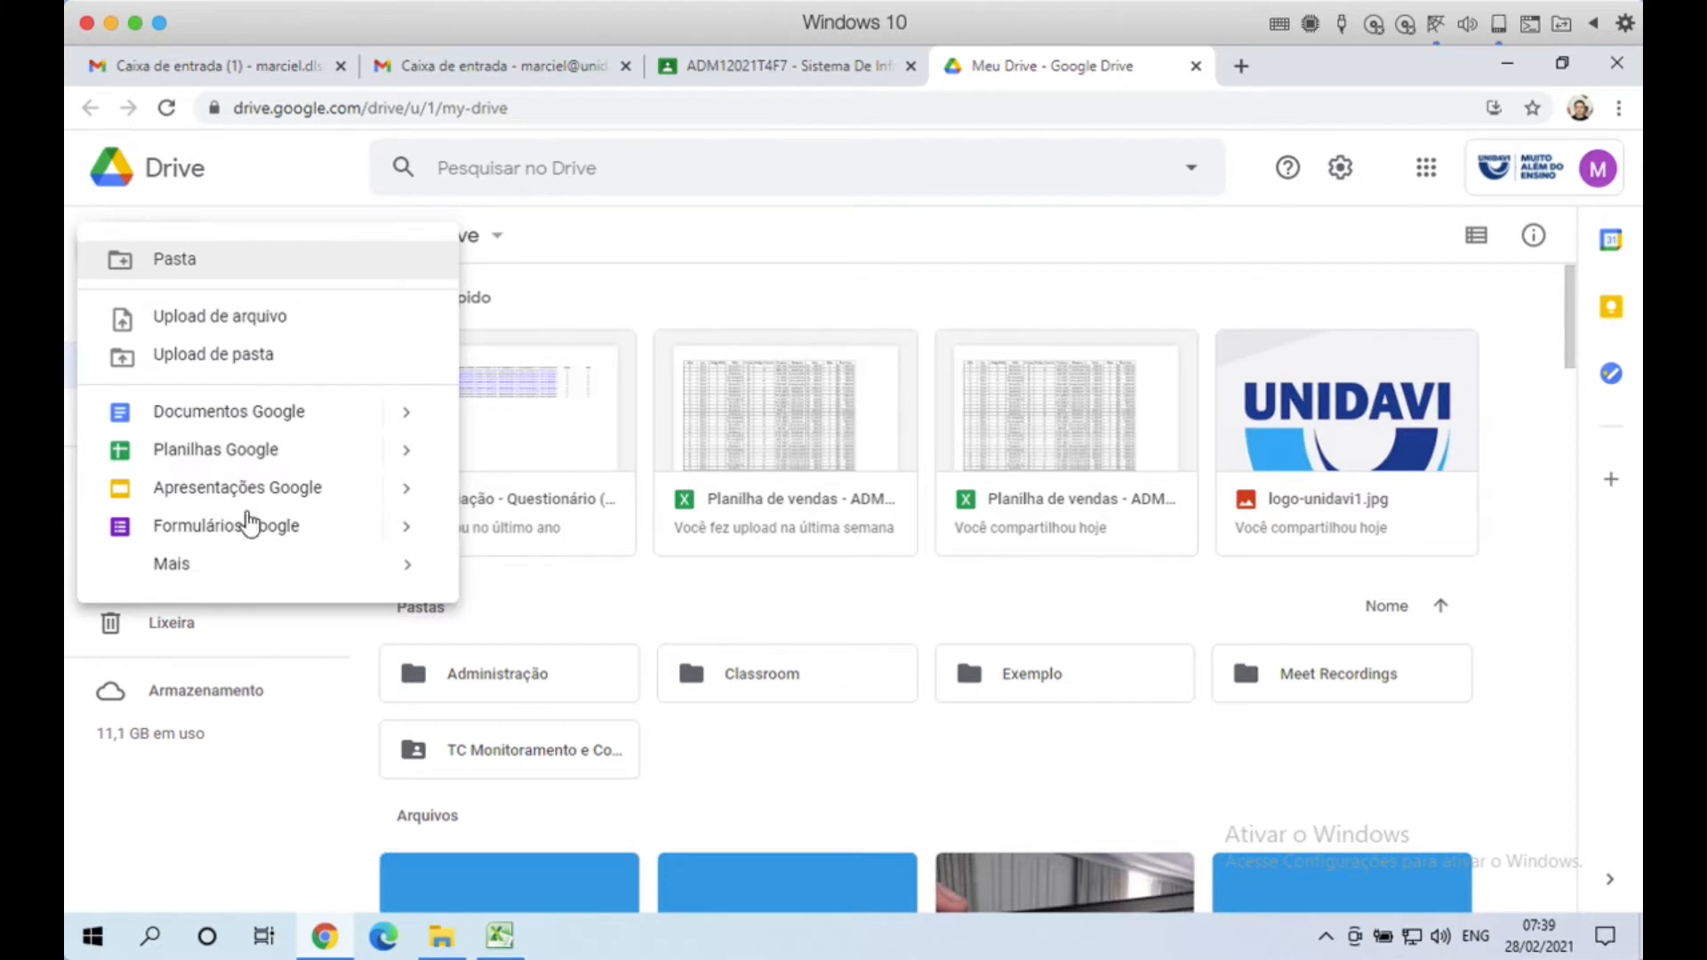
click(286, 190)
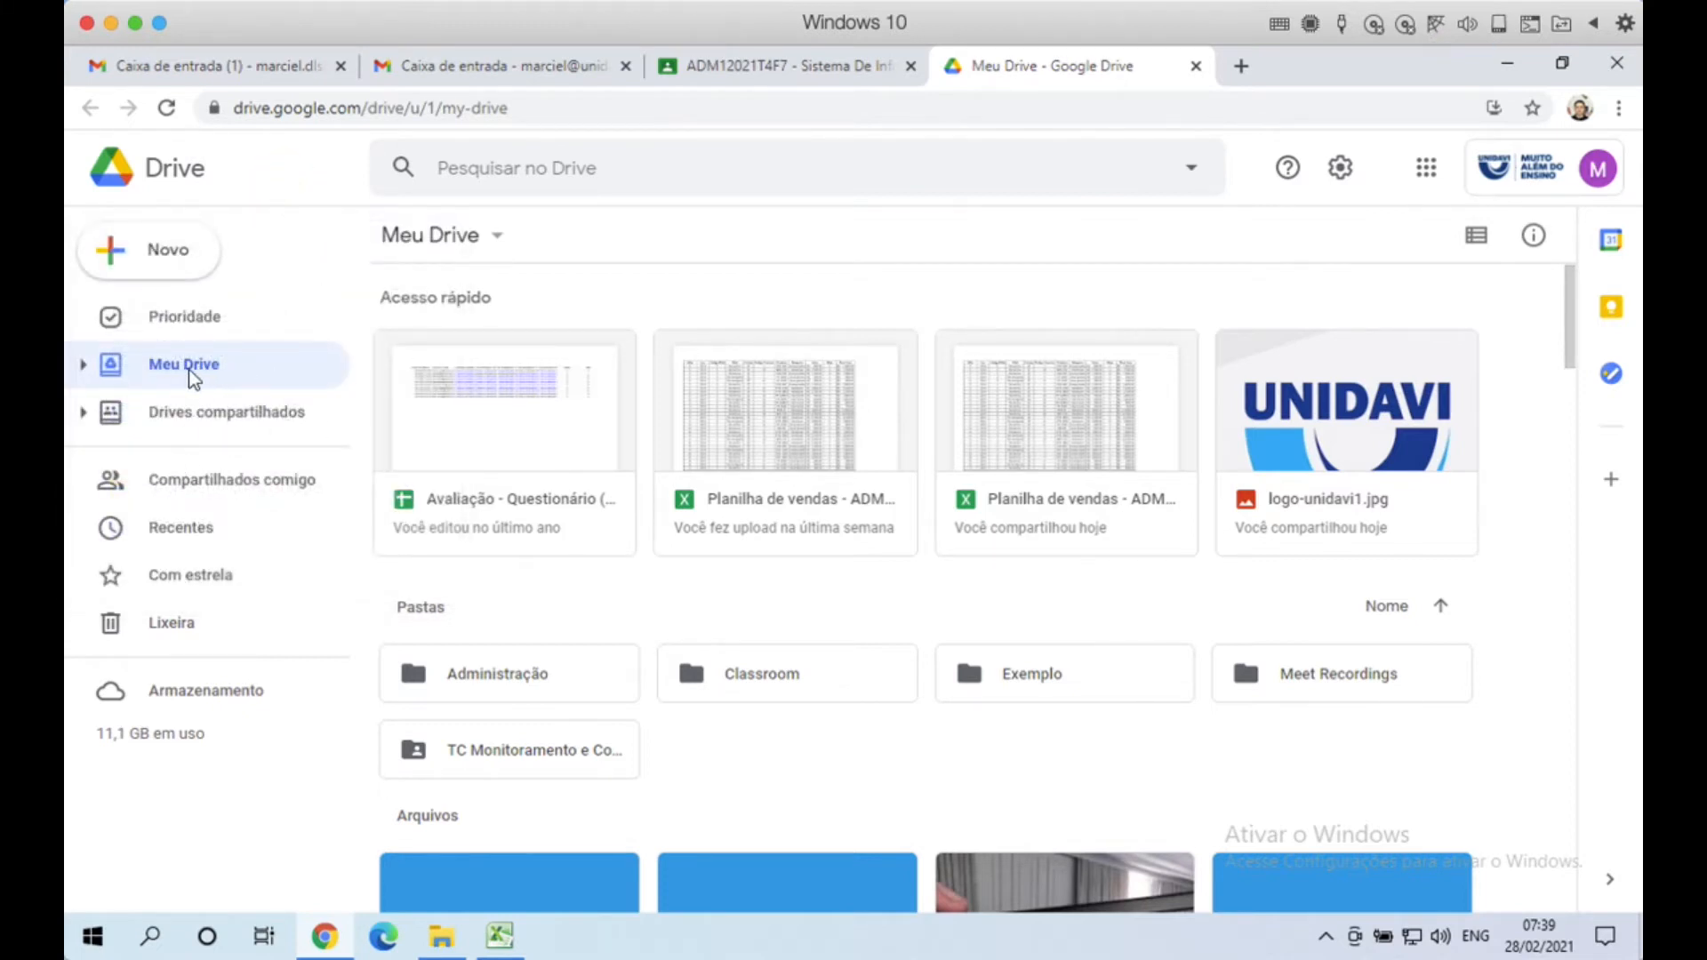
Step: Expand Meu Drive, Classroom and the ADM12021T4F7 folder in the sidebar tree
click(84, 366)
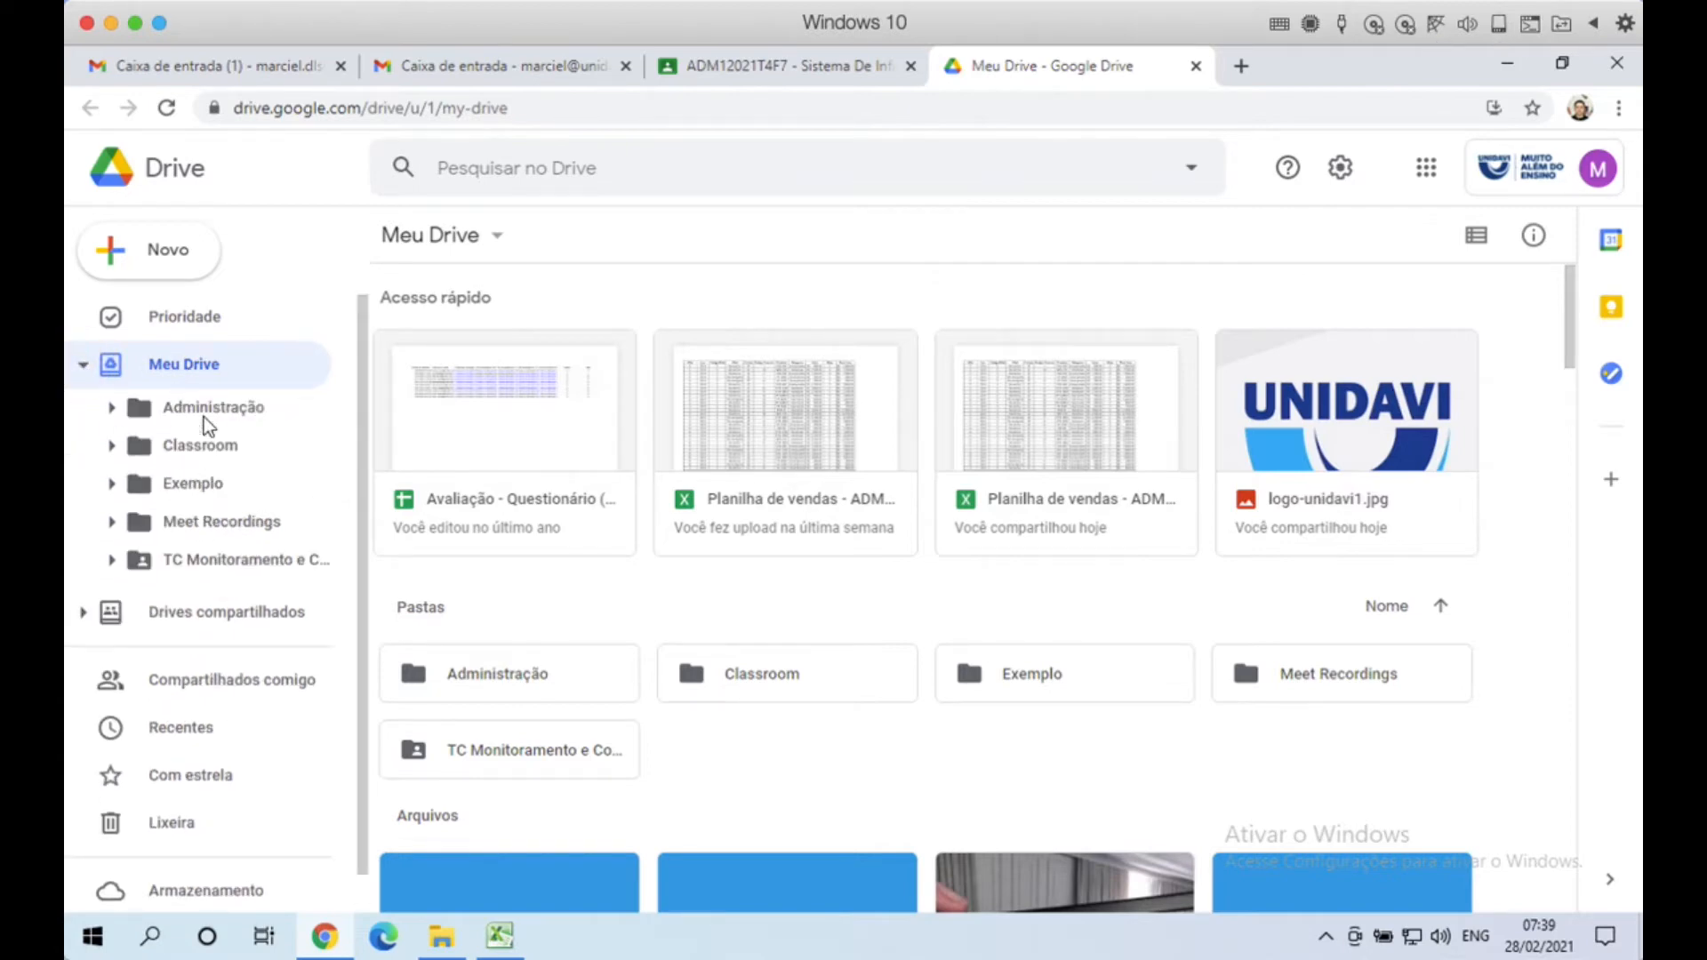
click(116, 448)
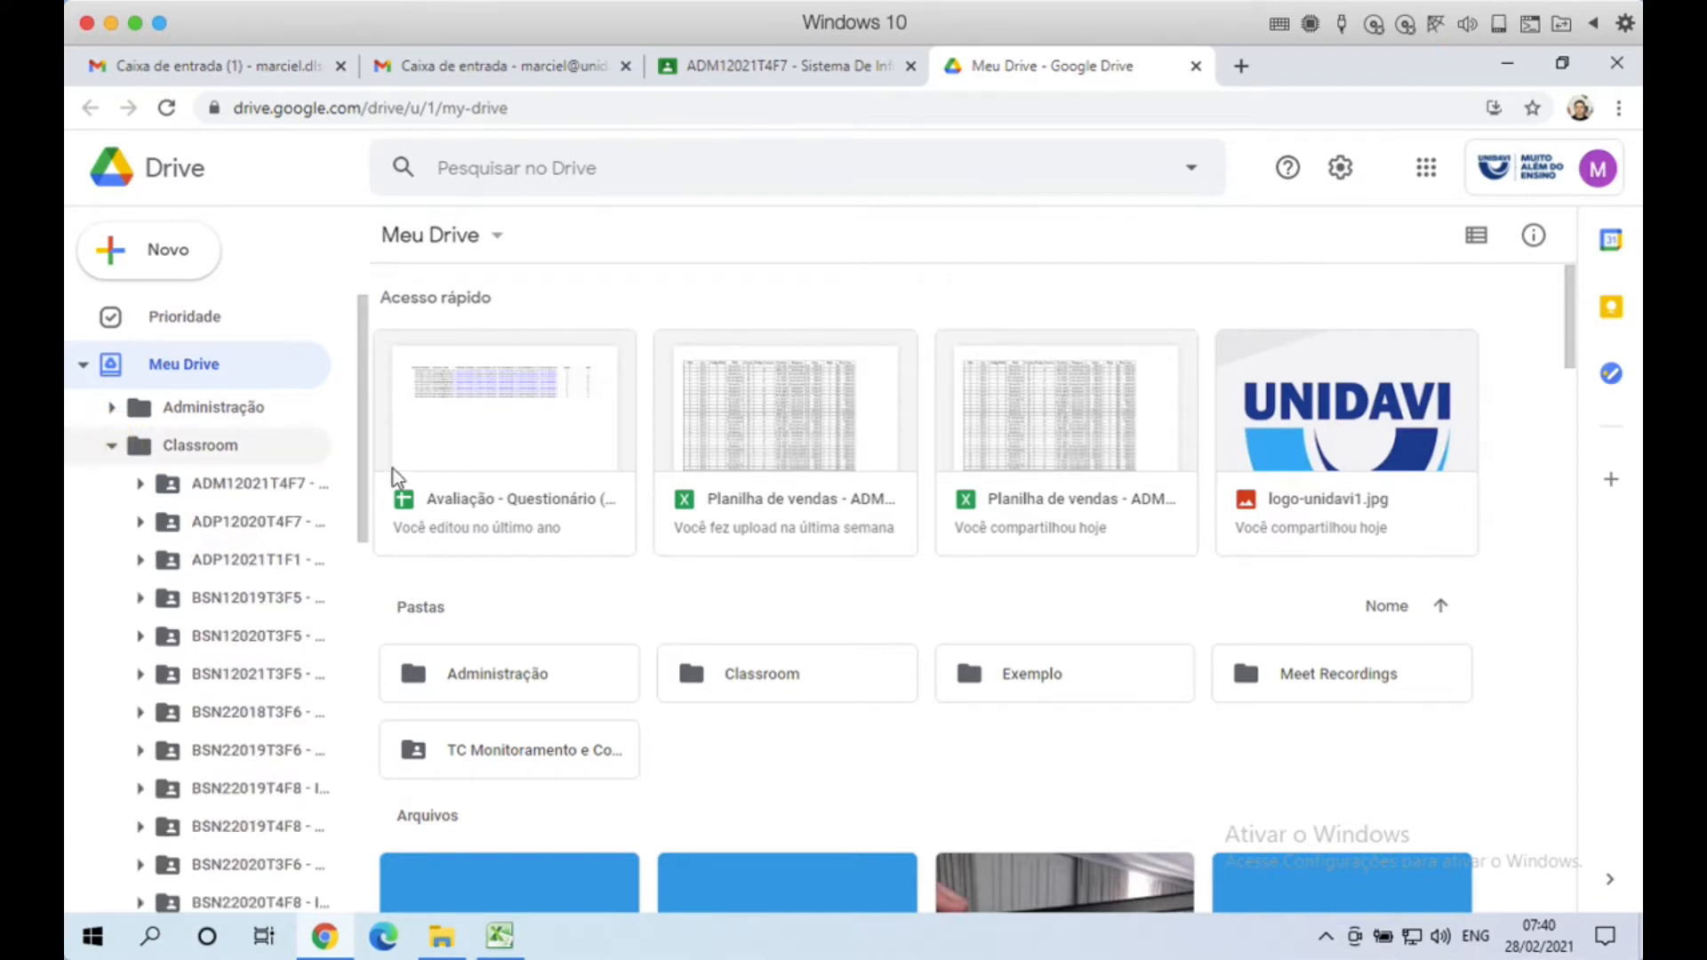
drag(365, 419, 364, 452)
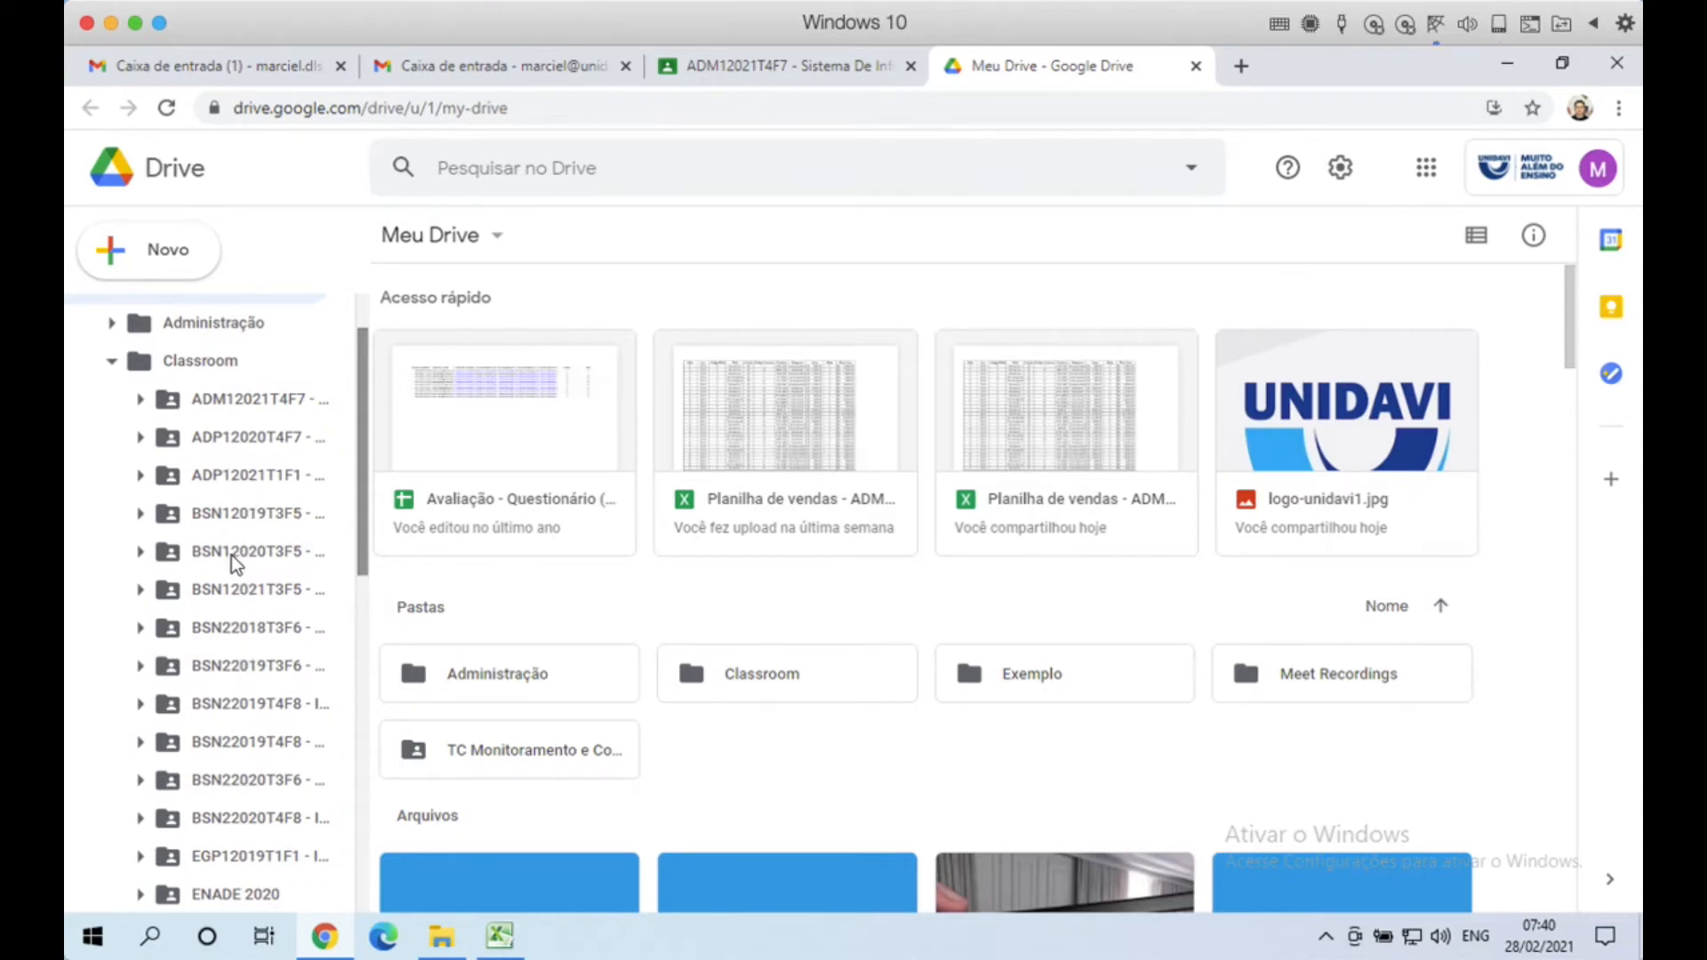
click(142, 402)
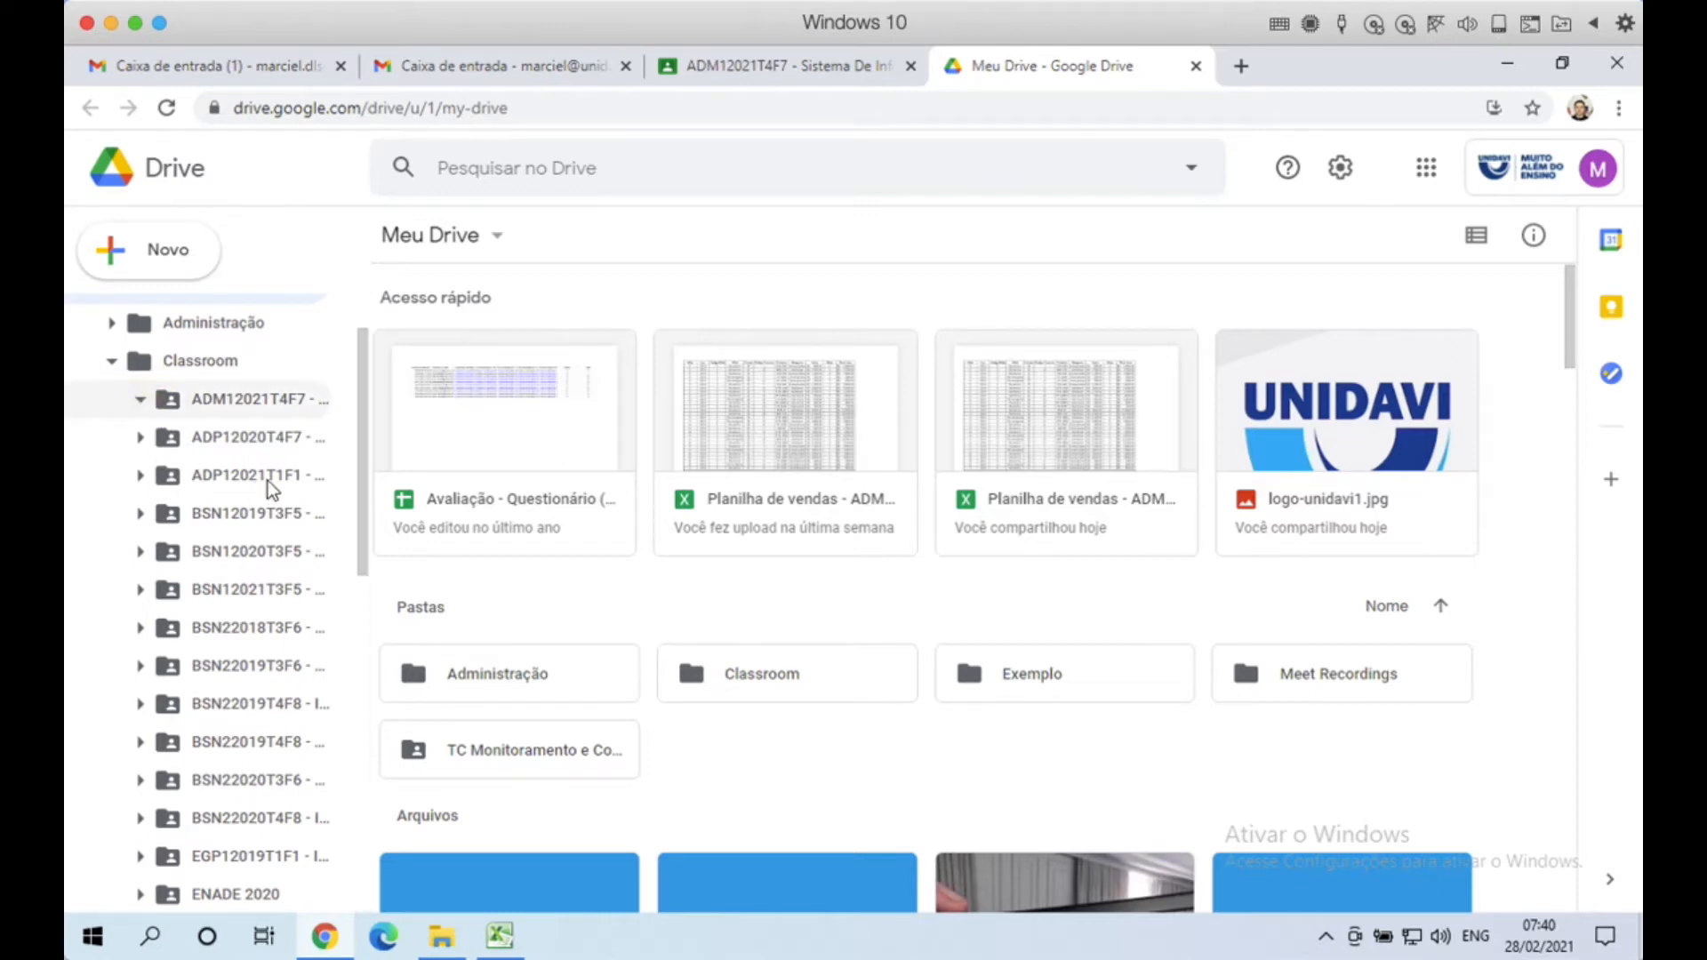
Step: Look through the ADM12021T4F7 course folder's files, collapse Classroom, and view the empty Drives compartilhados page
click(244, 407)
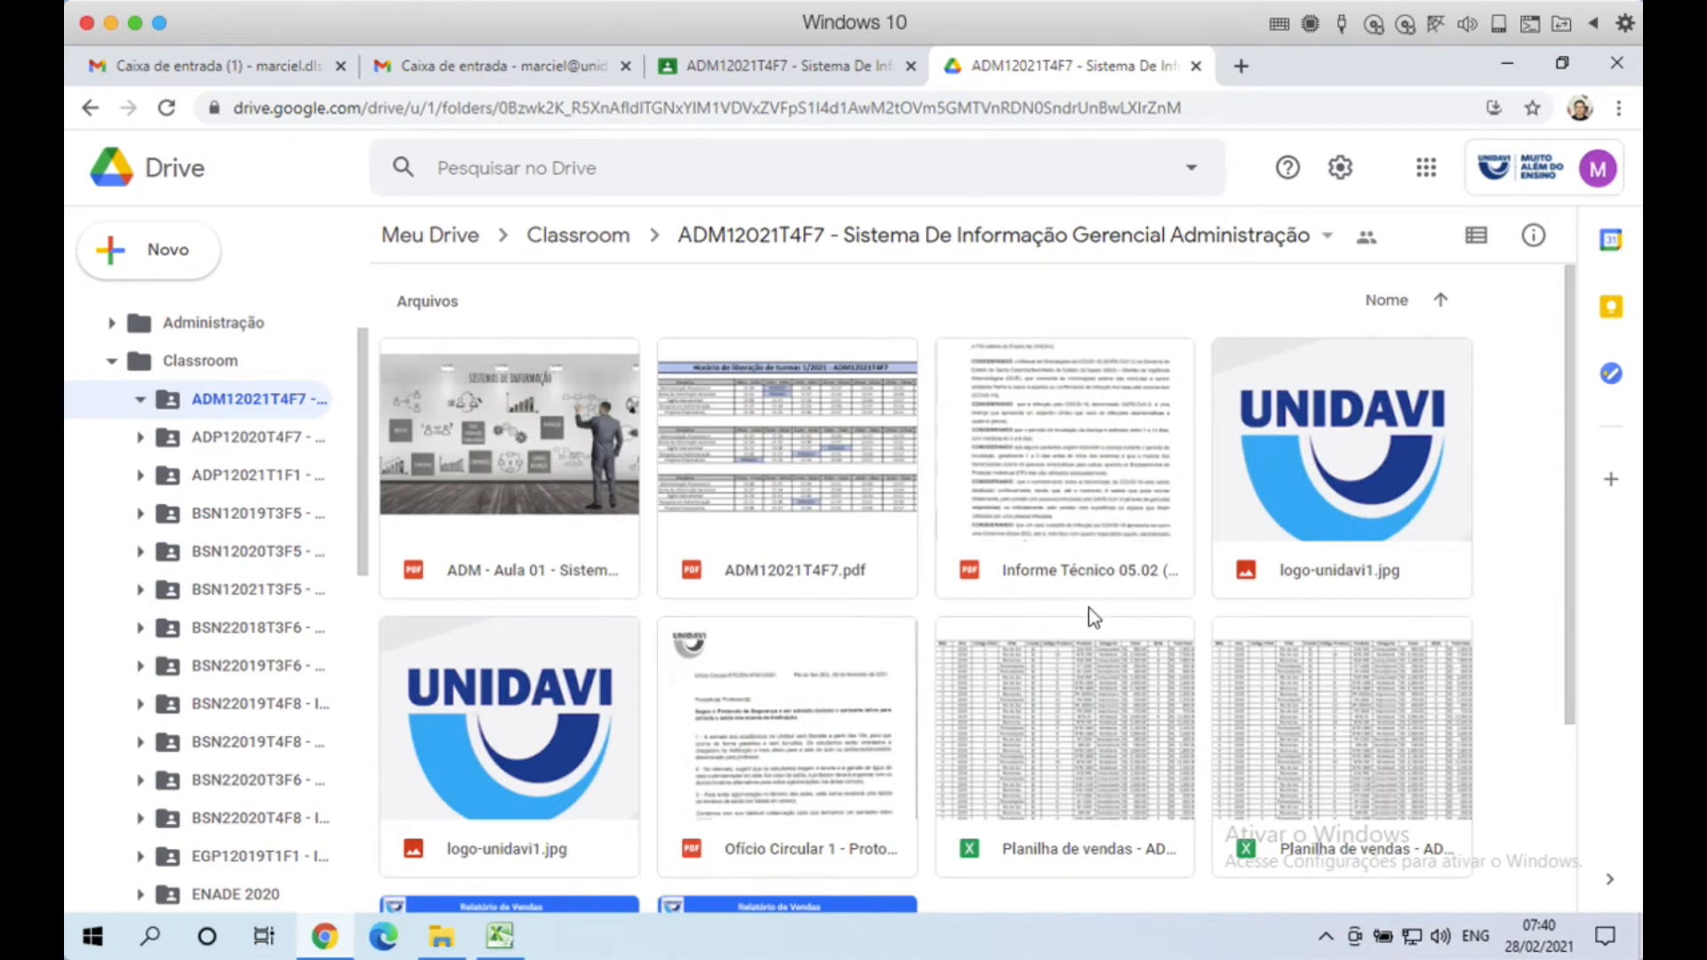
drag(1568, 409, 1574, 603)
scroll(1585, 791, down, 1)
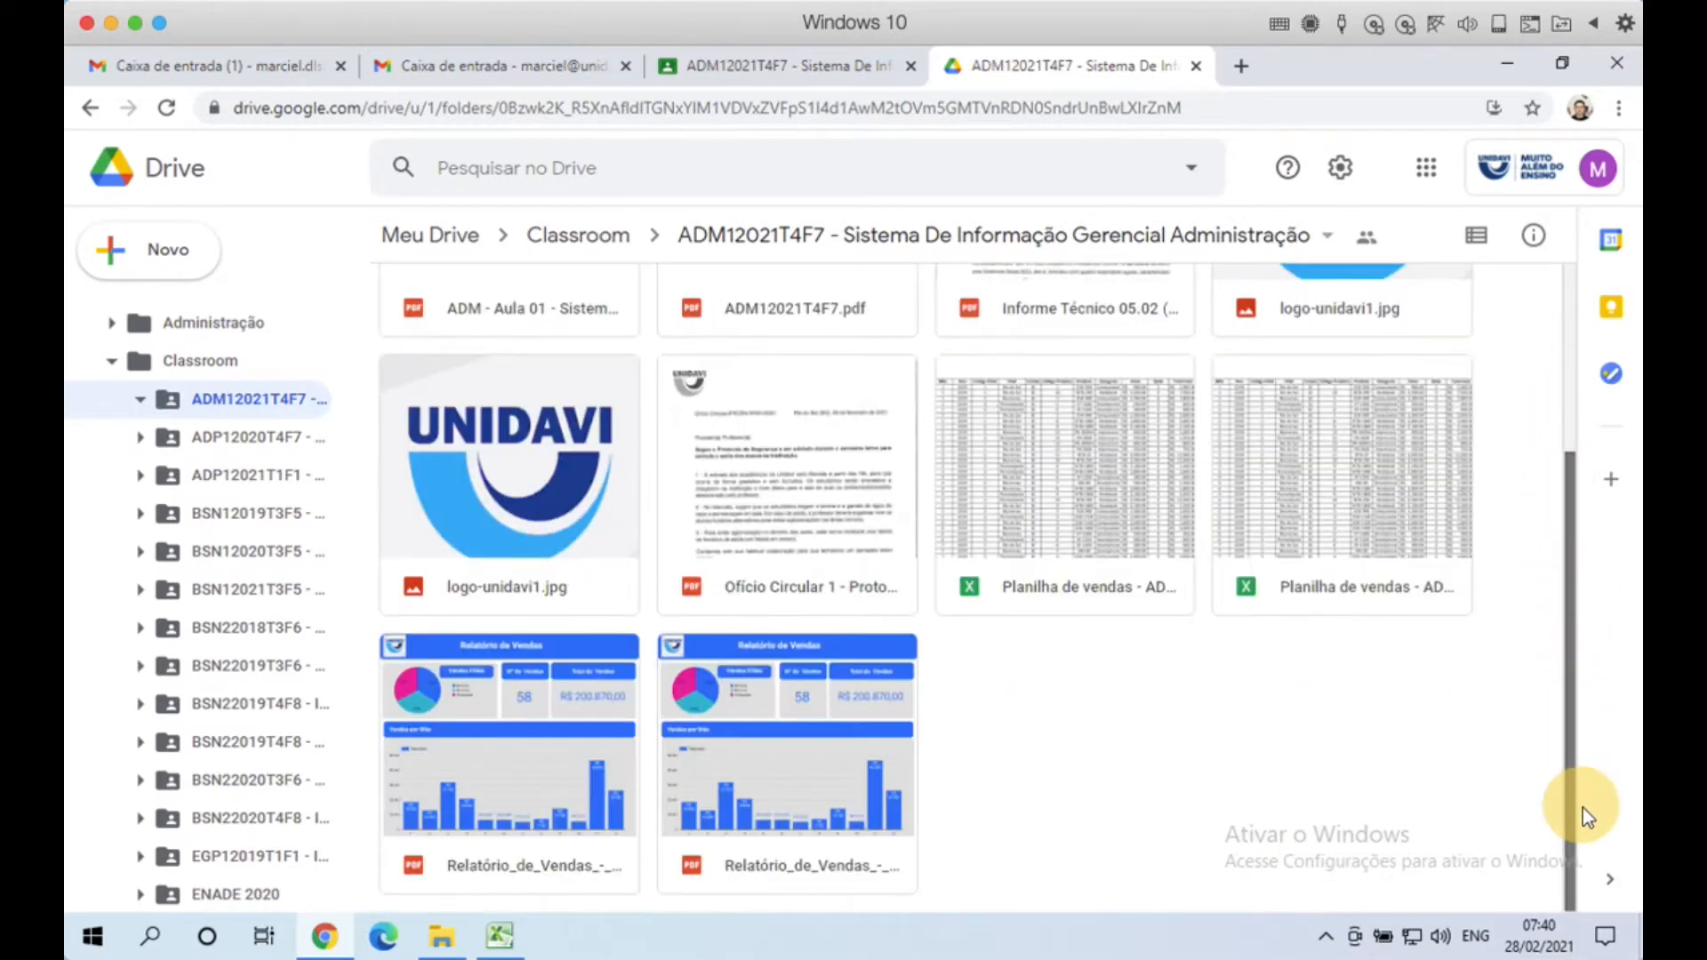
scroll(1578, 356, up, 1)
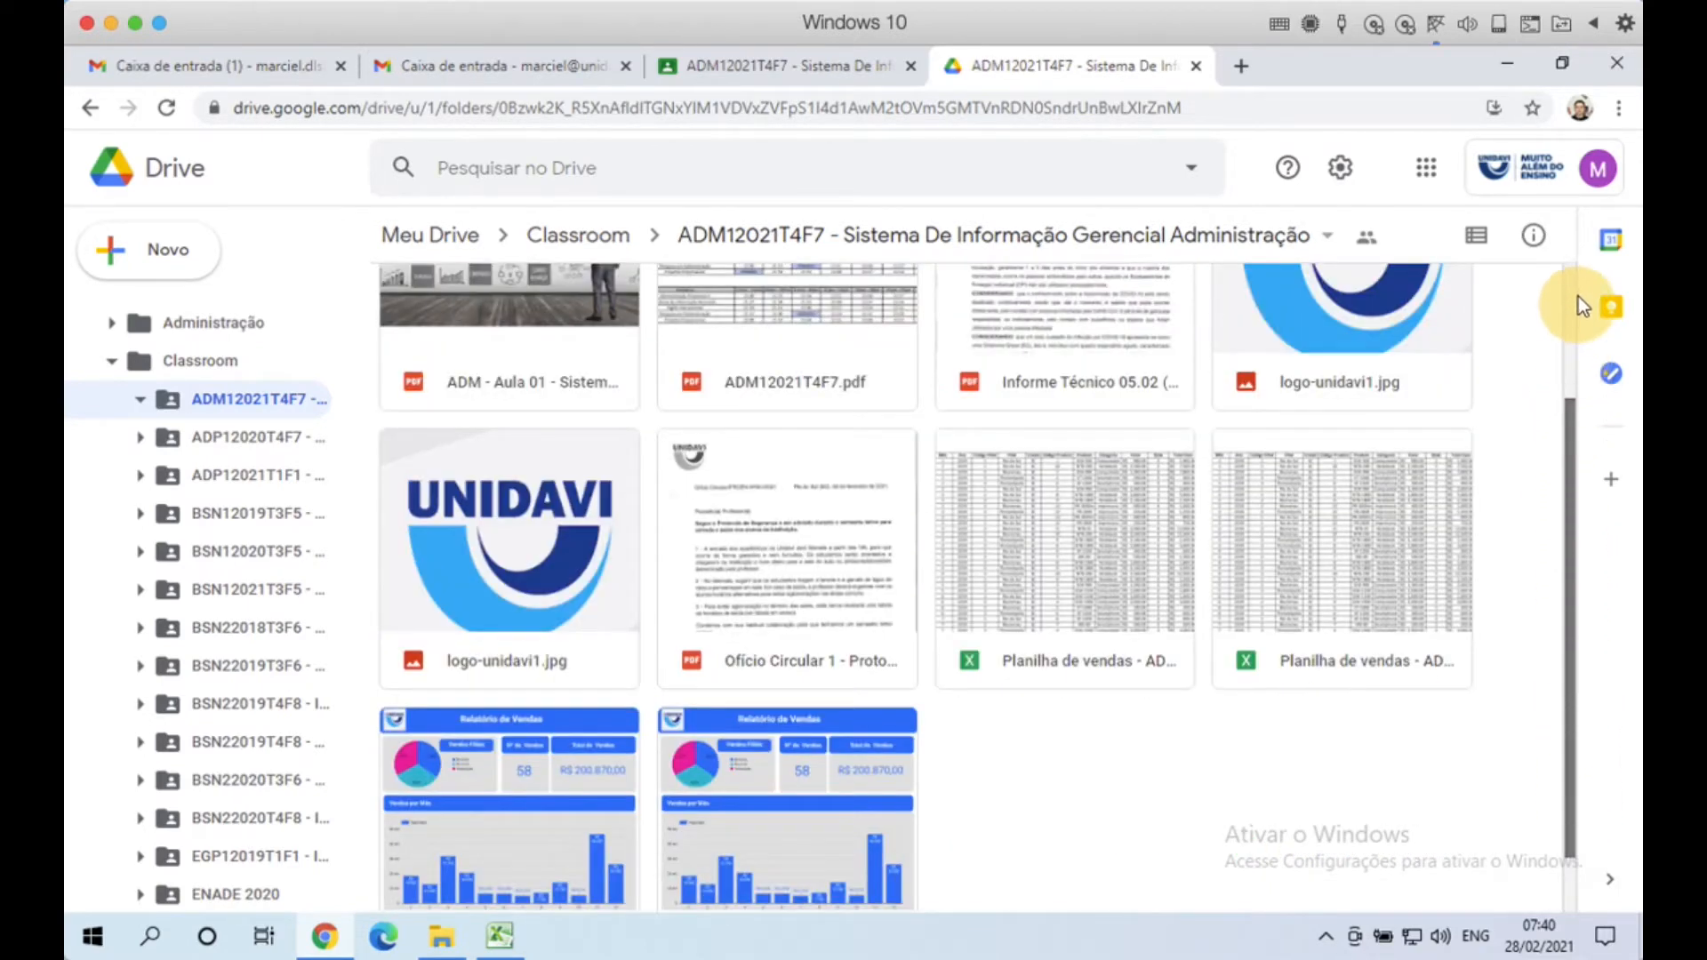
scroll(782, 690, up, 2)
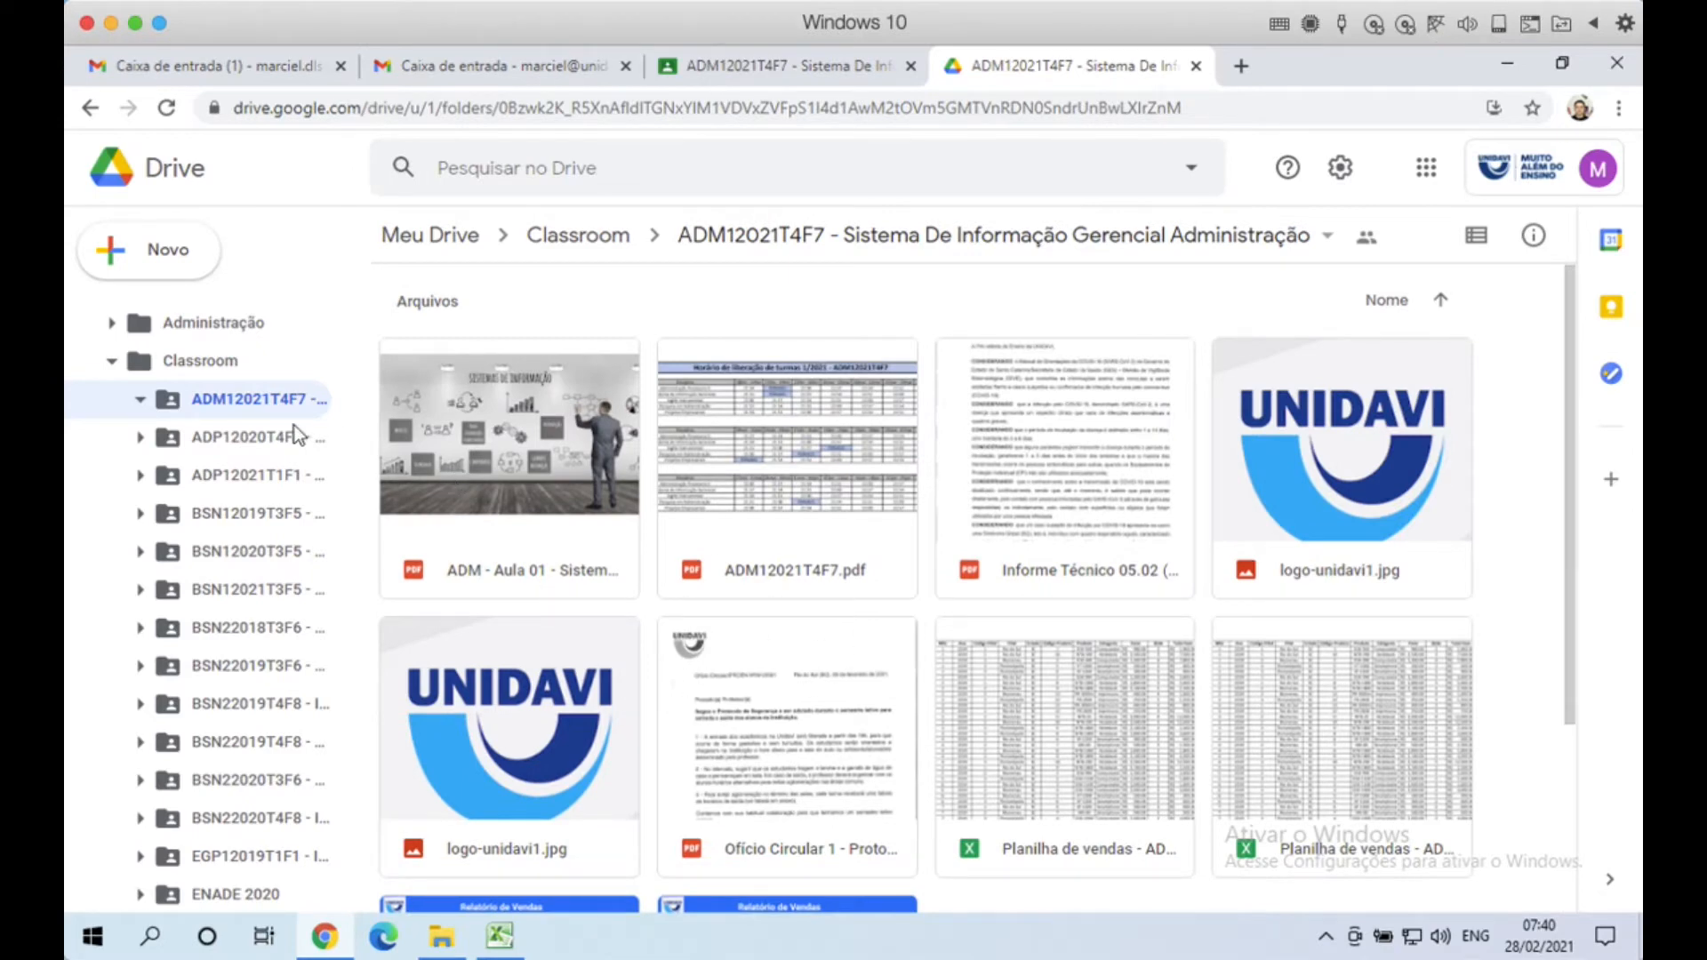
click(114, 365)
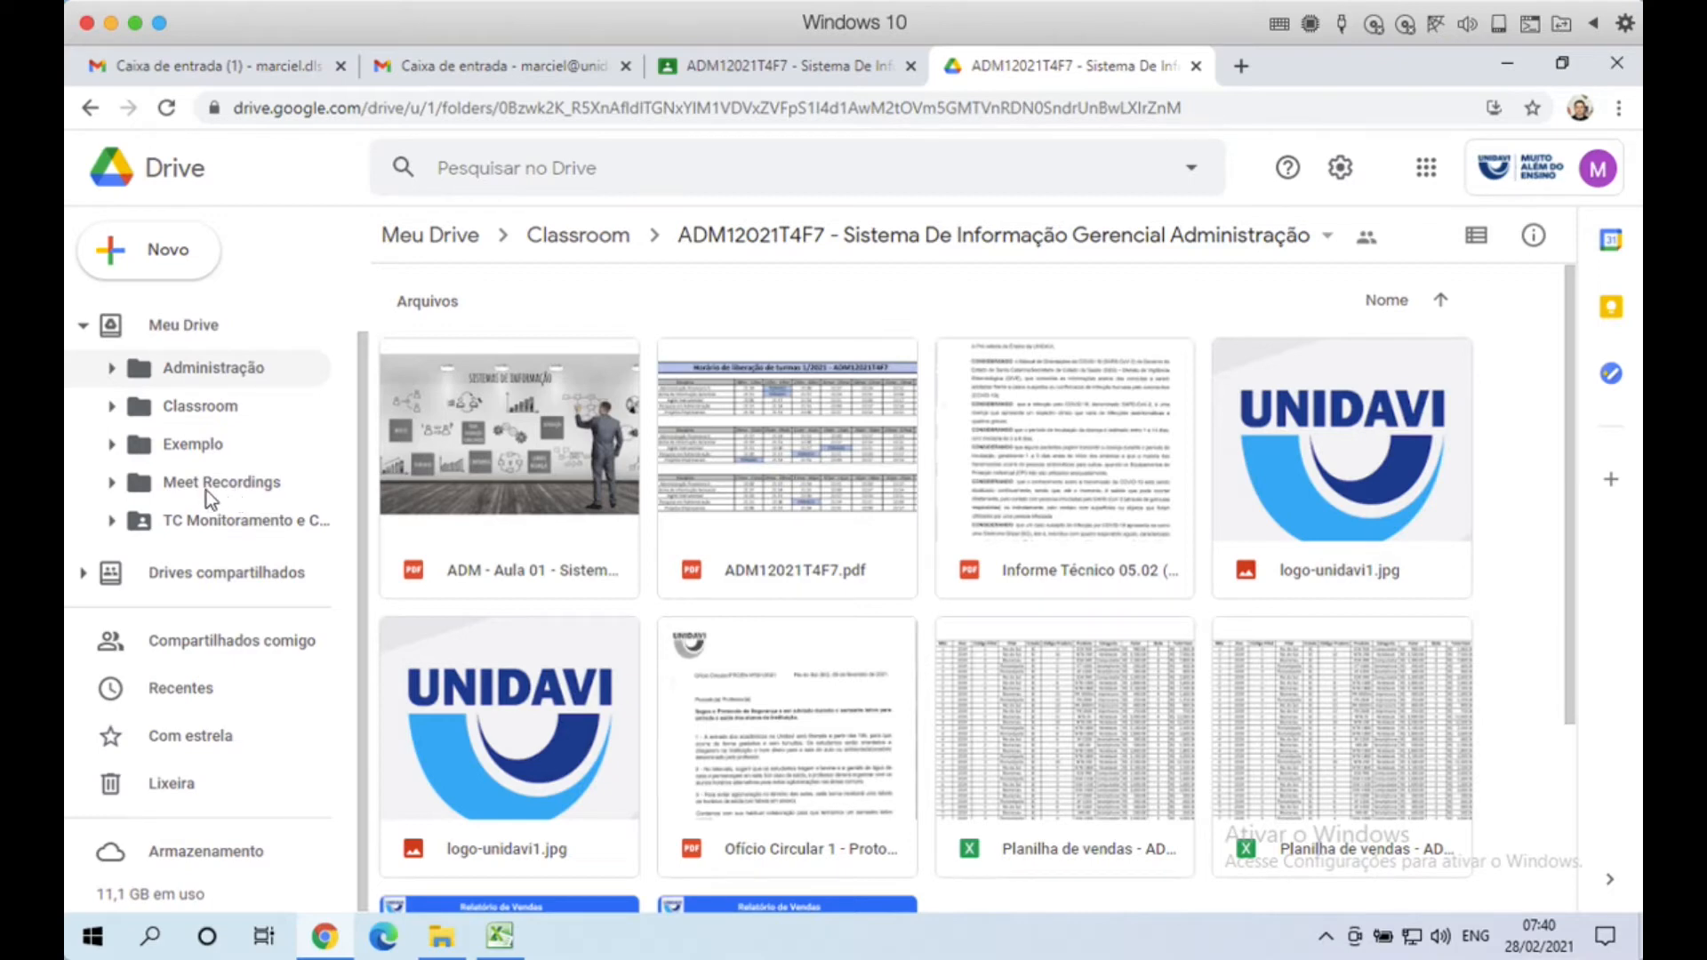
click(178, 578)
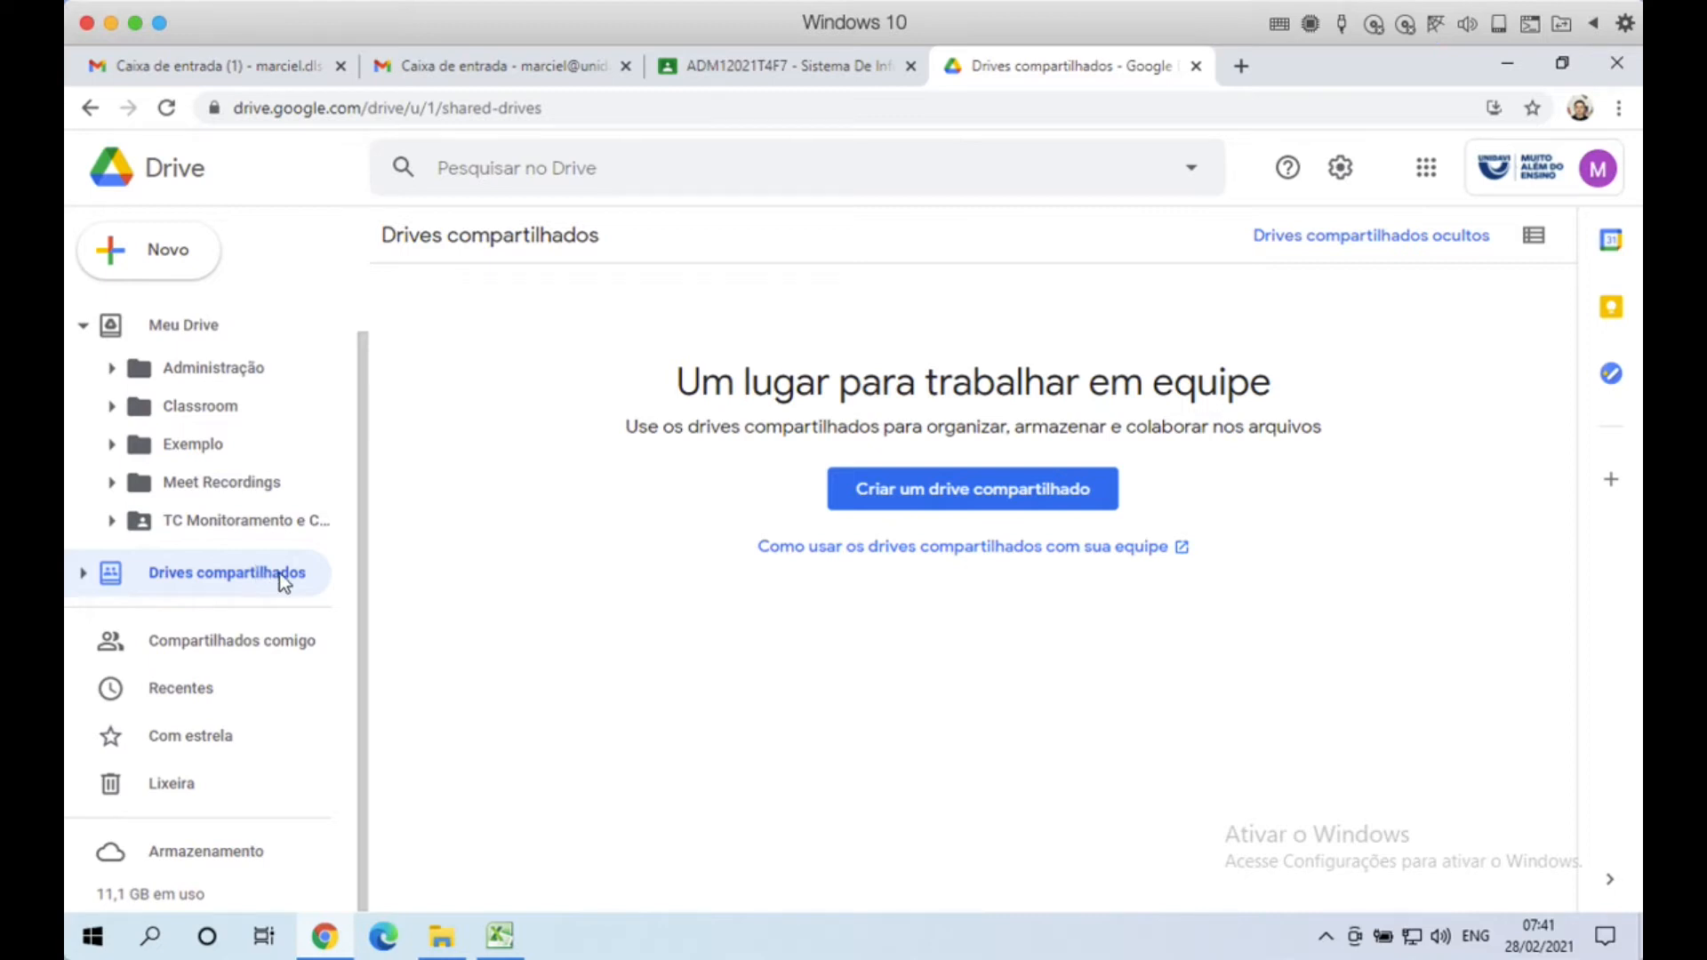
Step: Show the Compartilhados comigo list, including Exercício Aula 2 and Ofício Circular
click(227, 649)
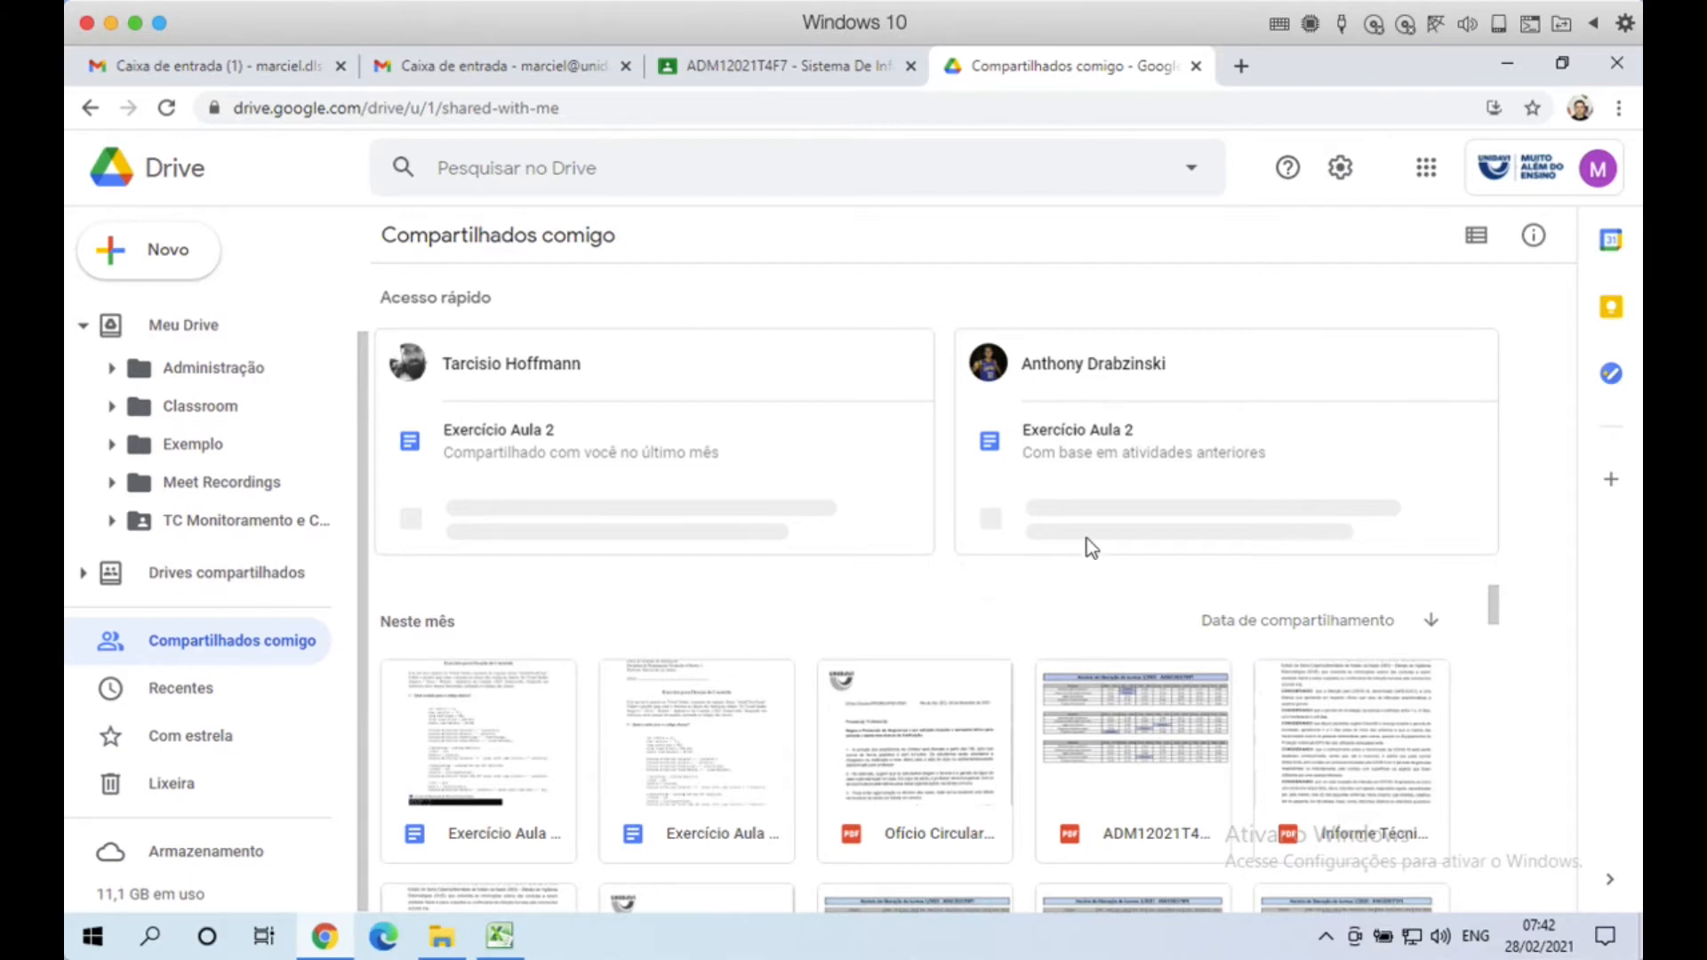
Step: Pass through Recentes, then view the Com estrela page, which has no starred items
click(179, 697)
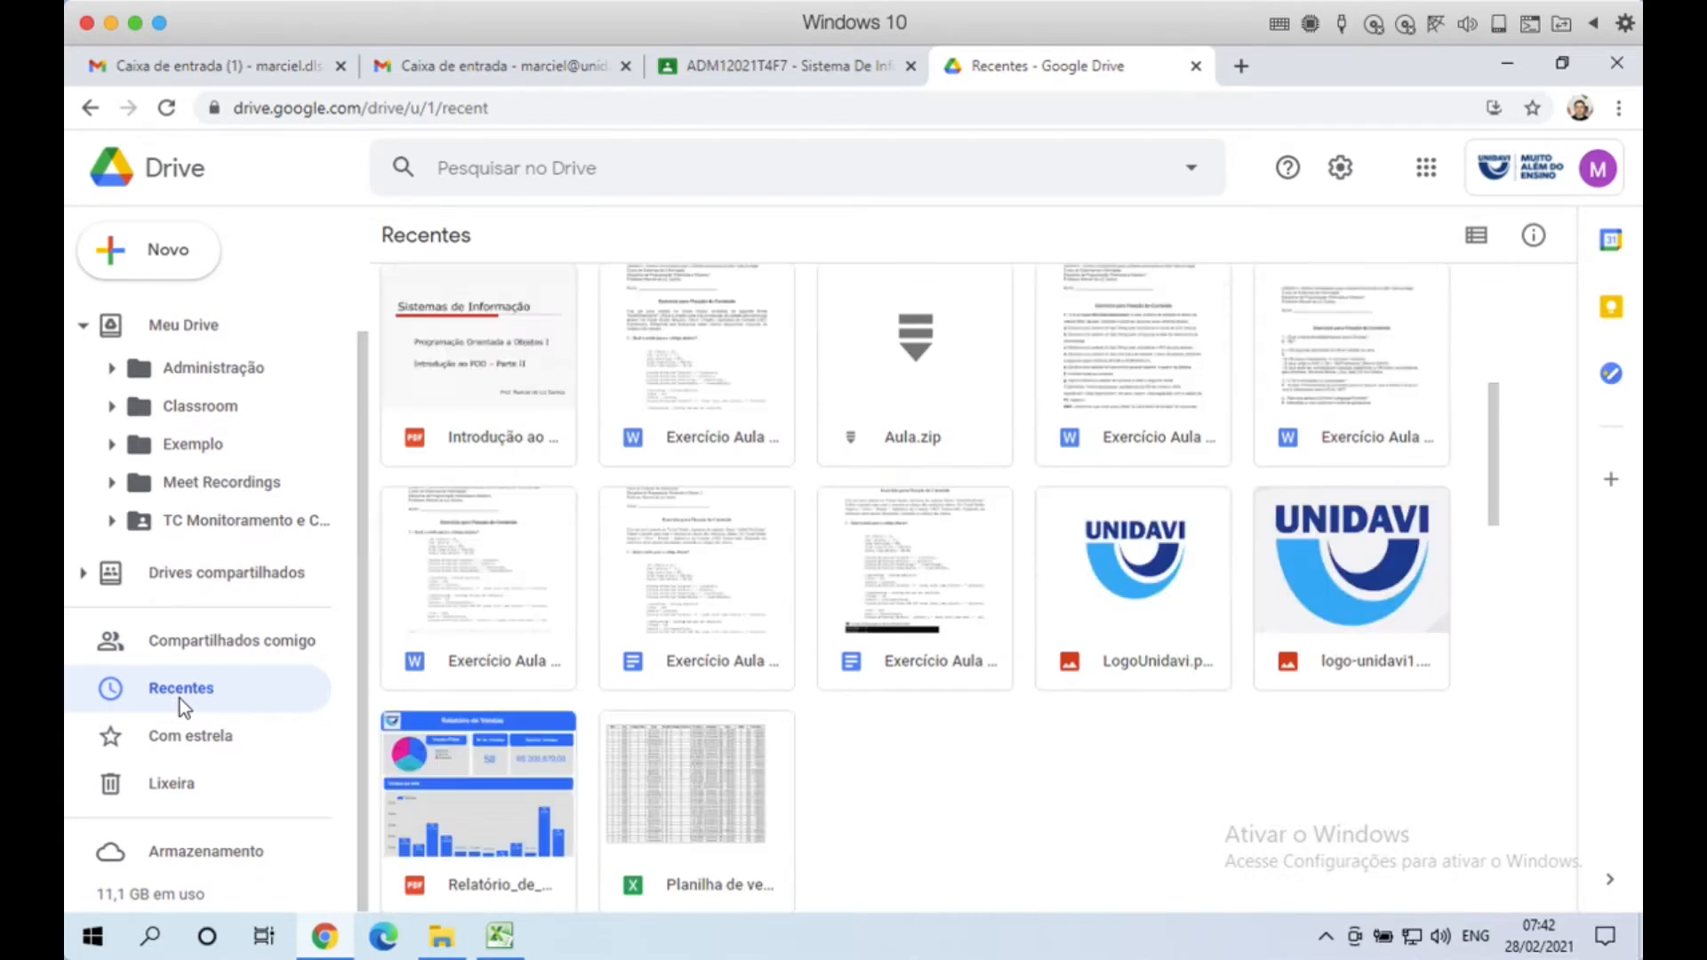
click(211, 740)
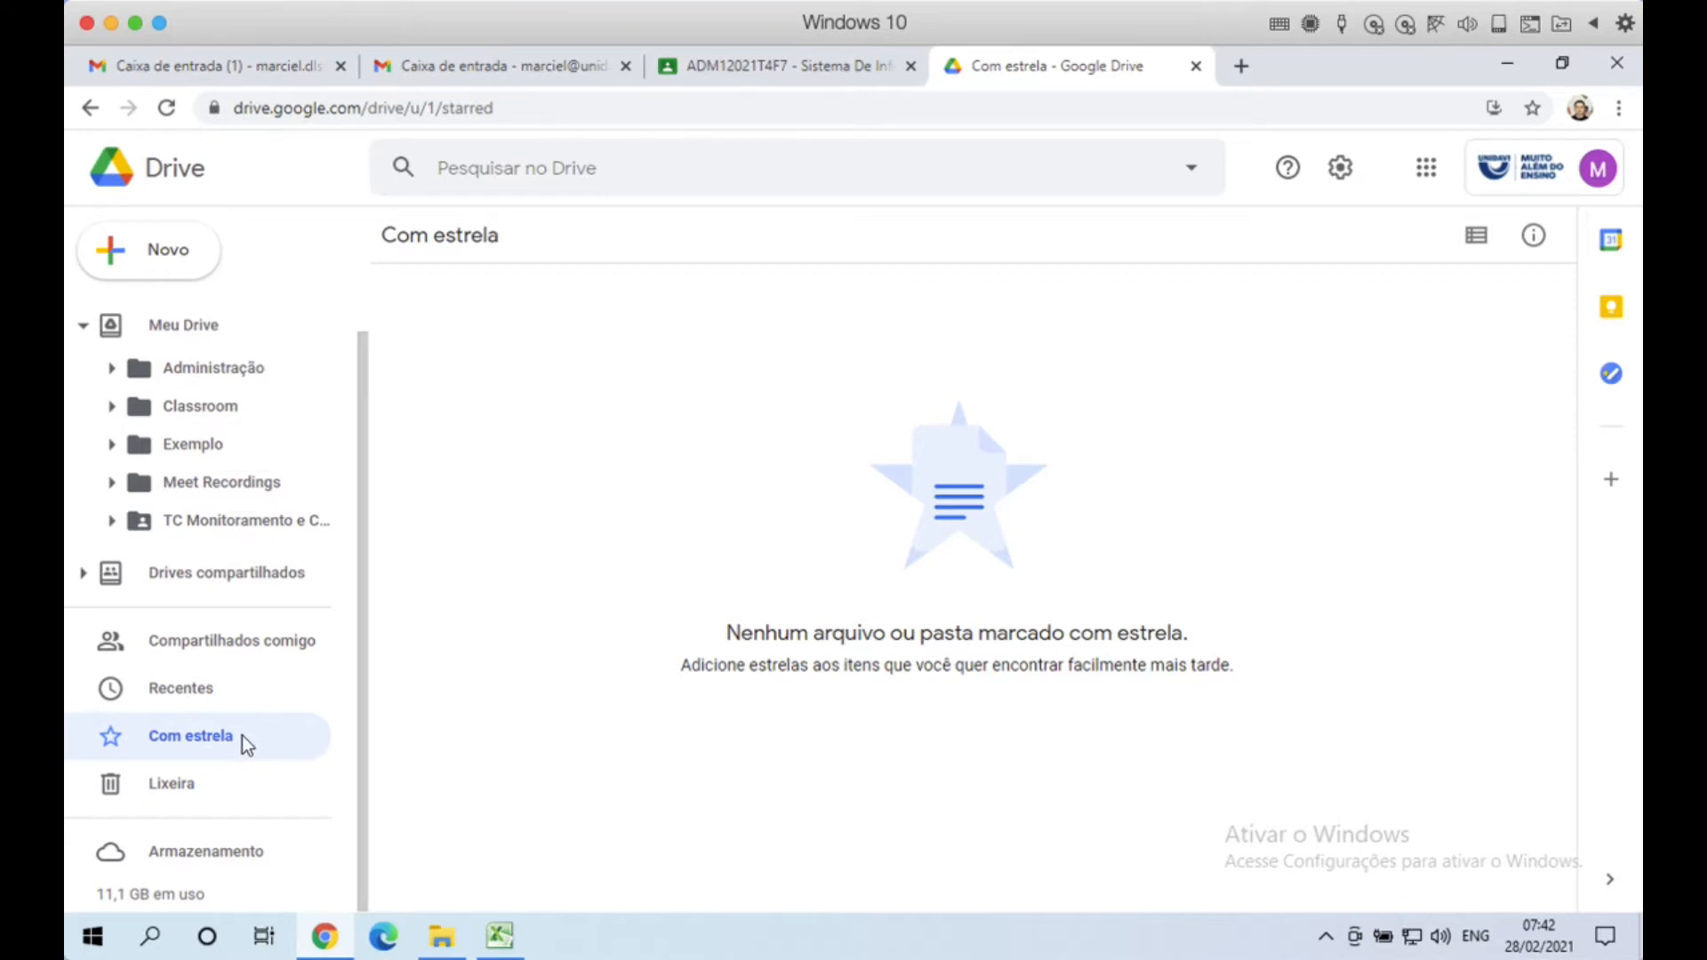
Step: Confirm the Lixeira is empty, then list files by storage used, largest 628 MB first
click(173, 797)
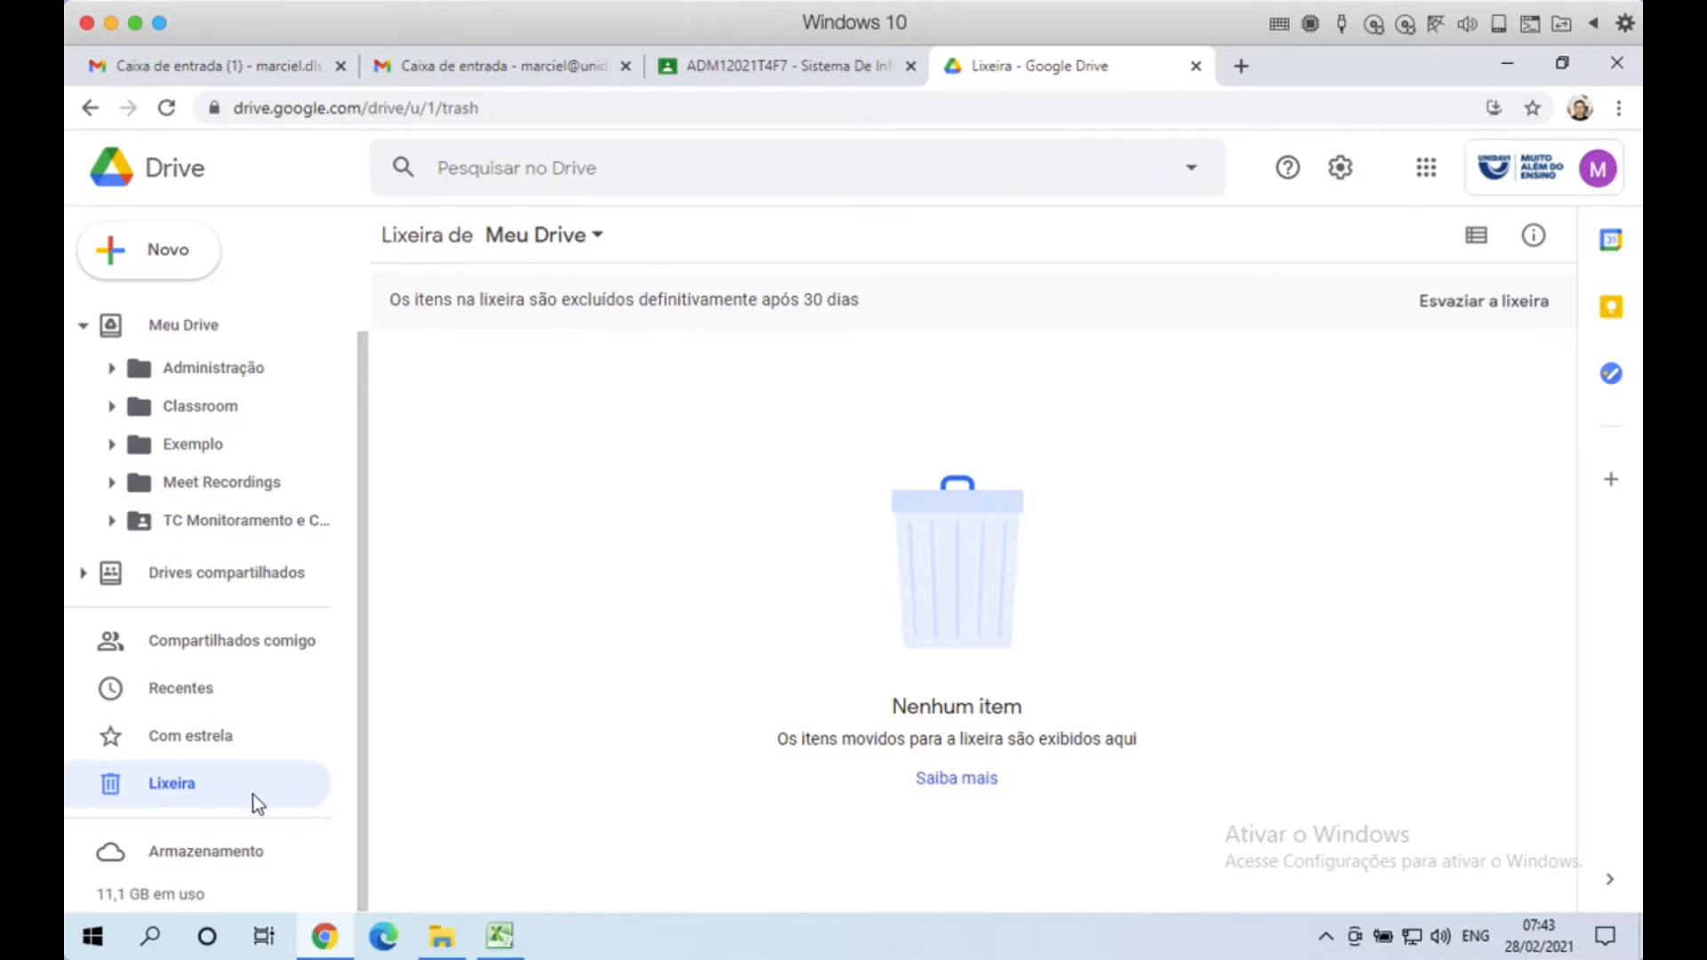
click(228, 861)
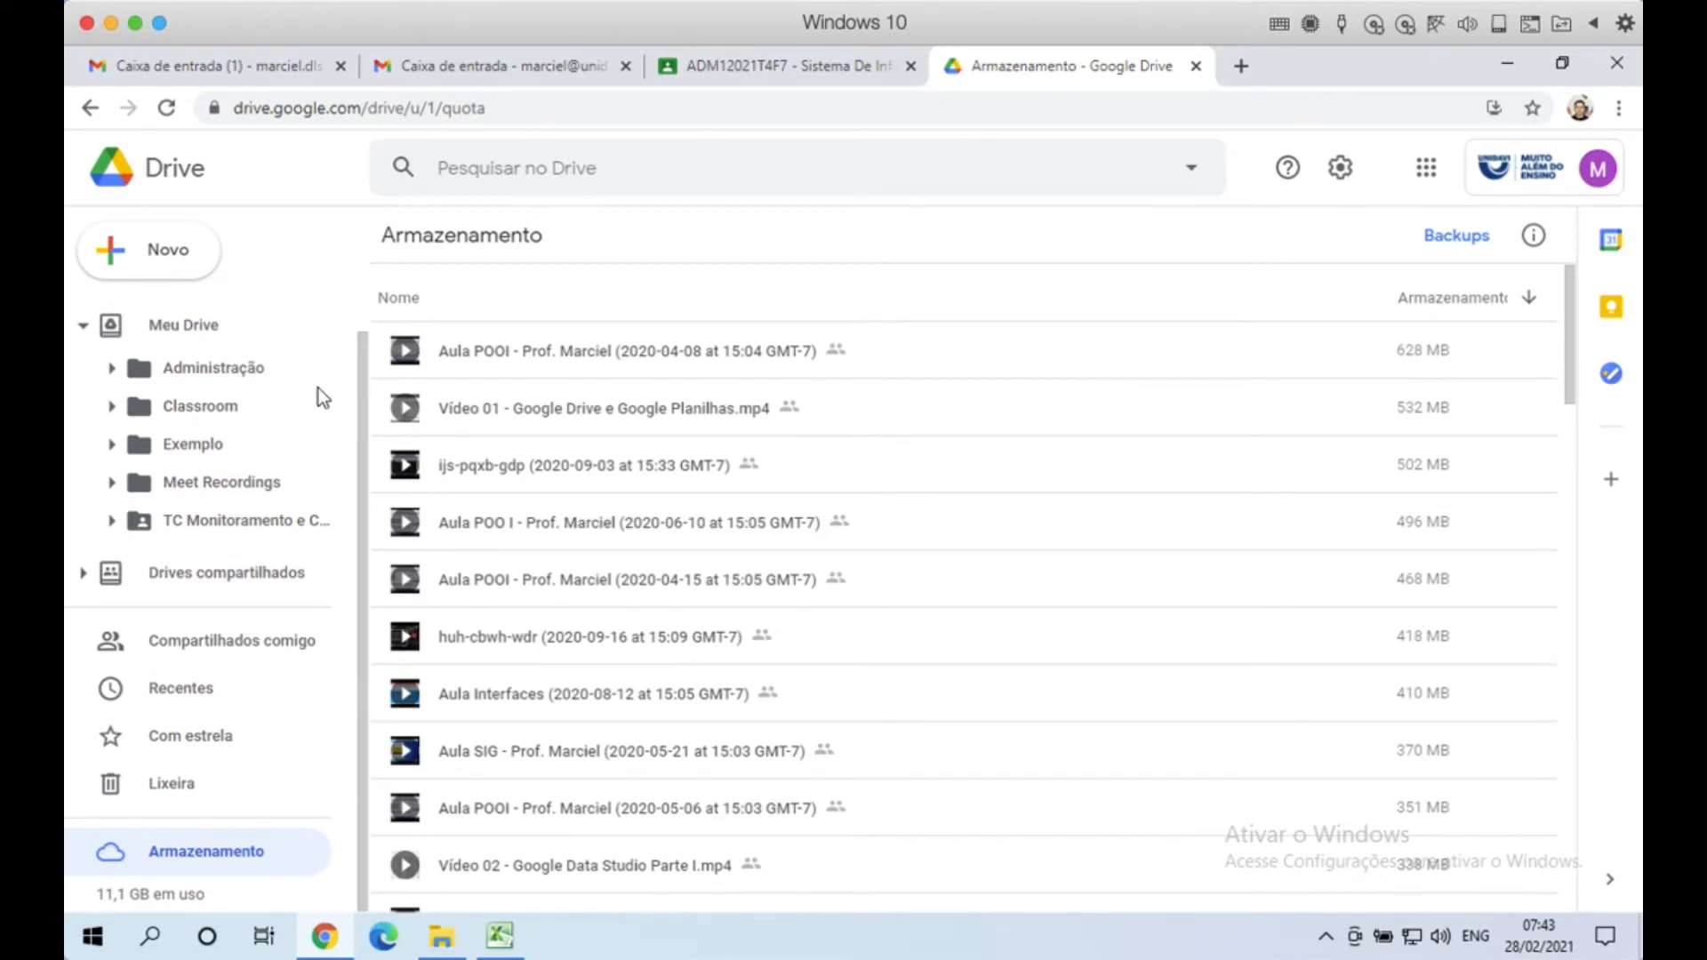
Step: Go back to Meu Drive with its Acesso rápido files and folders
click(195, 327)
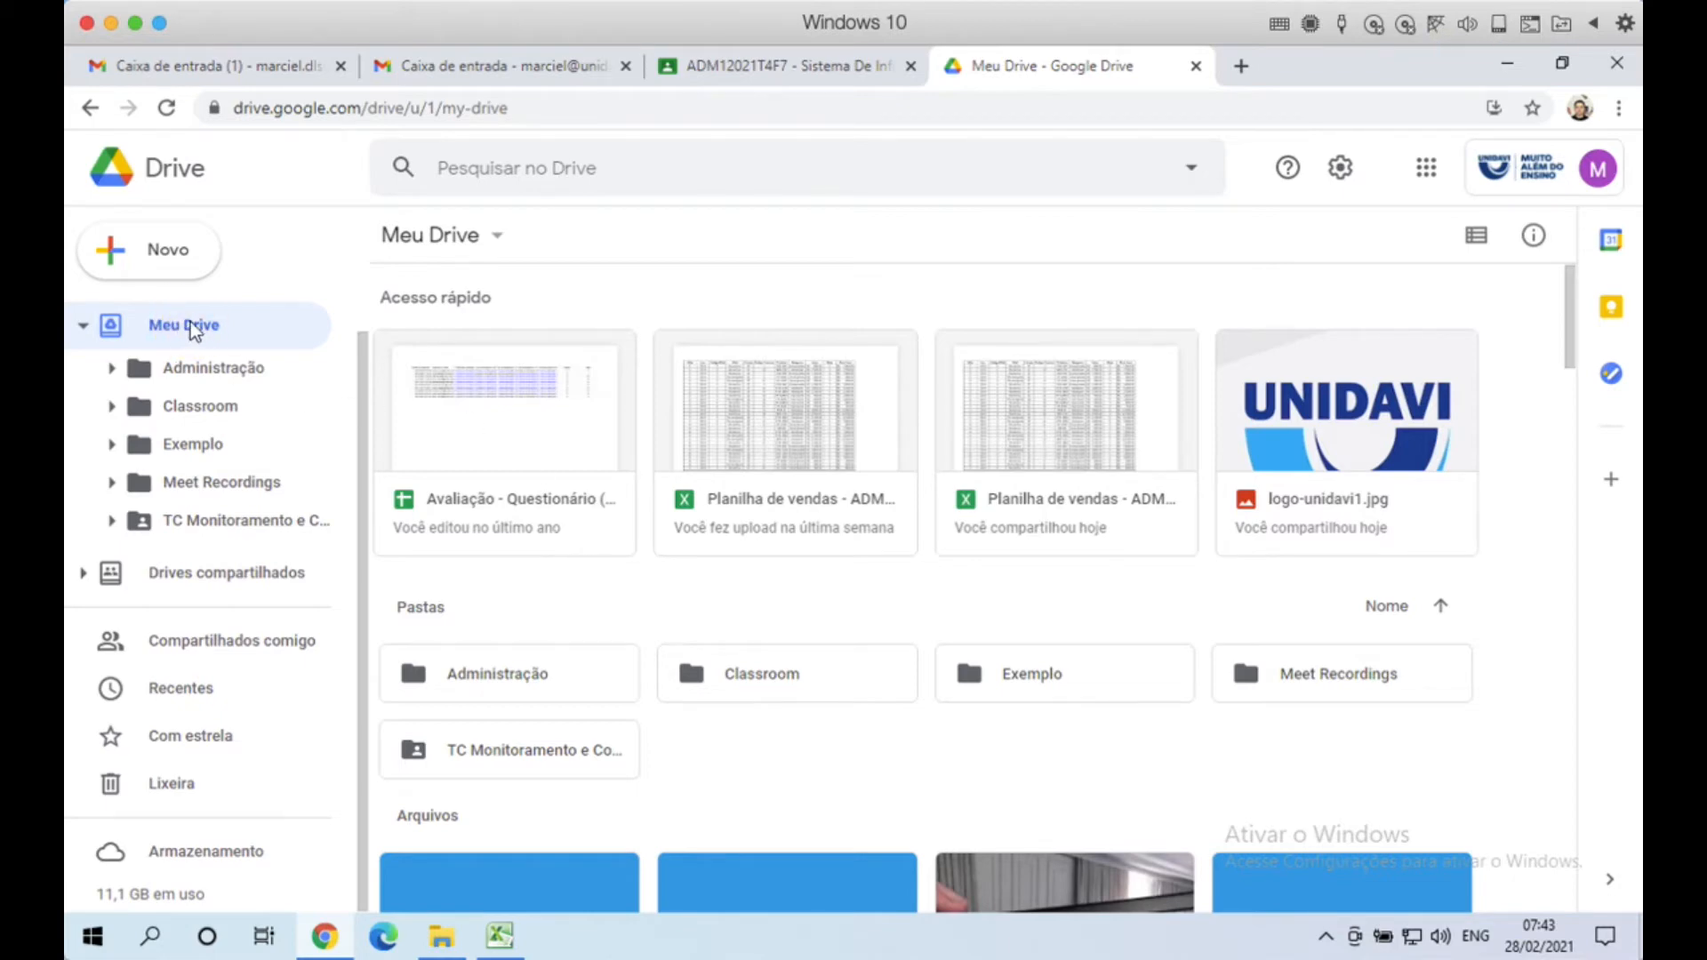
Step: Create a new folder named 'ADM7 Arquivos' in Meu Drive and open it
click(176, 257)
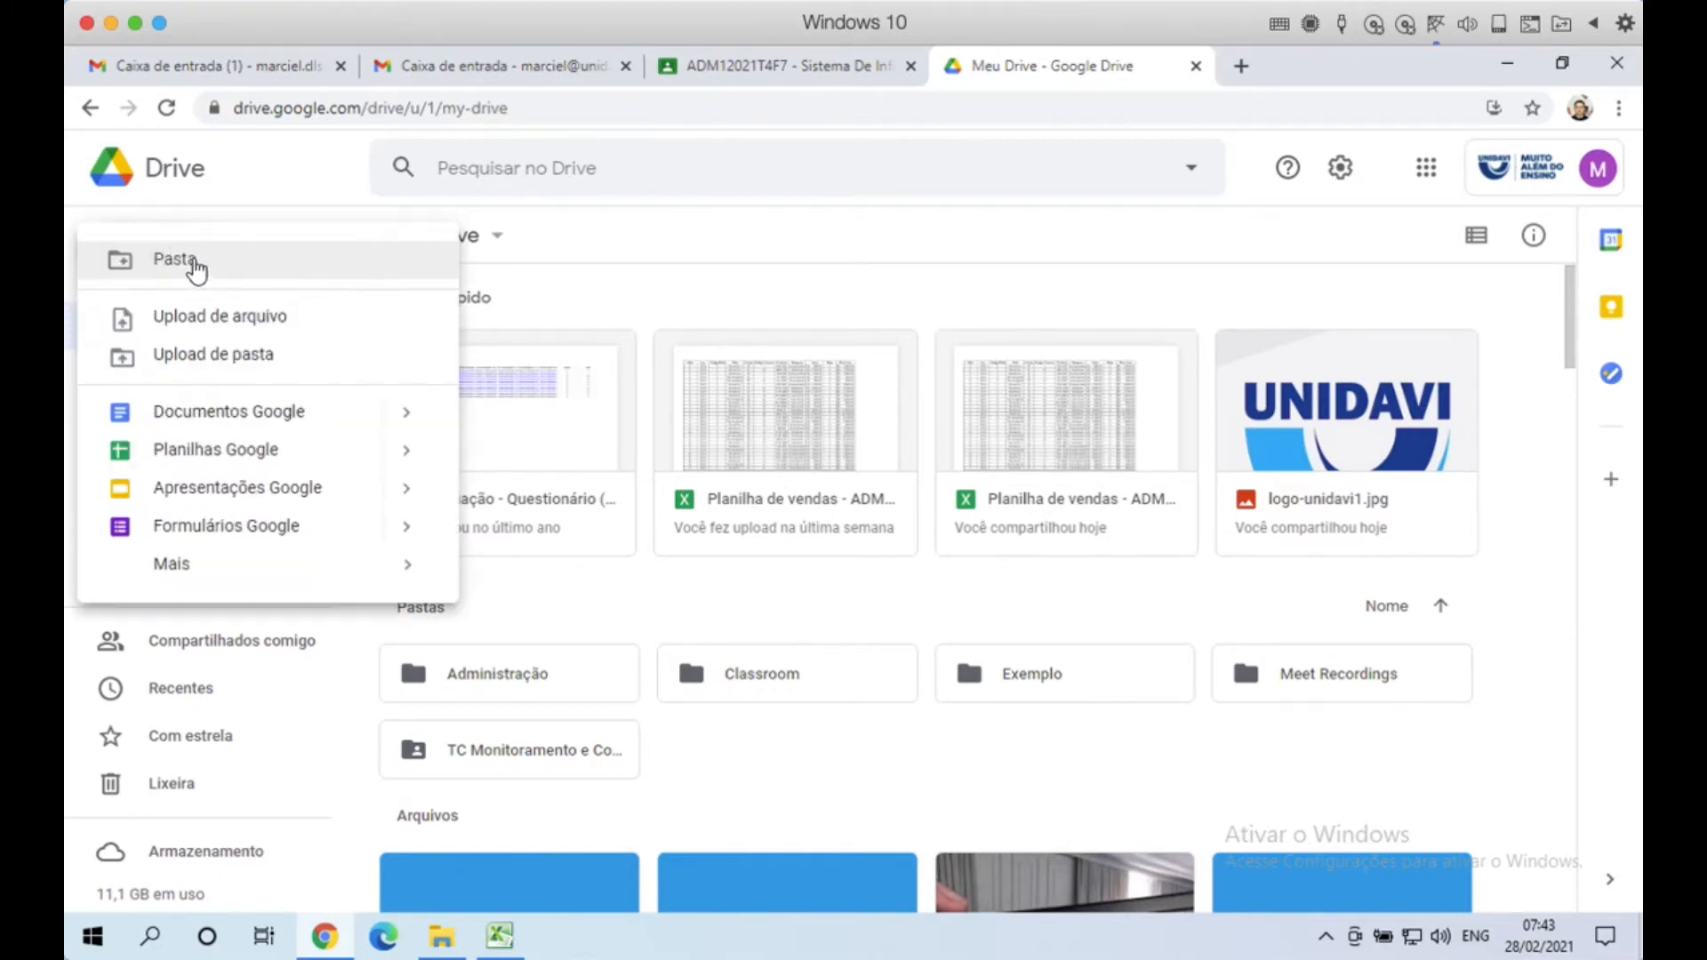
click(194, 260)
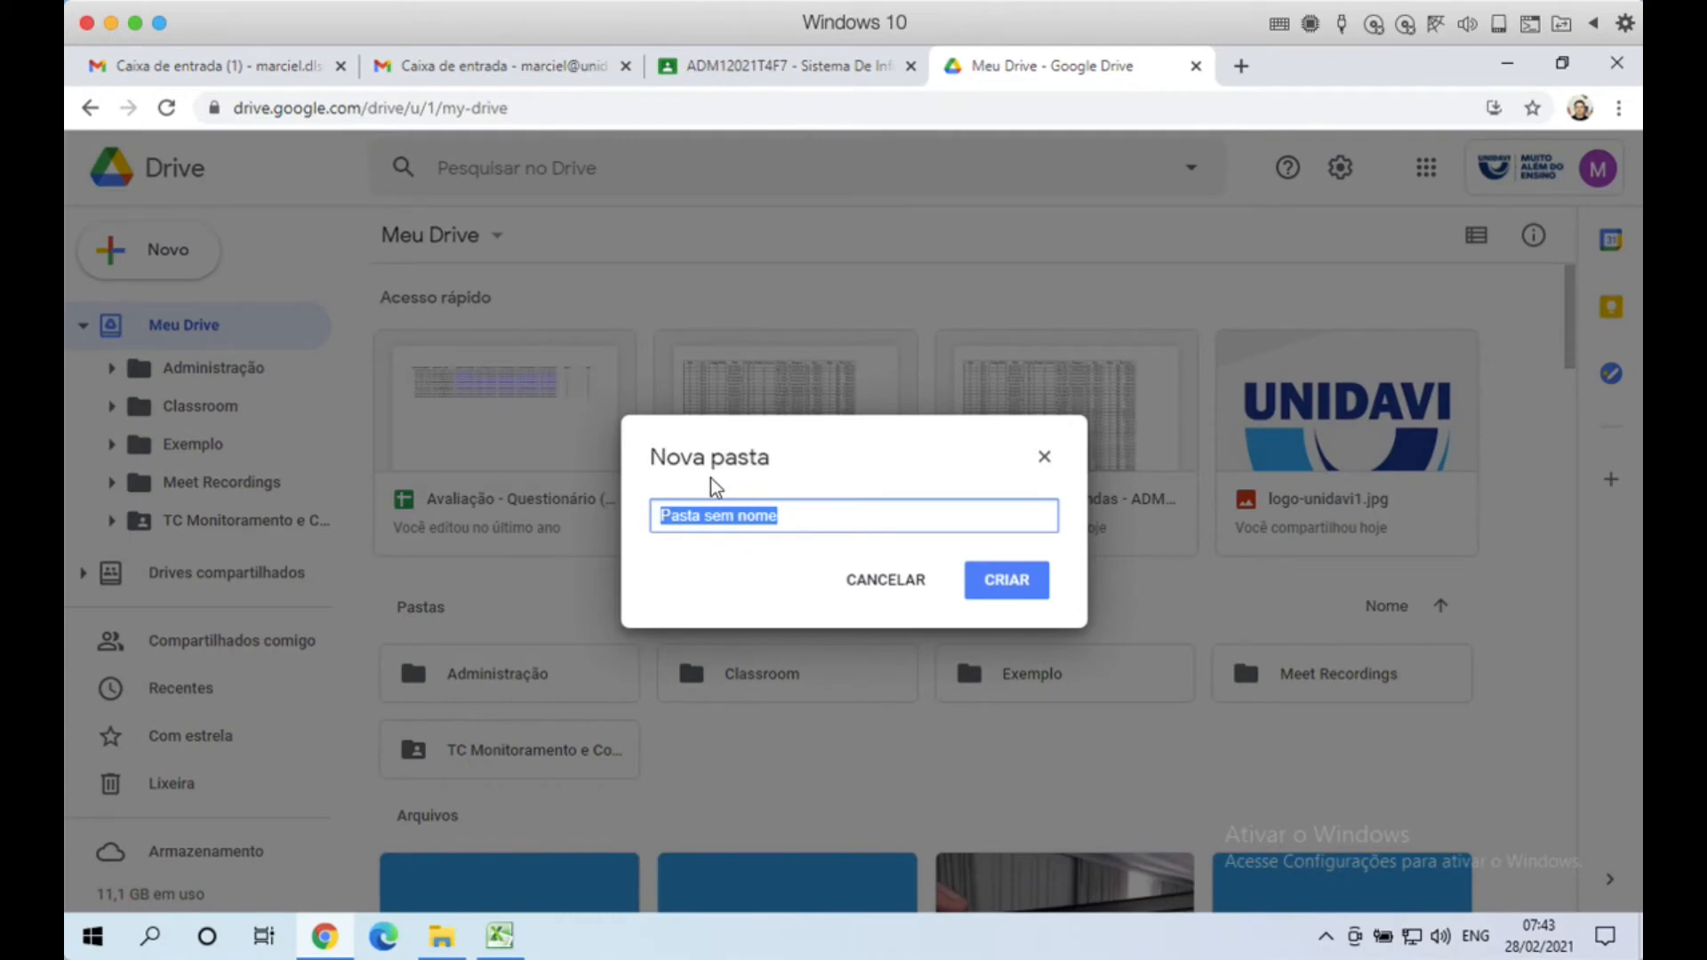
text(A)
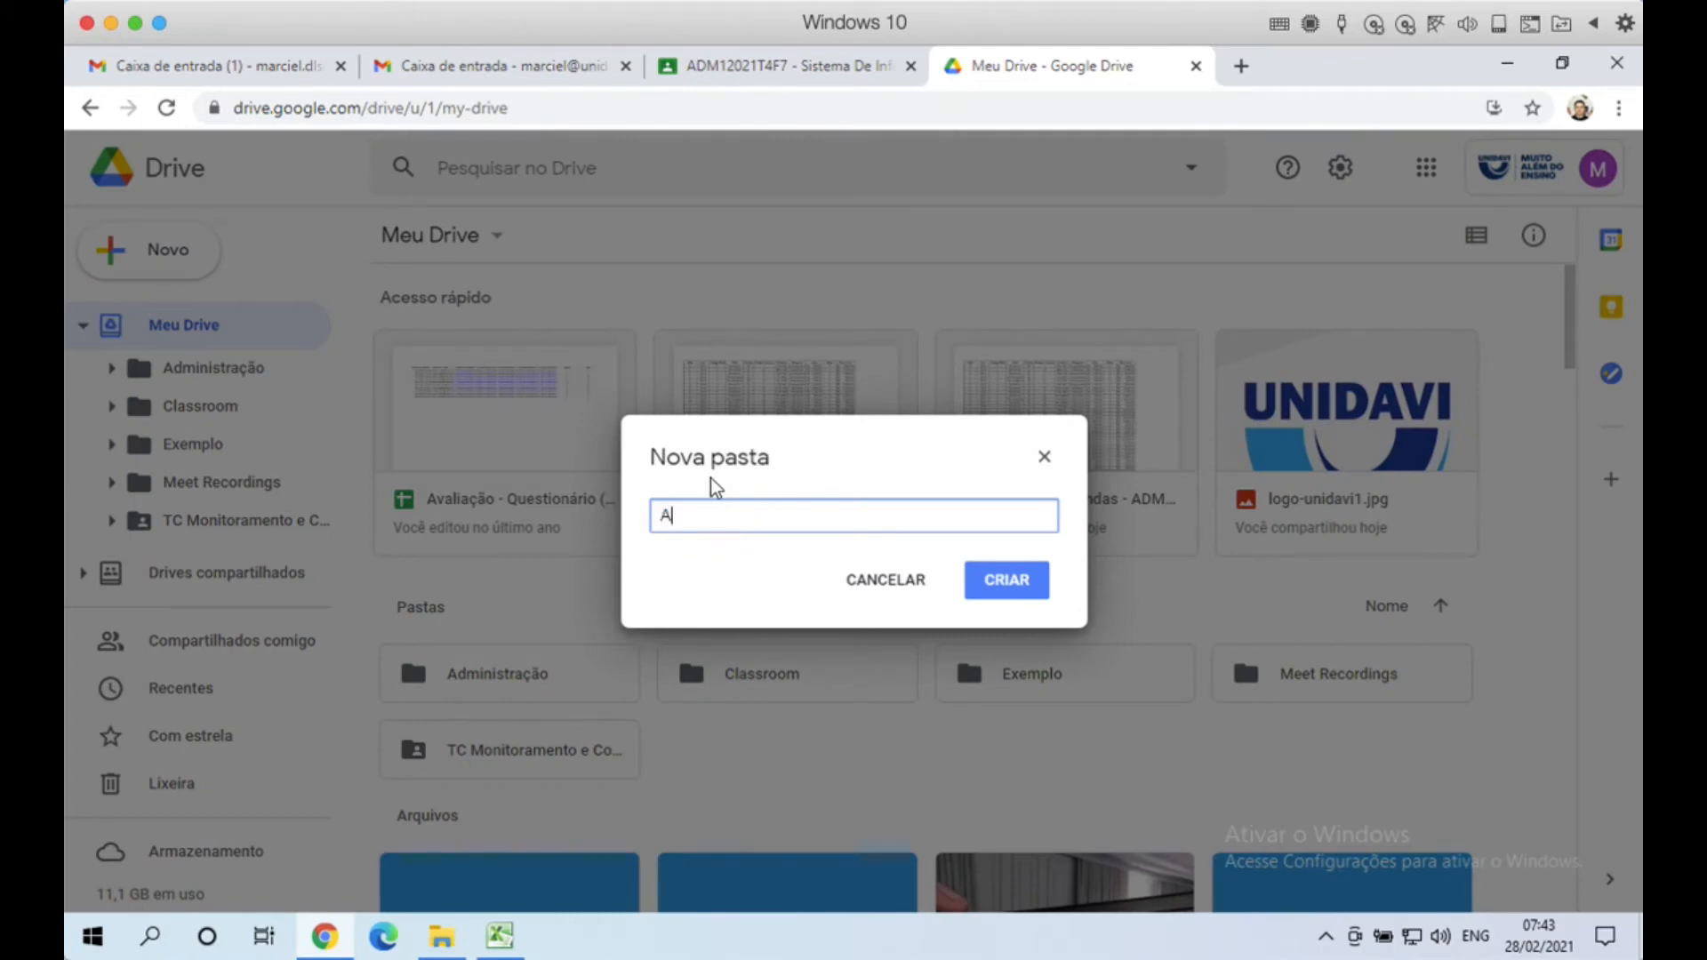
text(DM7 Arquivos)
click(1019, 587)
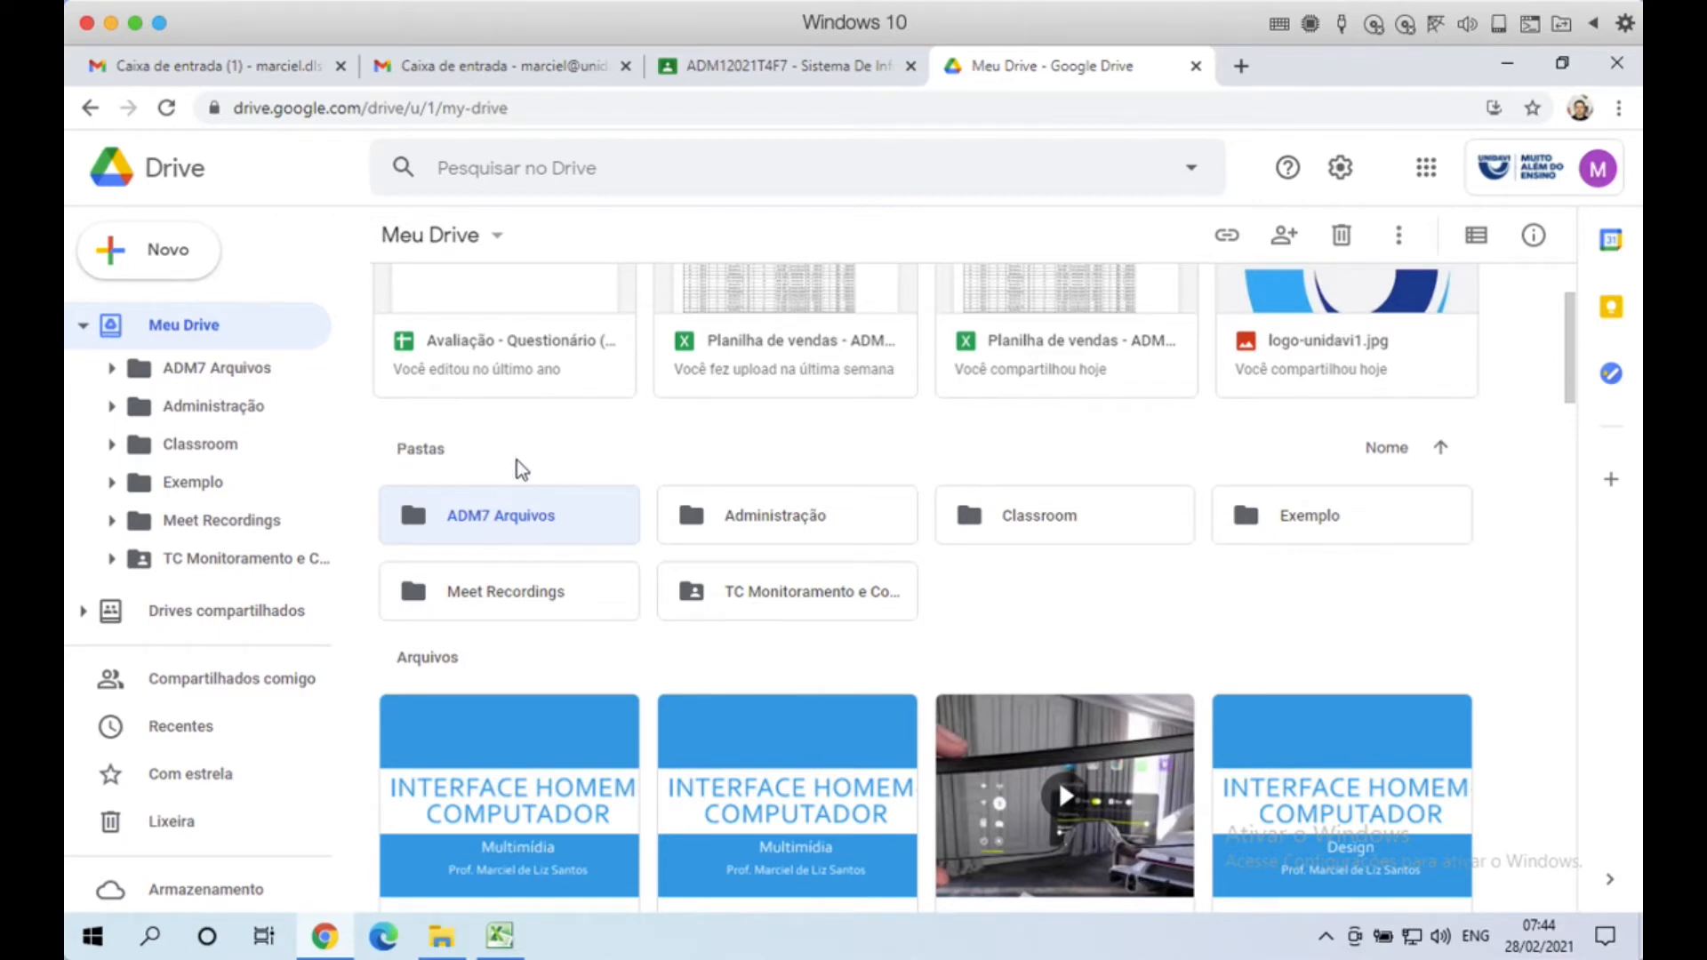
click(190, 369)
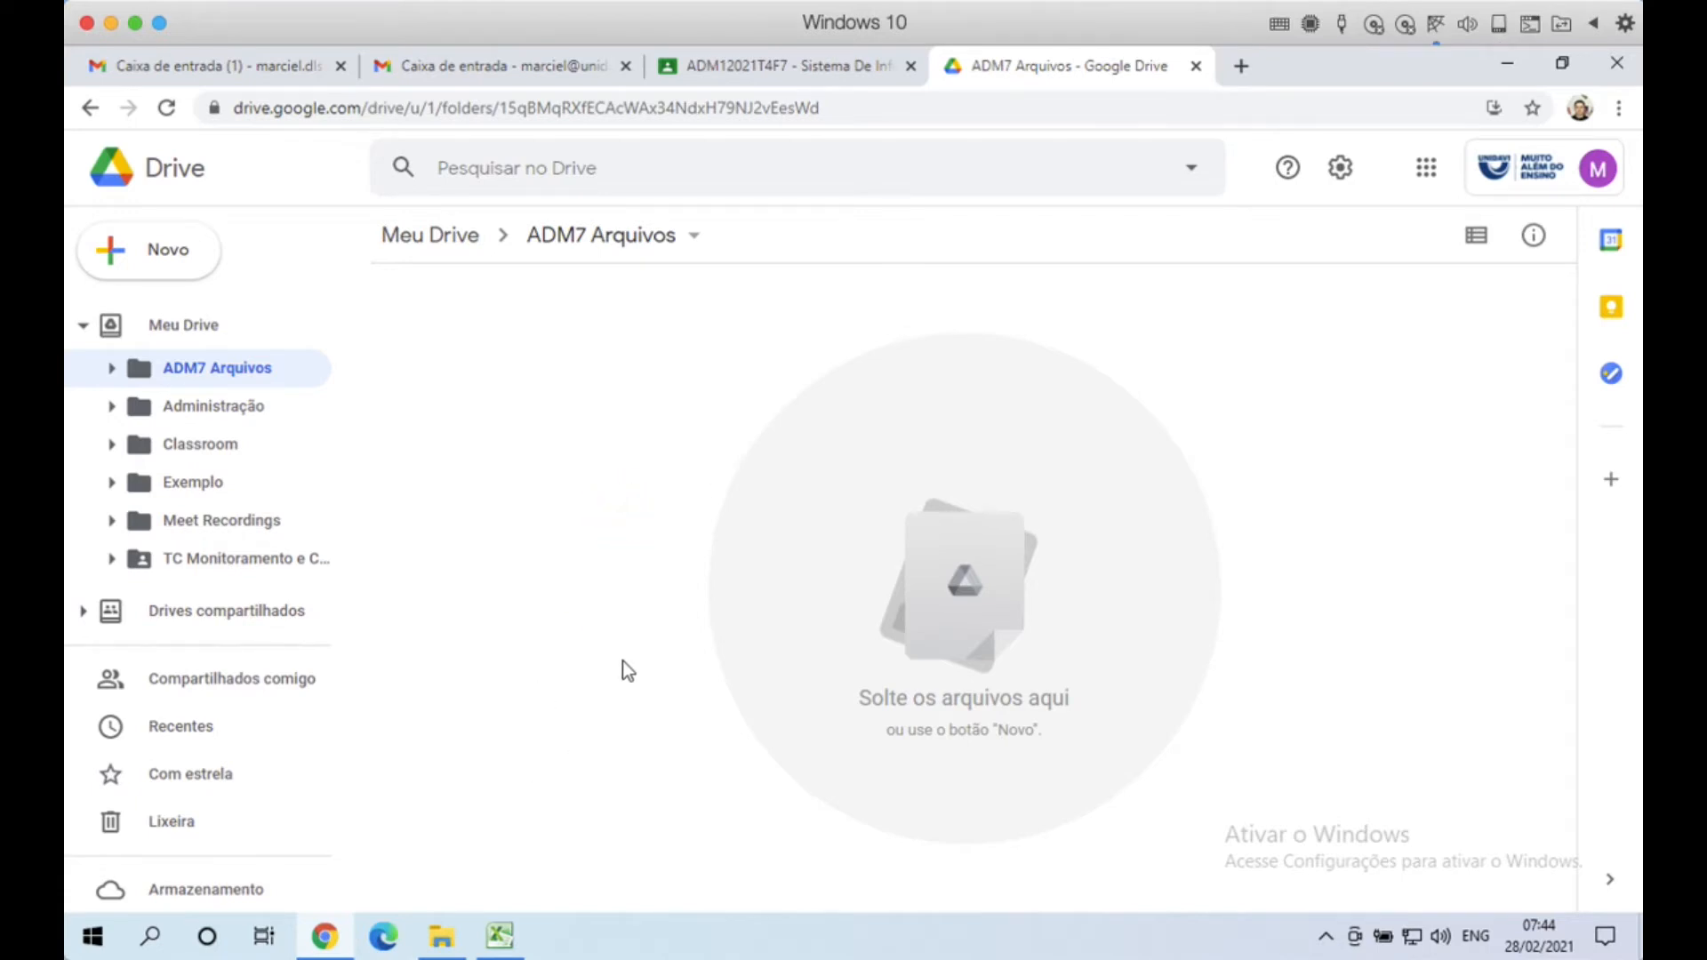
Step: Bring up File Explorer's Downloads > ADM folder with the spreadsheet, logo and report PDF
click(441, 936)
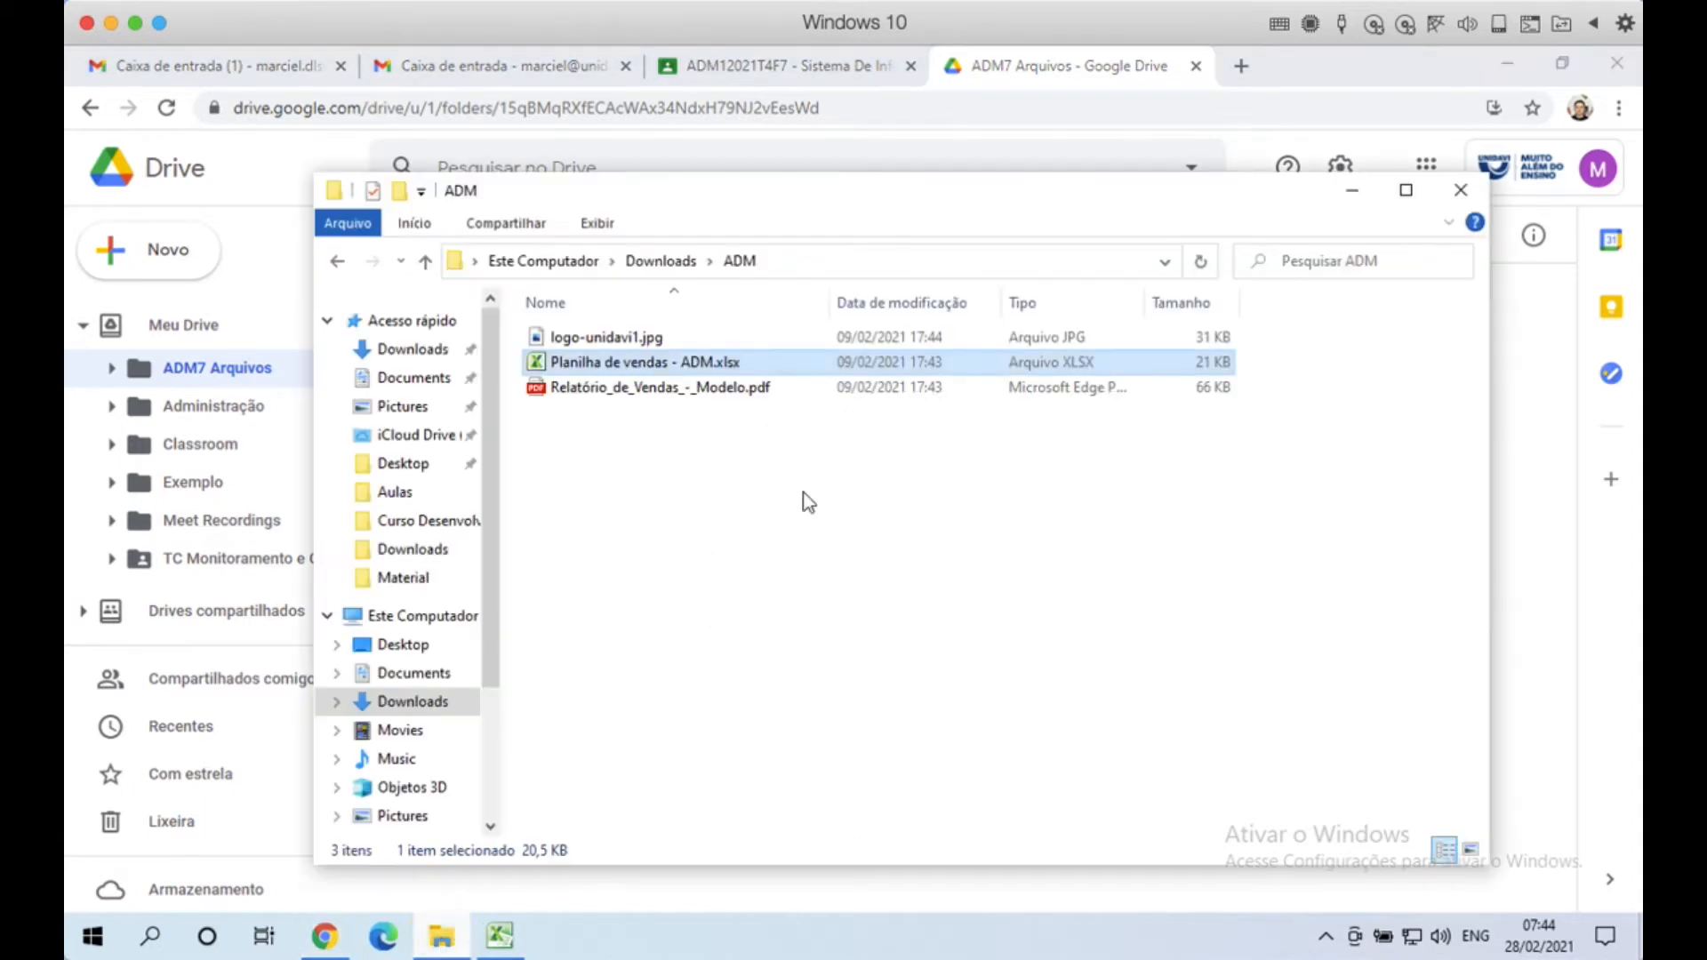
drag(744, 193, 932, 231)
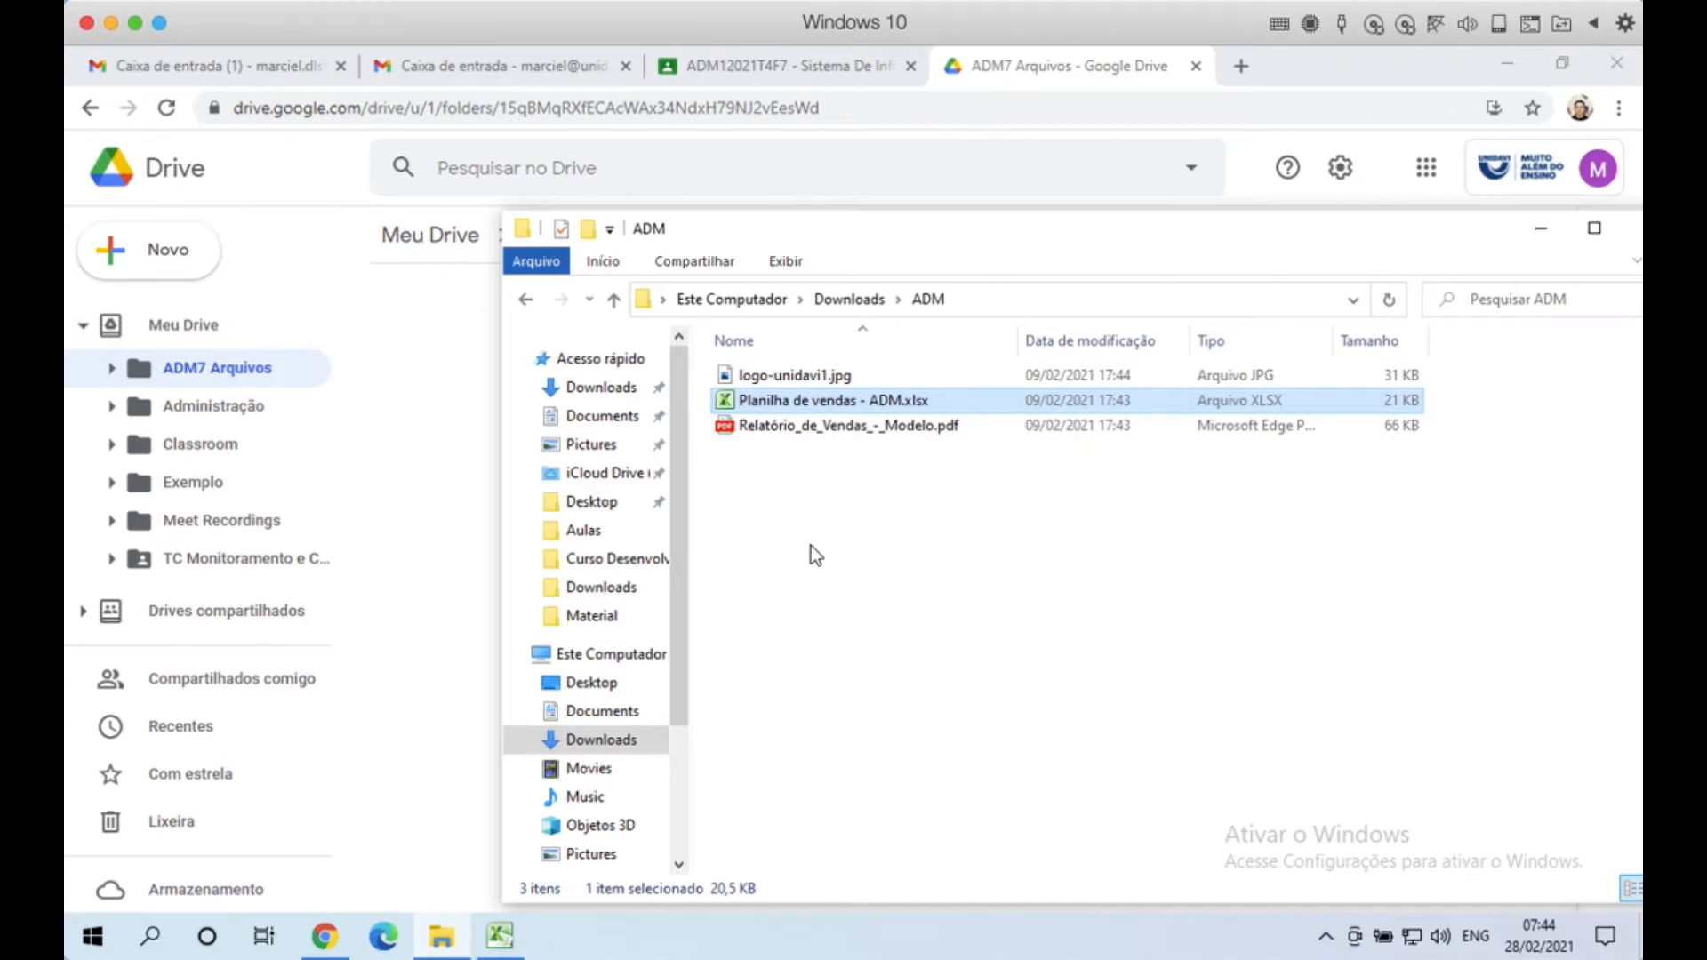
Step: Expand the 23/02/2021 lesson material in Classroom's Atividades, then bring the ADM folder back up
click(797, 72)
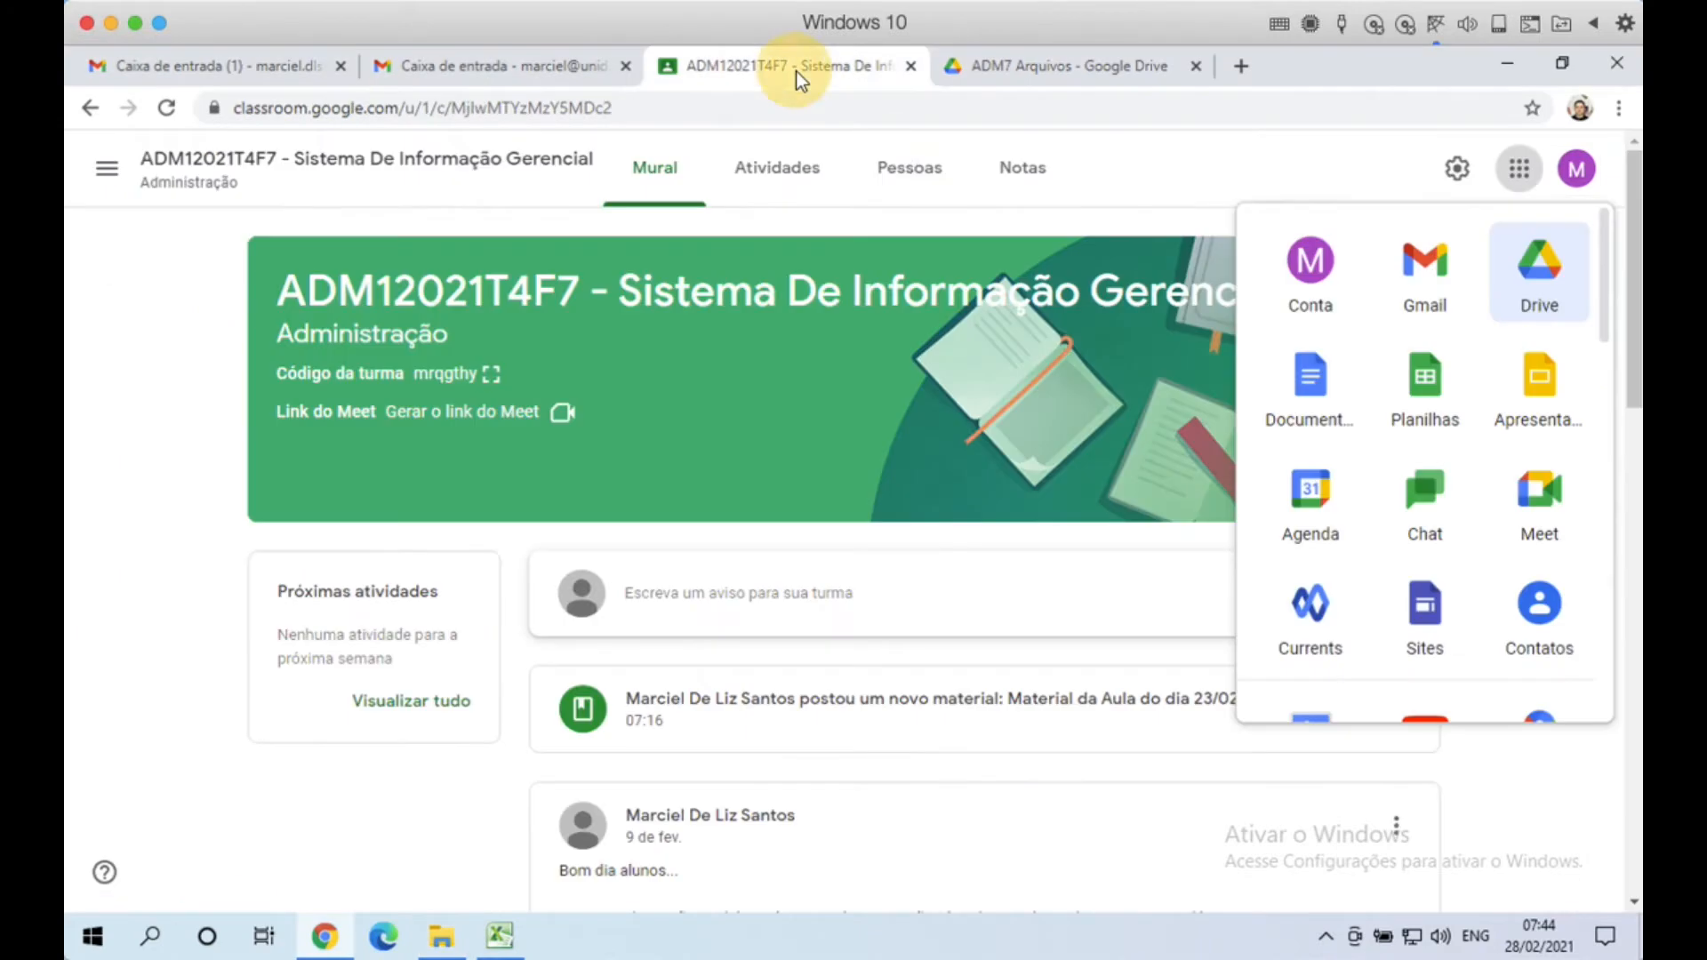
click(815, 187)
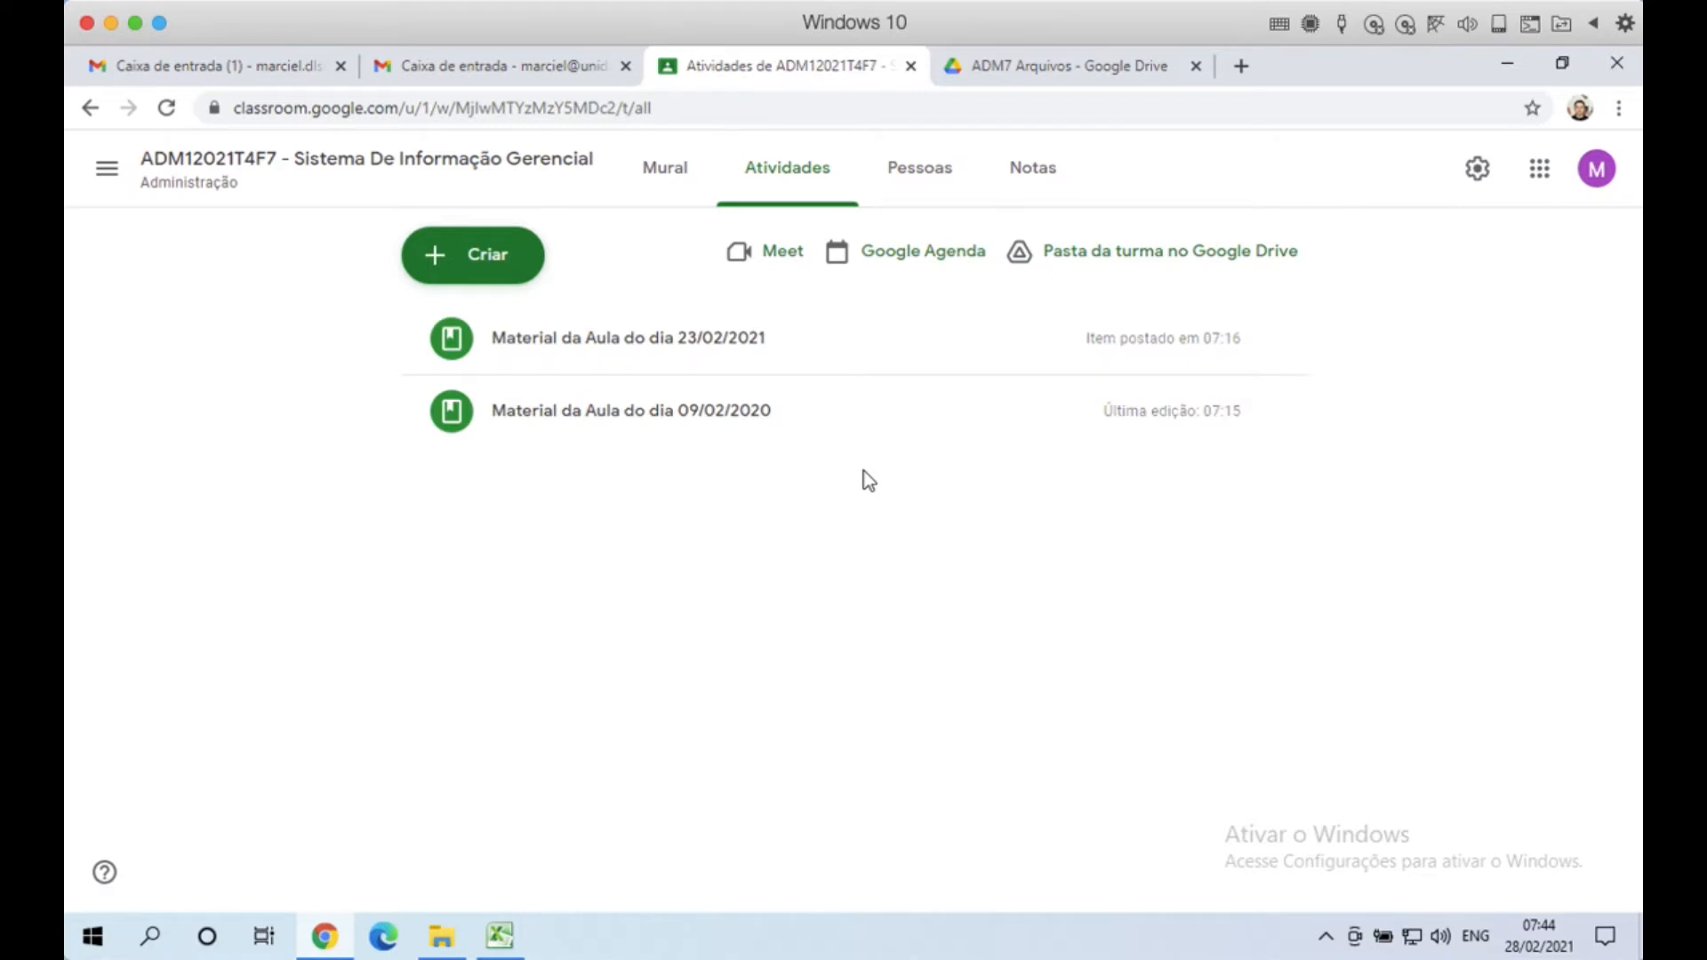
click(686, 348)
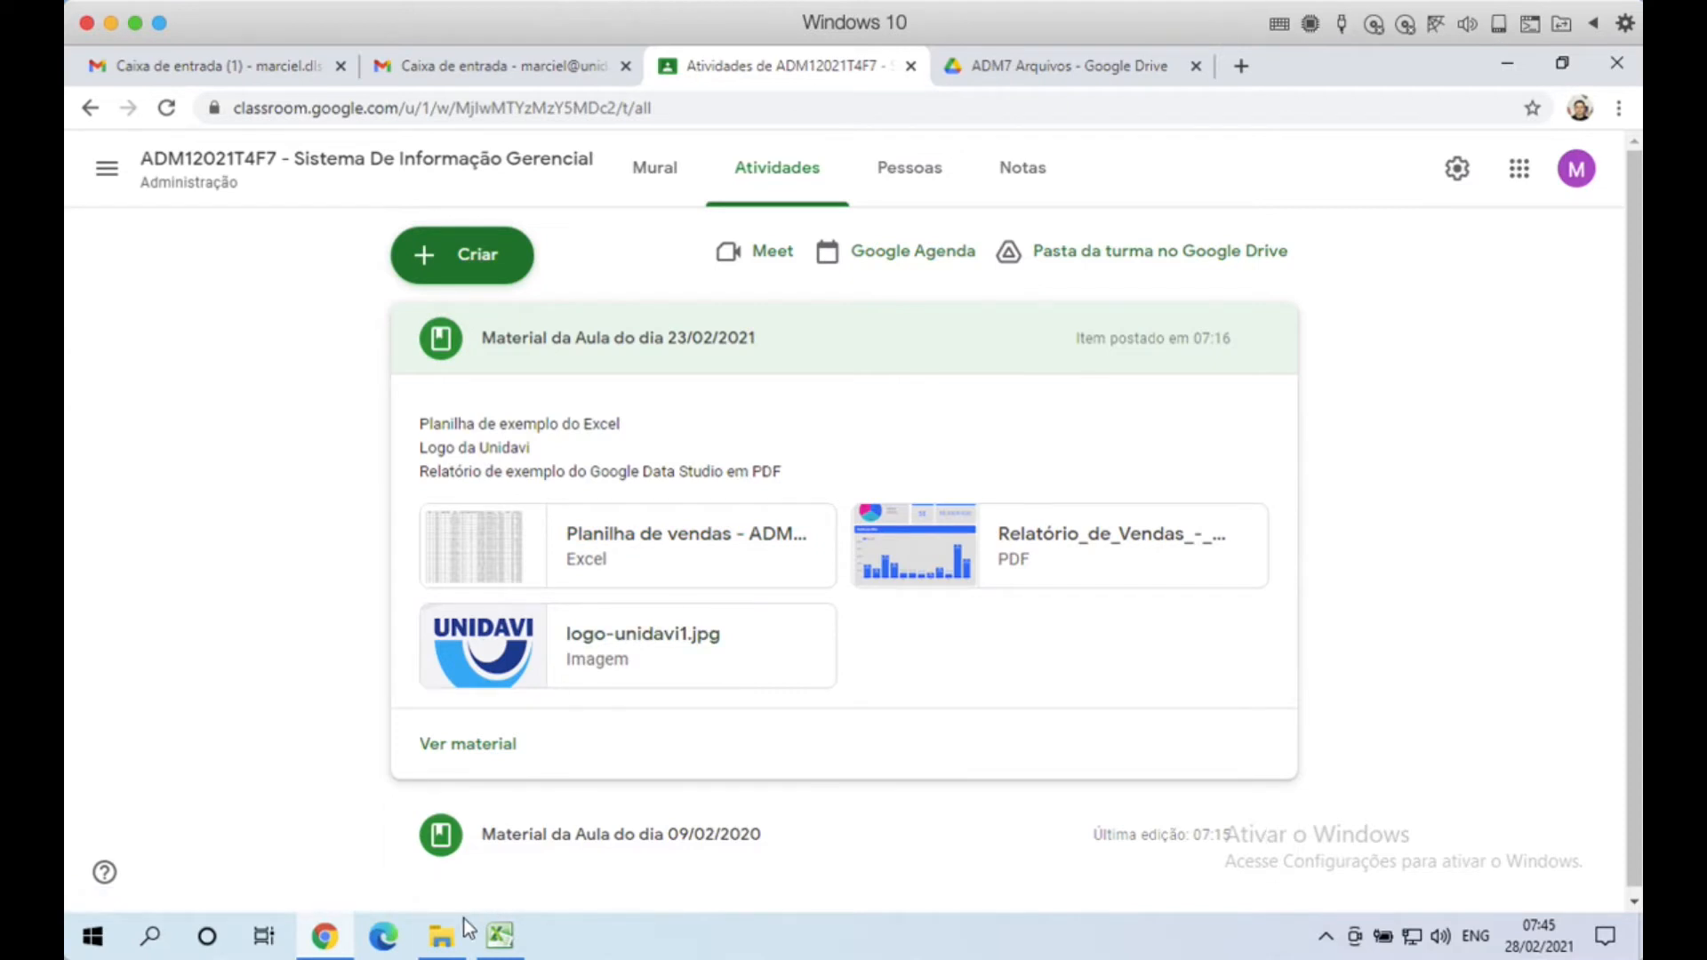
click(442, 935)
click(794, 517)
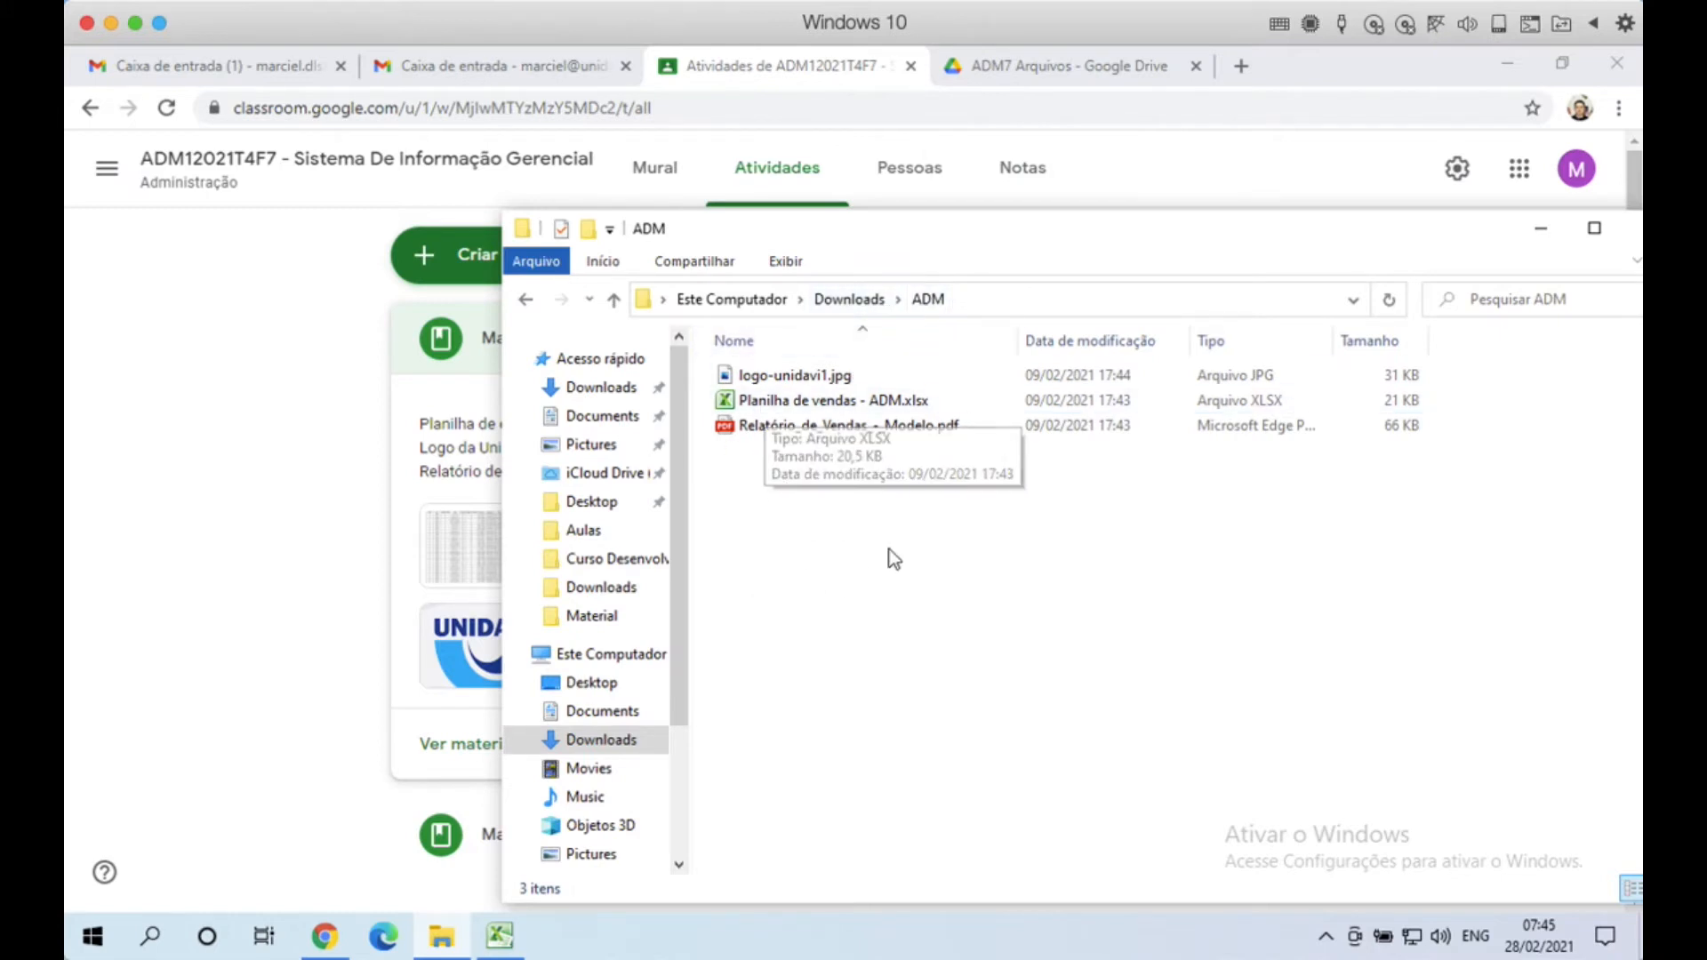
Step: Select 'Planilha de vendas - ADM.xlsx' and minimize the ADM folder window
click(801, 402)
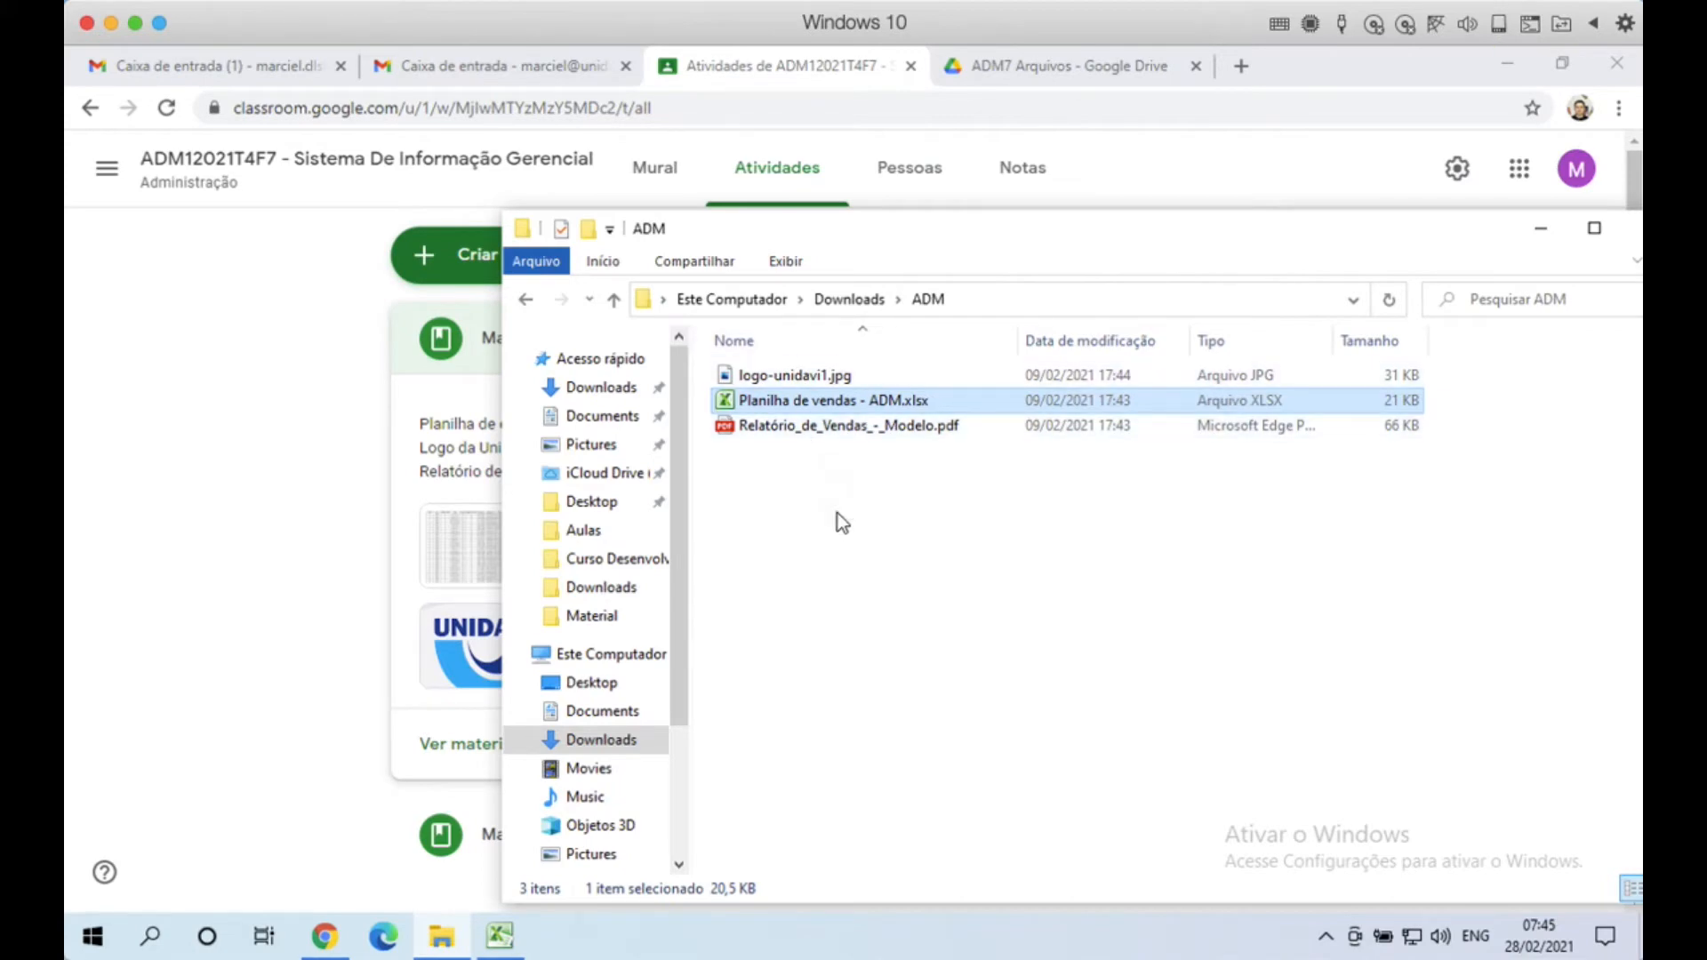
click(1540, 231)
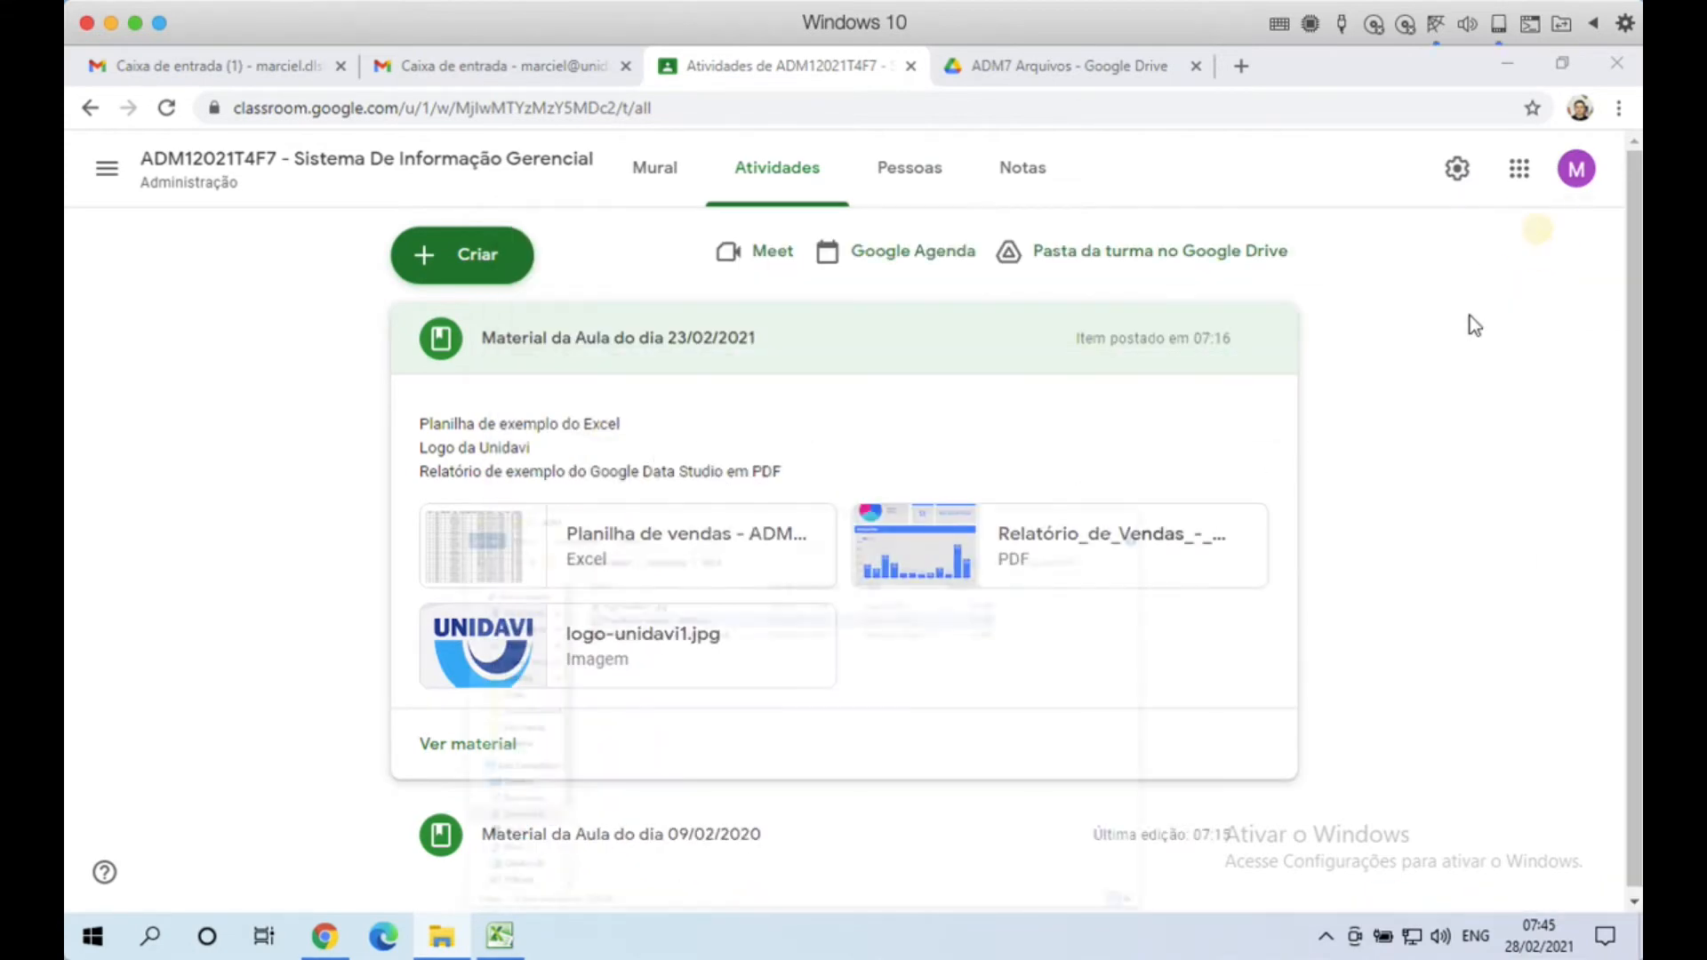
Step: Switch back to the 'ADM7 Arquivos - Google Drive' tab
click(1067, 61)
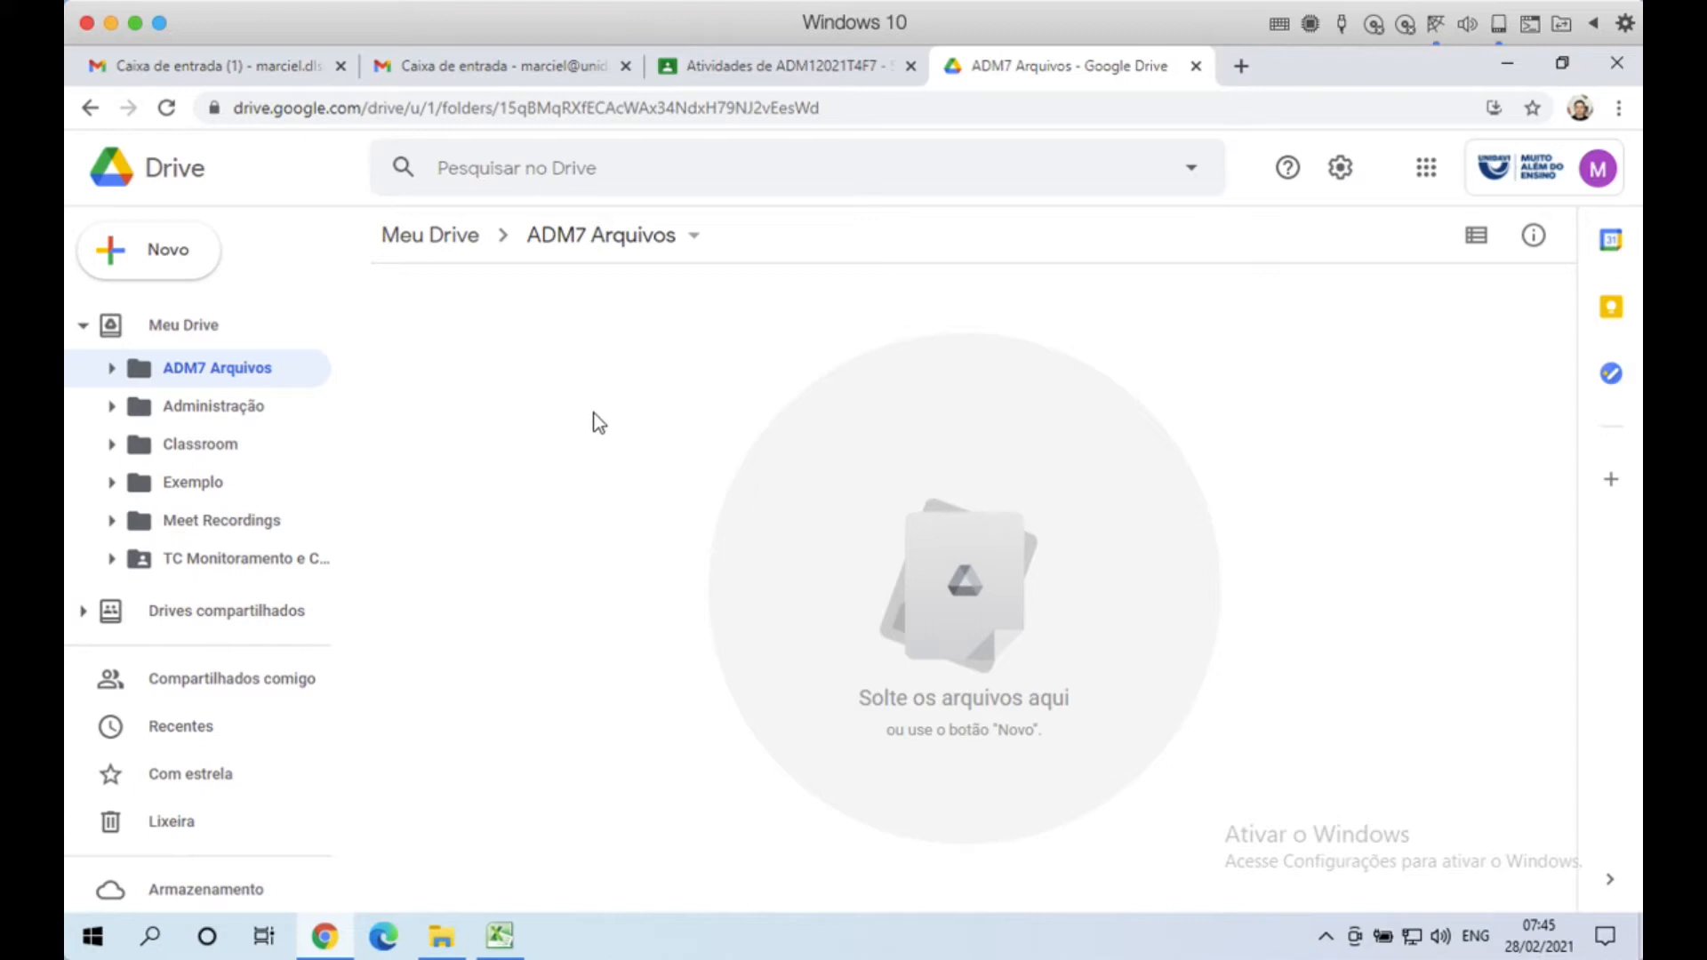
Step: Upload Planilha de vendas - ADM.xlsx from Downloads > ADM into ADM7 Arquivos via Novo > Upload de arquivo
click(184, 261)
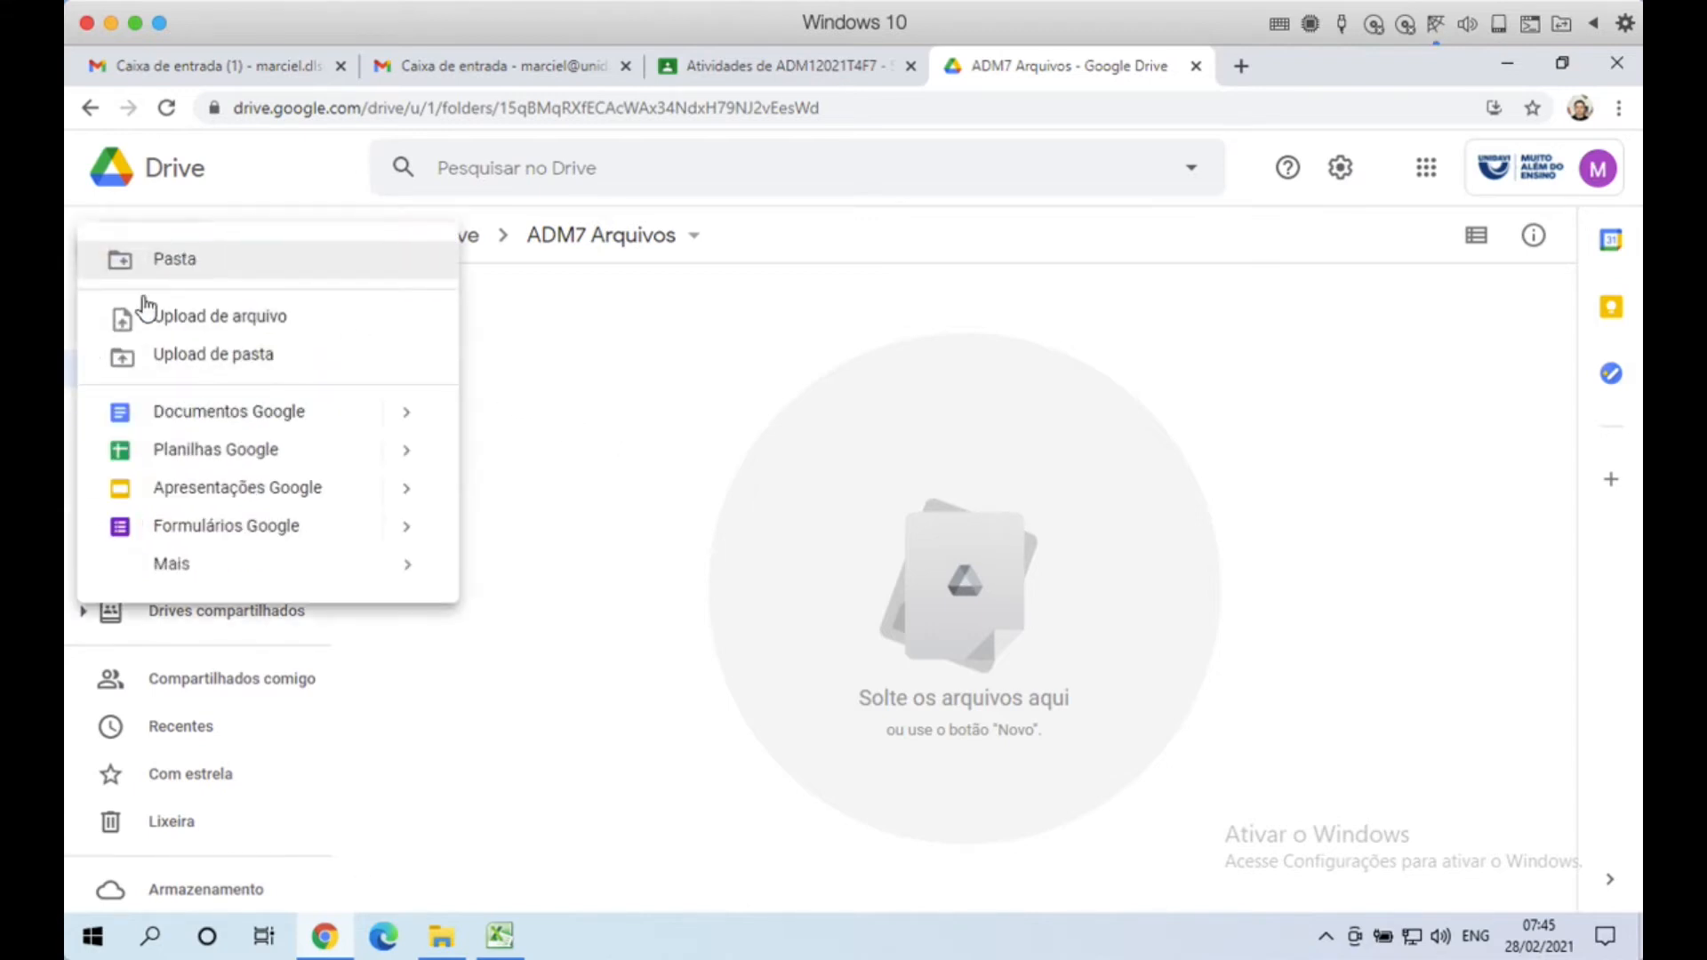
click(235, 329)
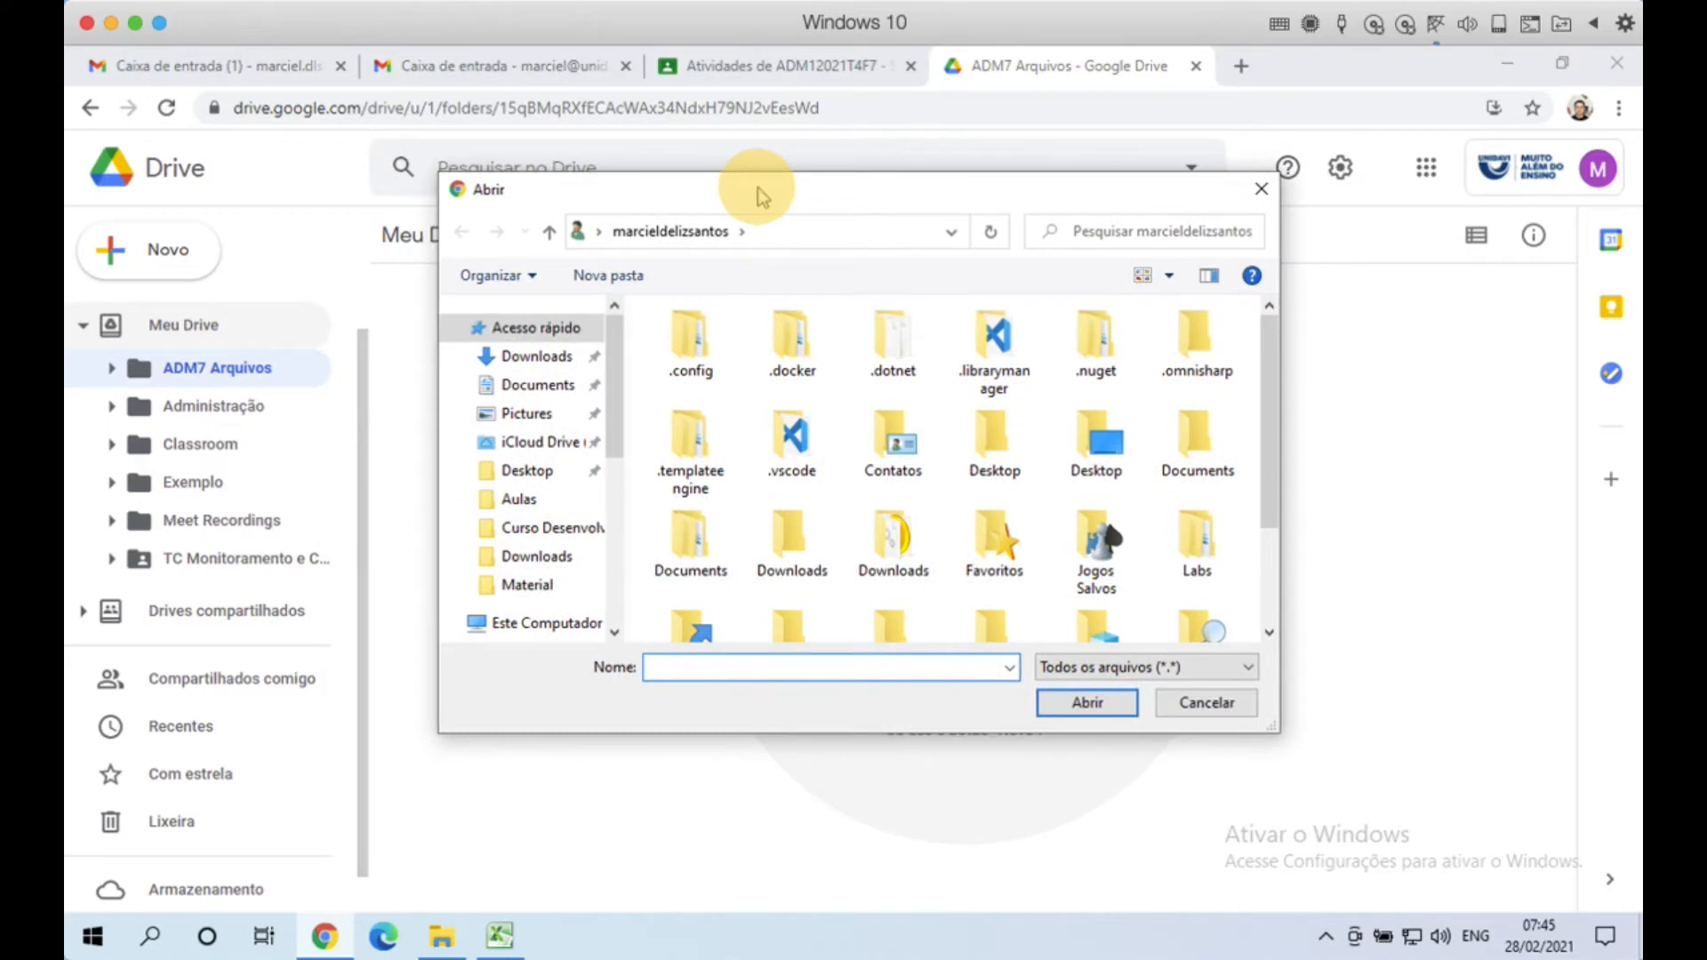
click(550, 365)
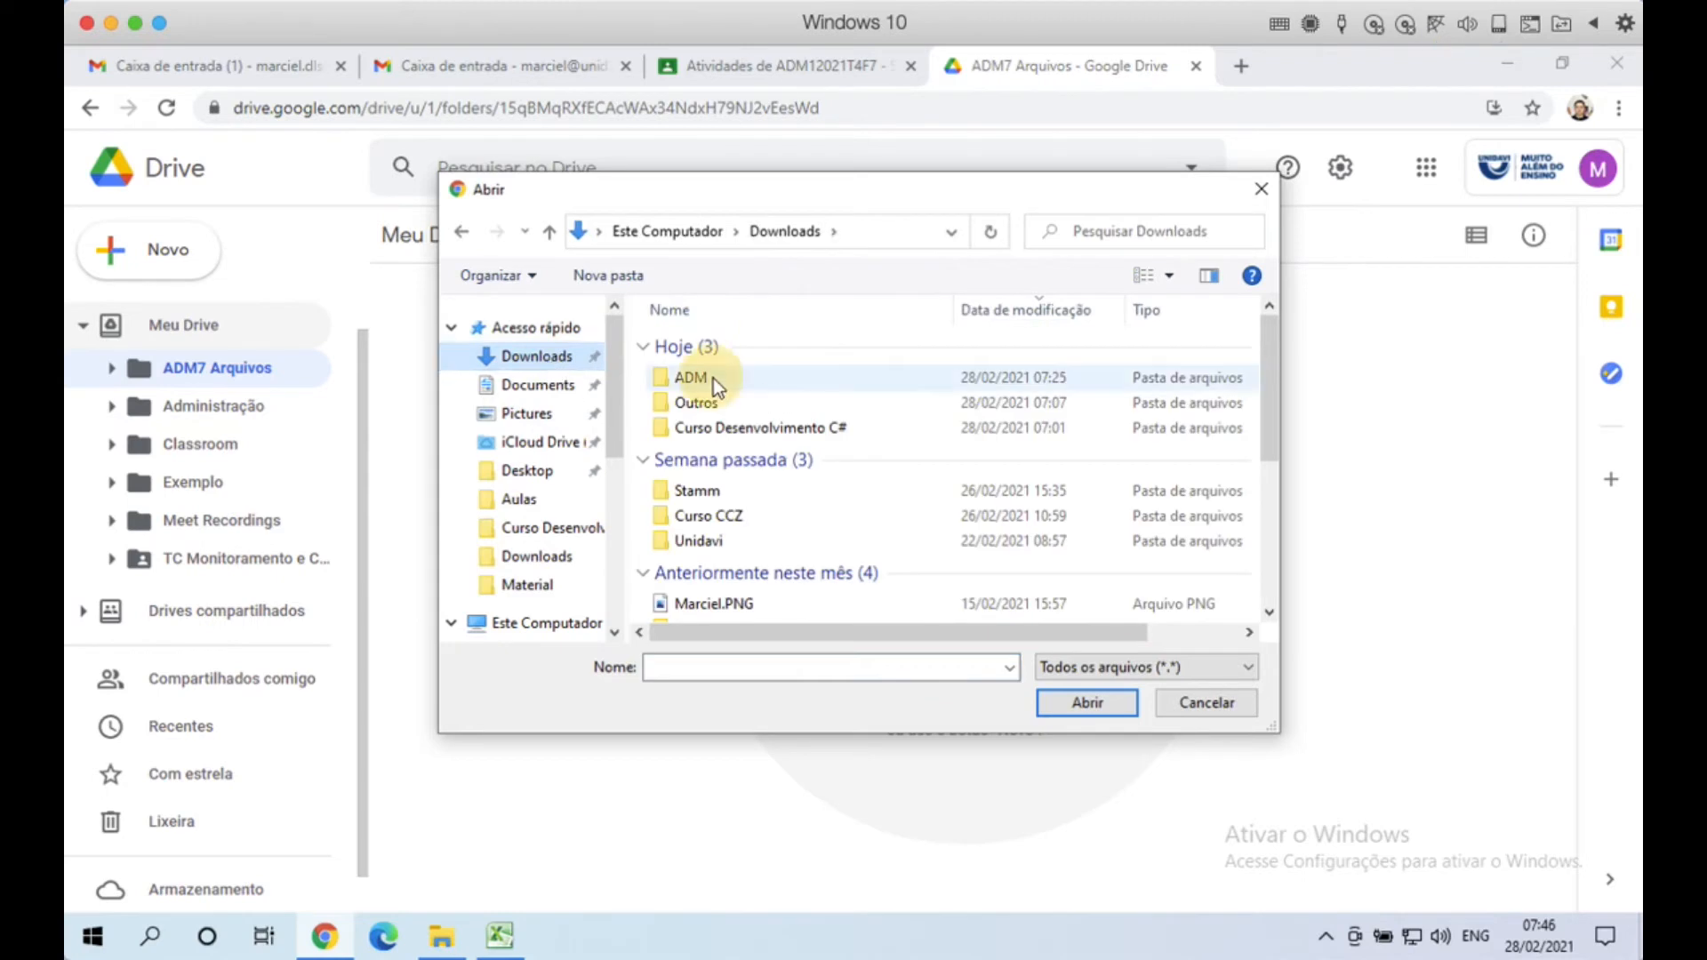
double_click(713, 377)
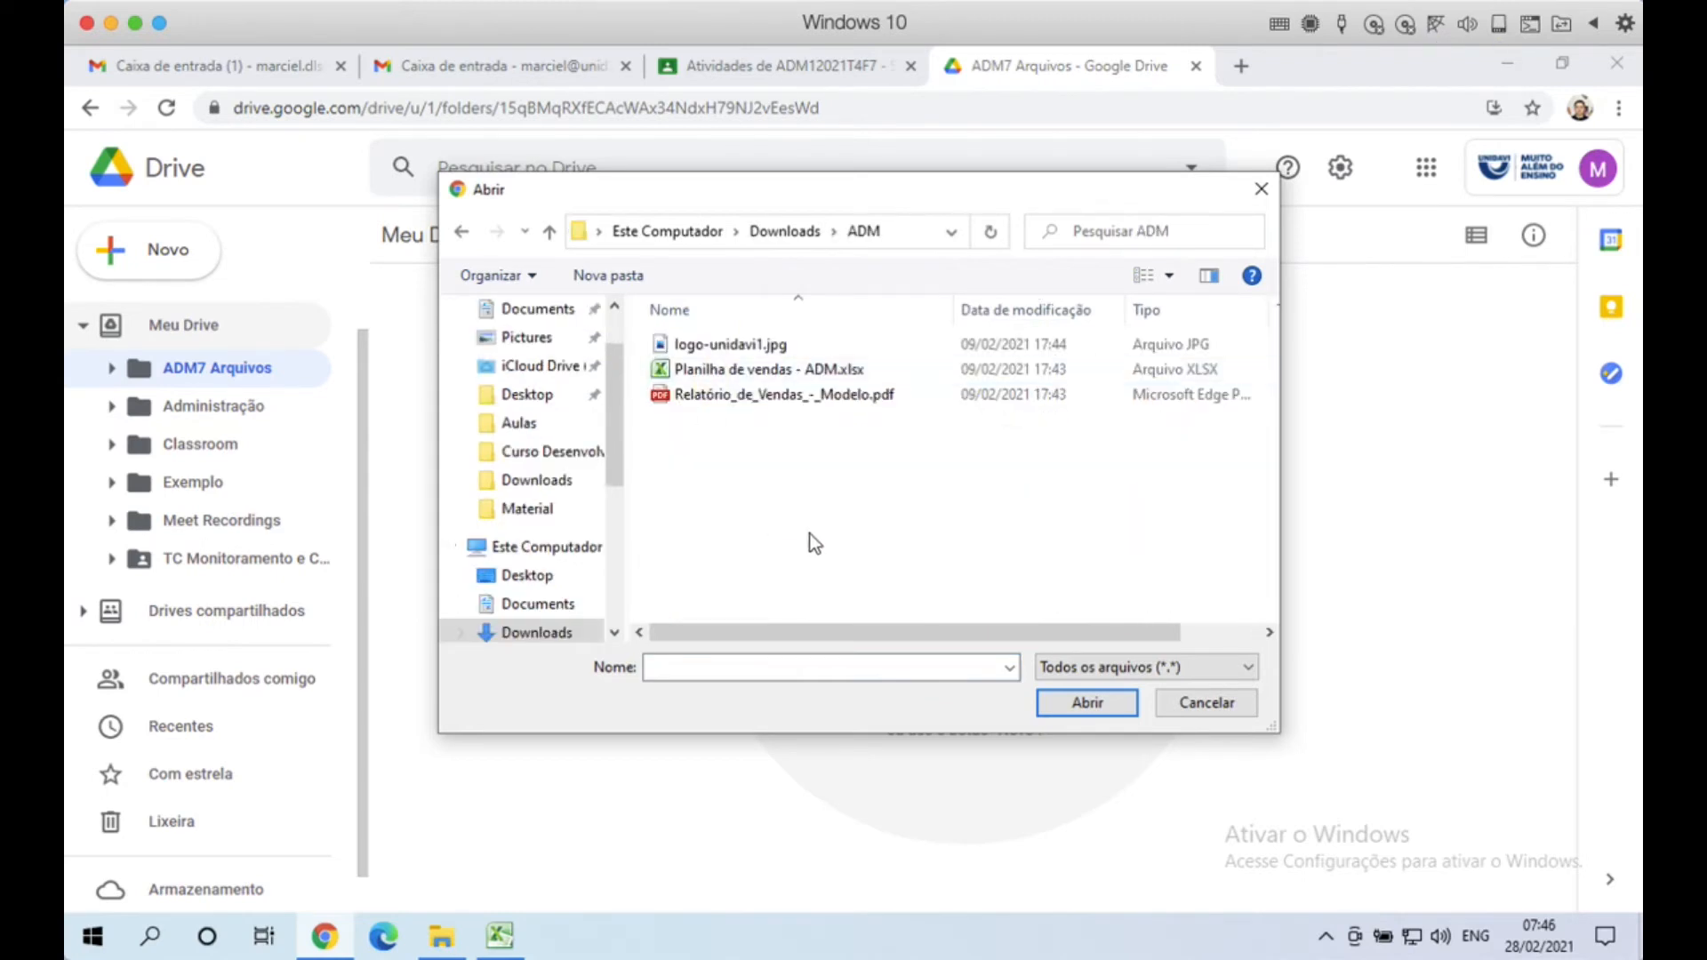
click(716, 371)
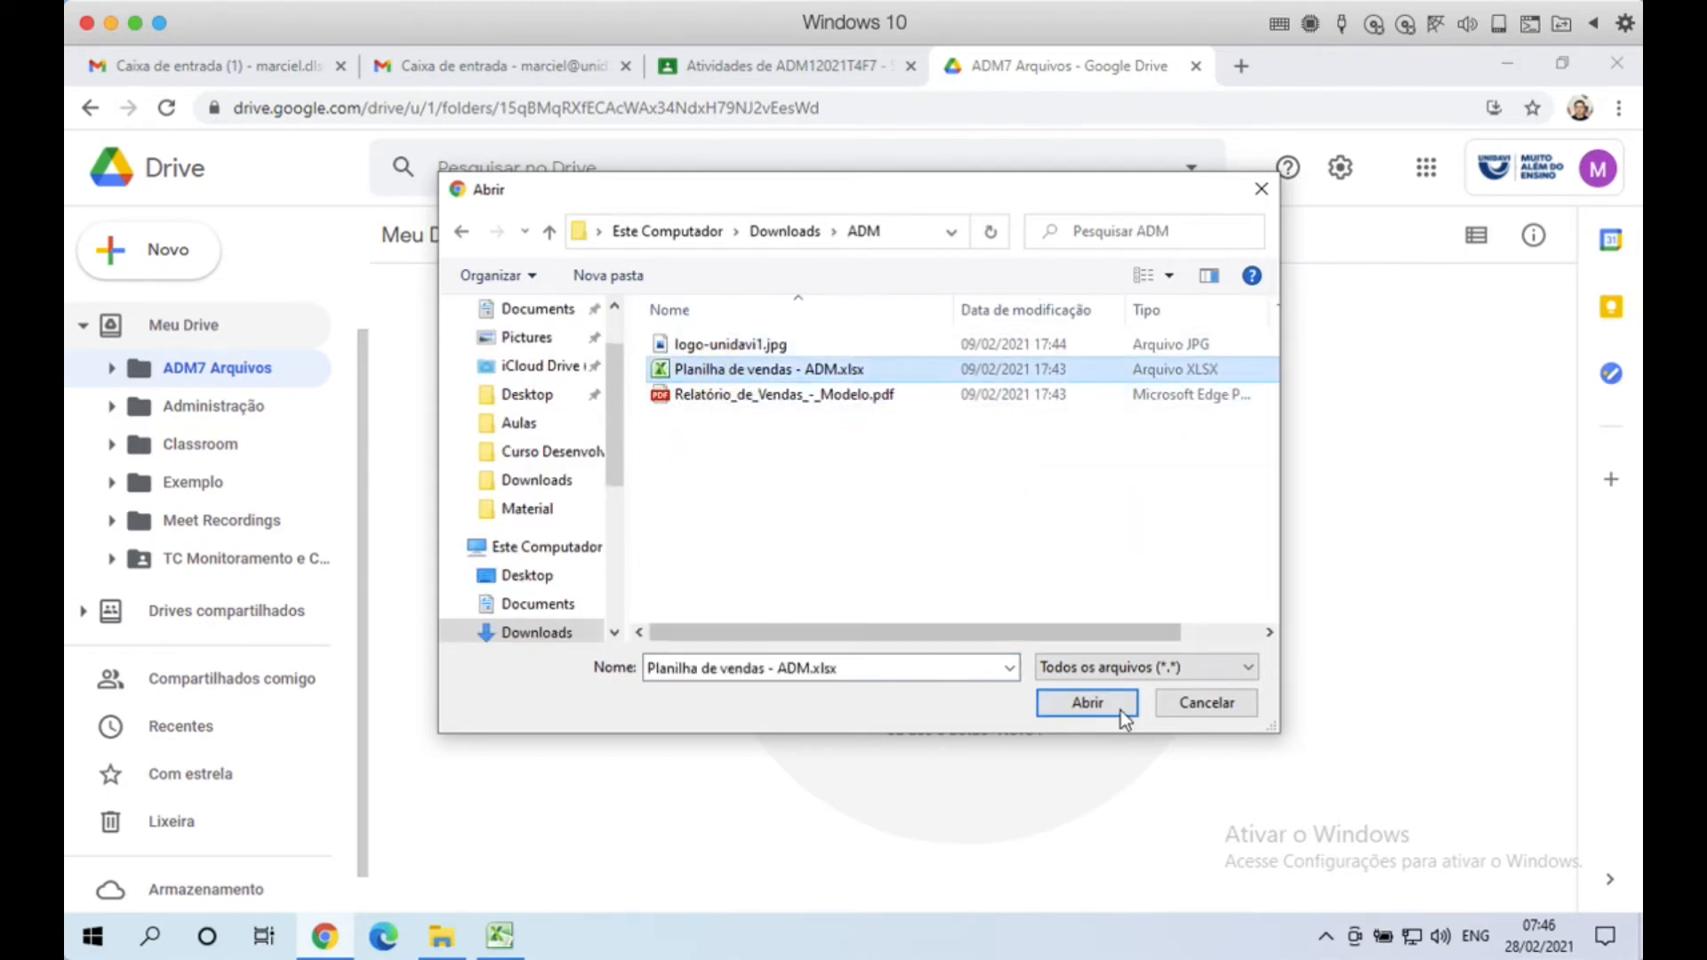
click(740, 508)
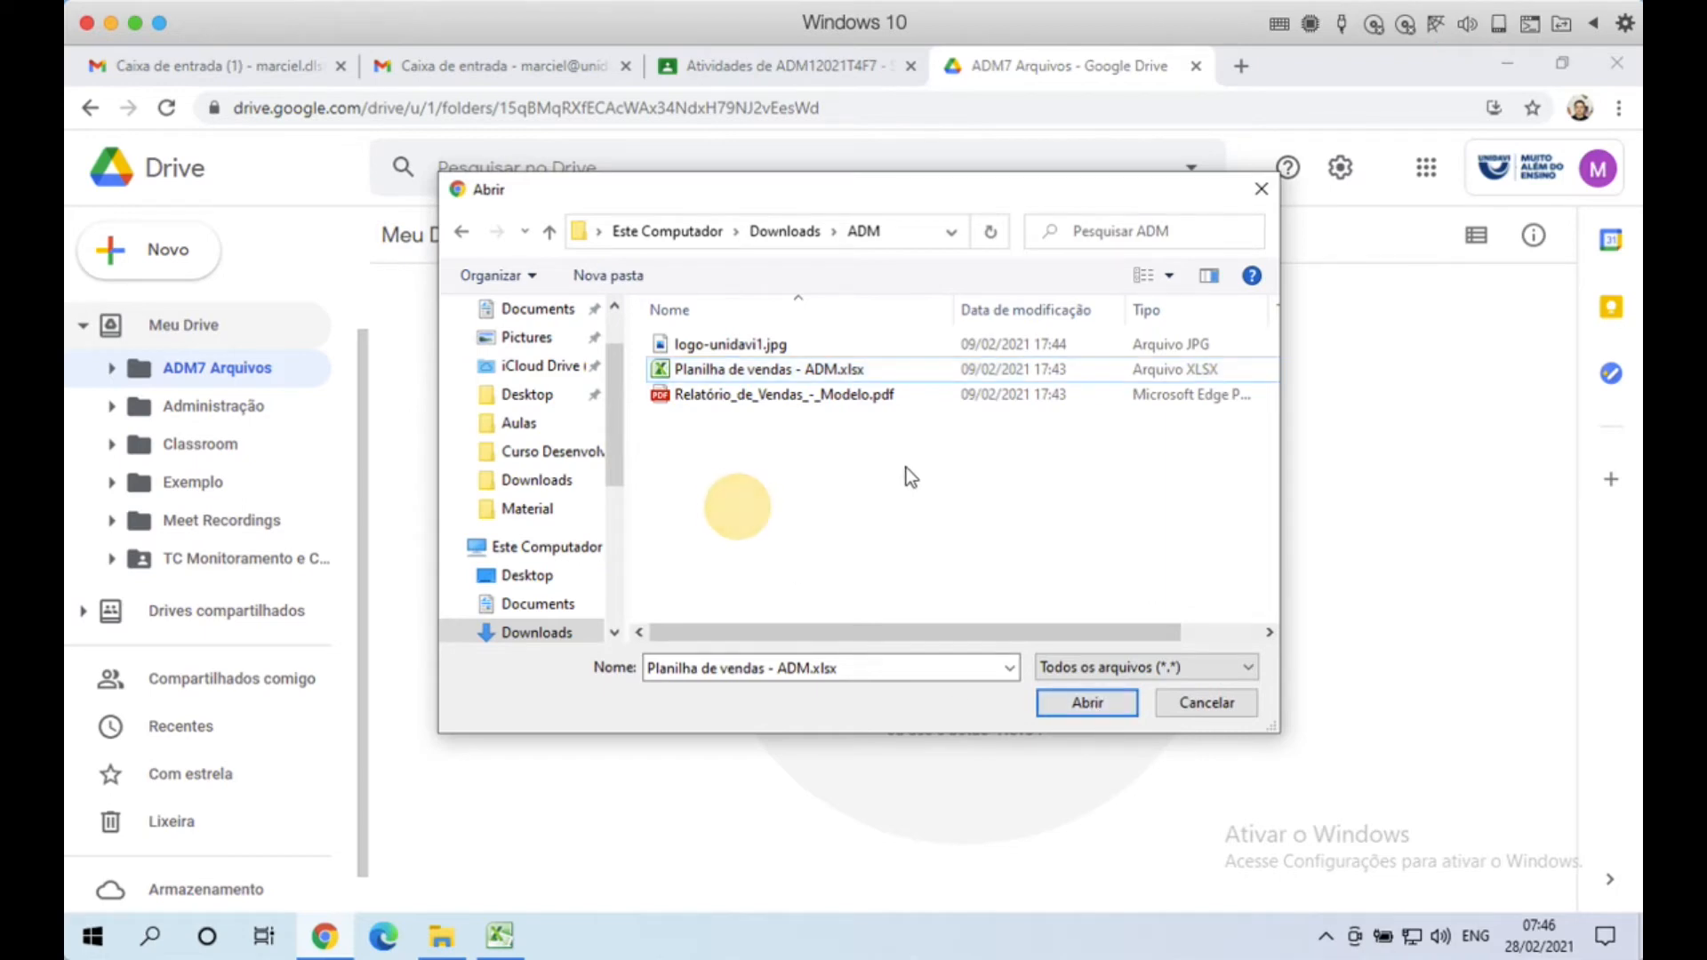
click(762, 462)
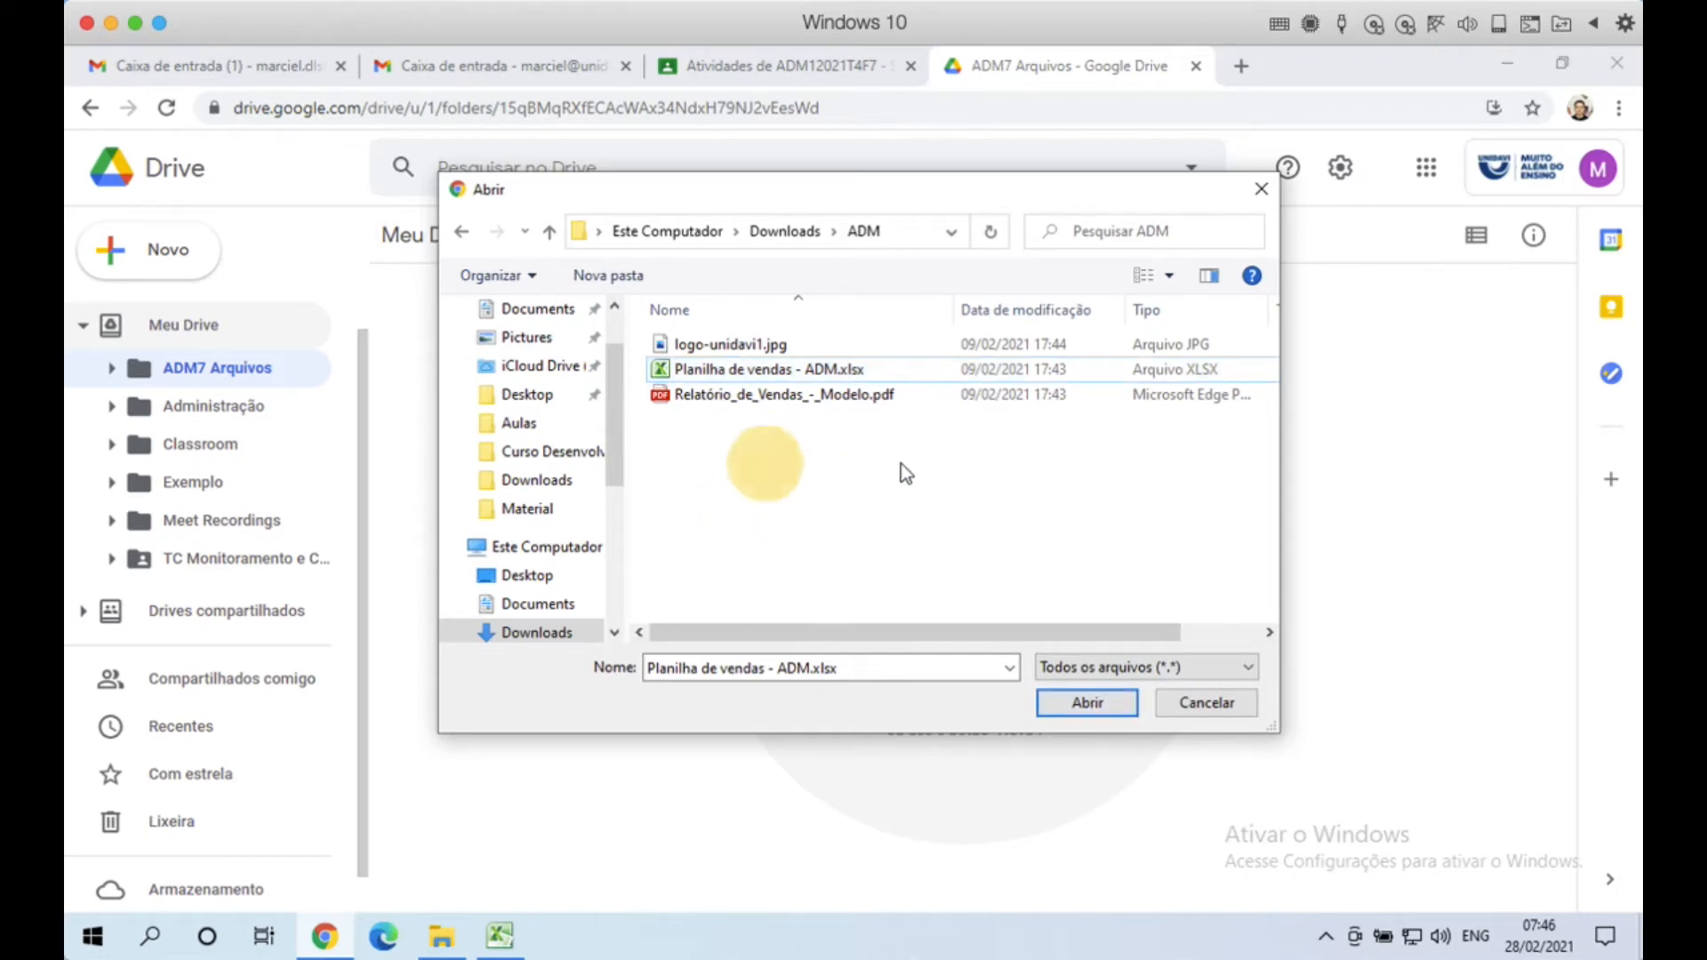
drag(794, 471, 685, 322)
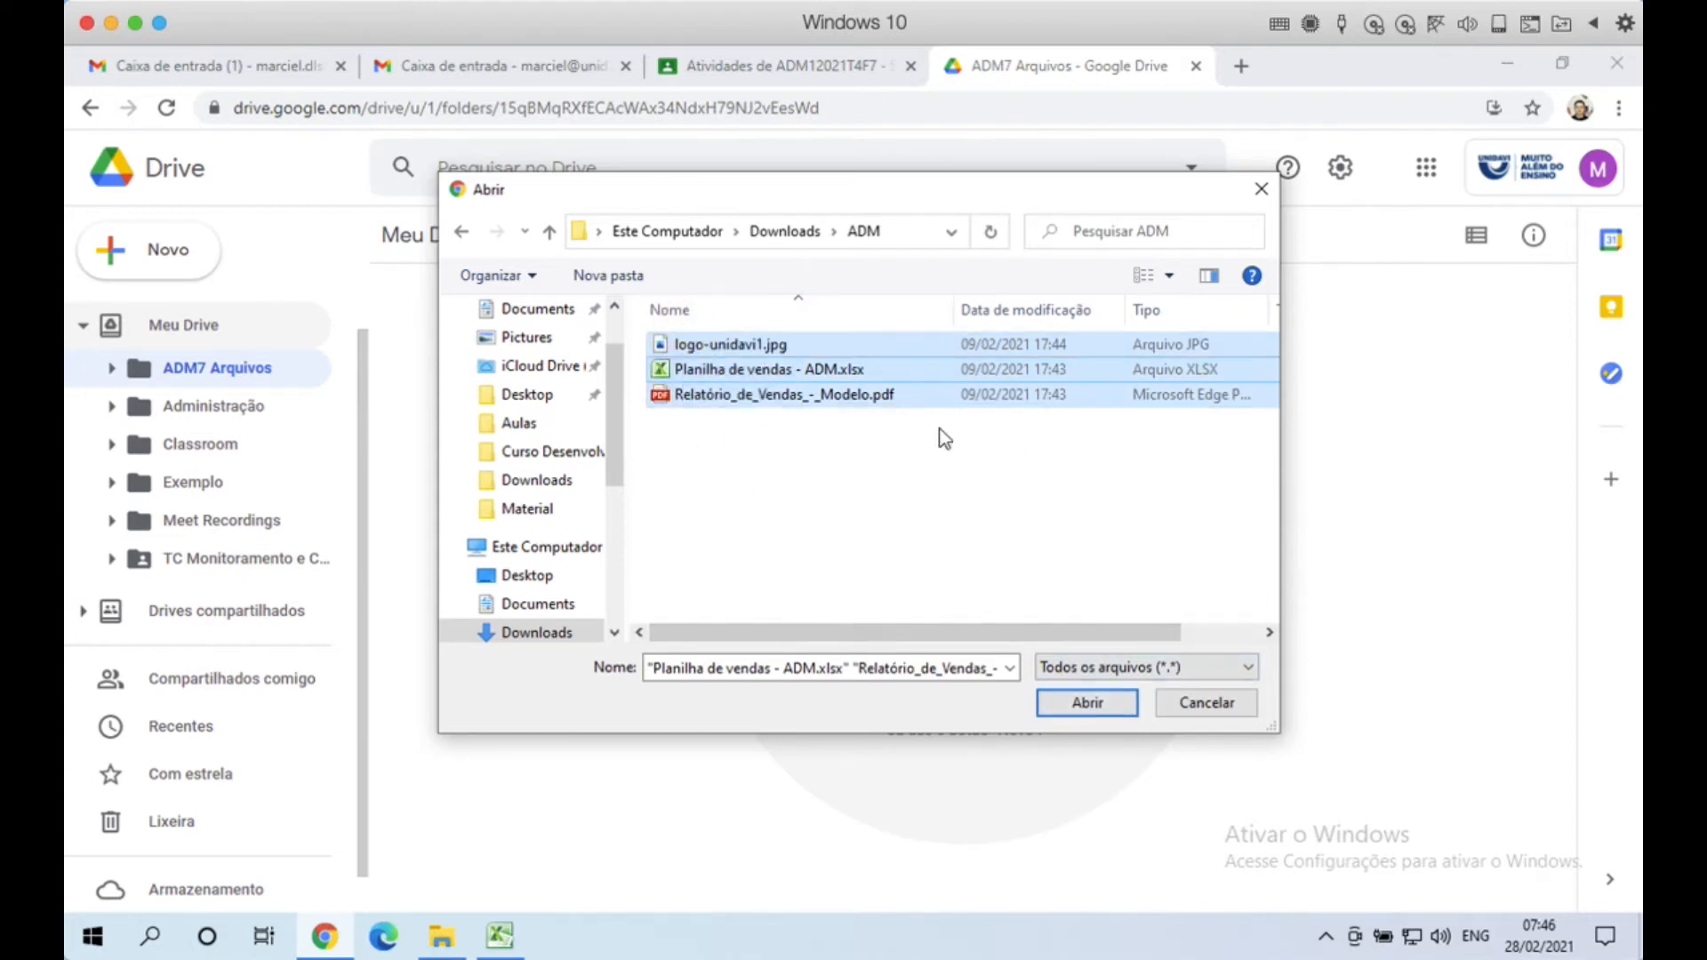
click(781, 392)
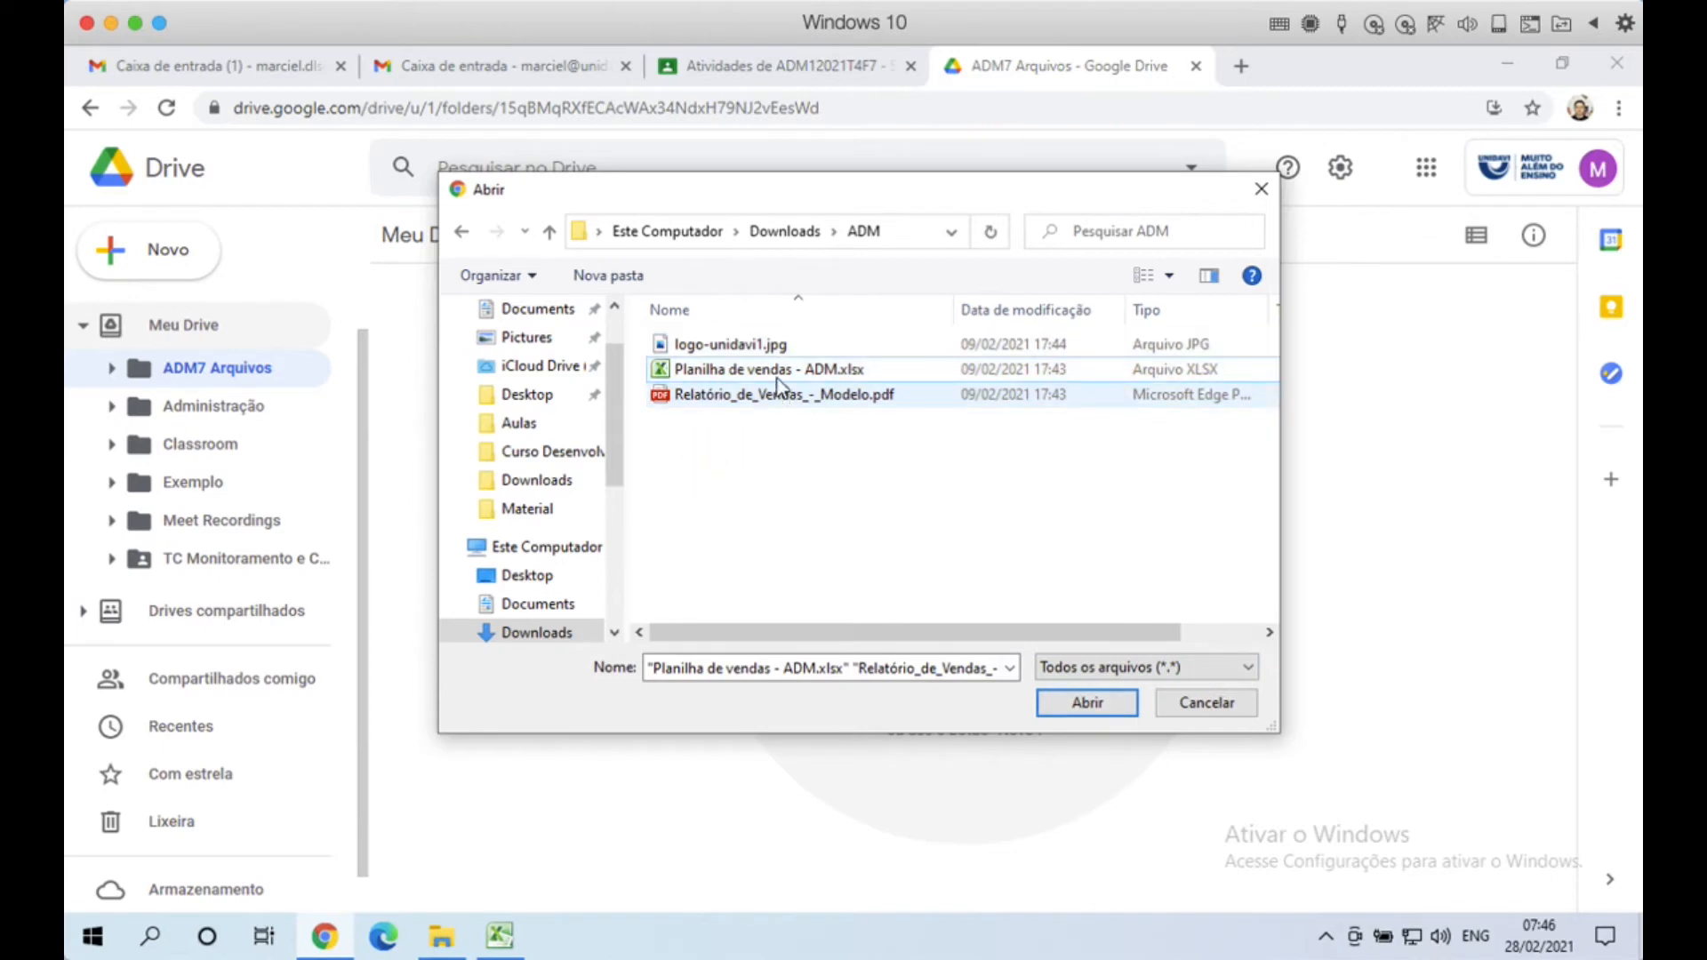
click(774, 370)
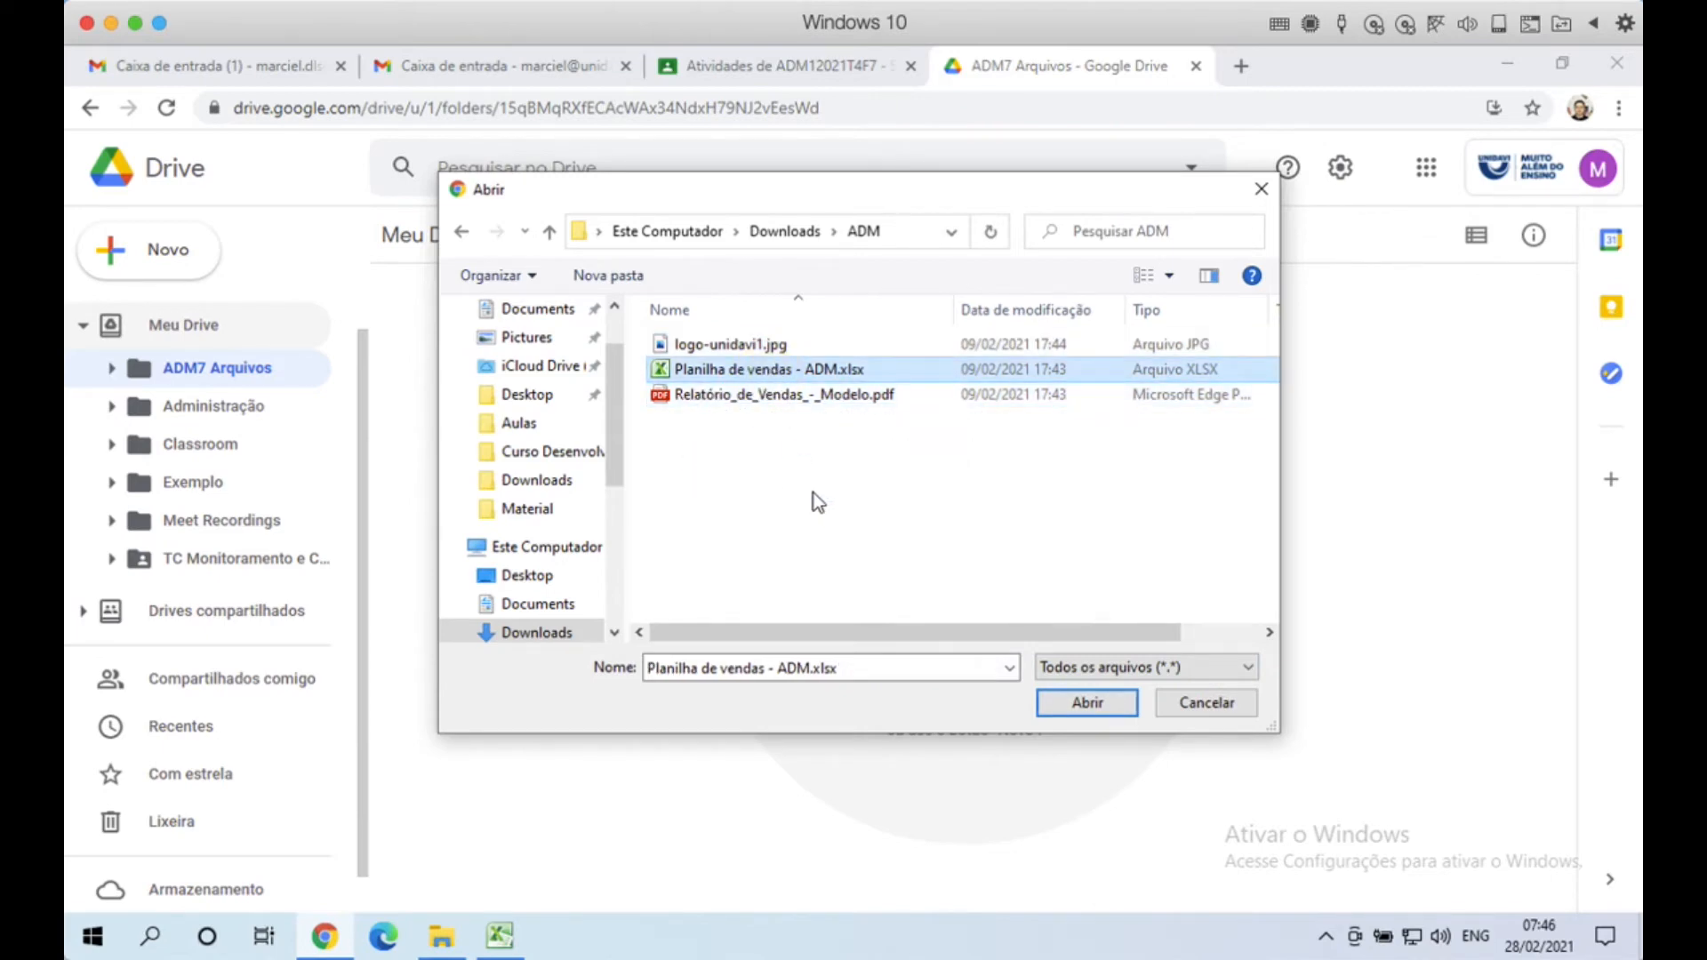
click(1073, 704)
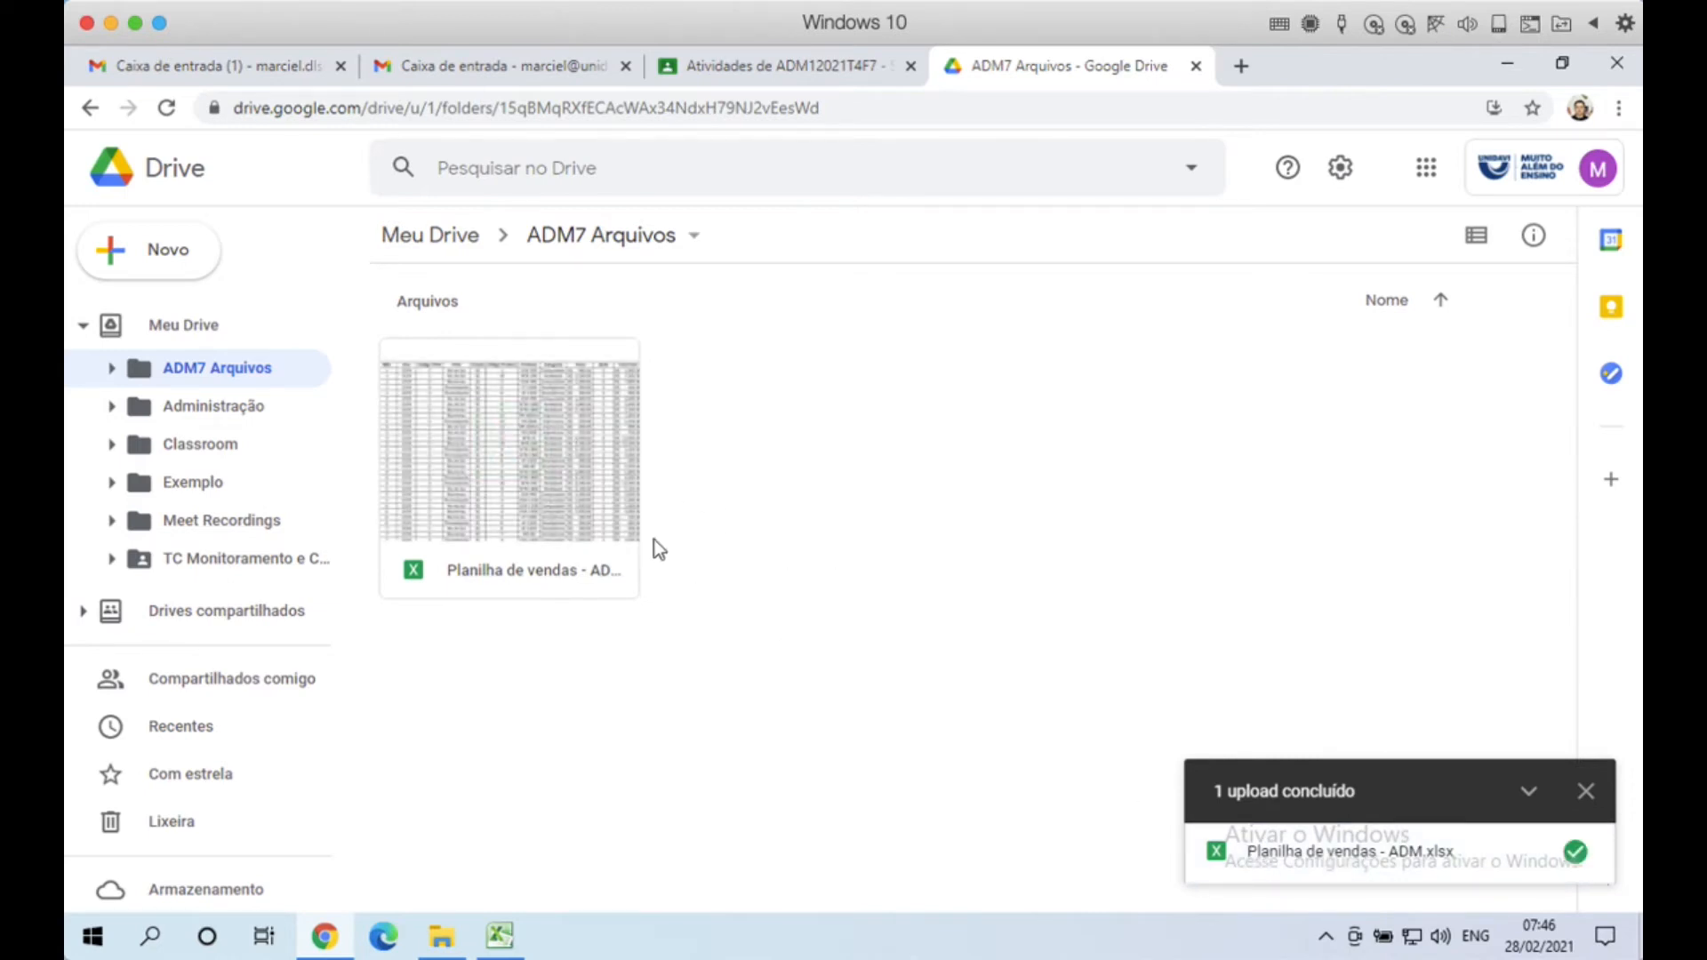
Step: Open the uploaded Planilha de vendas - ADM.xlsx in Sheets and inspect cells A4 and E6
click(1586, 790)
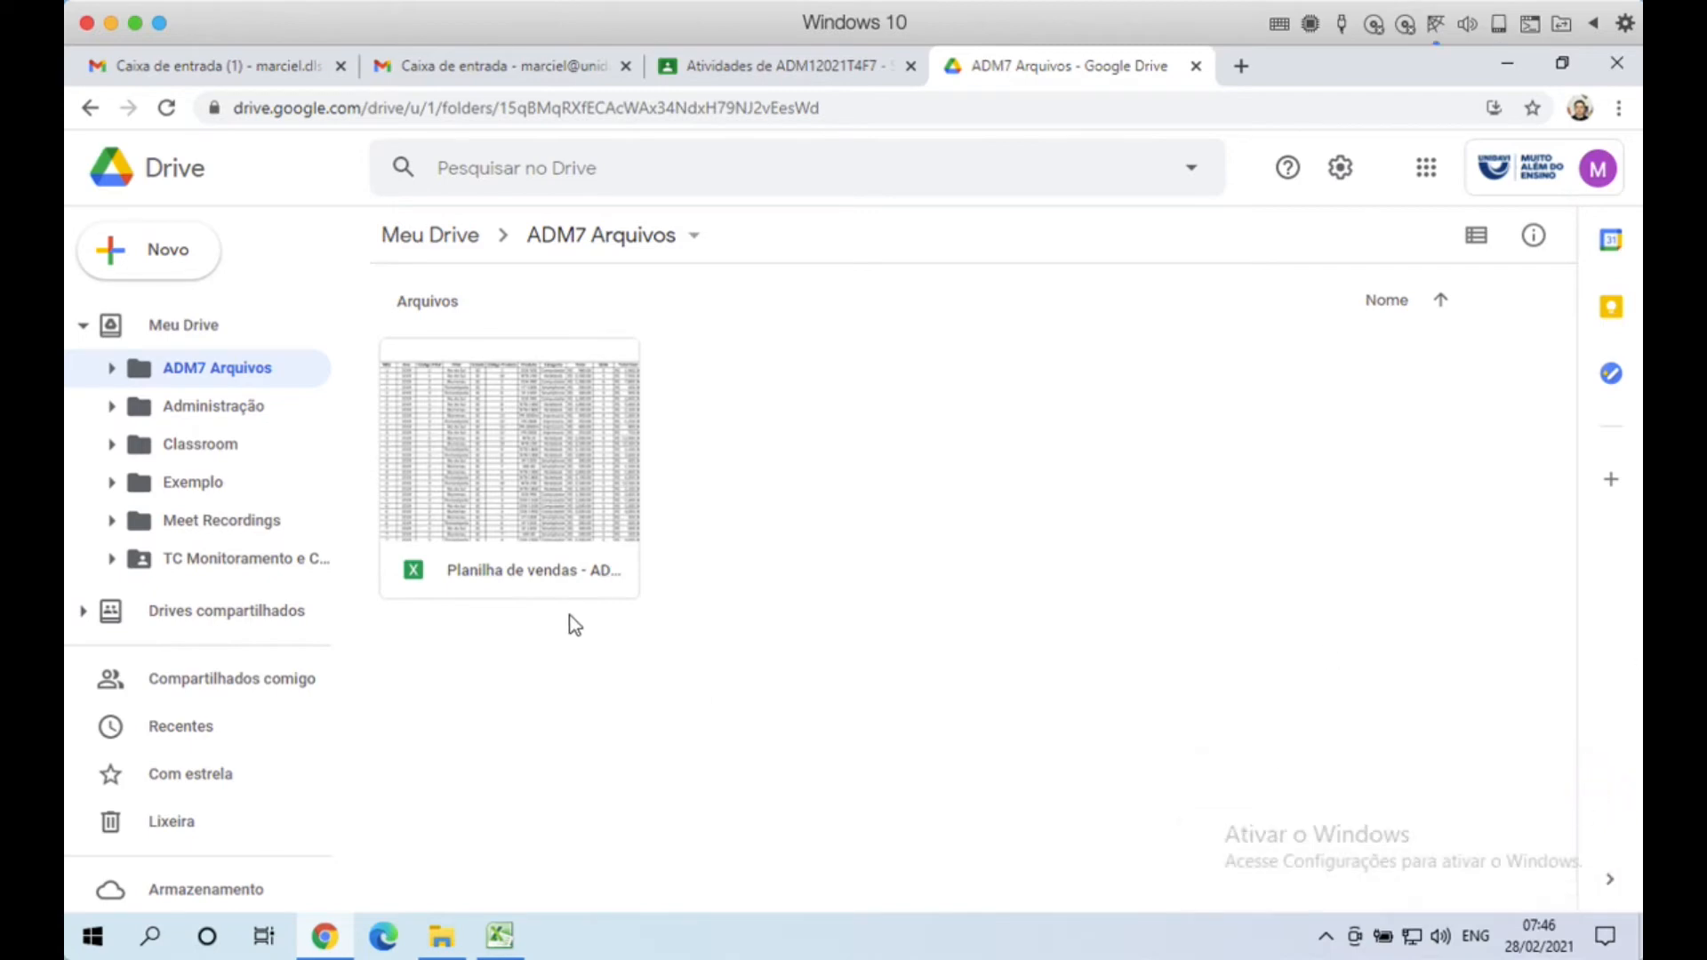
click(553, 458)
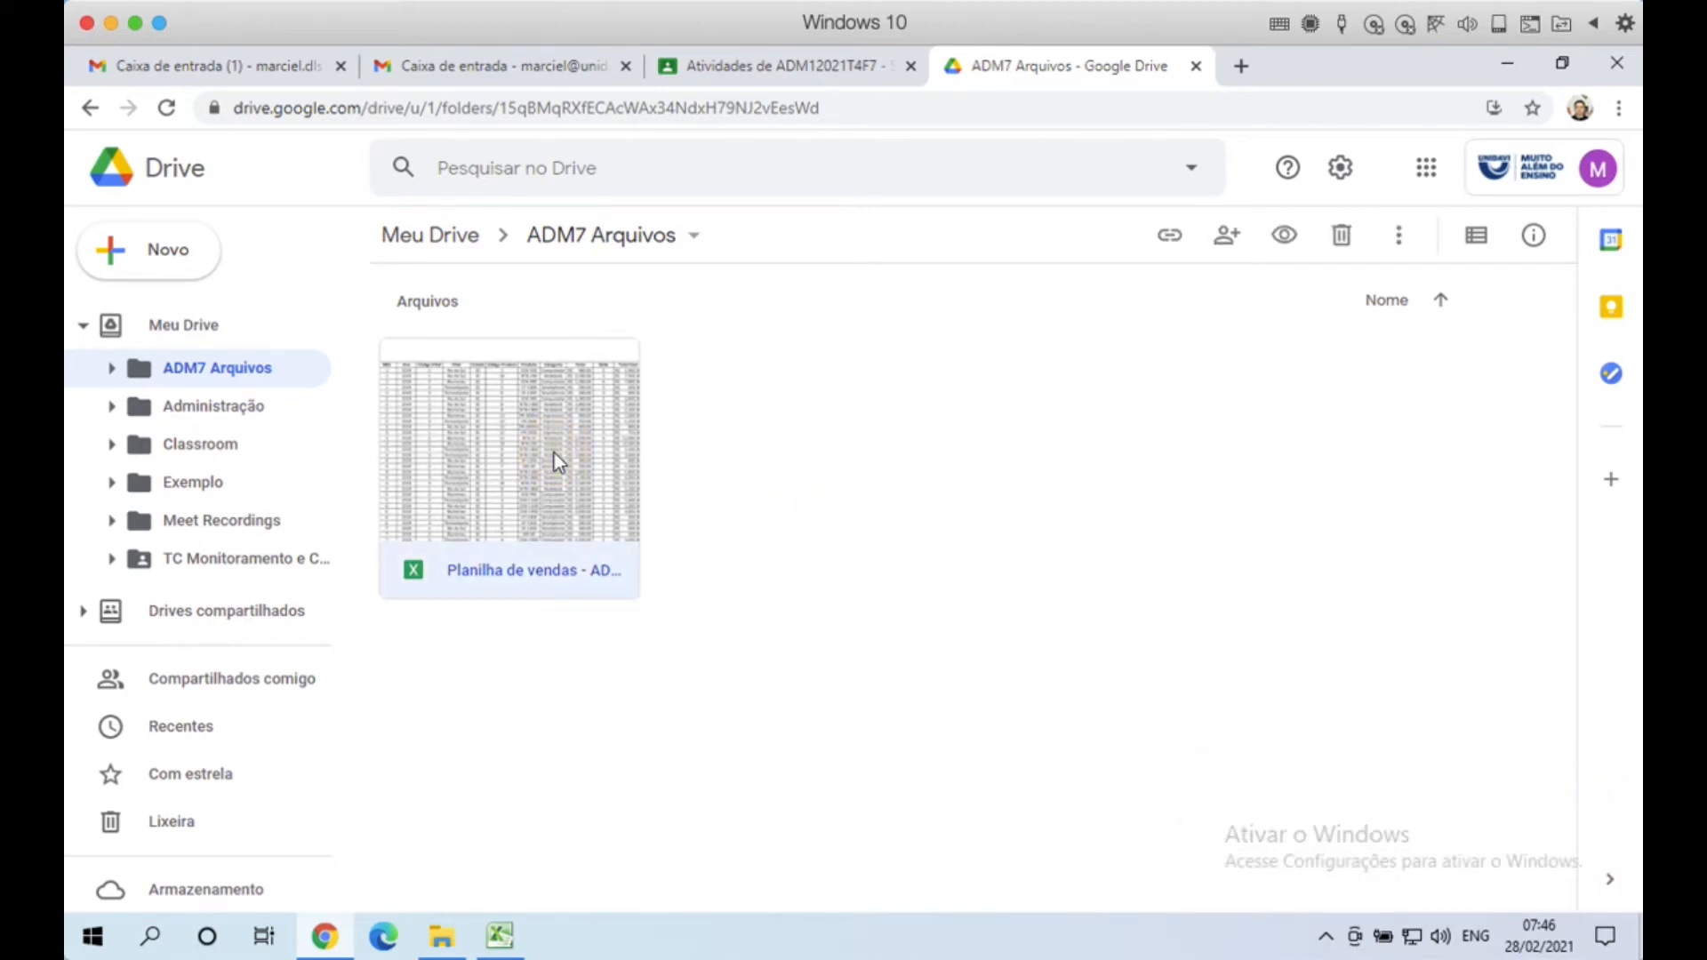
double_click(567, 480)
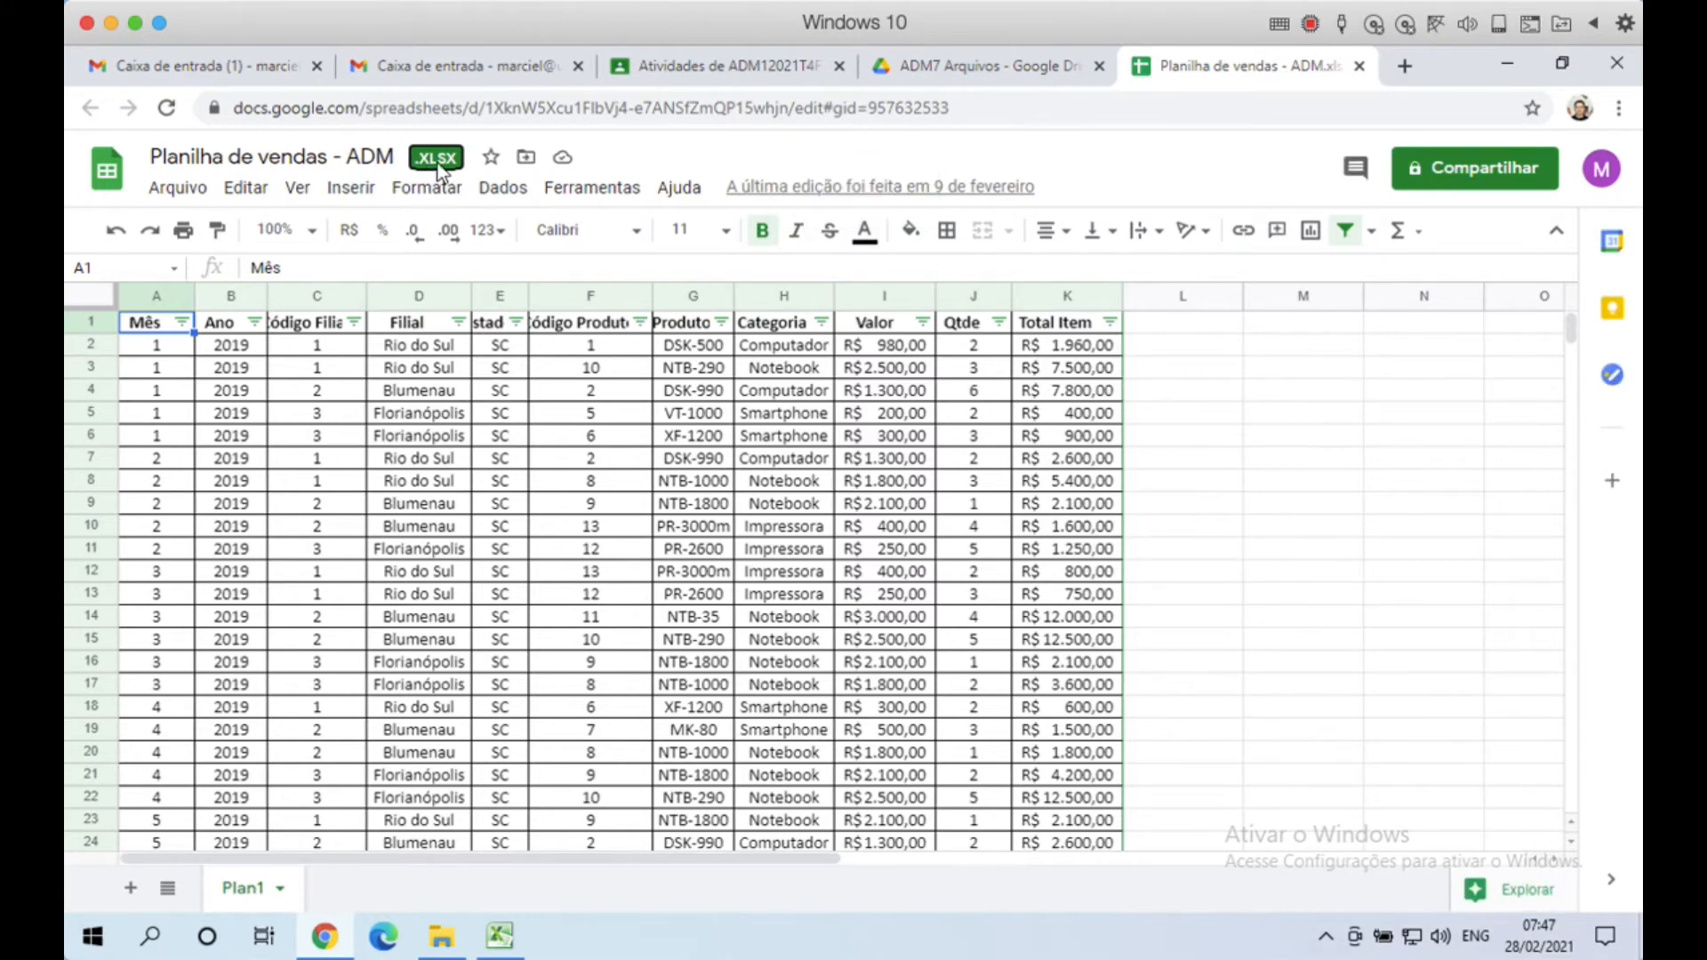
click(178, 388)
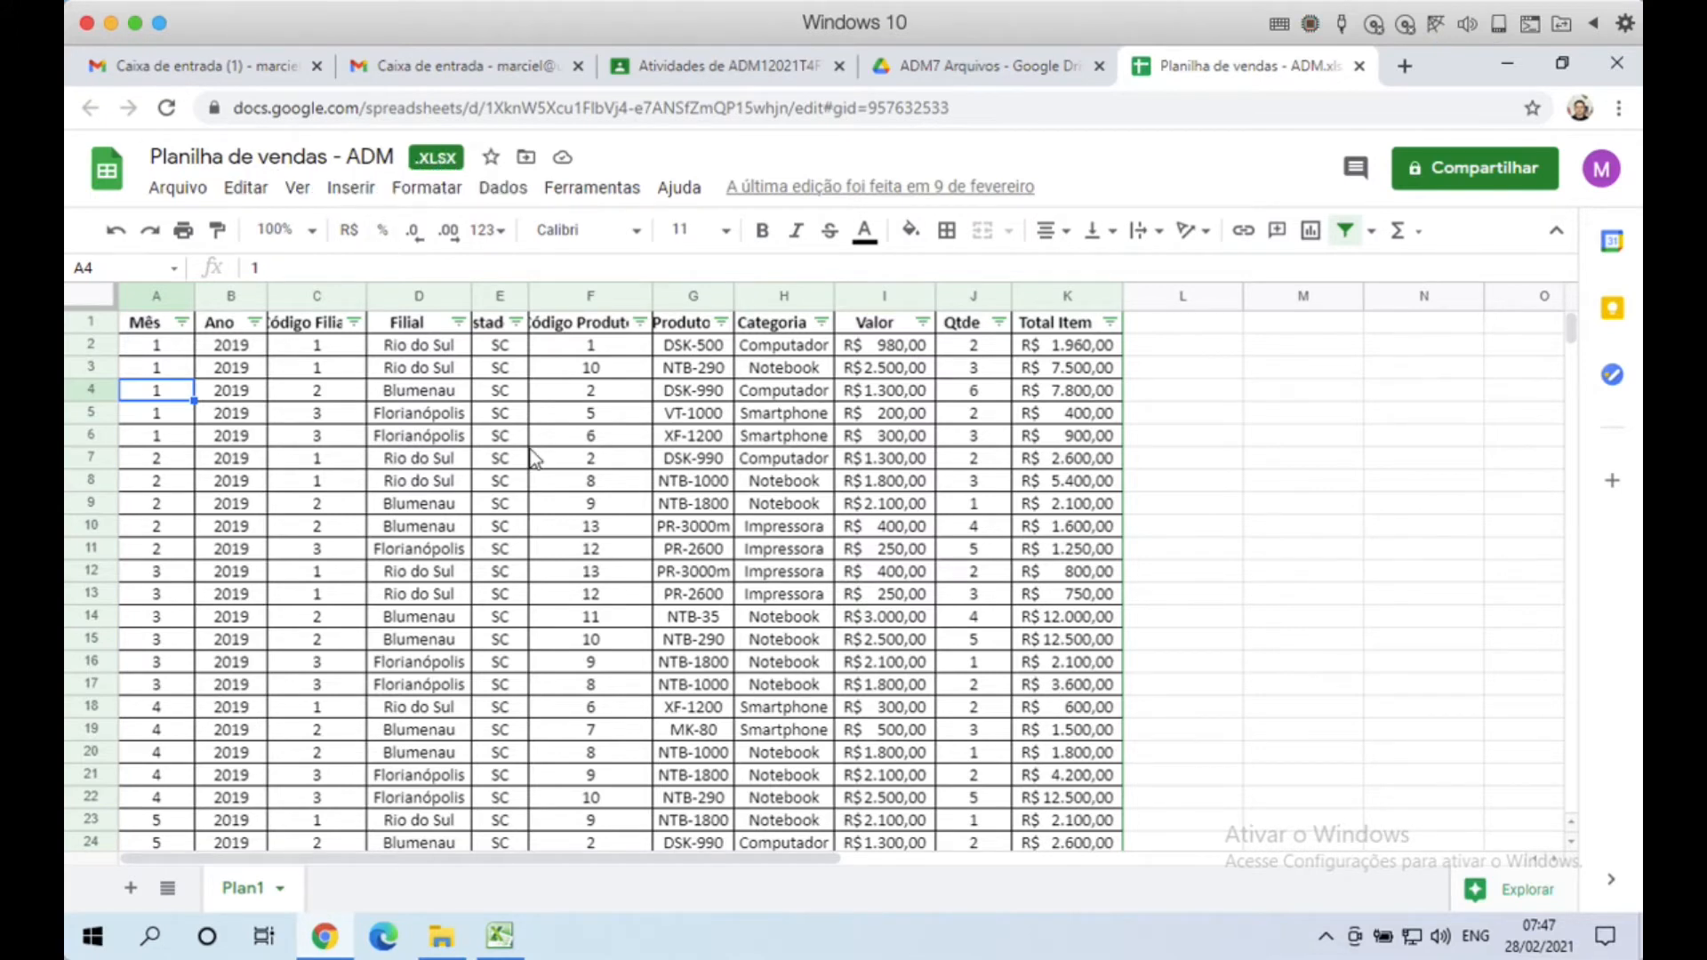
click(503, 436)
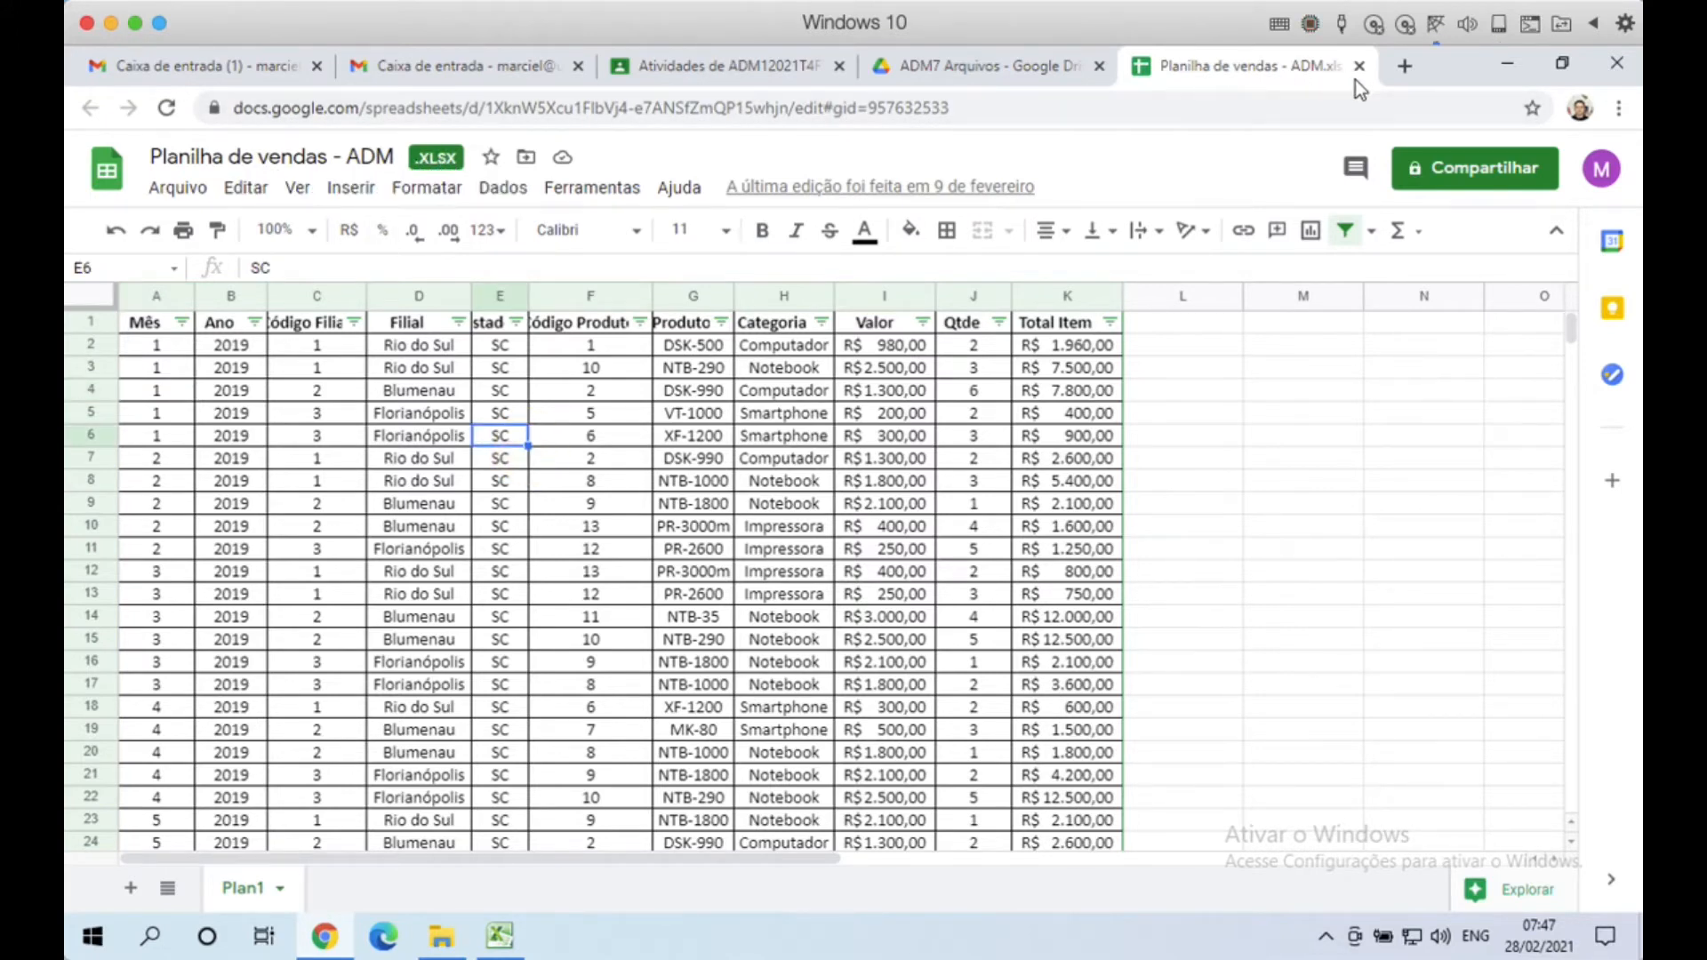
Step: Close the spreadsheet and move Planilha de vendas - ADM.xlsx to the Drive trash
key(ctrl+w)
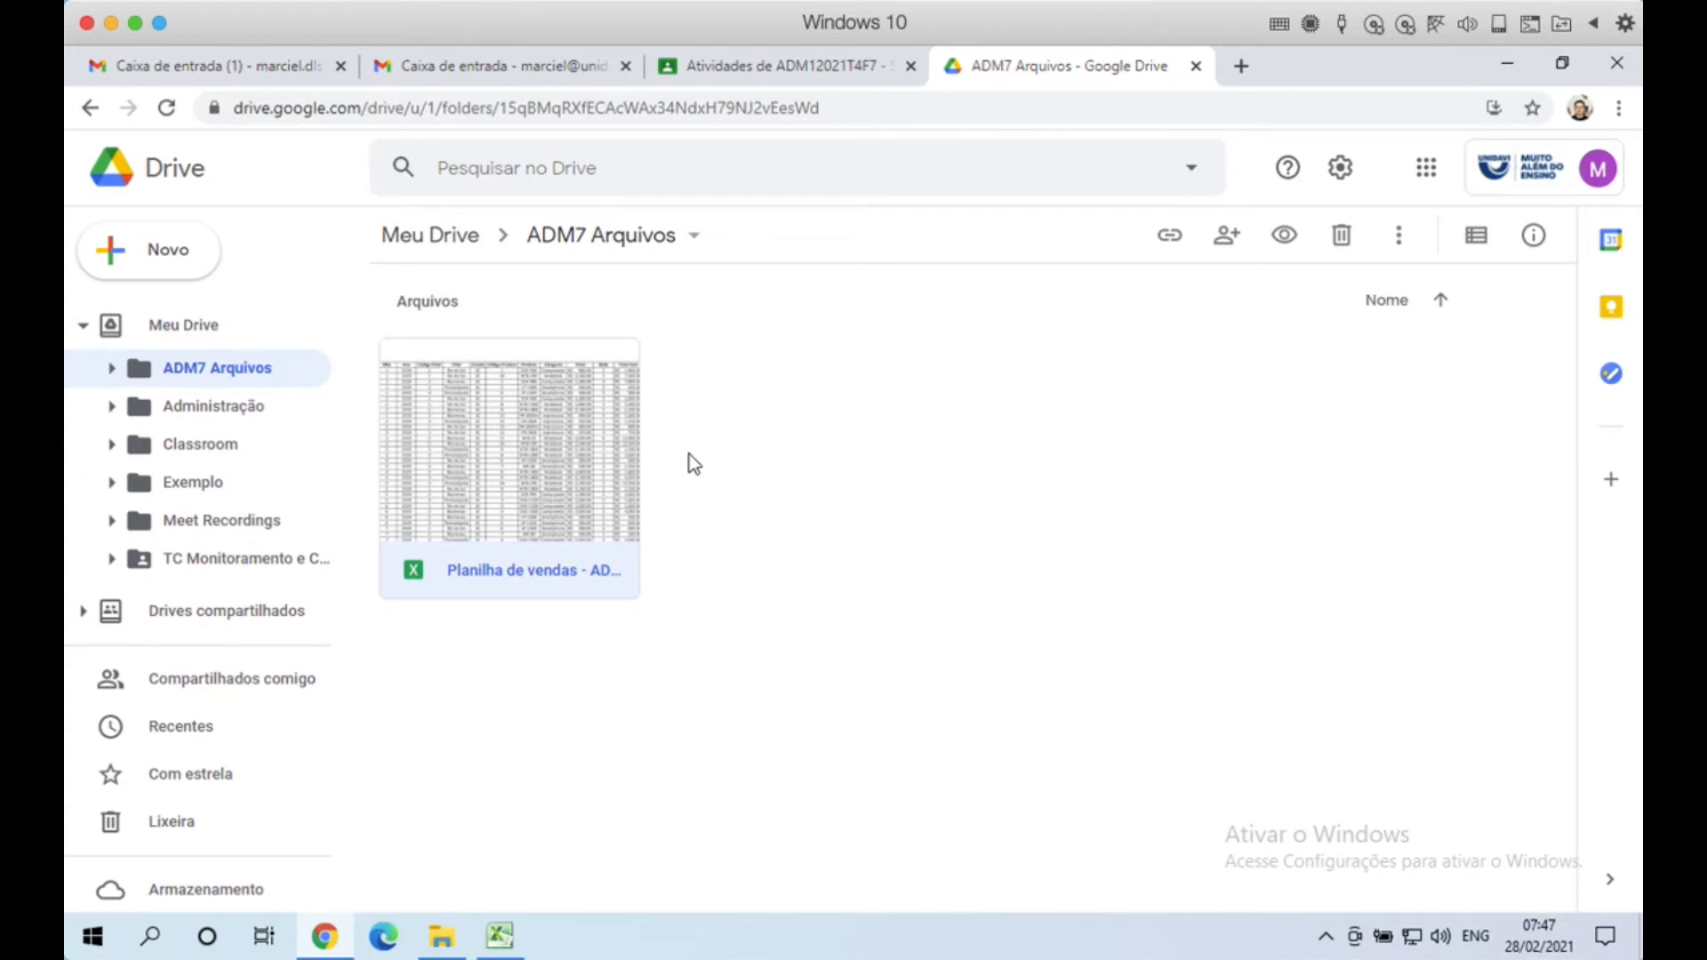
click(798, 578)
click(560, 455)
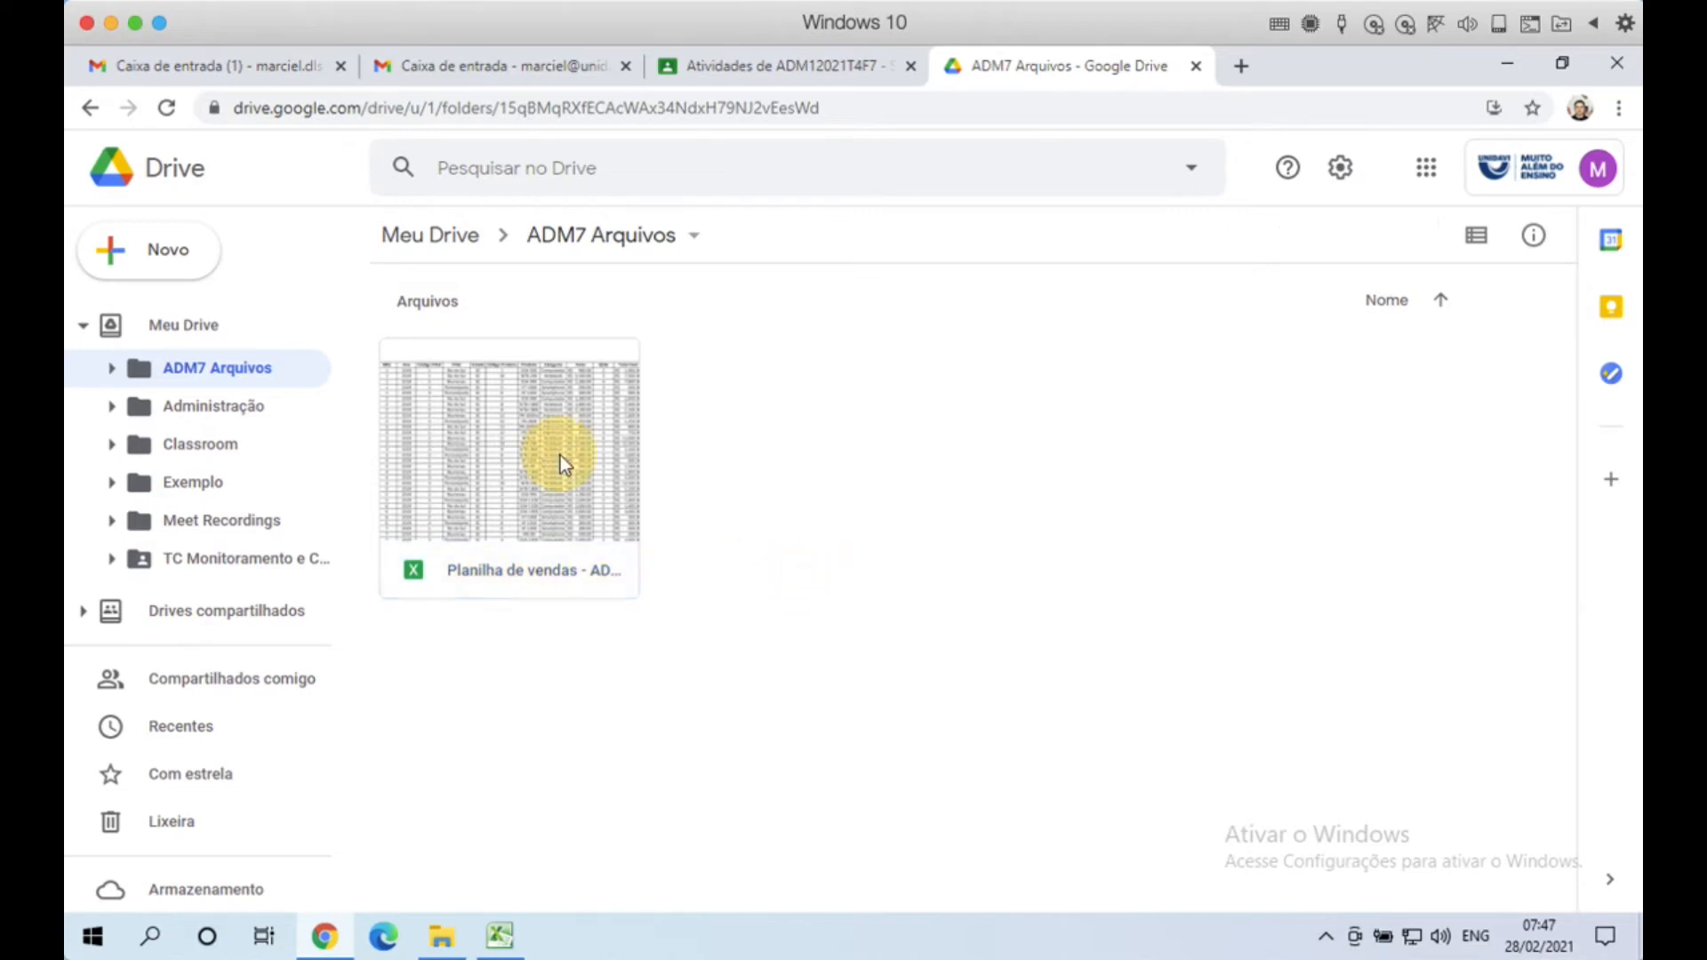
click(1343, 236)
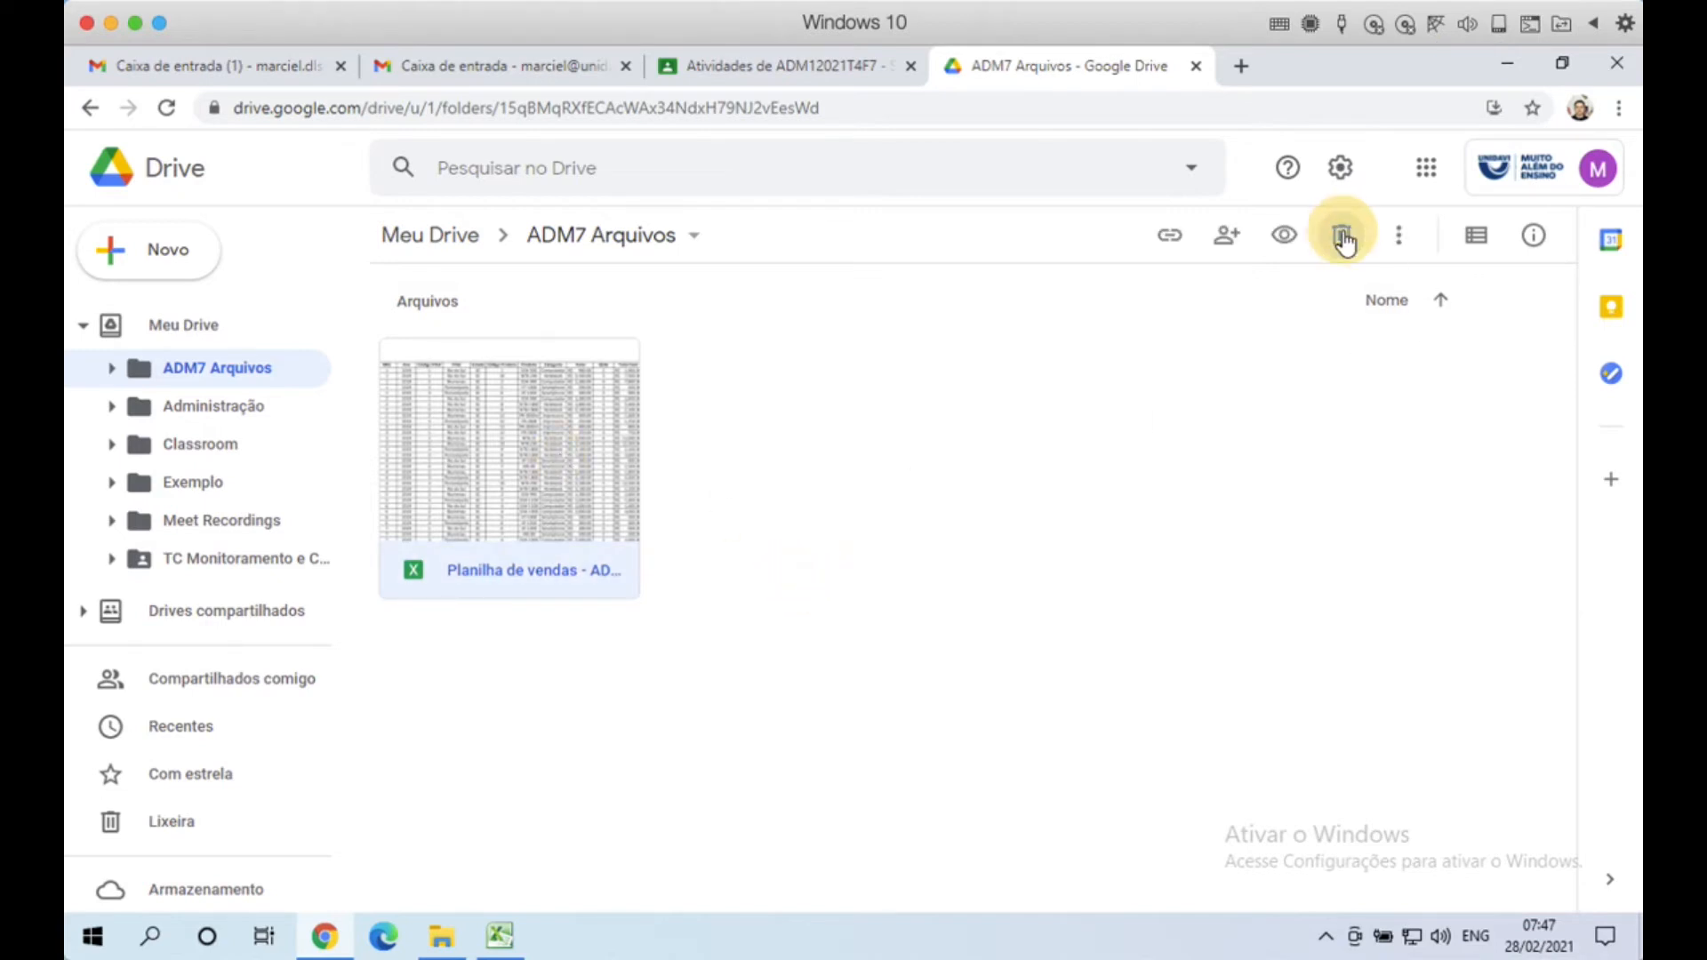
click(907, 583)
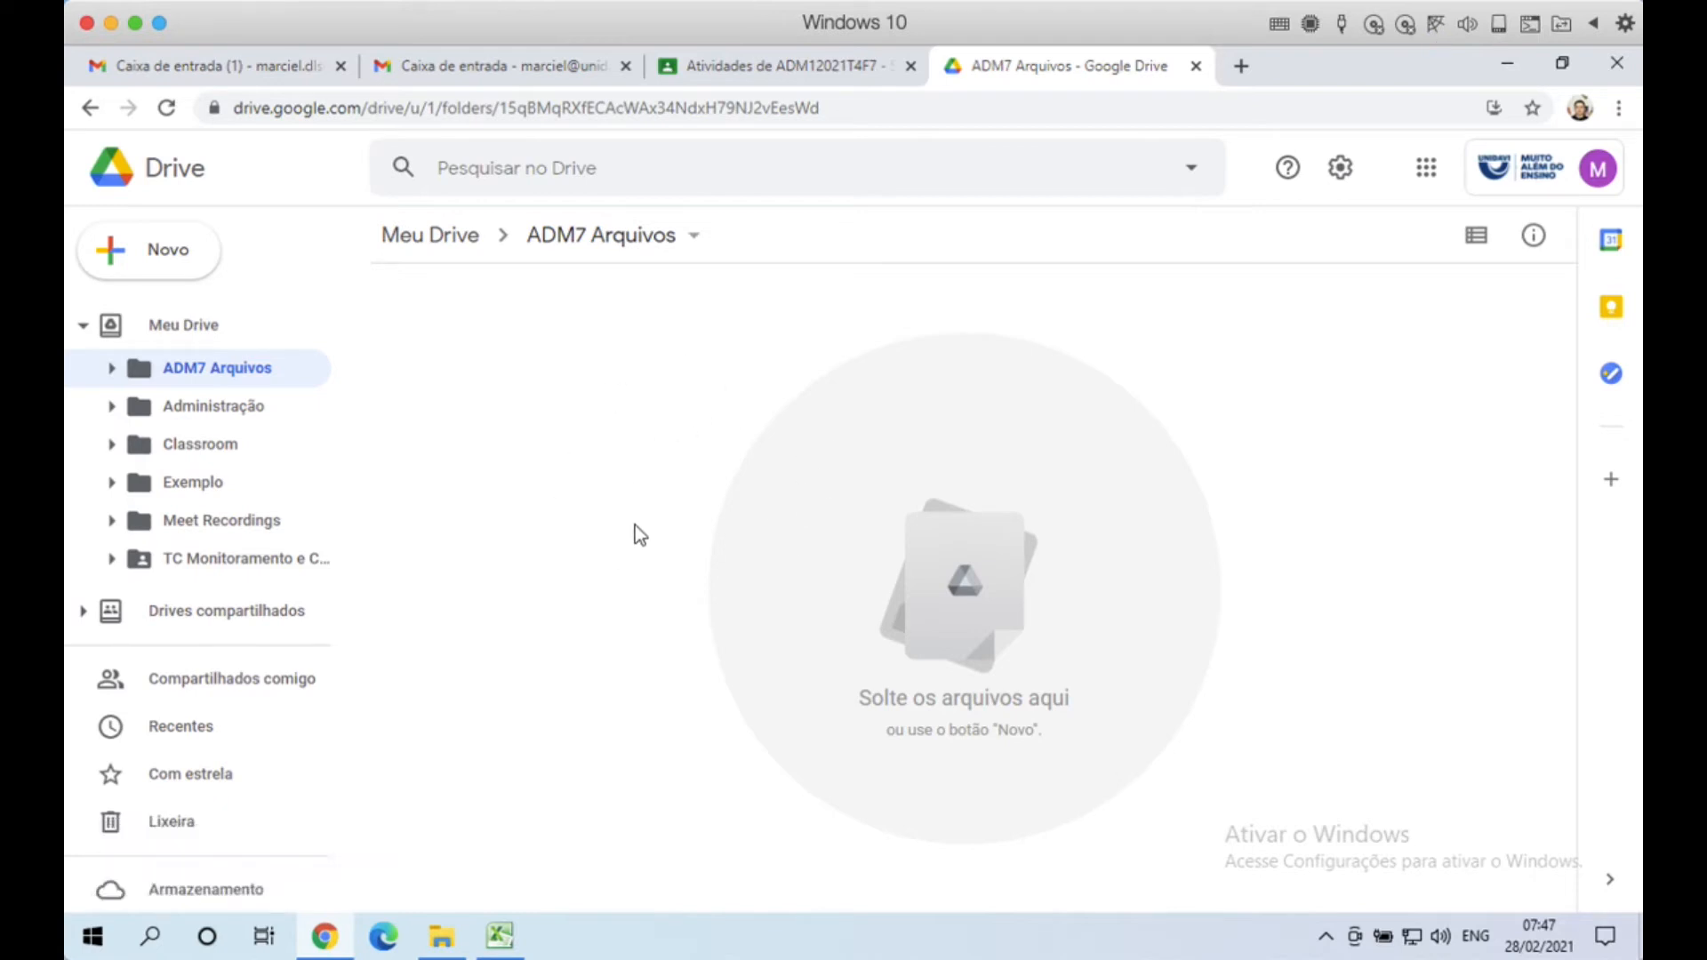
Step: Drag Planilha de vendas - ADM.xlsx from the Explorer ADM folder into the ADM7 Arquivos Drive folder
click(441, 941)
drag(773, 233, 1123, 214)
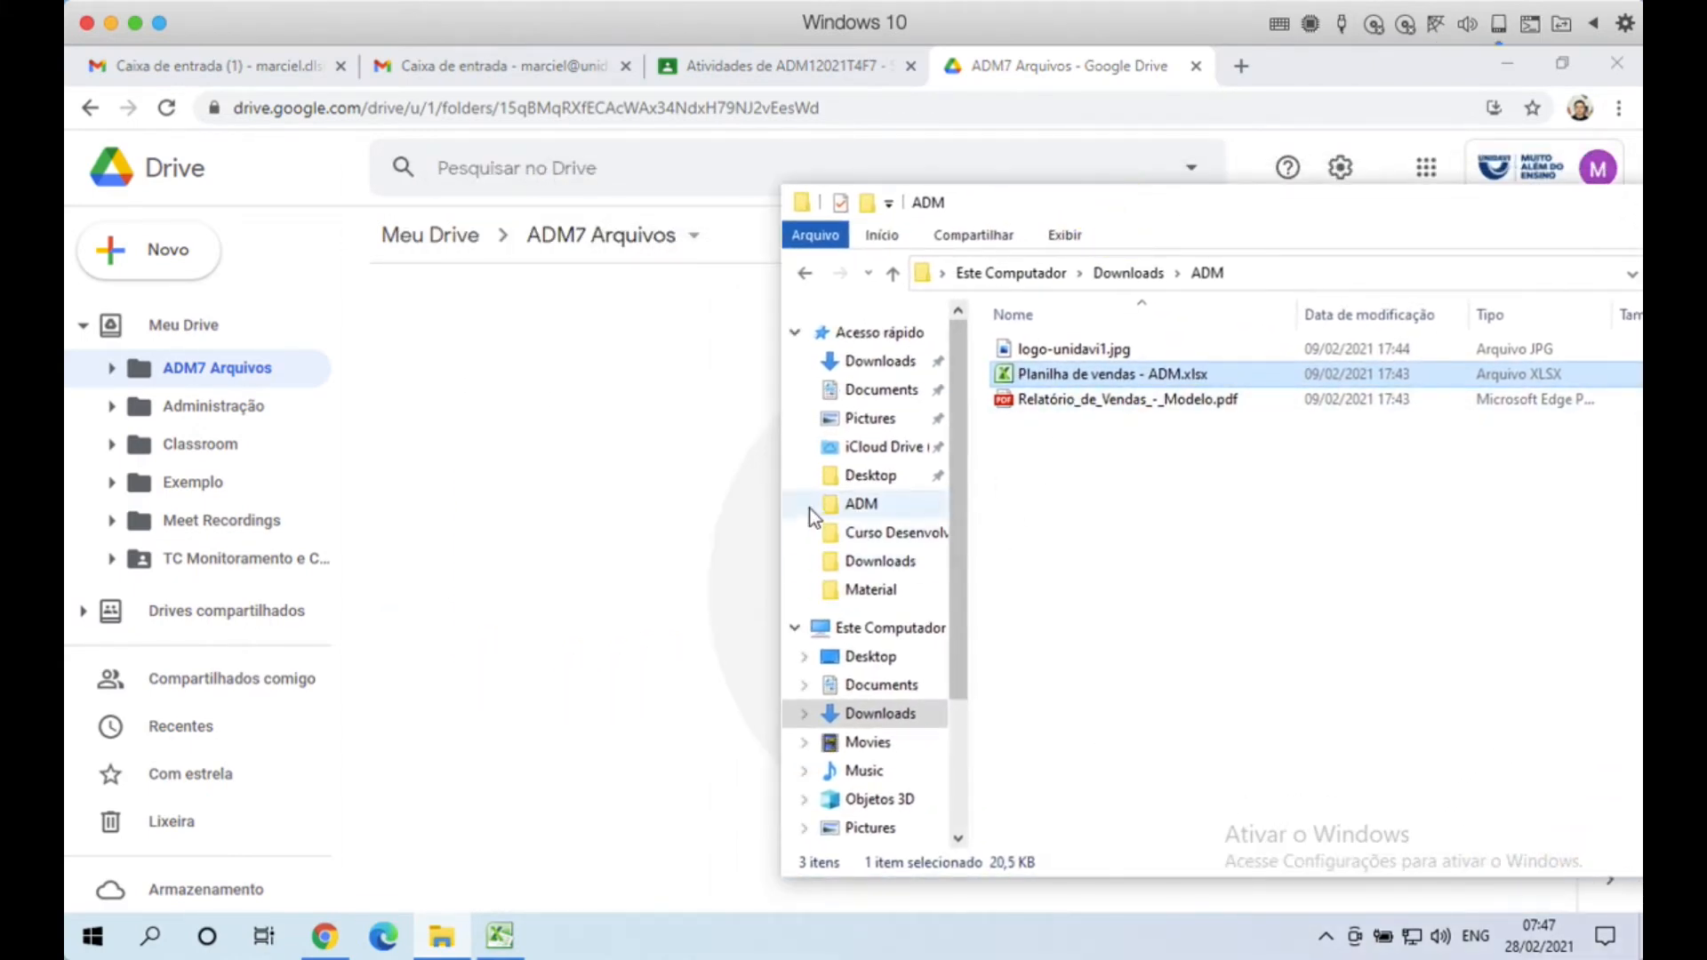
drag(1158, 487, 1064, 352)
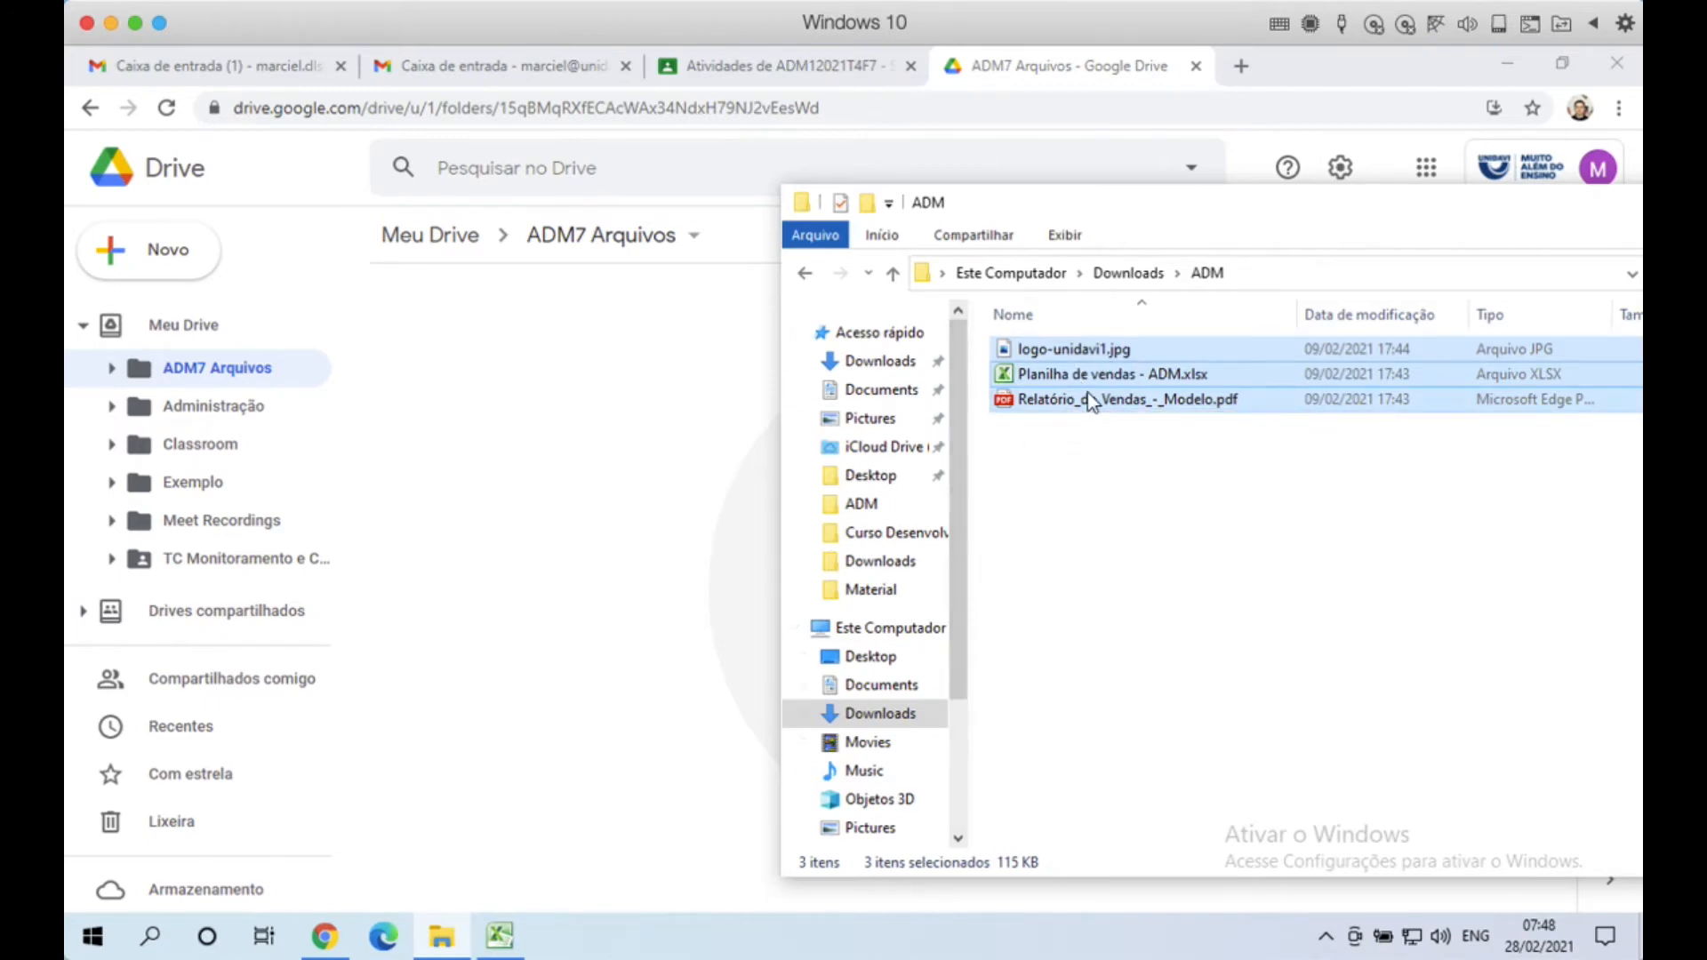
click(1112, 373)
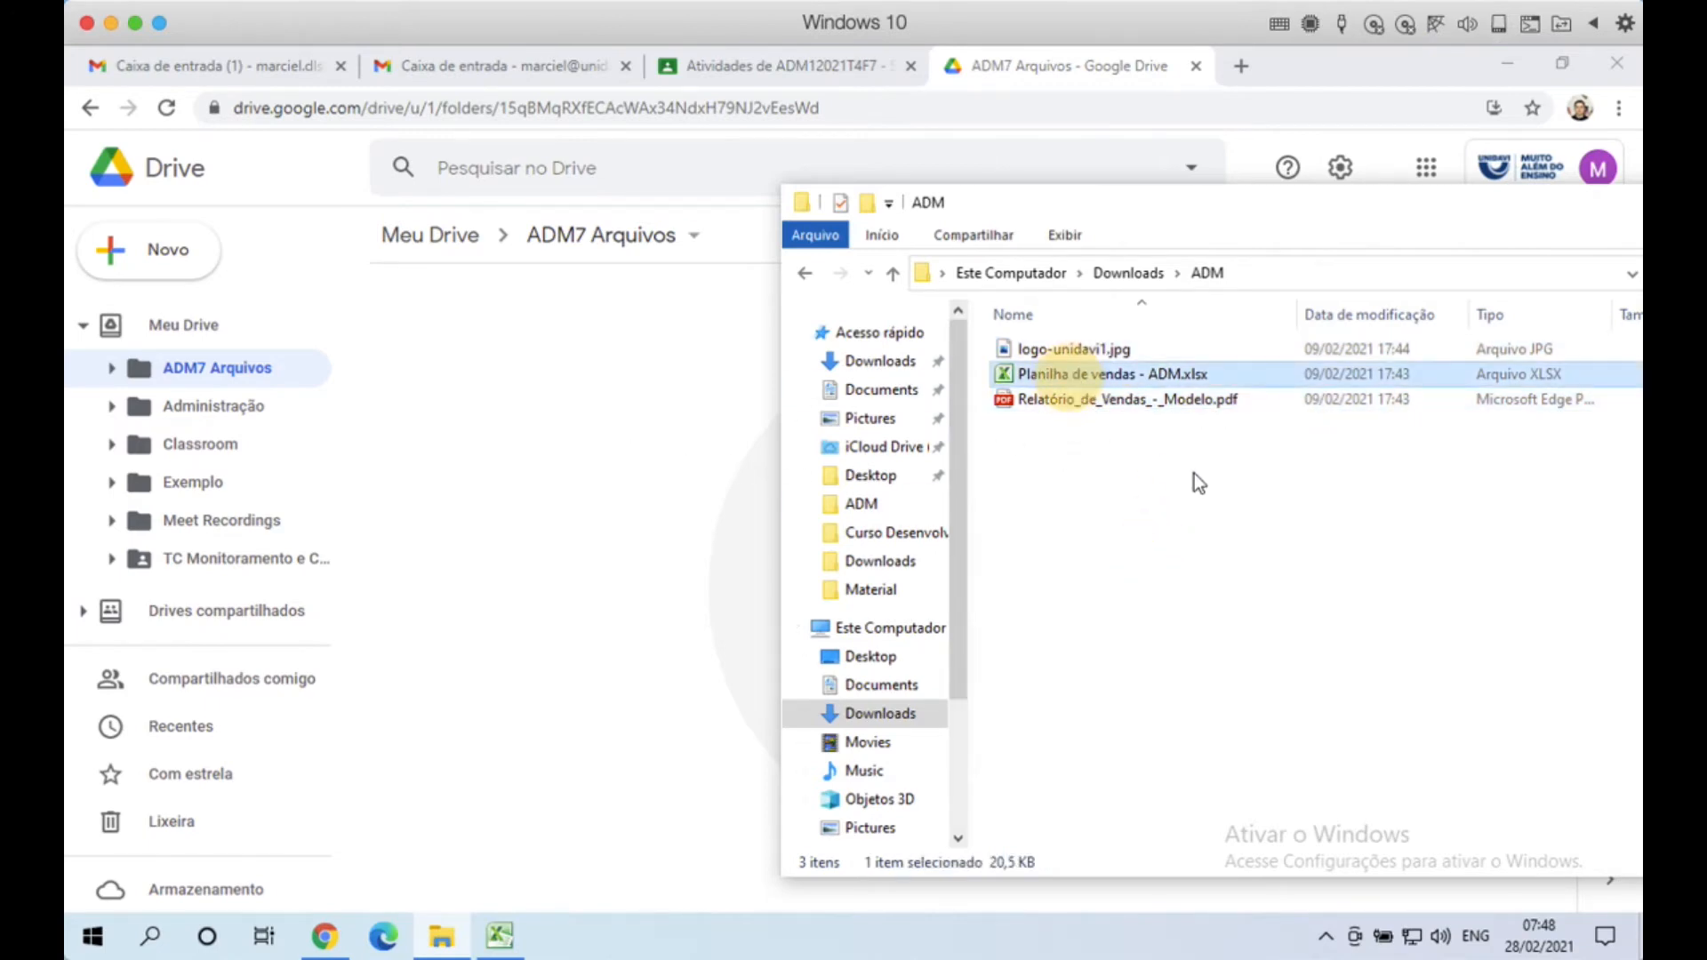
click(1113, 376)
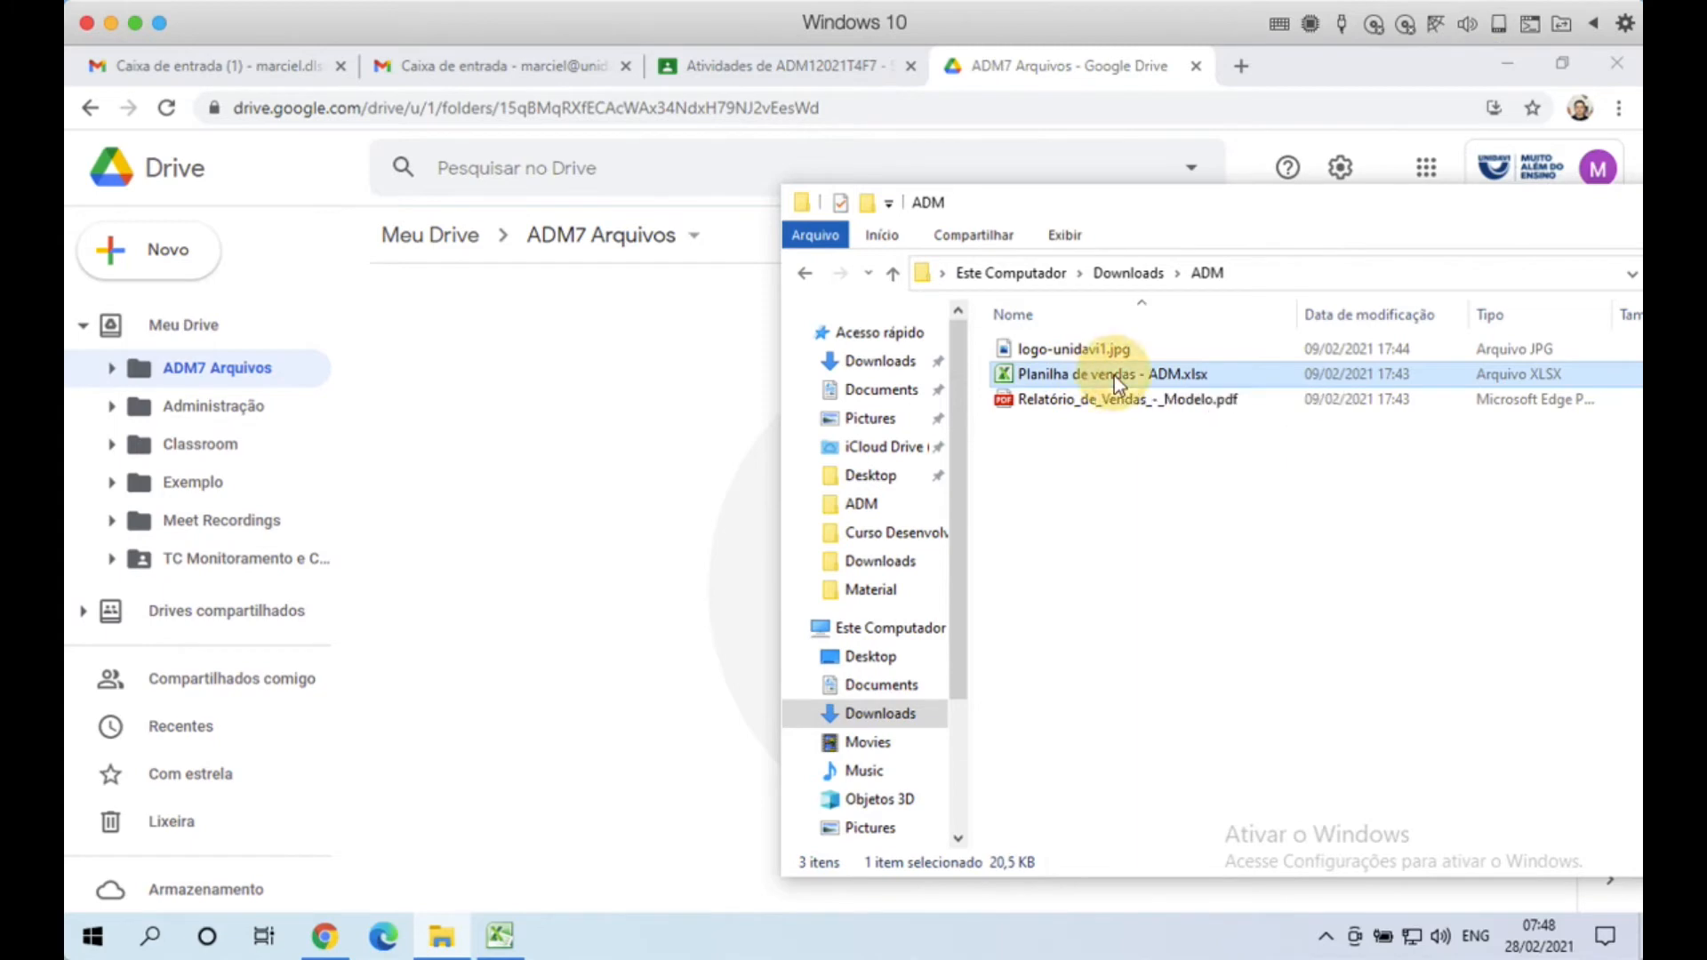
drag(1113, 375, 606, 492)
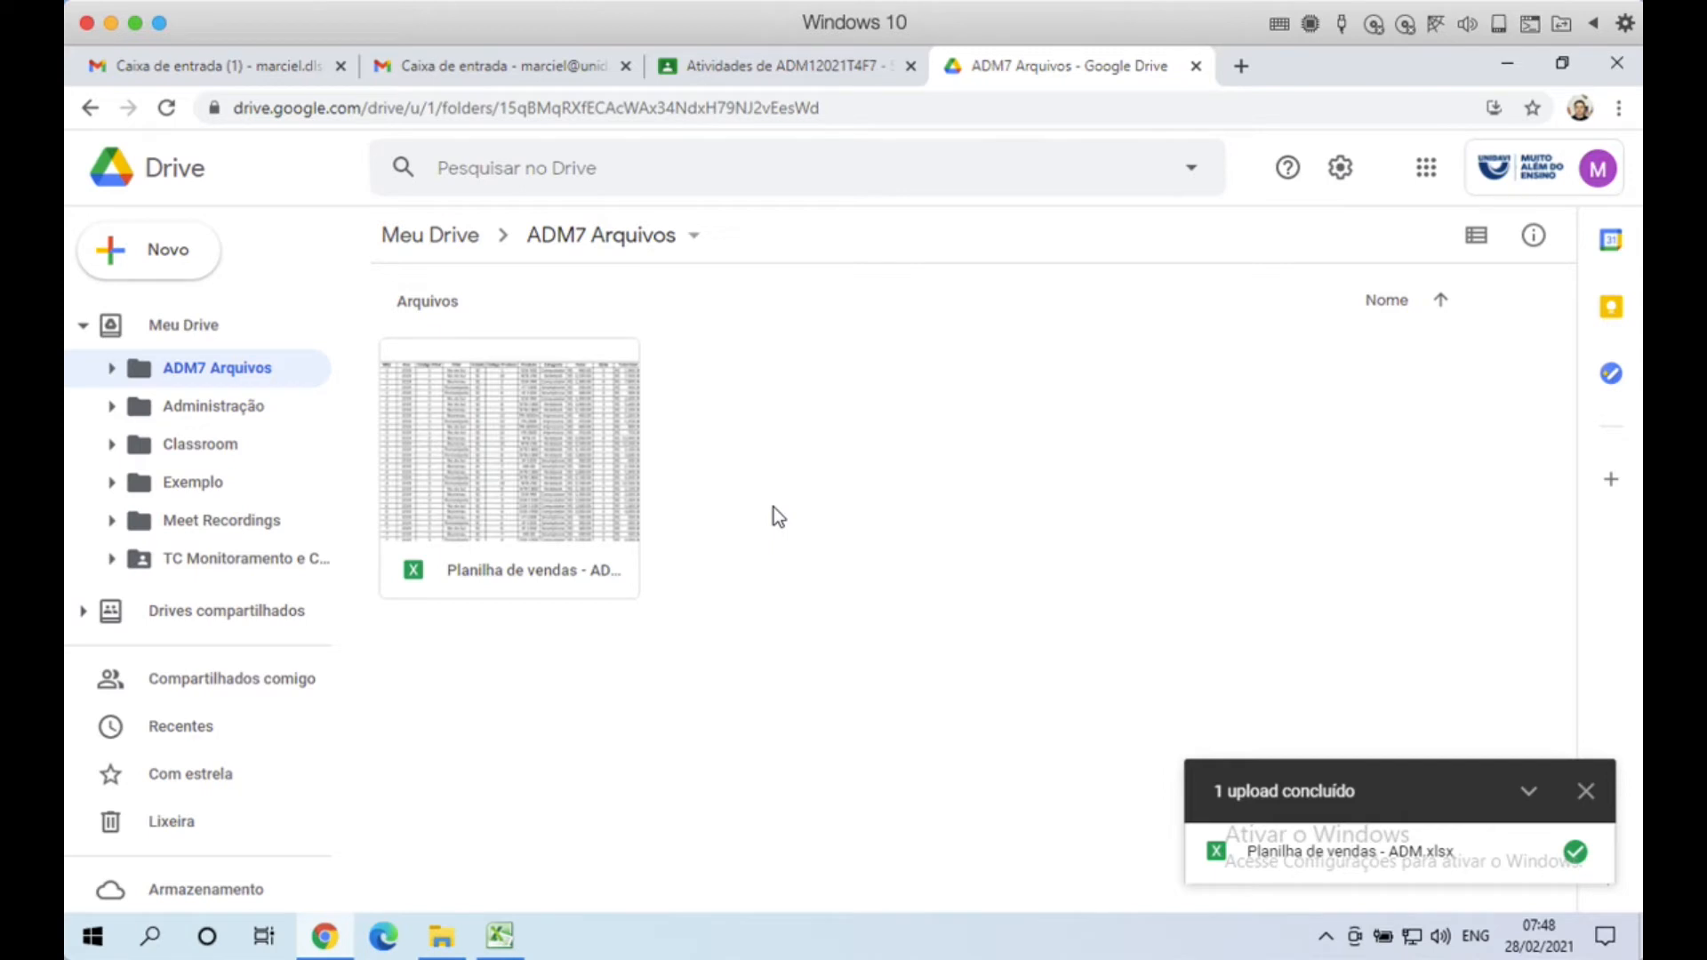
Step: Dismiss the '1 upload concluído' notice and select the Planilha de vendas card
click(1582, 790)
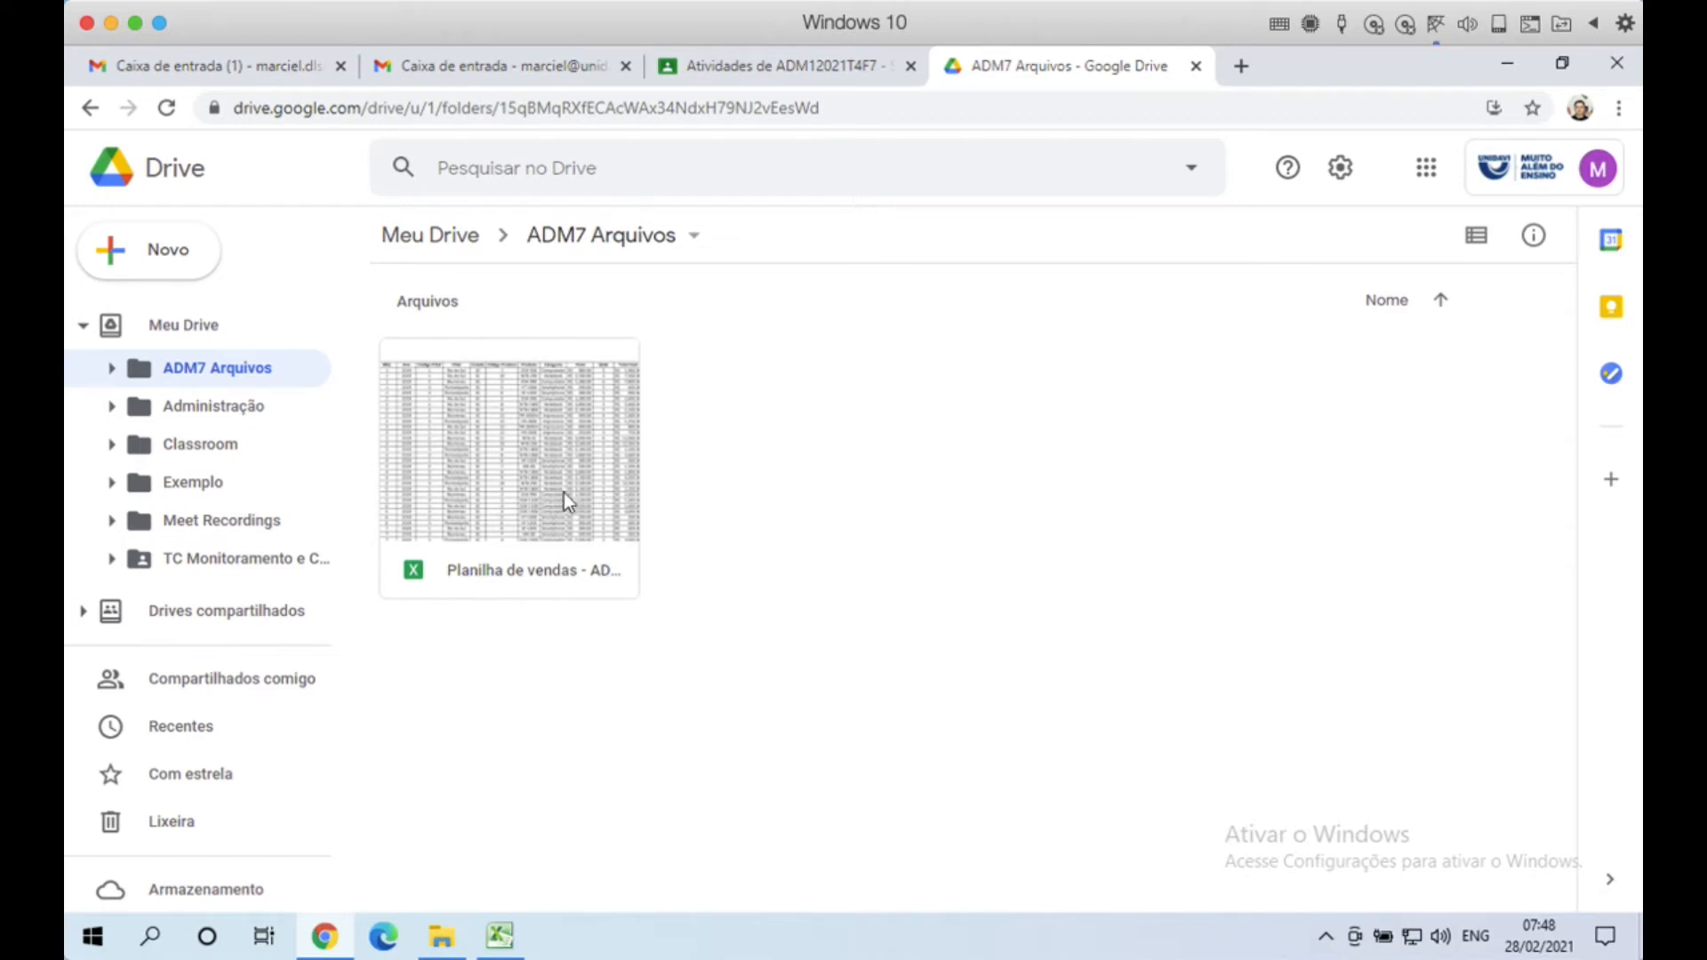
click(540, 464)
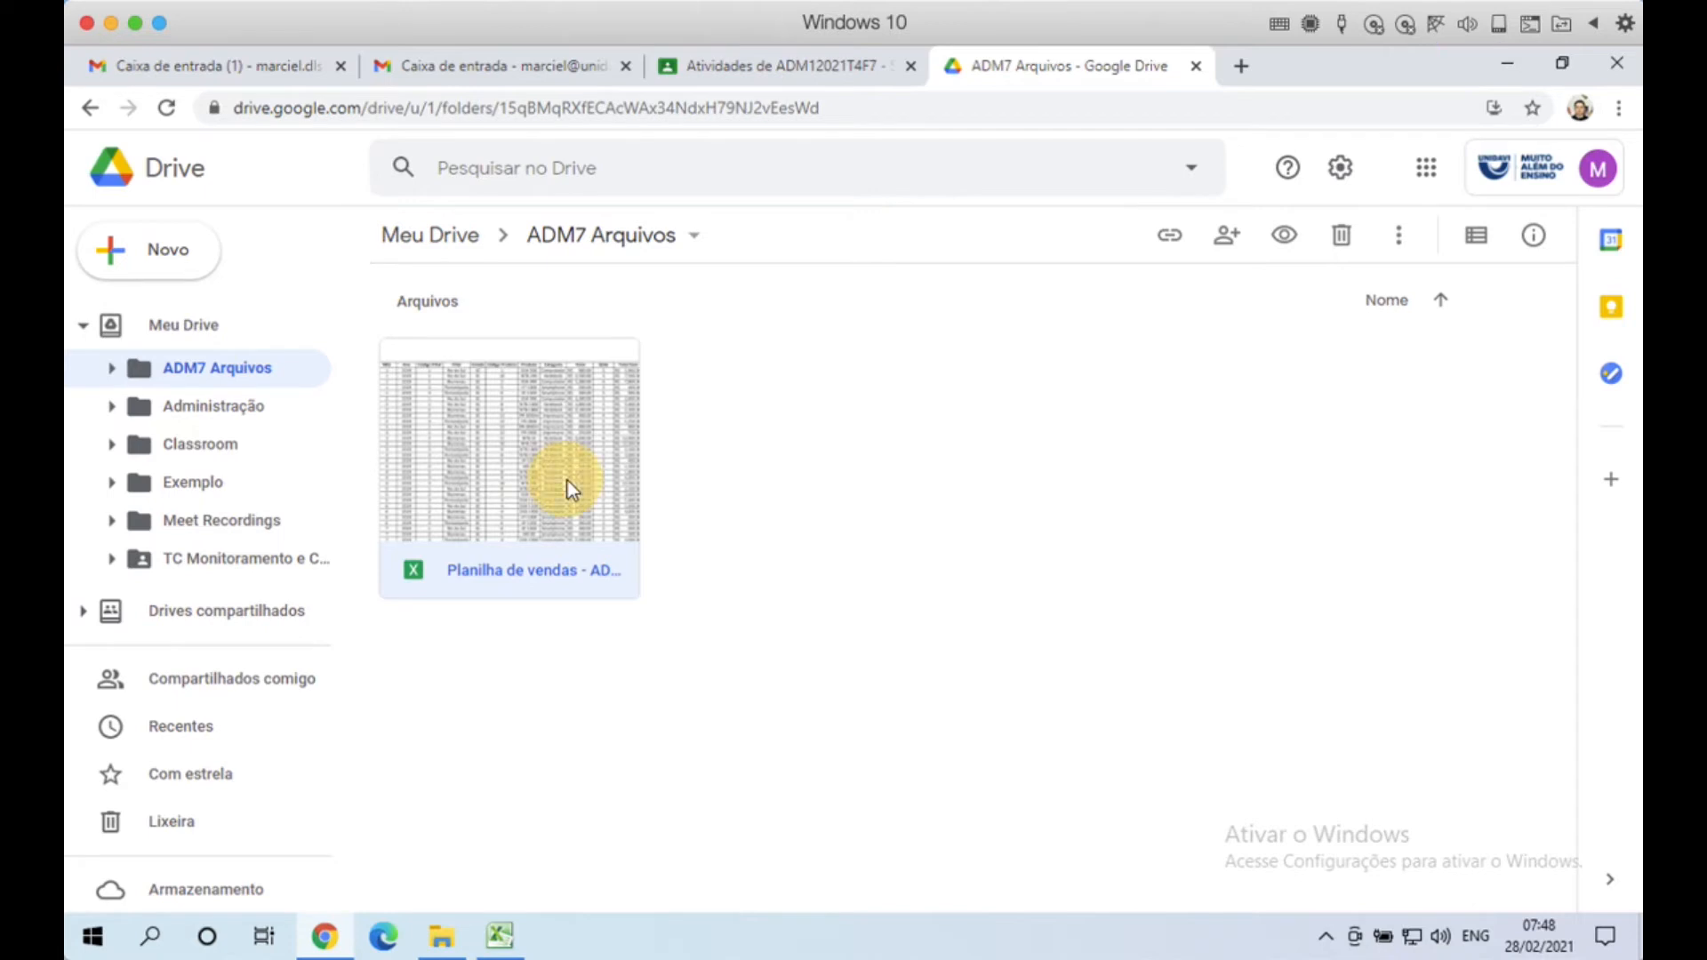
Step: Open Planilha de vendas - ADM.xlsx, check the product in cell G9, then close its tab
double_click(570, 487)
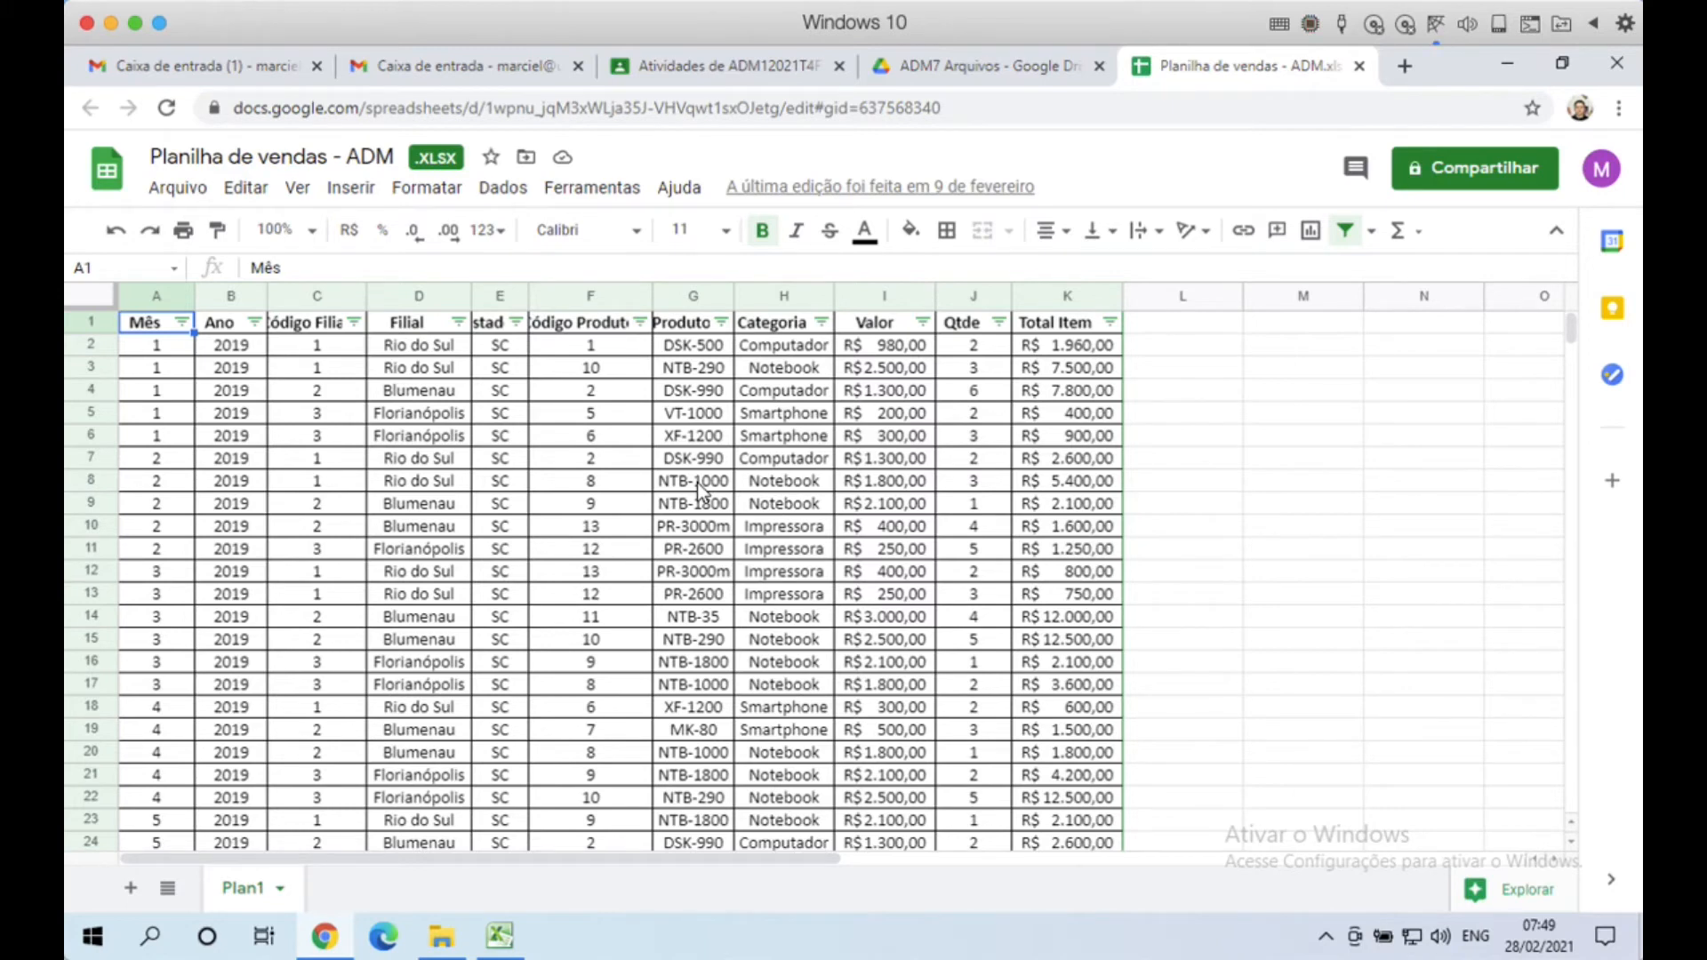
click(727, 504)
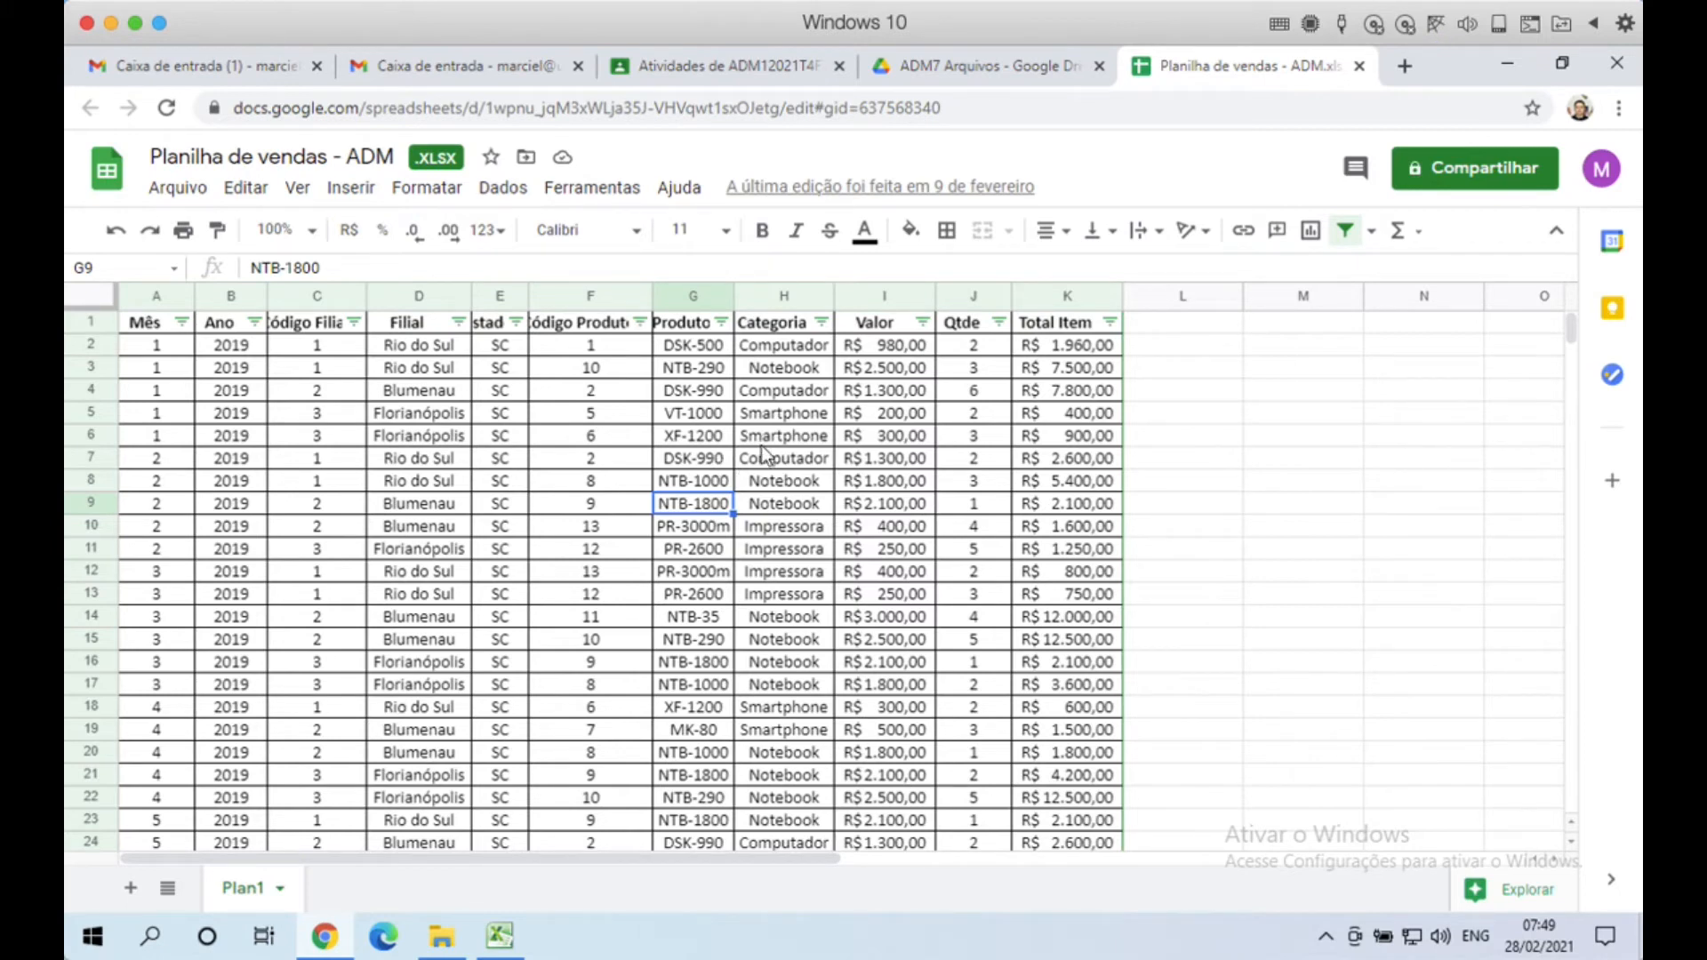
click(1359, 66)
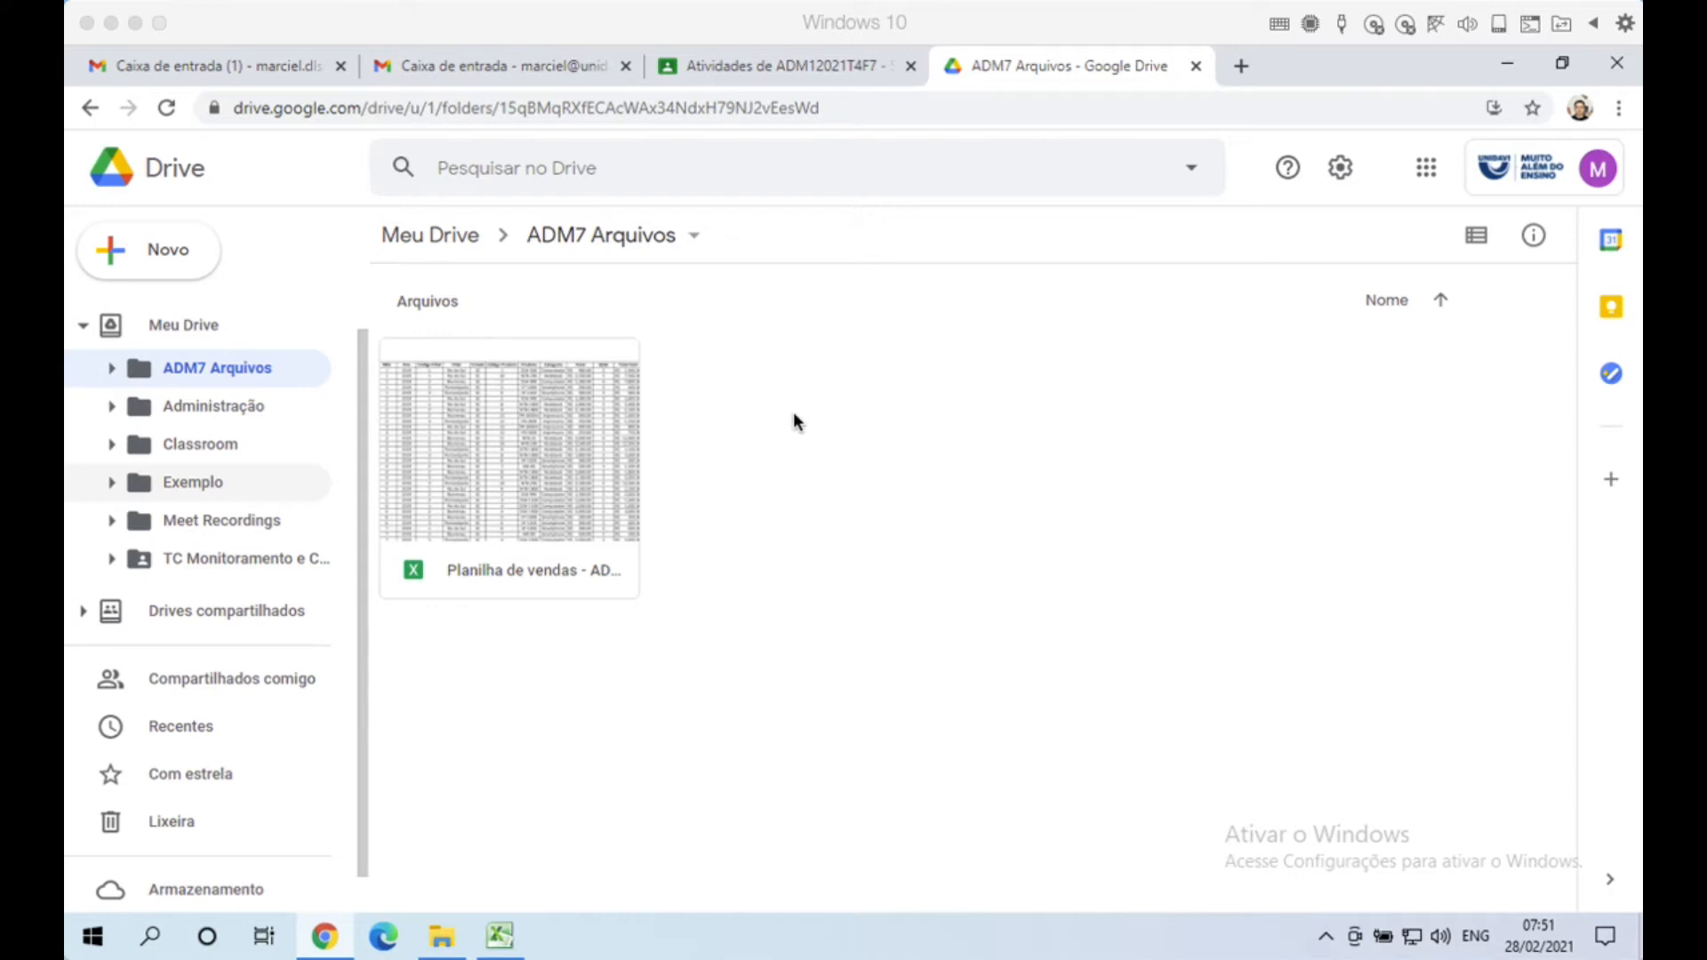
Step: Create a blank spreadsheet from Drive's Novo > Planilhas Google menu
click(184, 258)
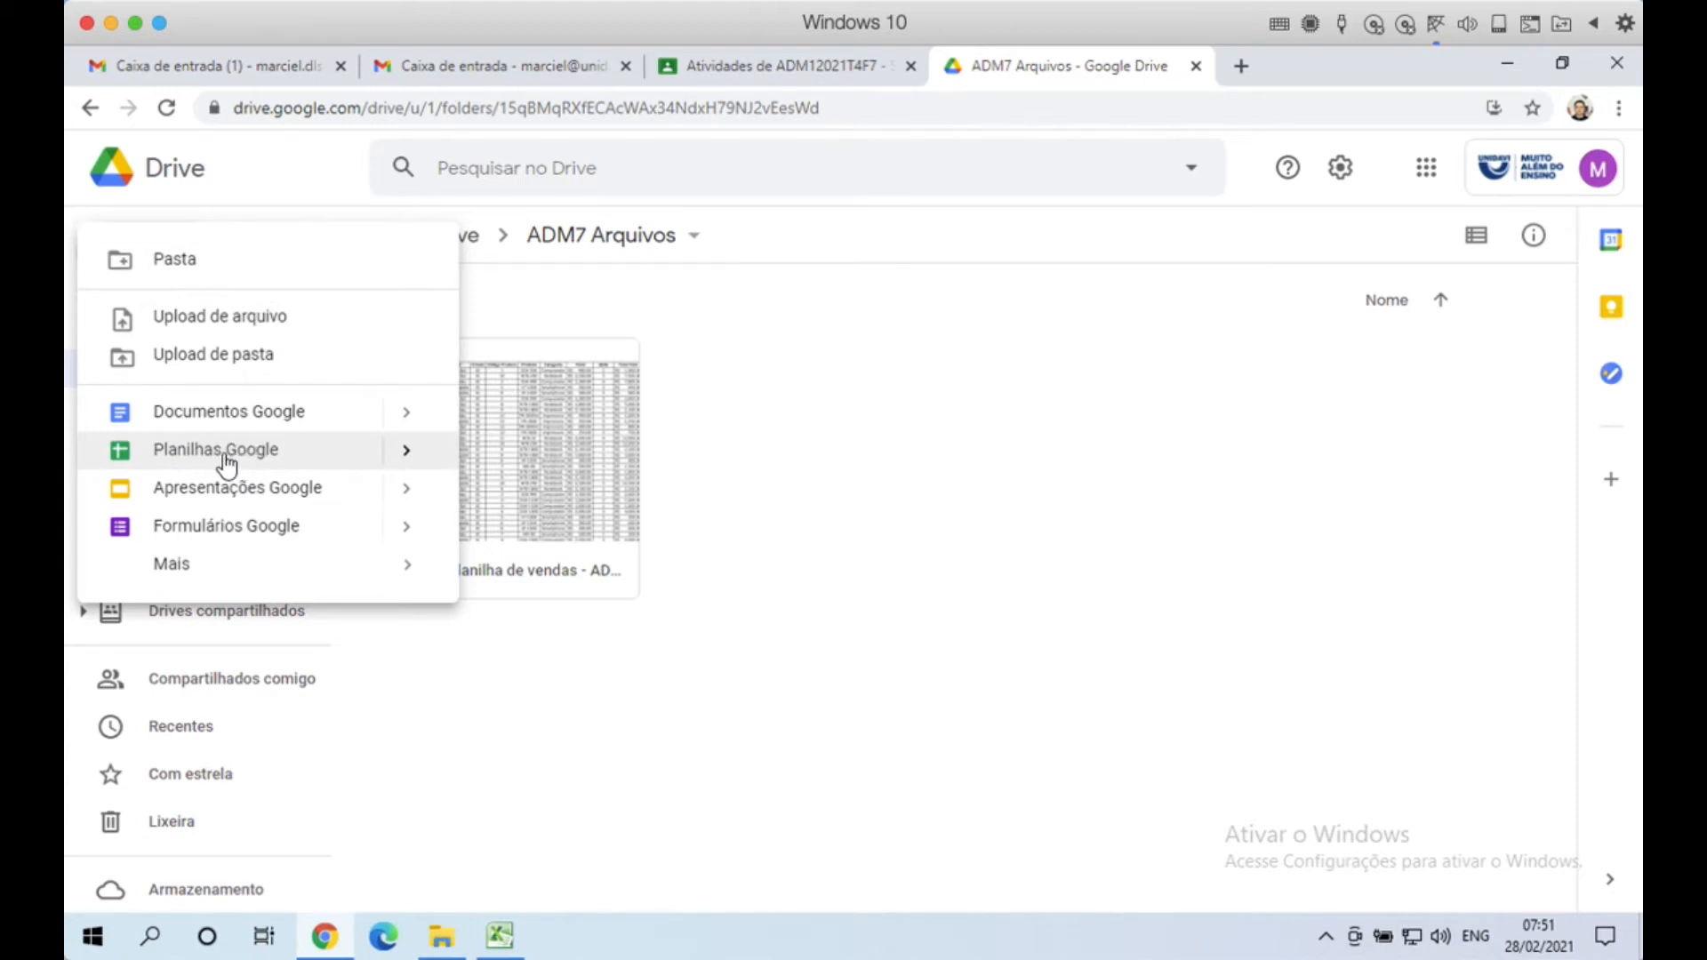
click(228, 459)
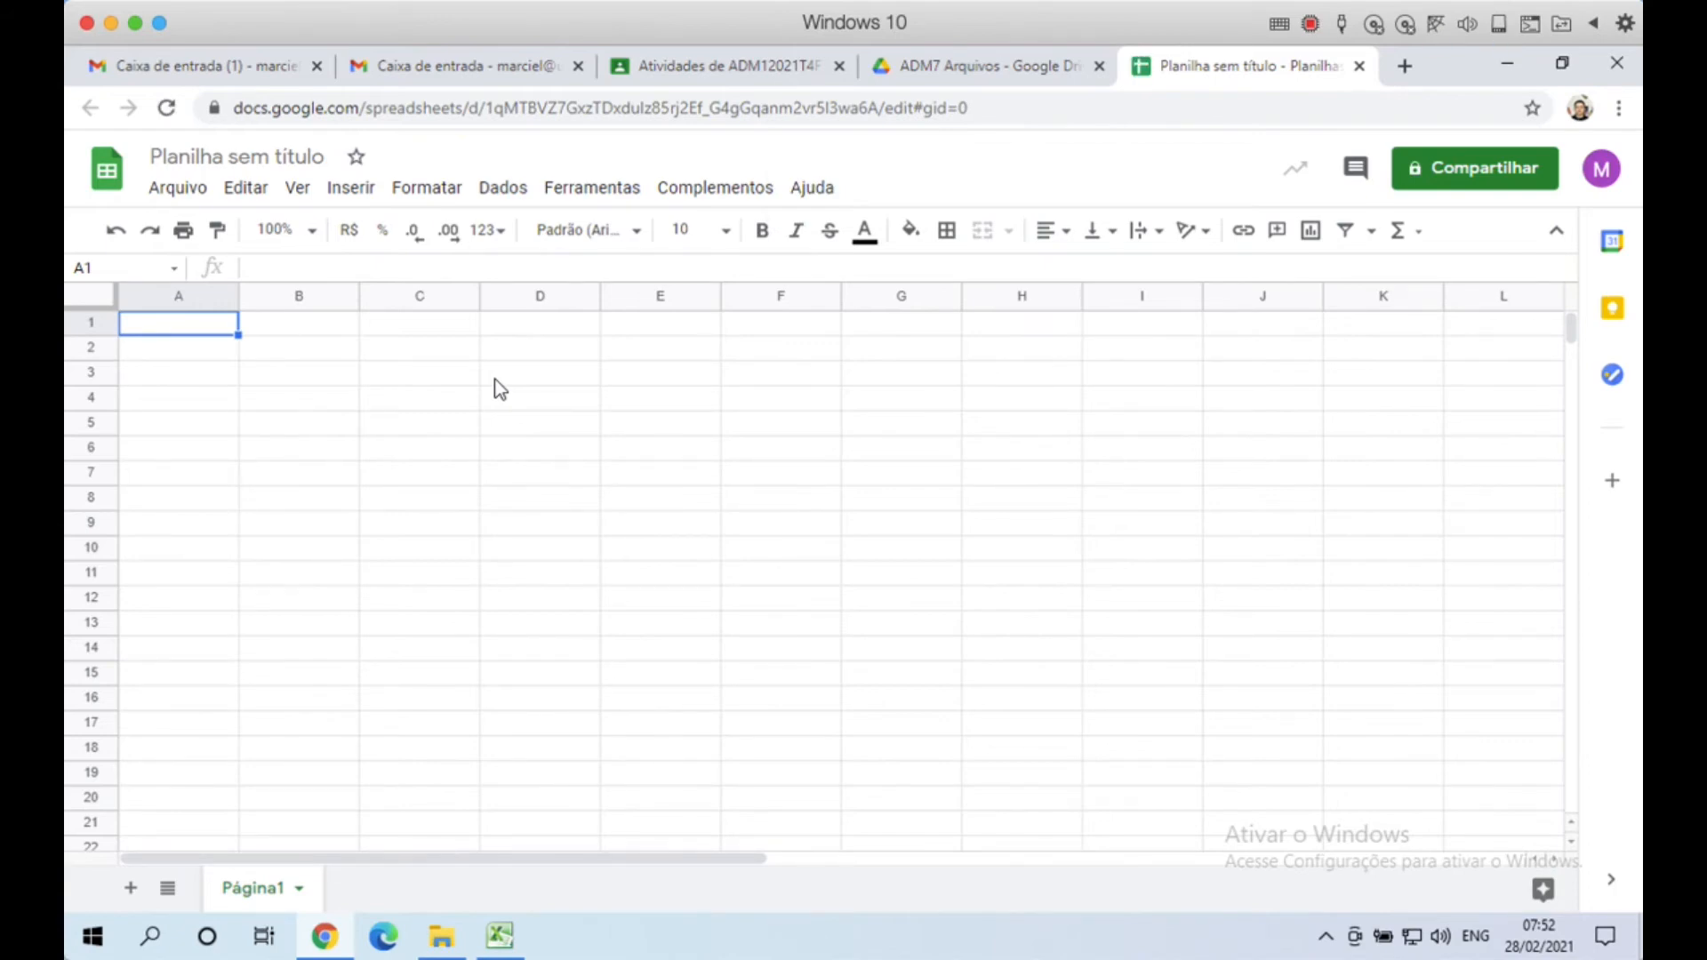
Step: Rename the spreadsheet to 'ADM7 Planilha de Vendas - ' followed by the author's name
click(272, 160)
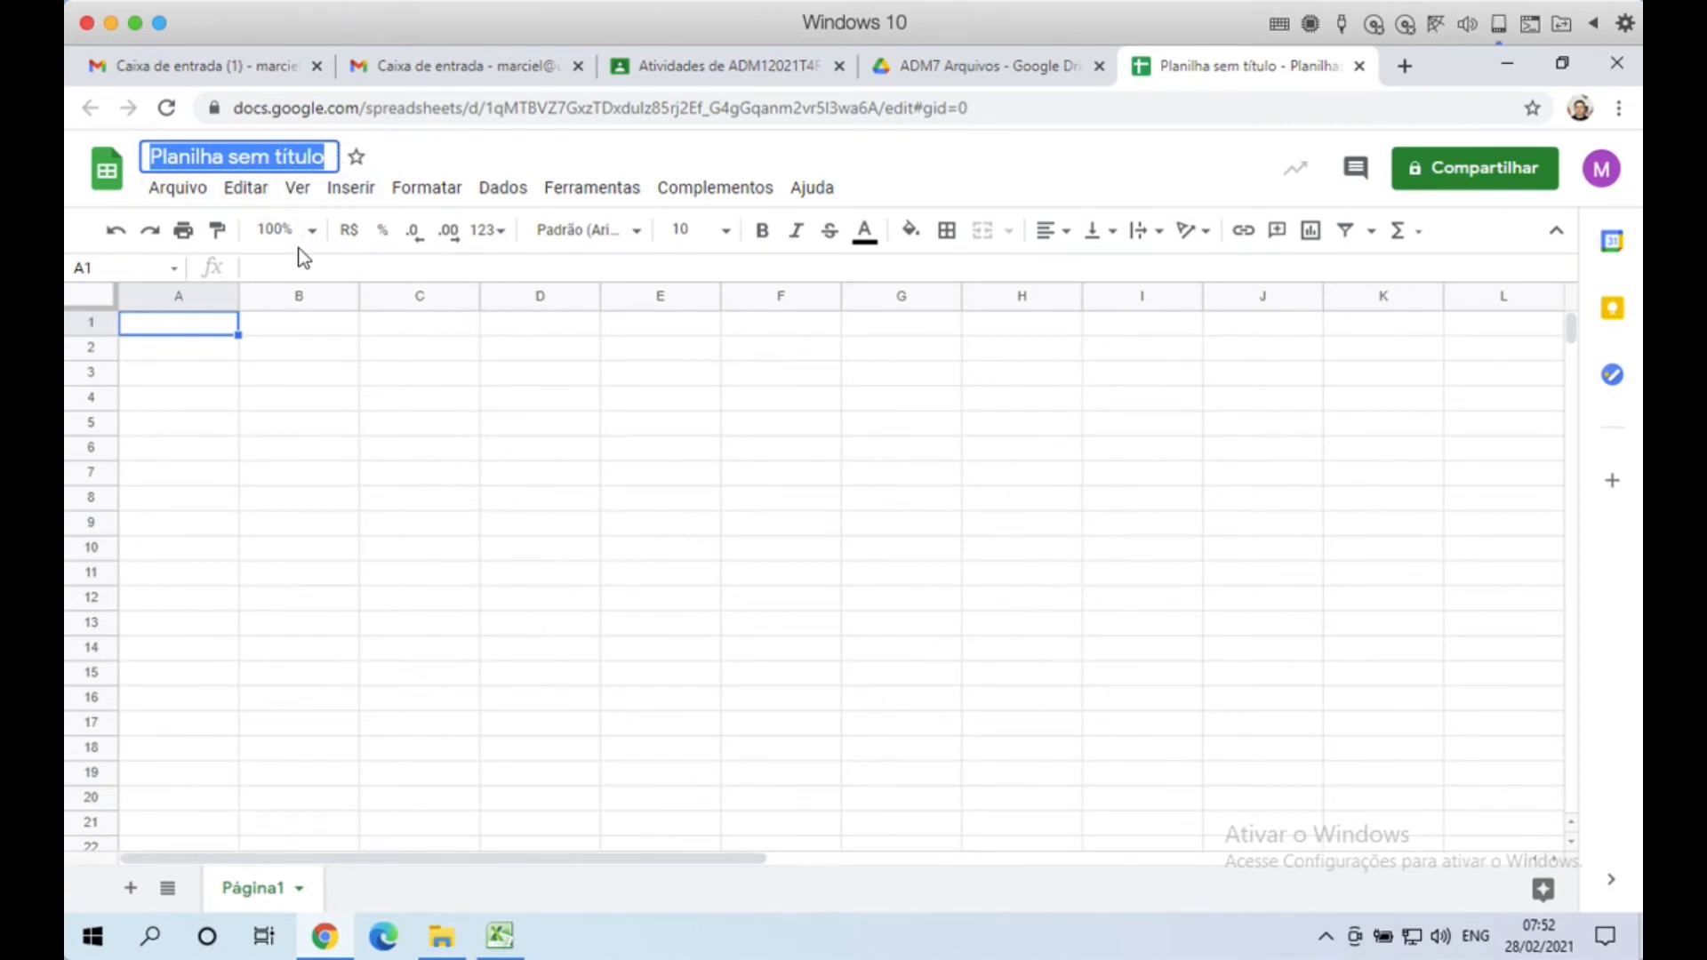
text(ADM7 )
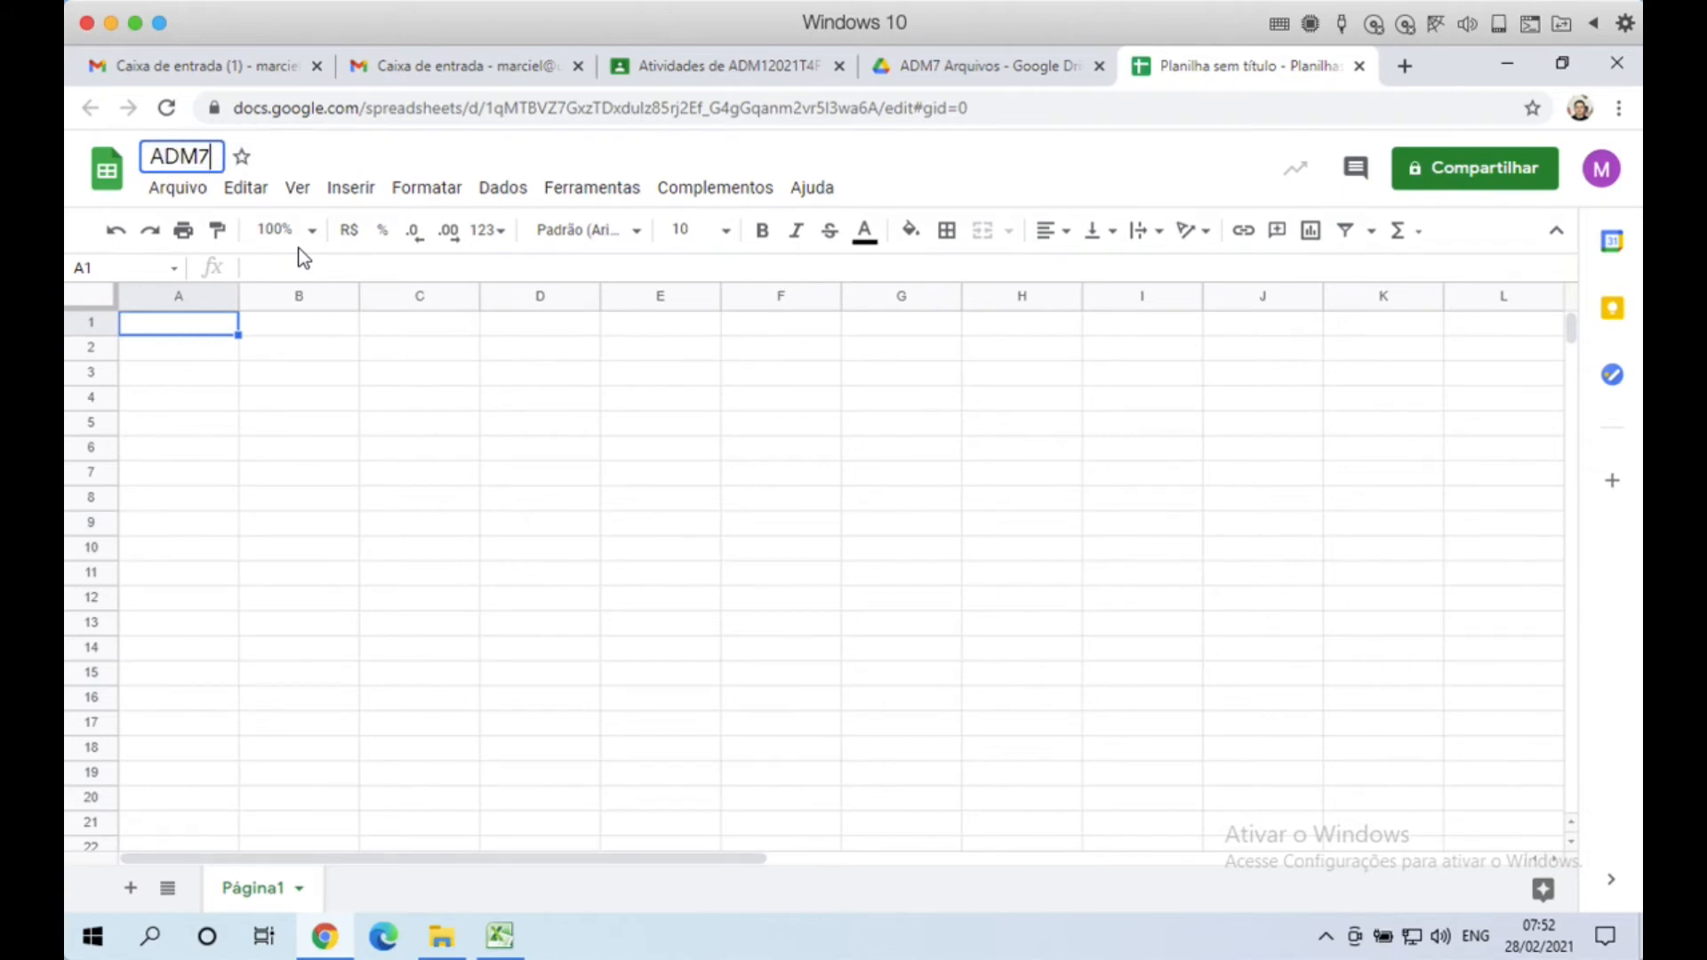
text(Planilha d)
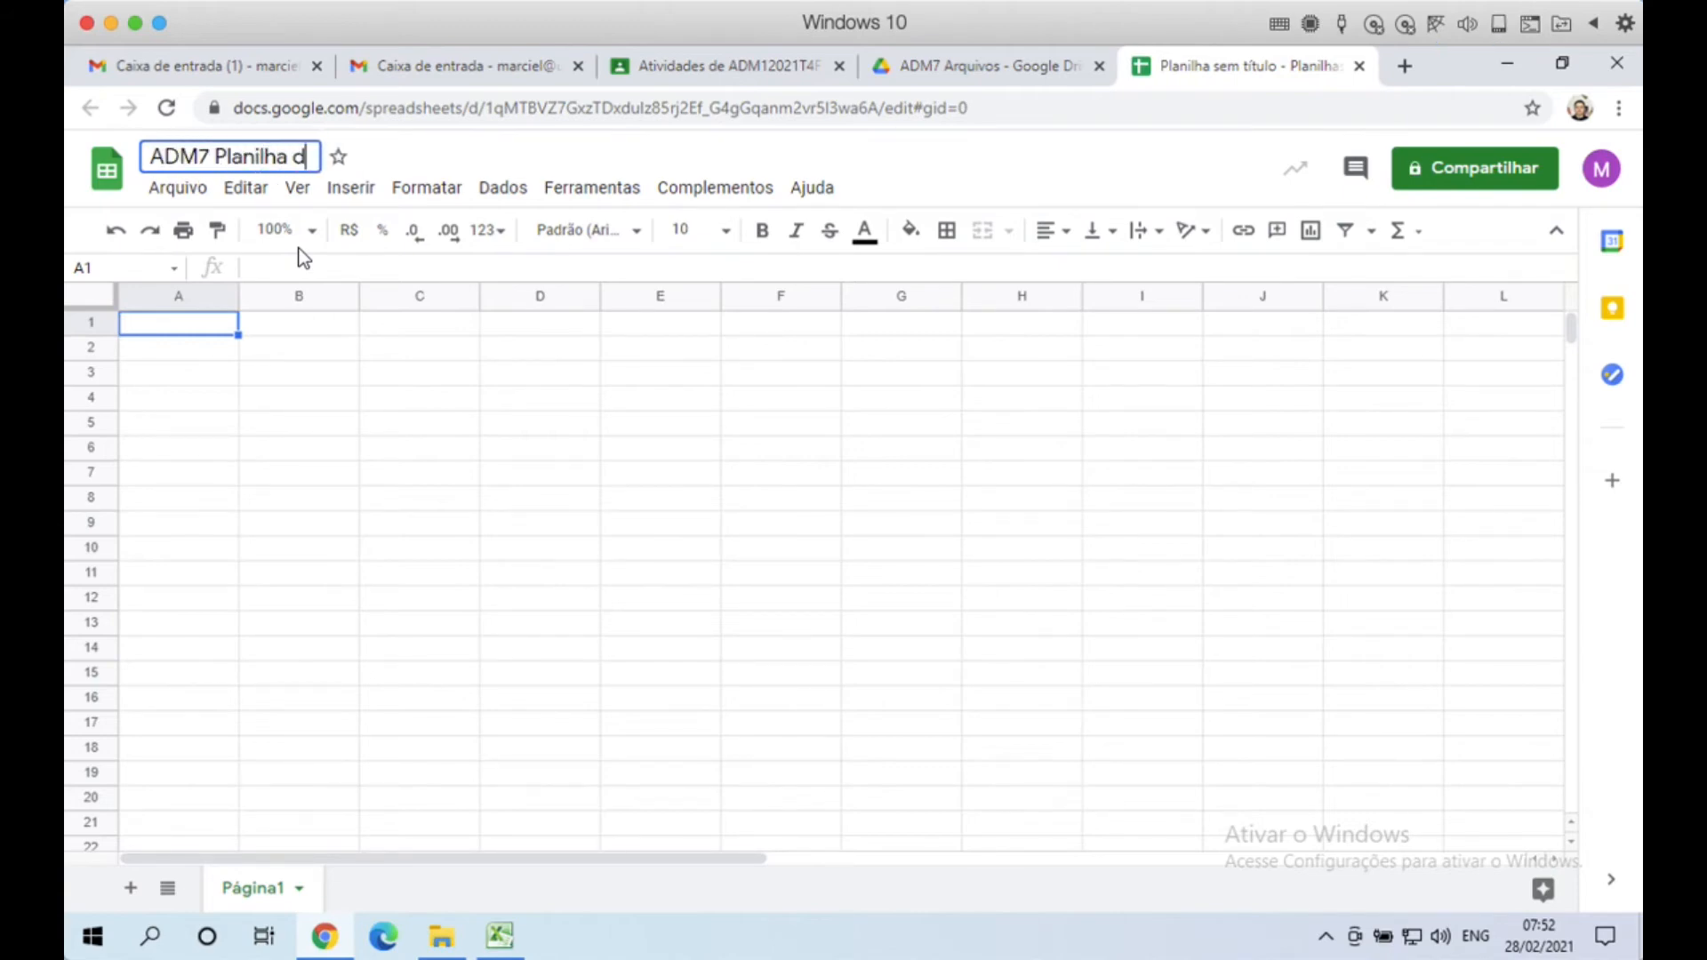
text(e Vendas - M)
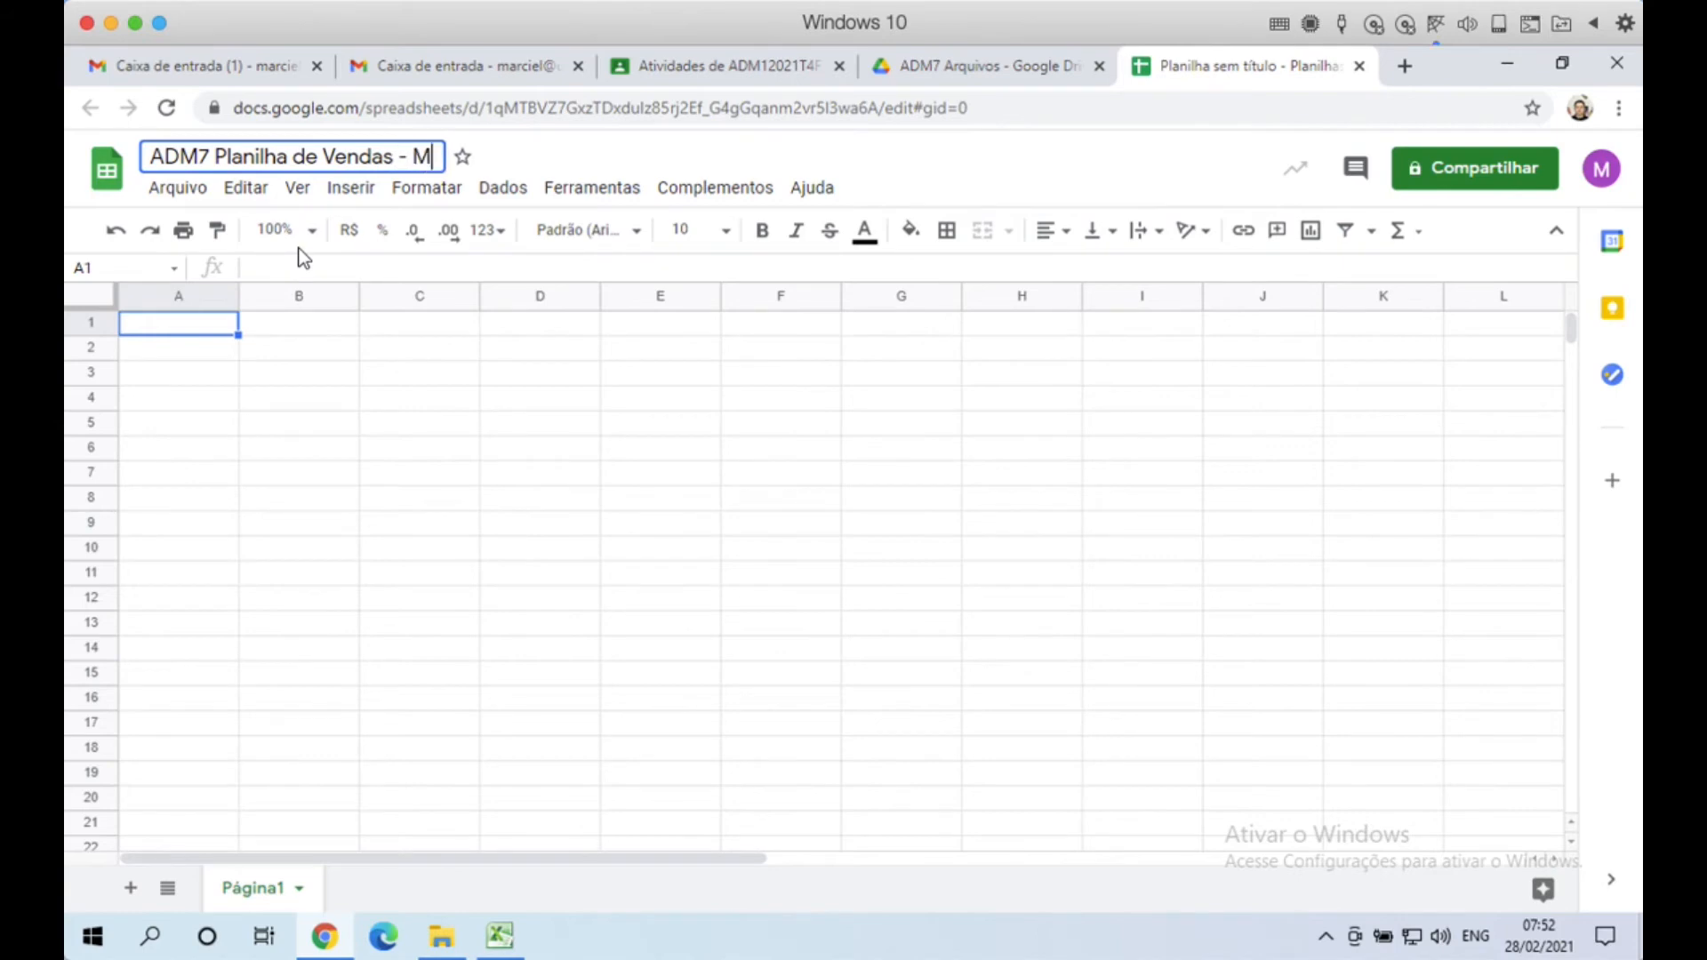
text(arciel)
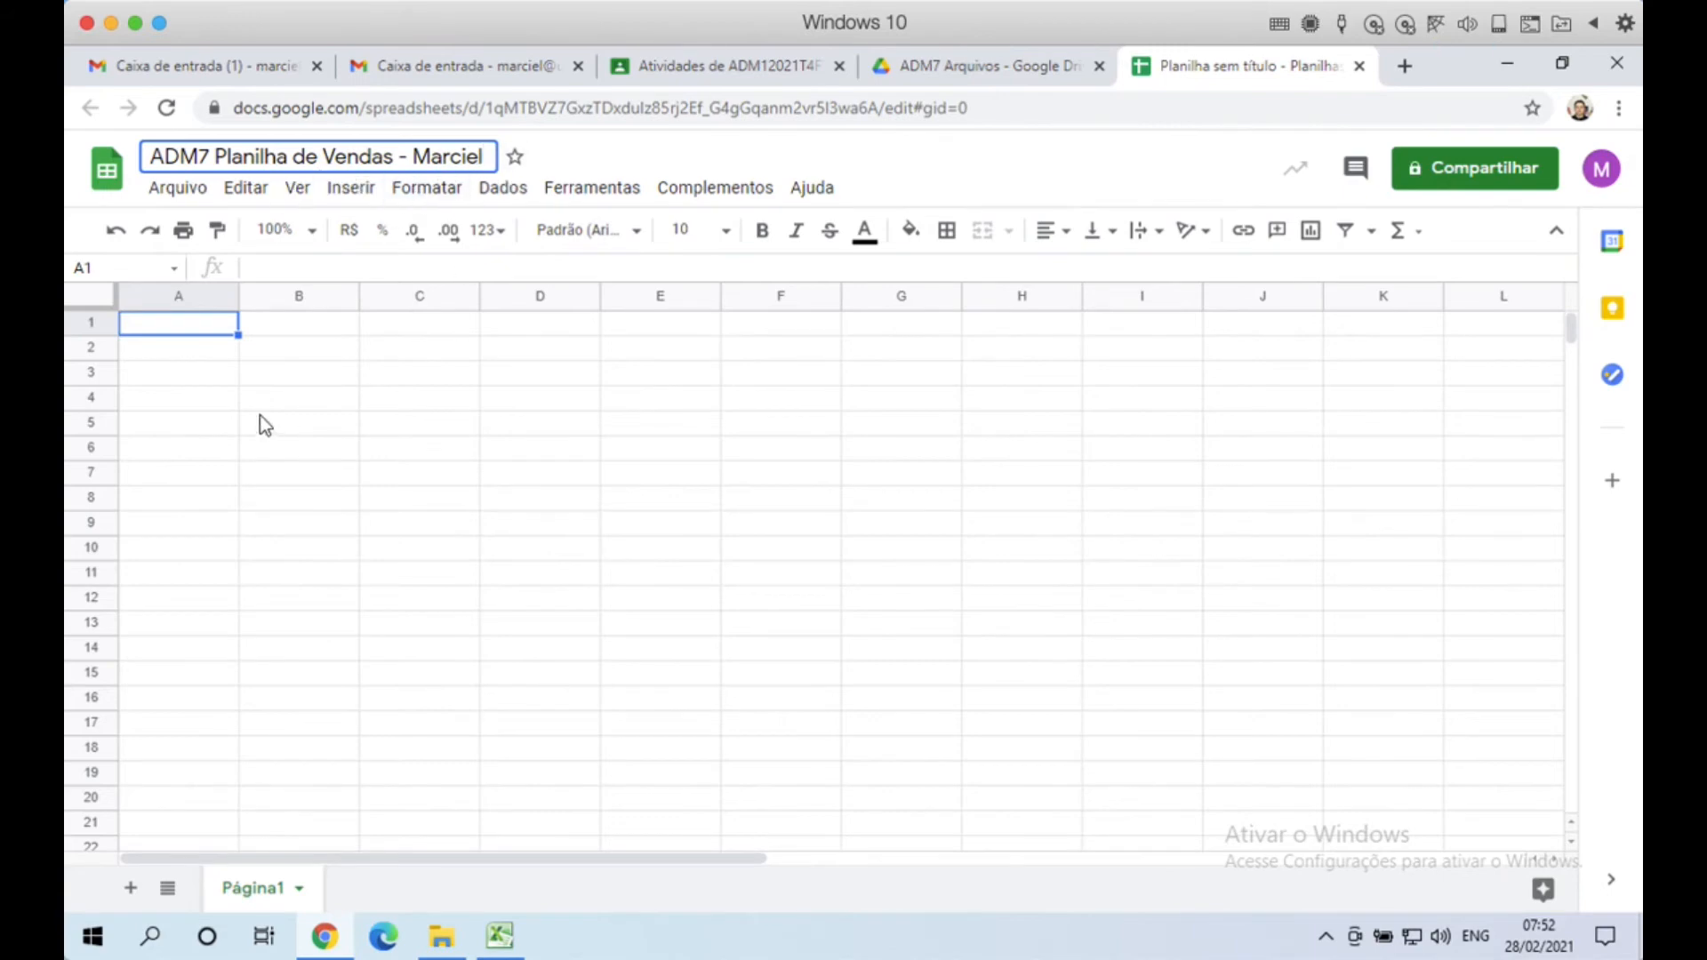
click(440, 350)
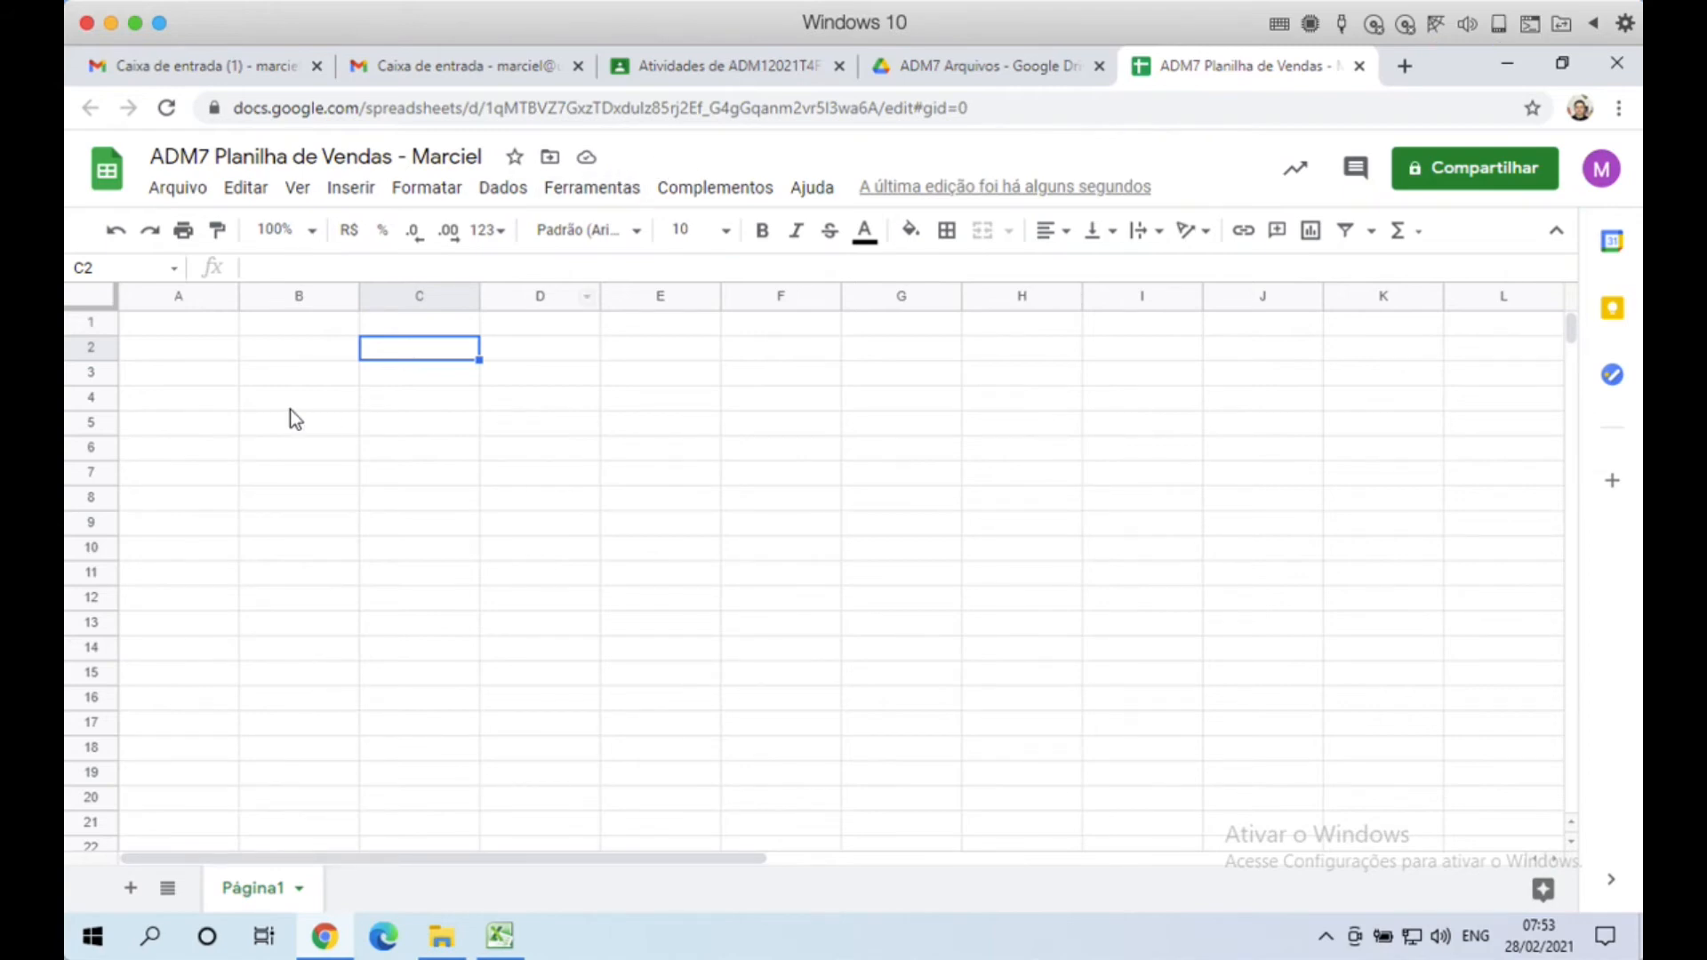
Step: Enter the test value 100 in cell A2
click(214, 330)
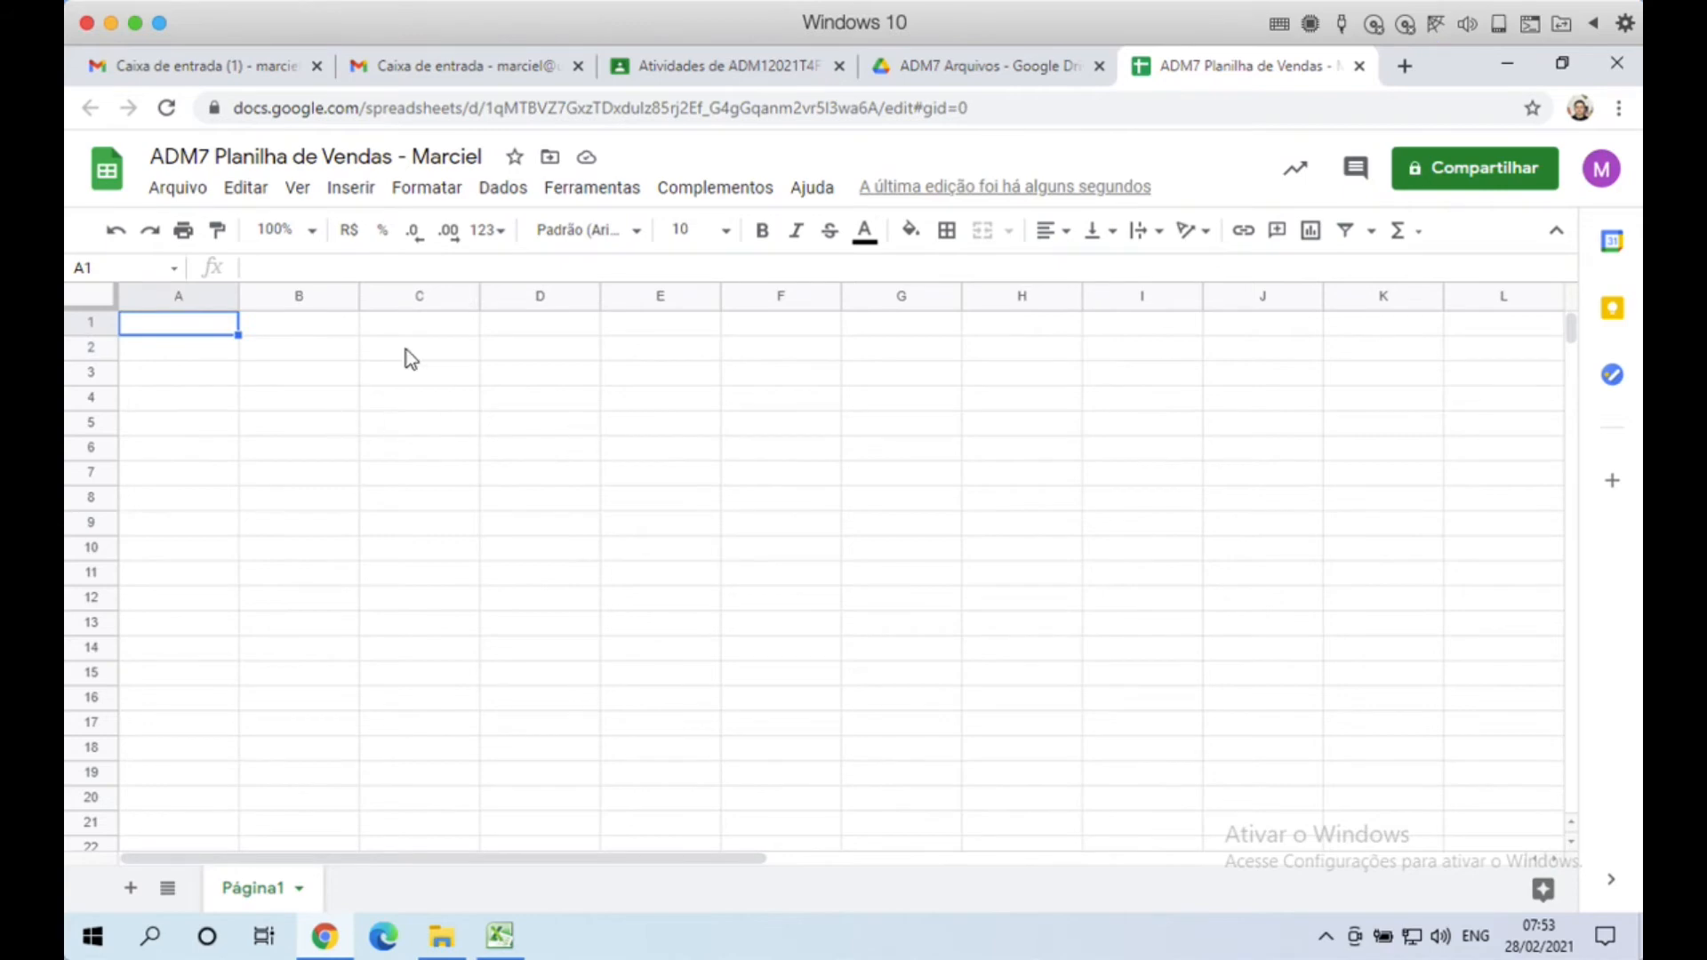
click(195, 354)
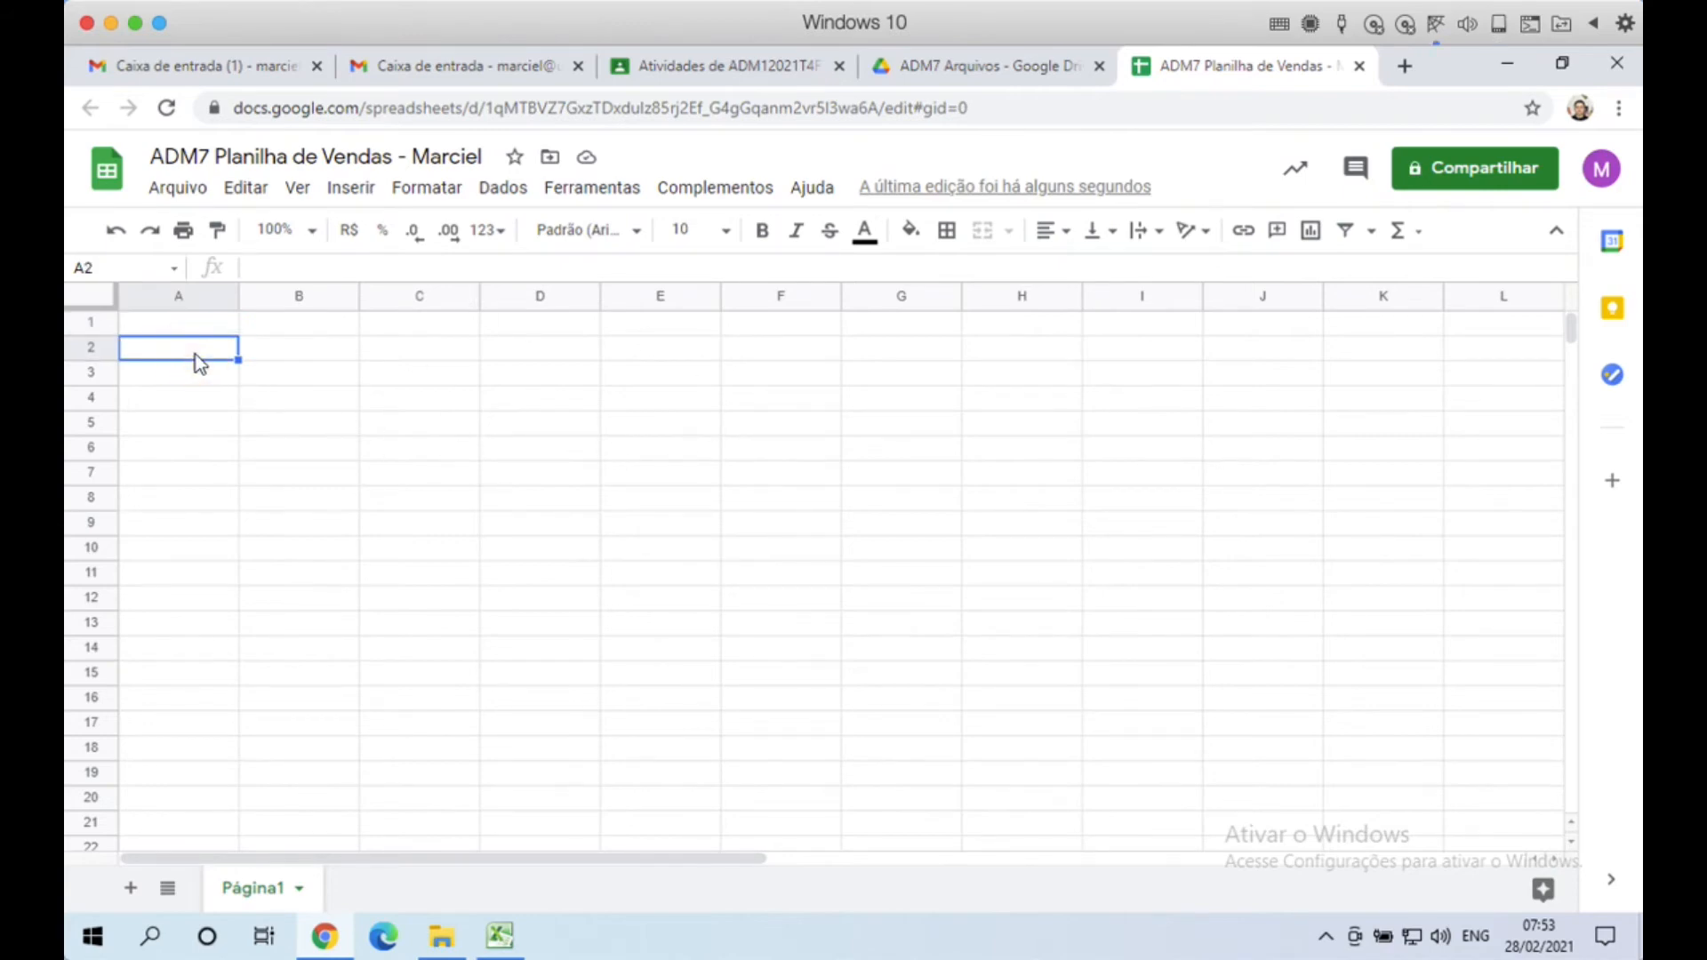
text(100)
key(Tab)
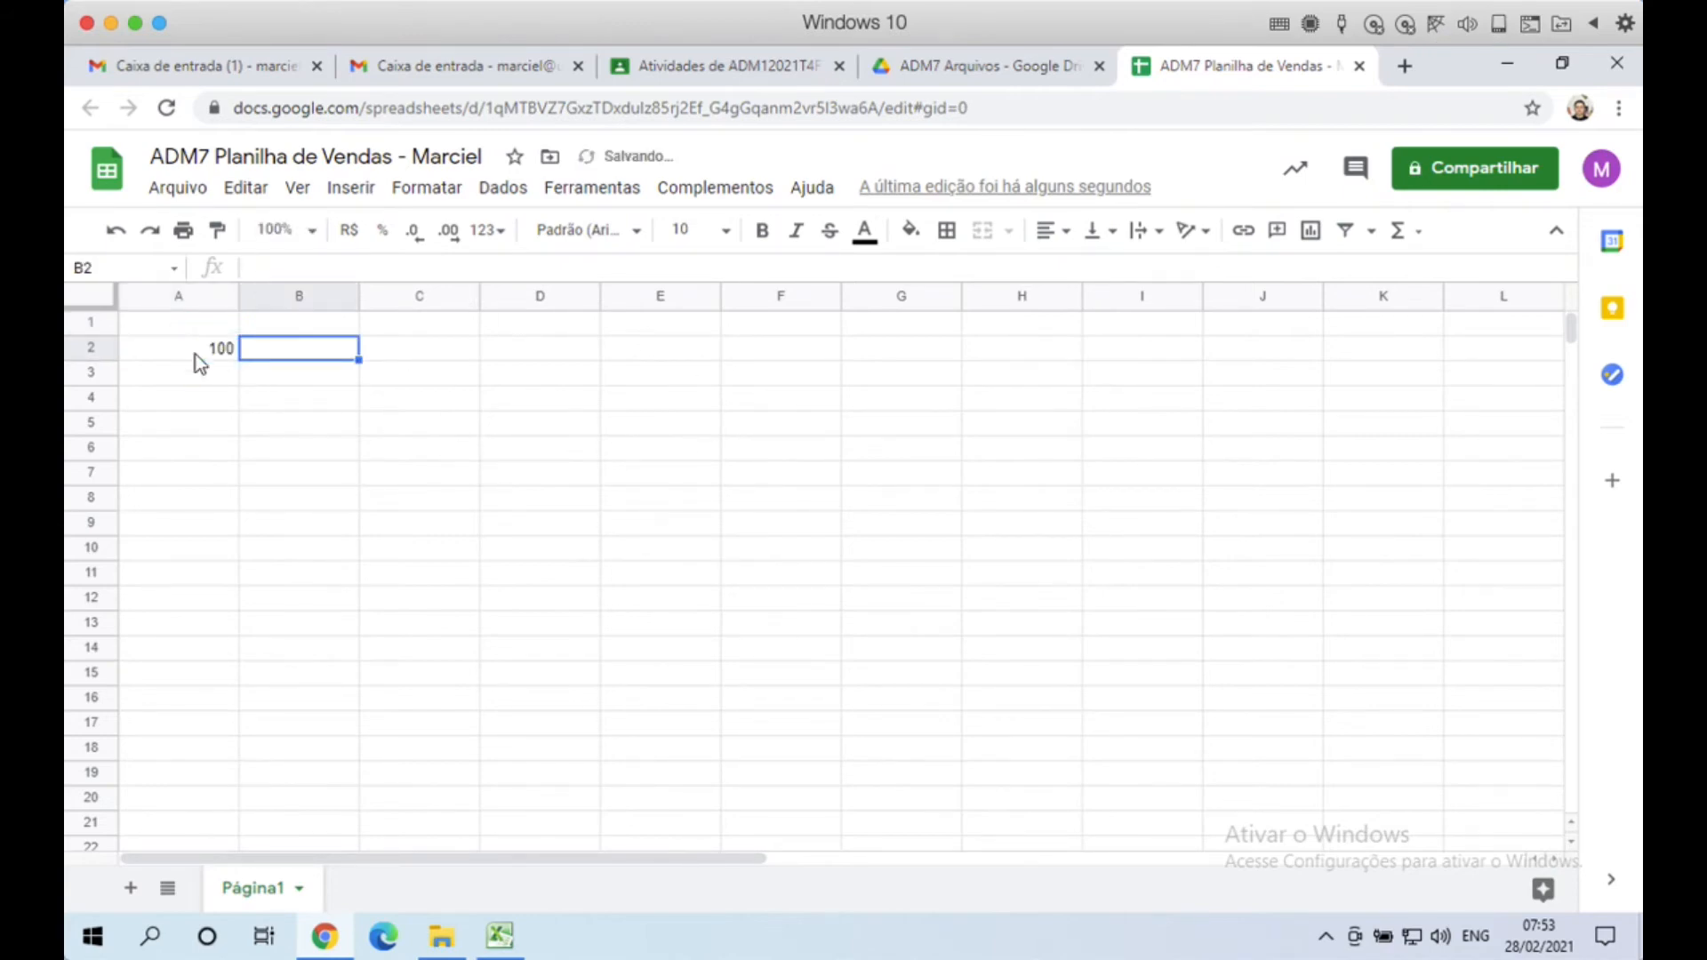
text(Teste)
key(Return)
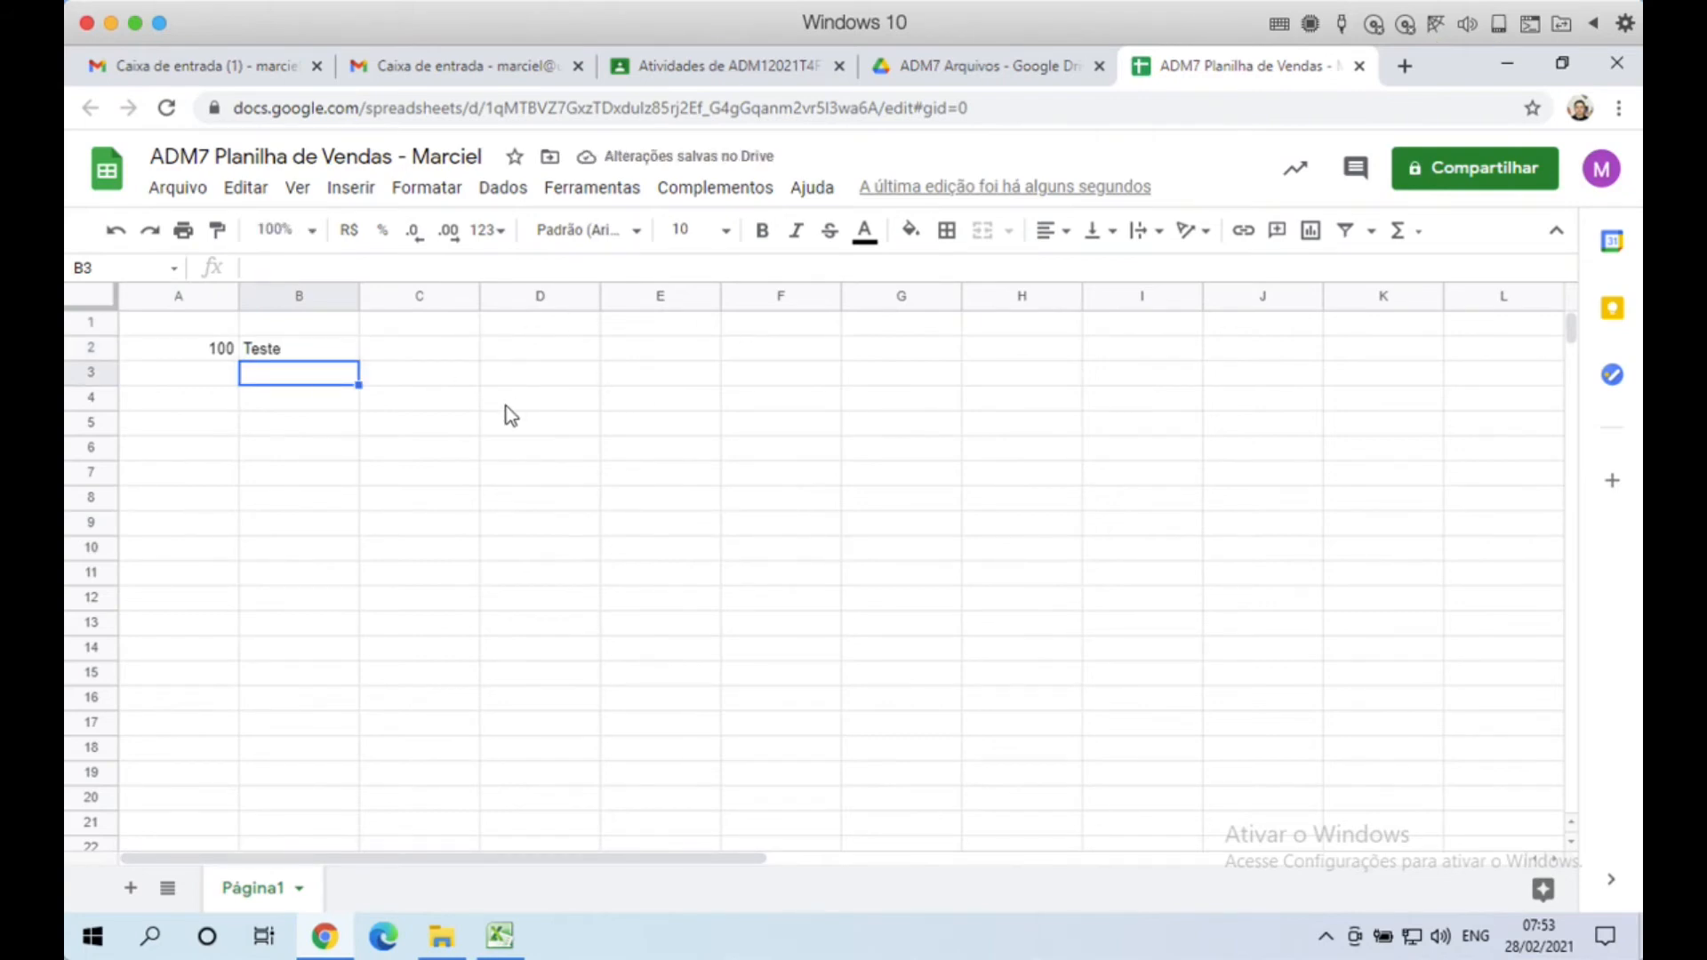
drag(204, 350, 288, 356)
key(Delete)
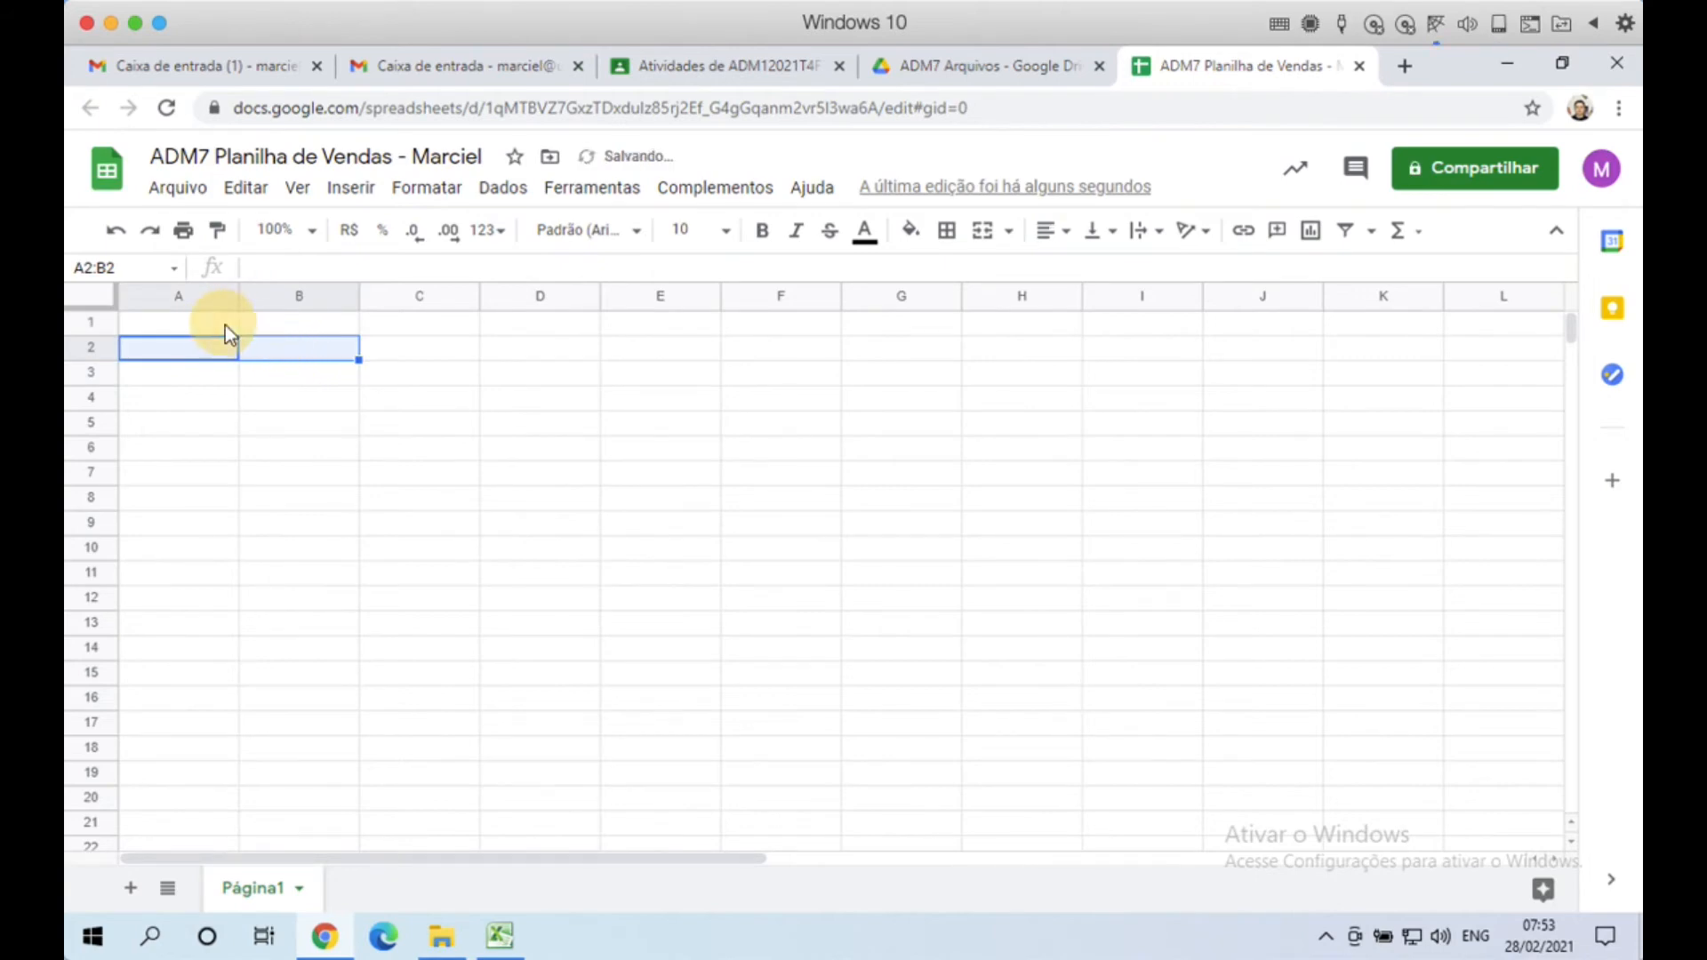
click(226, 326)
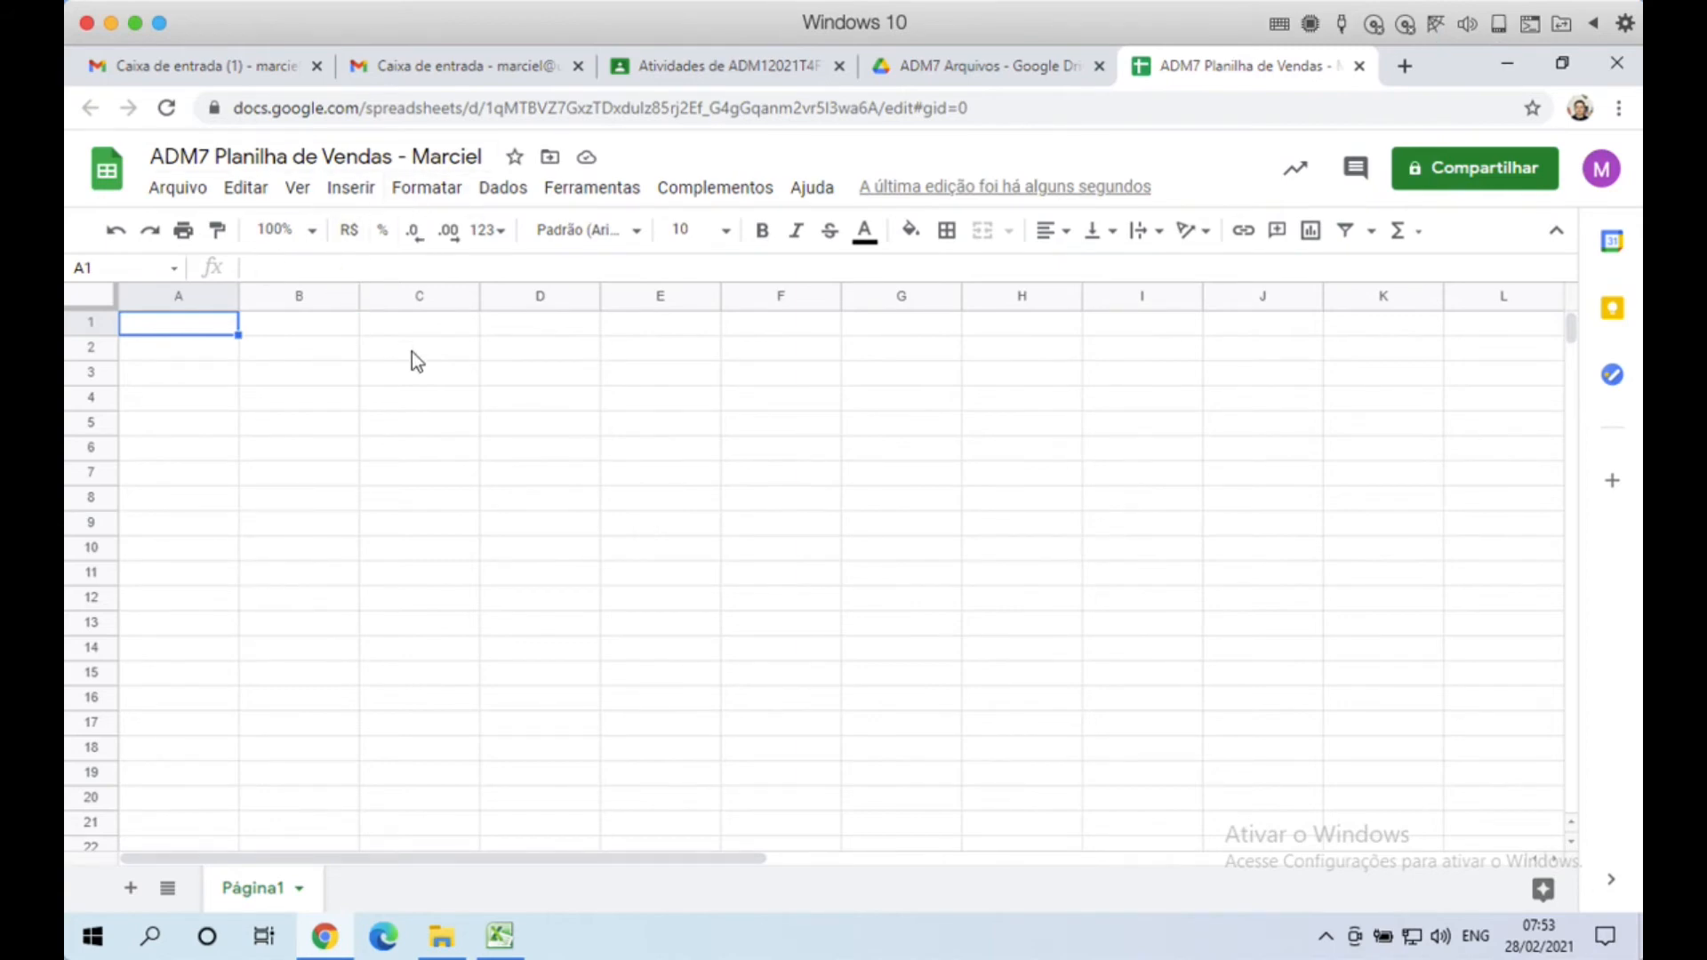
click(442, 936)
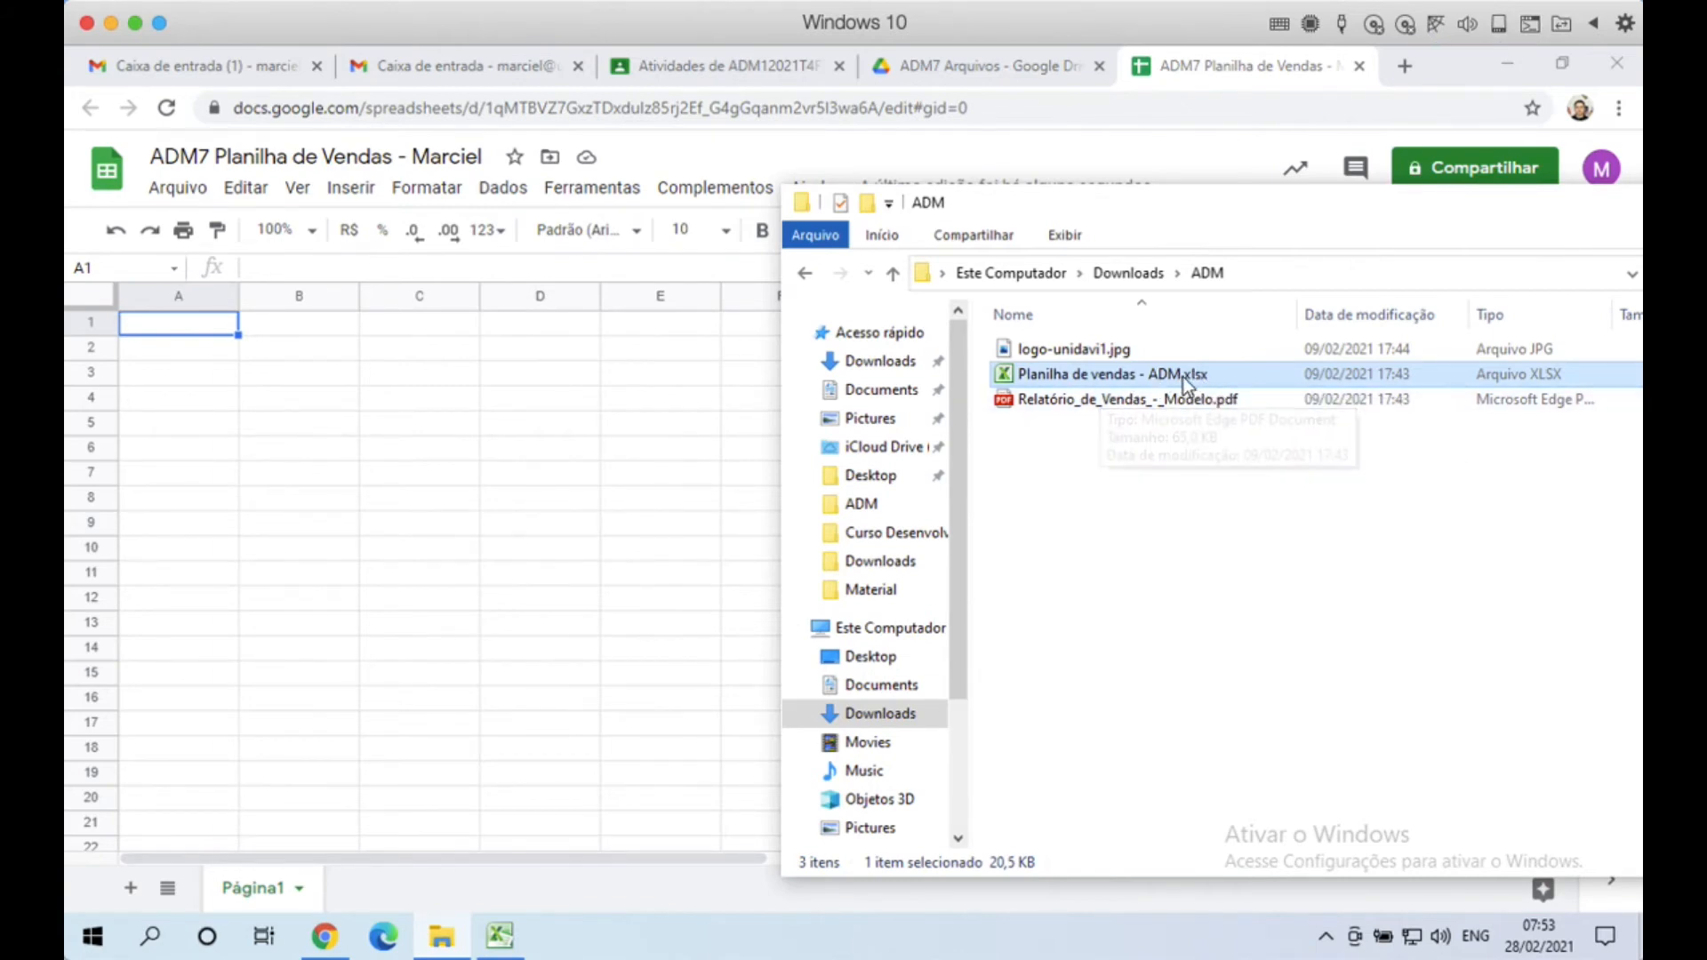
click(292, 449)
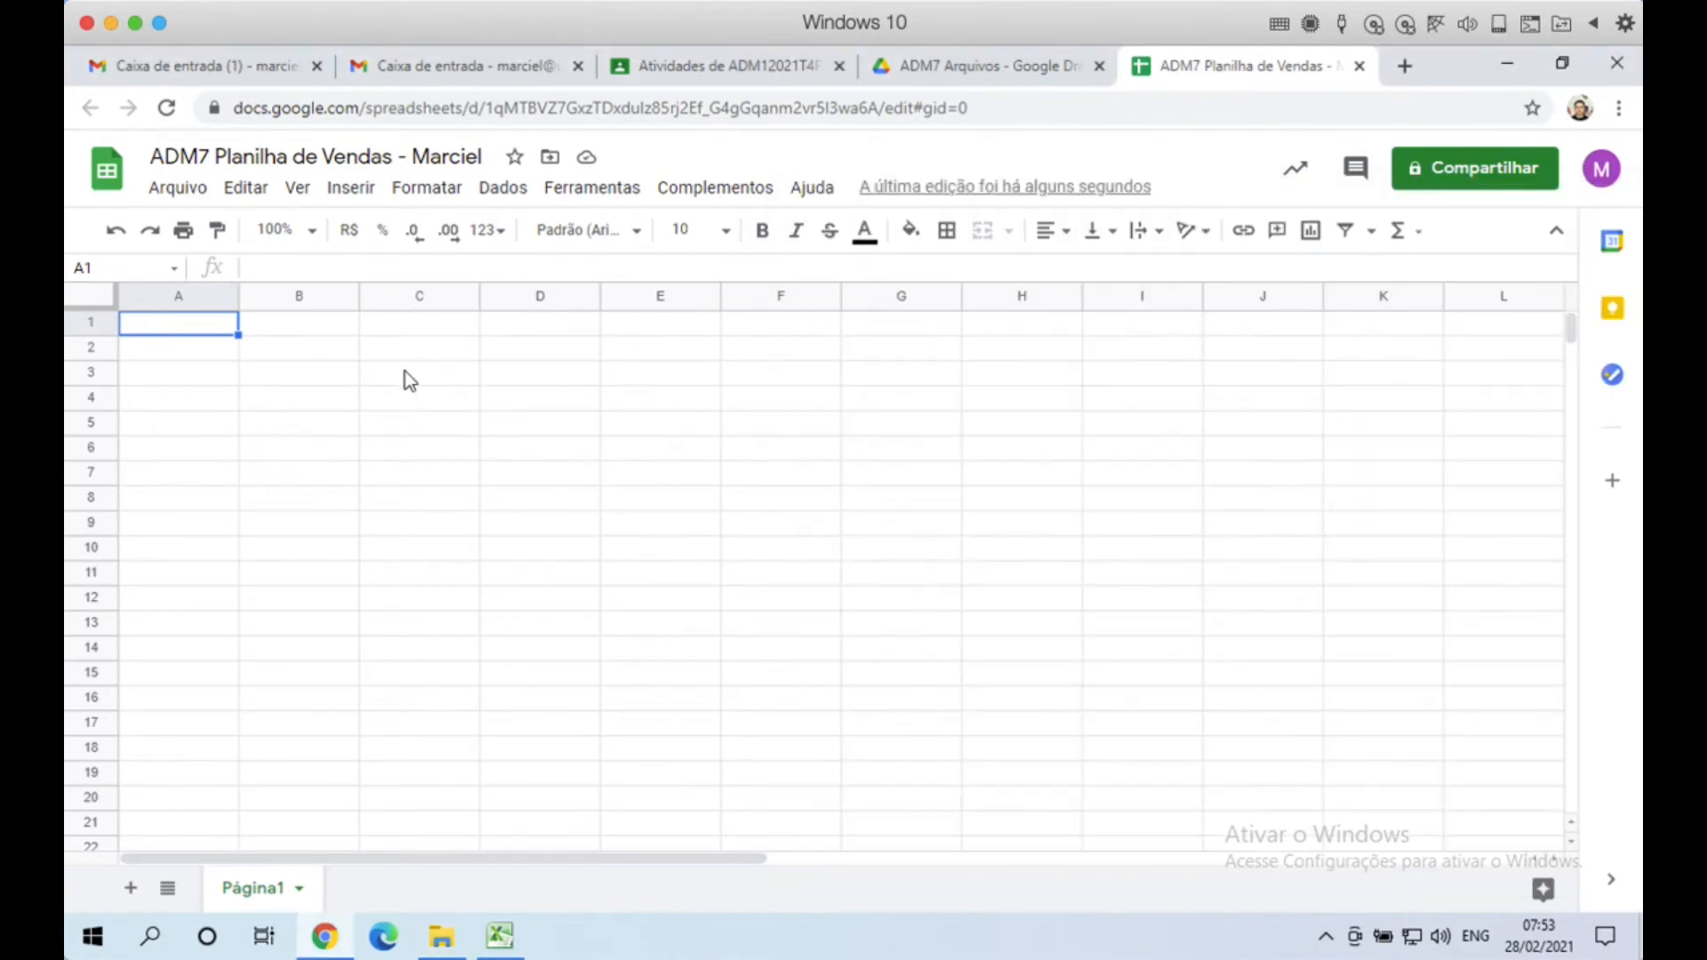
click(217, 356)
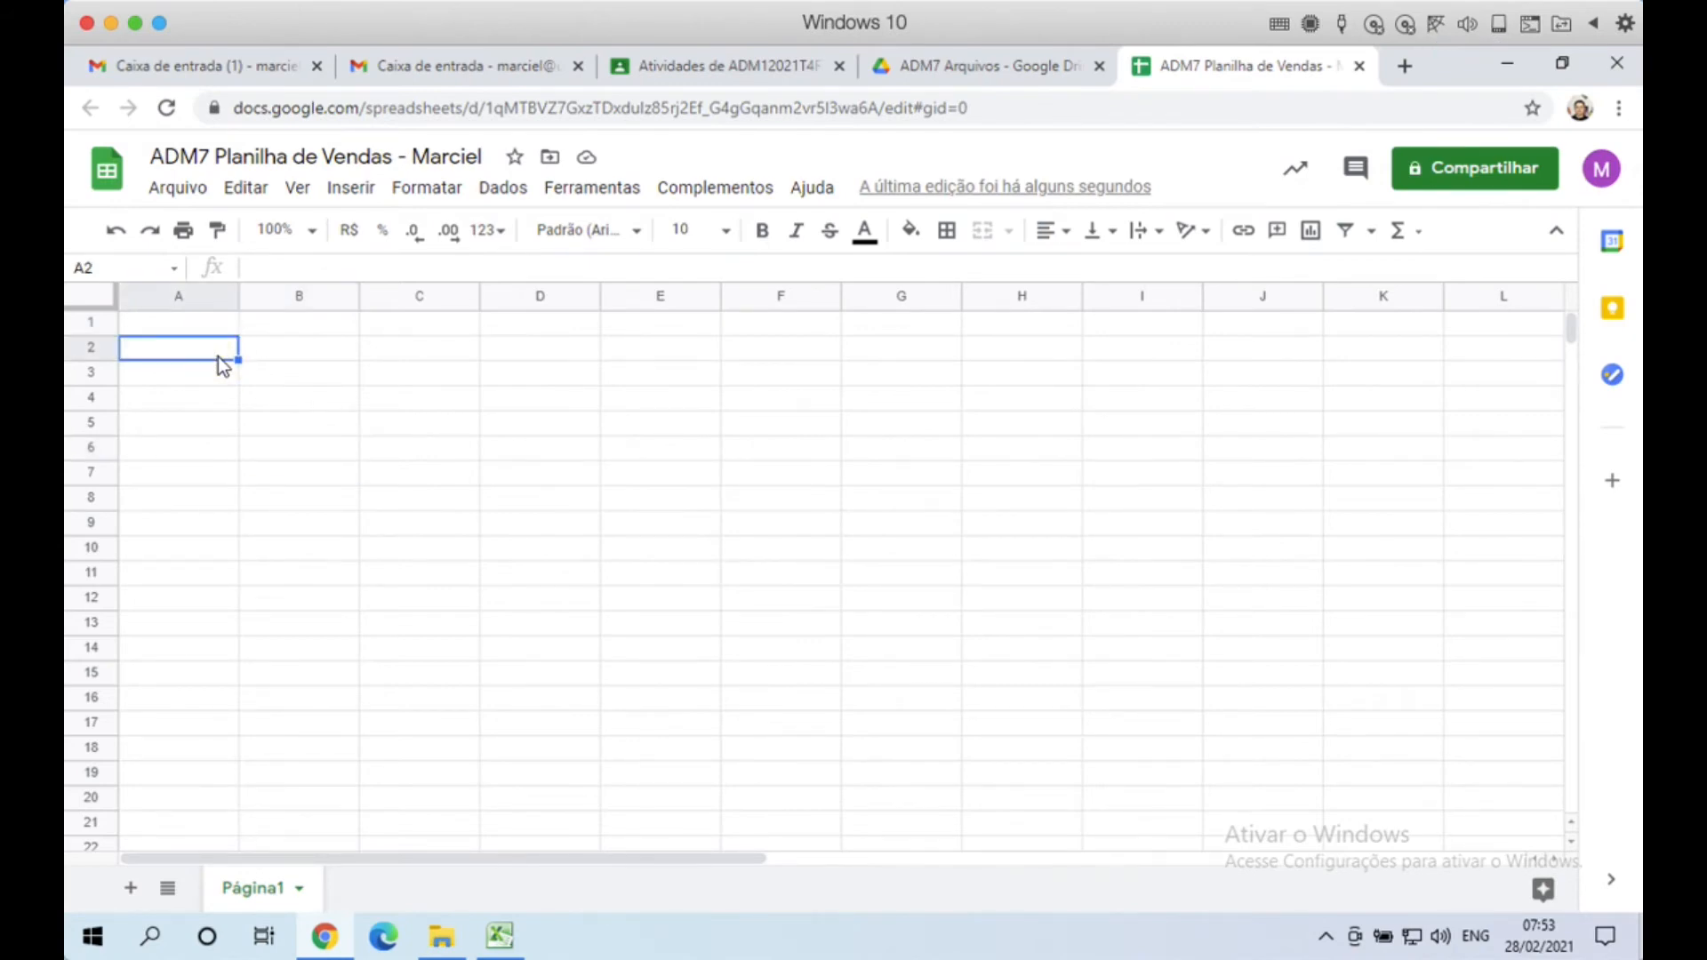
Step: Open File > Importar's upload tab and drag in Planilha de vendas - ADM.xlsx from the ADM folder
click(177, 197)
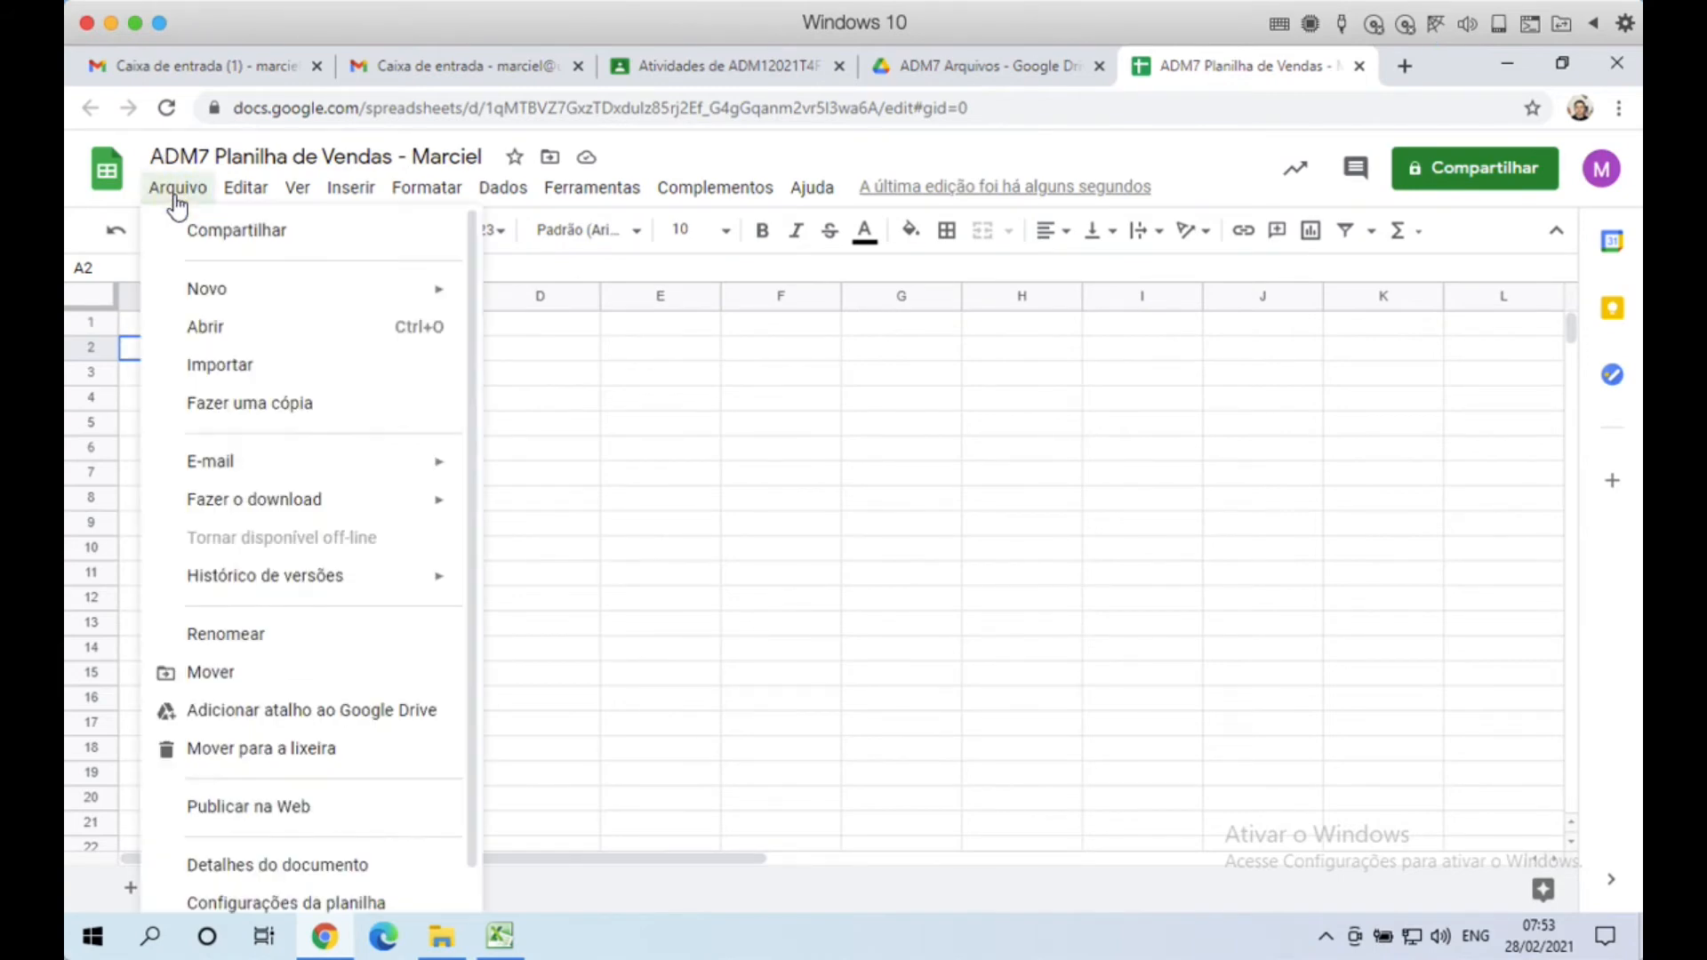
click(247, 372)
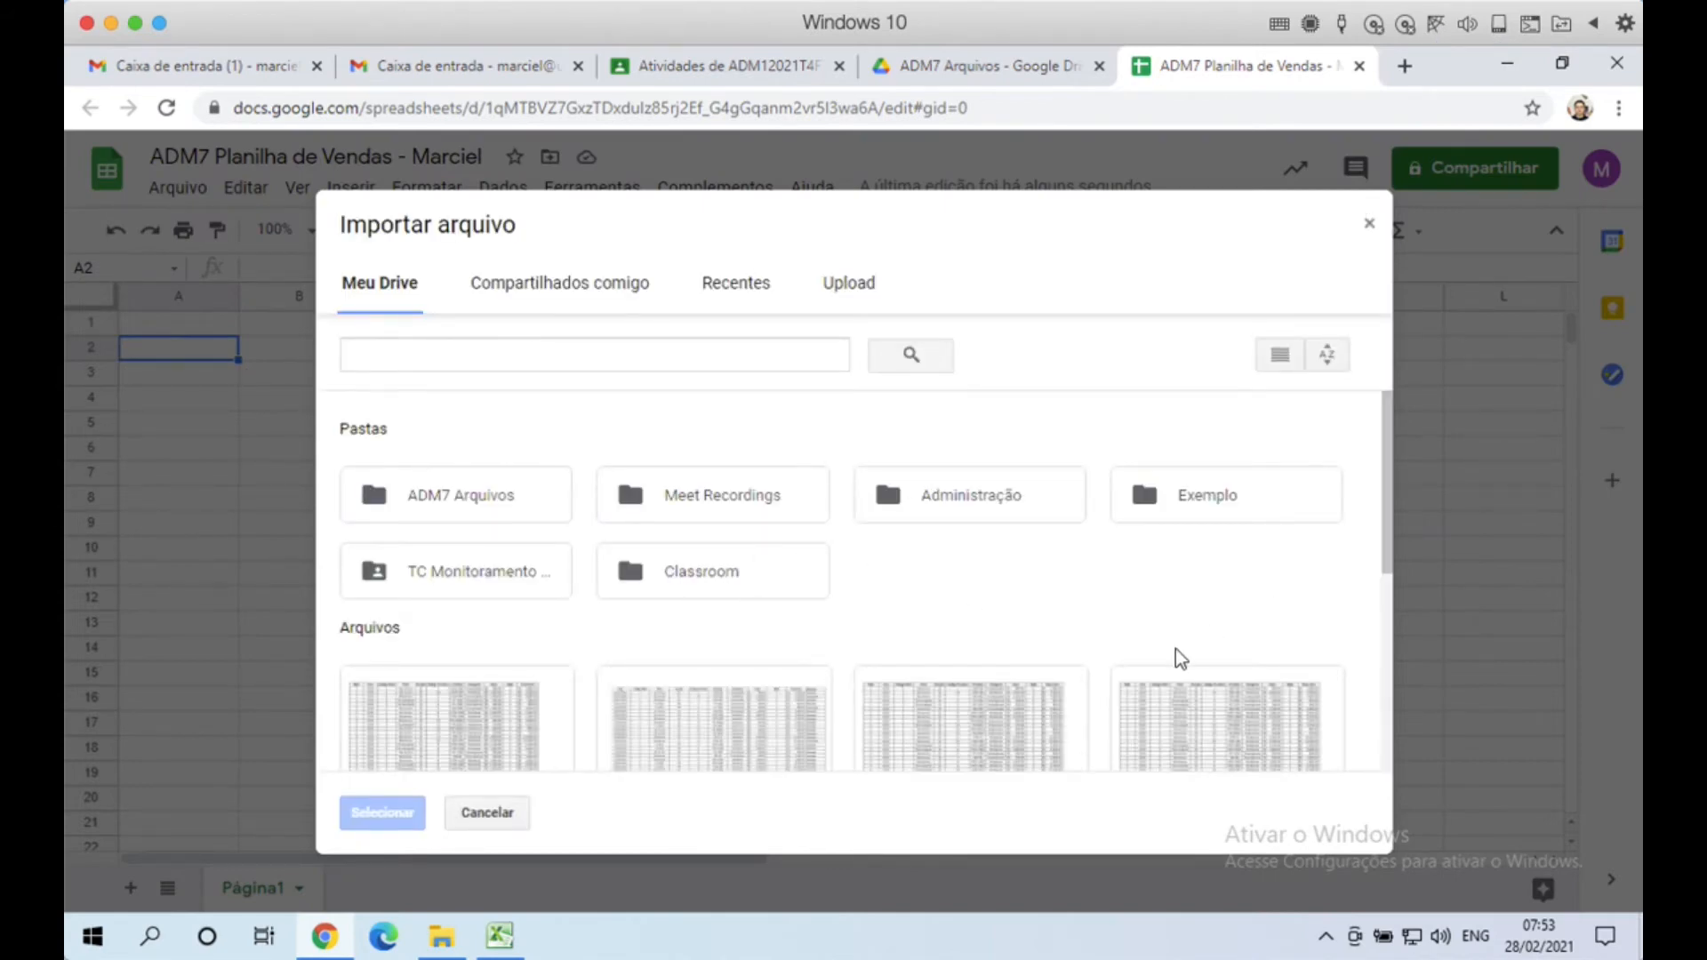
click(847, 284)
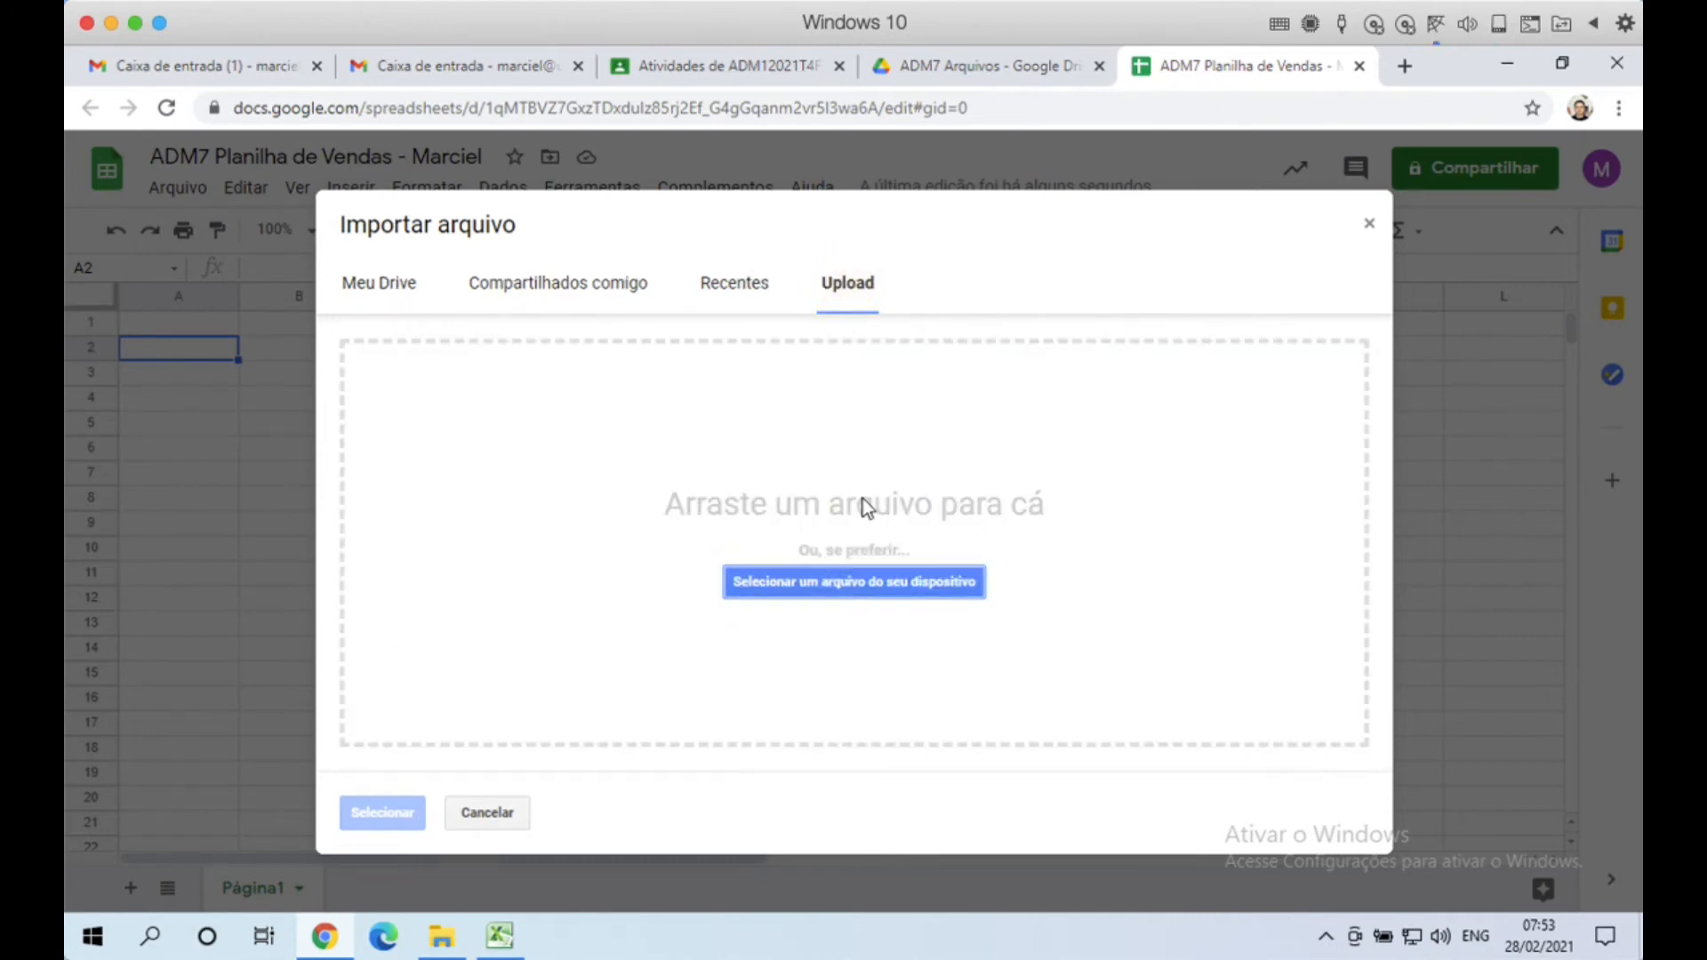
click(859, 583)
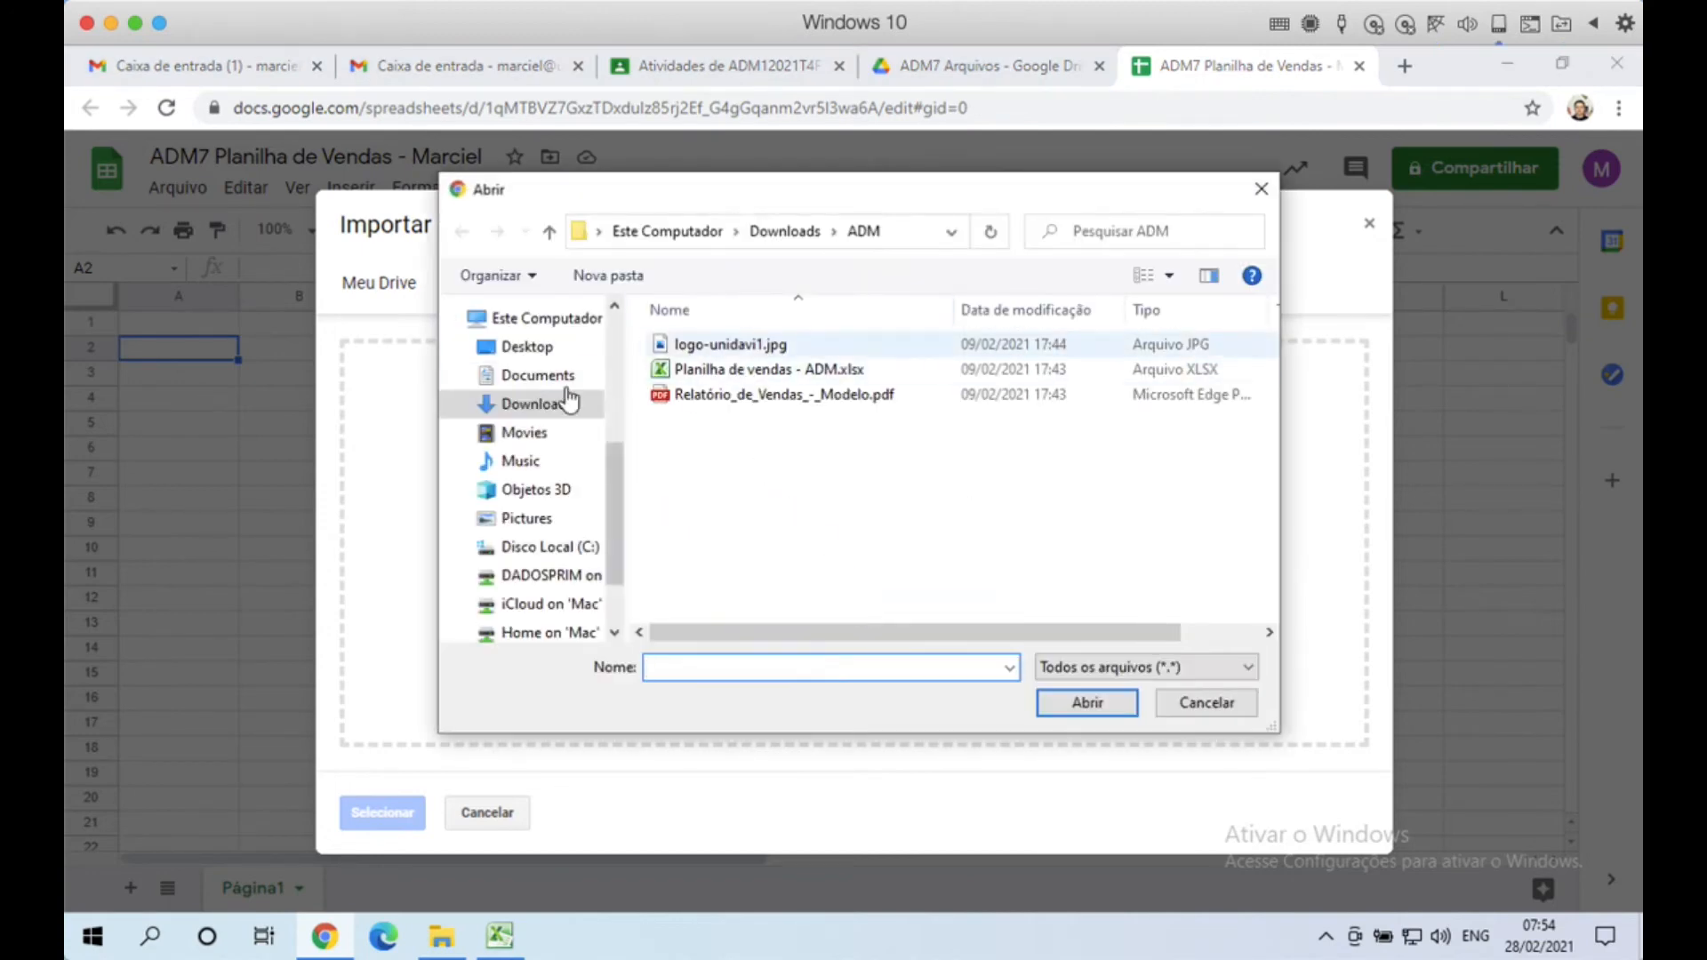
click(736, 369)
click(1219, 706)
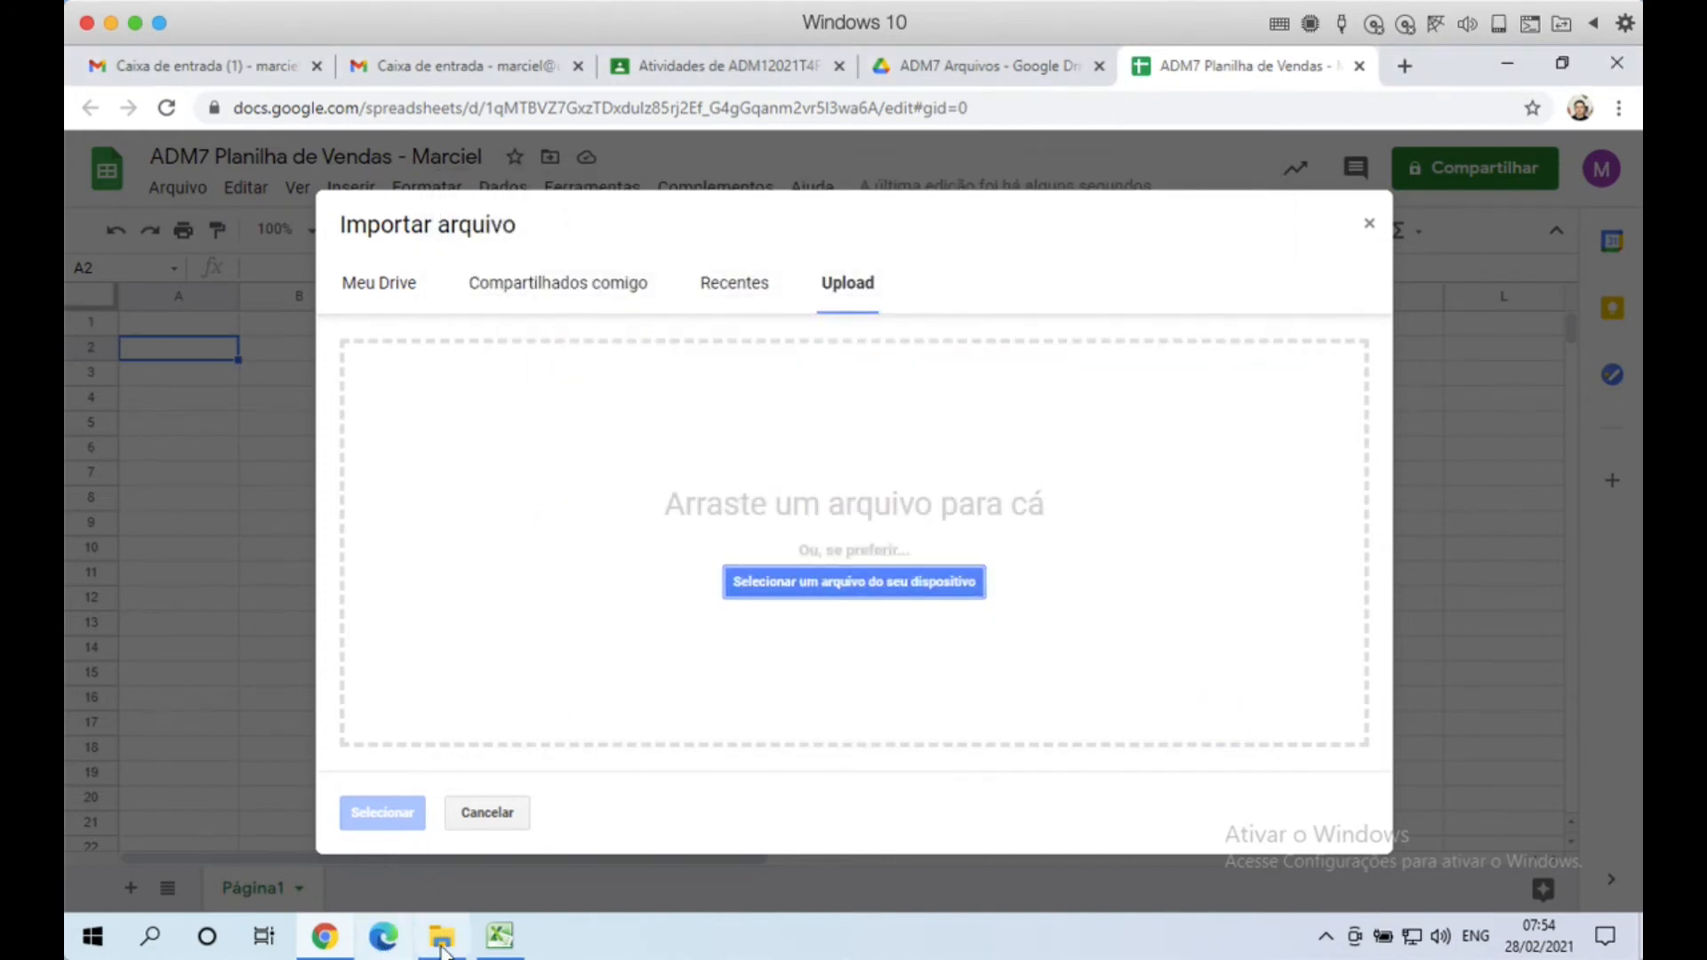
click(439, 942)
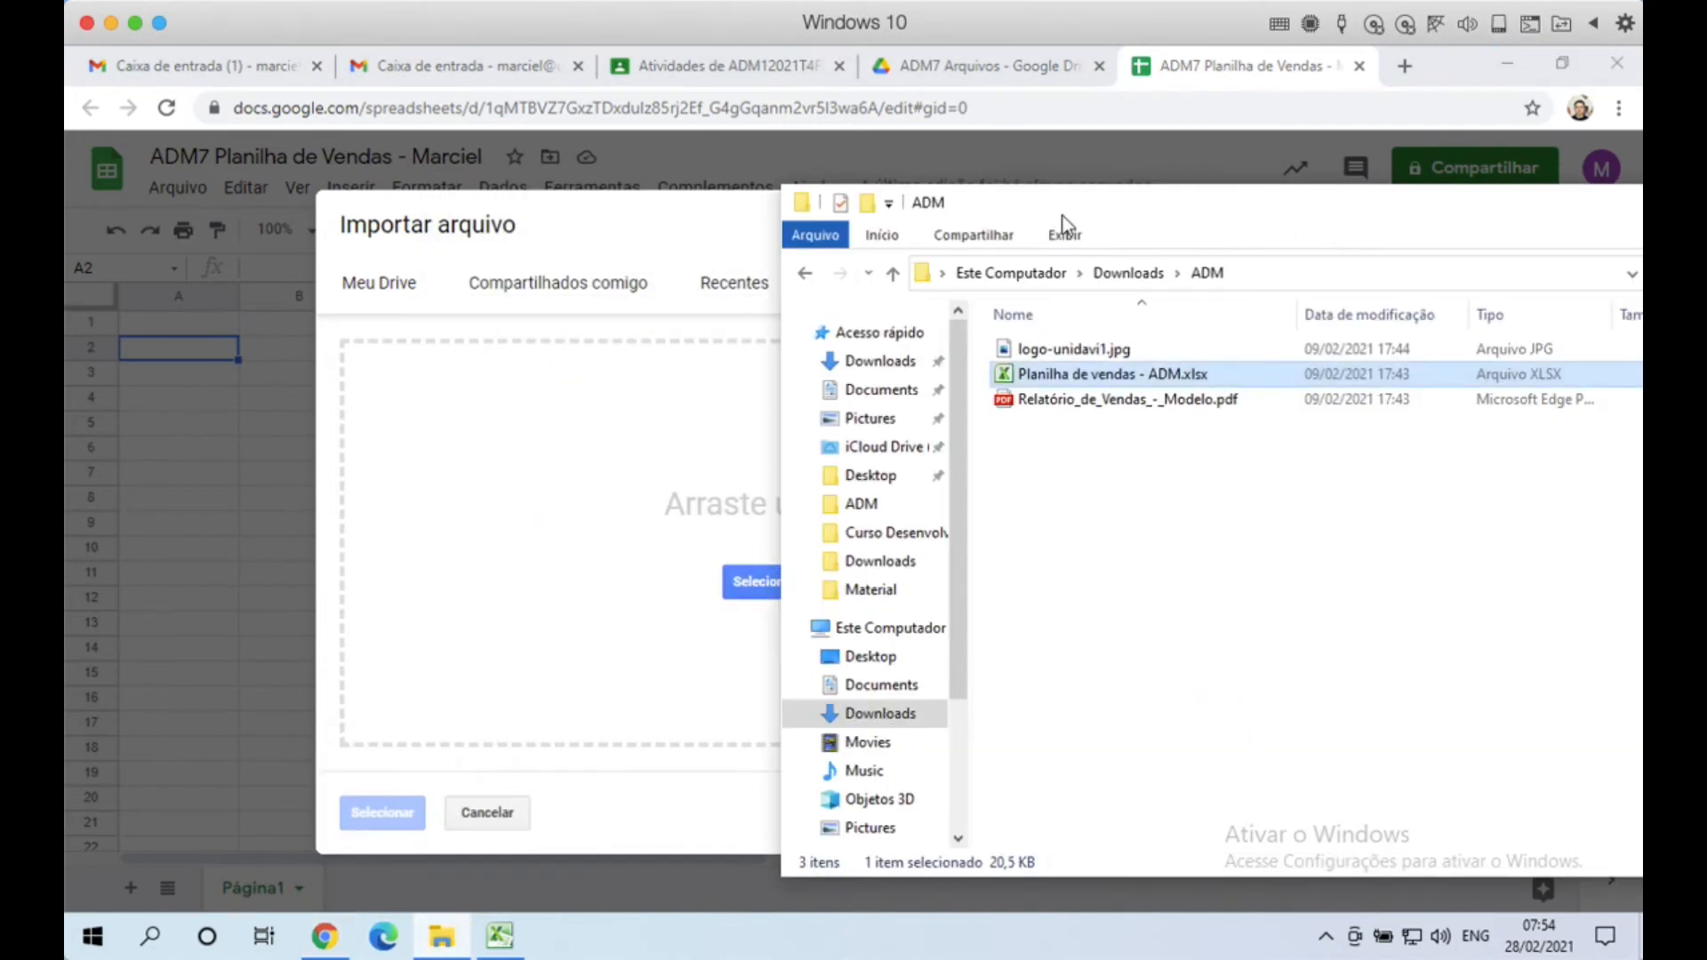
drag(1063, 207, 1147, 200)
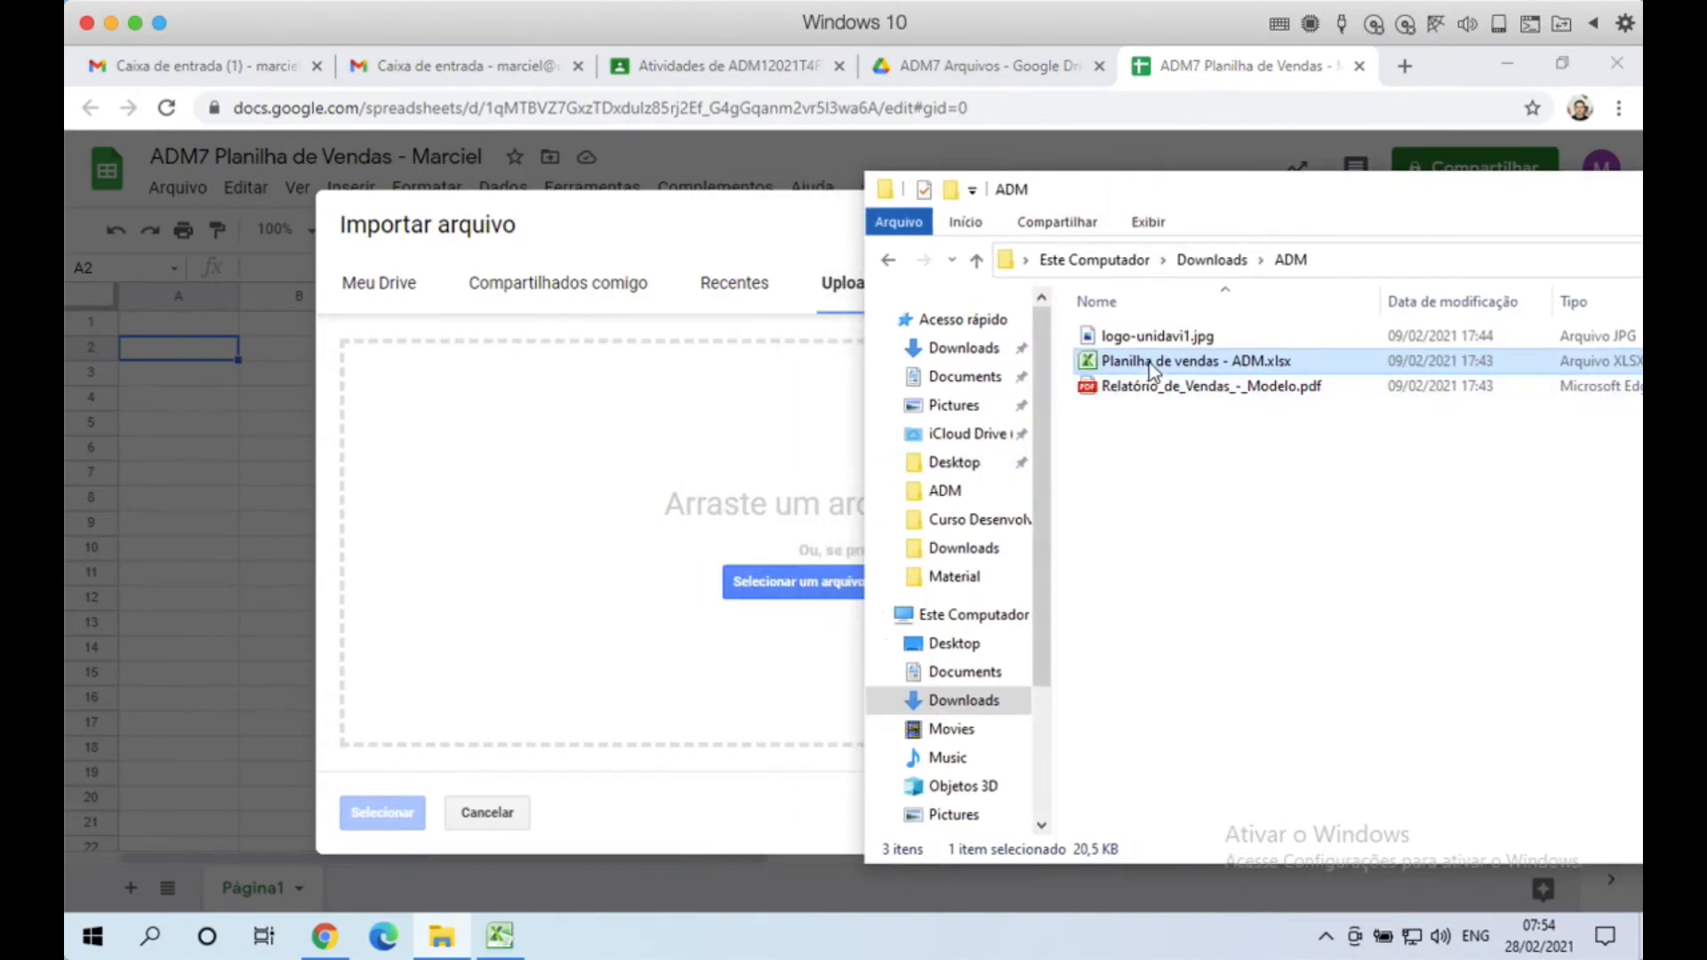
drag(1124, 367, 693, 520)
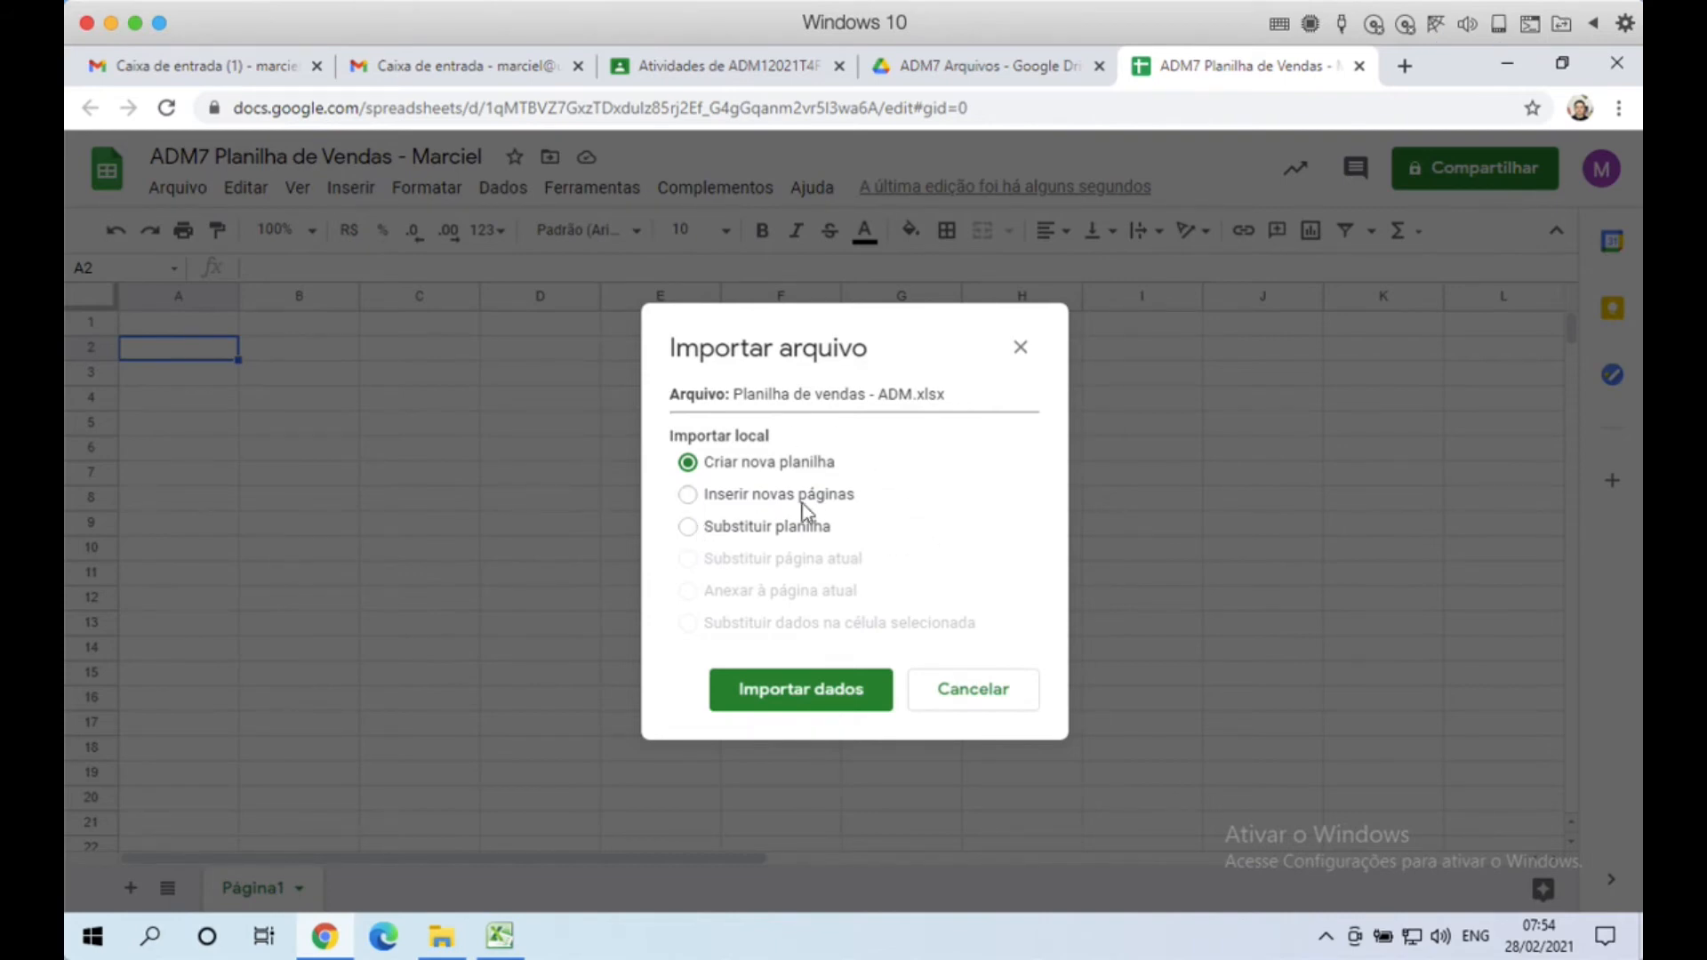
Step: Import the sales workbook using the 'Substituir planilha' option
click(984, 455)
click(693, 532)
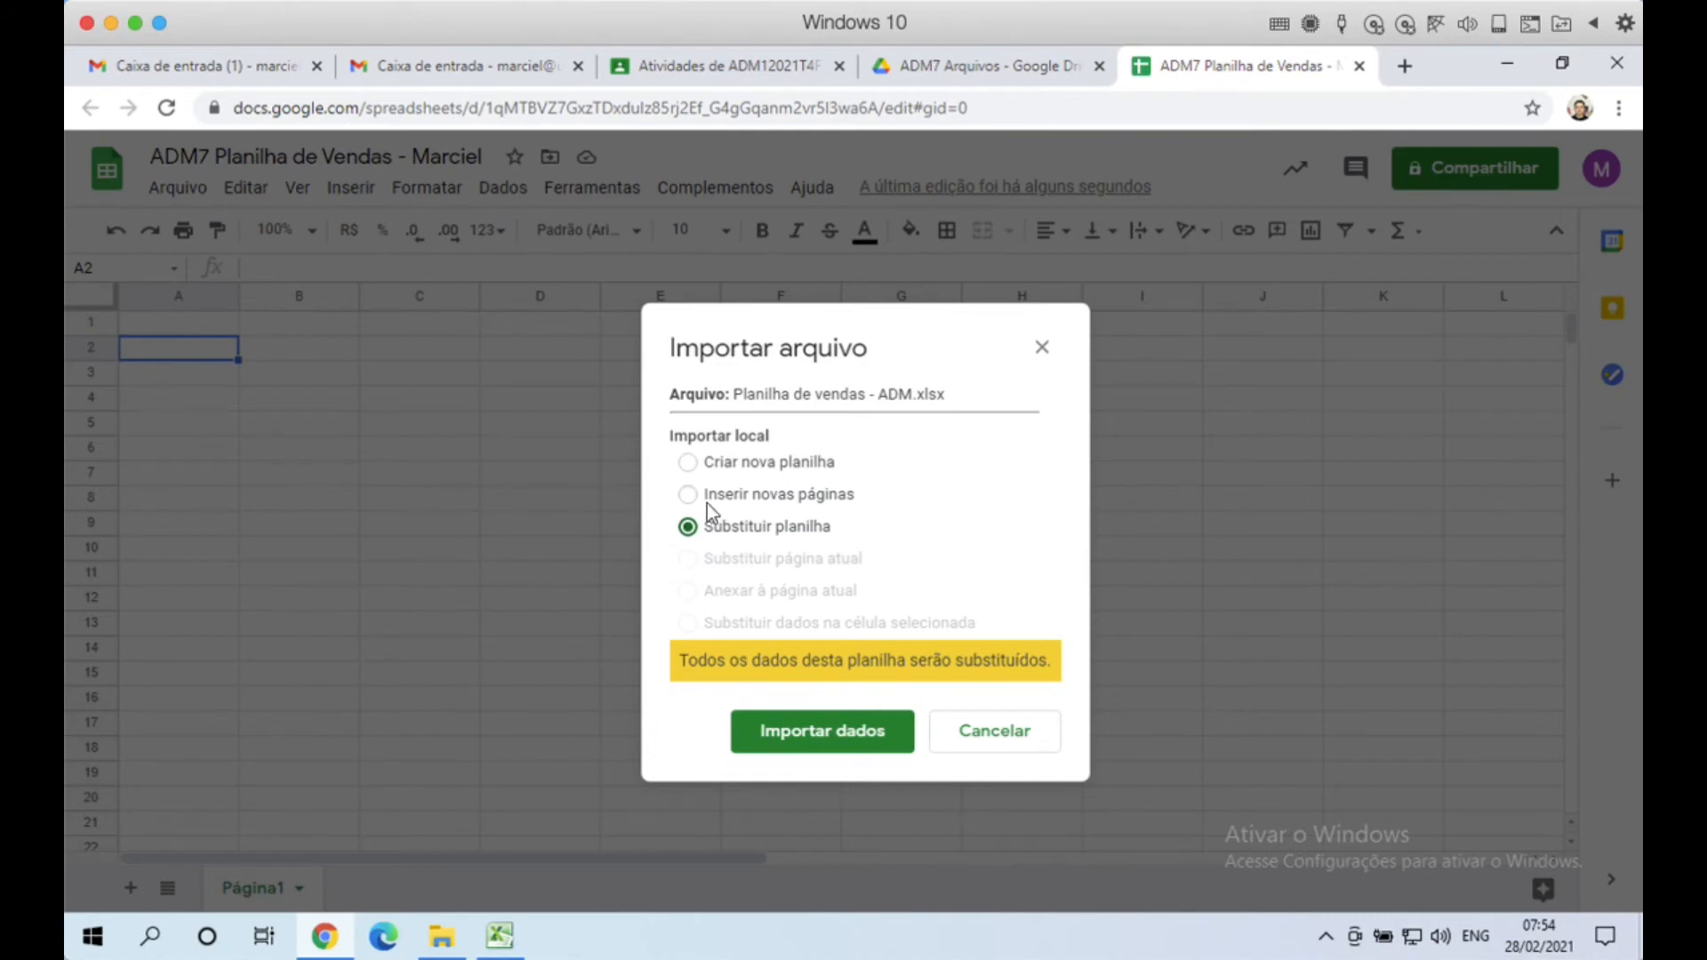
click(816, 741)
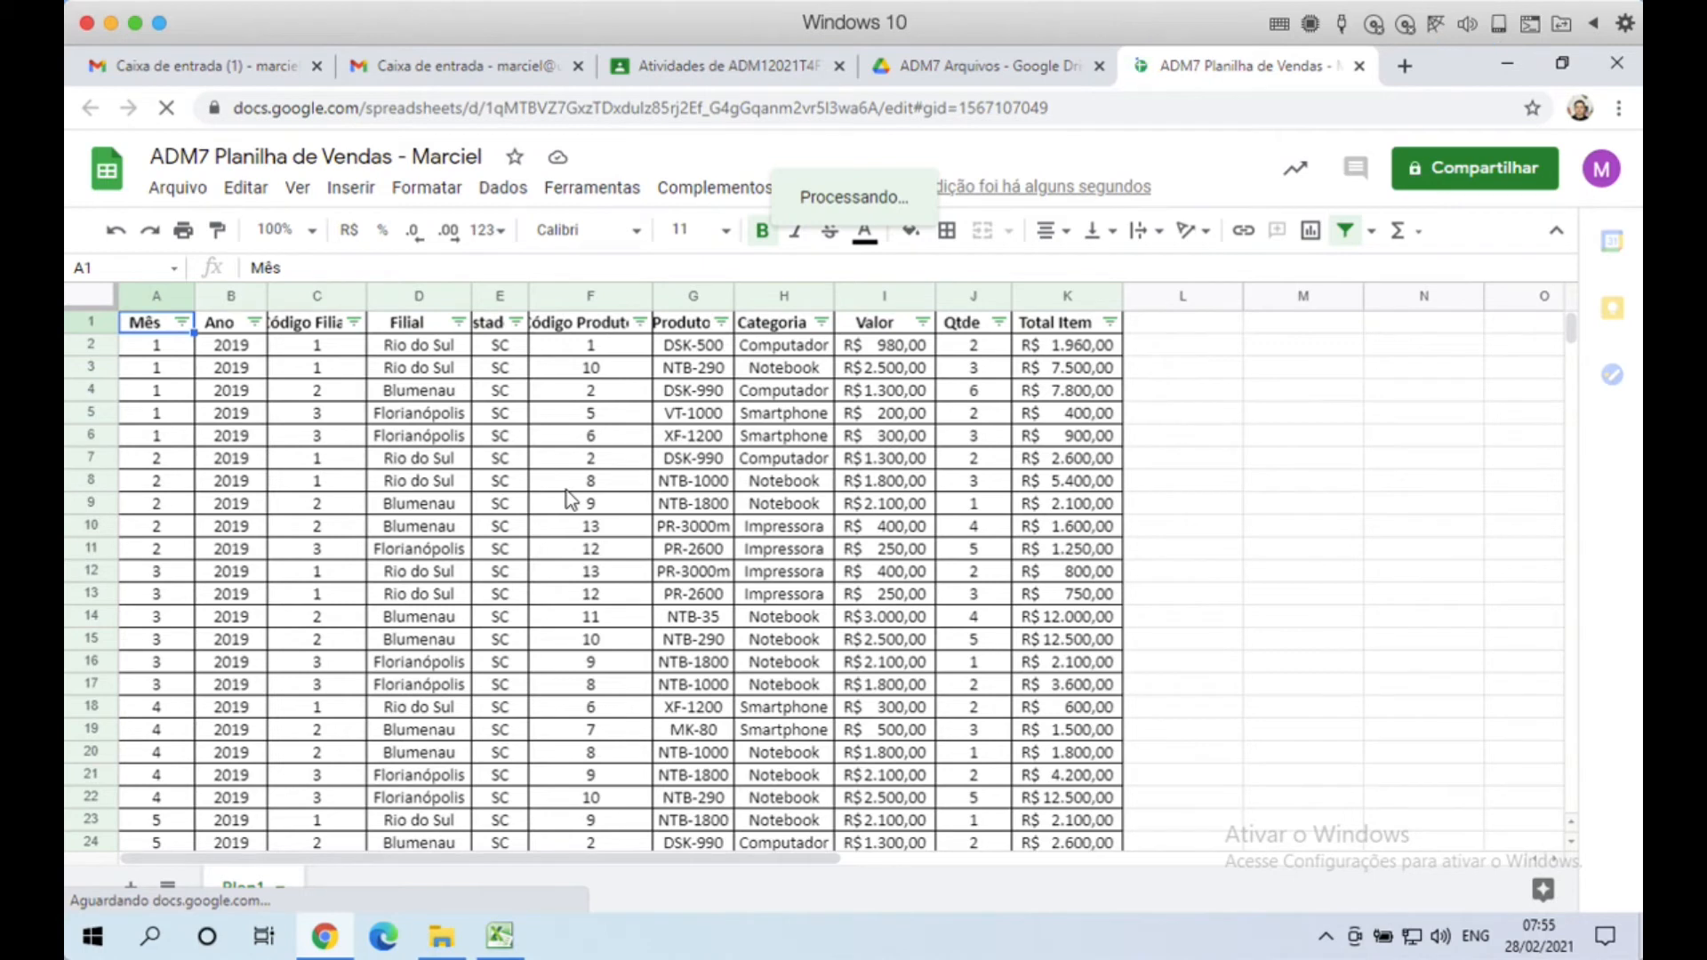
click(477, 461)
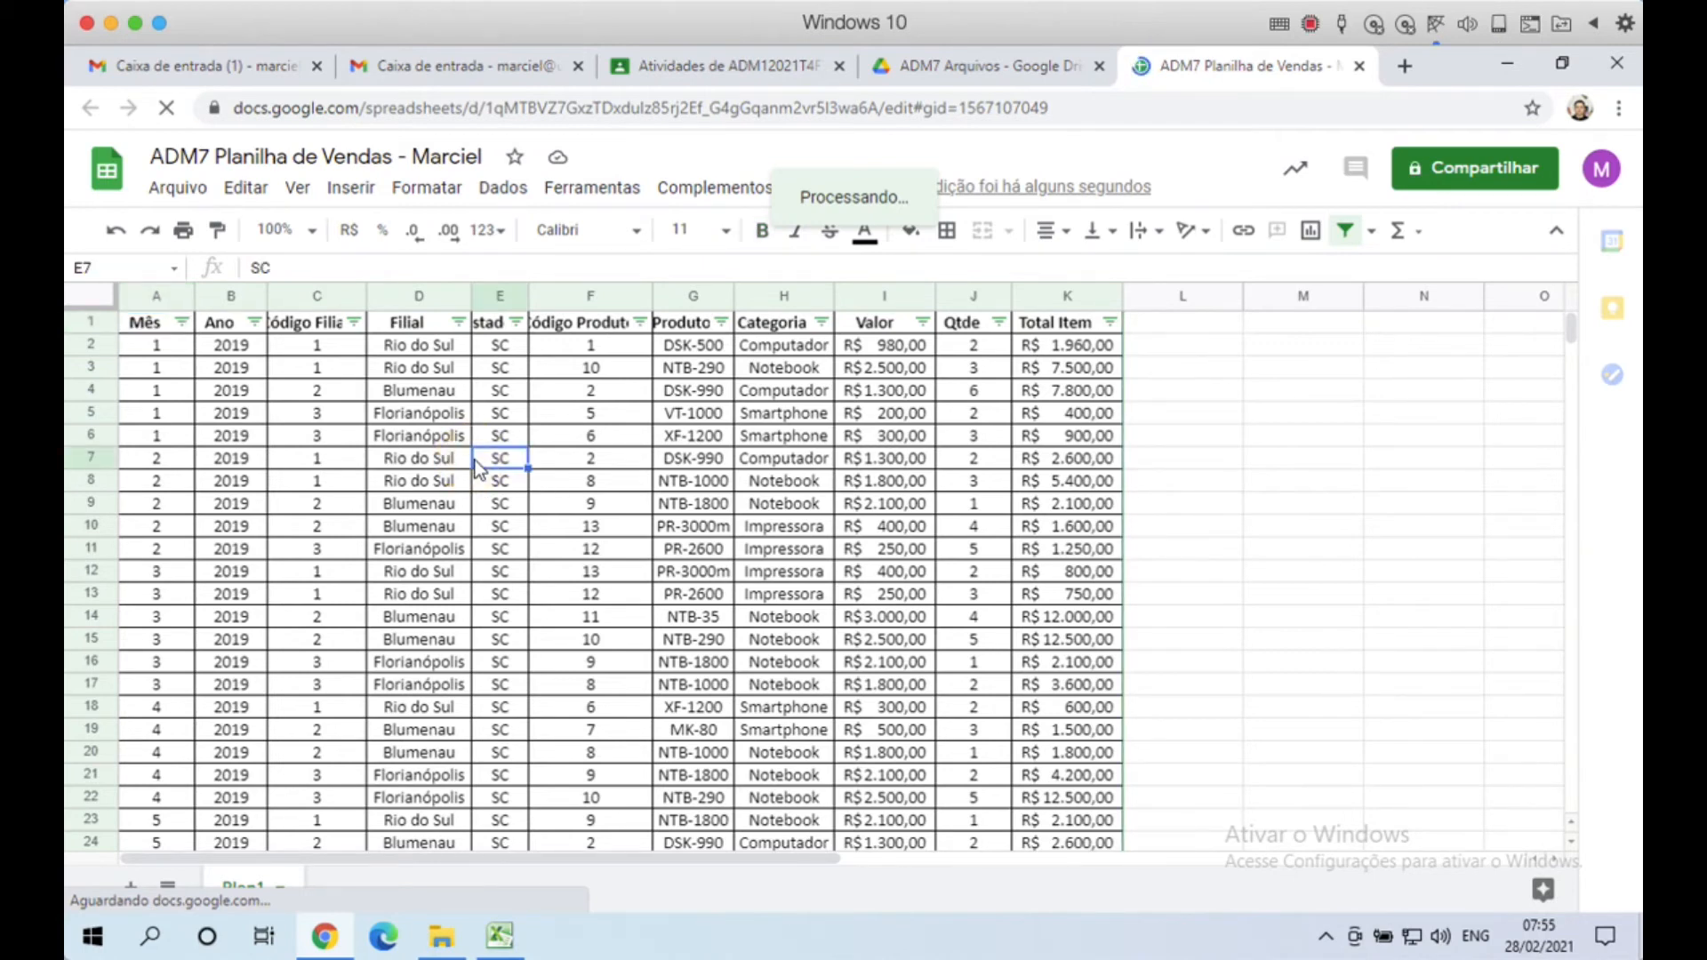
key(Left)
key(Left)
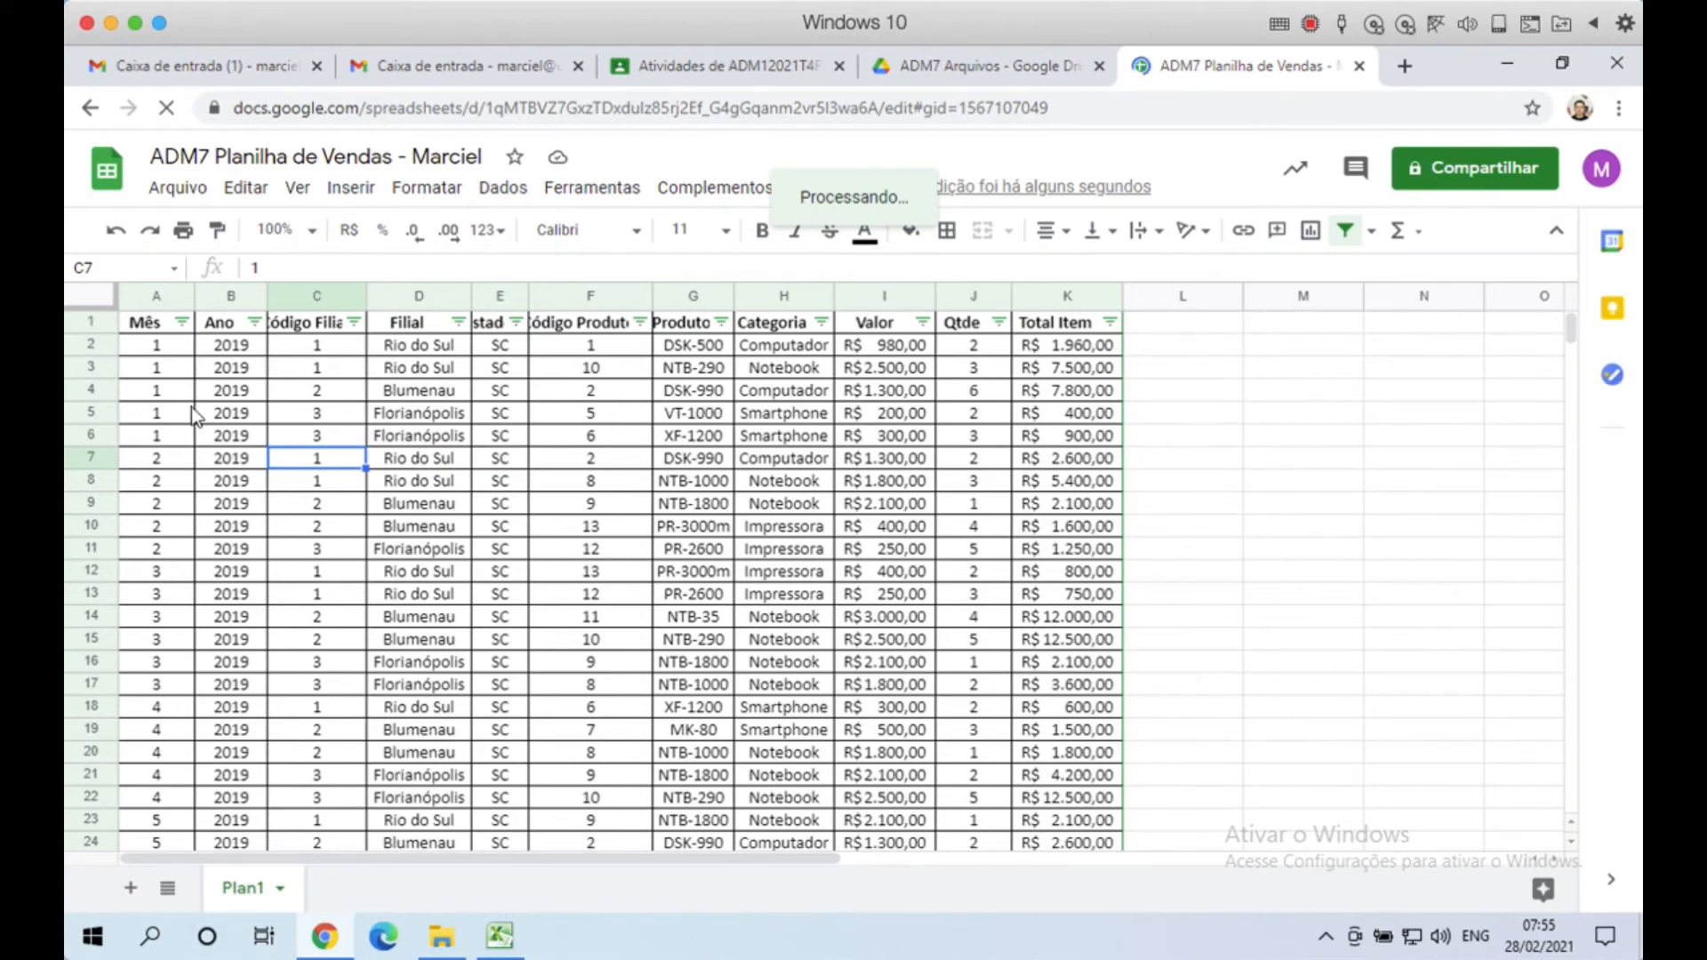
click(158, 388)
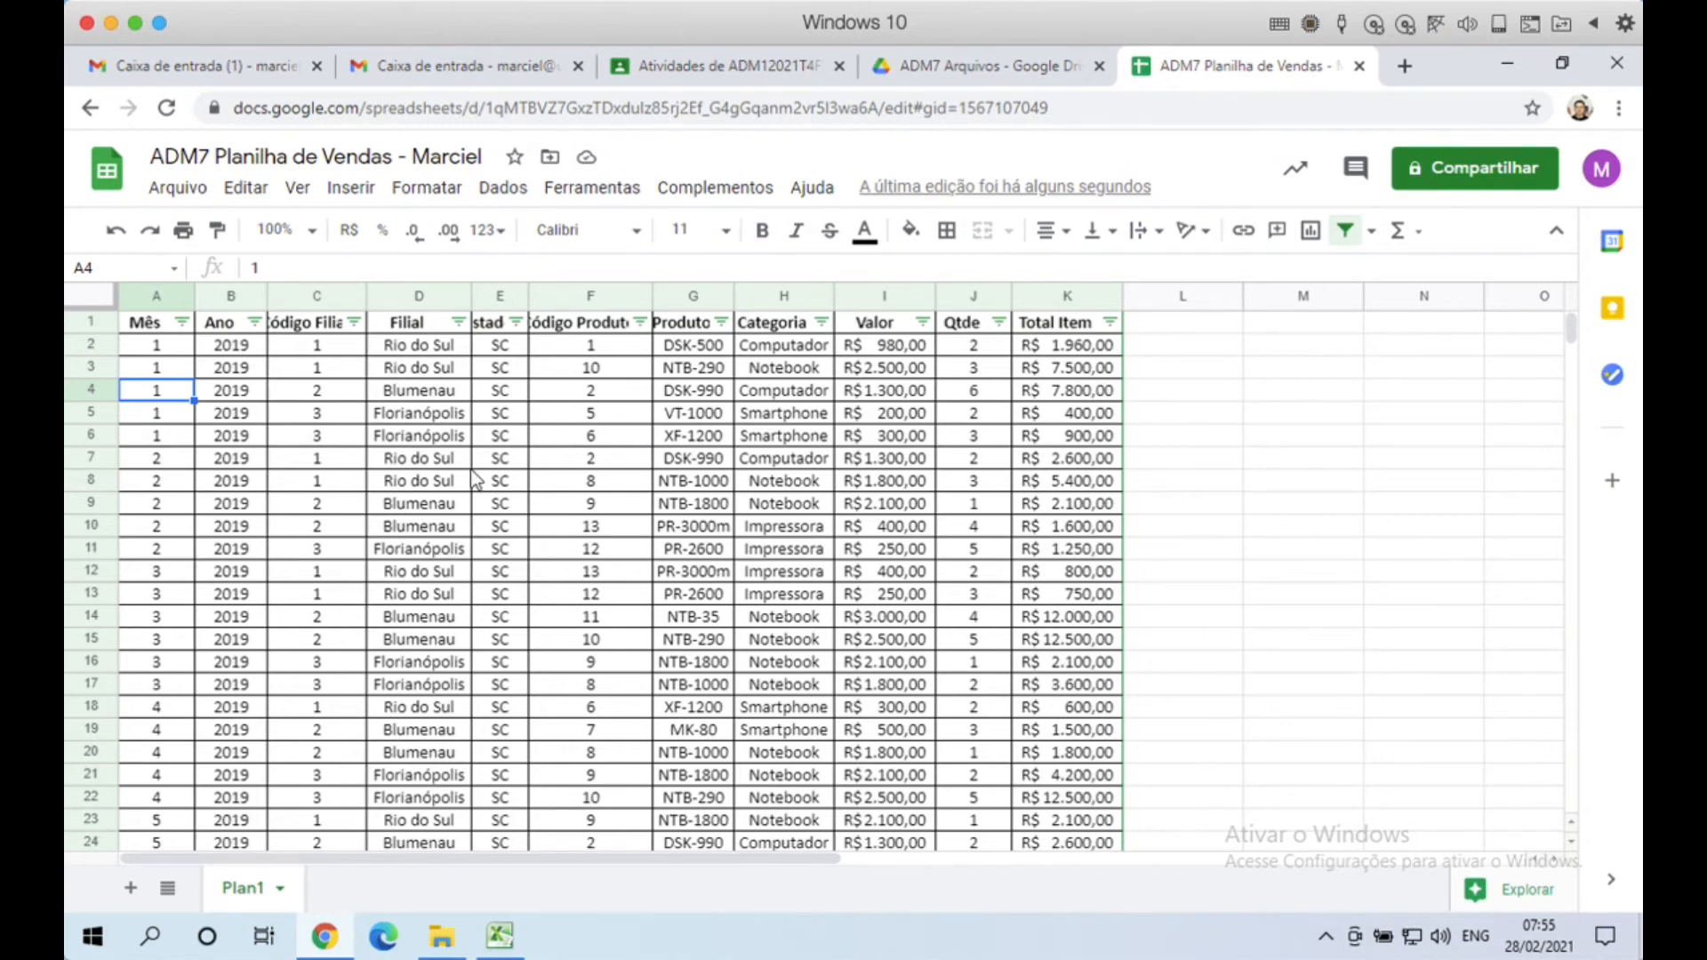
click(287, 407)
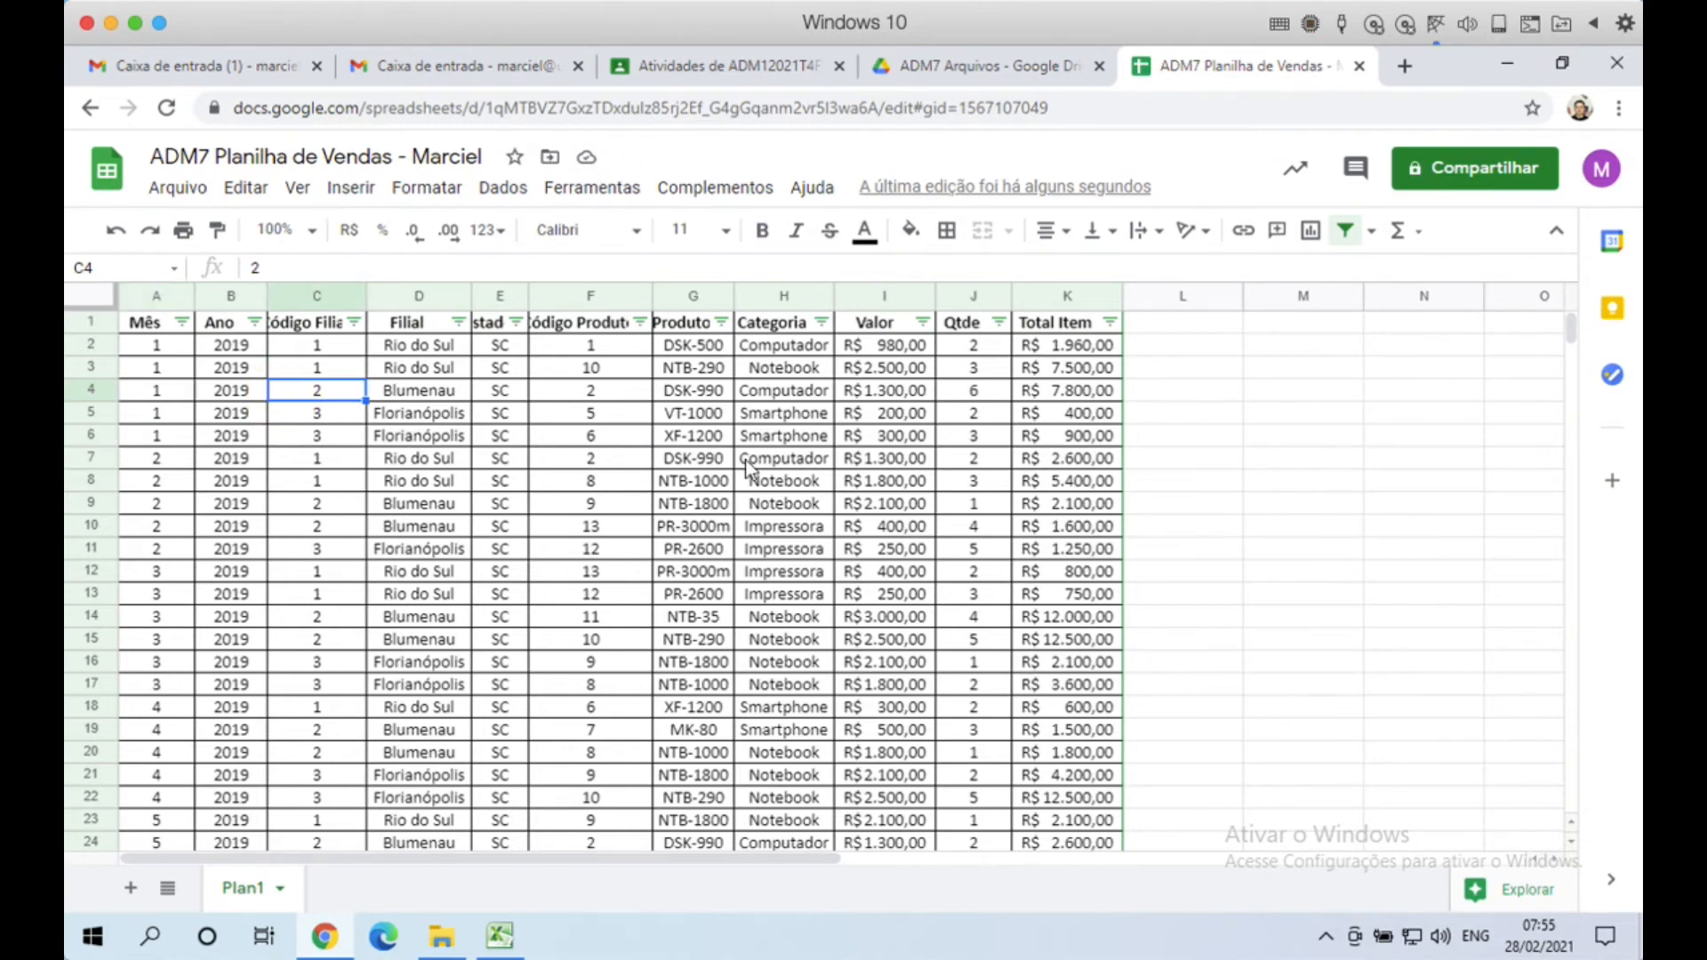
click(782, 458)
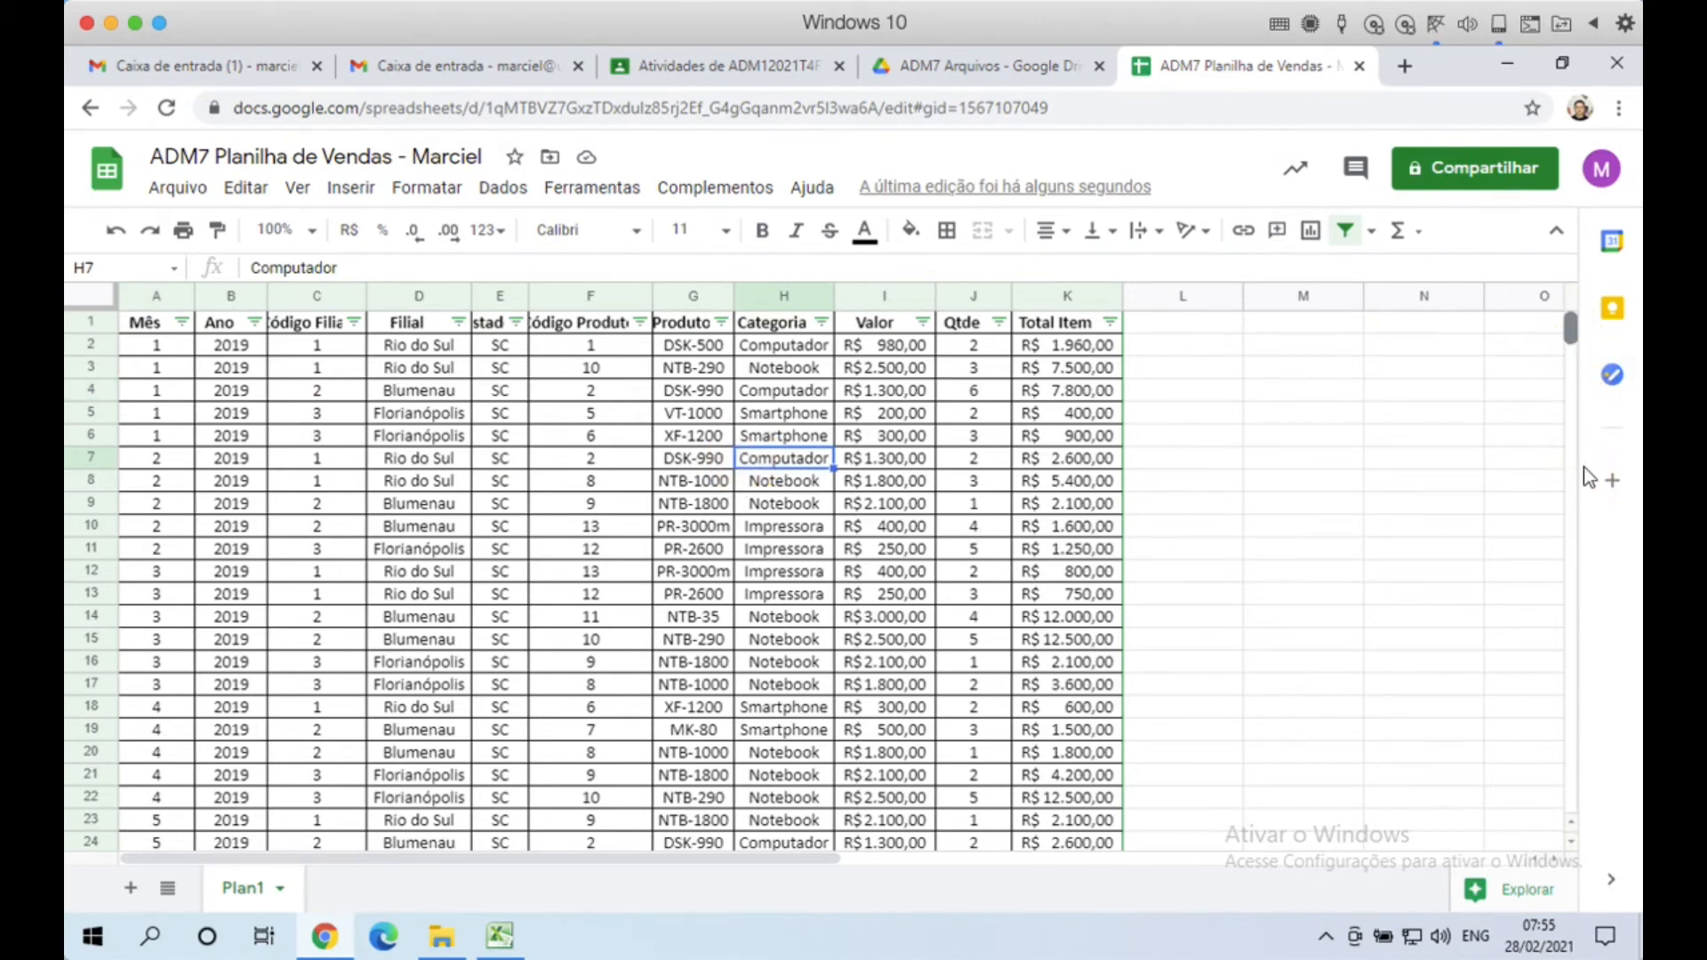
drag(1577, 346, 1433, 465)
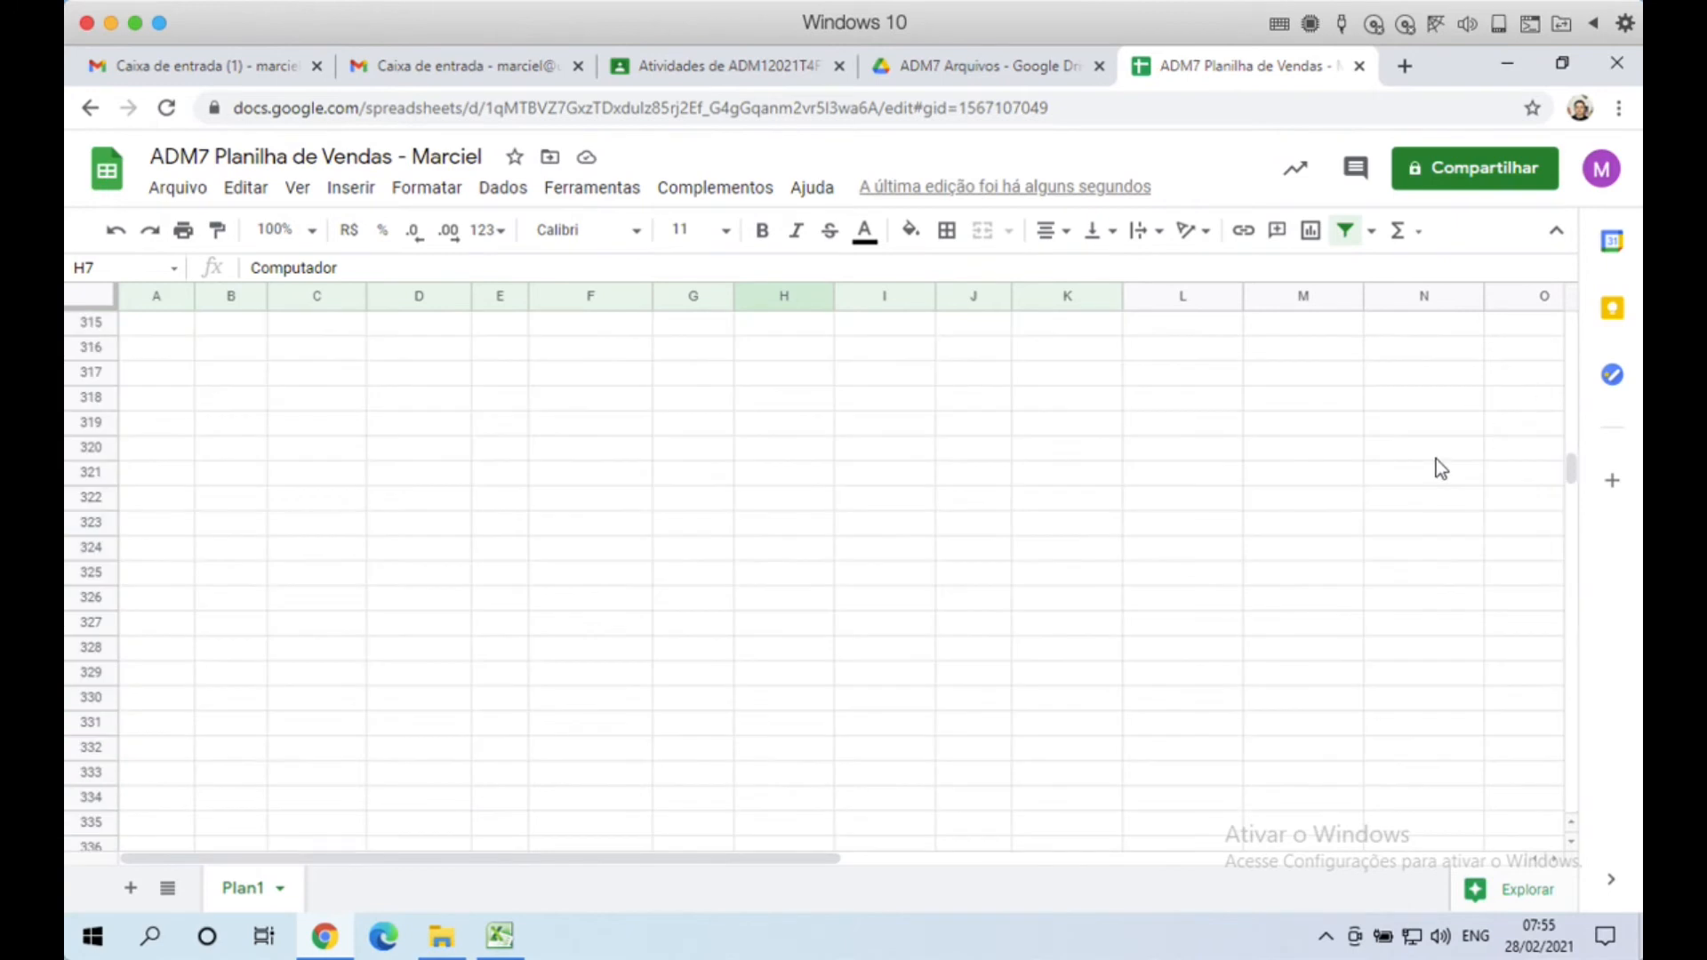
drag(1577, 474, 1571, 343)
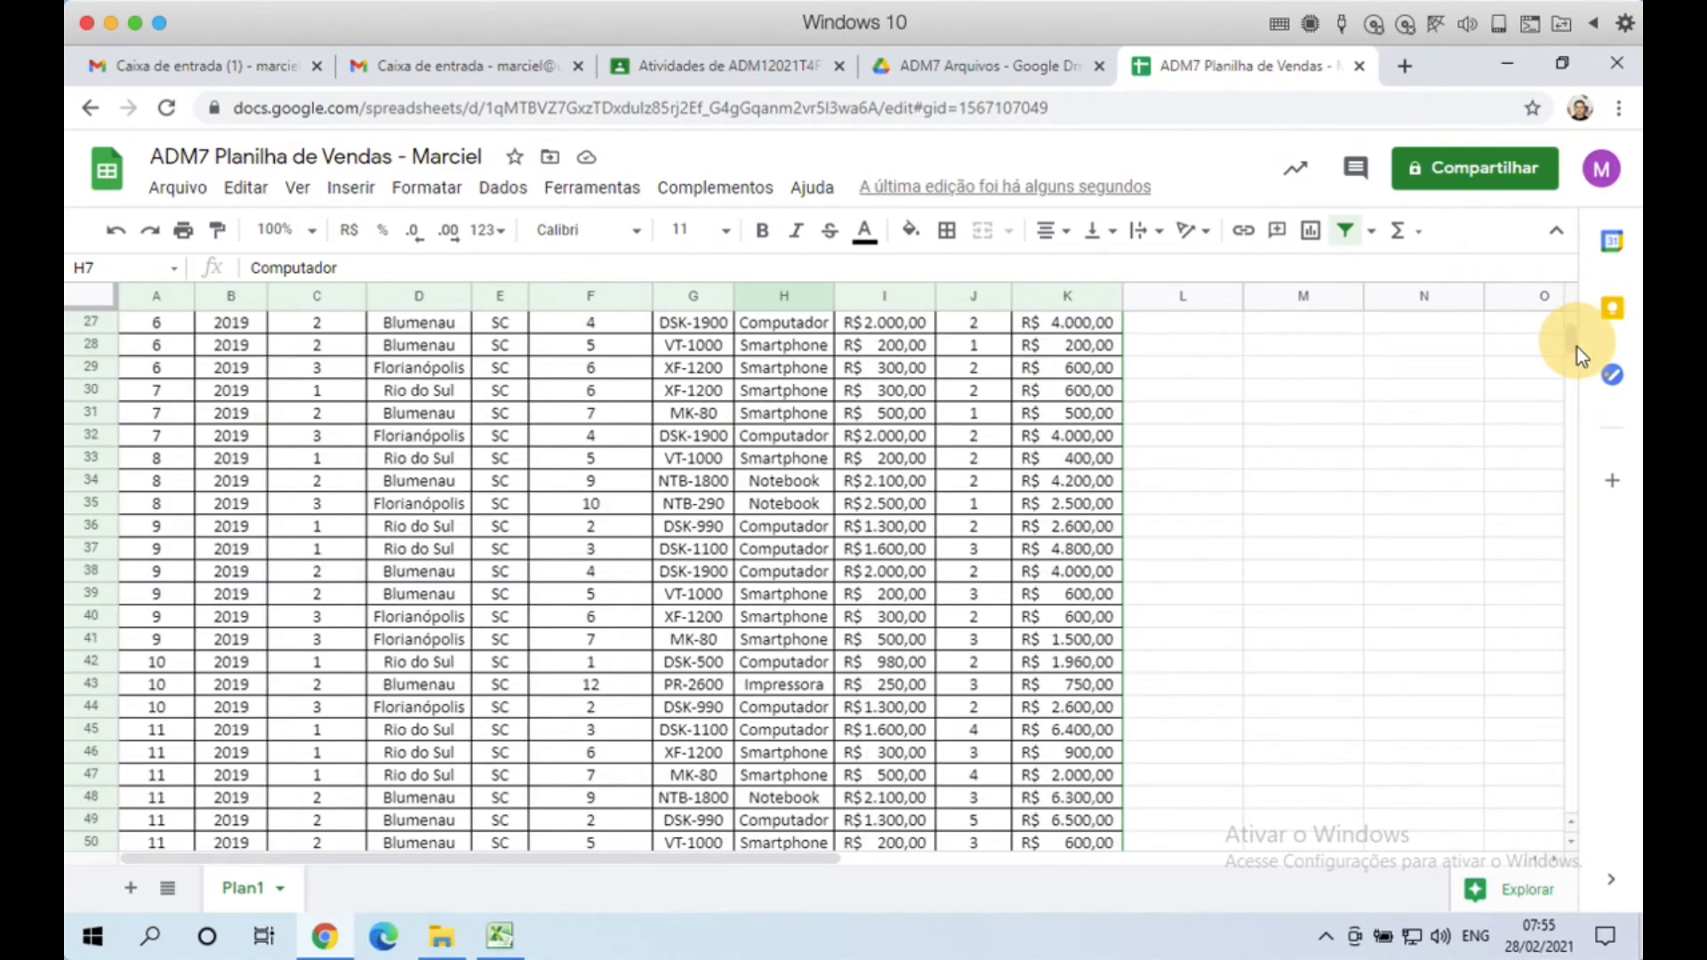
click(802, 574)
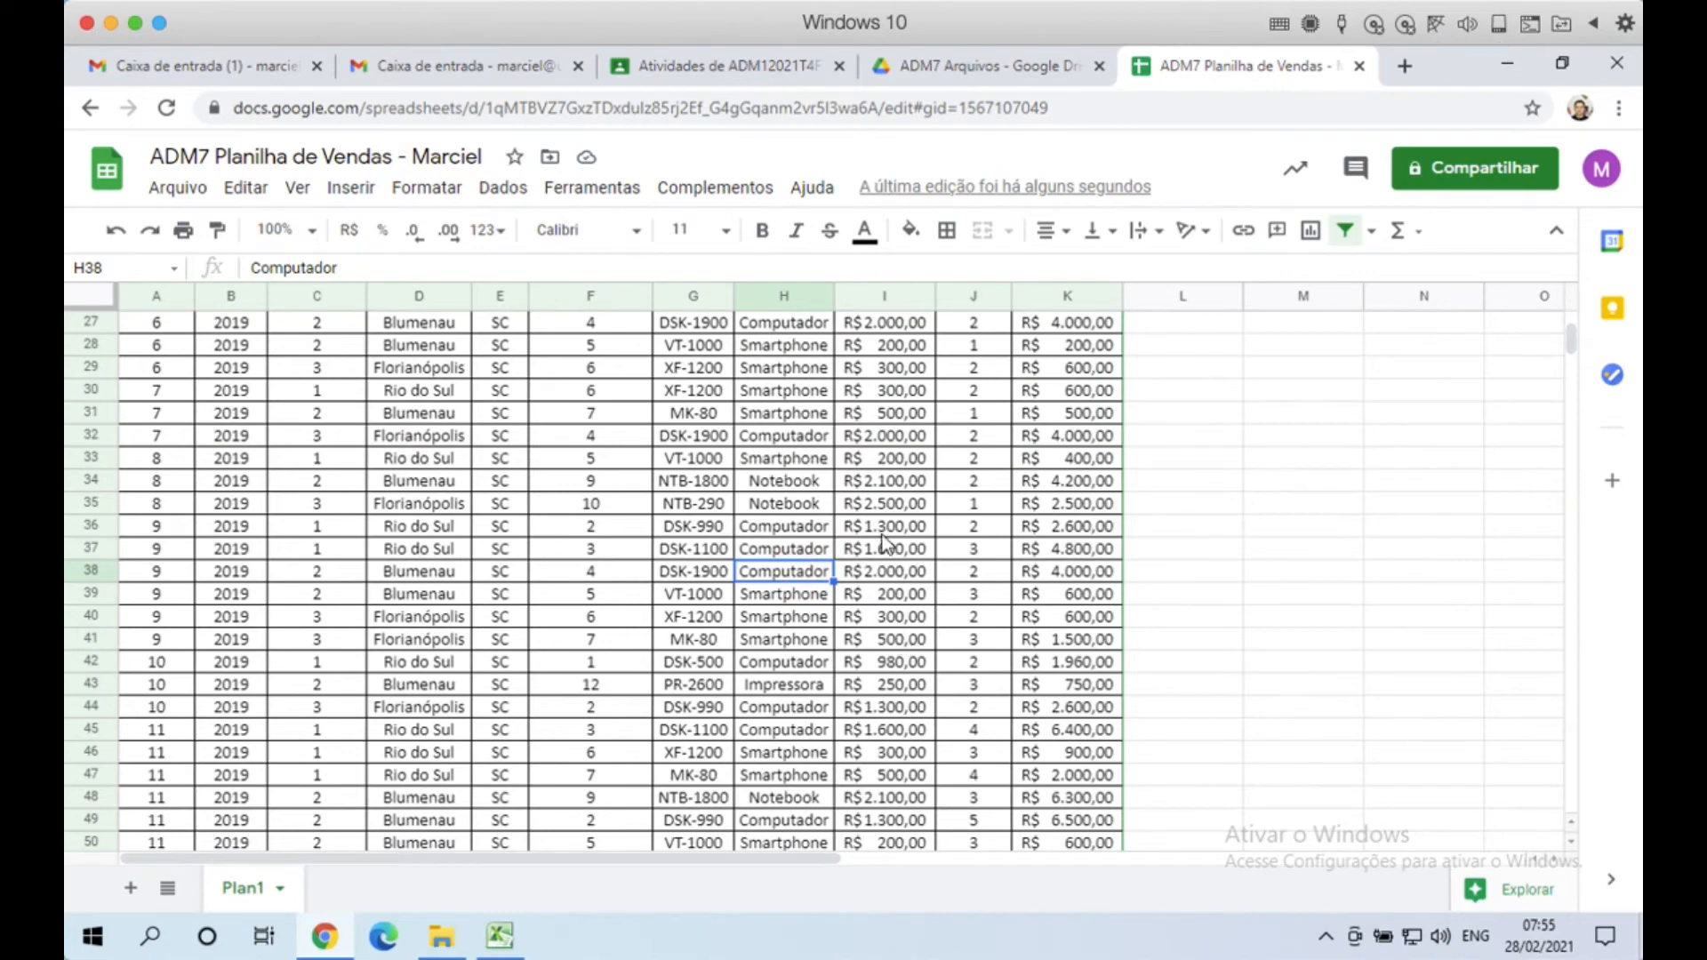
scroll(1165, 463, up, 6)
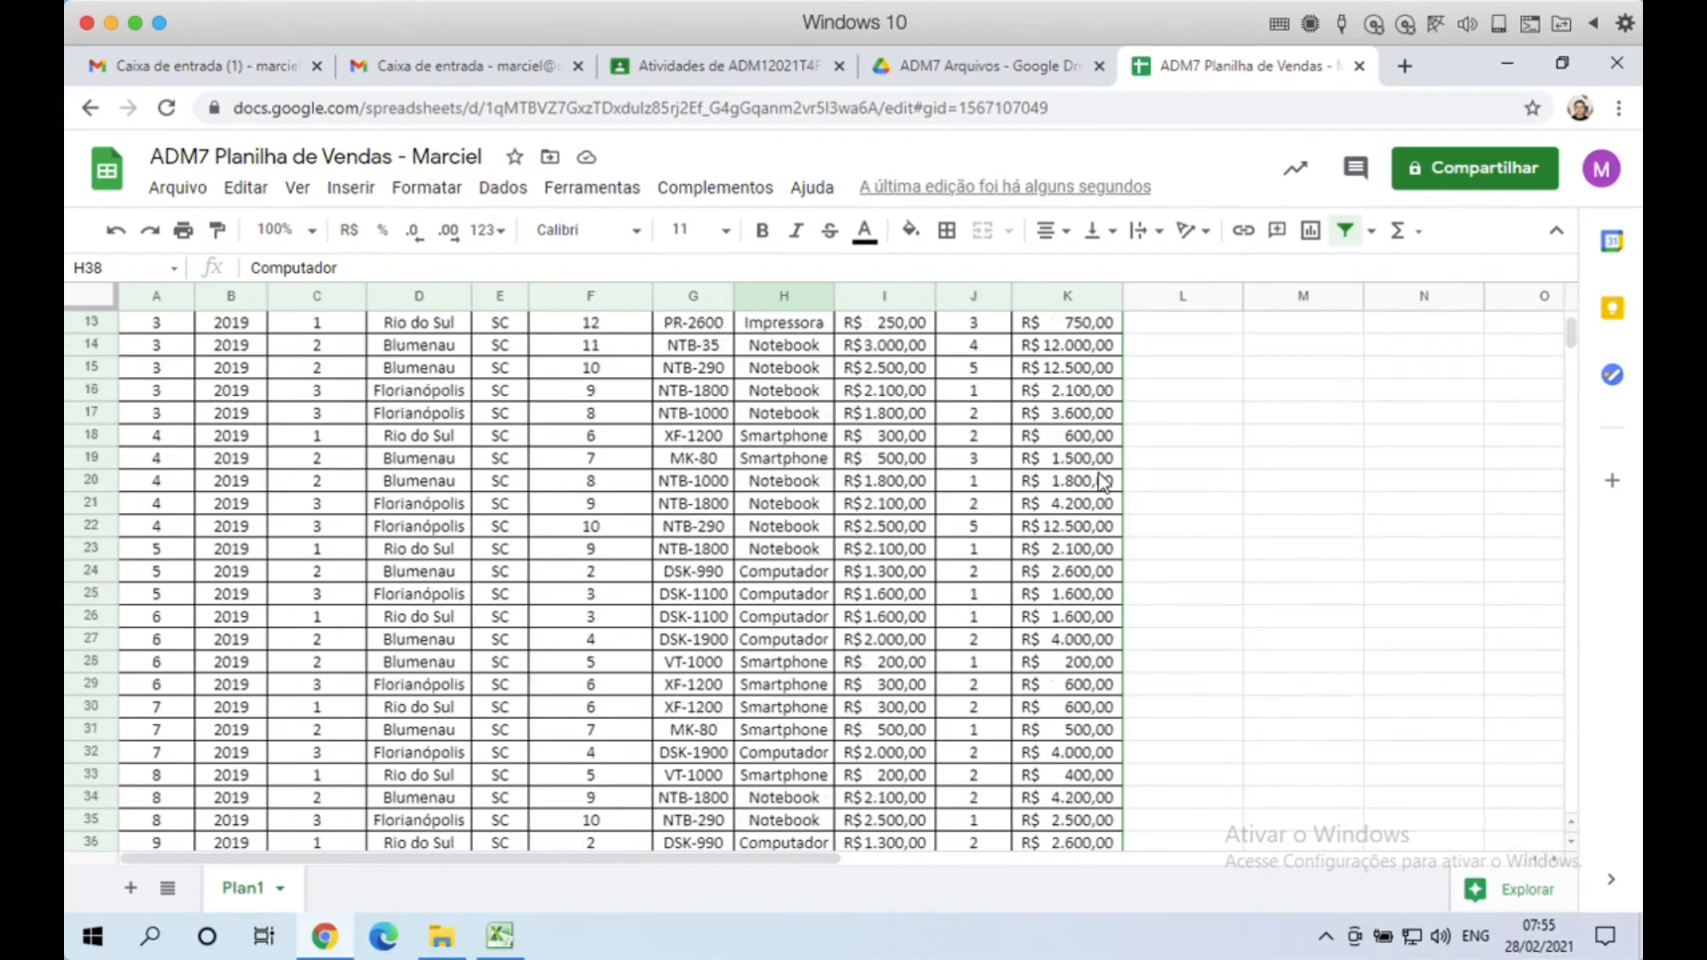
click(147, 435)
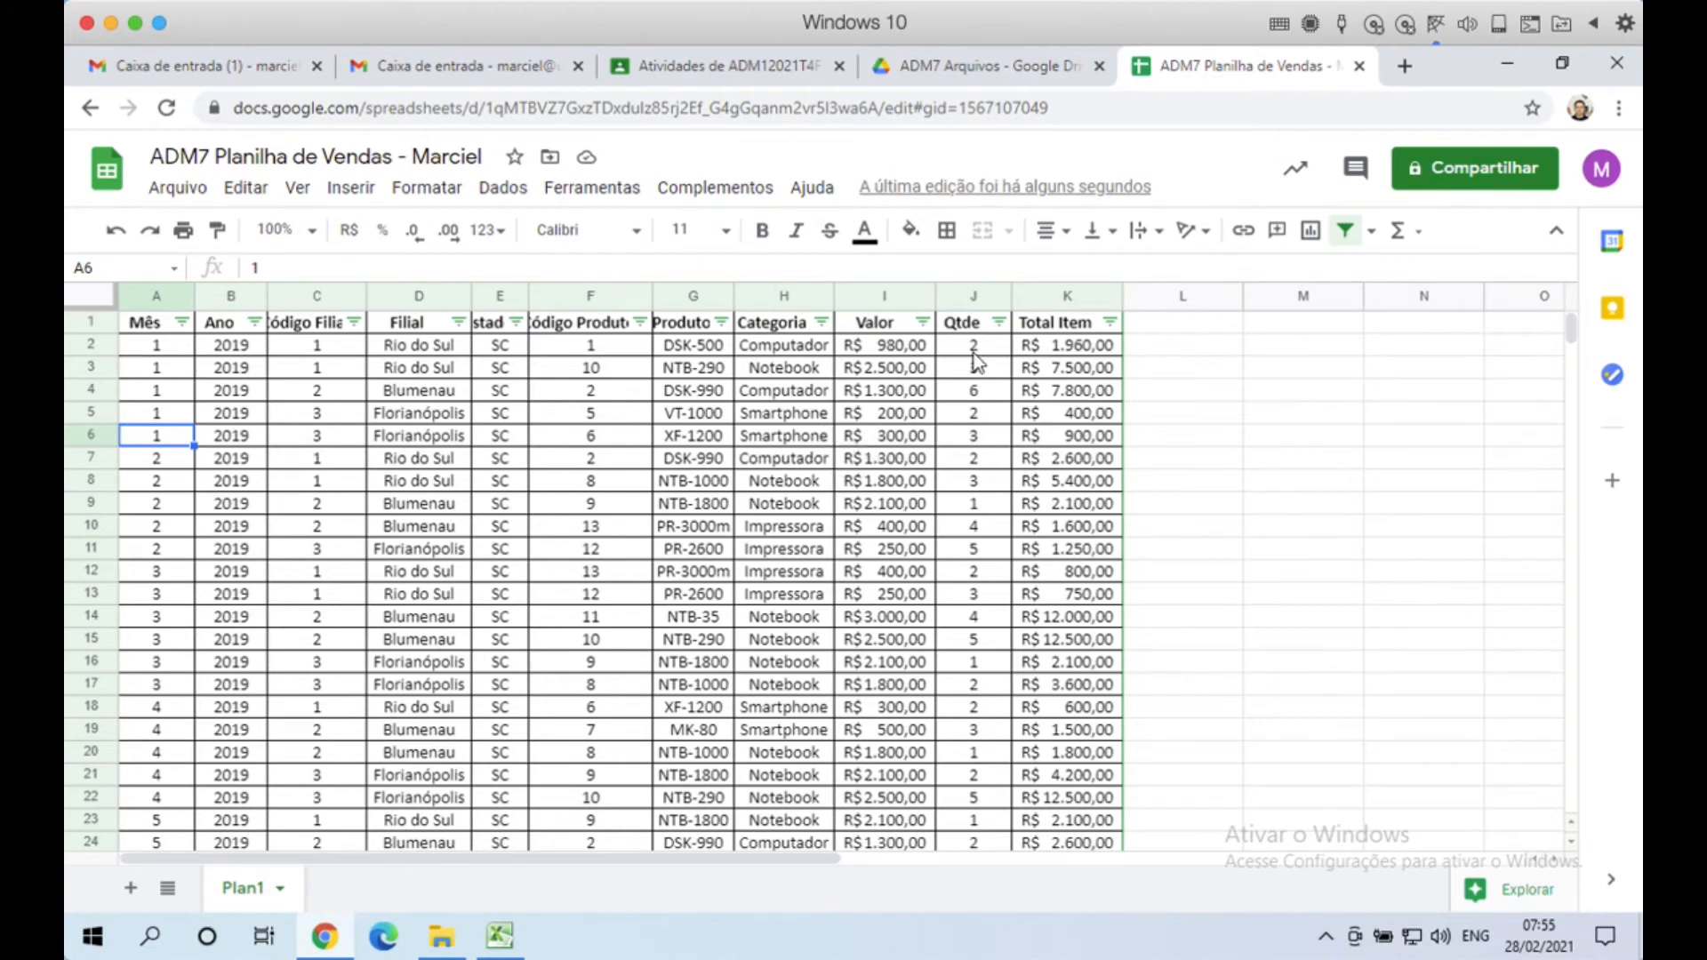
click(255, 321)
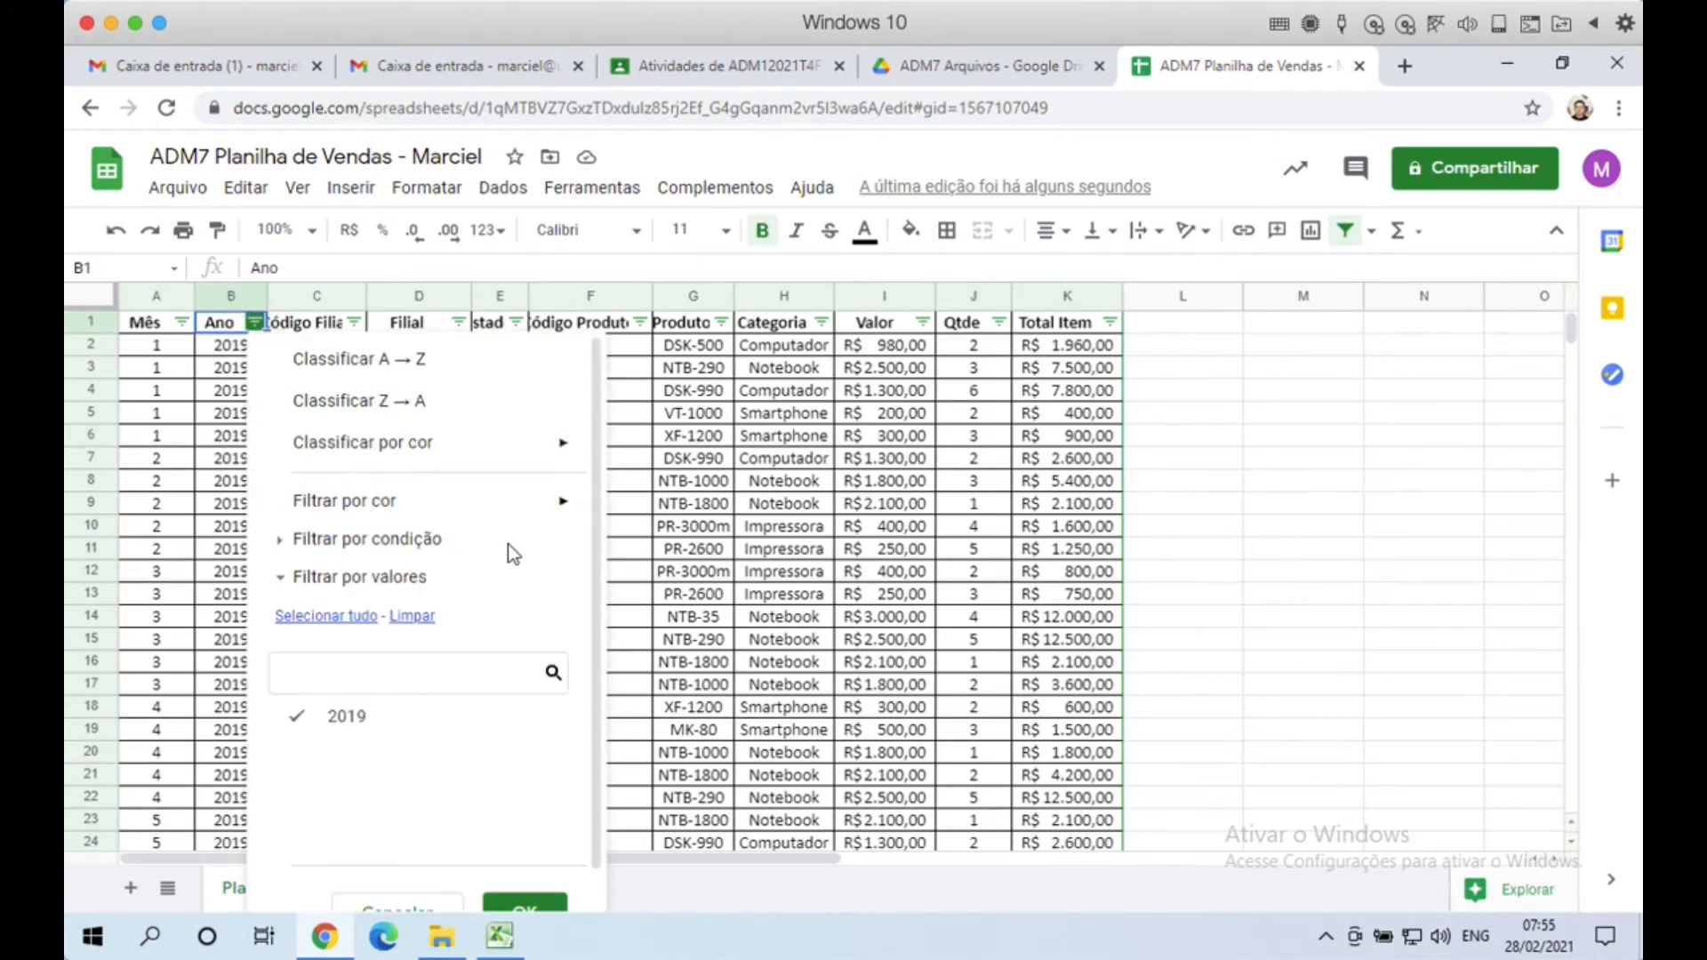
click(674, 481)
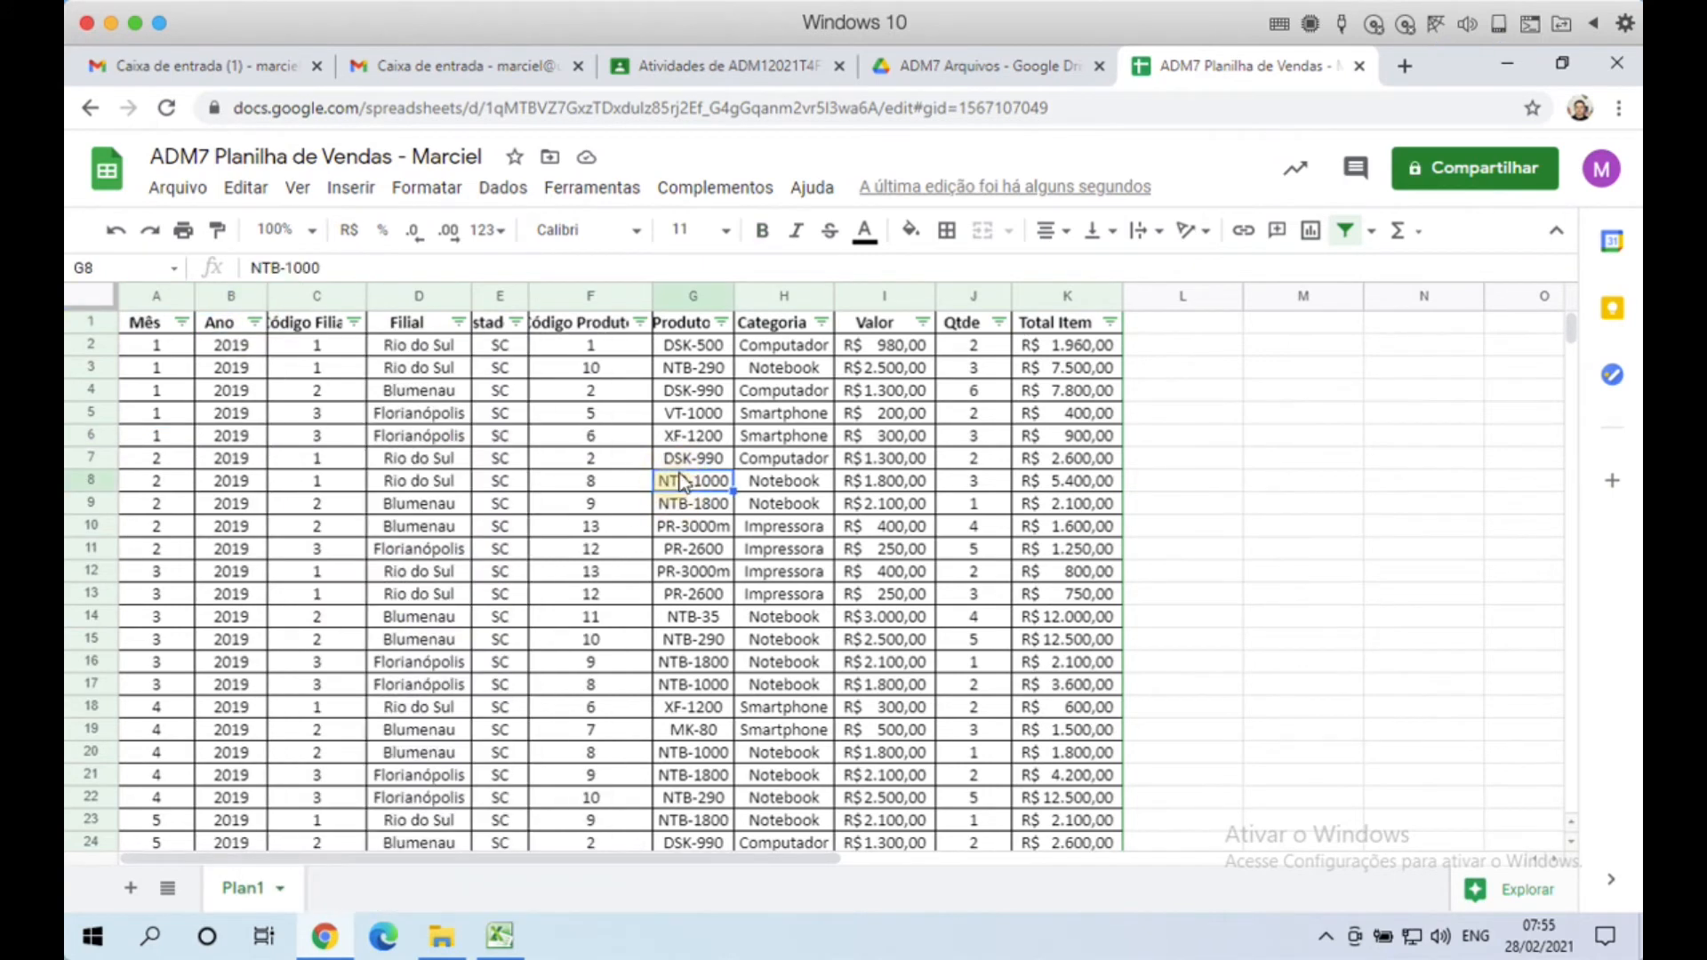
click(462, 325)
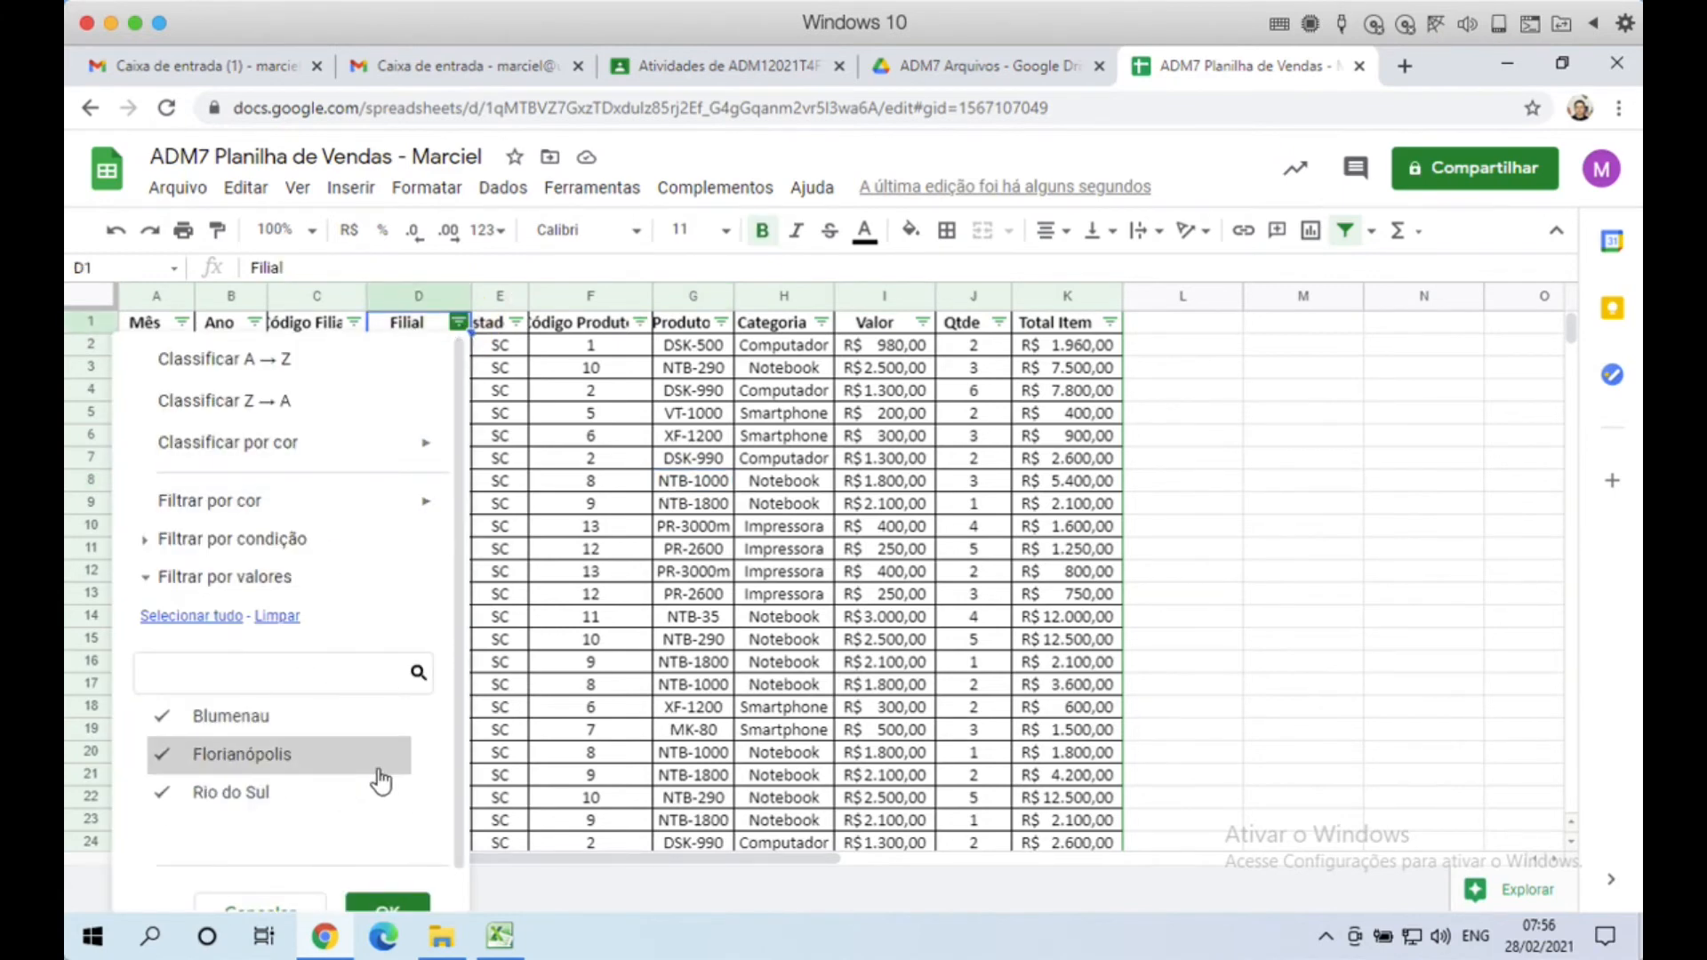
click(631, 640)
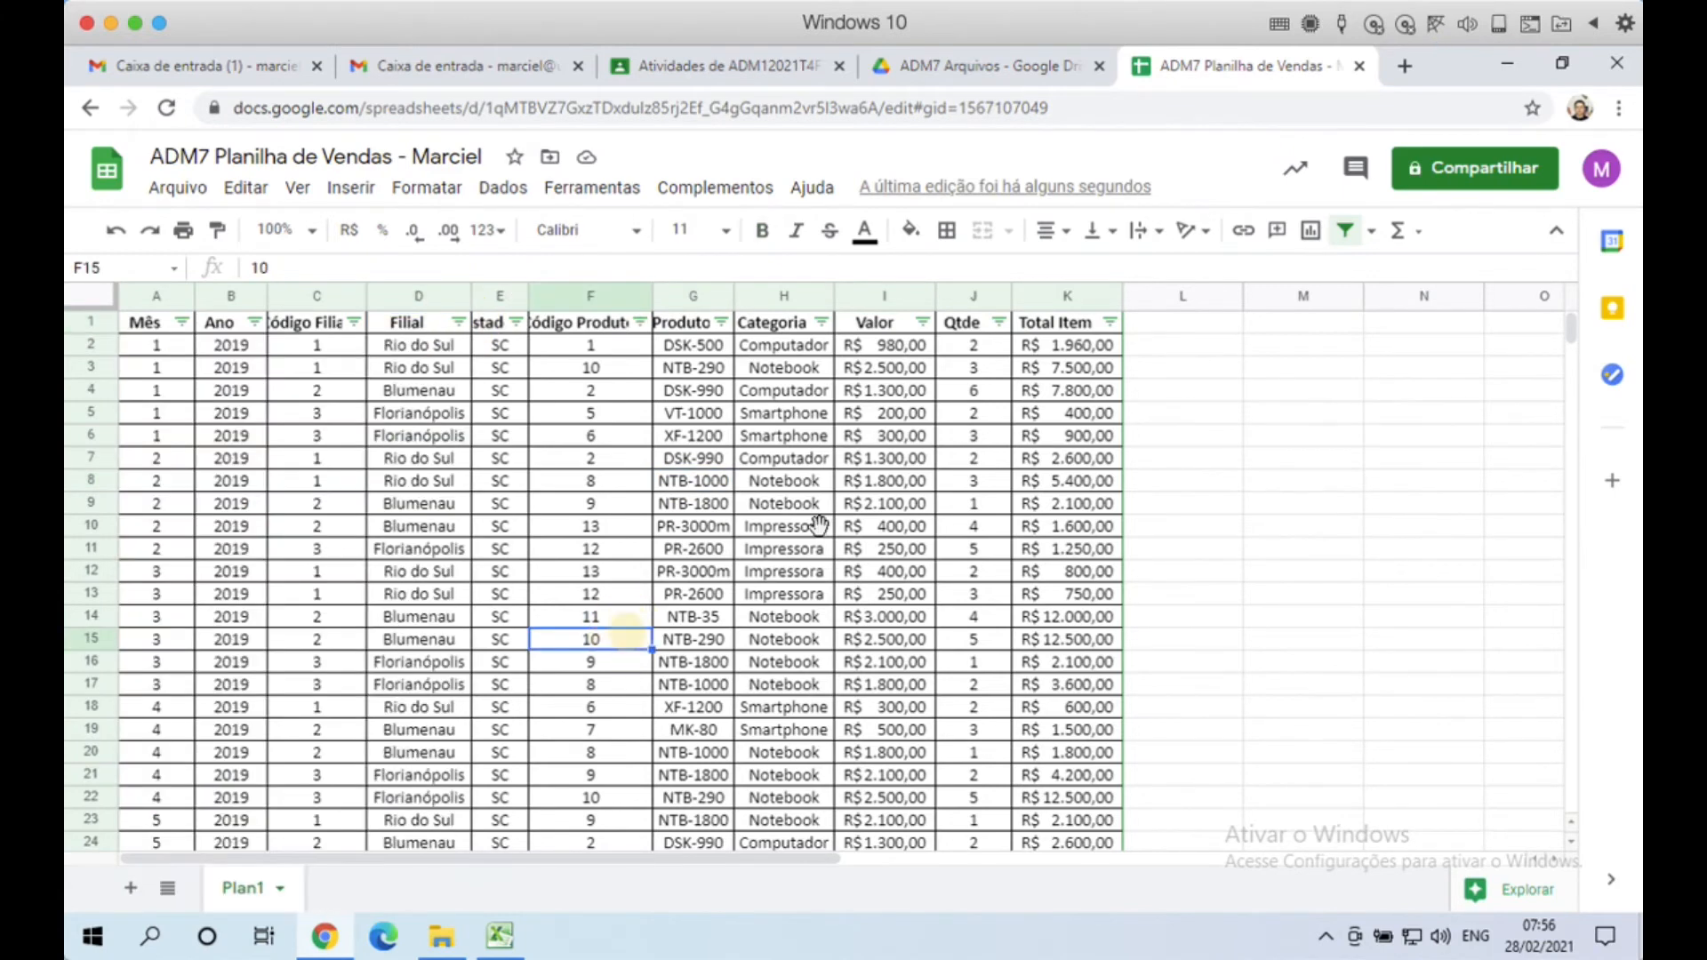
click(1073, 349)
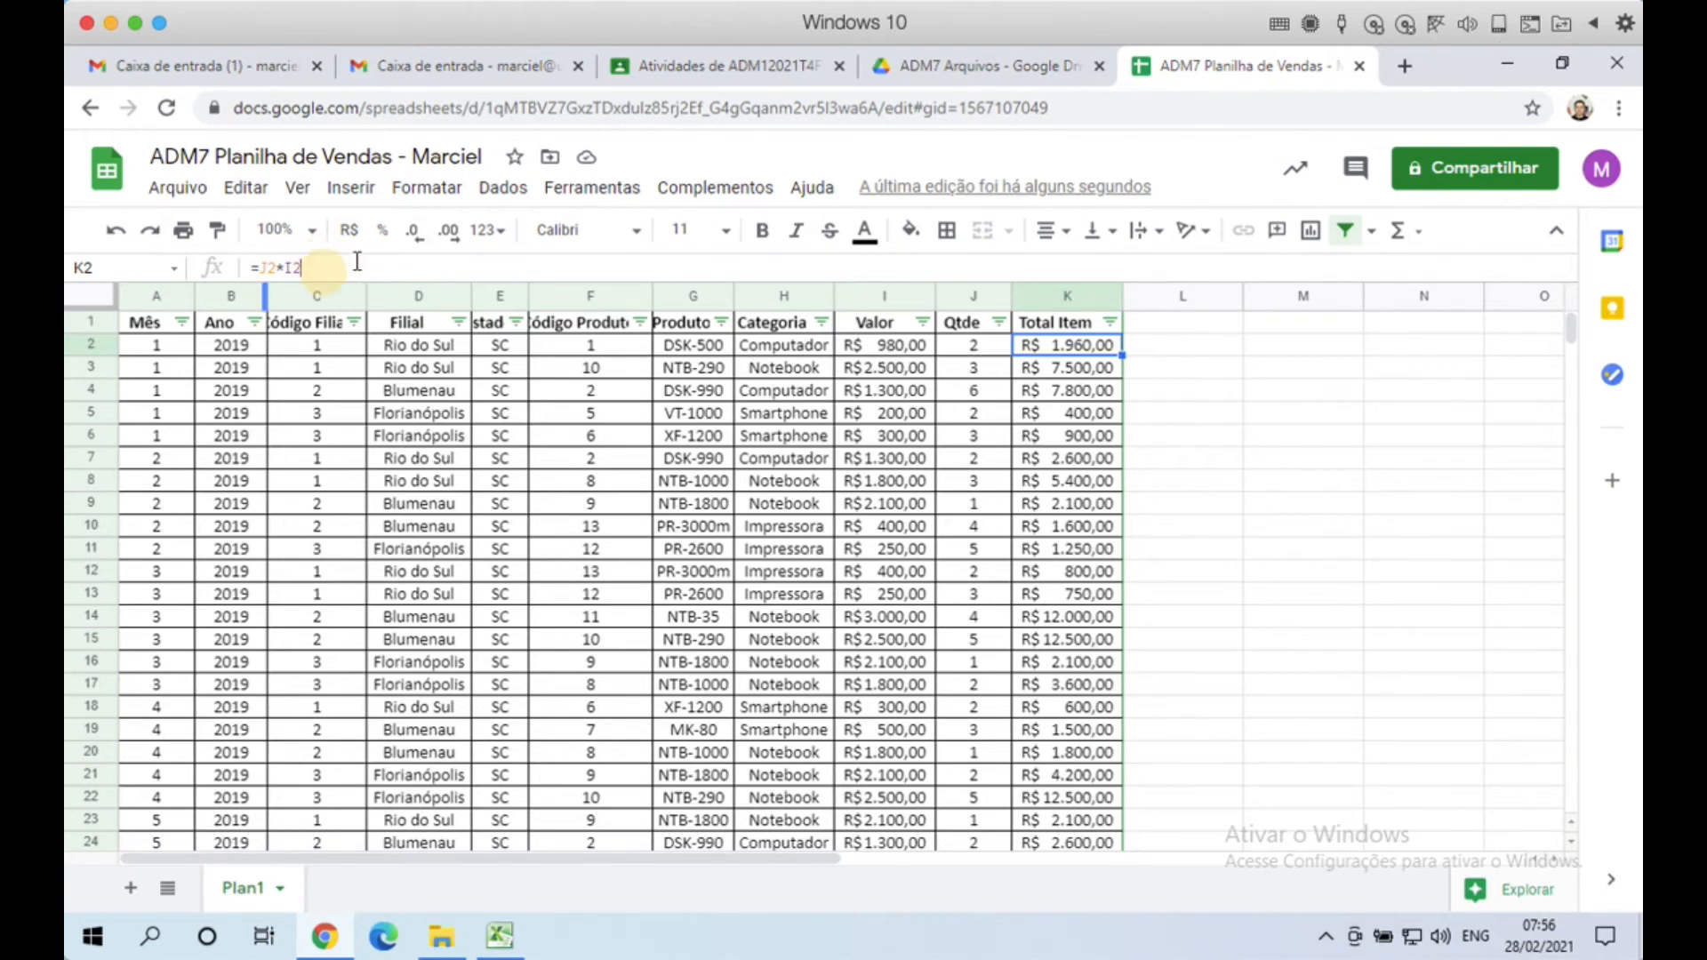
drag(250, 267, 302, 268)
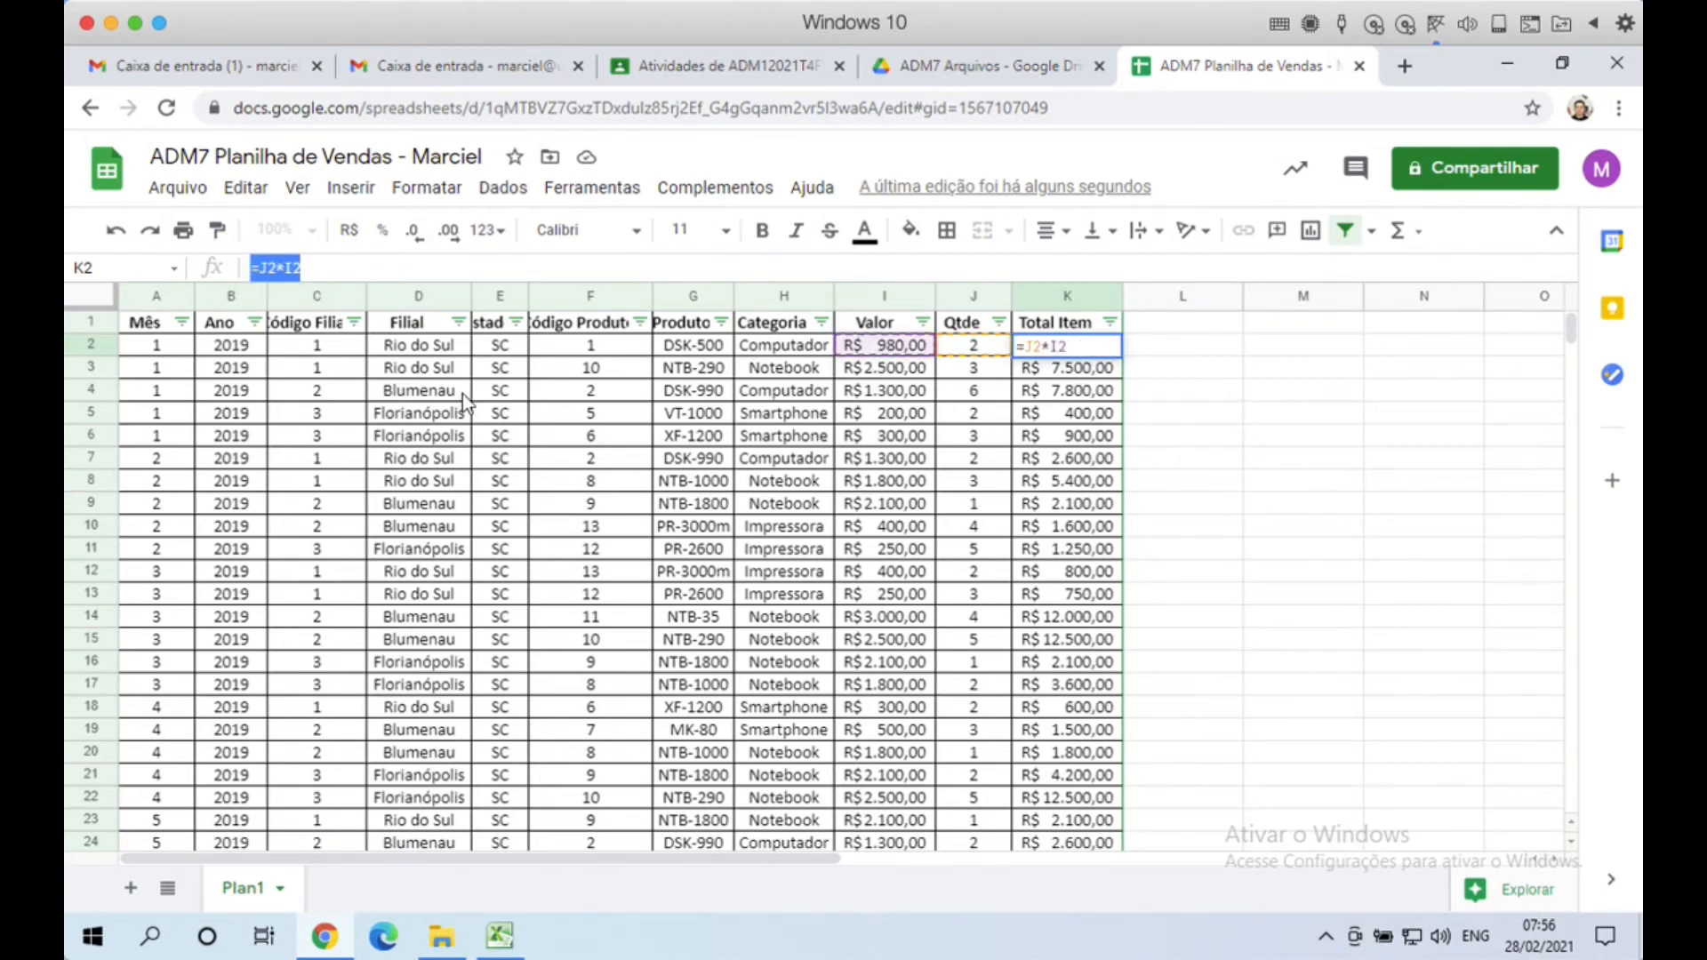
click(968, 408)
click(157, 415)
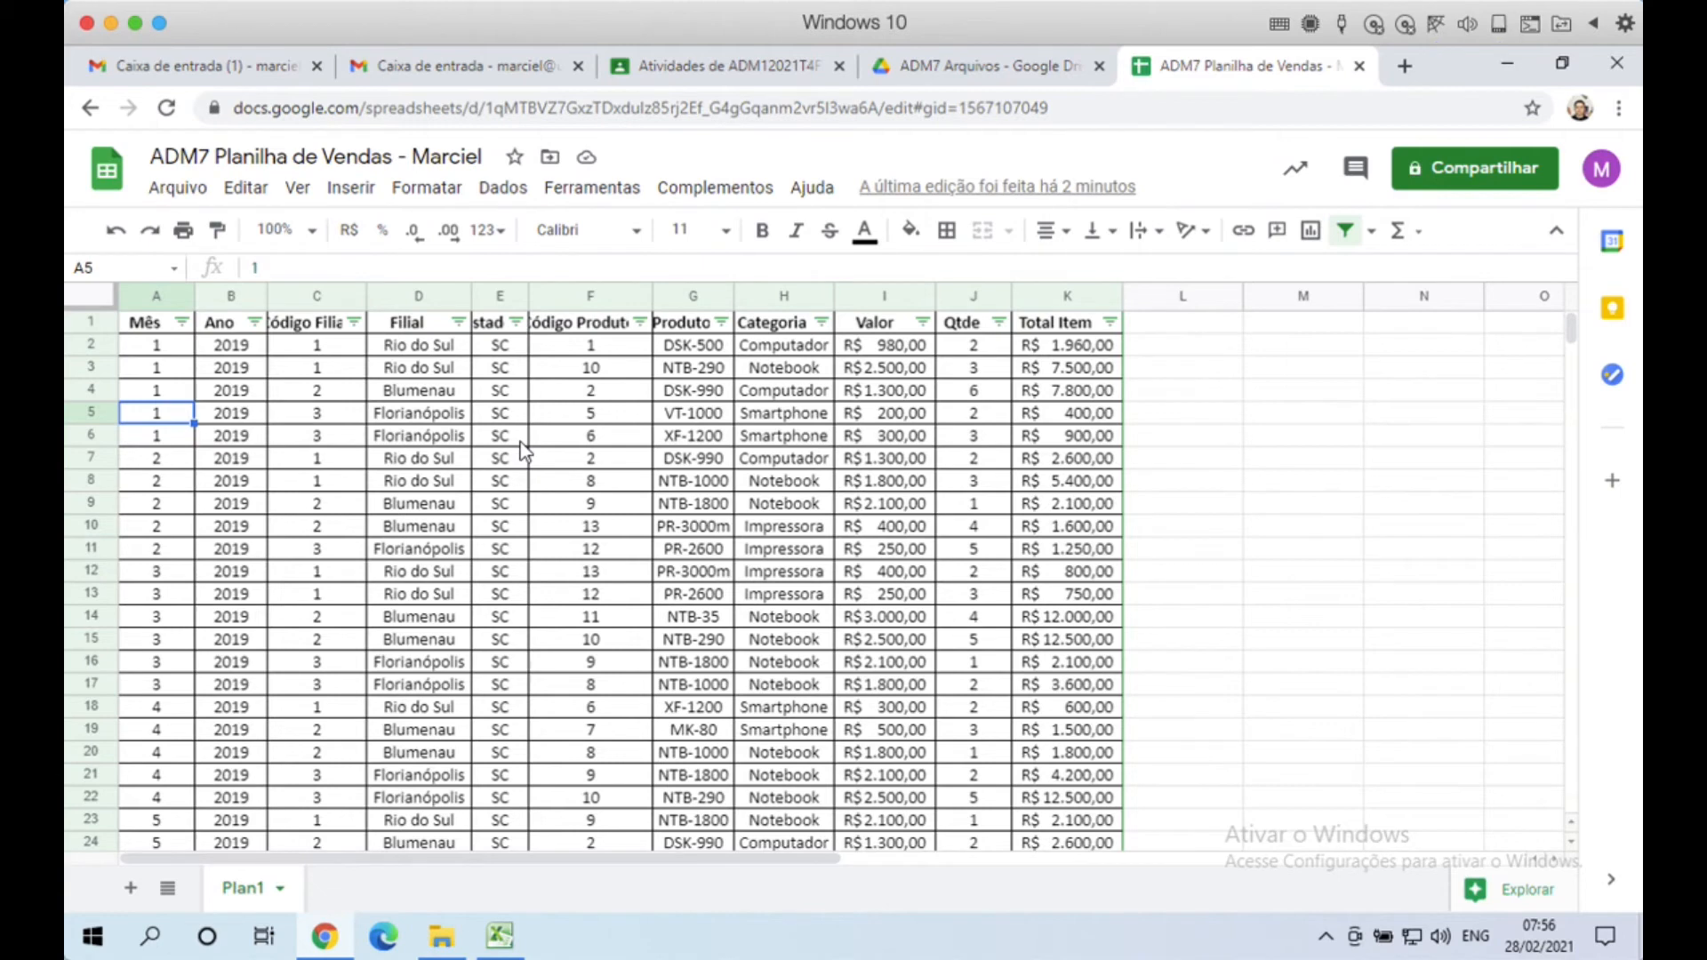
click(791, 416)
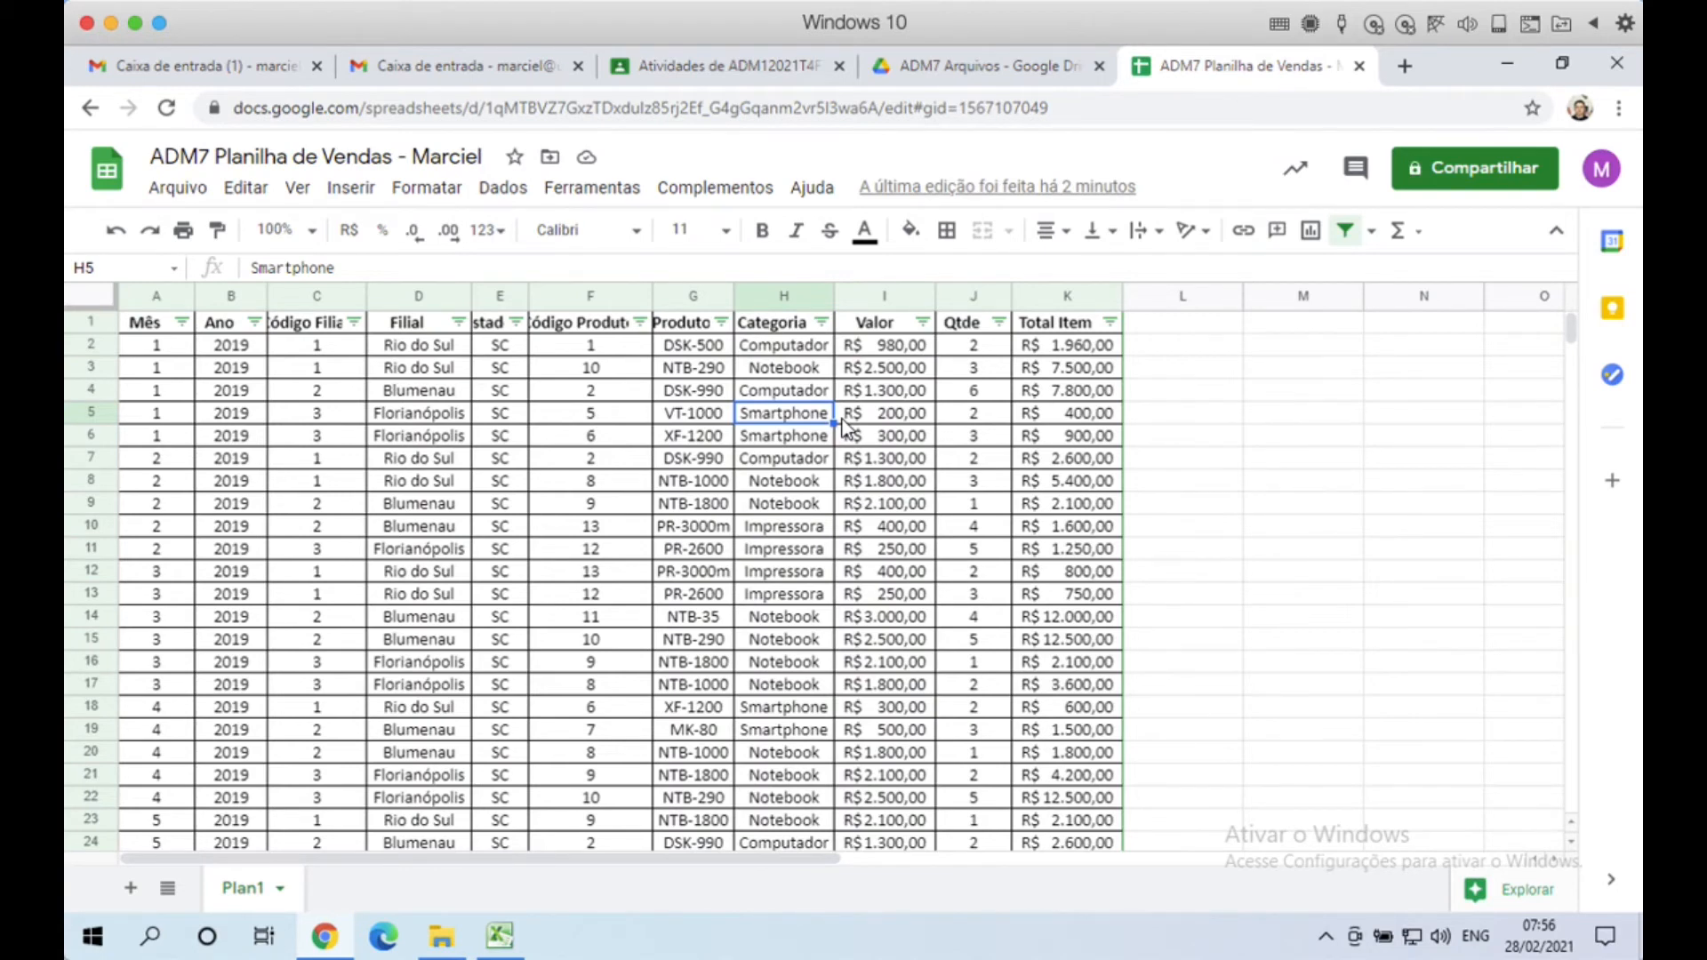
click(646, 418)
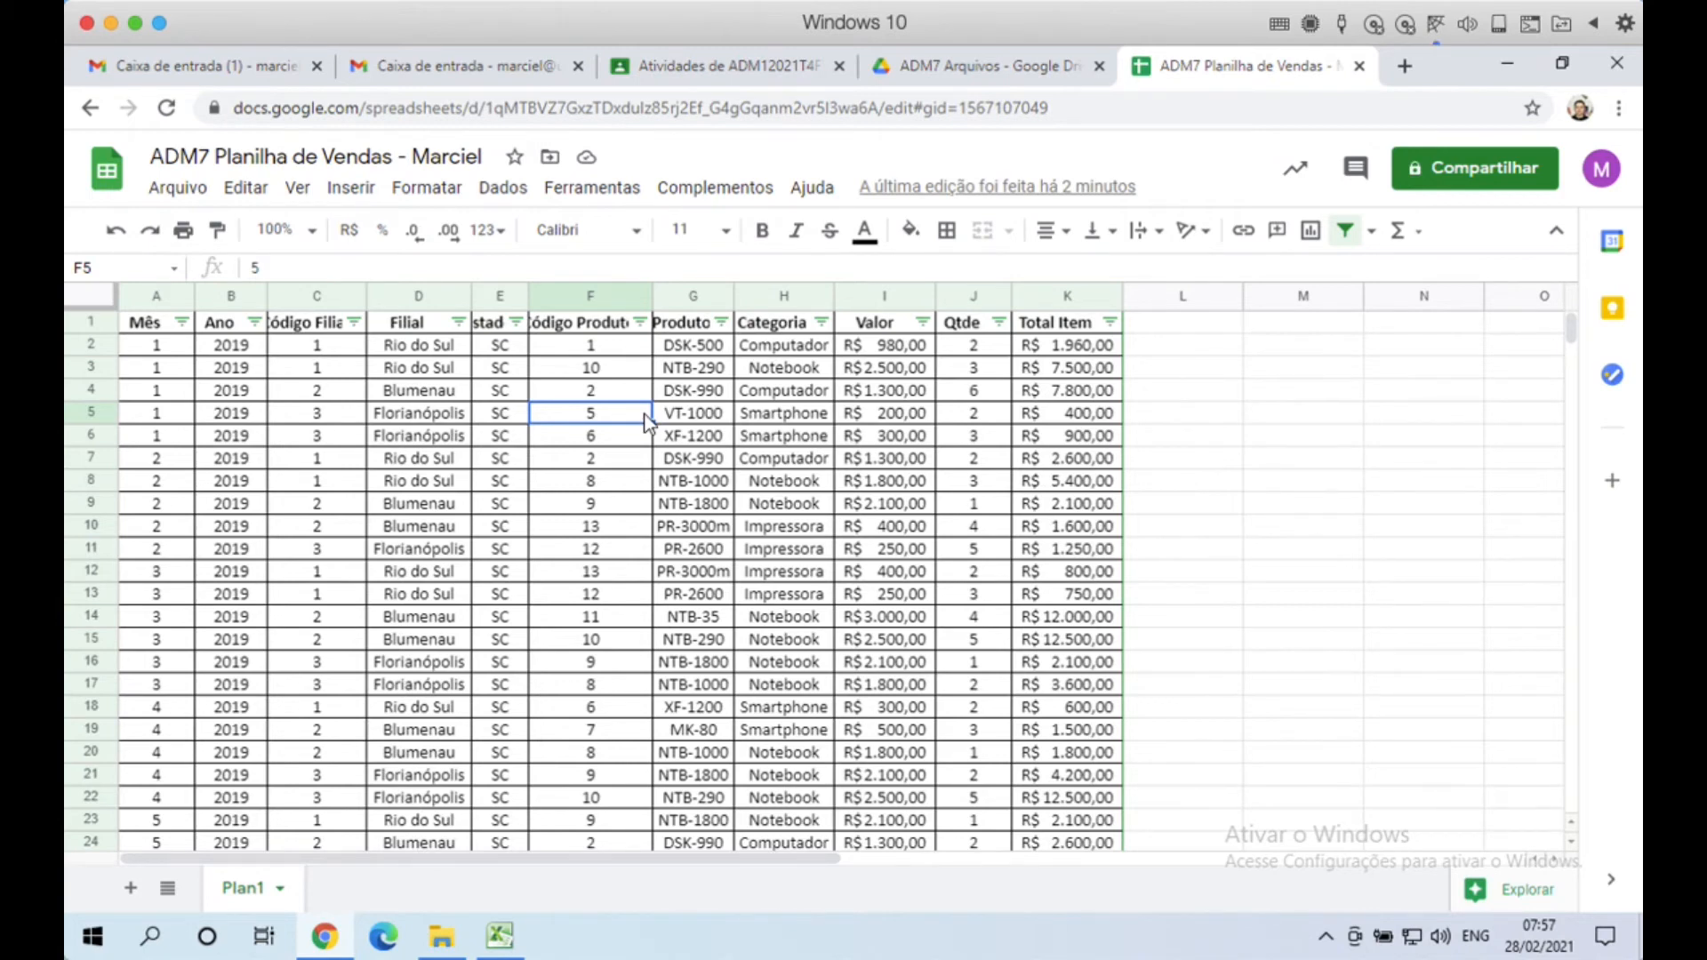
click(156, 415)
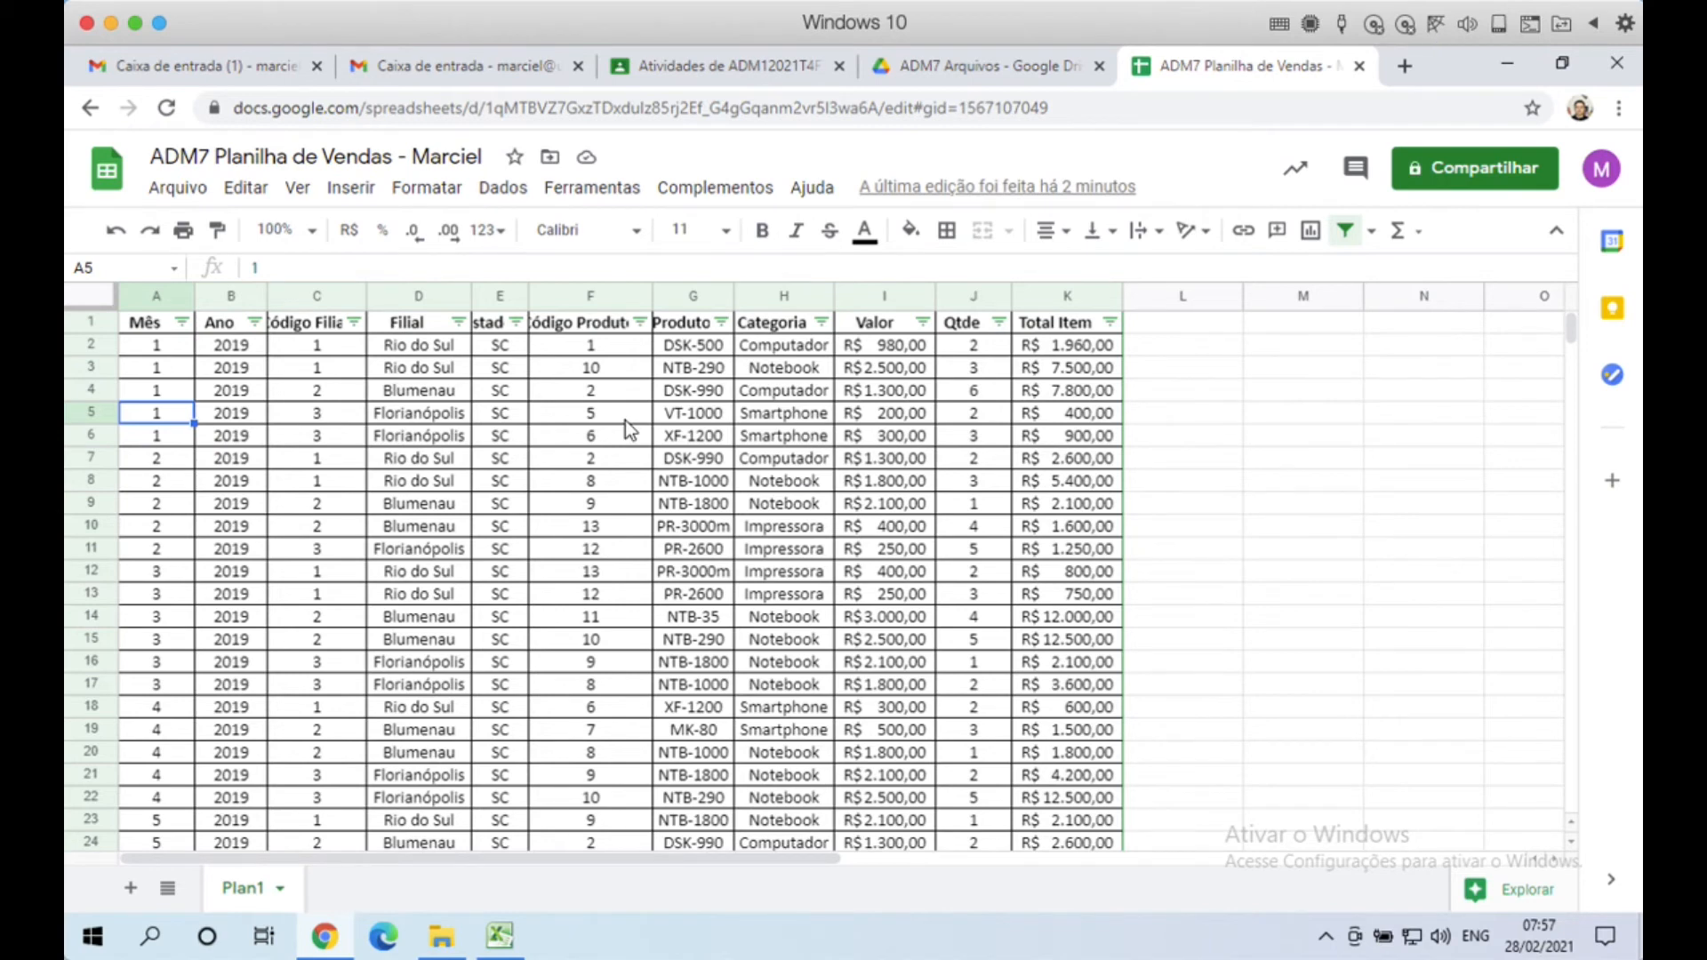
click(680, 418)
click(160, 367)
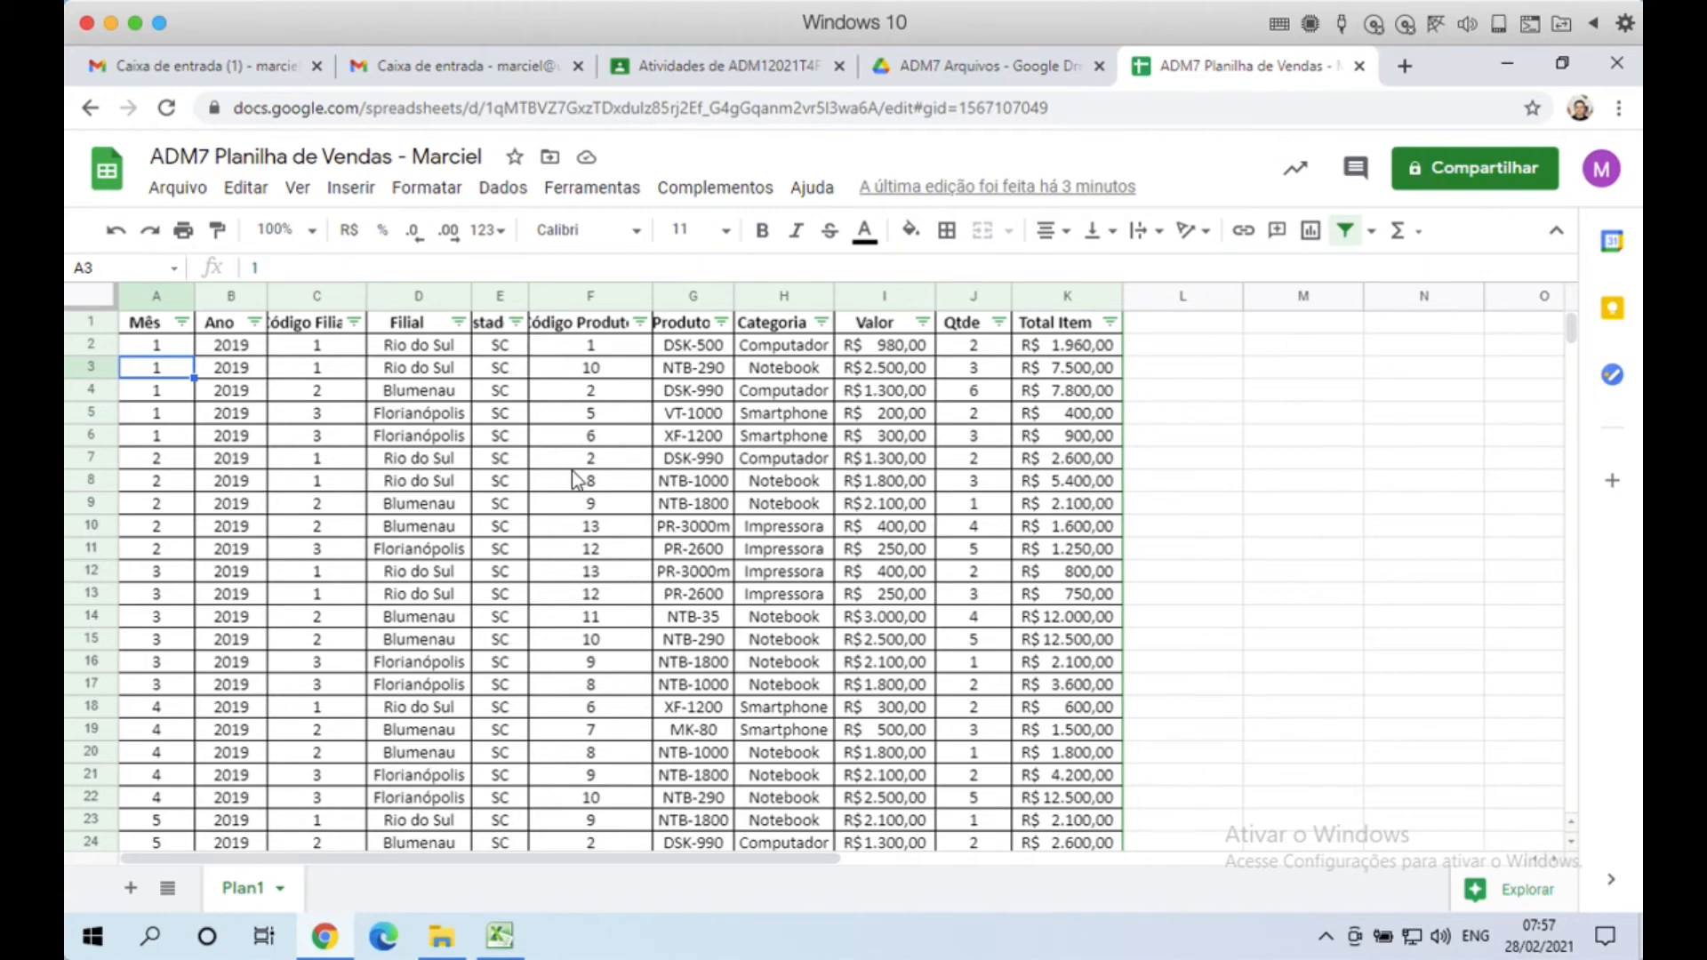
click(607, 395)
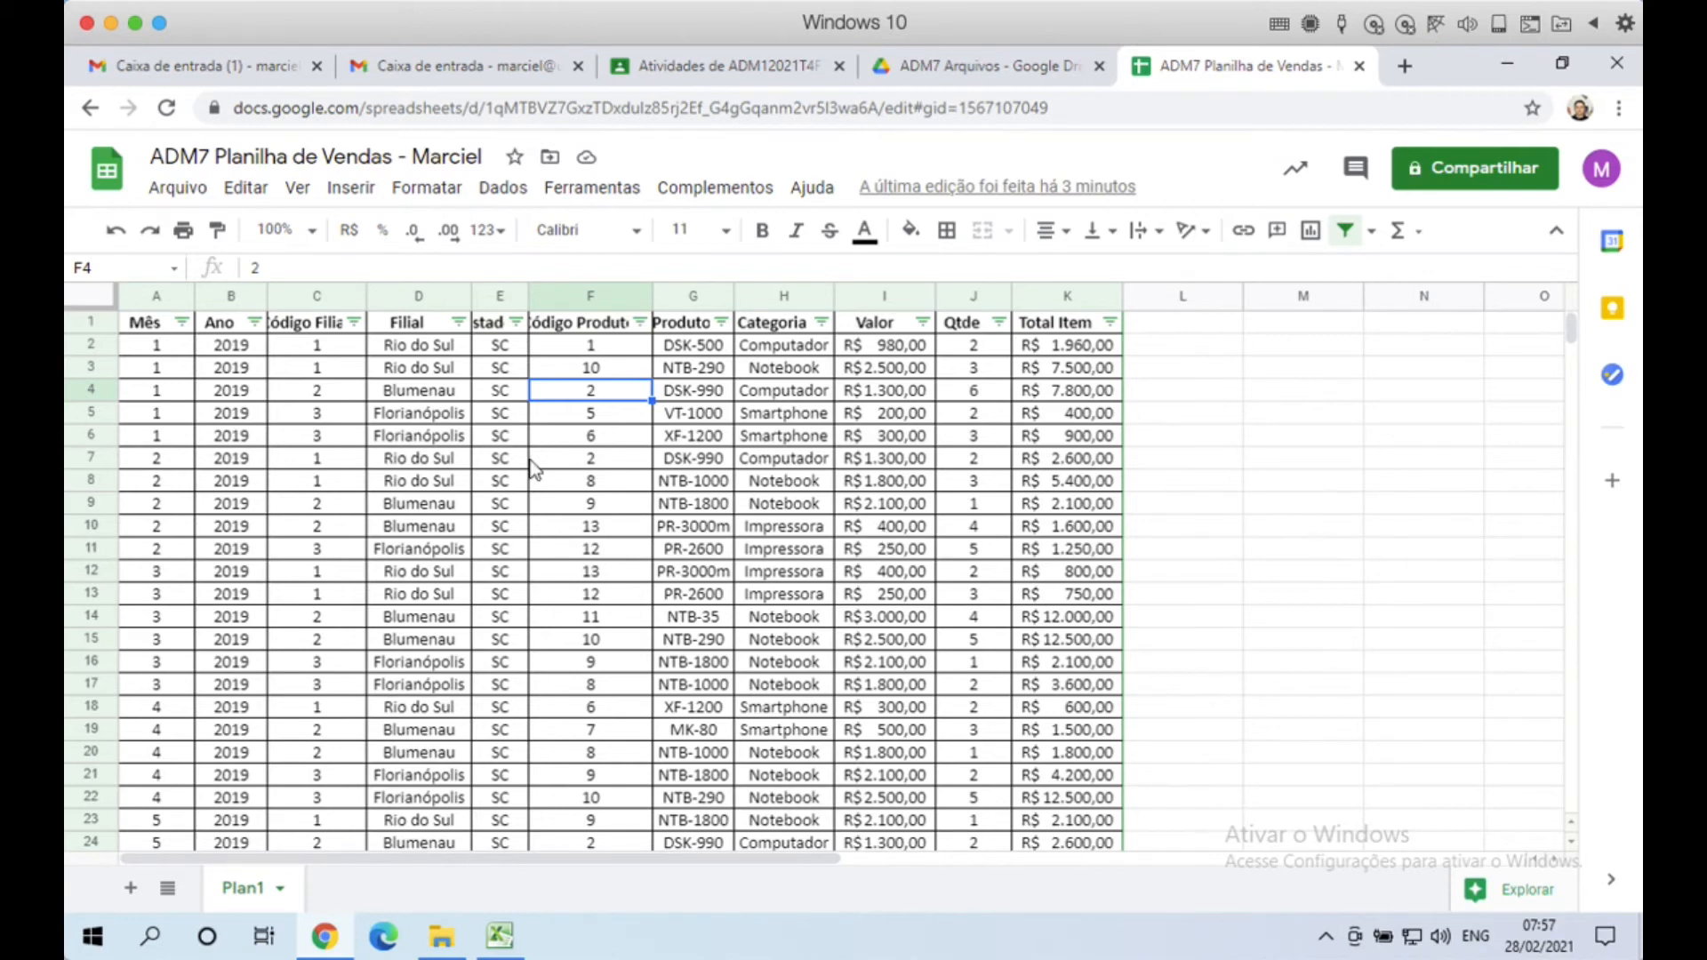
click(223, 395)
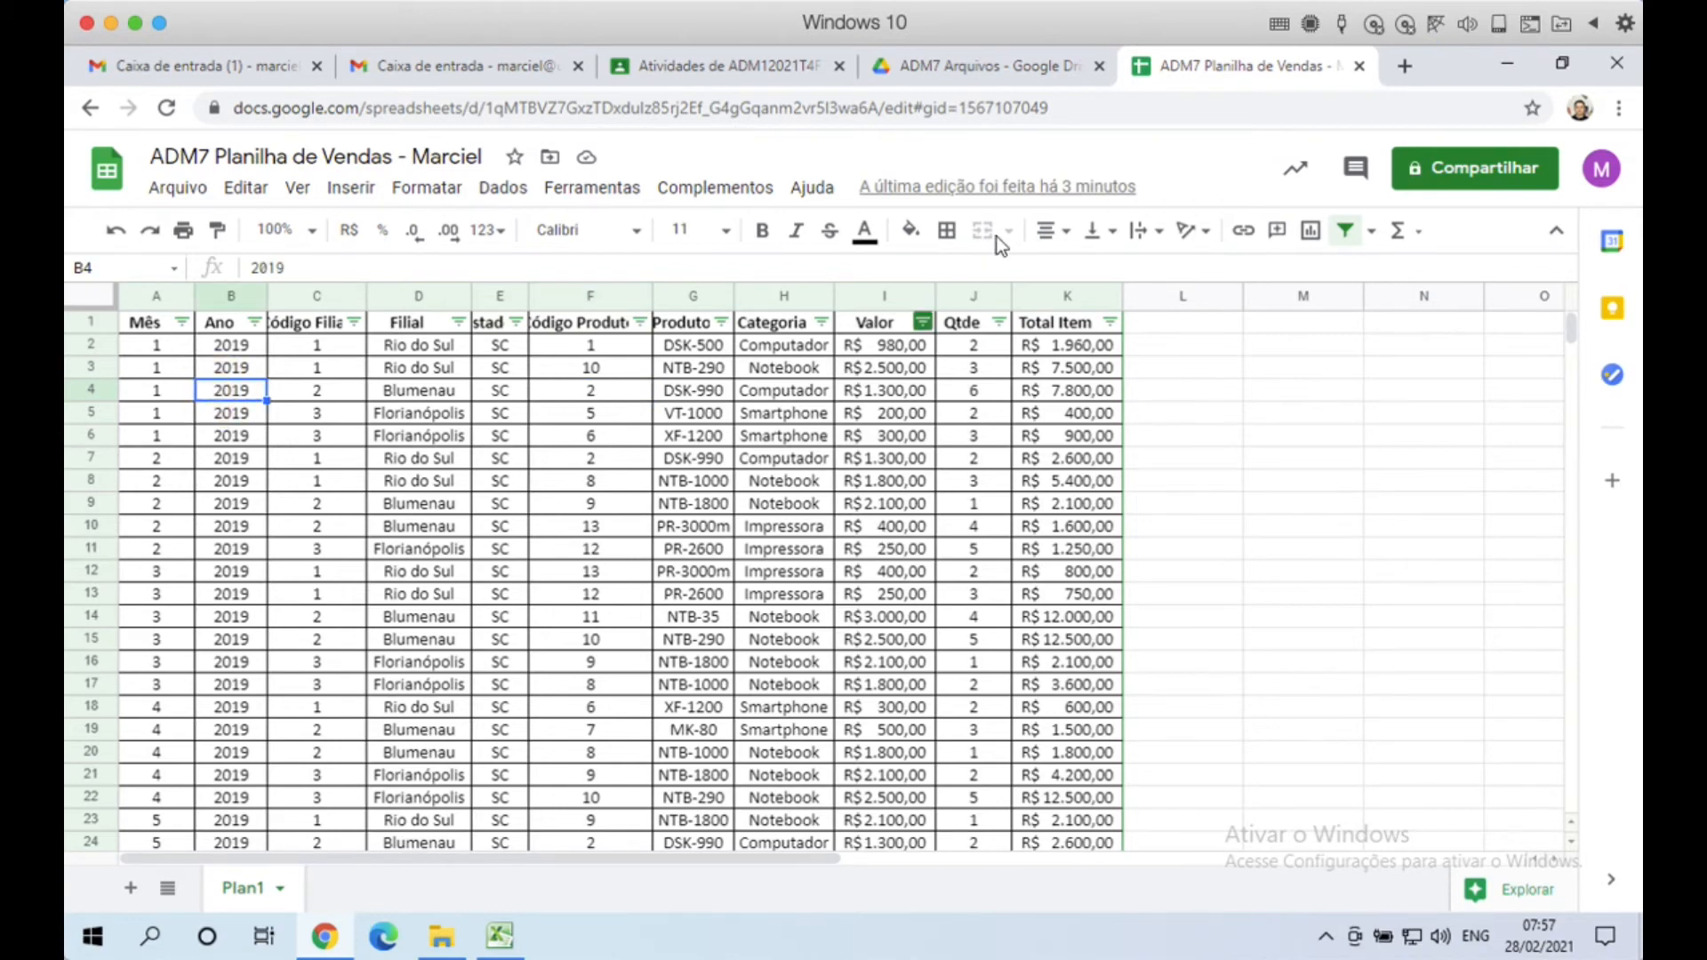
Step: Close the sheet's tab and reopen ADM7 Planilha de Vendas from the ADM7 Arquivos folder
click(1357, 67)
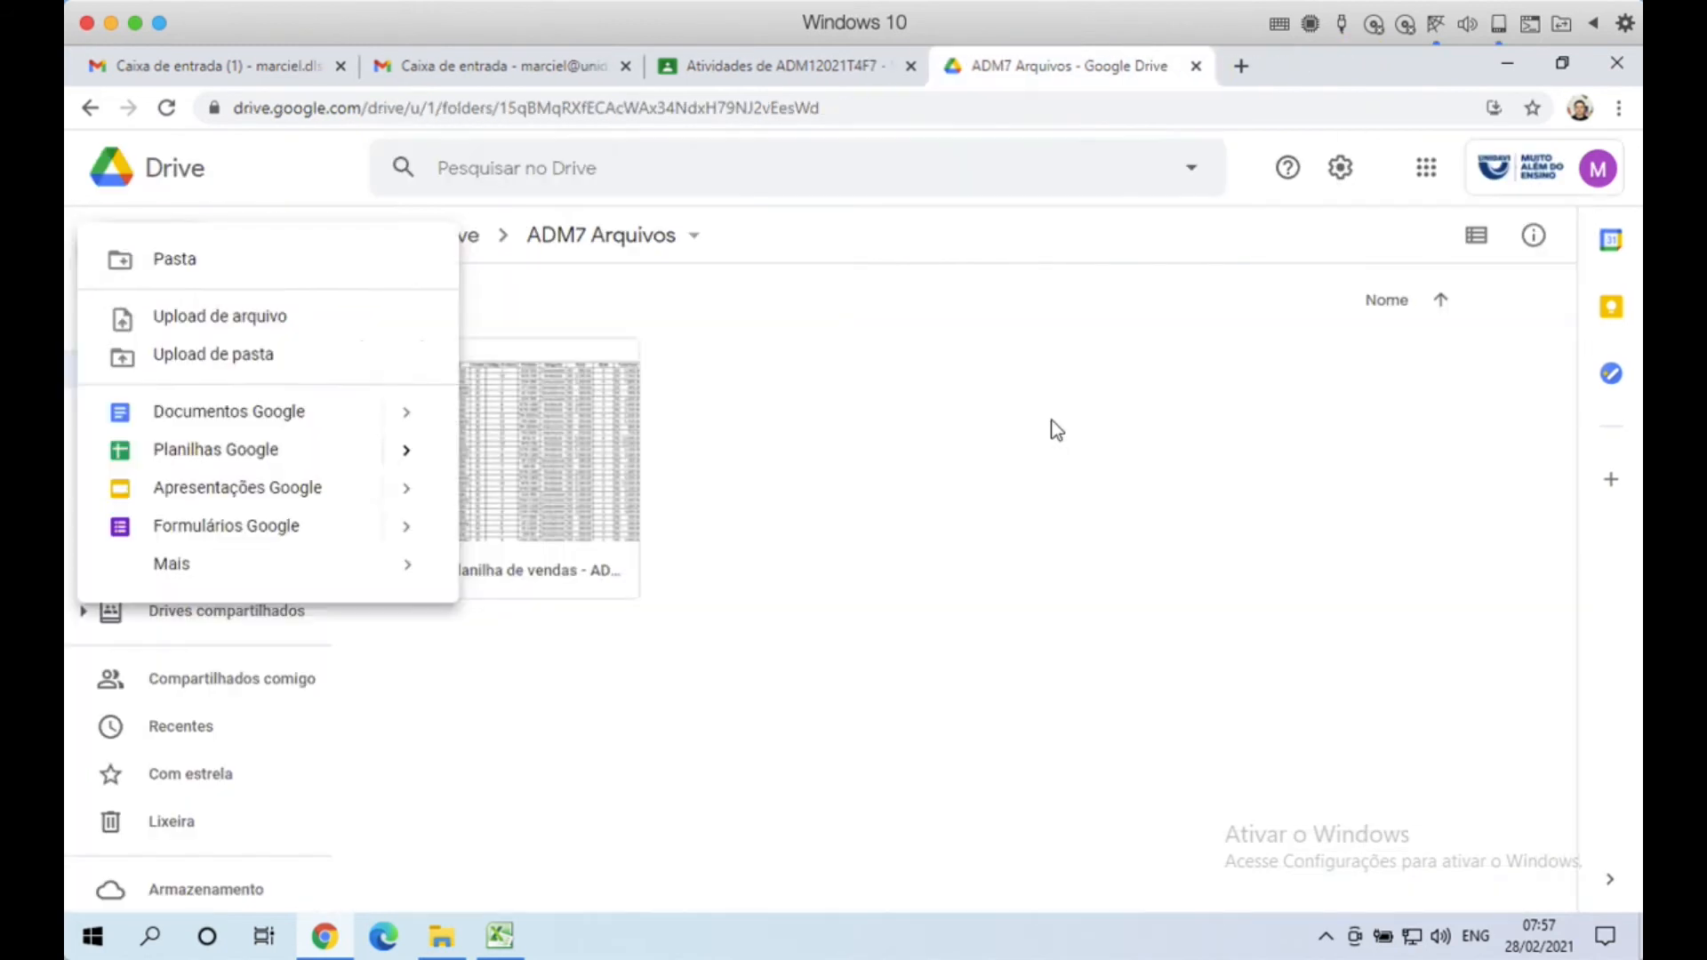
click(1052, 425)
click(857, 419)
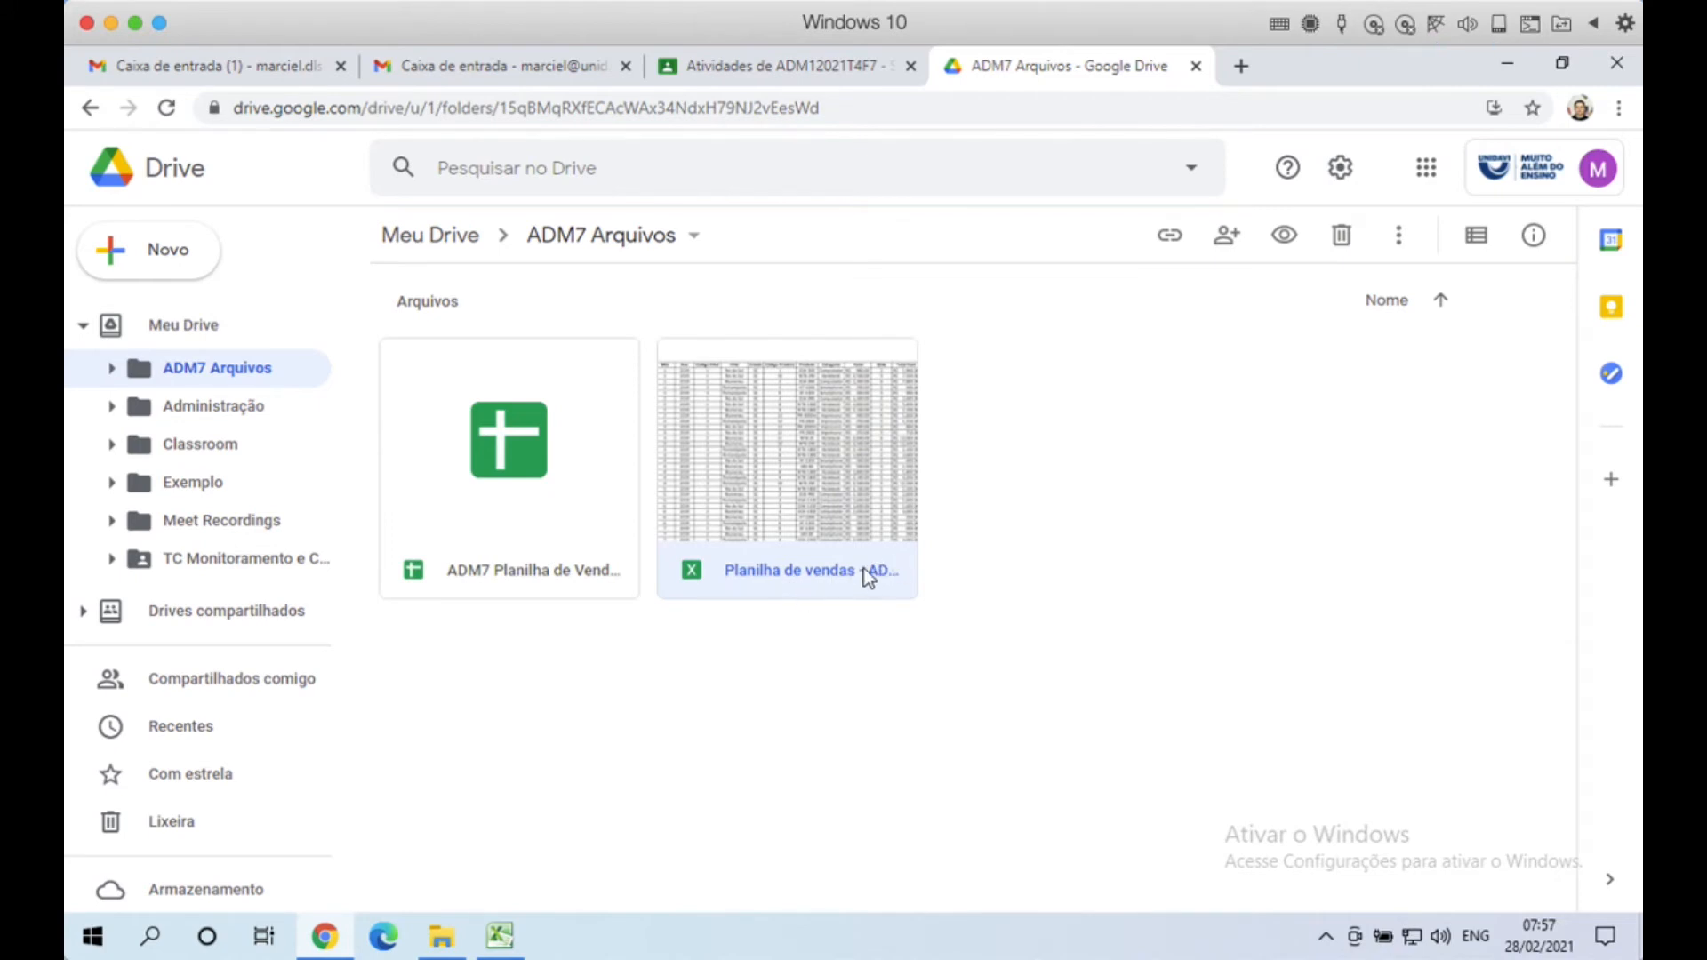
click(516, 434)
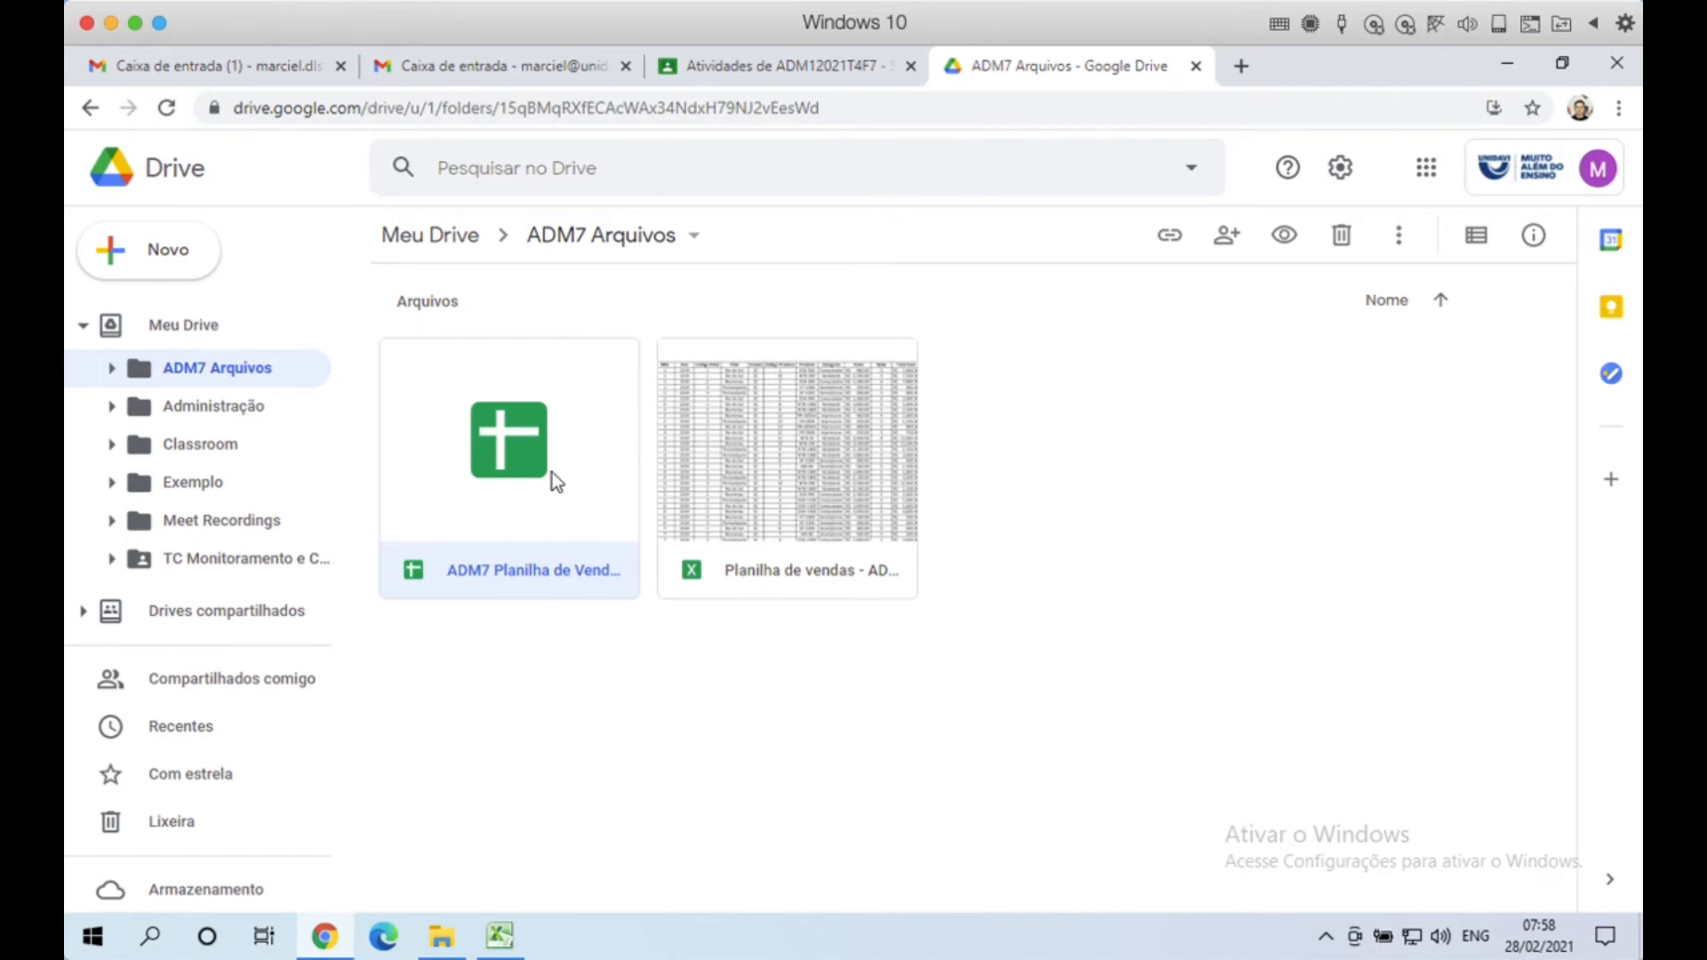
double_click(521, 441)
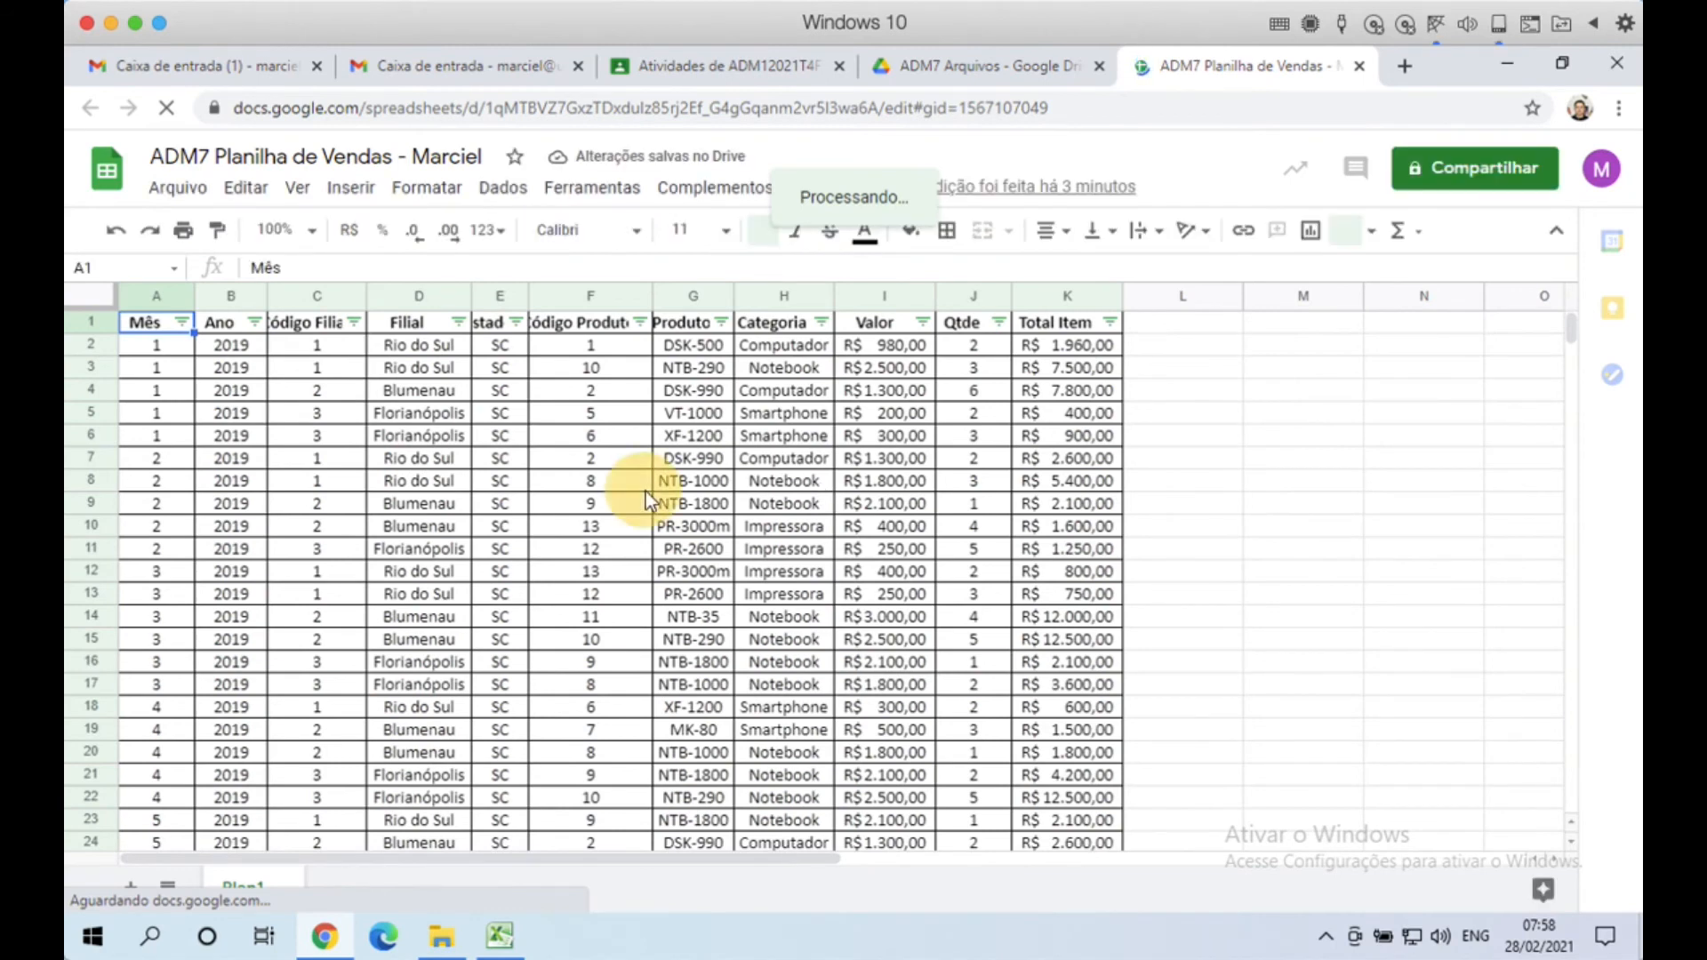
Step: Select cell E8 and bring up the Compartilhar dialog for ADM7 Planilha de Vendas
click(501, 489)
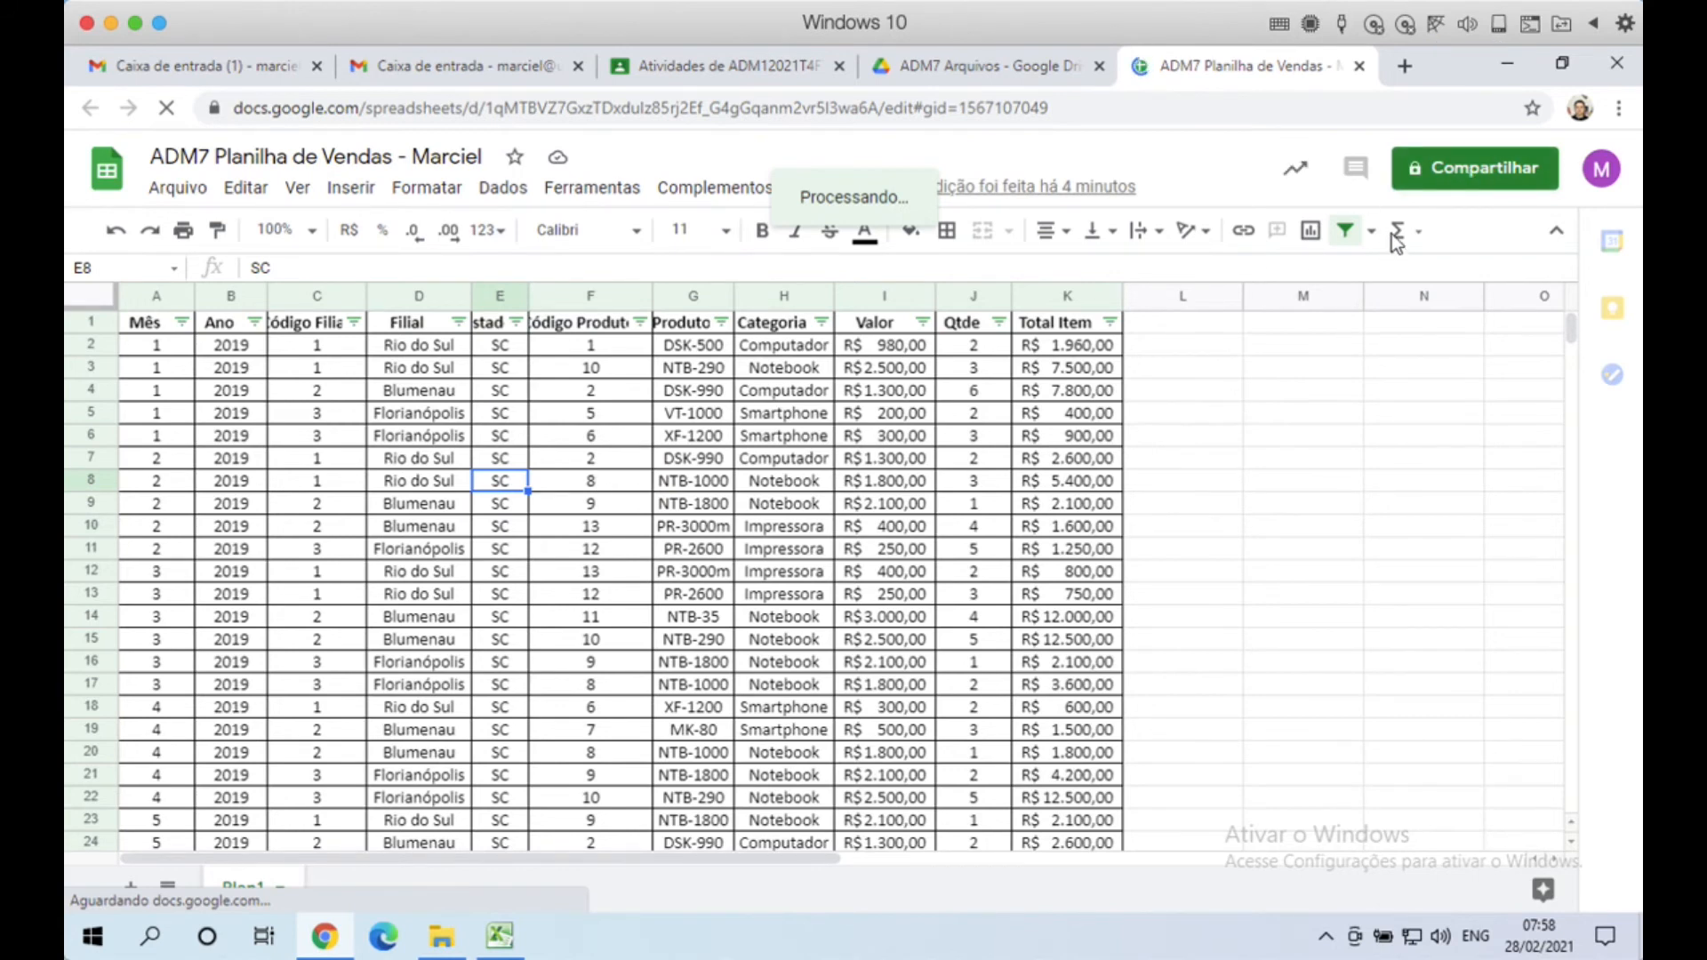
click(1461, 173)
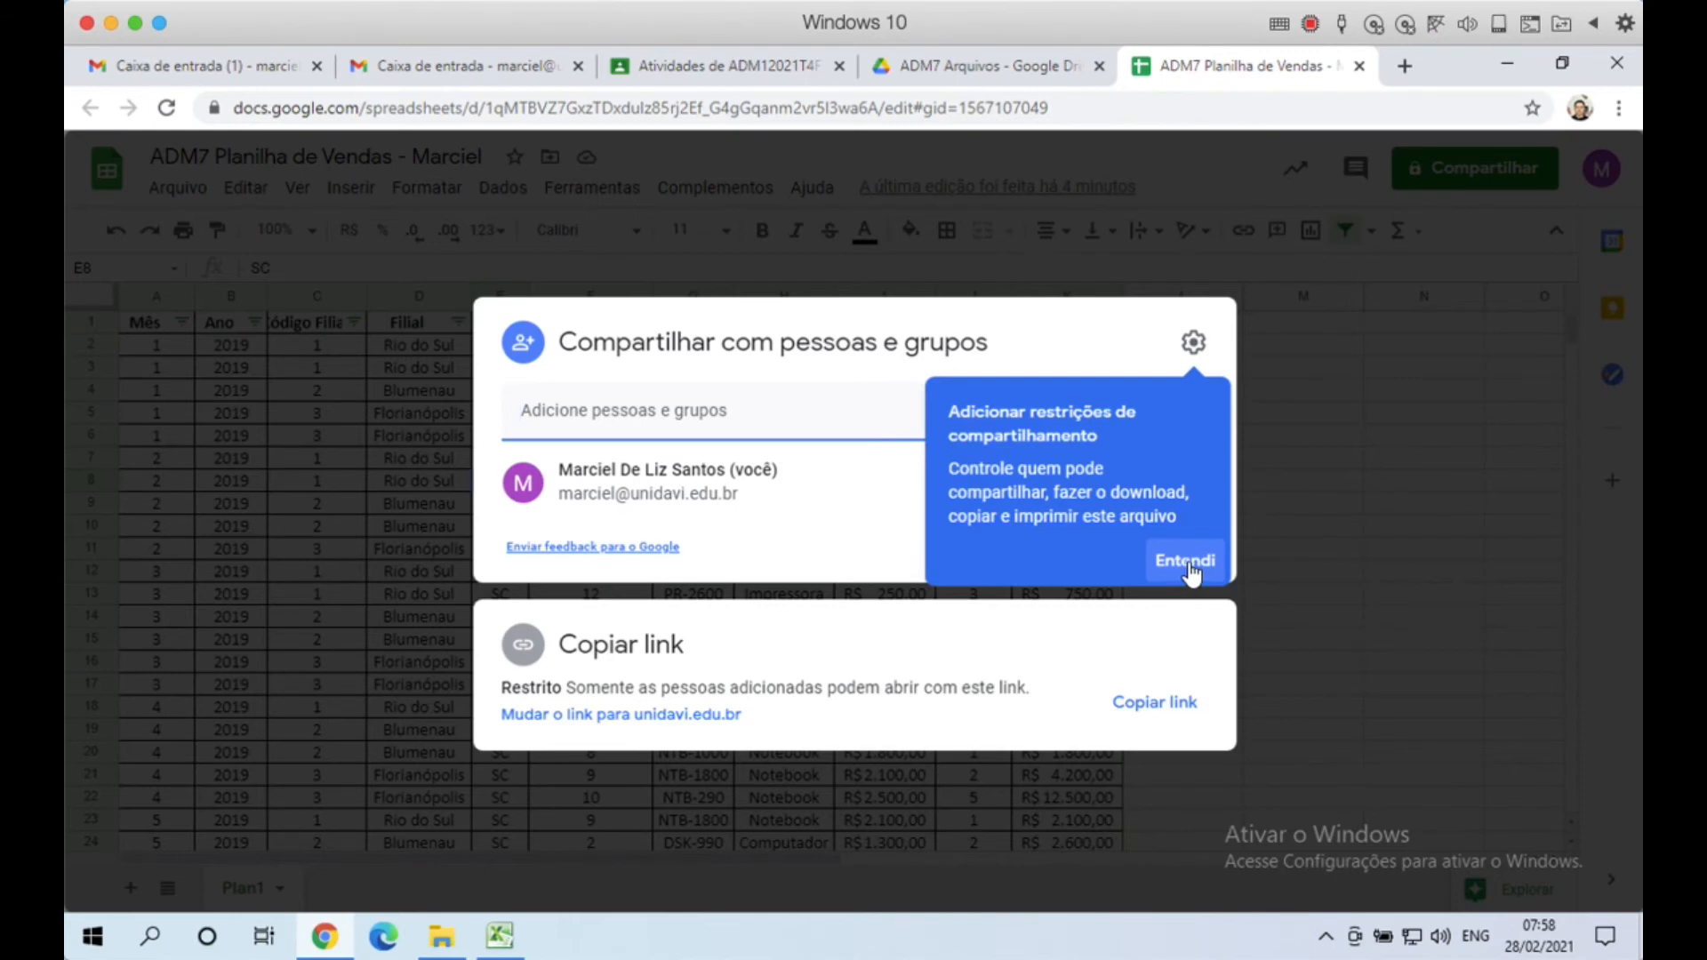
Step: Dismiss the sharing tip and add the collaborator's suggested e-mail address as a recipient
click(1190, 574)
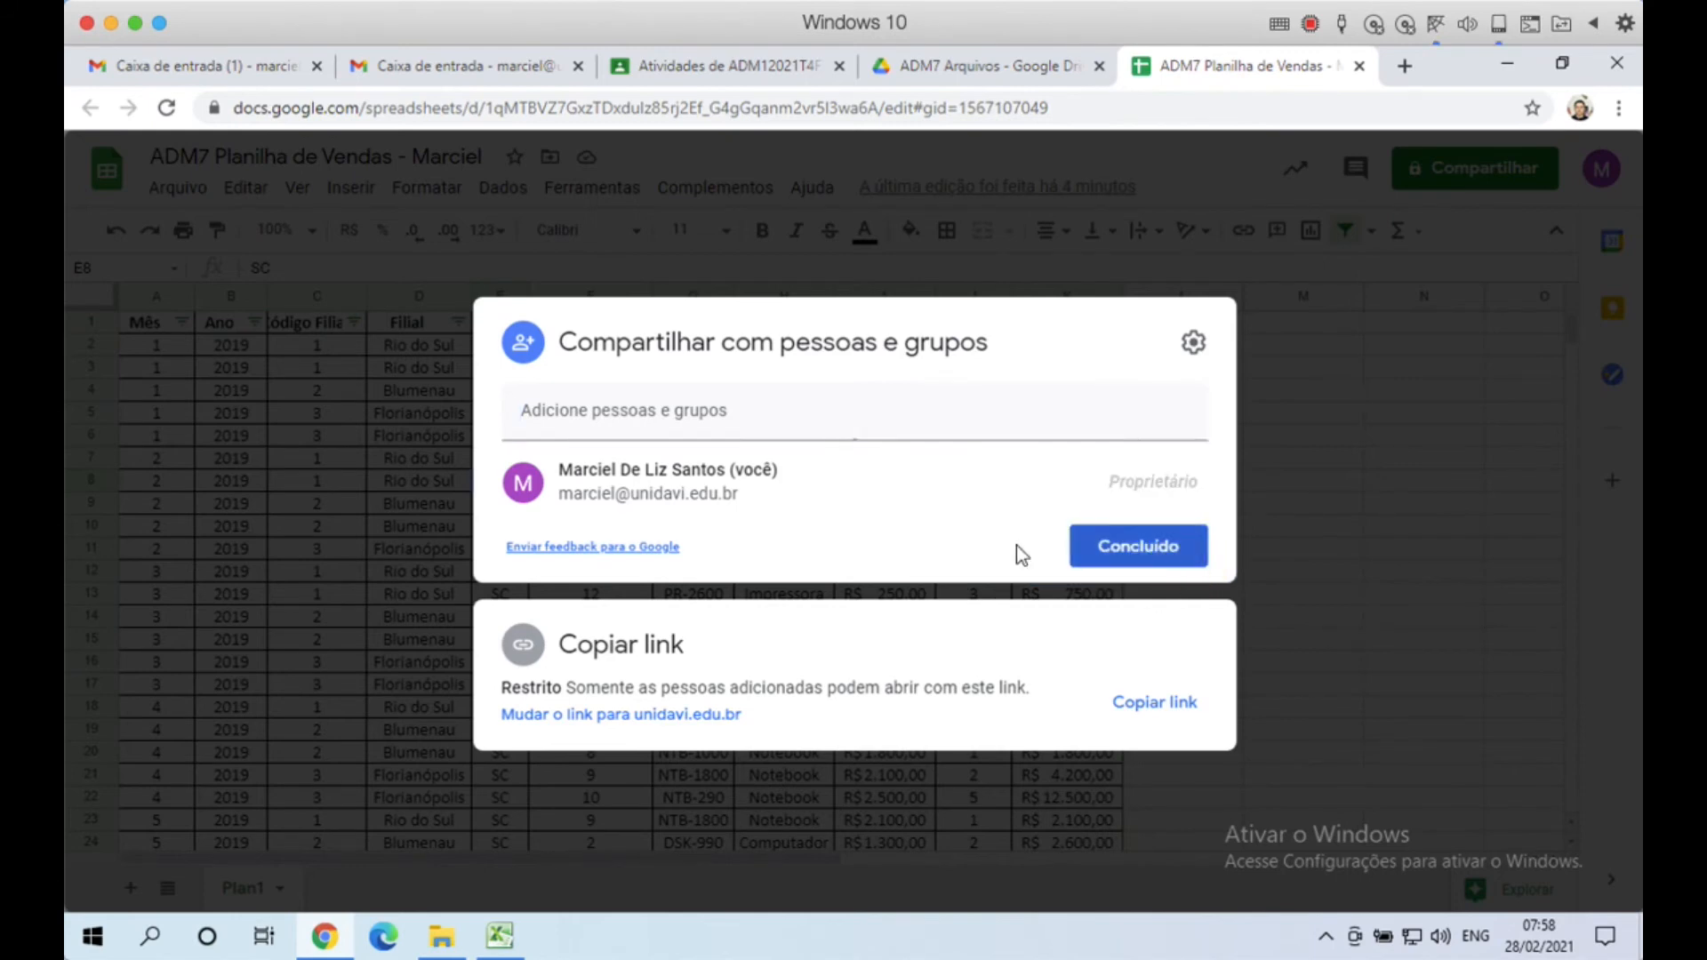
click(656, 403)
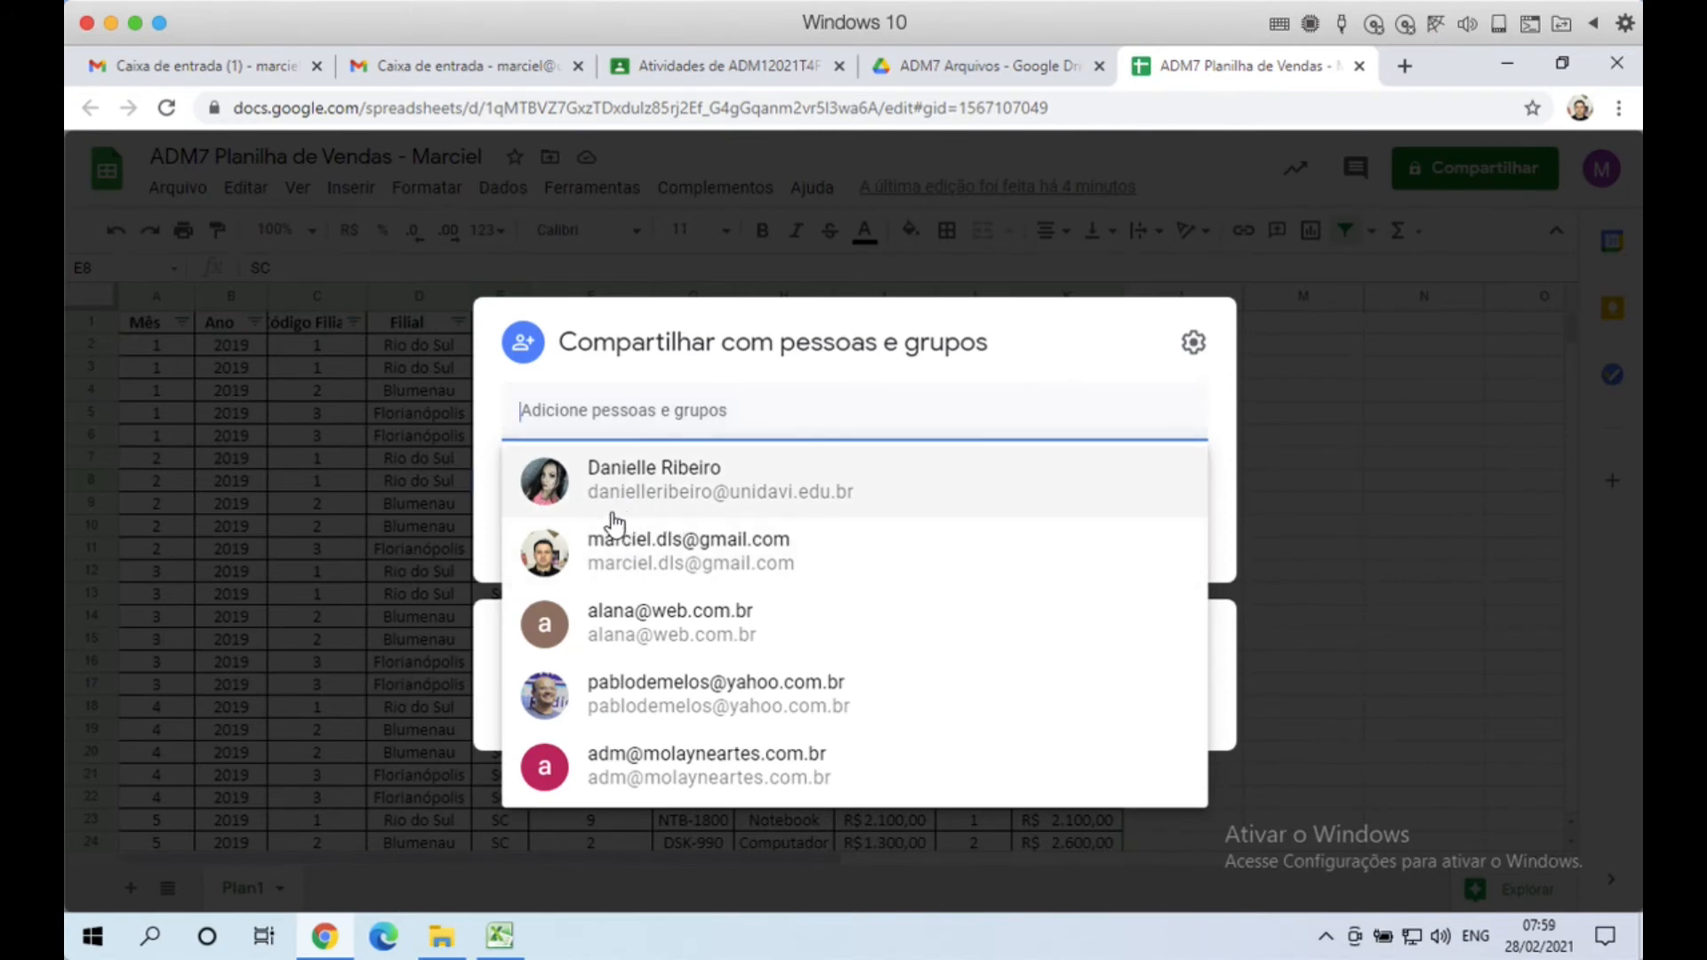
mouse_move(681, 498)
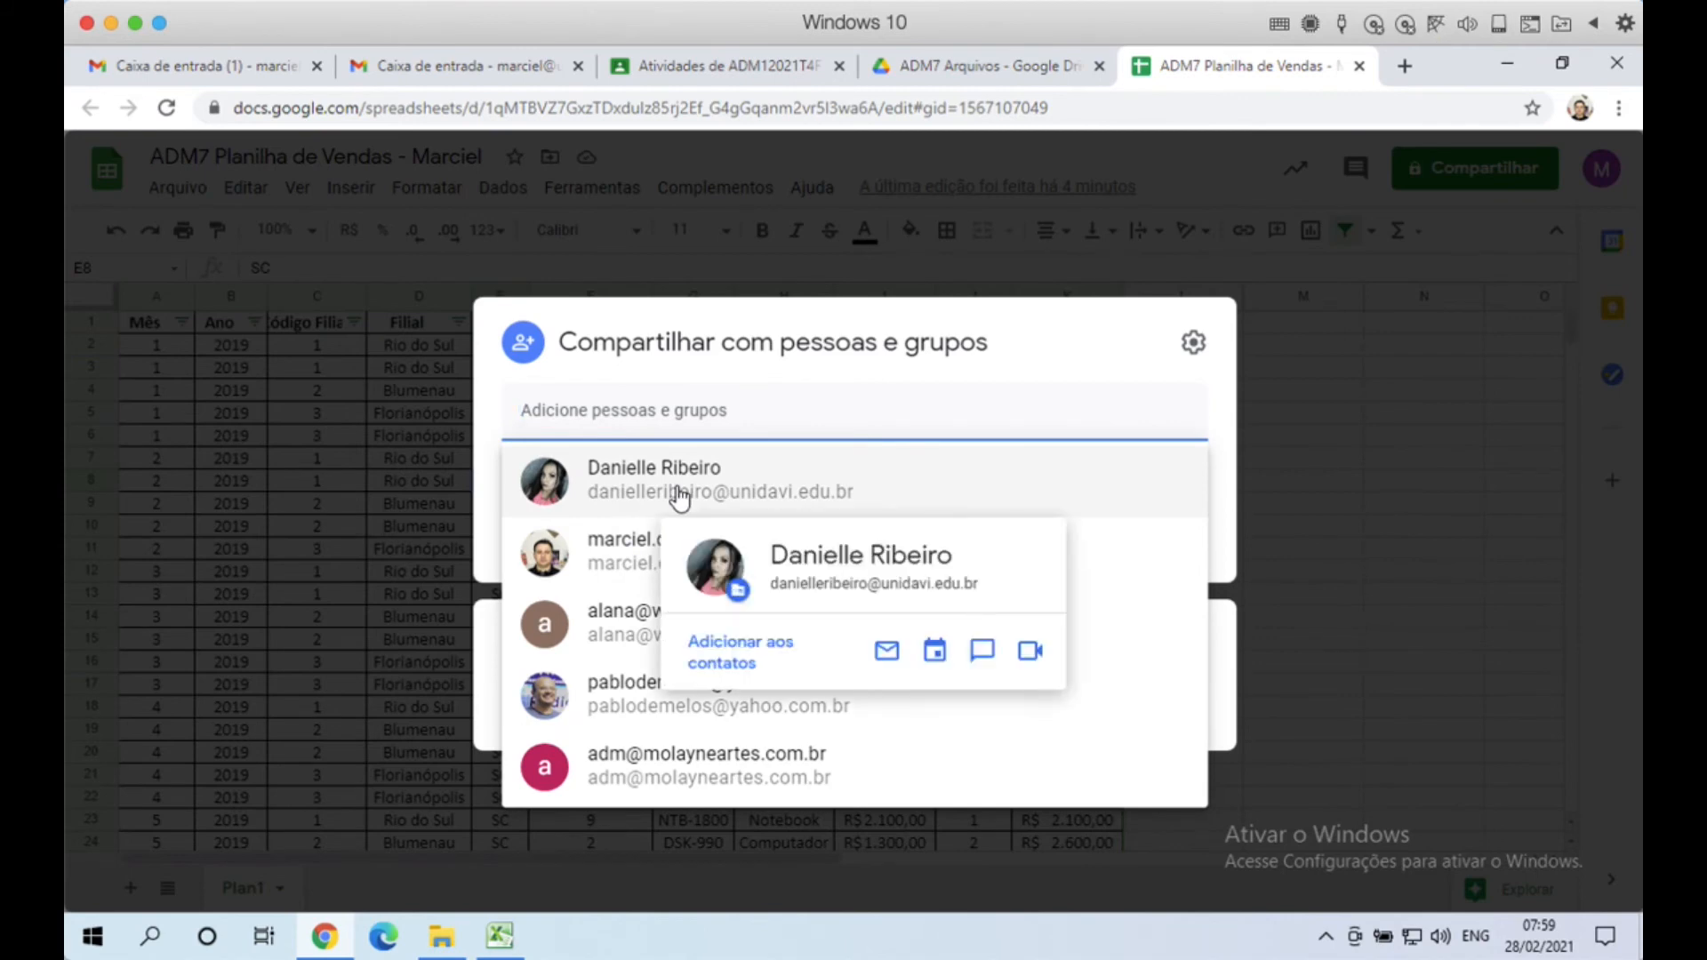
click(668, 416)
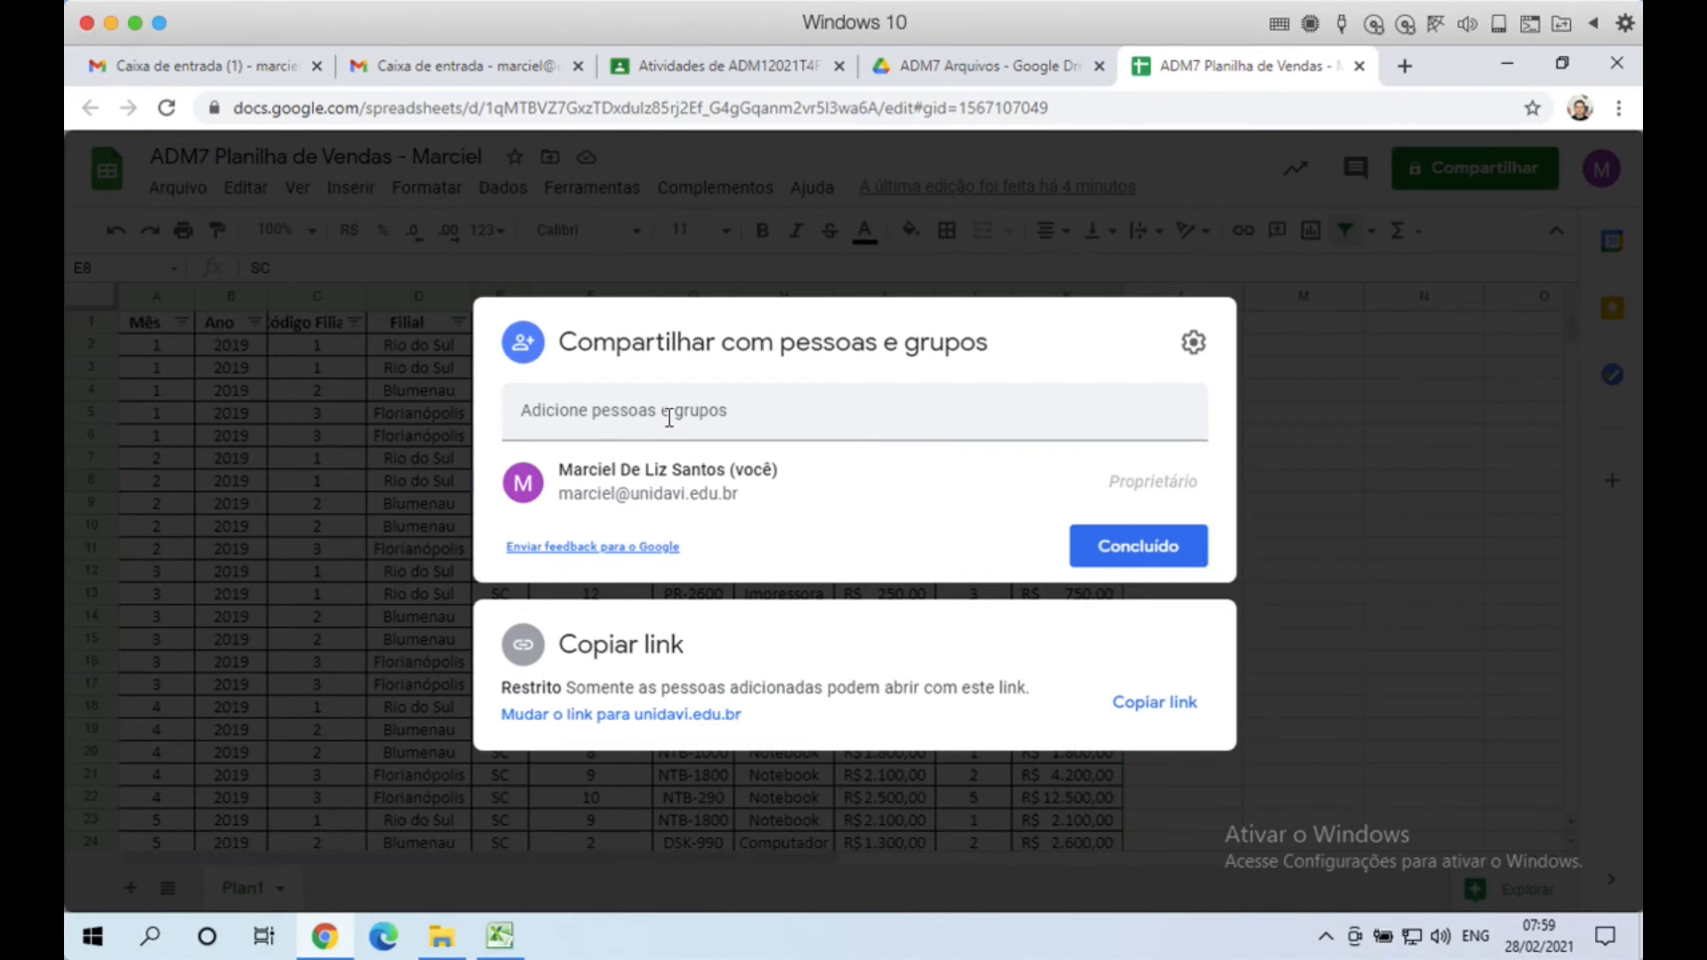
click(668, 416)
text(ma)
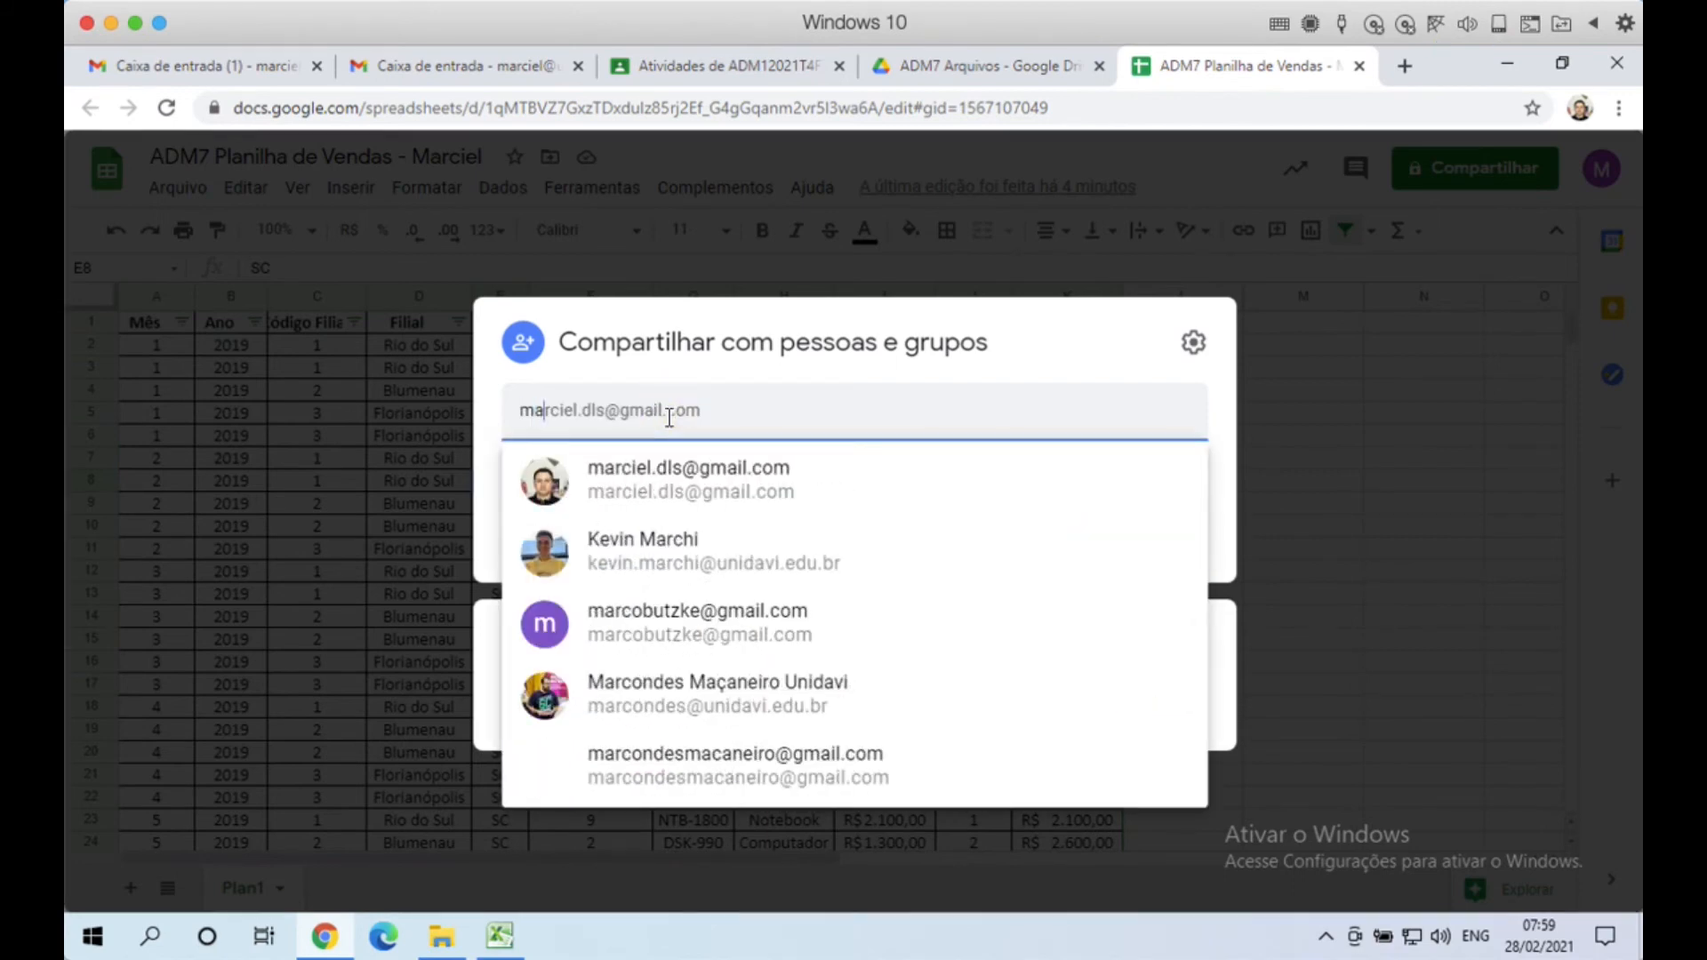
text(rcon)
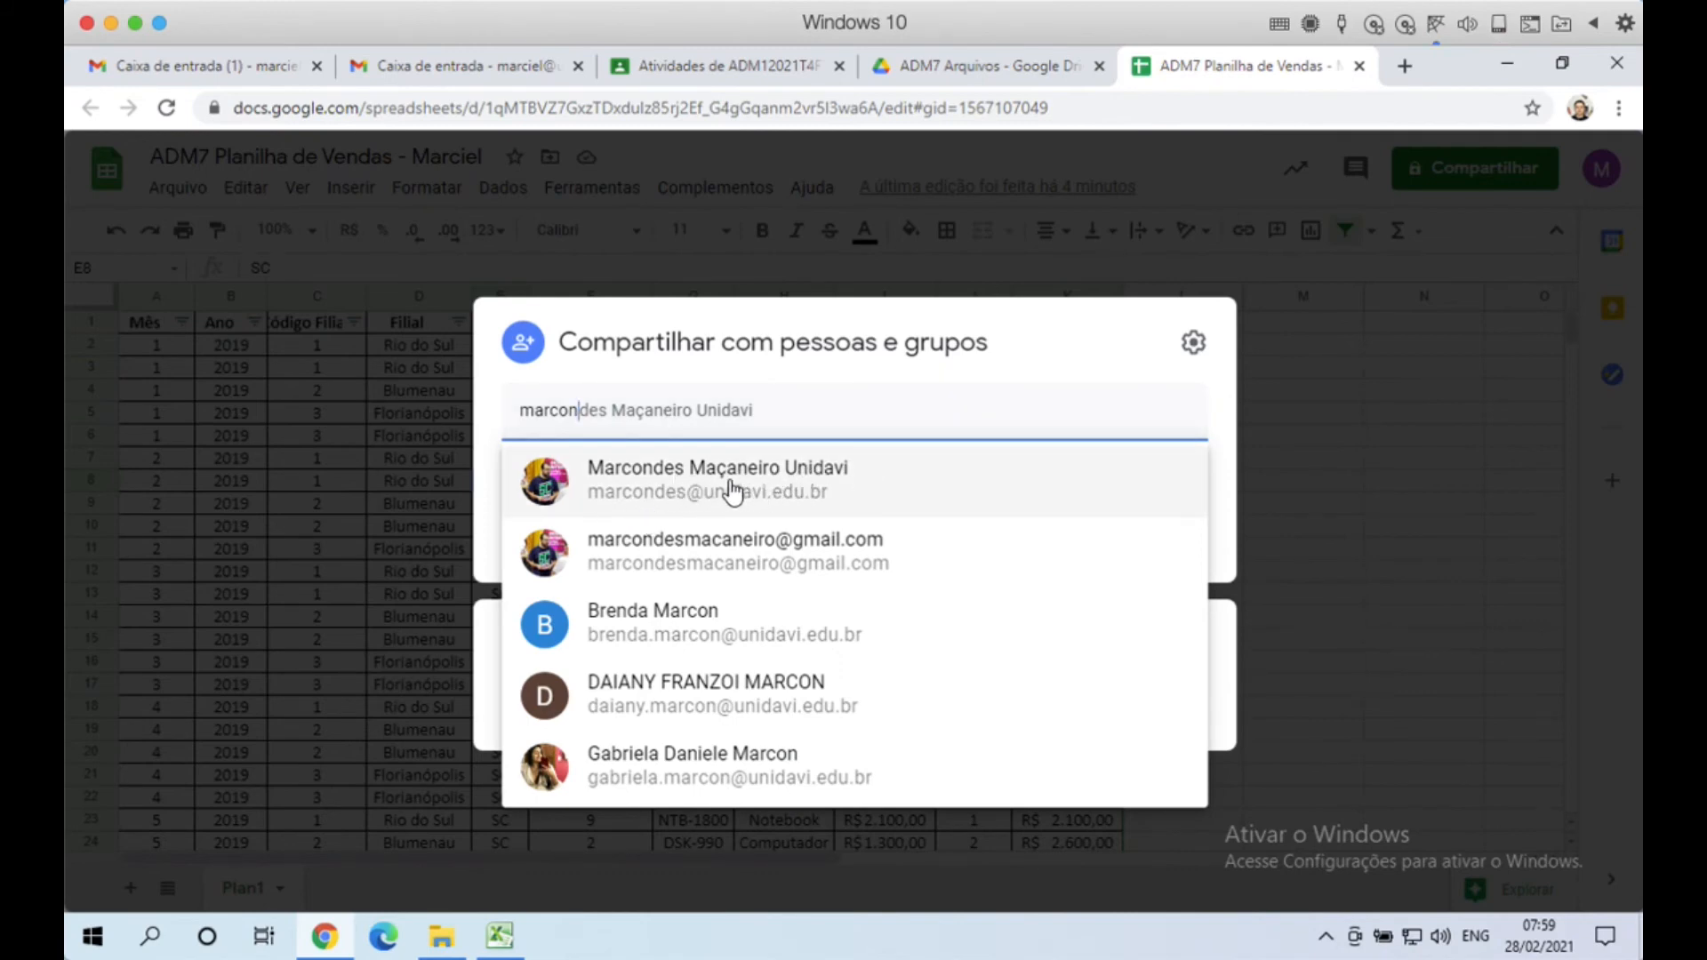
click(659, 418)
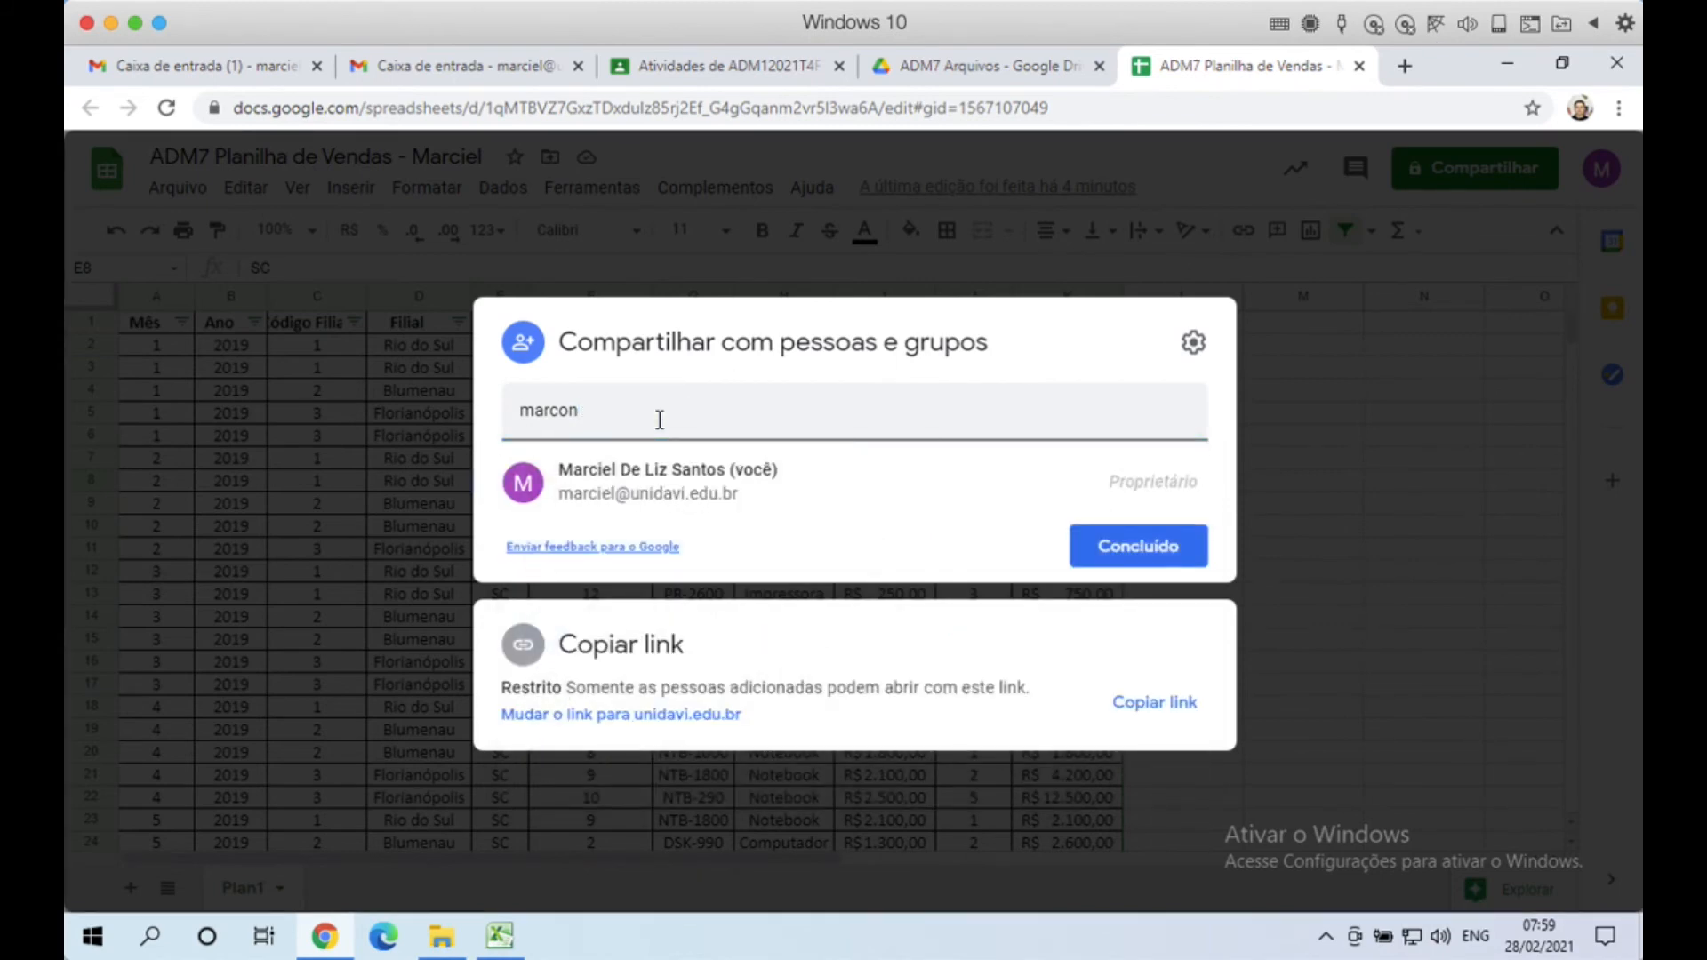
key(BackSpace)
key(BackSpace)
key(BackSpace)
key(BackSpace)
key(BackSpace)
key(BackSpace)
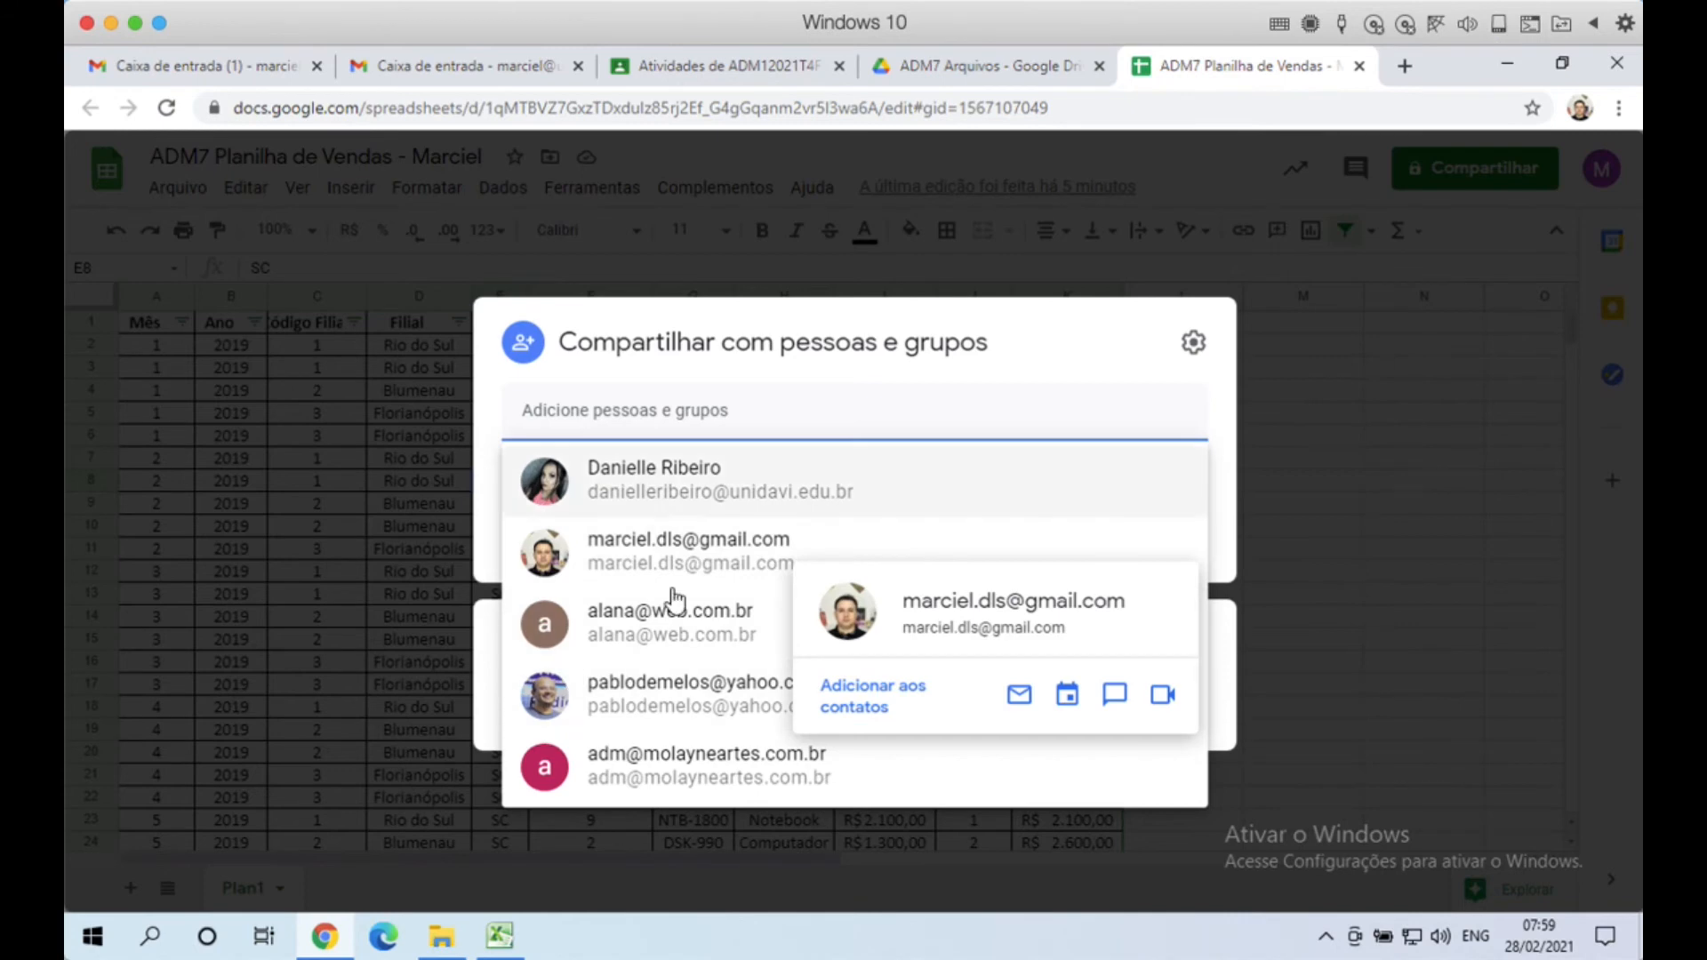
click(699, 409)
click(683, 412)
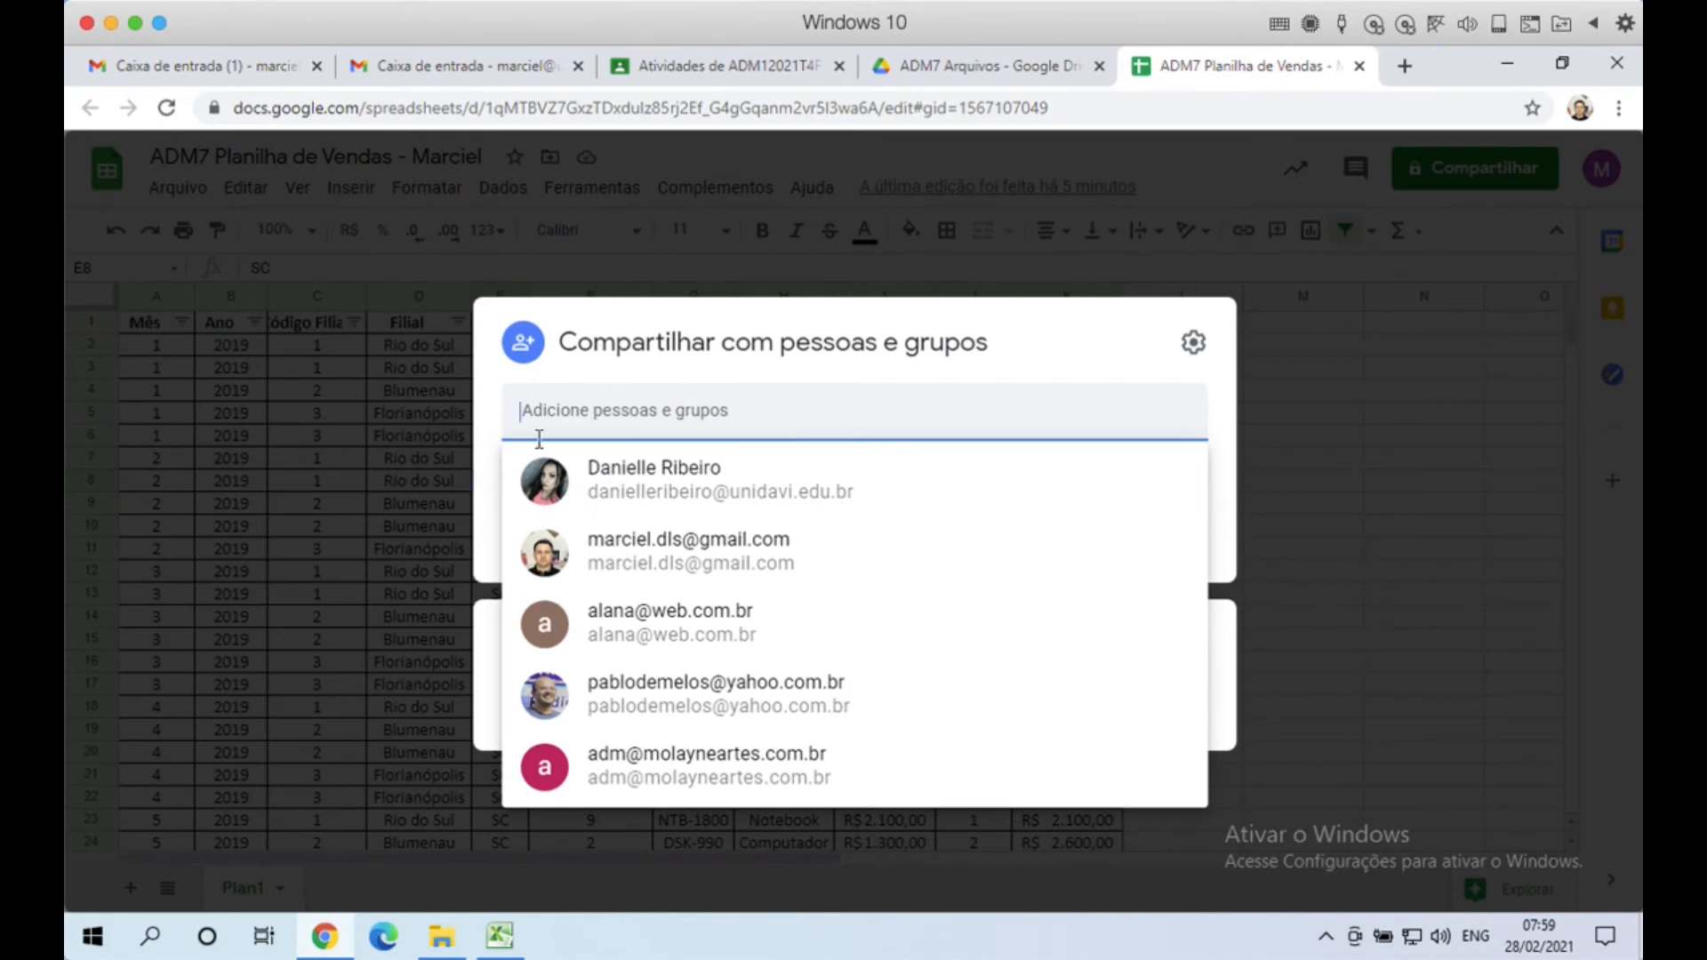
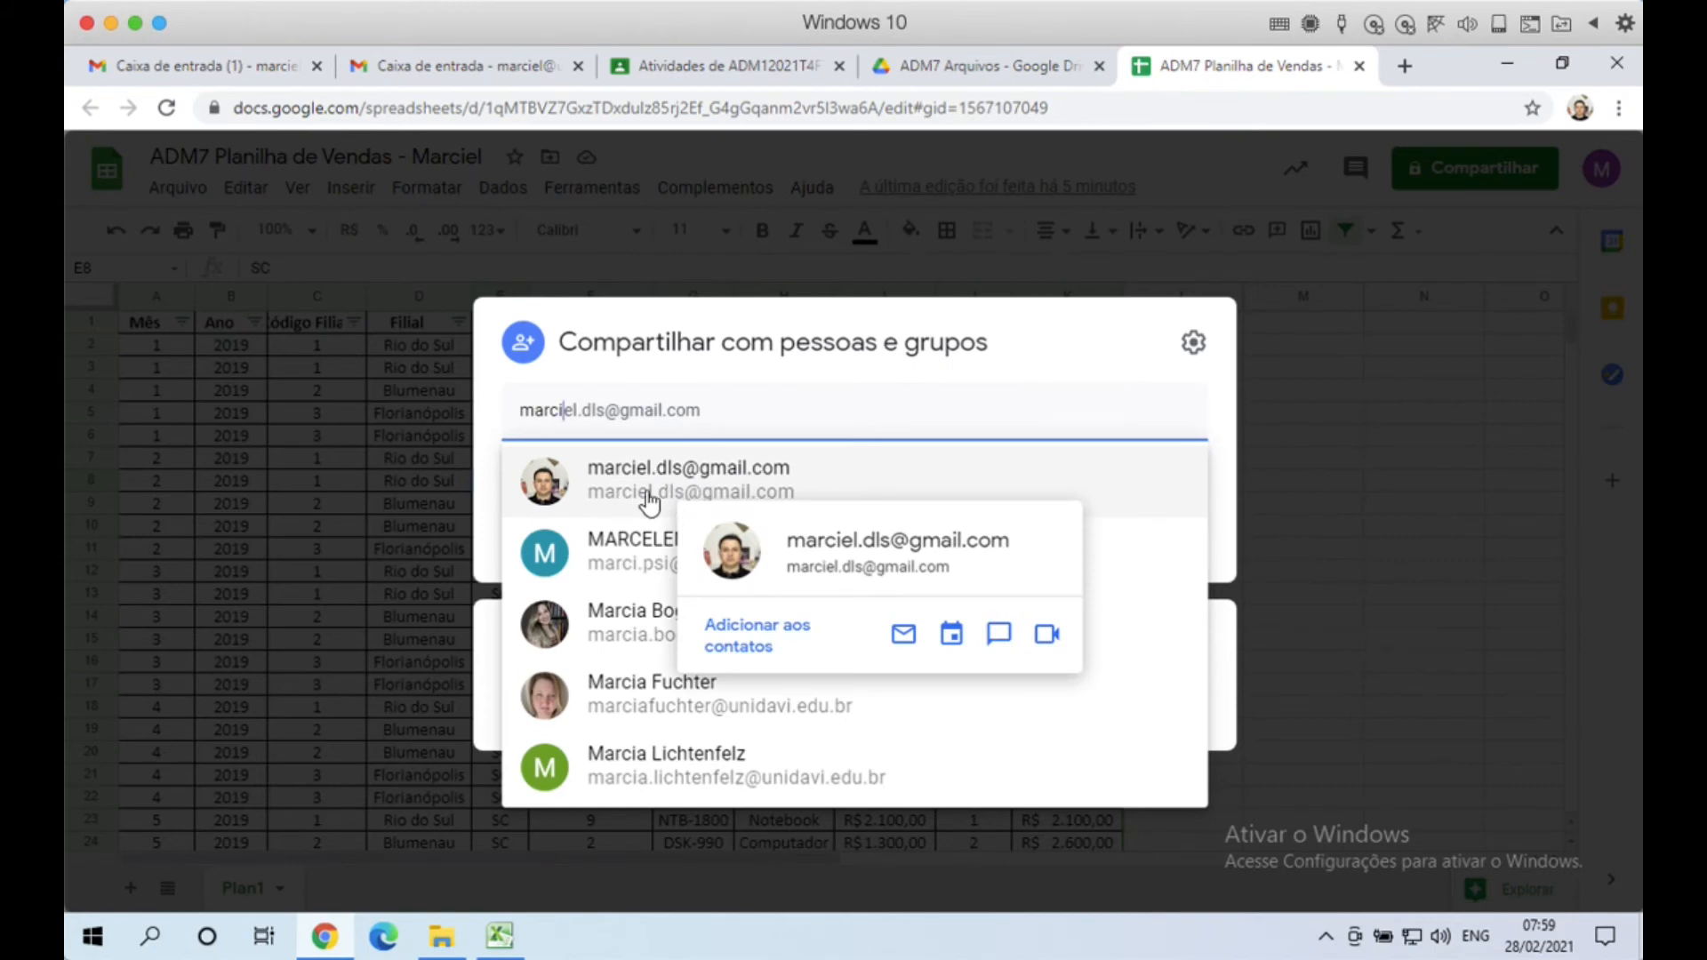
click(677, 487)
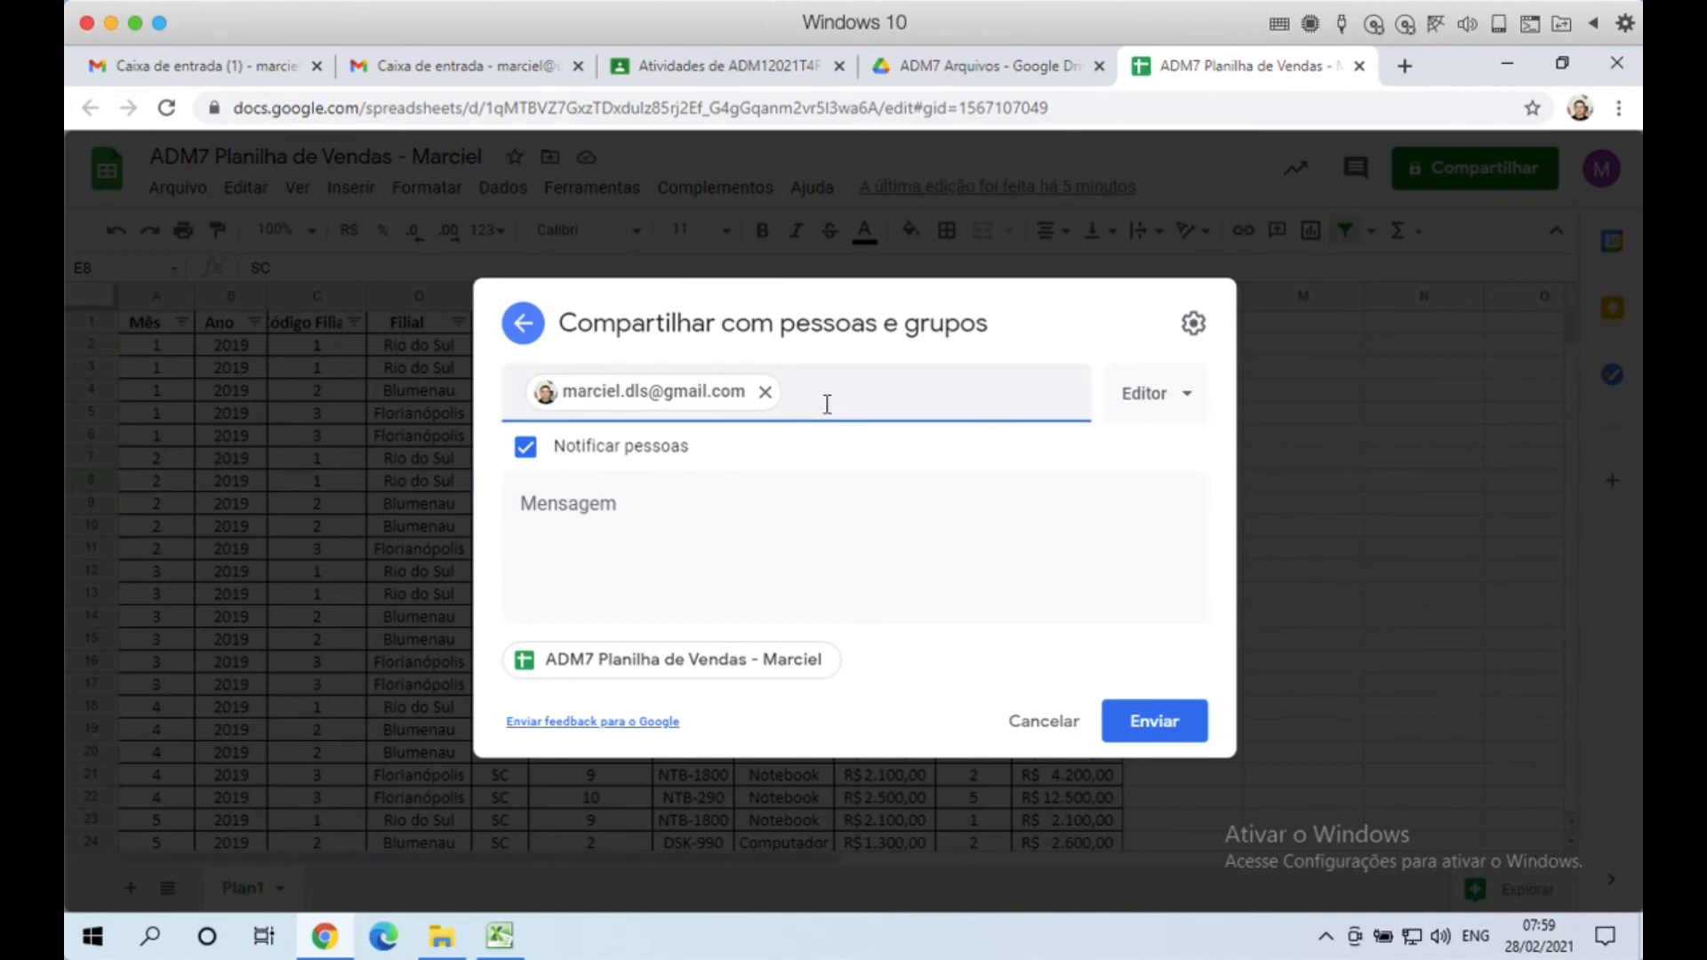
Step: Add then remove a second contact, and write the message 'Segue planilha de vendas de exemplo de ADM'
text(marcon)
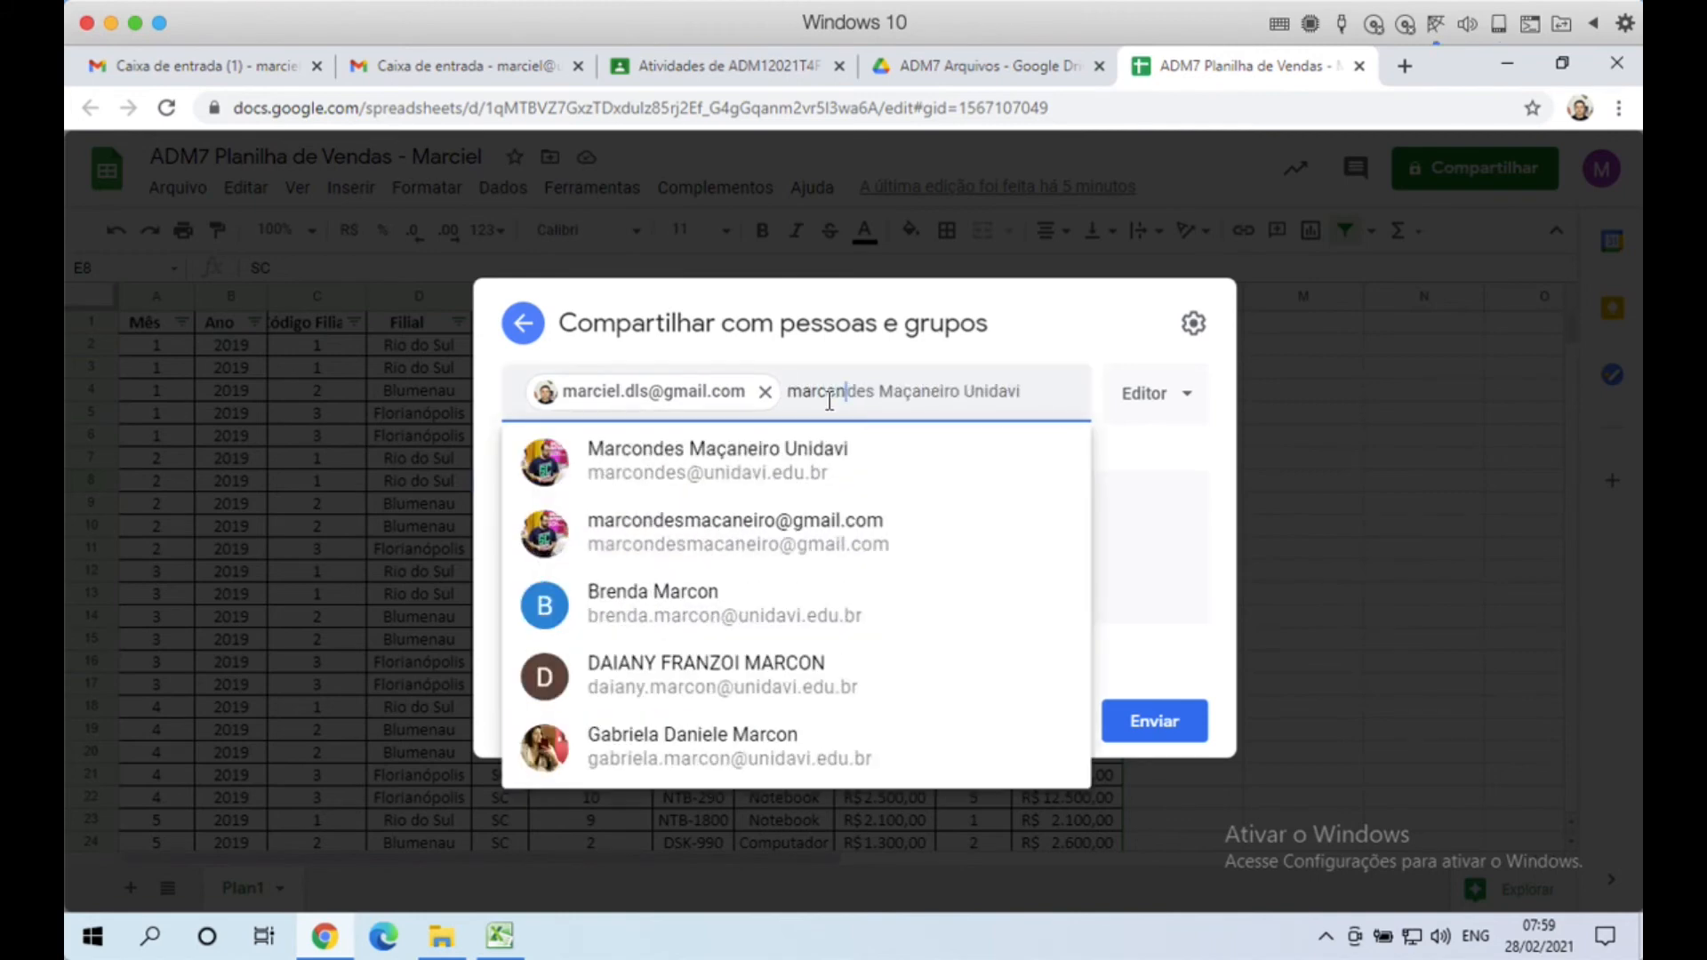
click(740, 469)
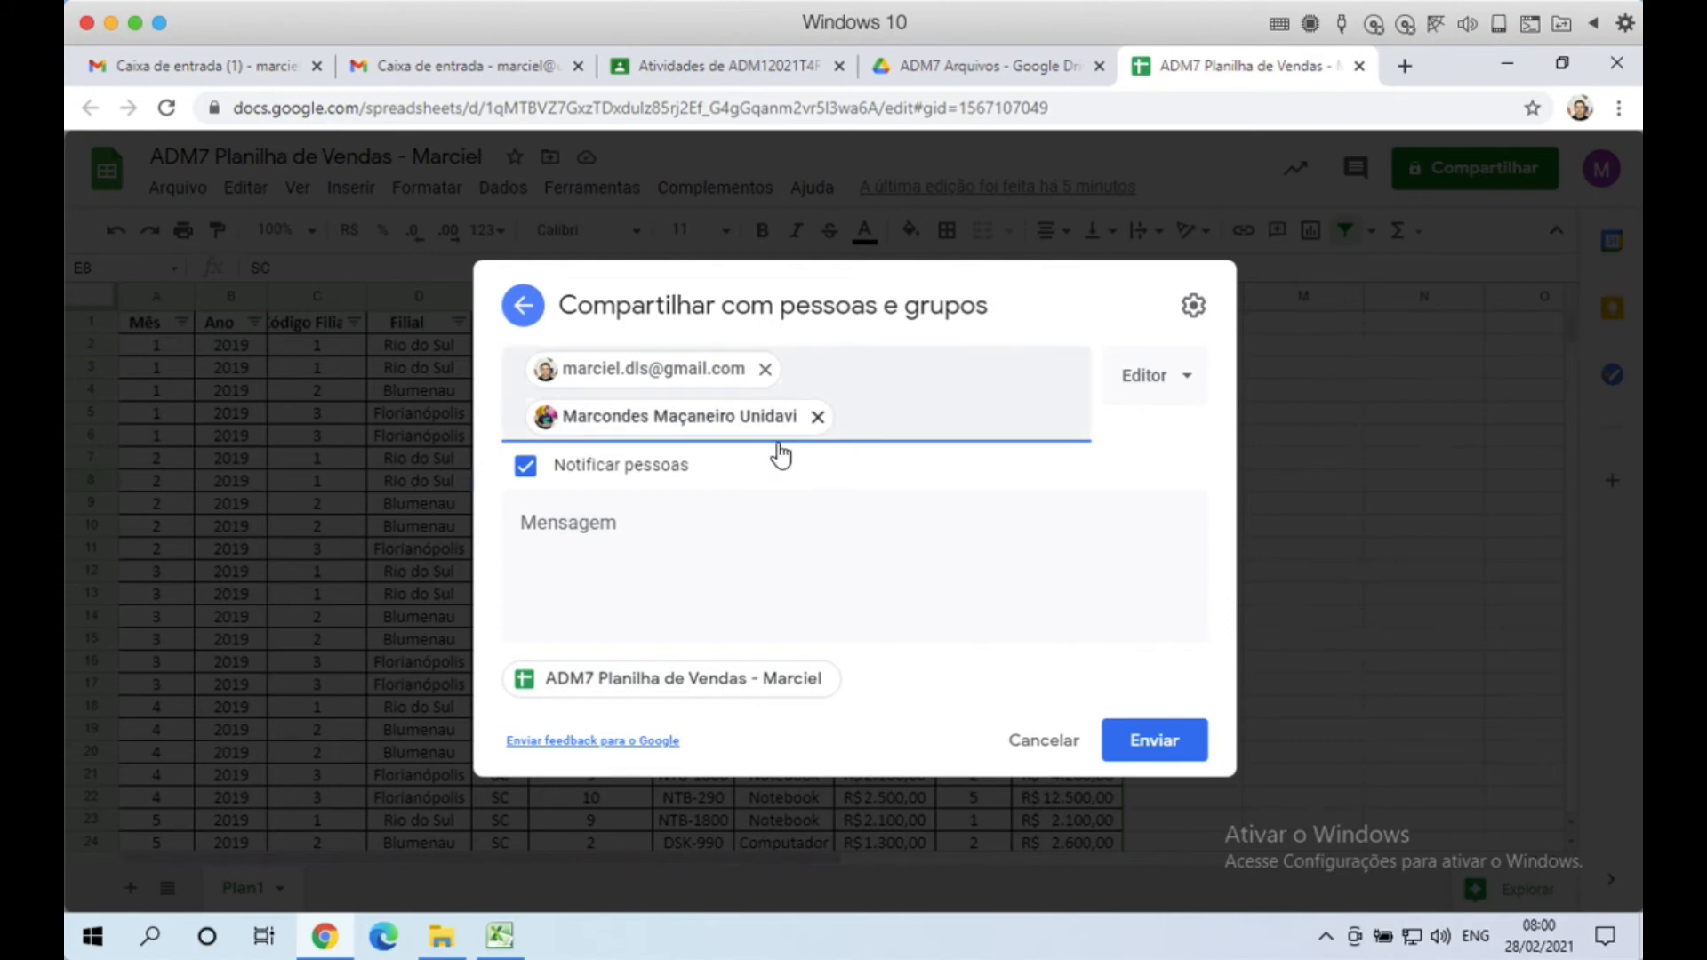
click(817, 418)
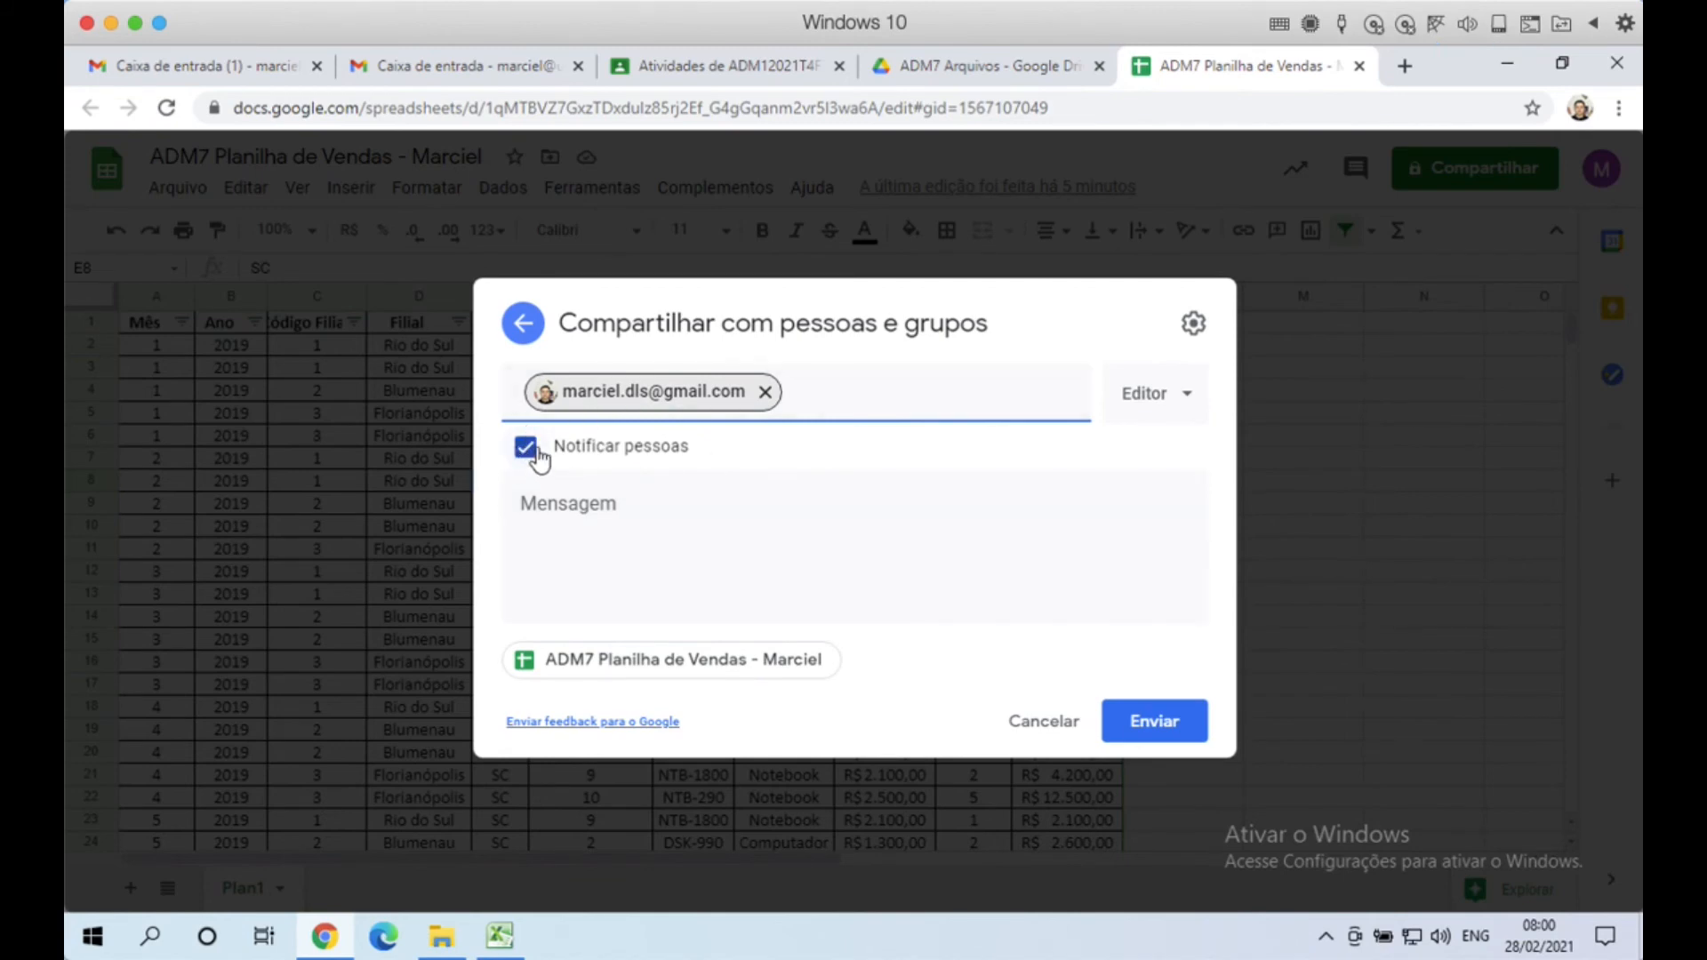
click(592, 506)
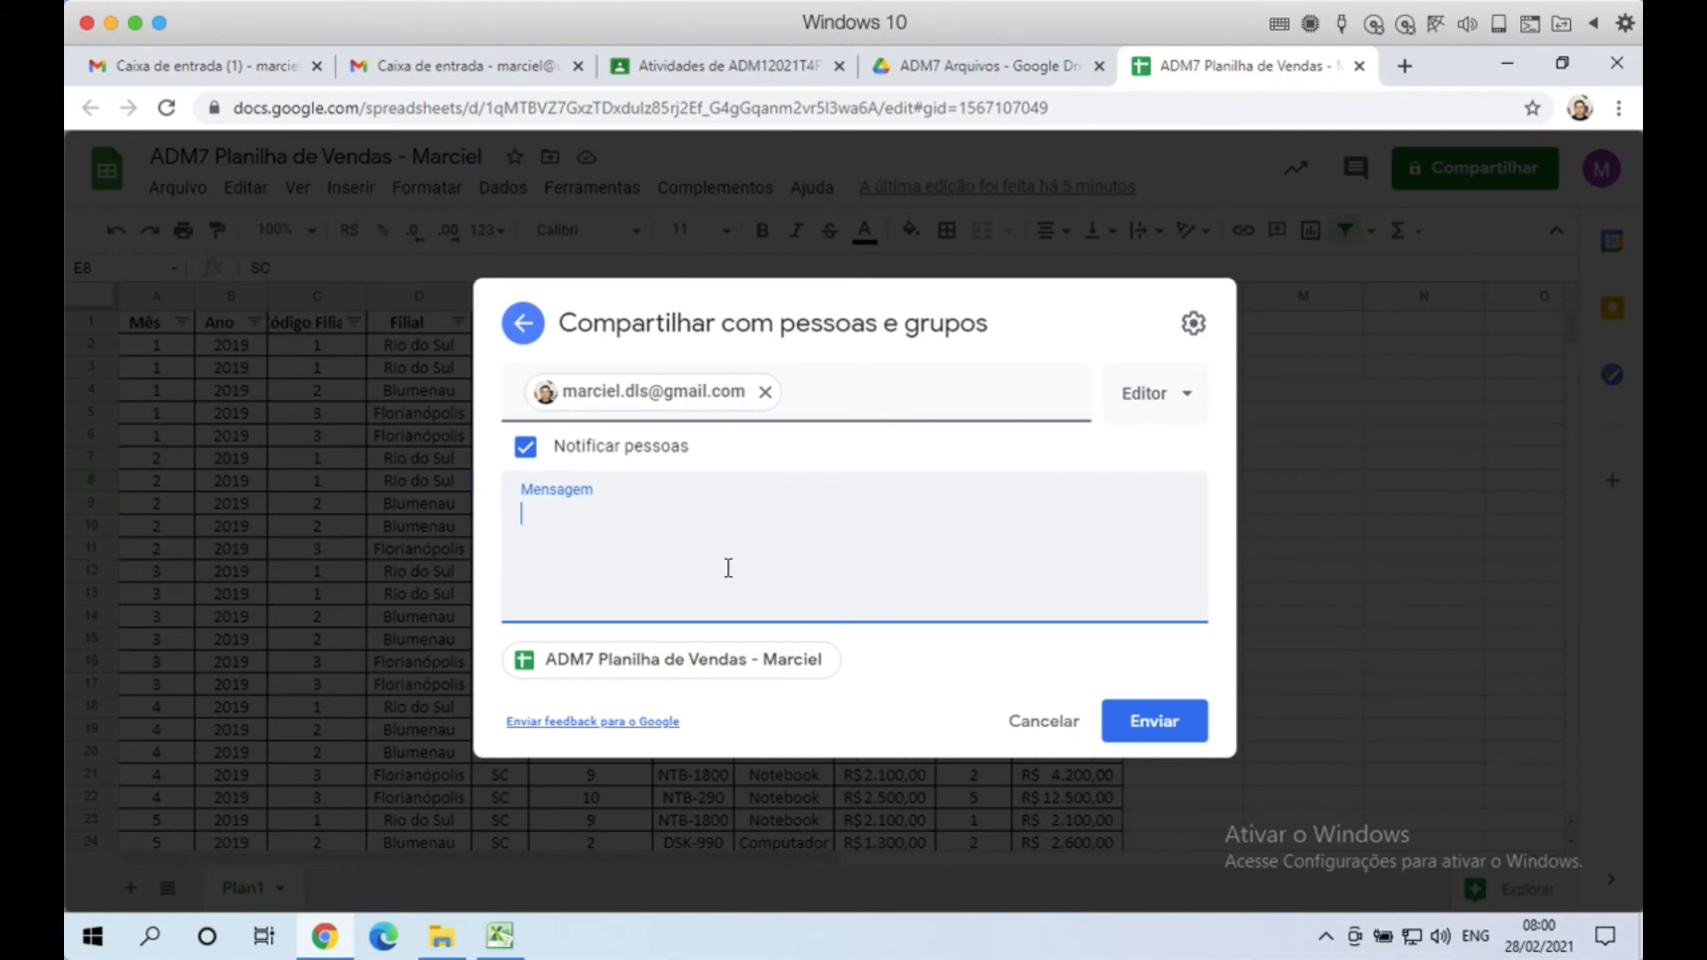
text(Segue planilha de )
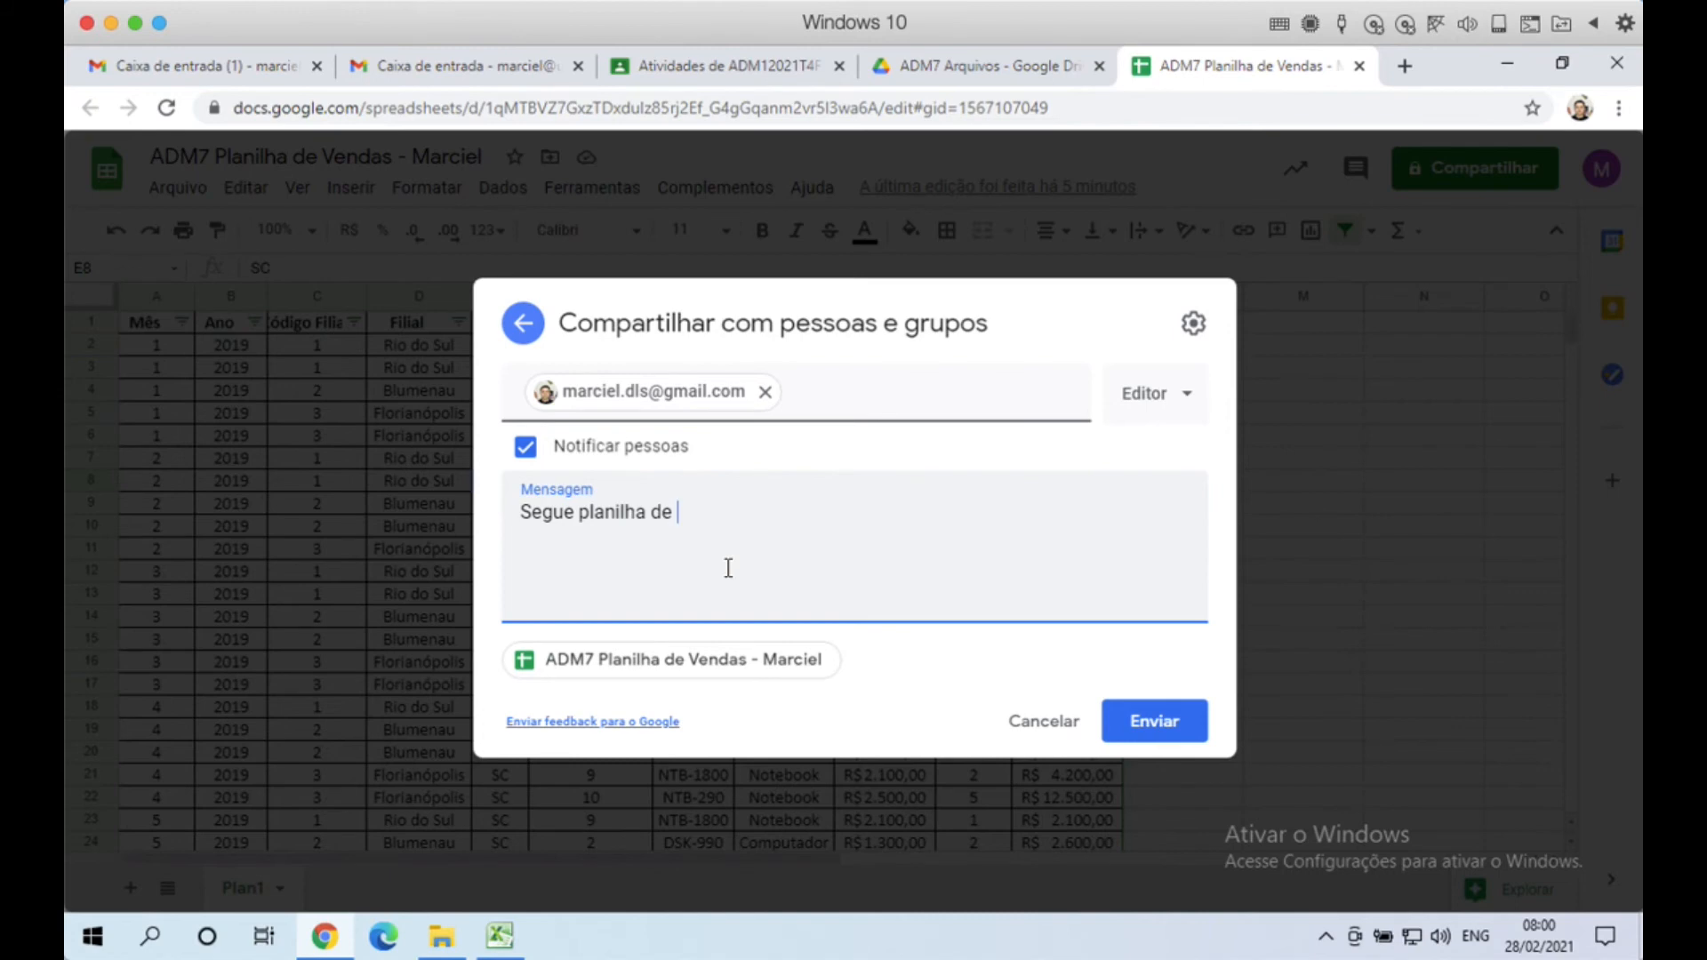
text(vendas de exemplo de ADM)
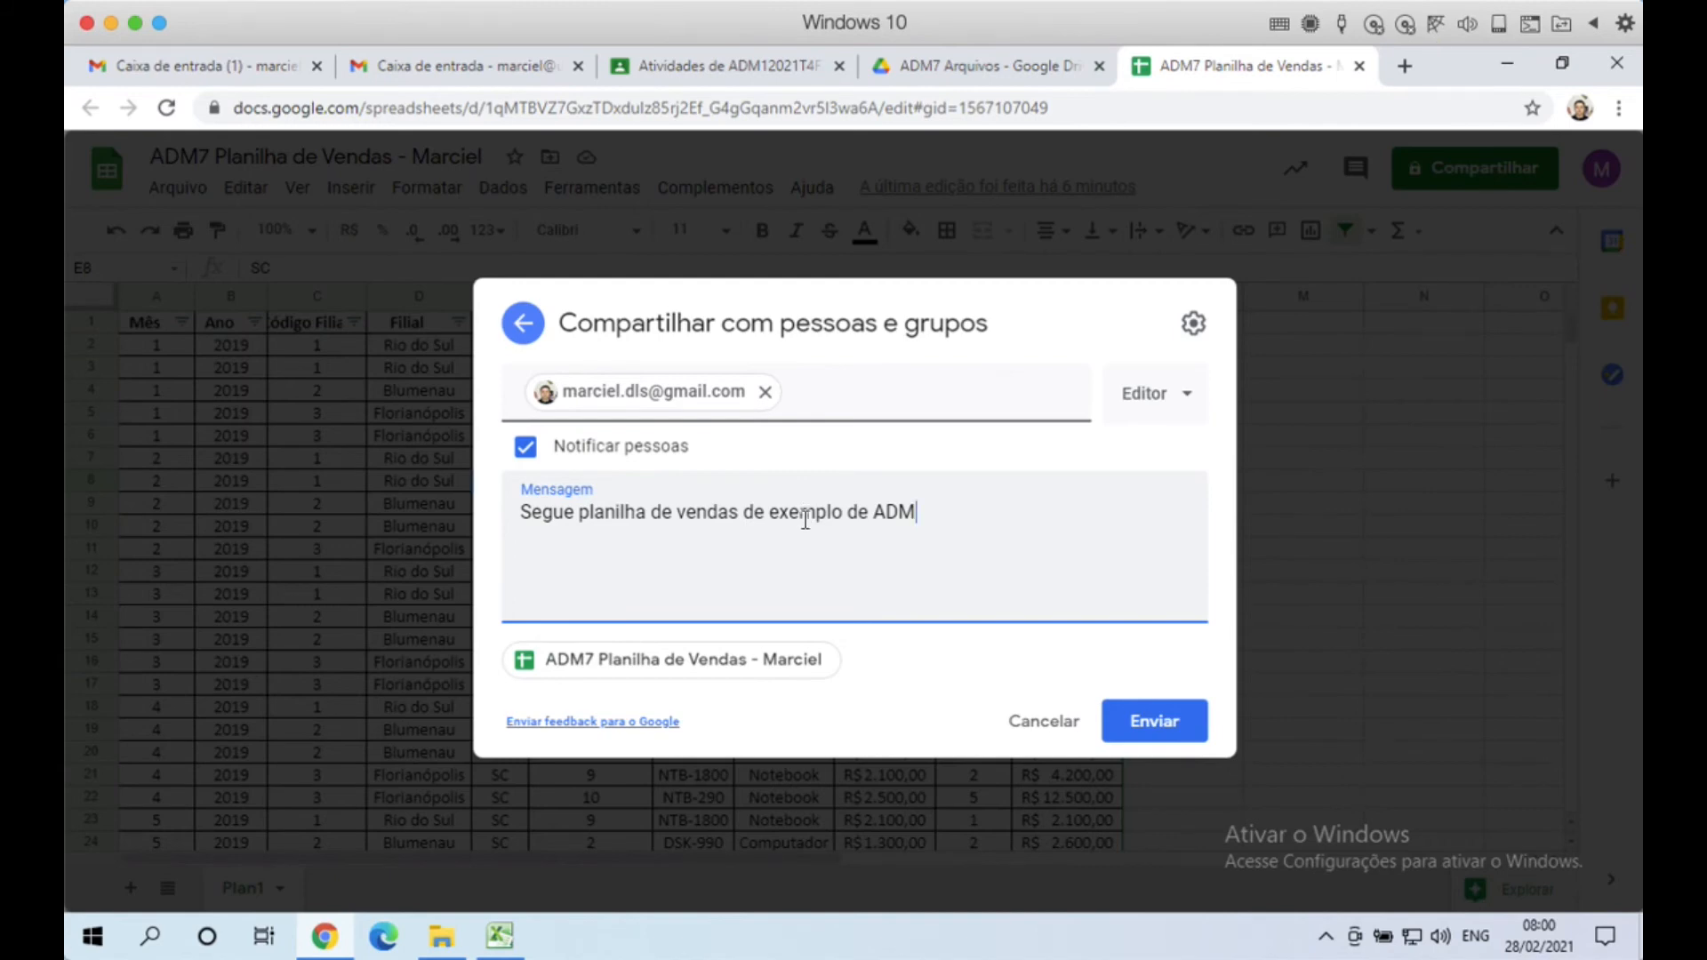
Step: Keep Notificar pessoas on and the recipient as Editor, then open the sharing settings gear
click(525, 451)
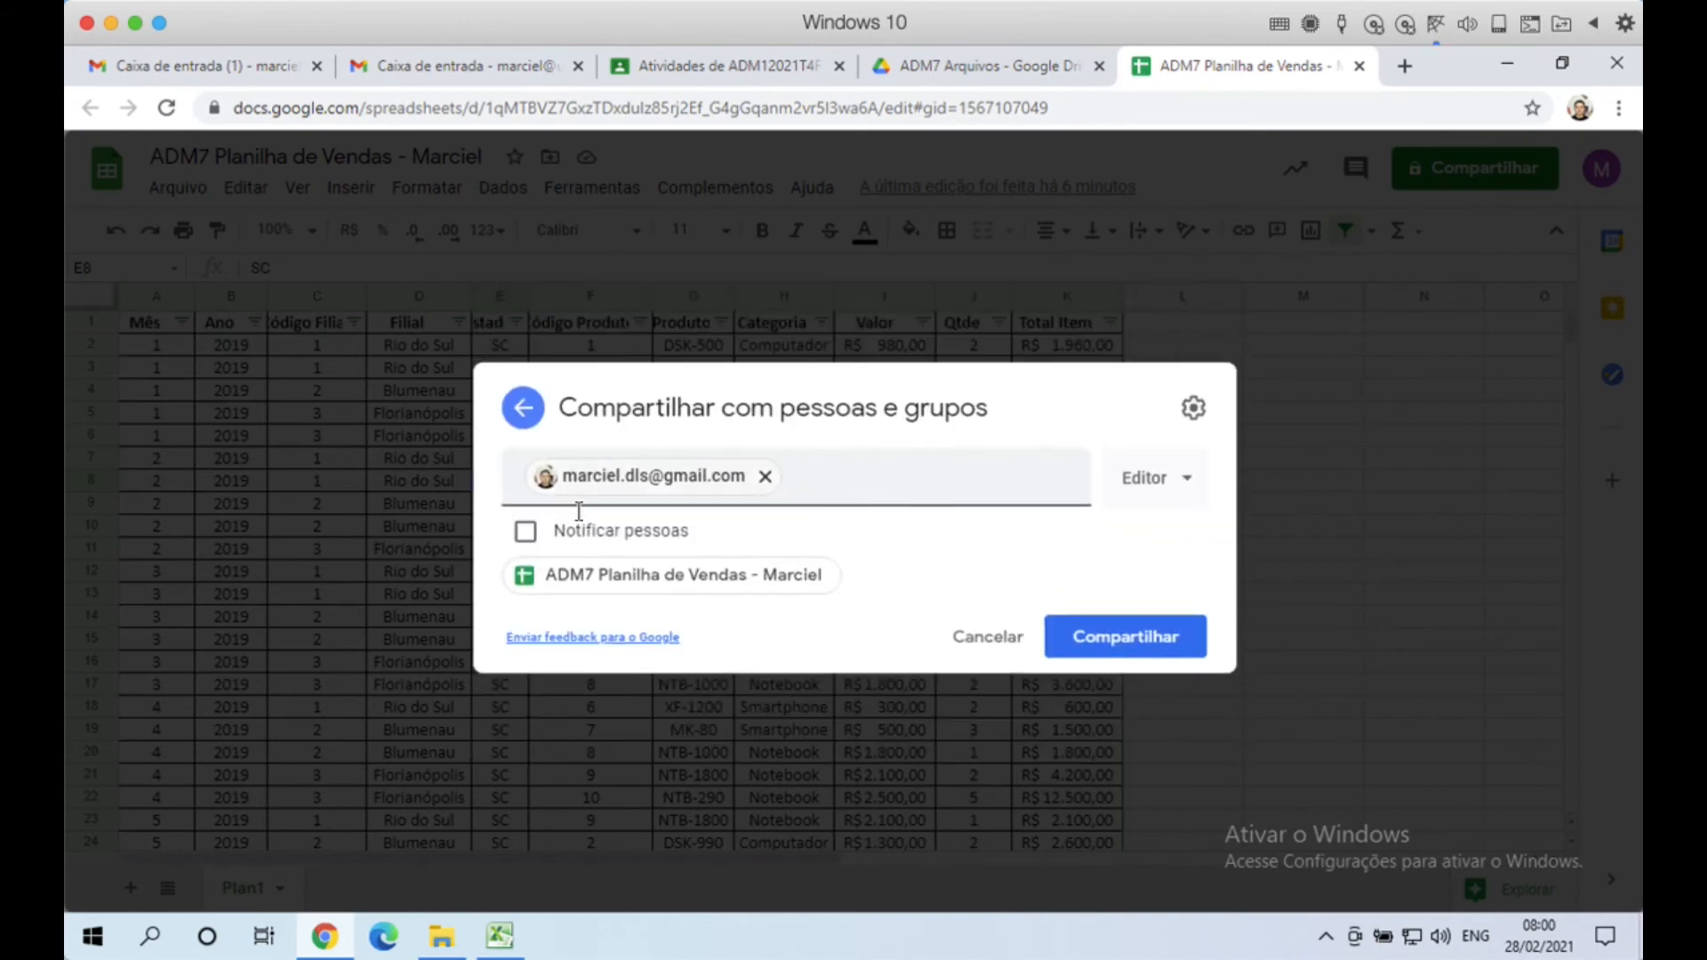
click(526, 531)
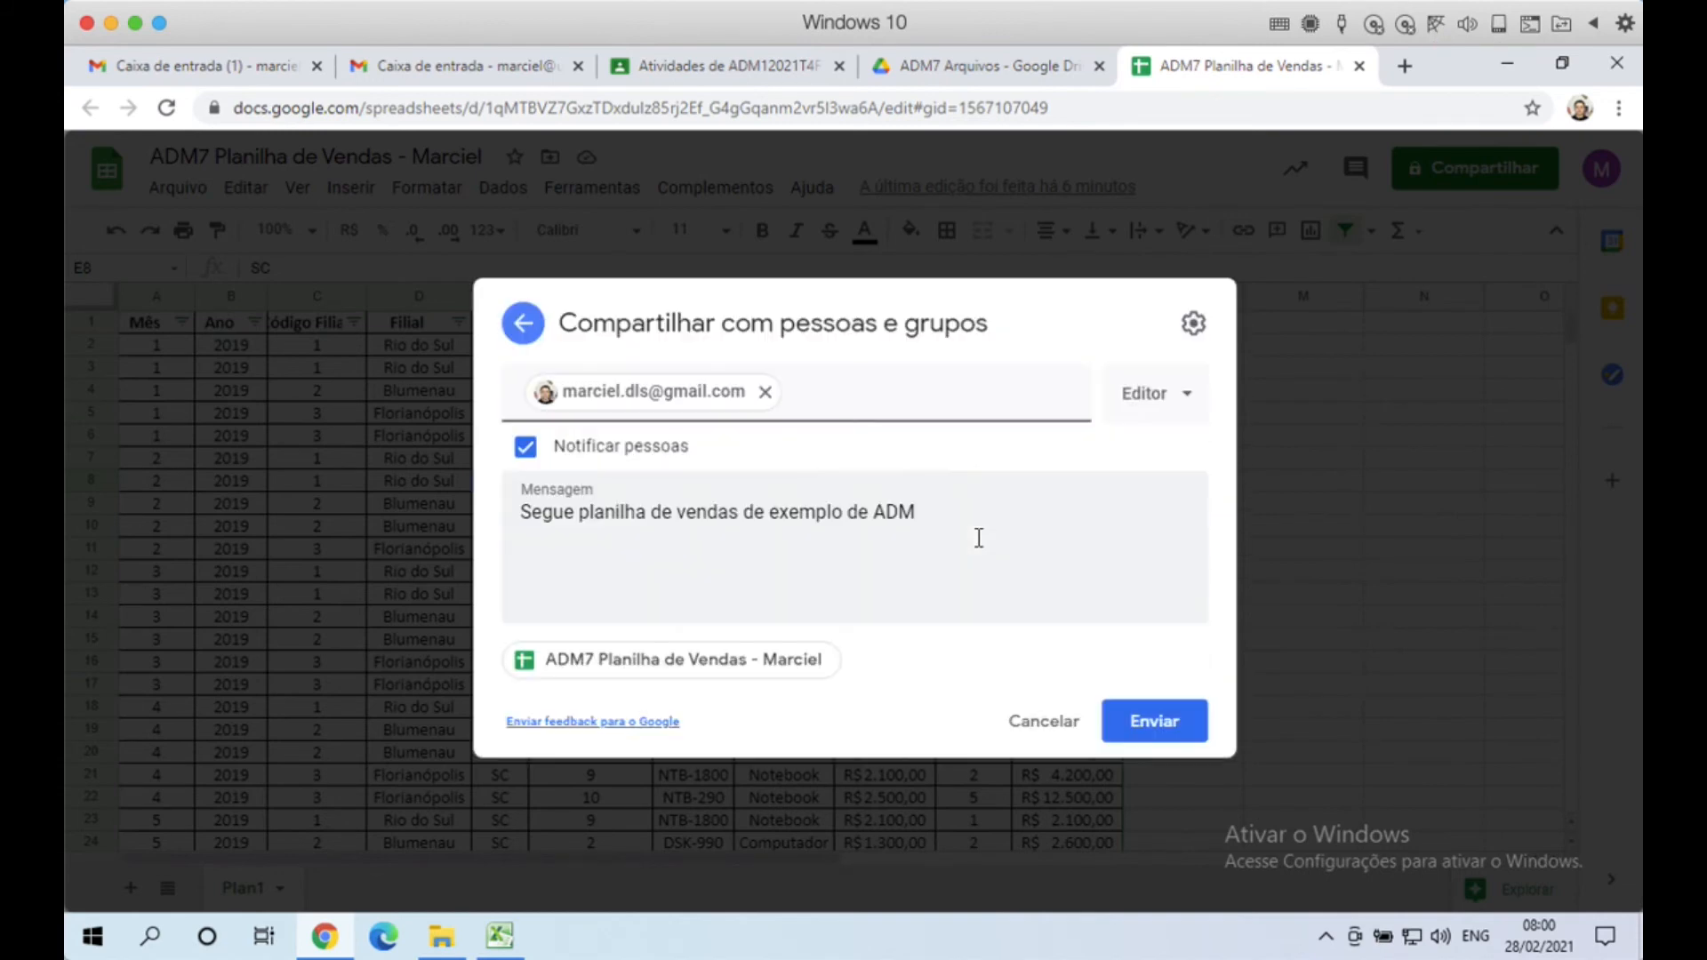
click(896, 549)
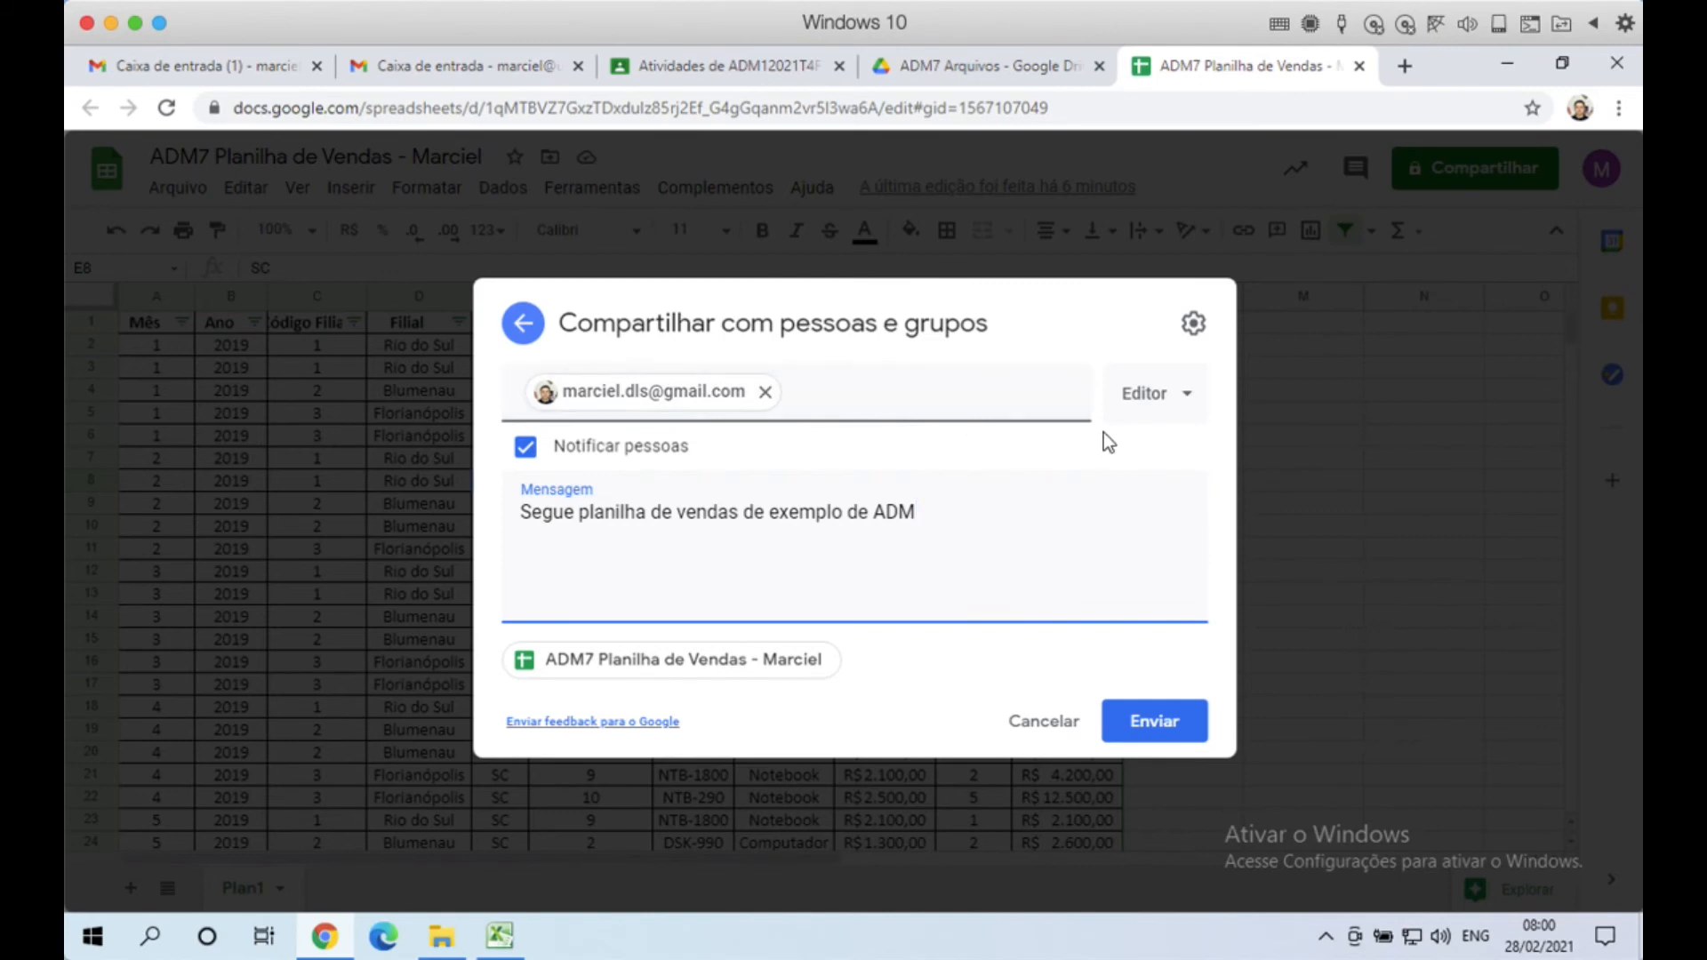
click(1187, 407)
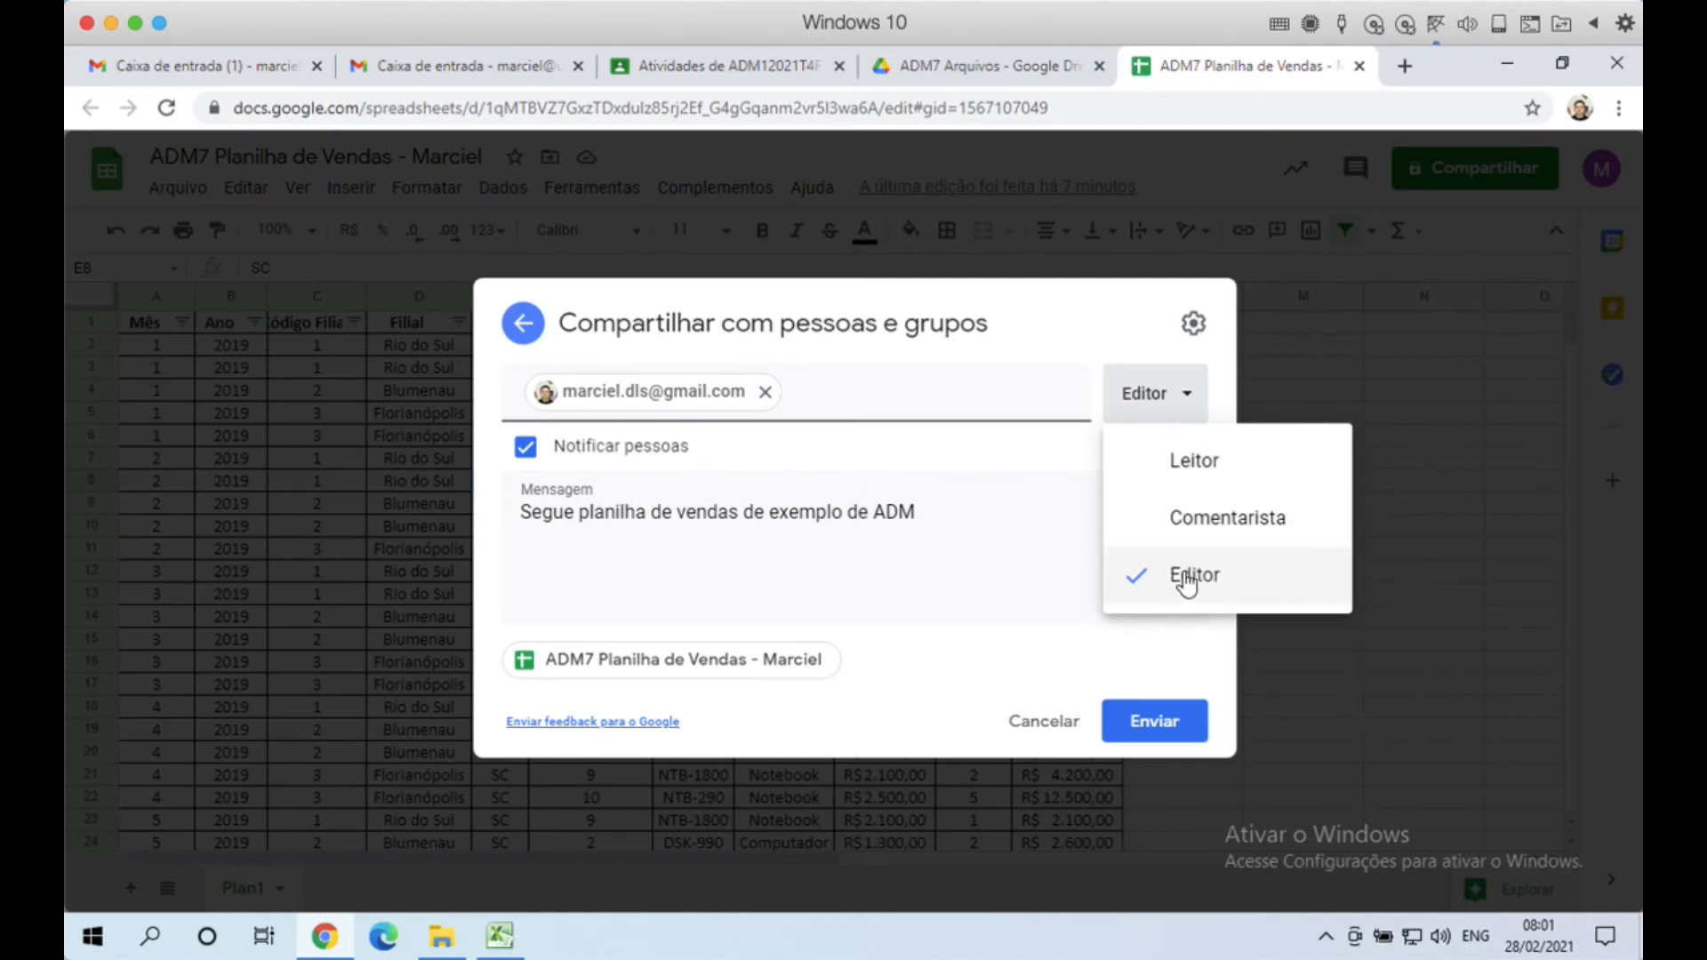
click(1186, 578)
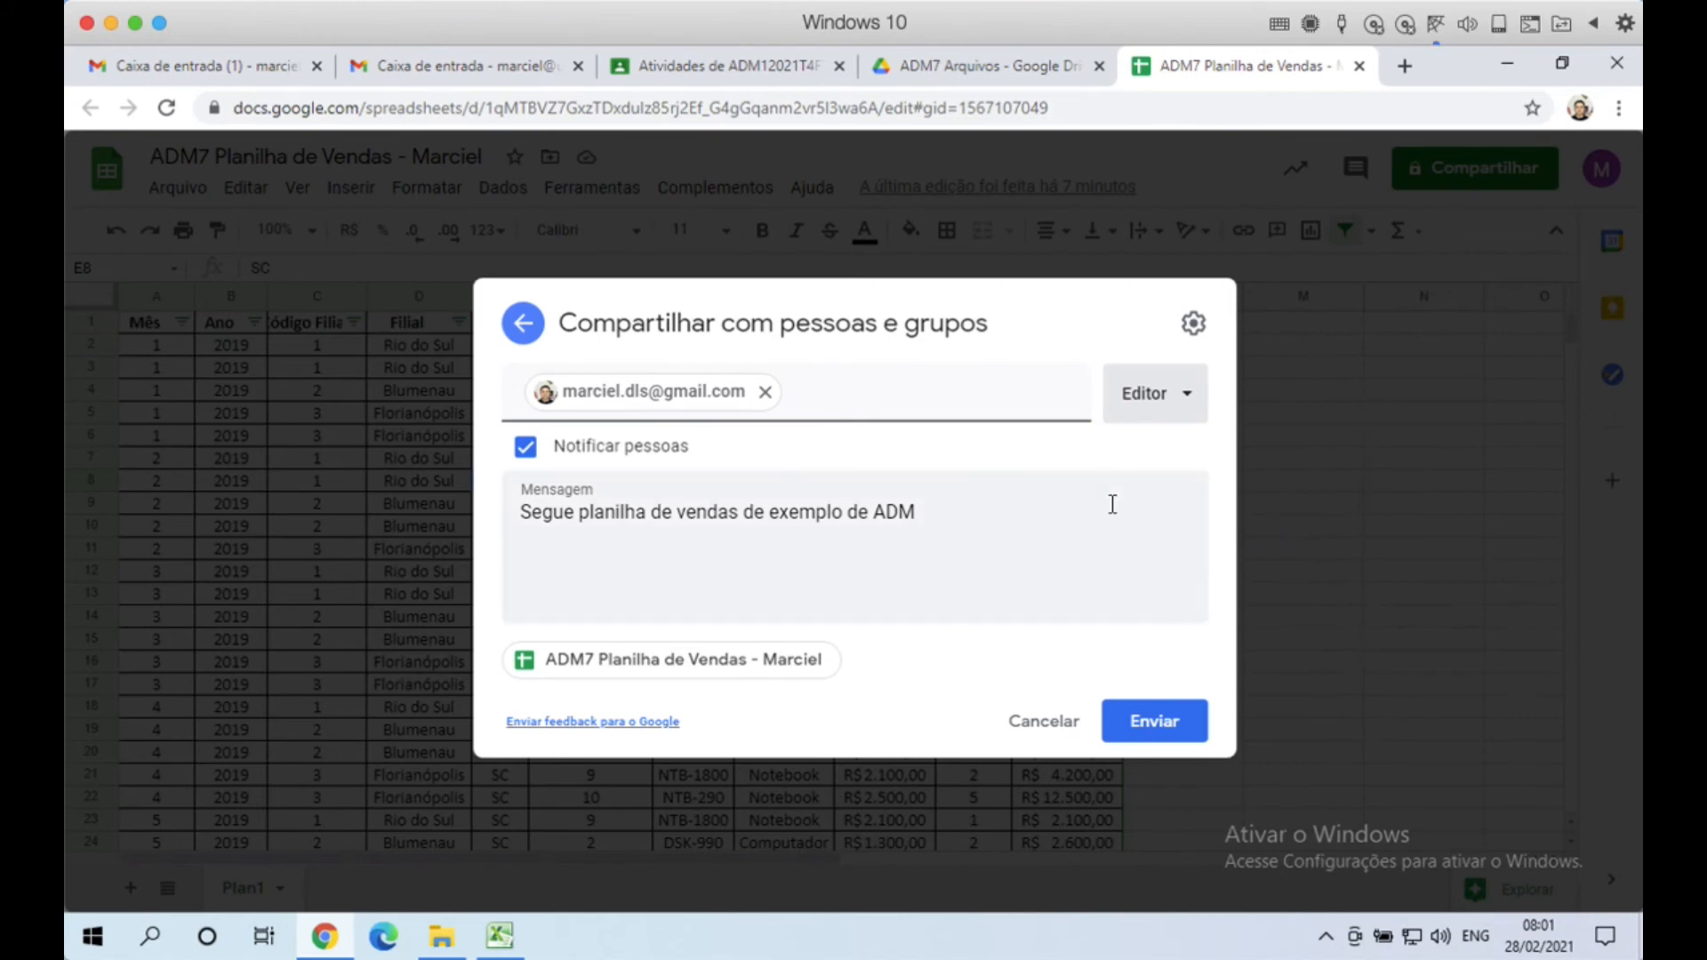
click(1195, 327)
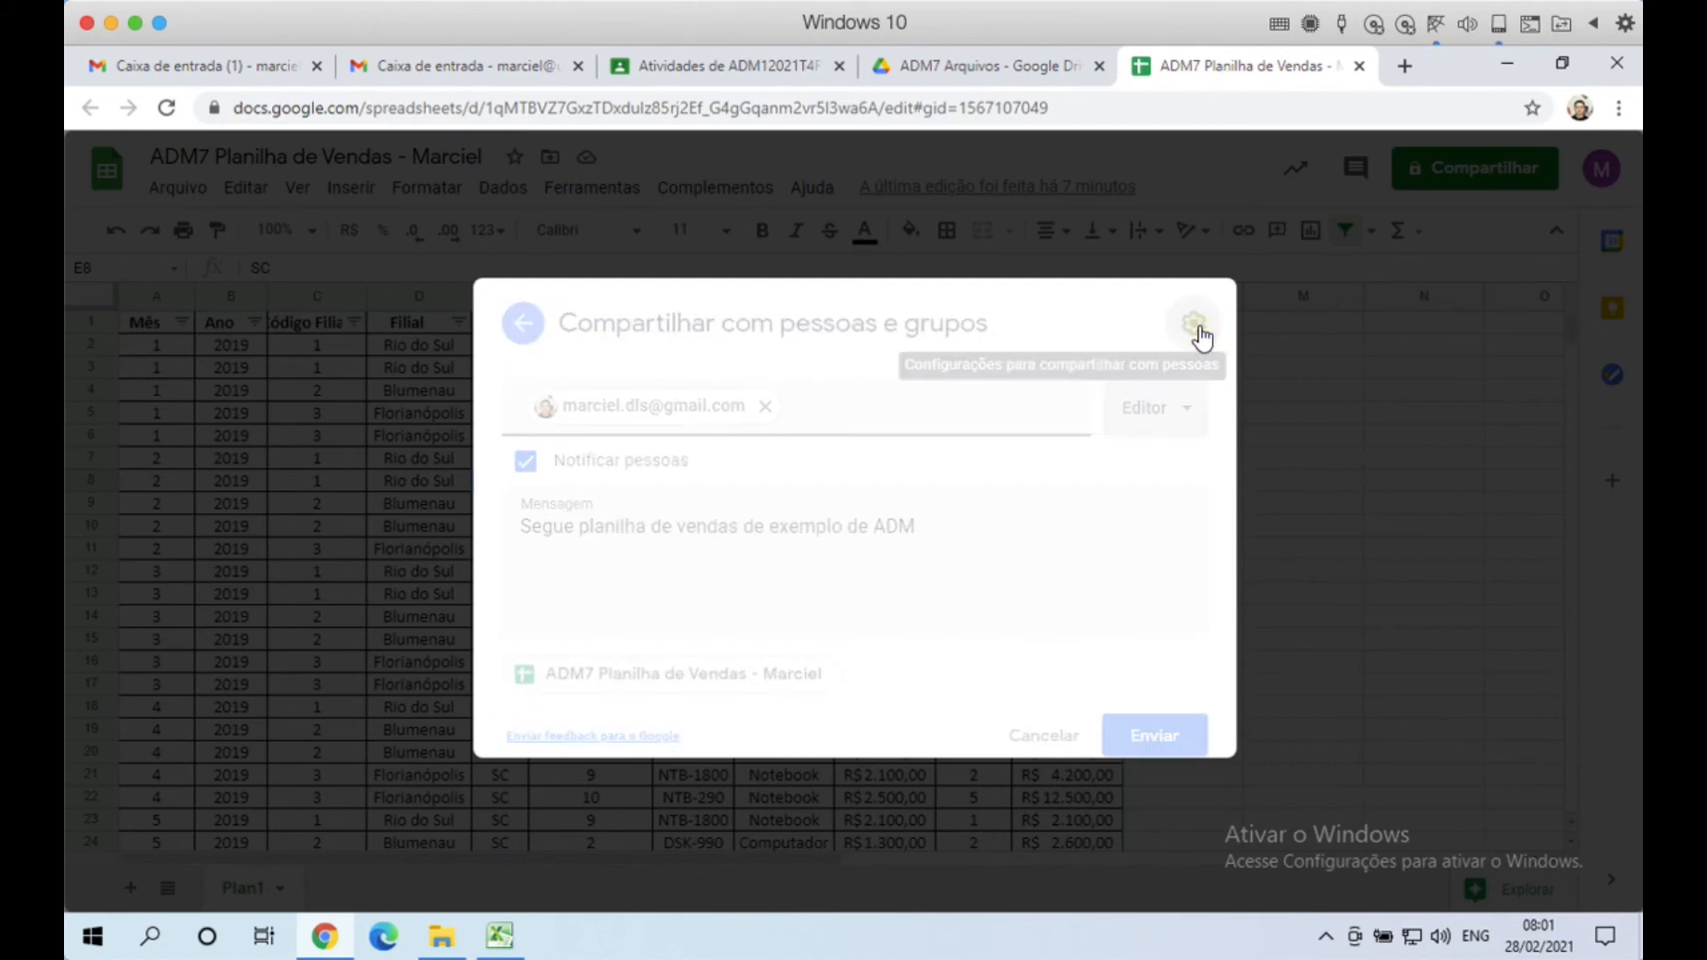
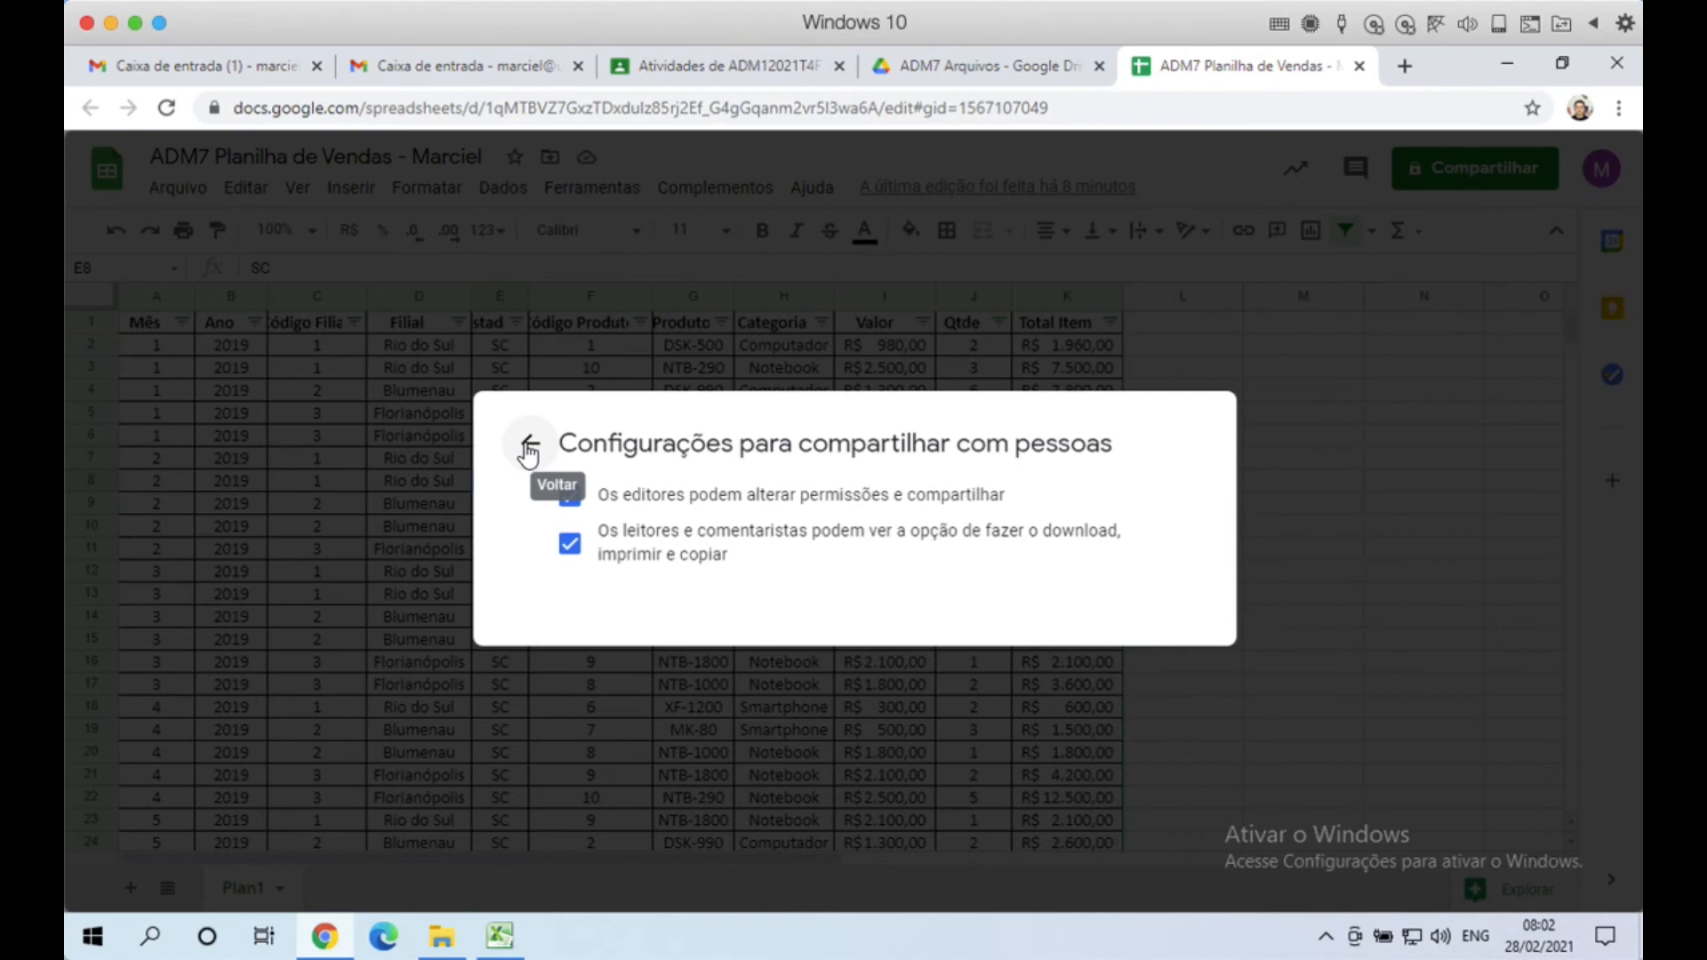
Step: Send the Editor invitation with its note to the Gmail address and confirm sharing outside the organisation
click(529, 447)
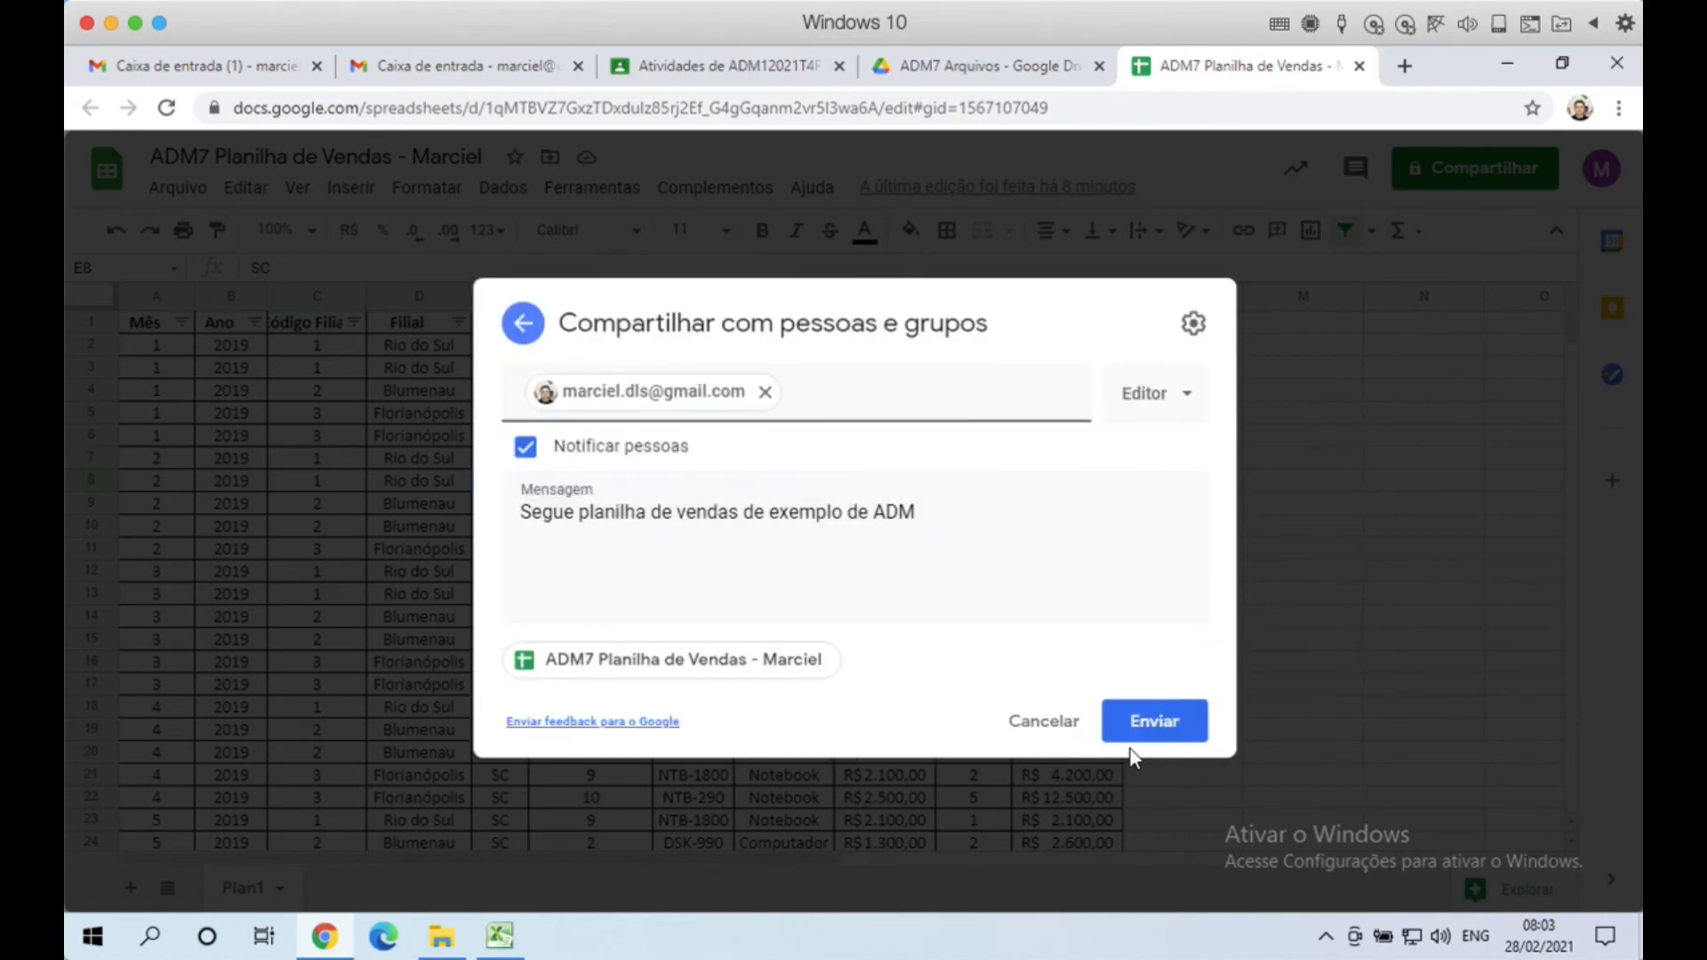
click(1184, 725)
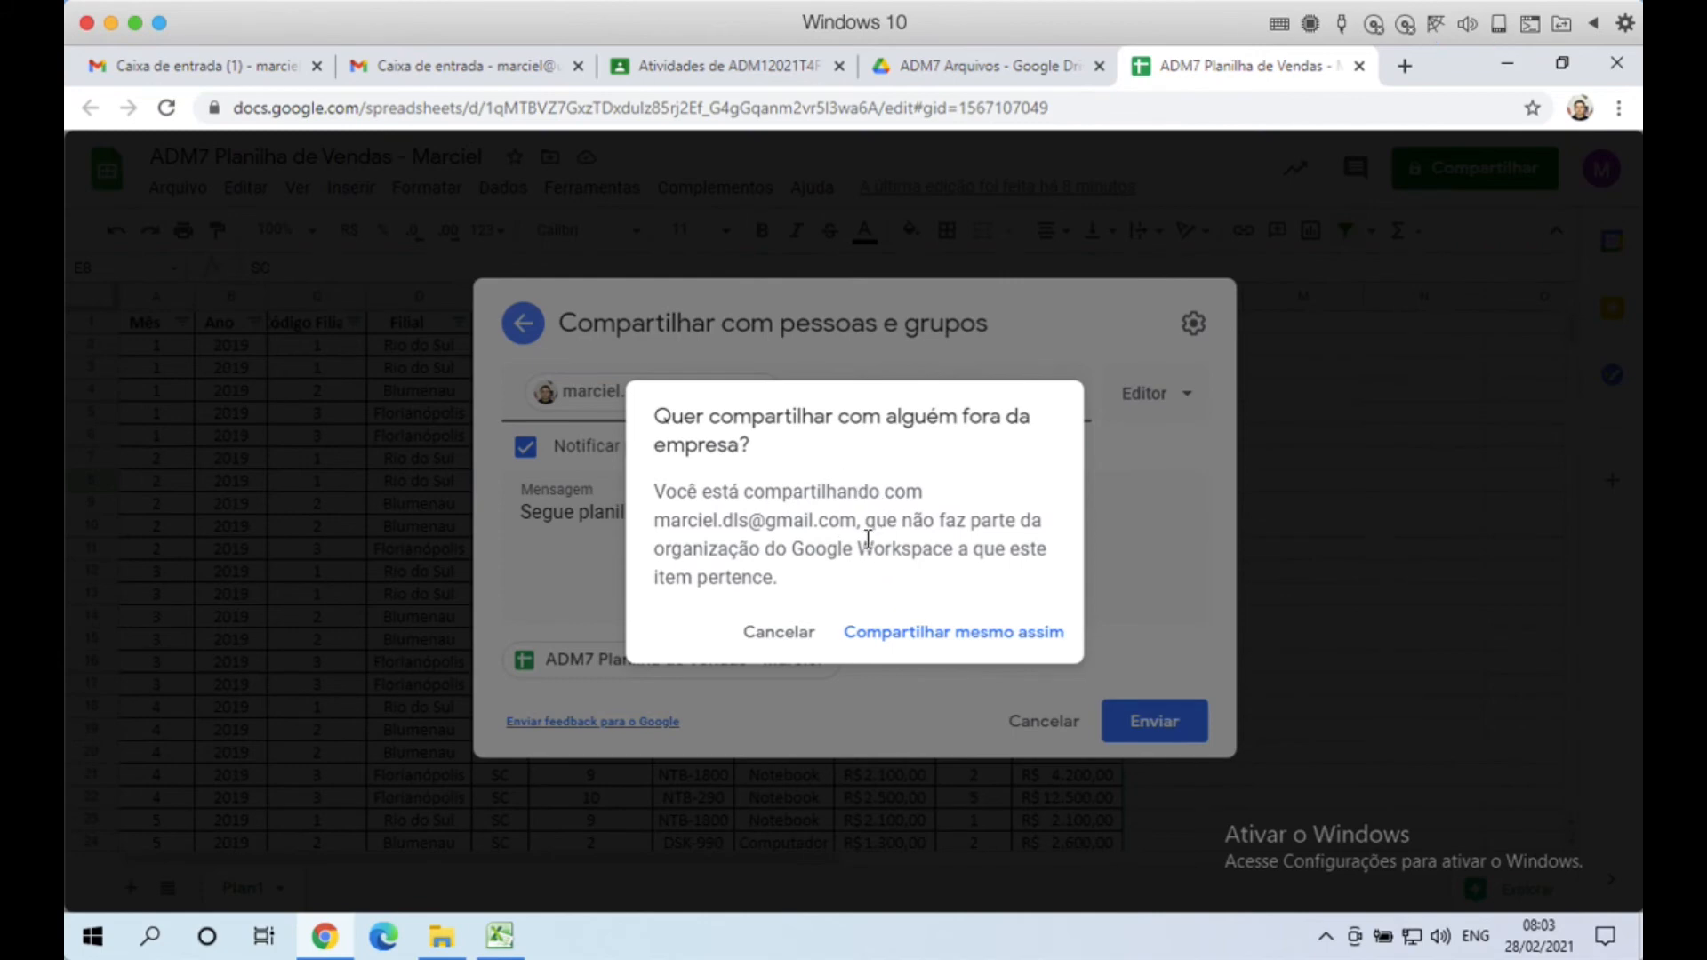
click(958, 641)
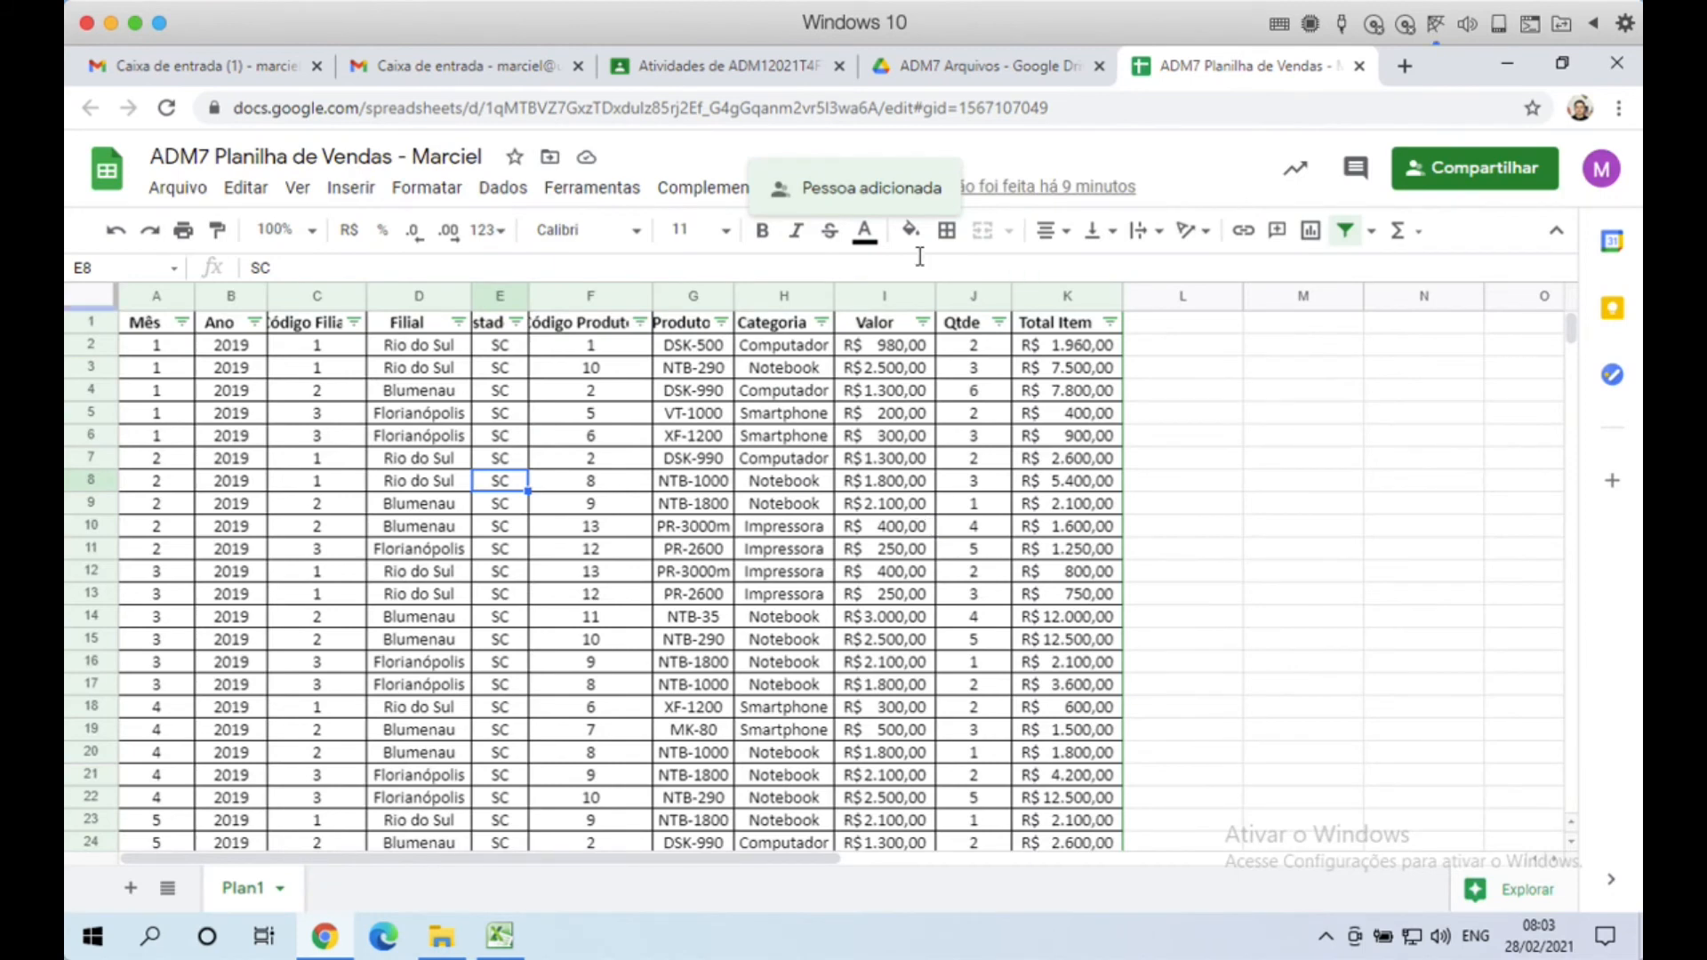
click(227, 418)
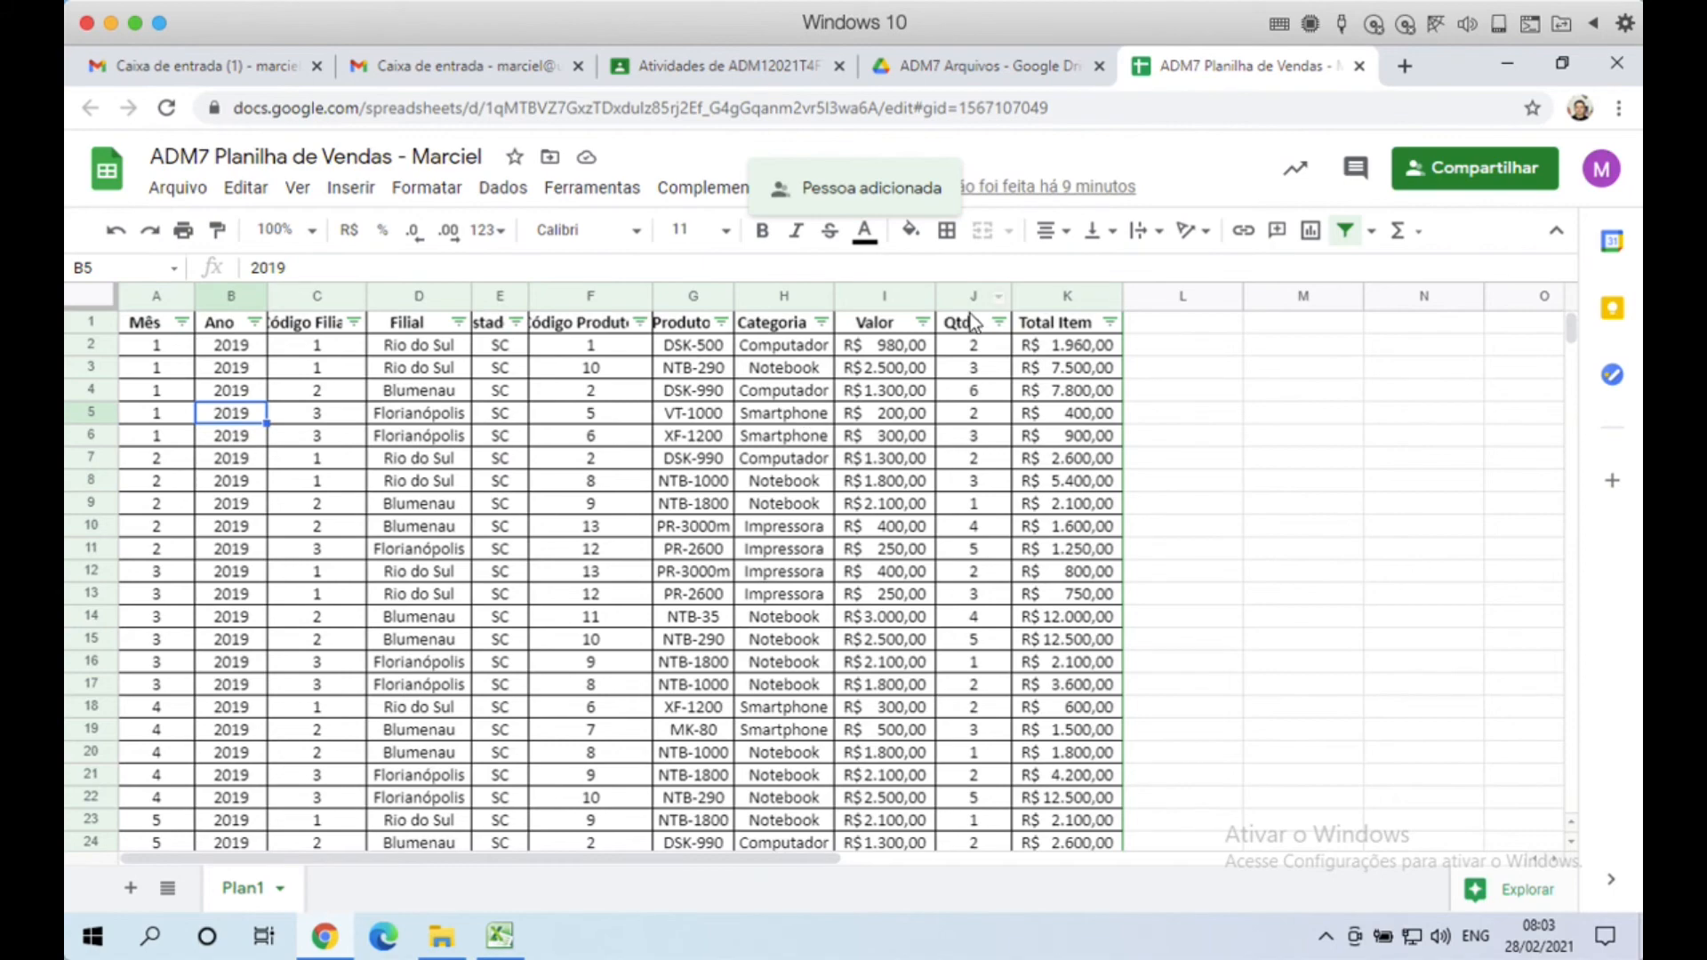
Step: Refresh Gmail, open the 'Convite para editar' email and open ADM7 Planilha de Vendas in Planilhas
click(207, 69)
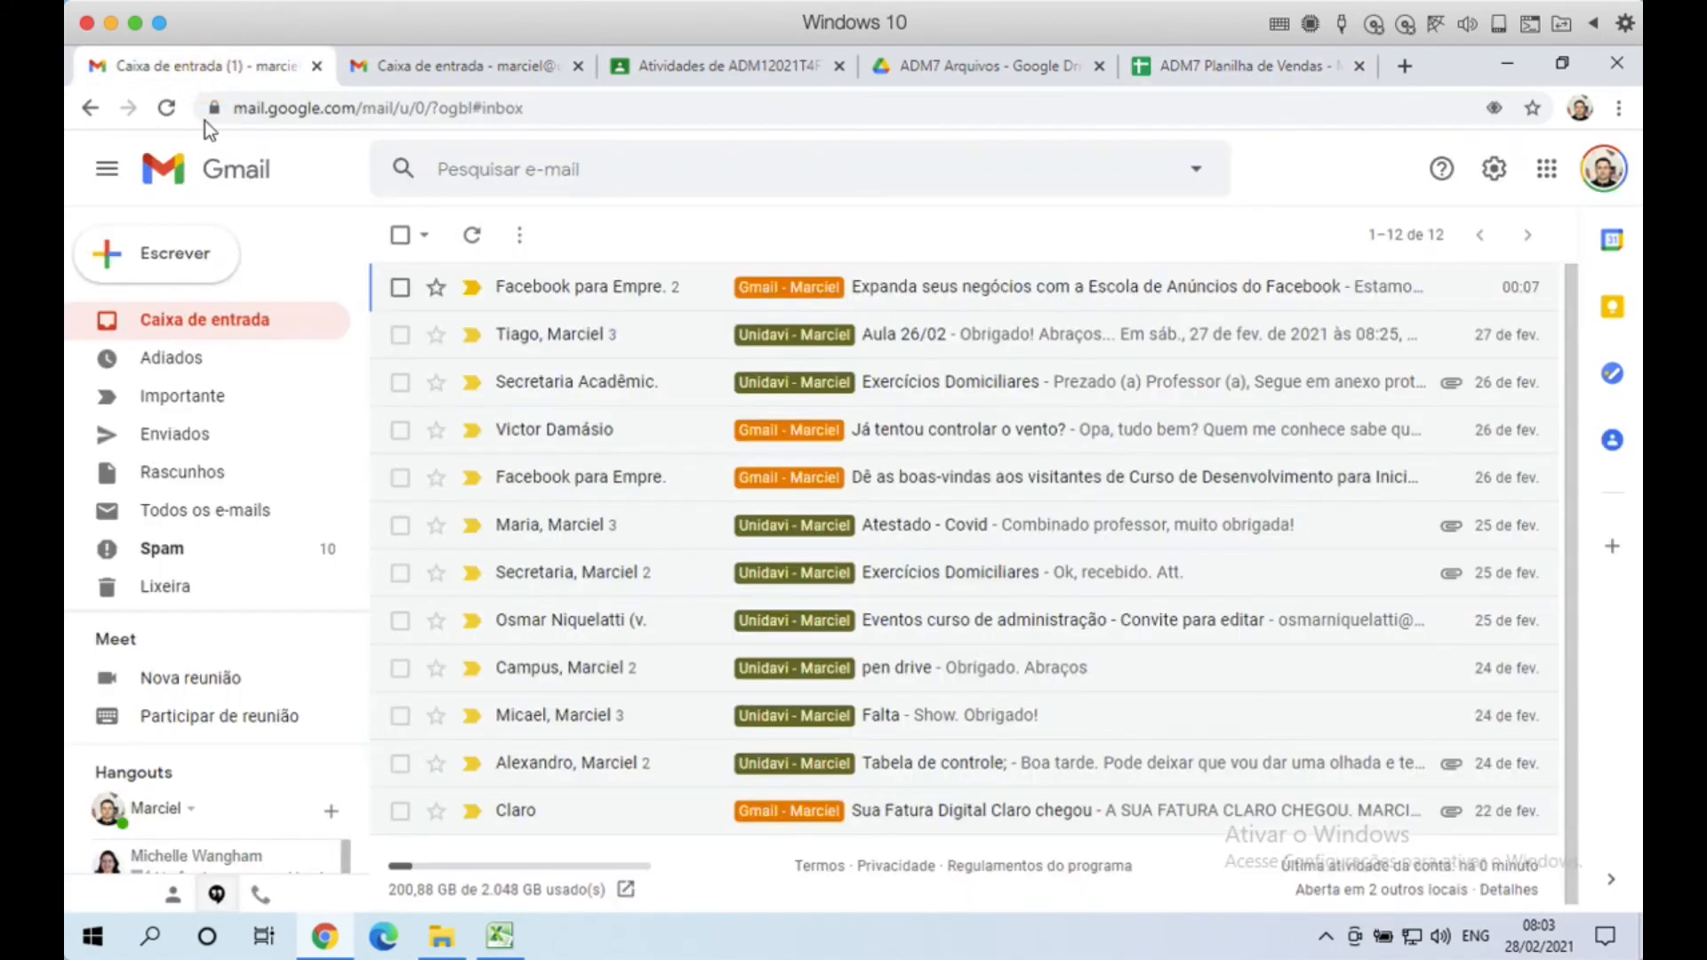
click(472, 235)
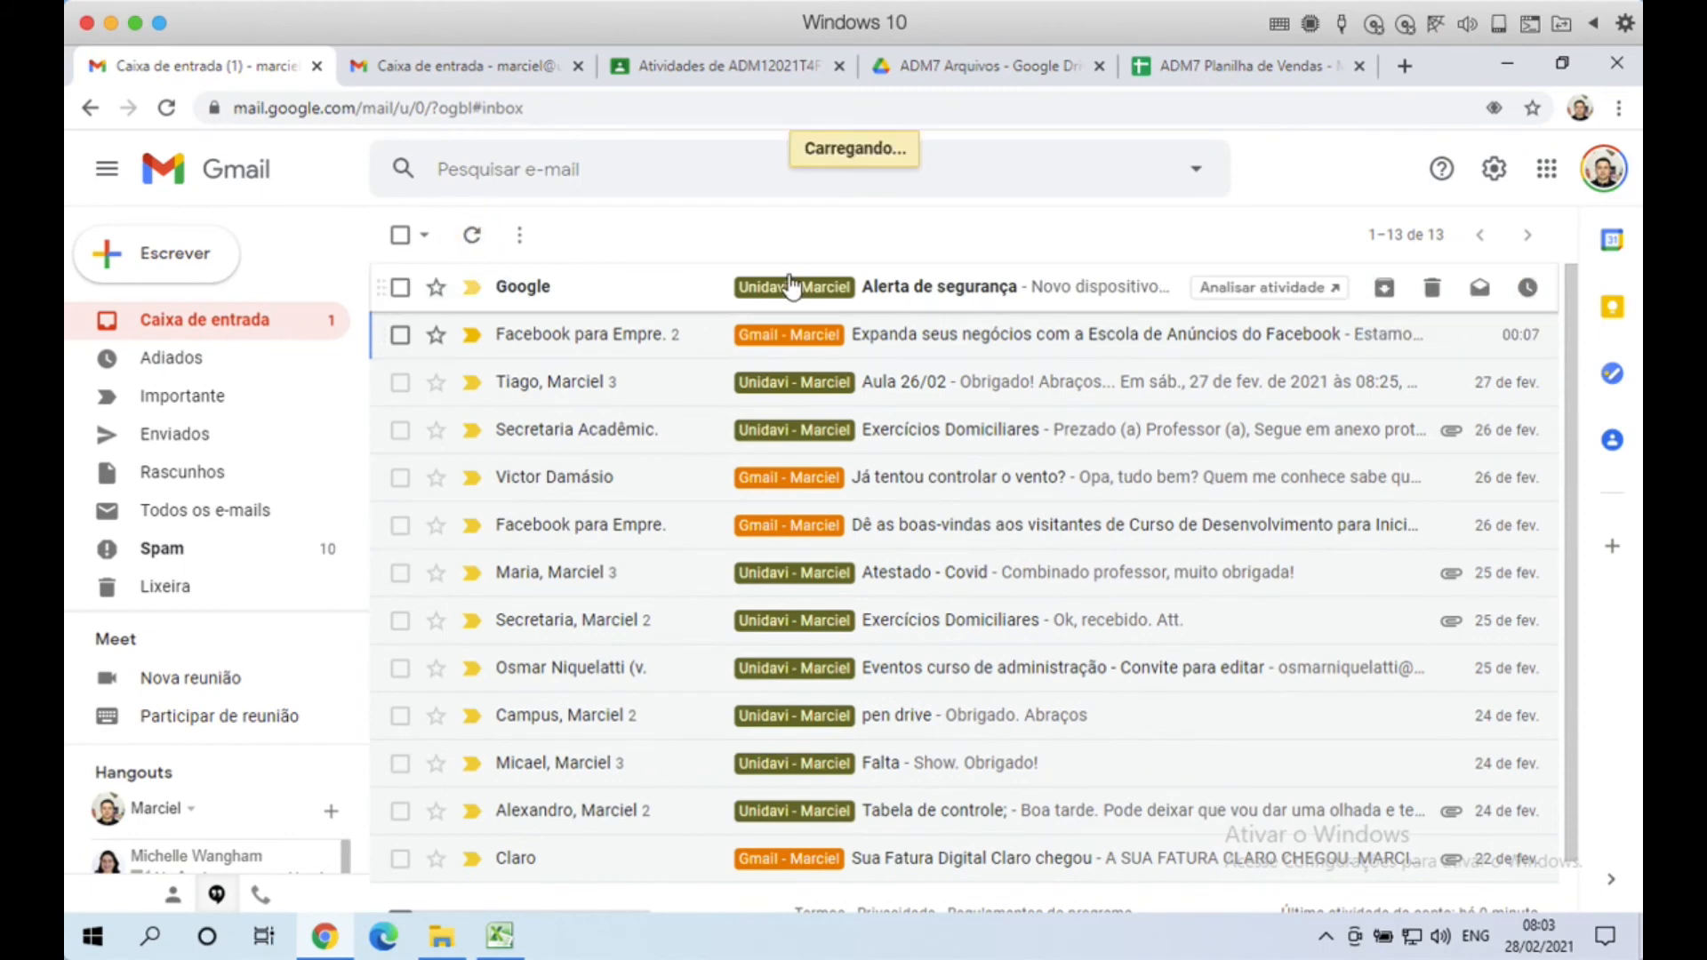
click(1605, 169)
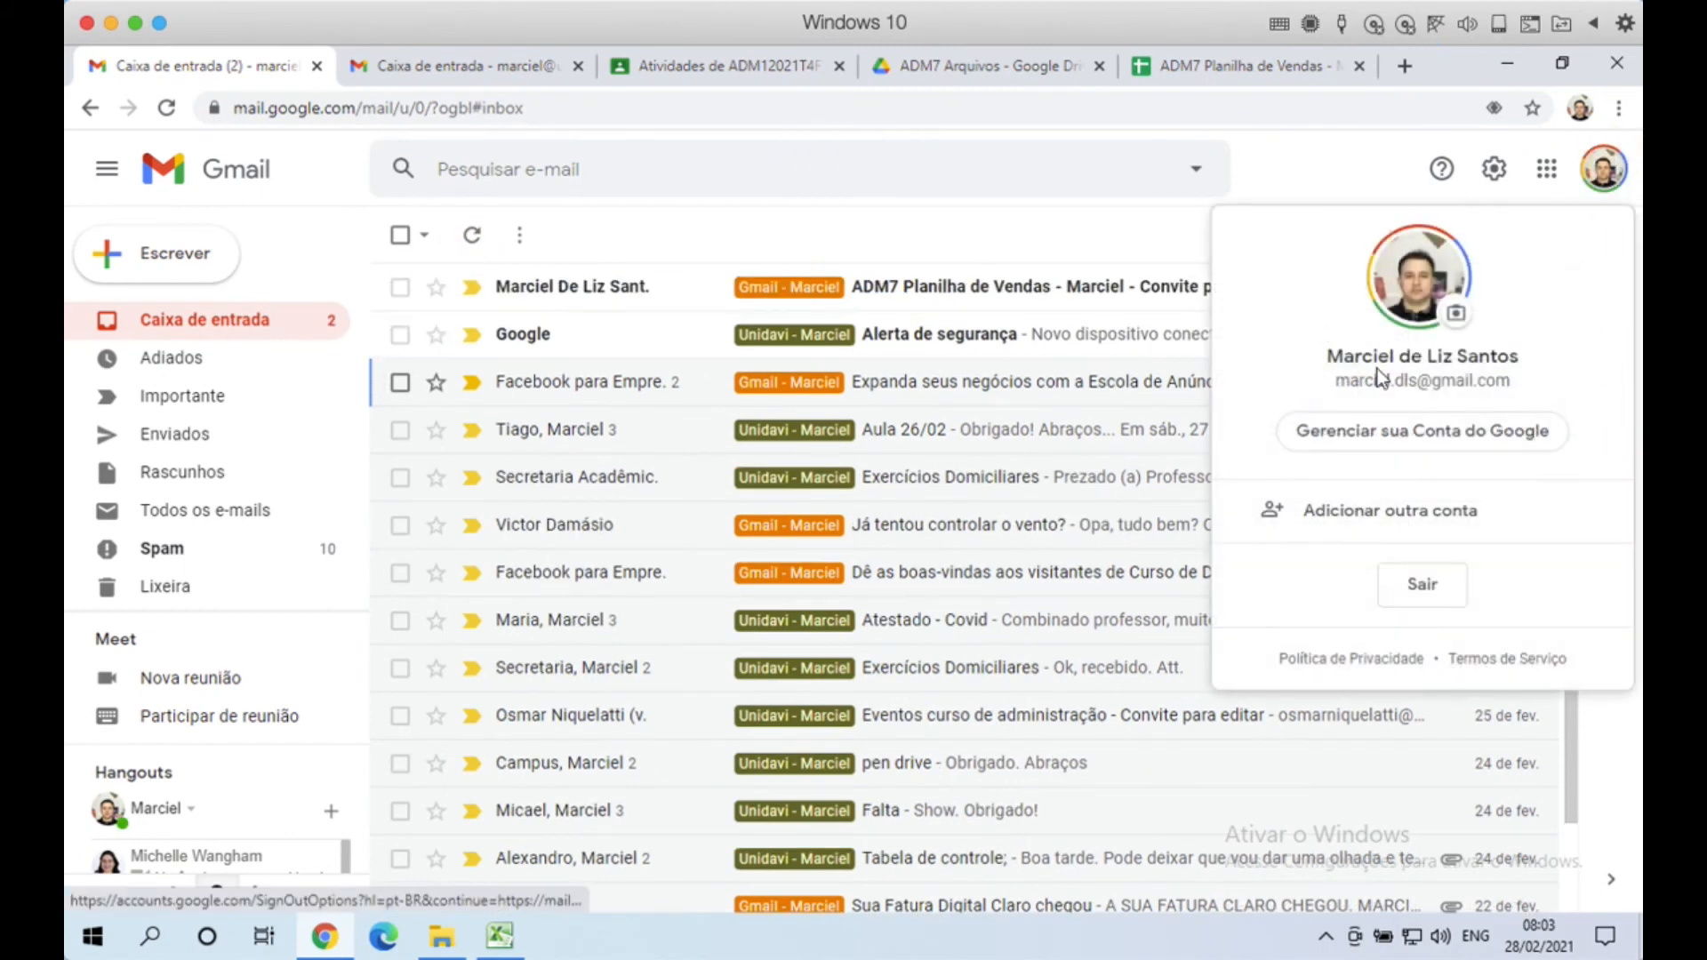
click(1341, 176)
mouse_move(587, 298)
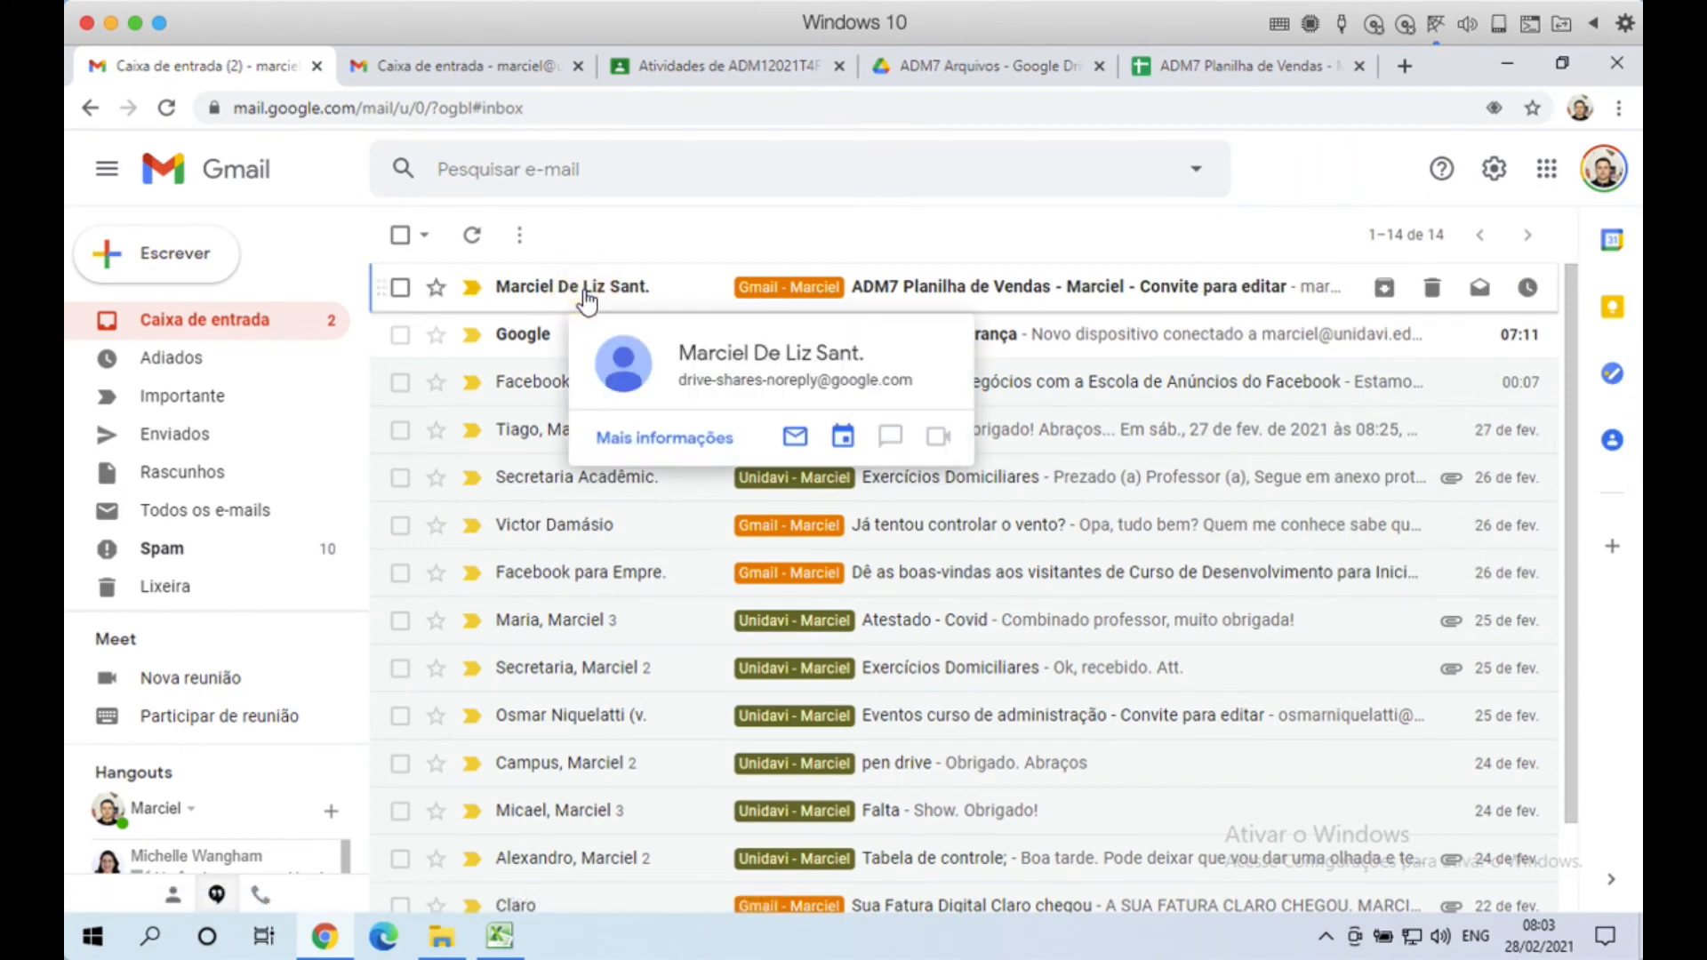
click(587, 297)
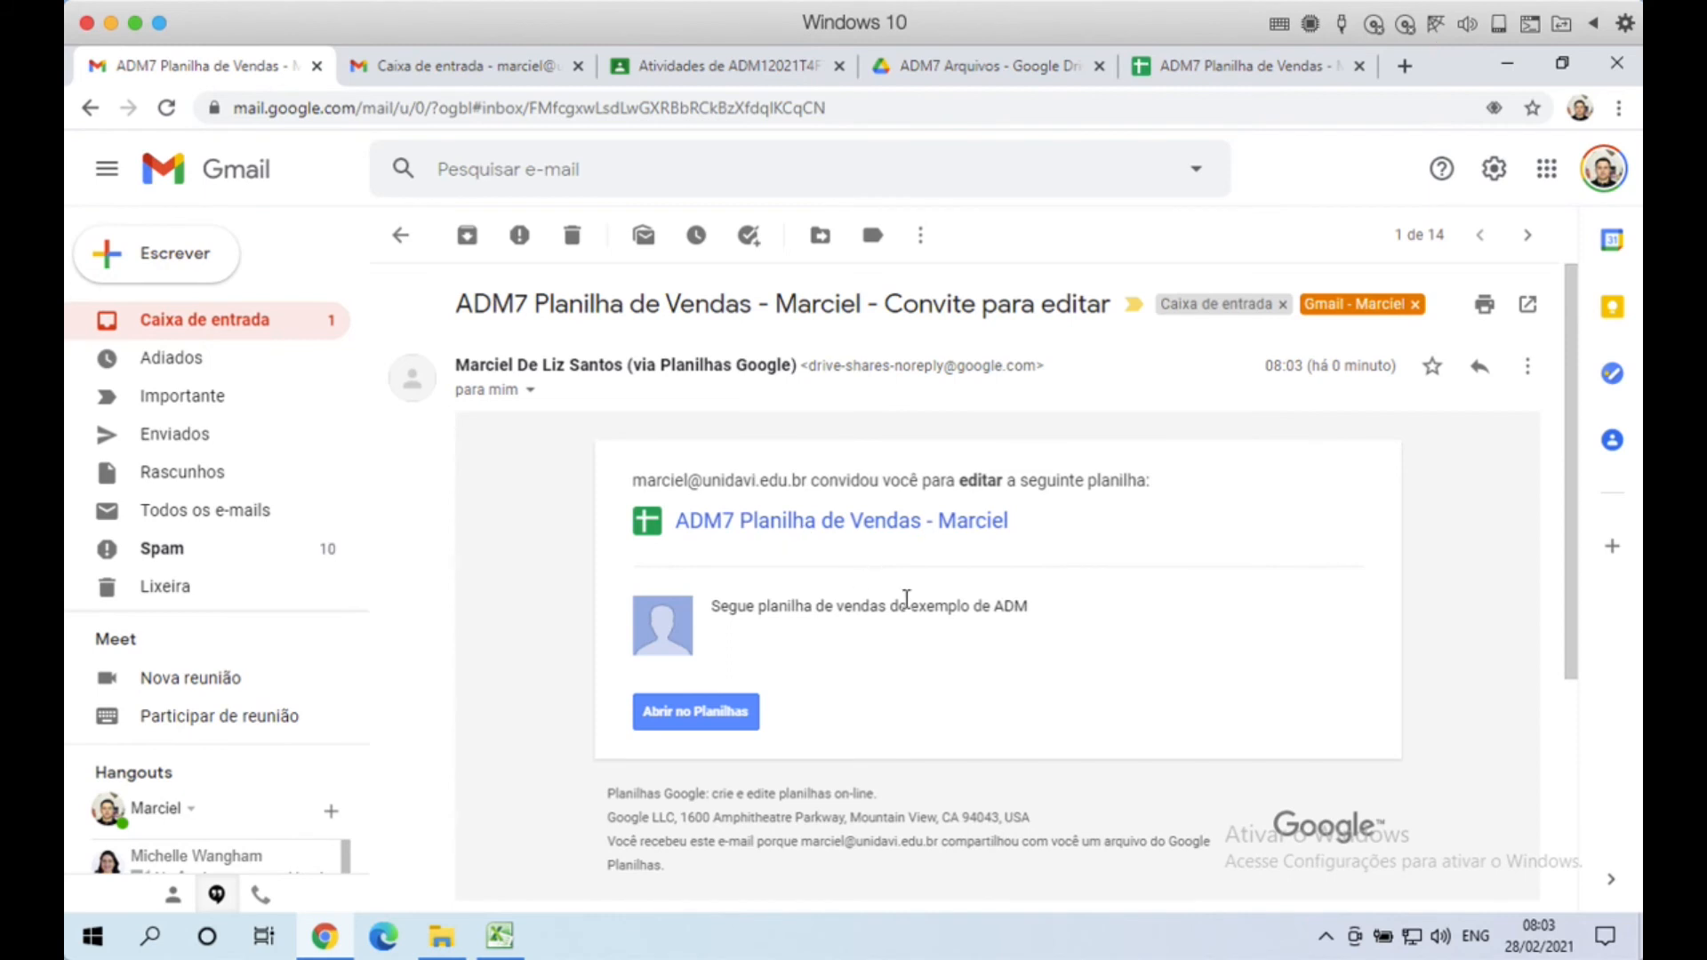
click(722, 716)
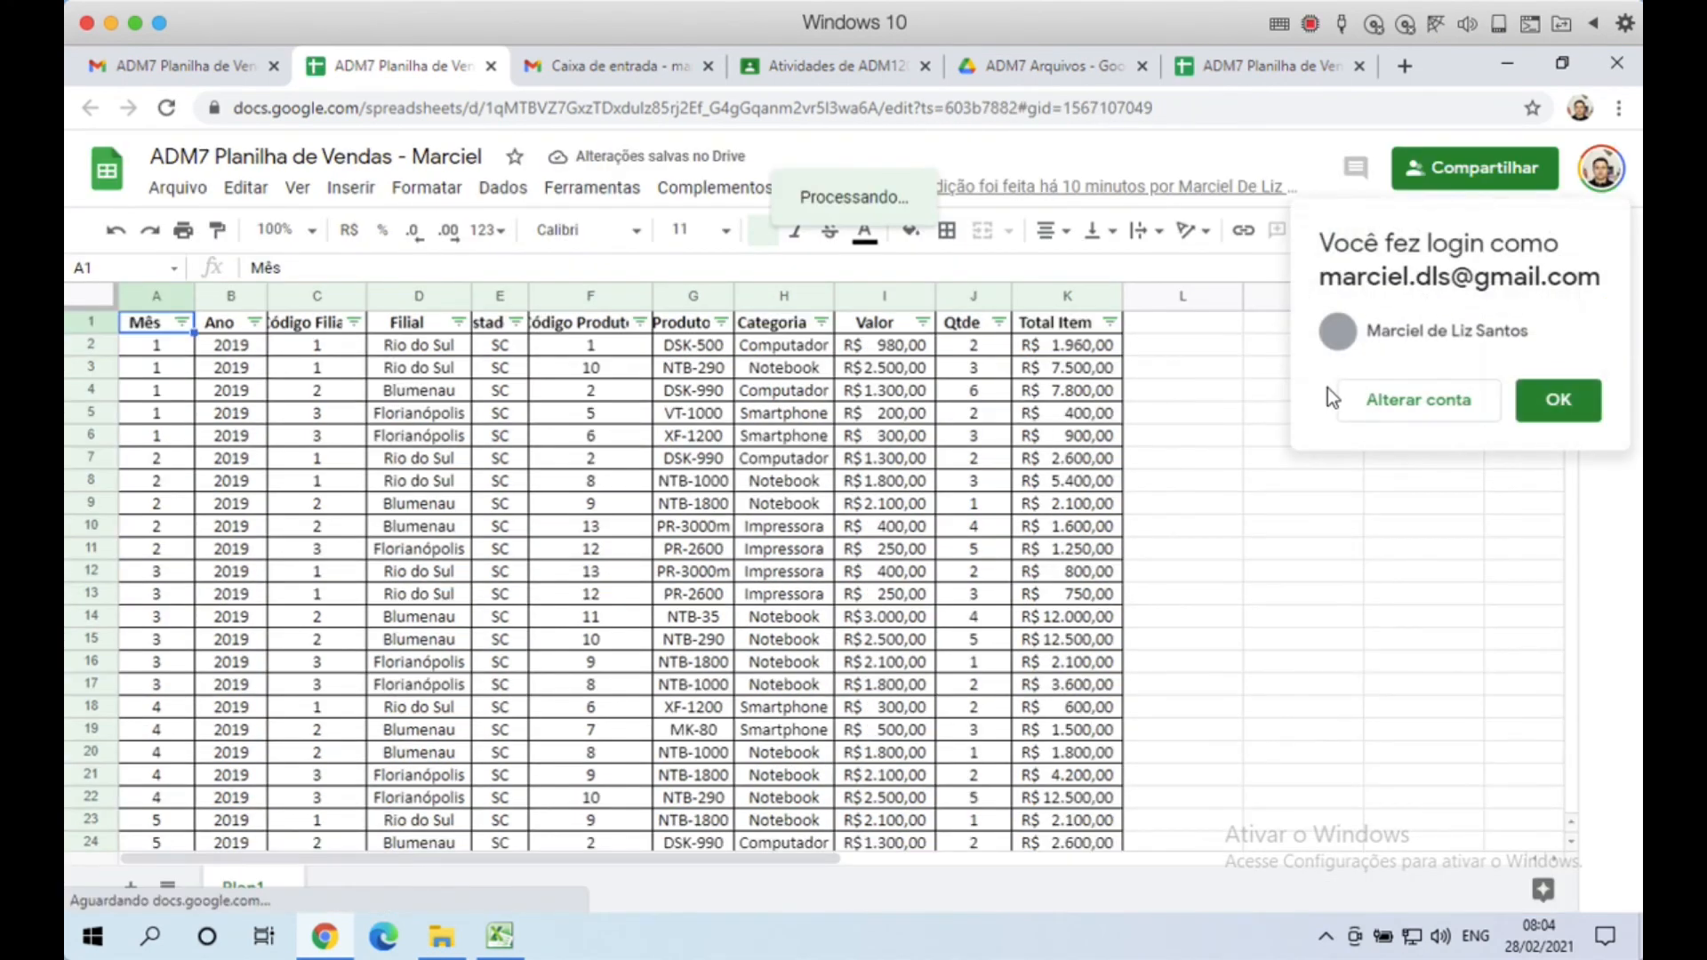
Step: Confirm the signed-in invited account and select cells L5, L8, F7 and L4 as that collaborator
click(1570, 408)
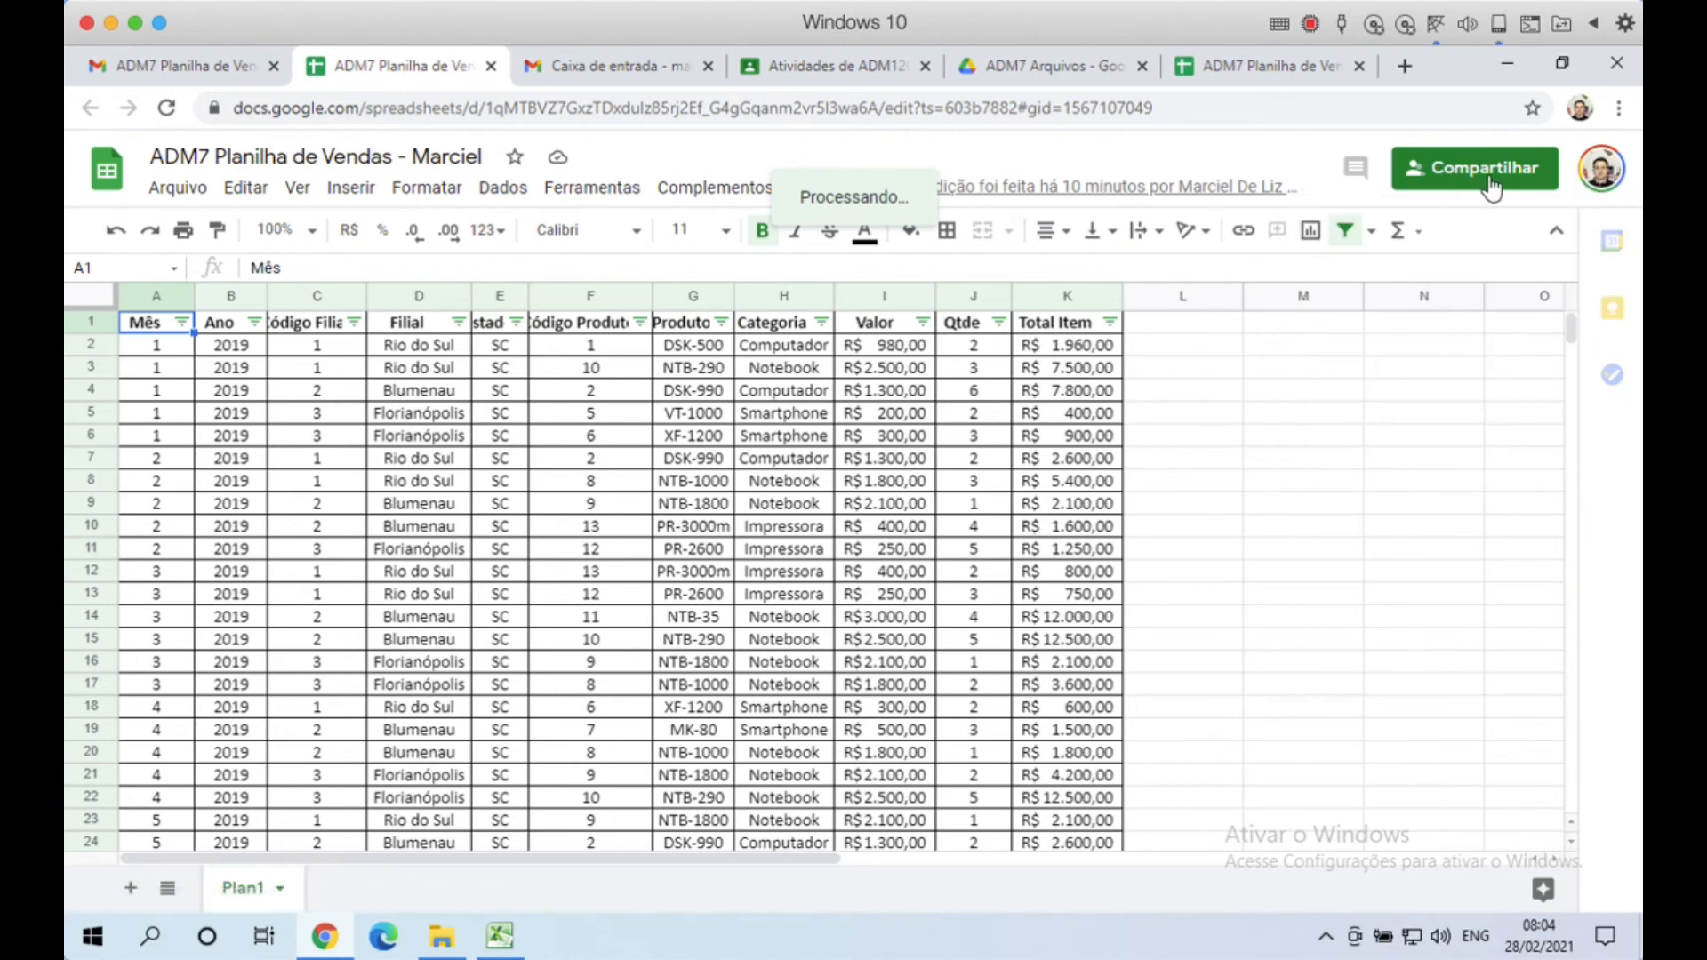
click(1600, 175)
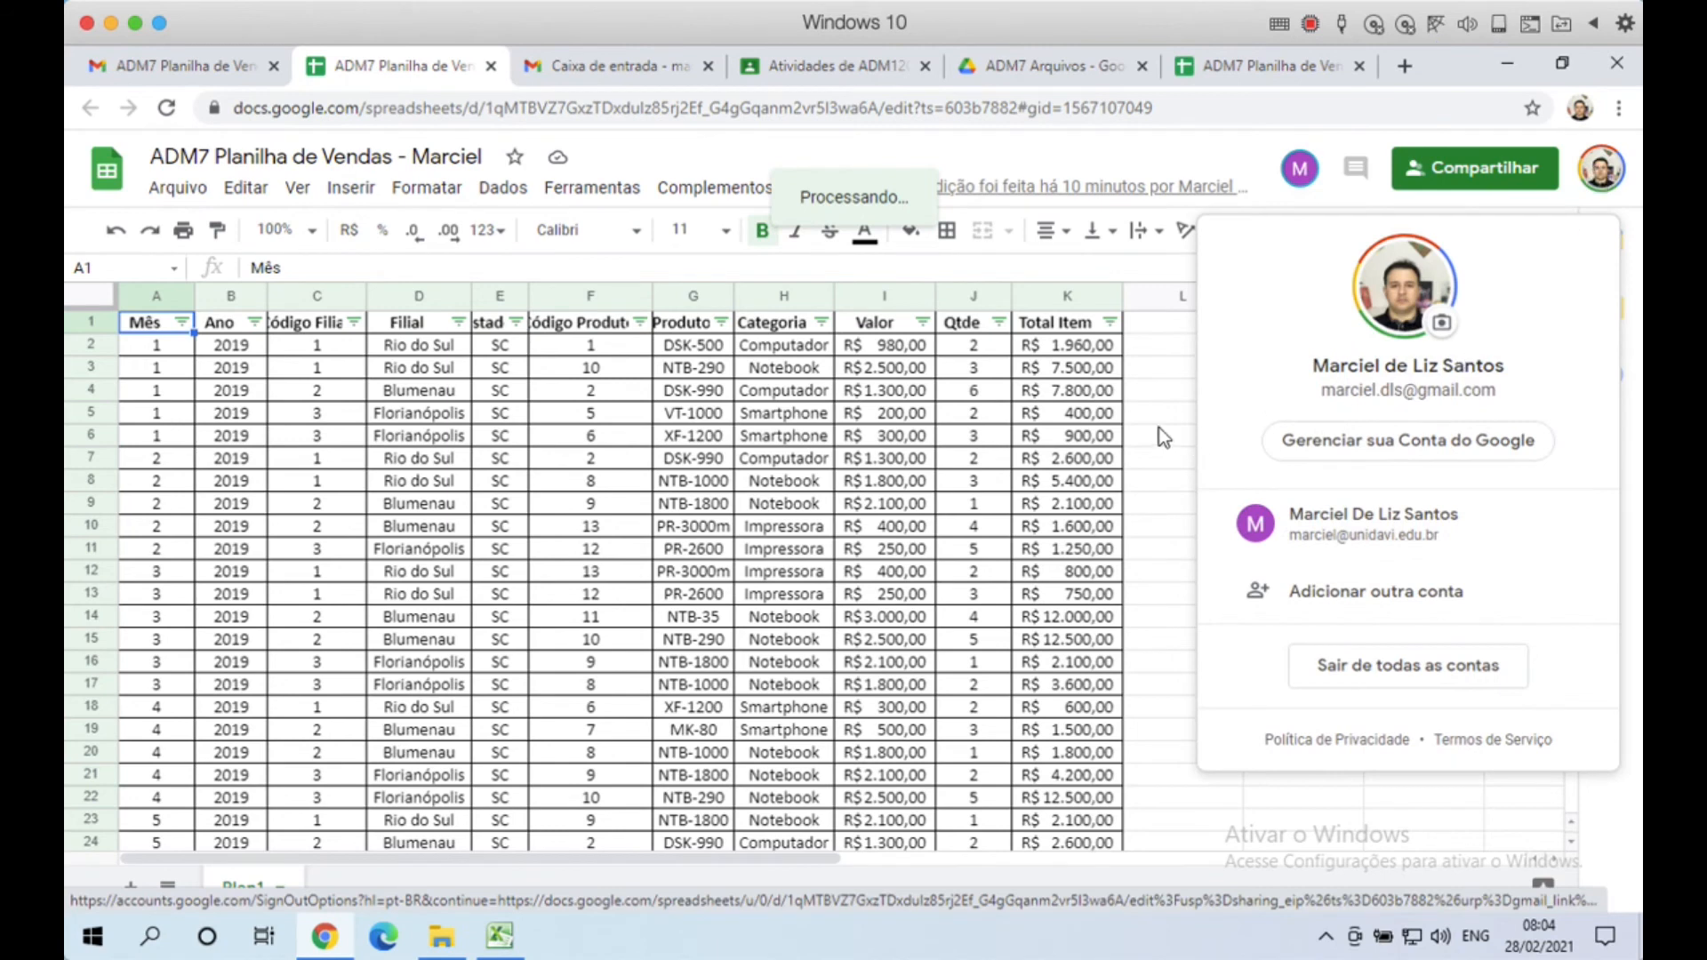
click(1178, 413)
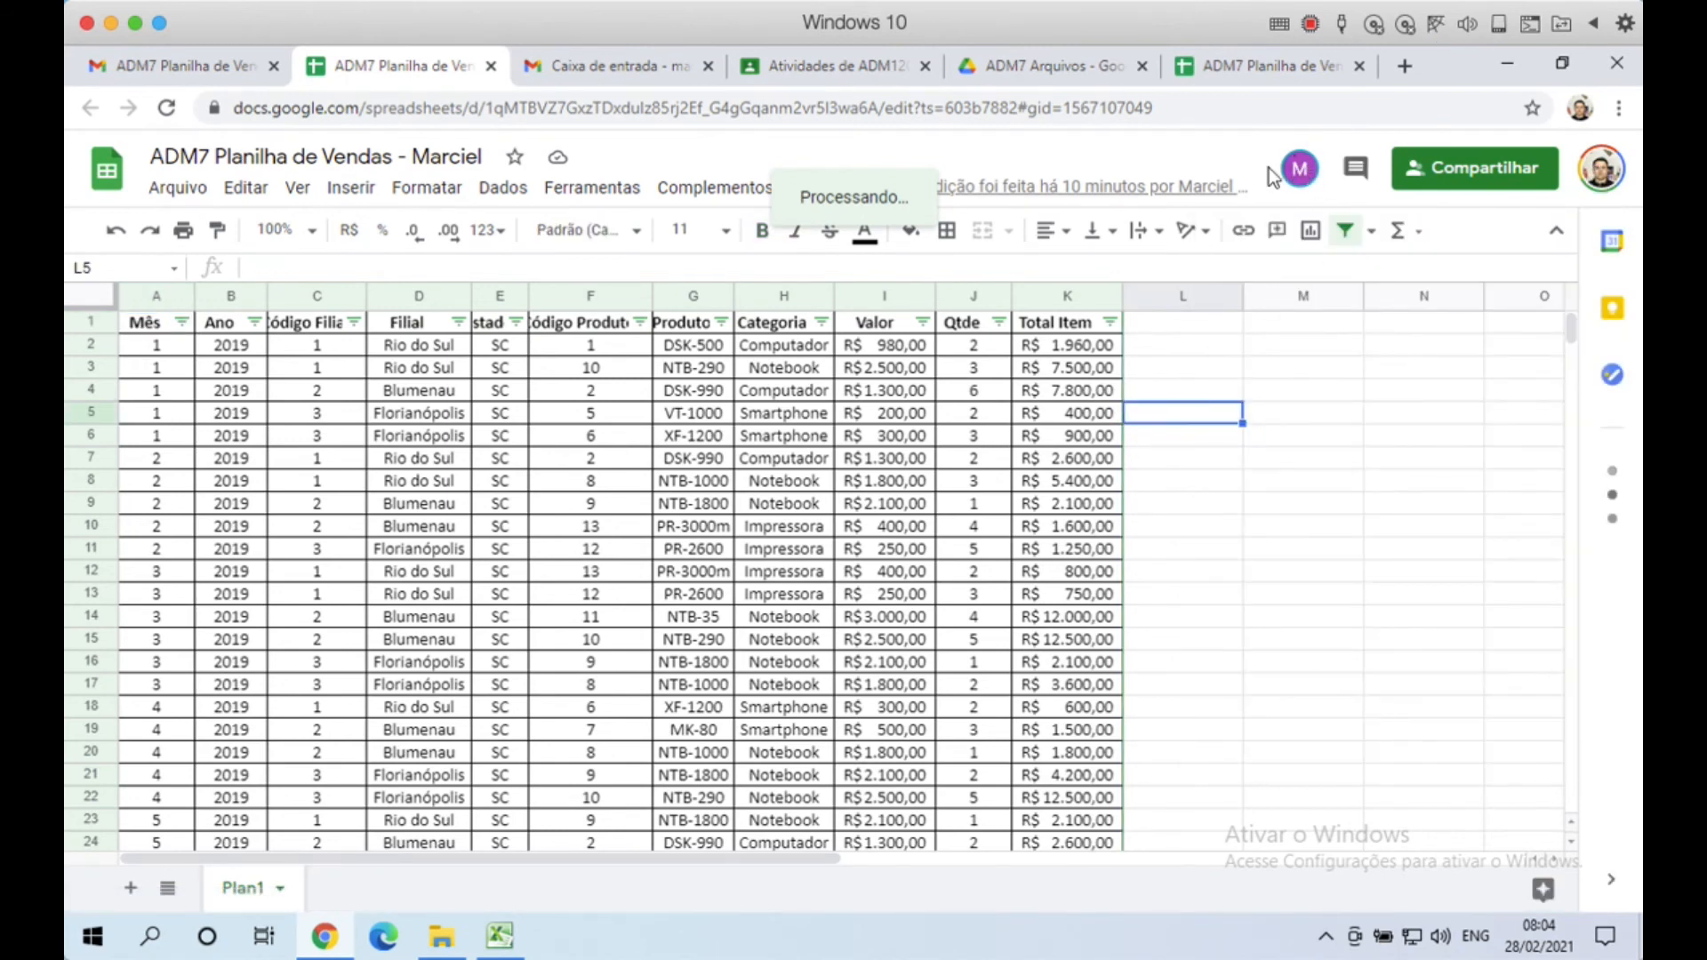
click(1204, 483)
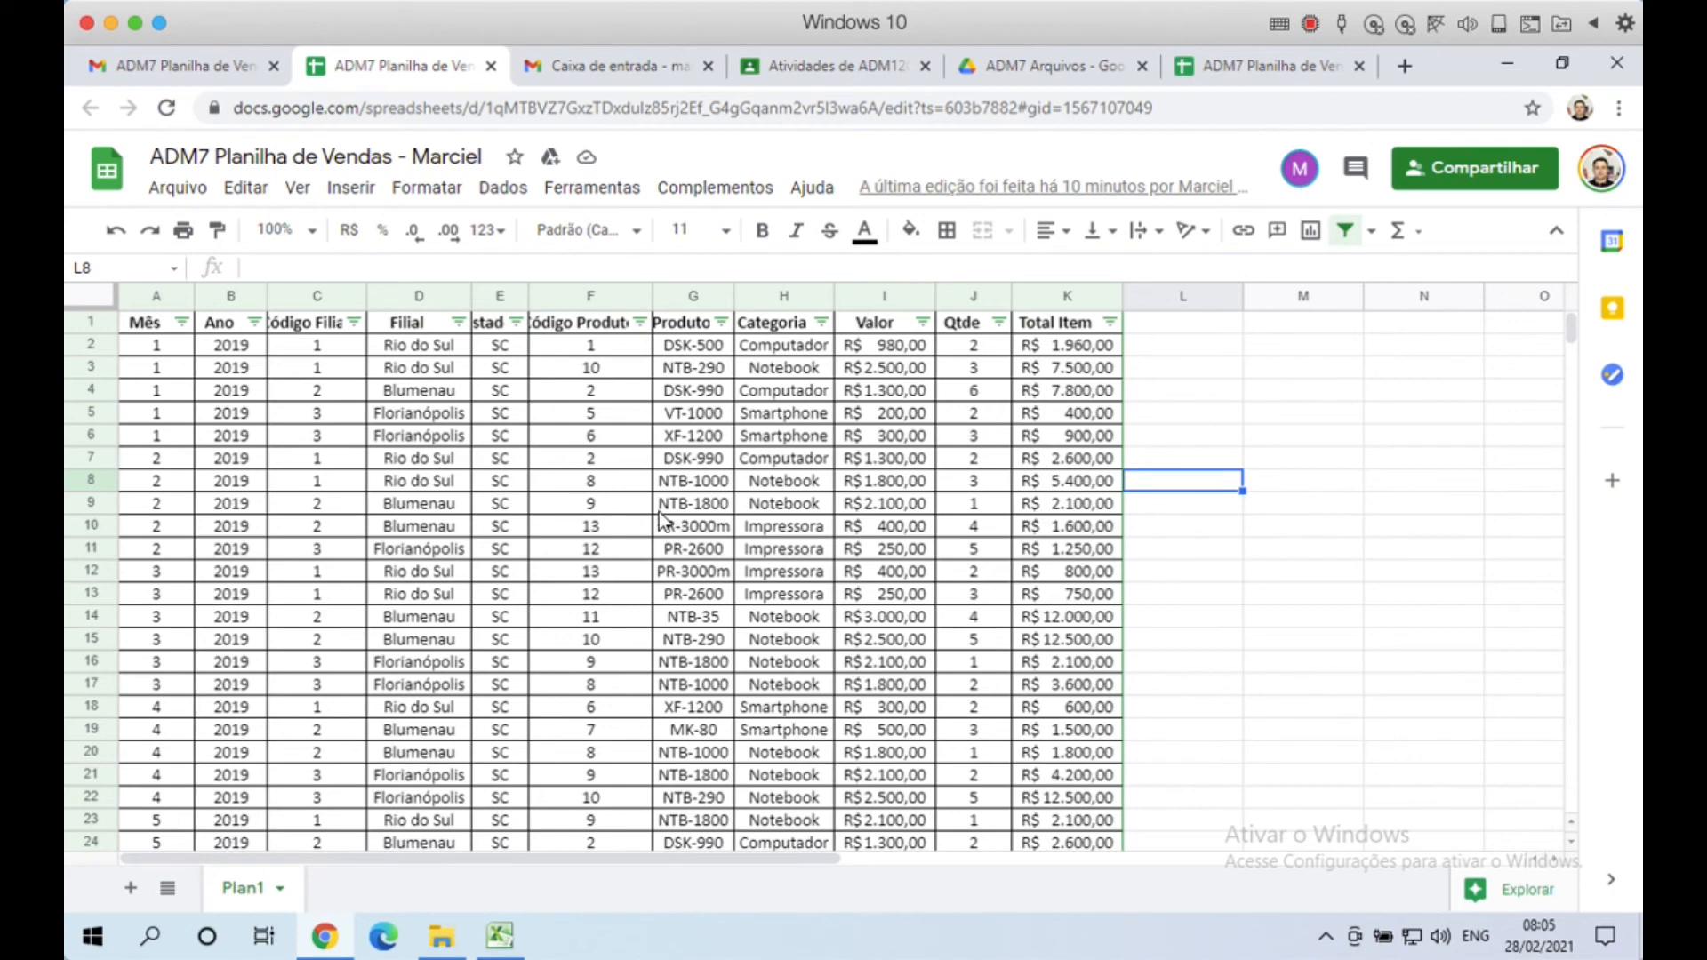
click(608, 465)
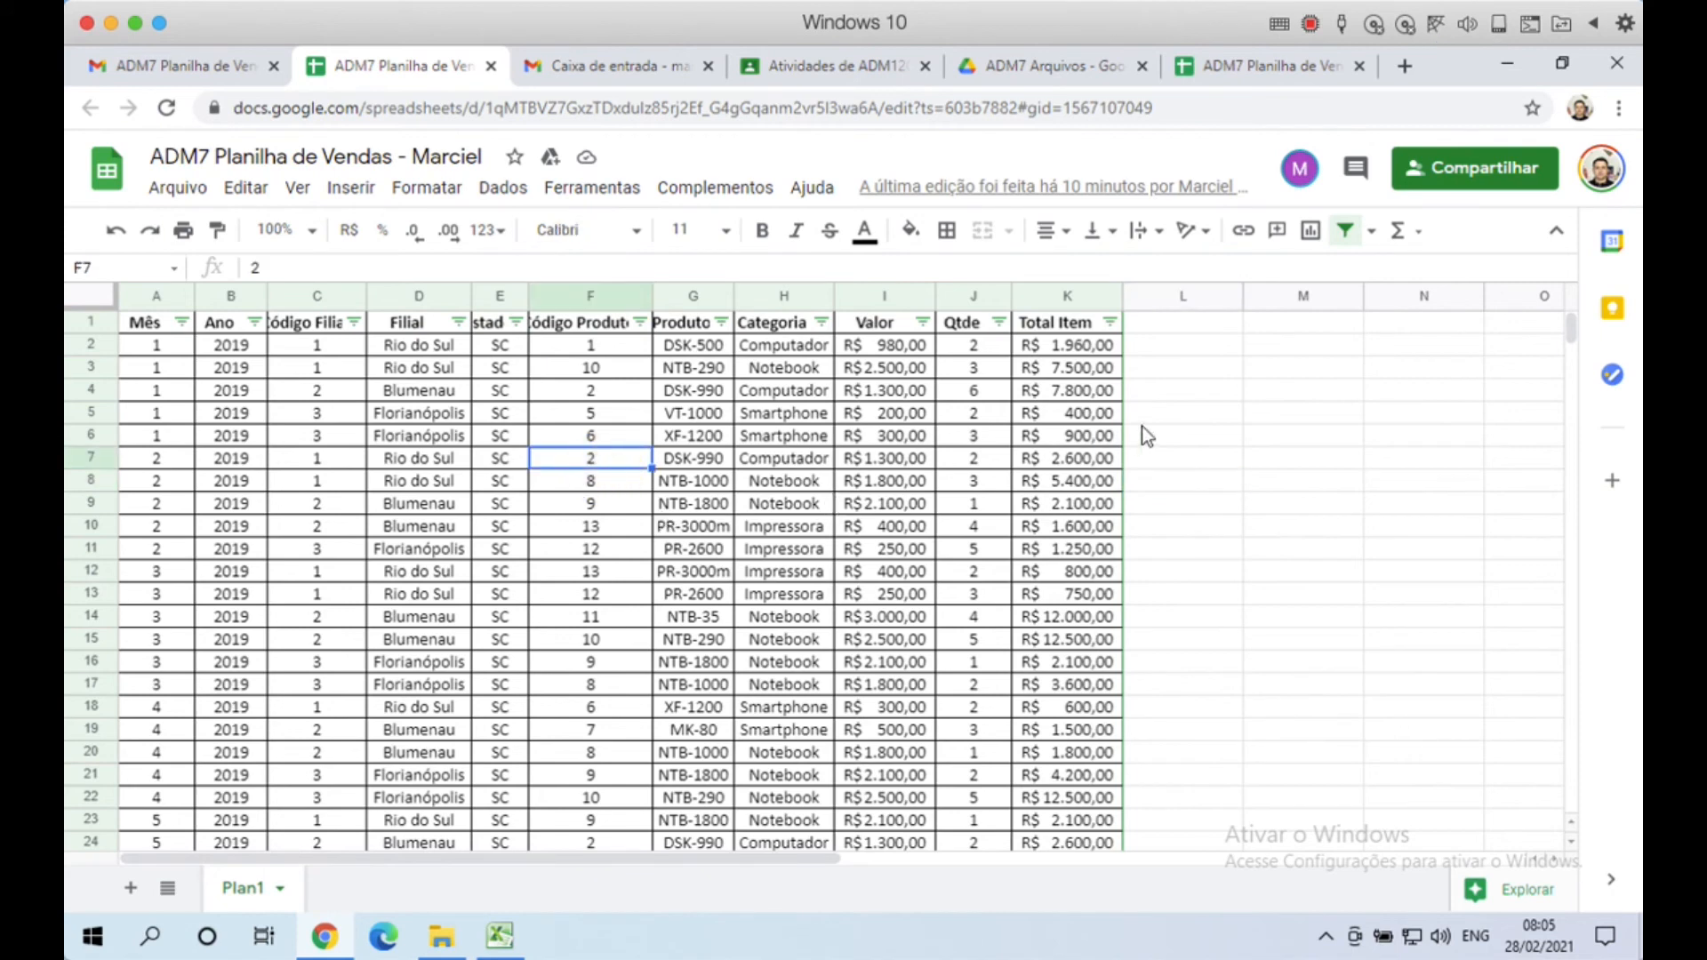
click(1175, 399)
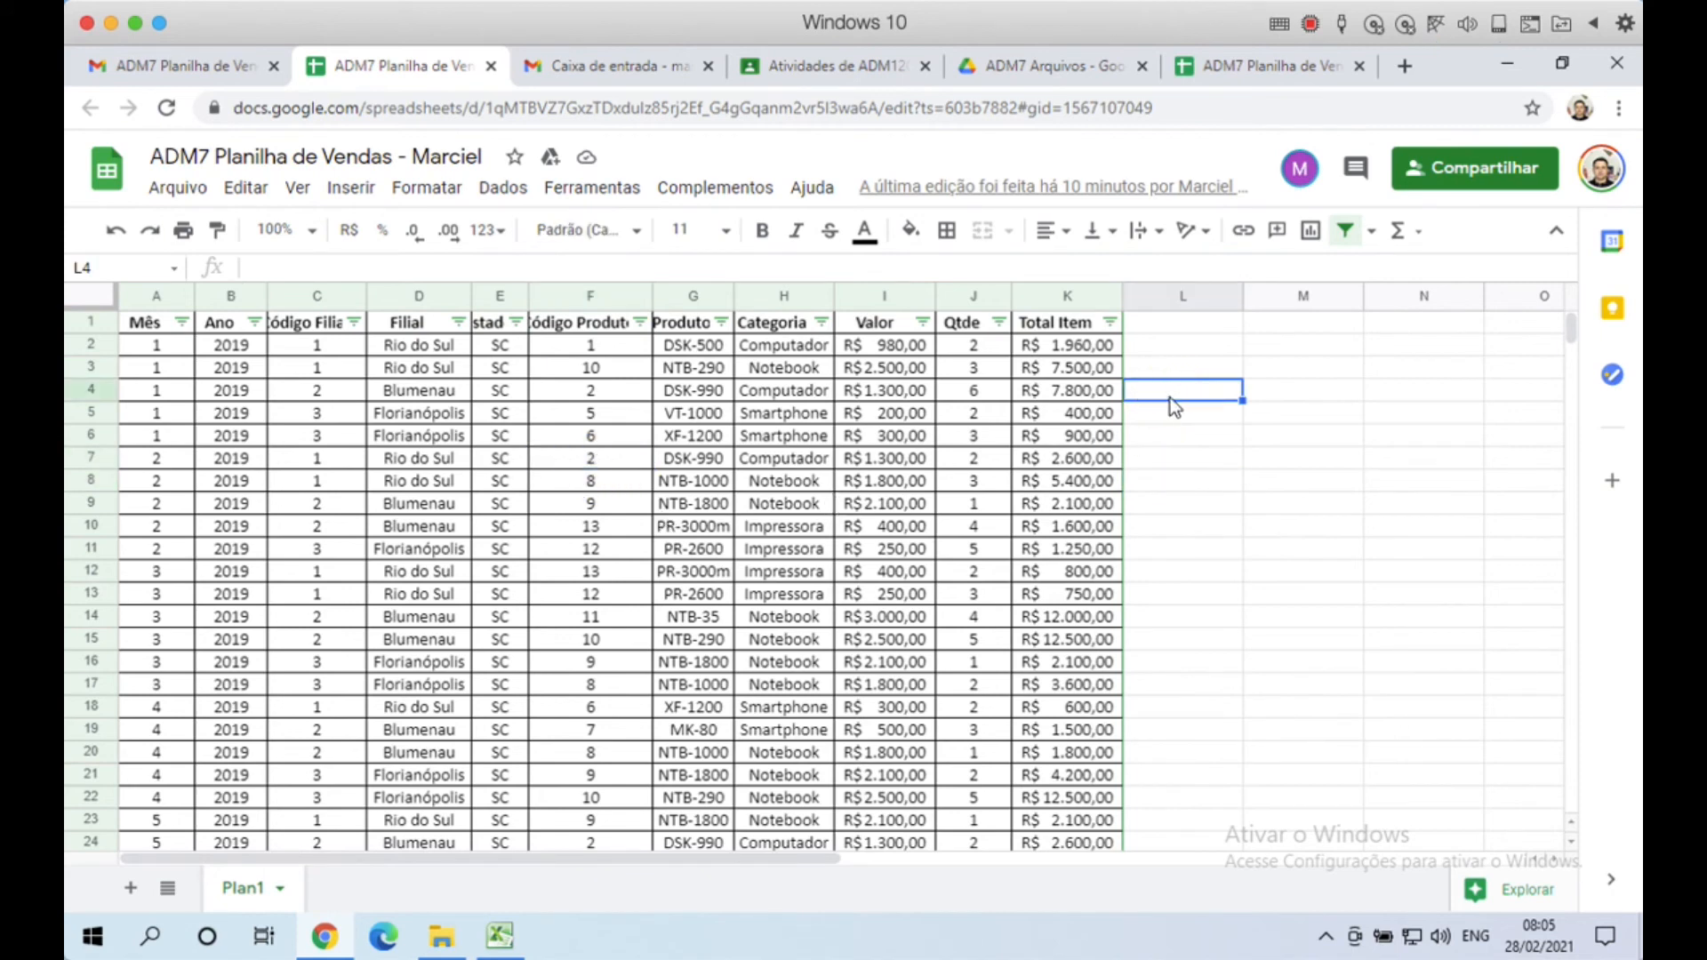
Step: From the owner's view, select L9, L4 and L7 to watch the collaborator's cursor, then return
click(1266, 69)
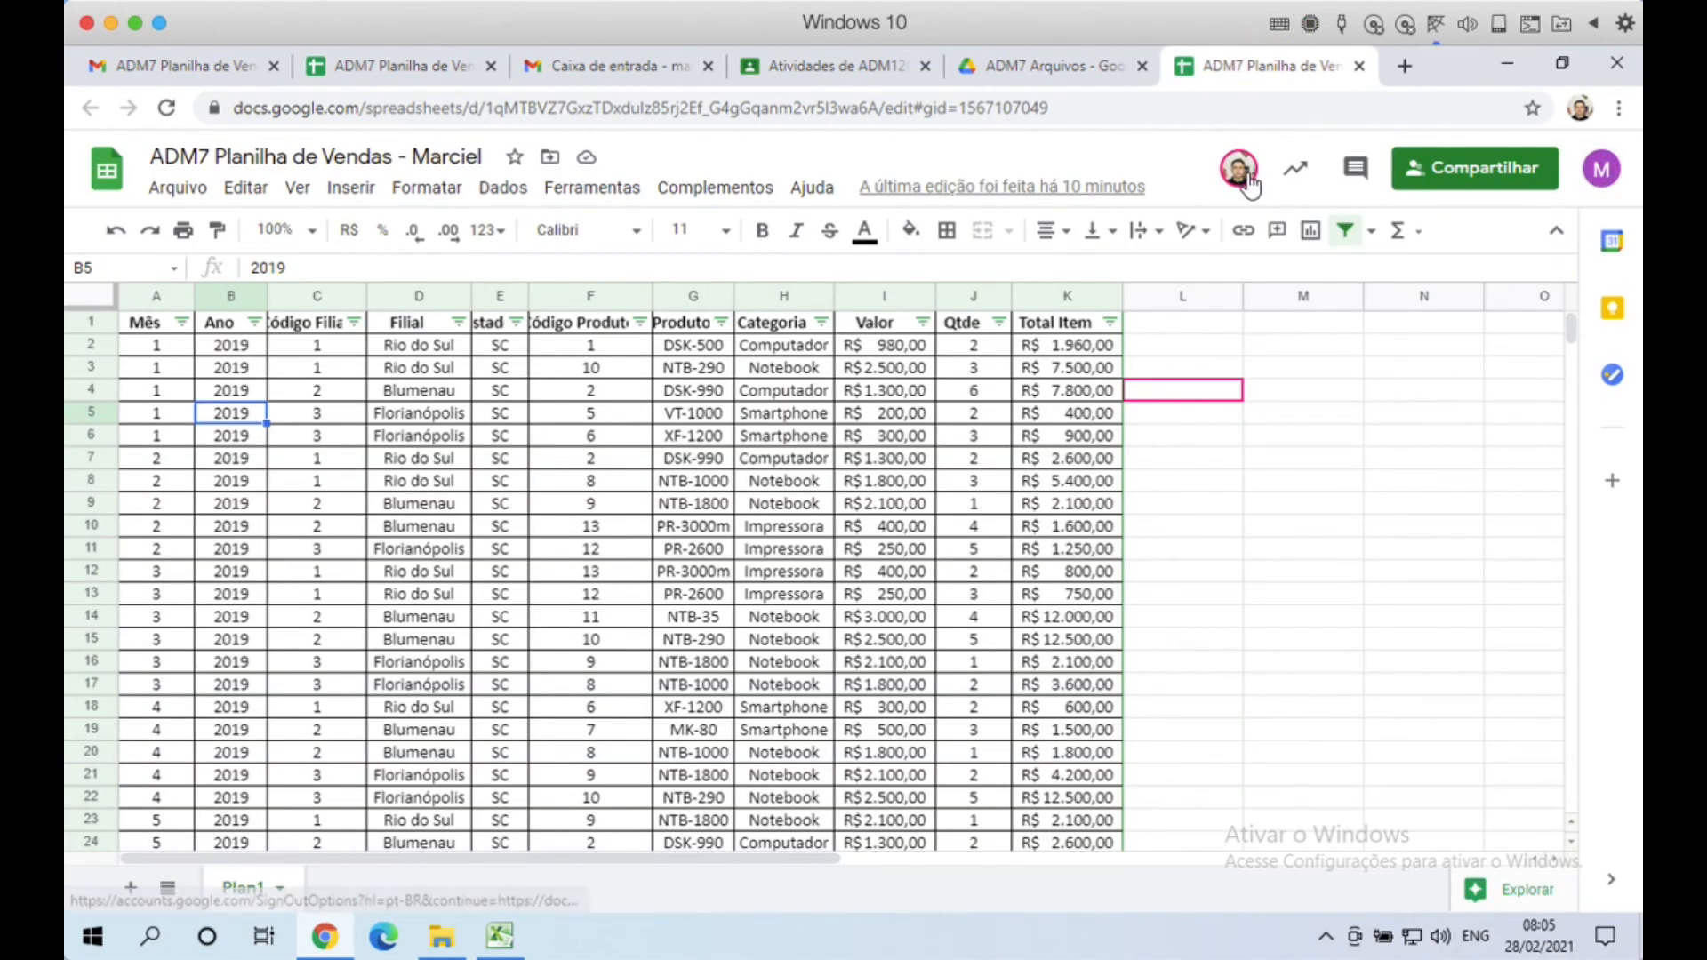
mouse_move(1238, 174)
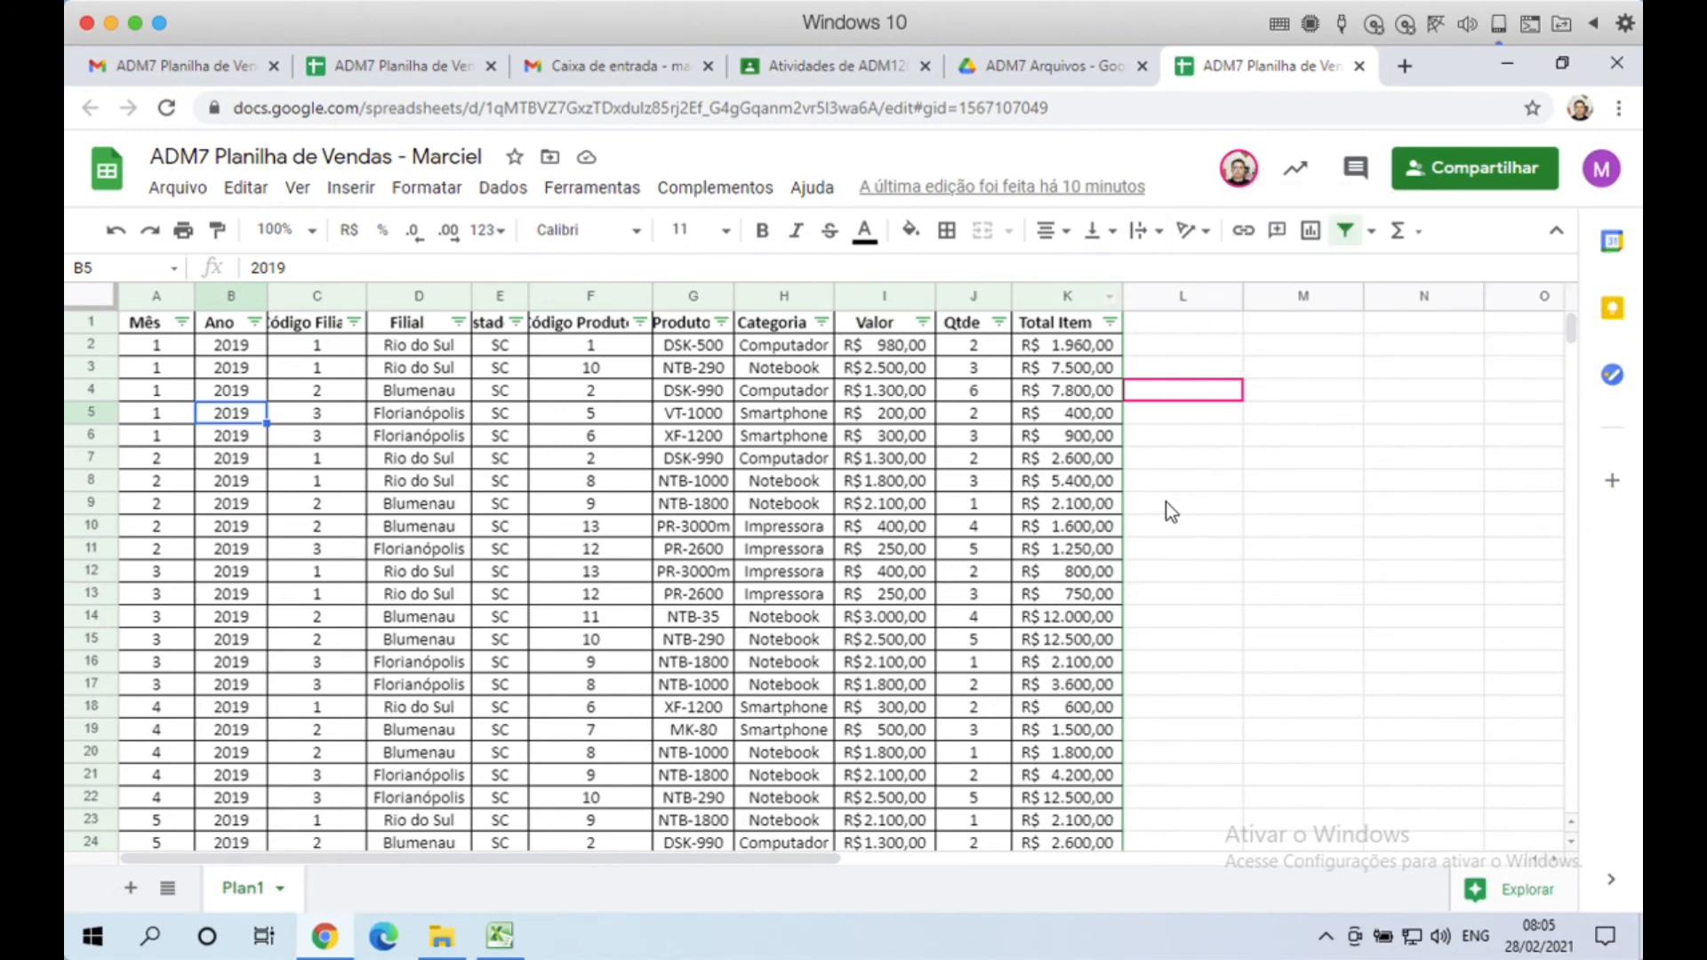
click(1192, 503)
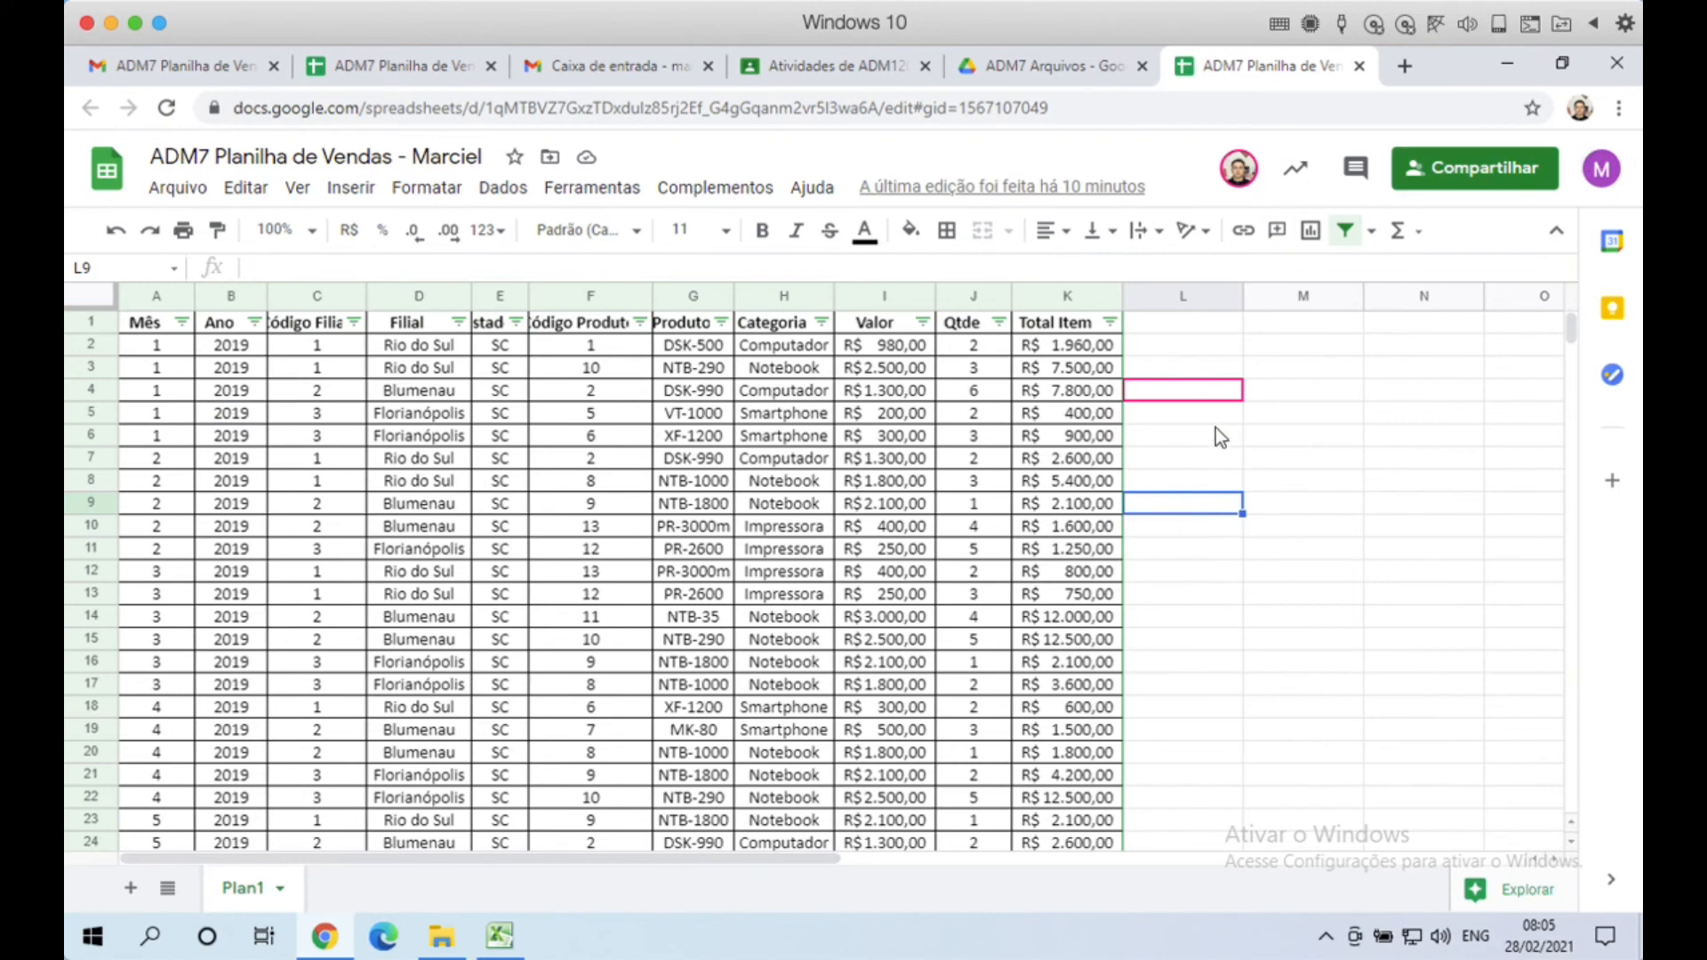
click(1167, 393)
click(1177, 459)
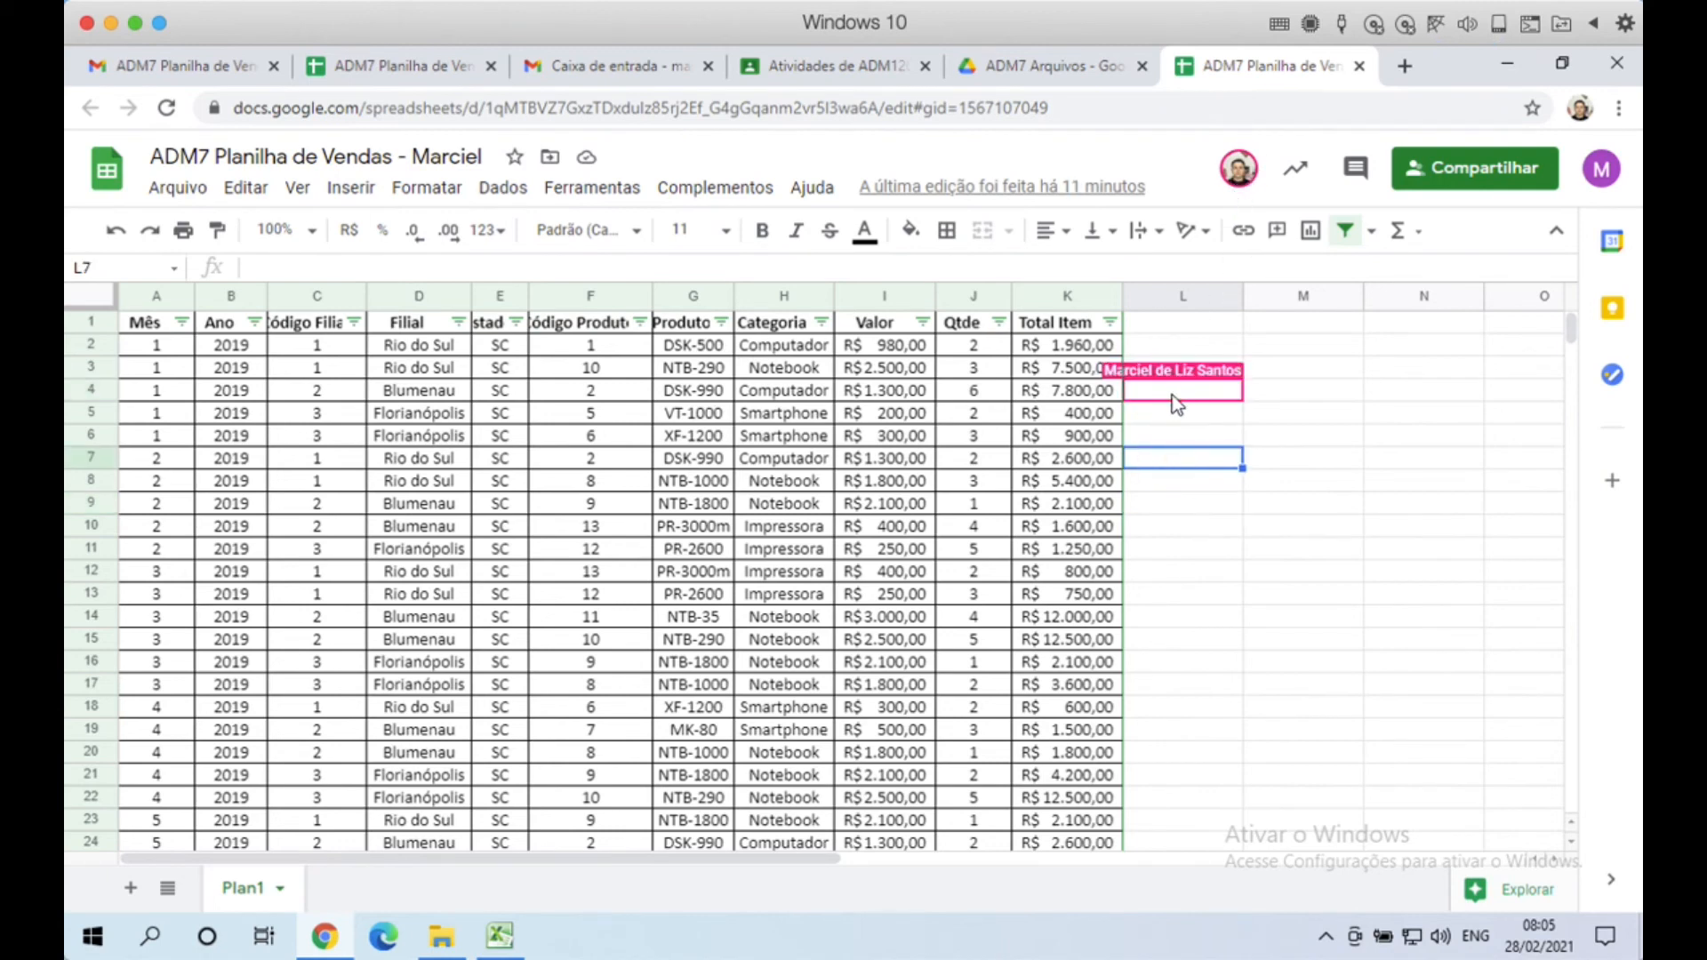
click(425, 67)
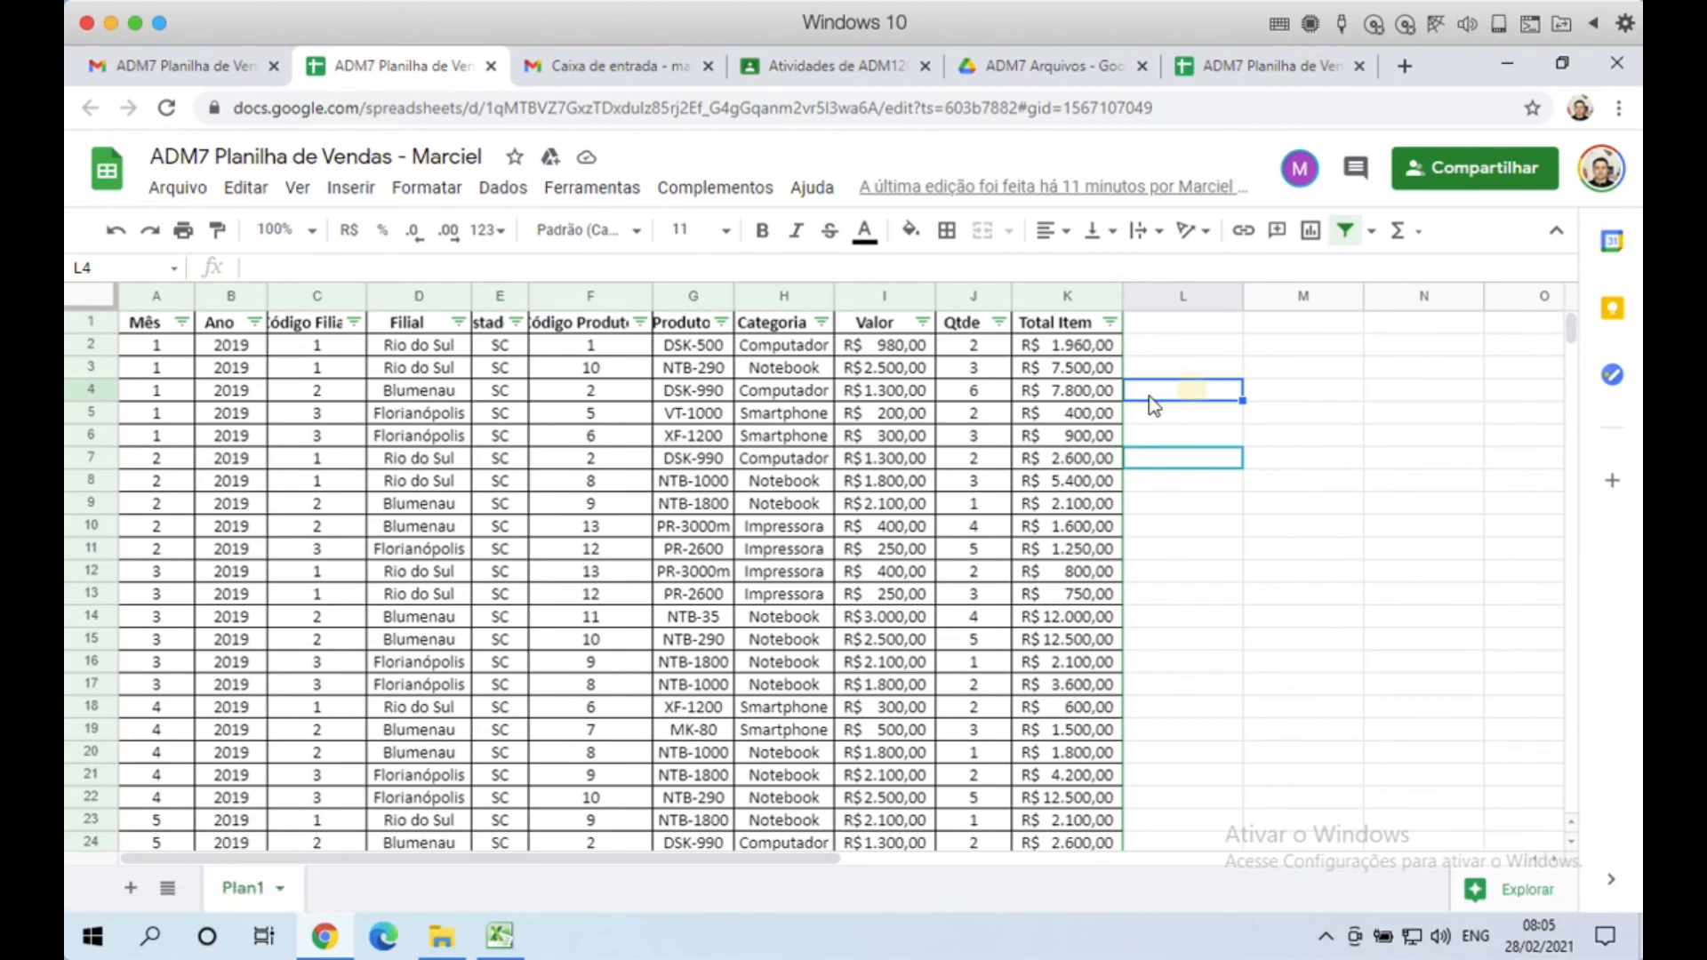
Step: Enter 'Teste' in L4 from one account and 'Teste Unidavi' in L7 from the other
mouse_move(1175, 460)
text(Teste)
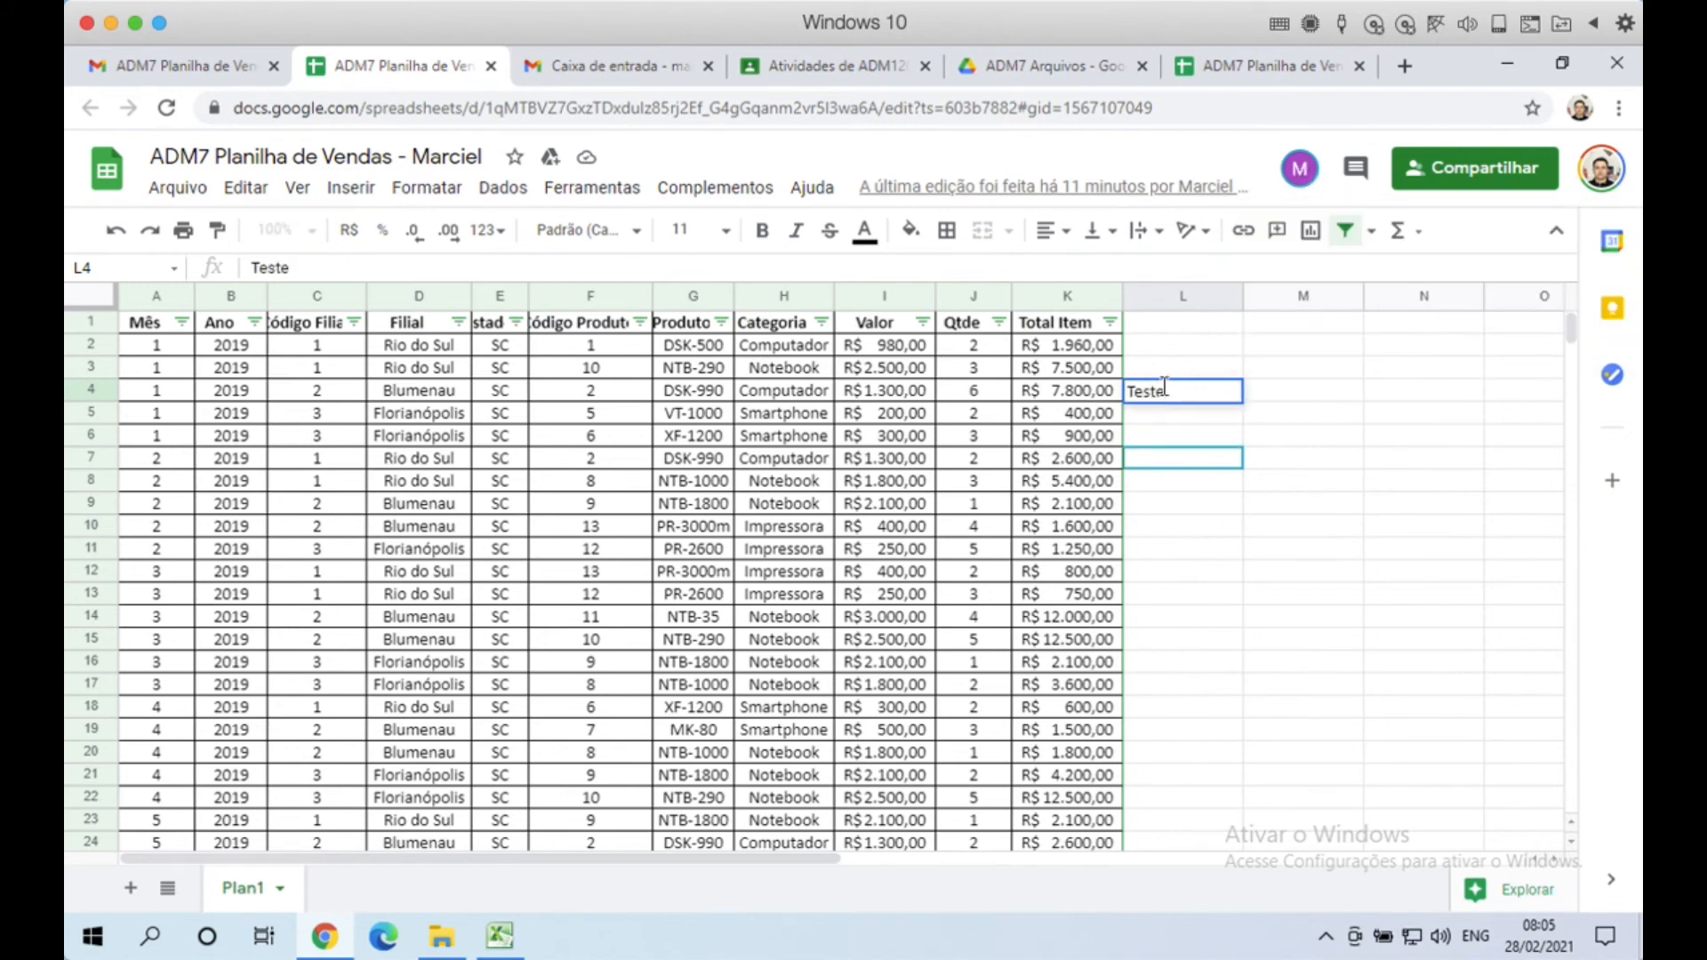
click(1314, 402)
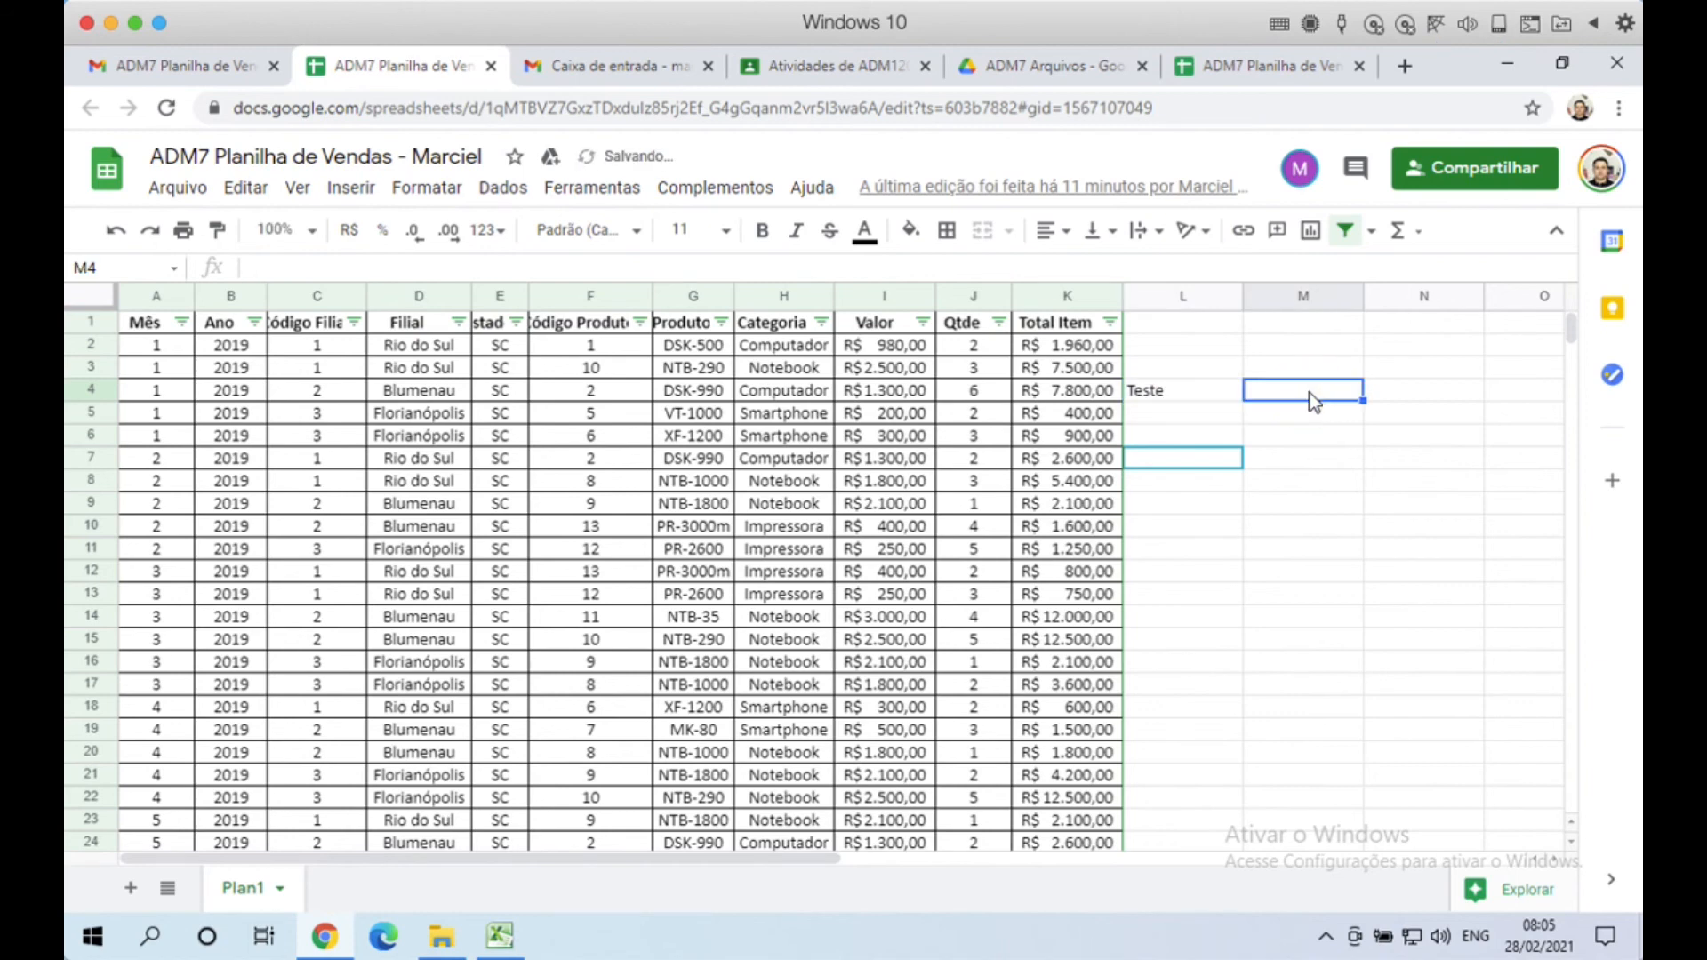
click(1296, 73)
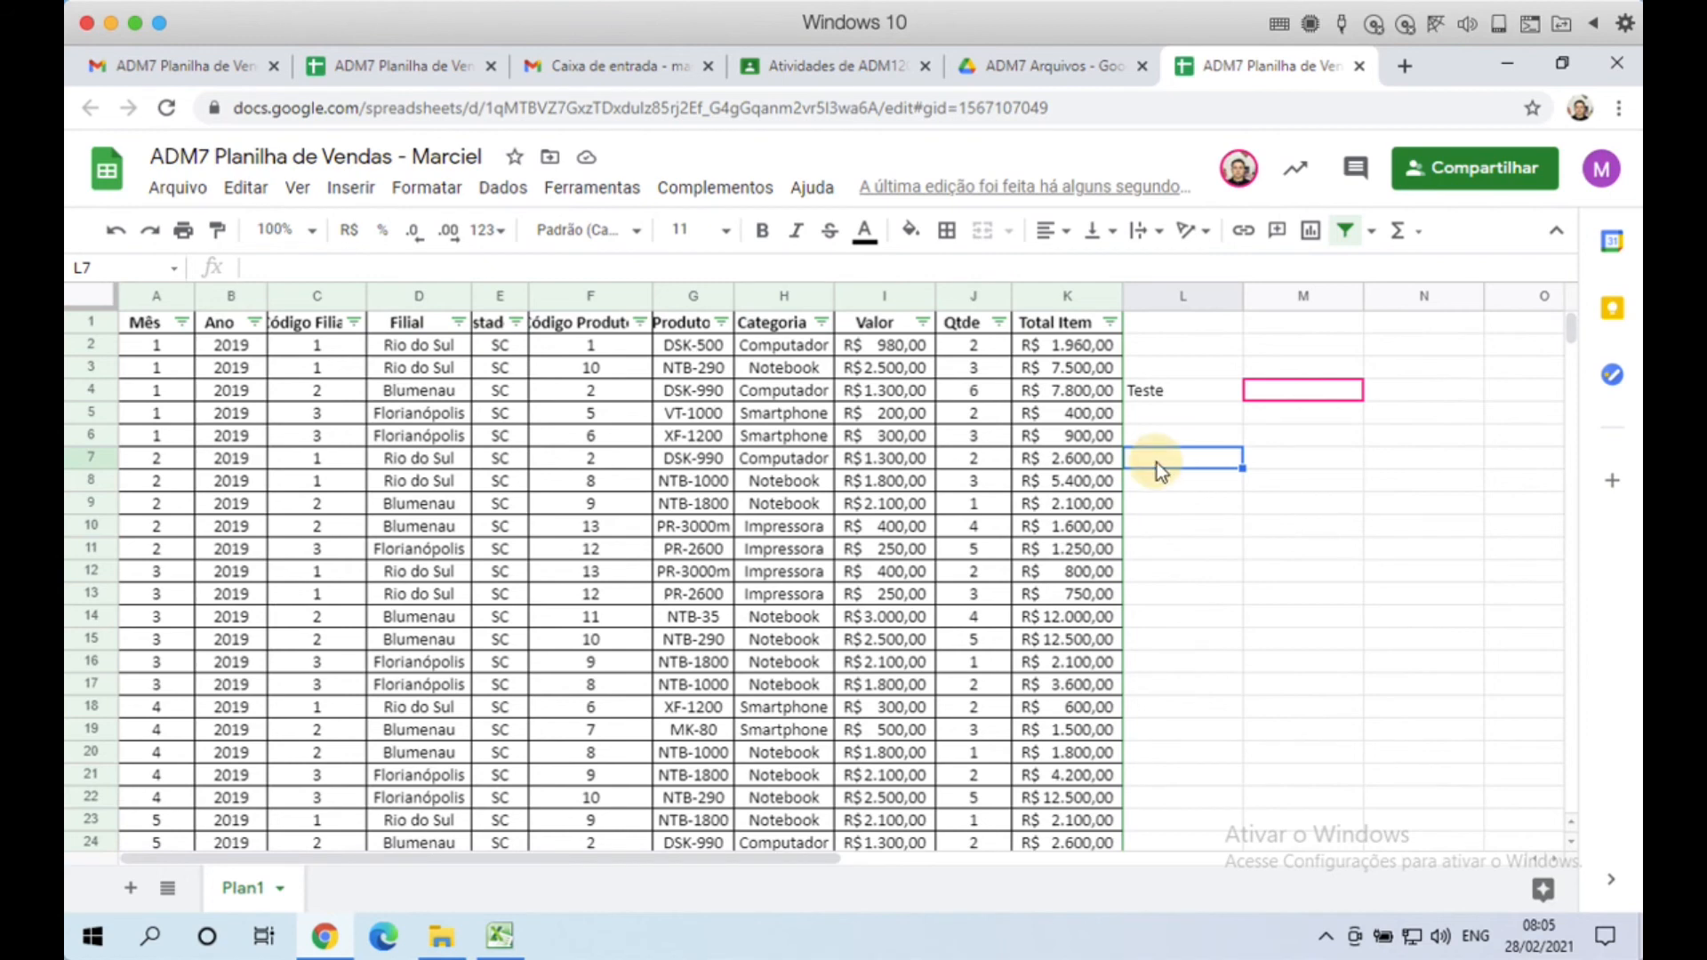
text(Tes)
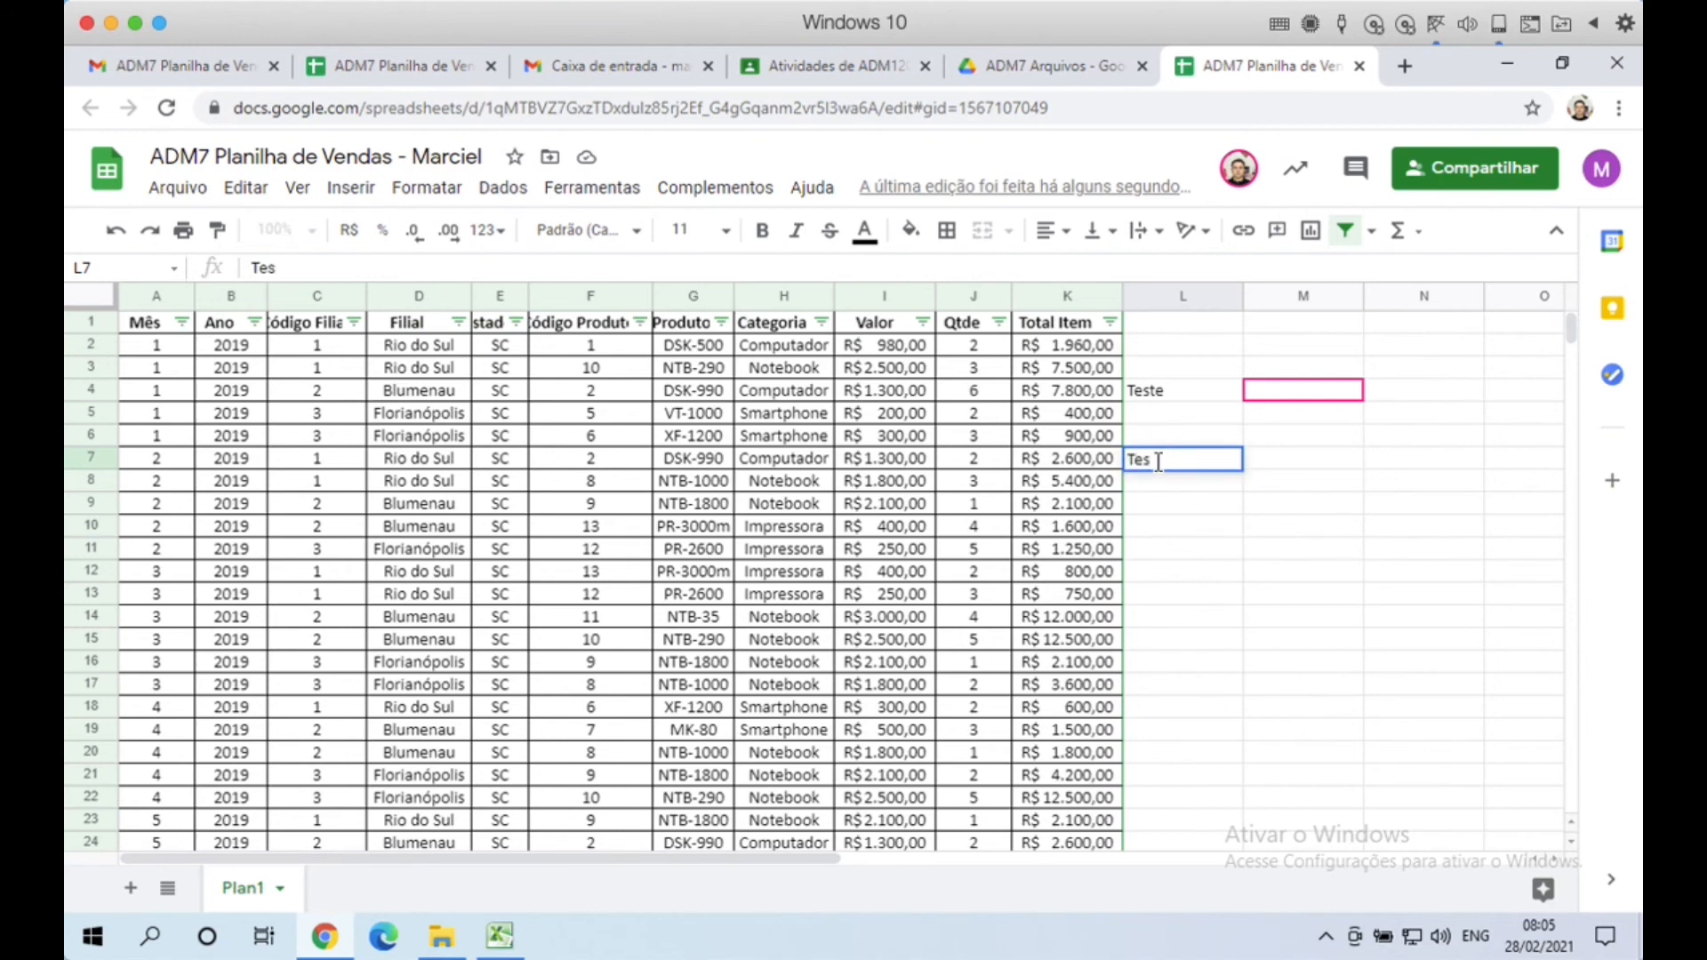
text(te Unidavi)
key(Return)
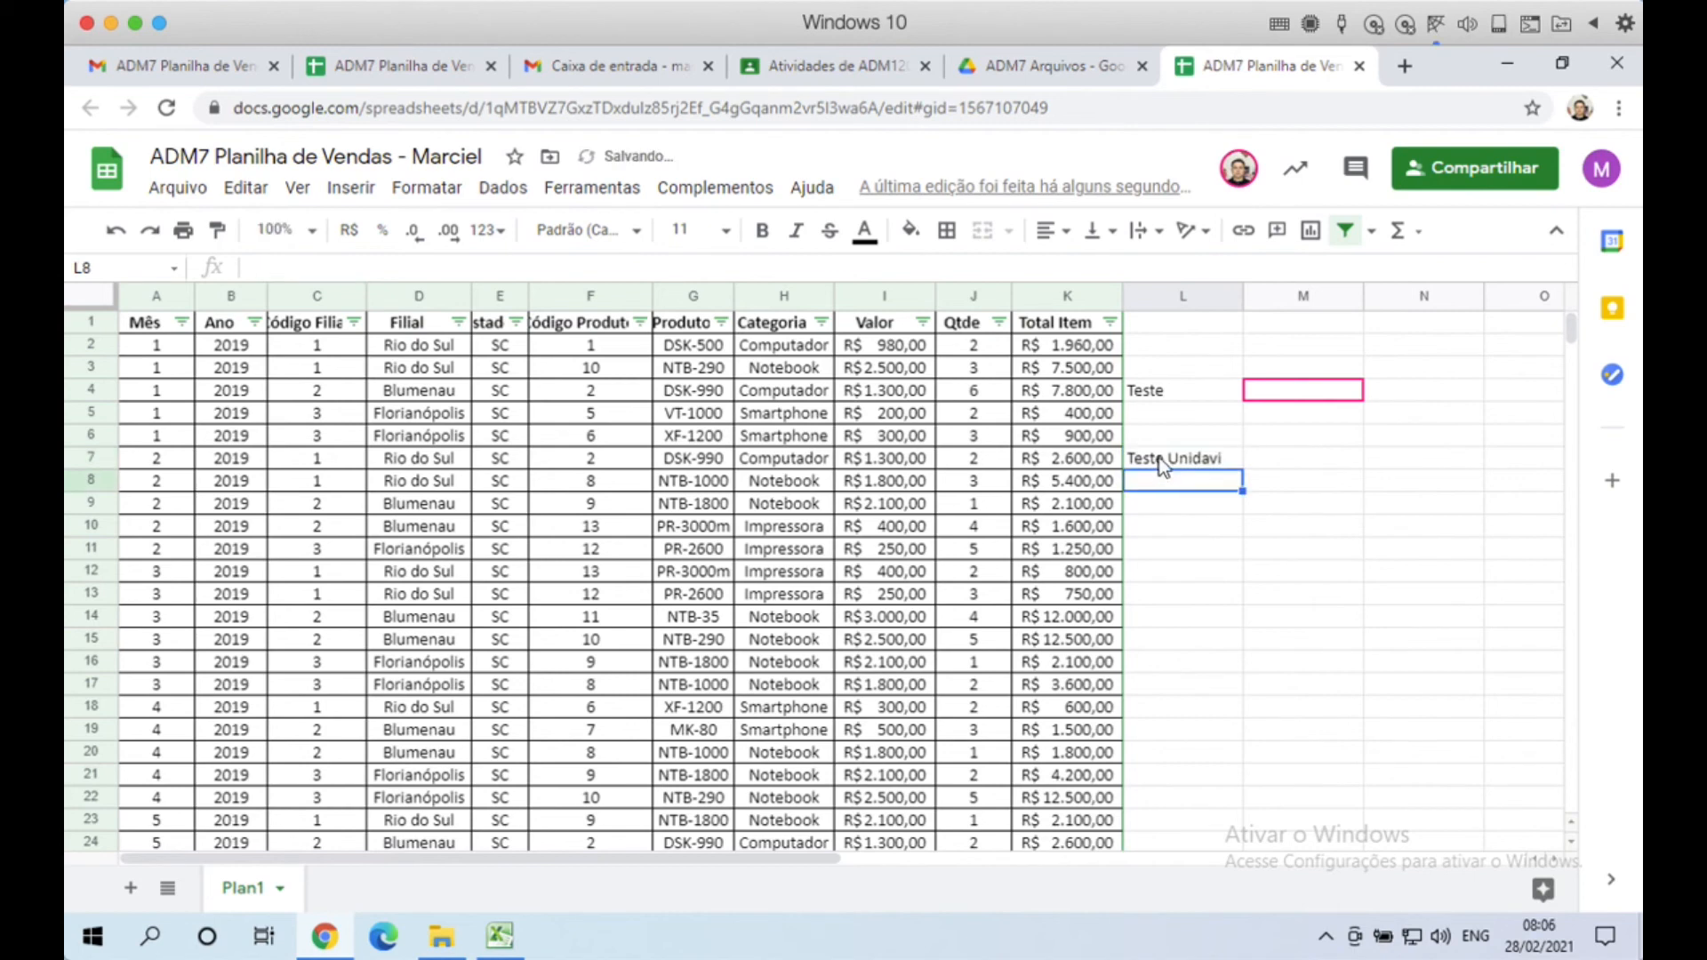
click(404, 67)
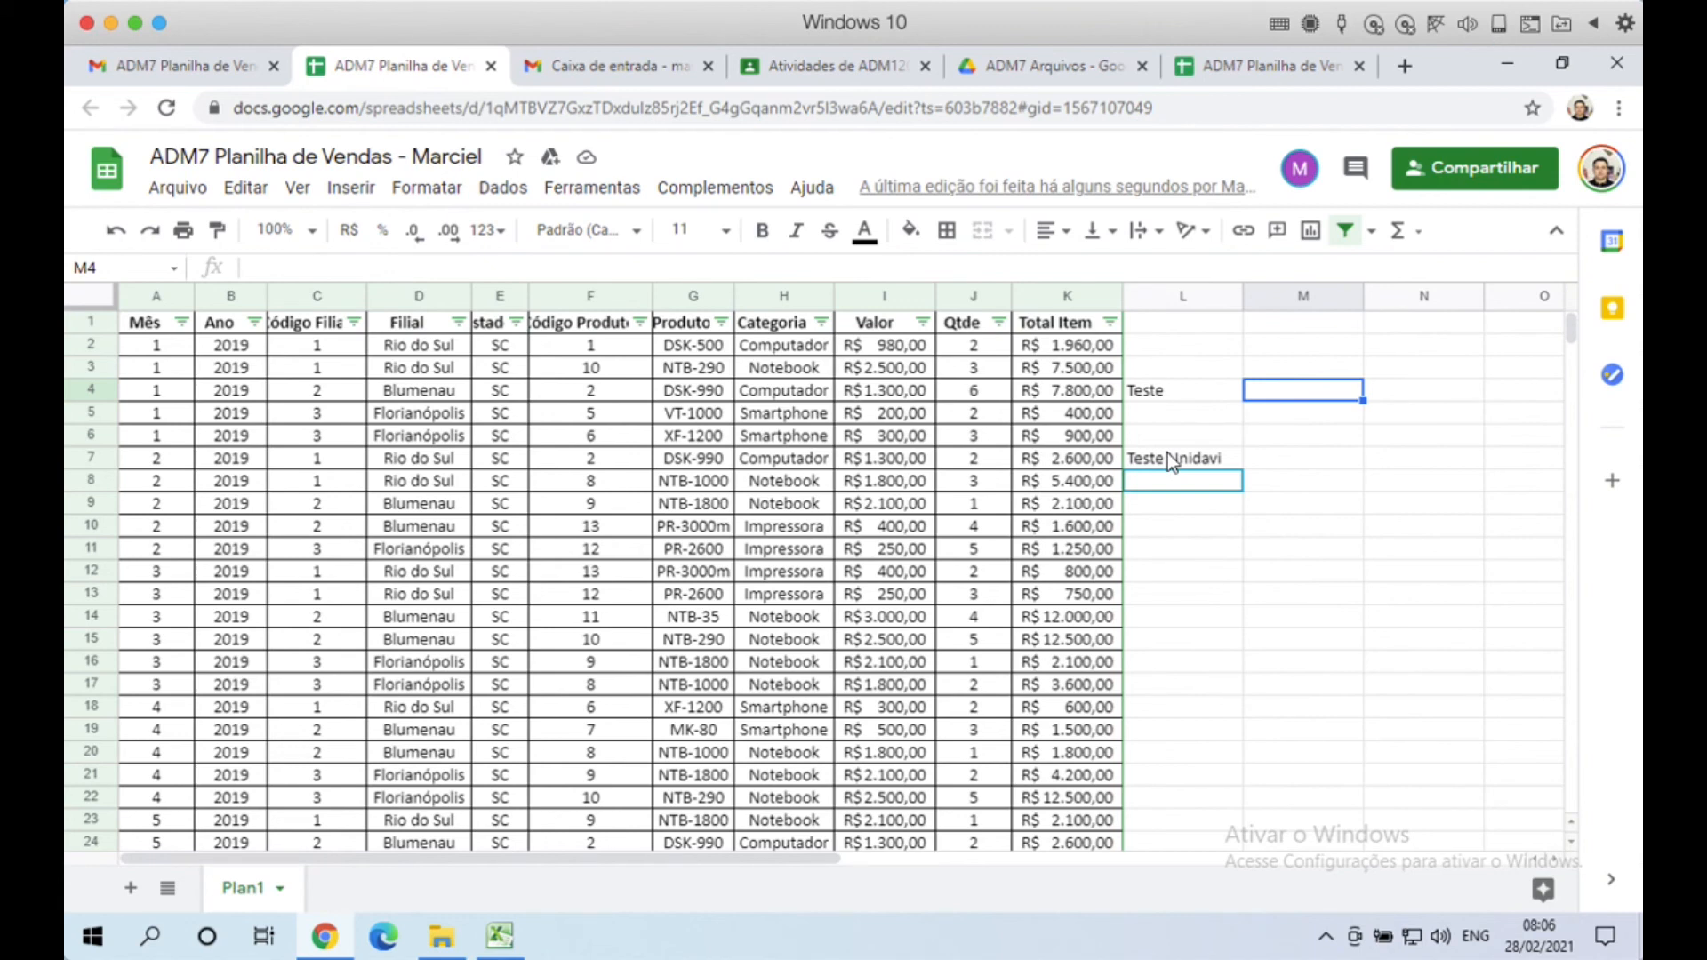
click(1240, 546)
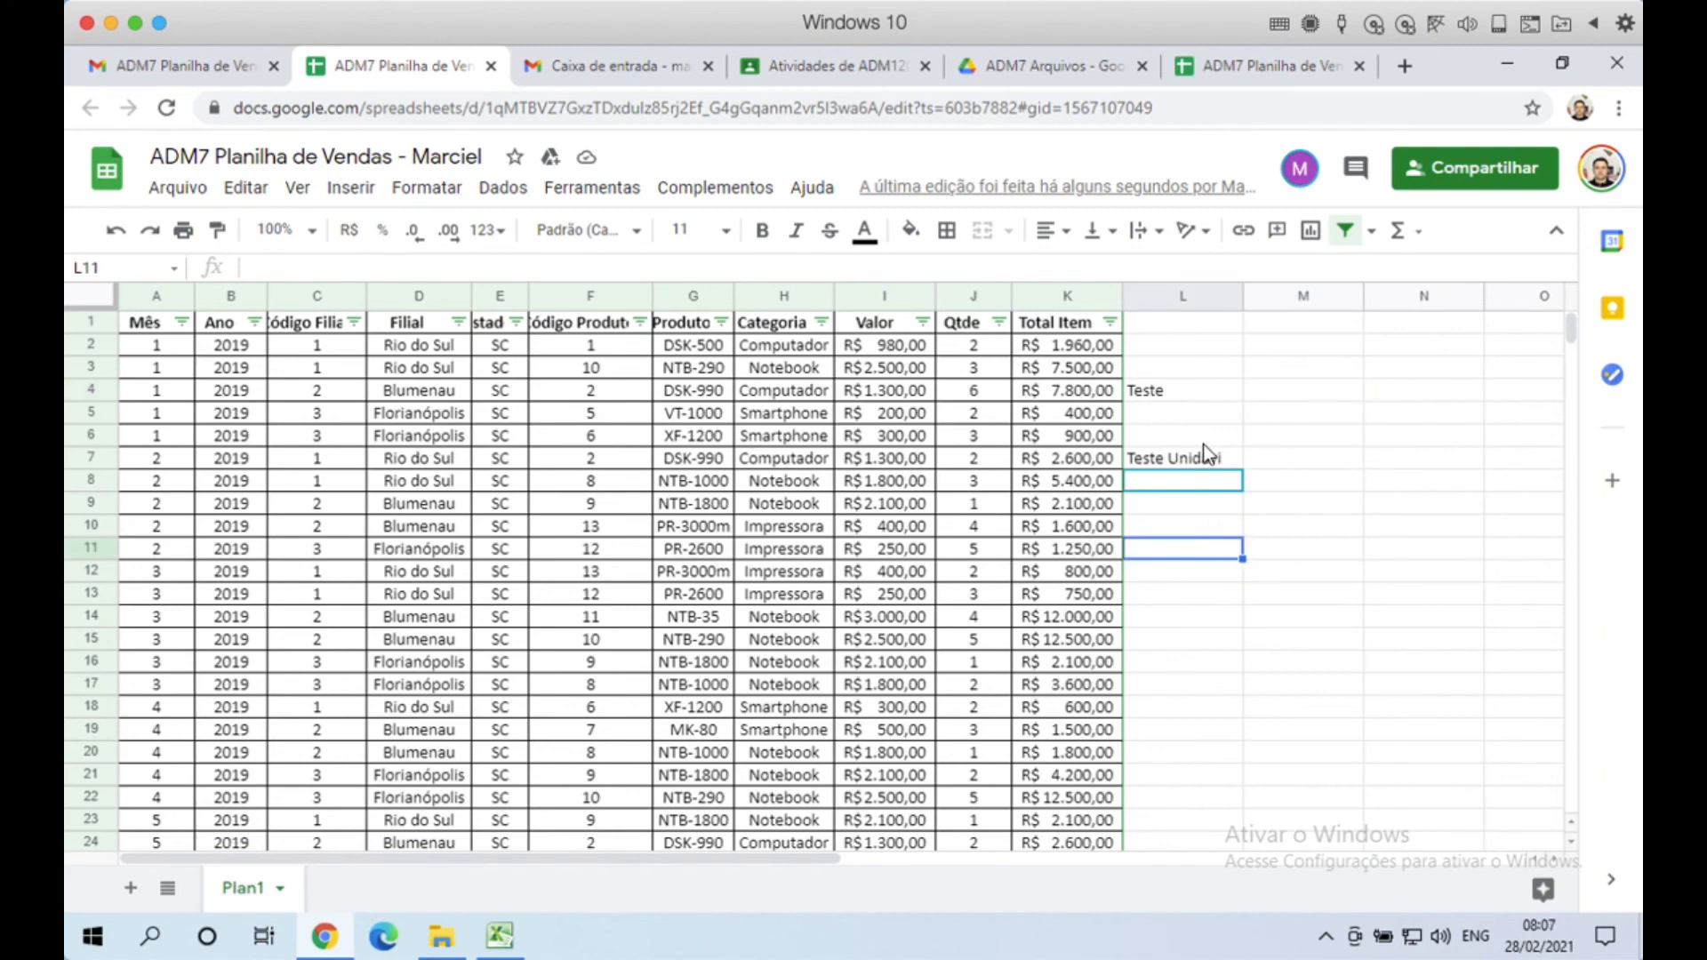
Step: Close the duplicate tab and delete the Teste entries in L4:L7
click(492, 67)
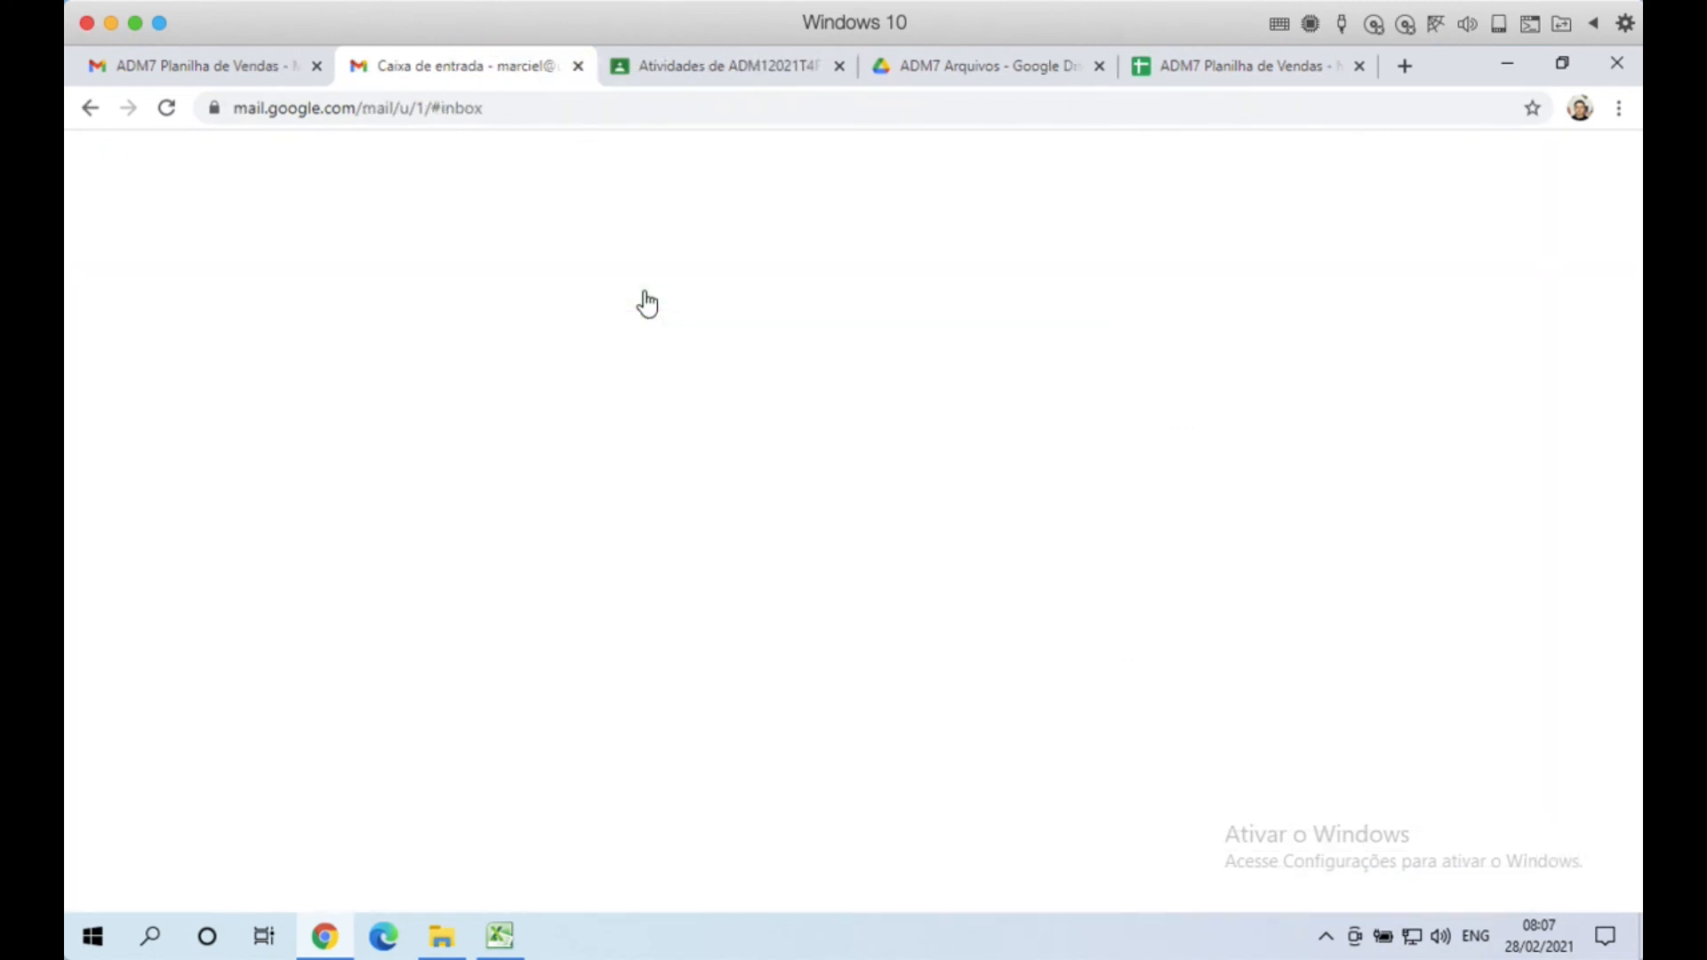
click(1256, 68)
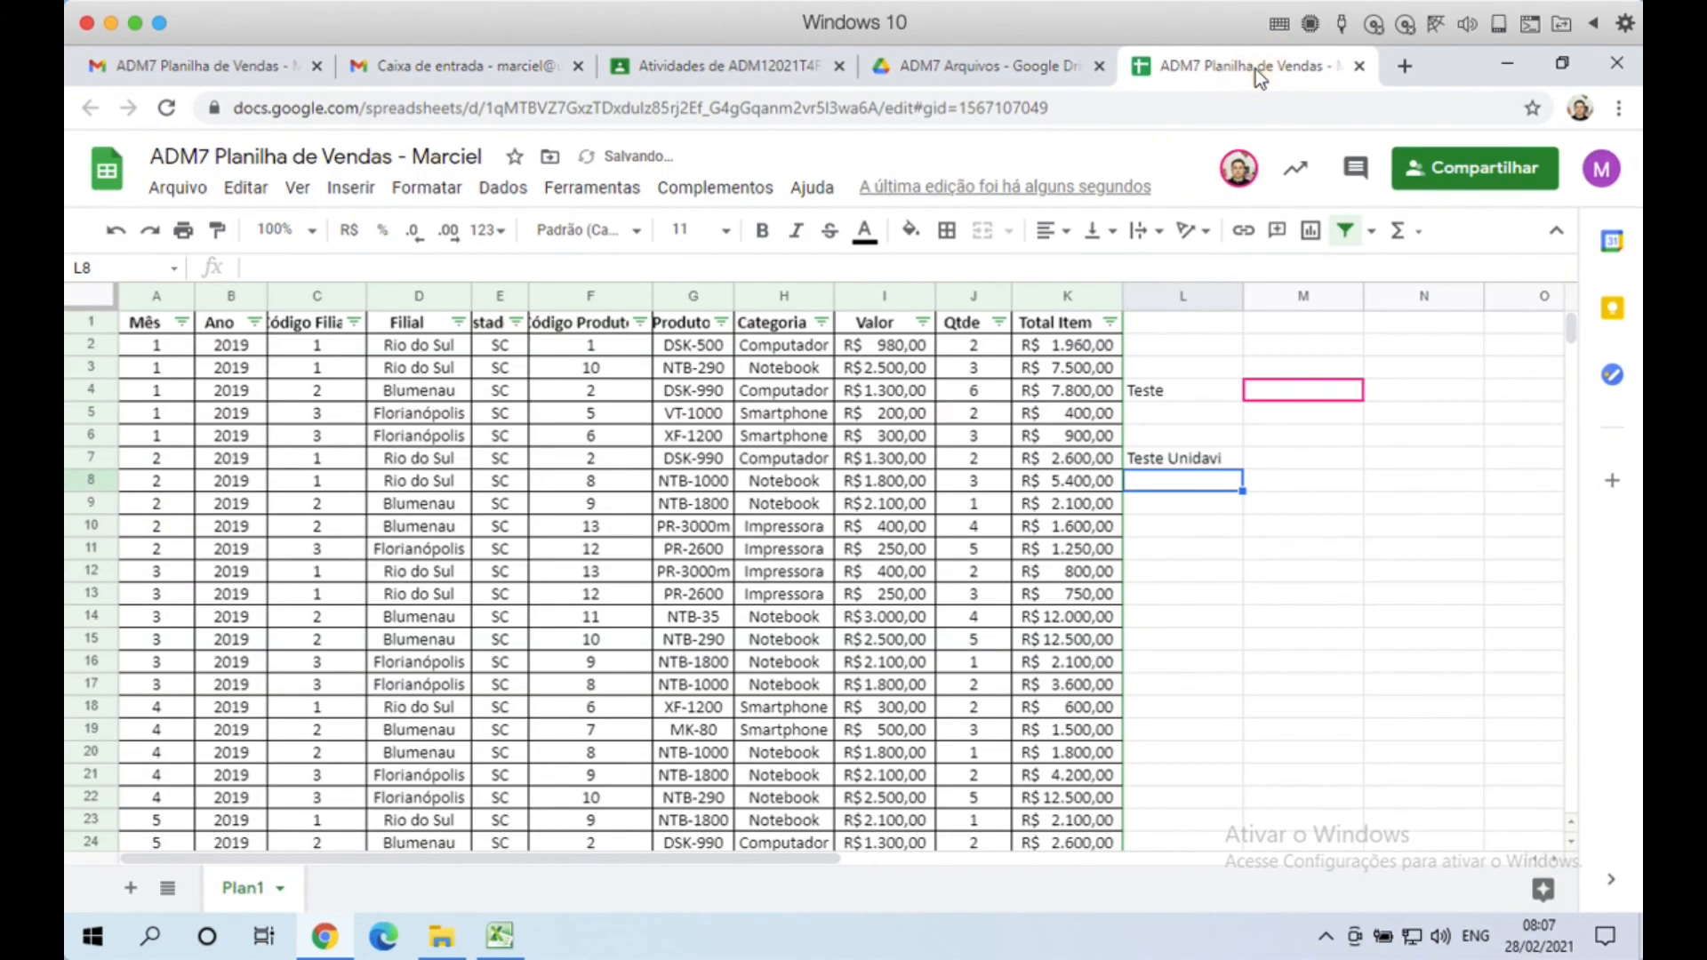
drag(1165, 382, 1182, 460)
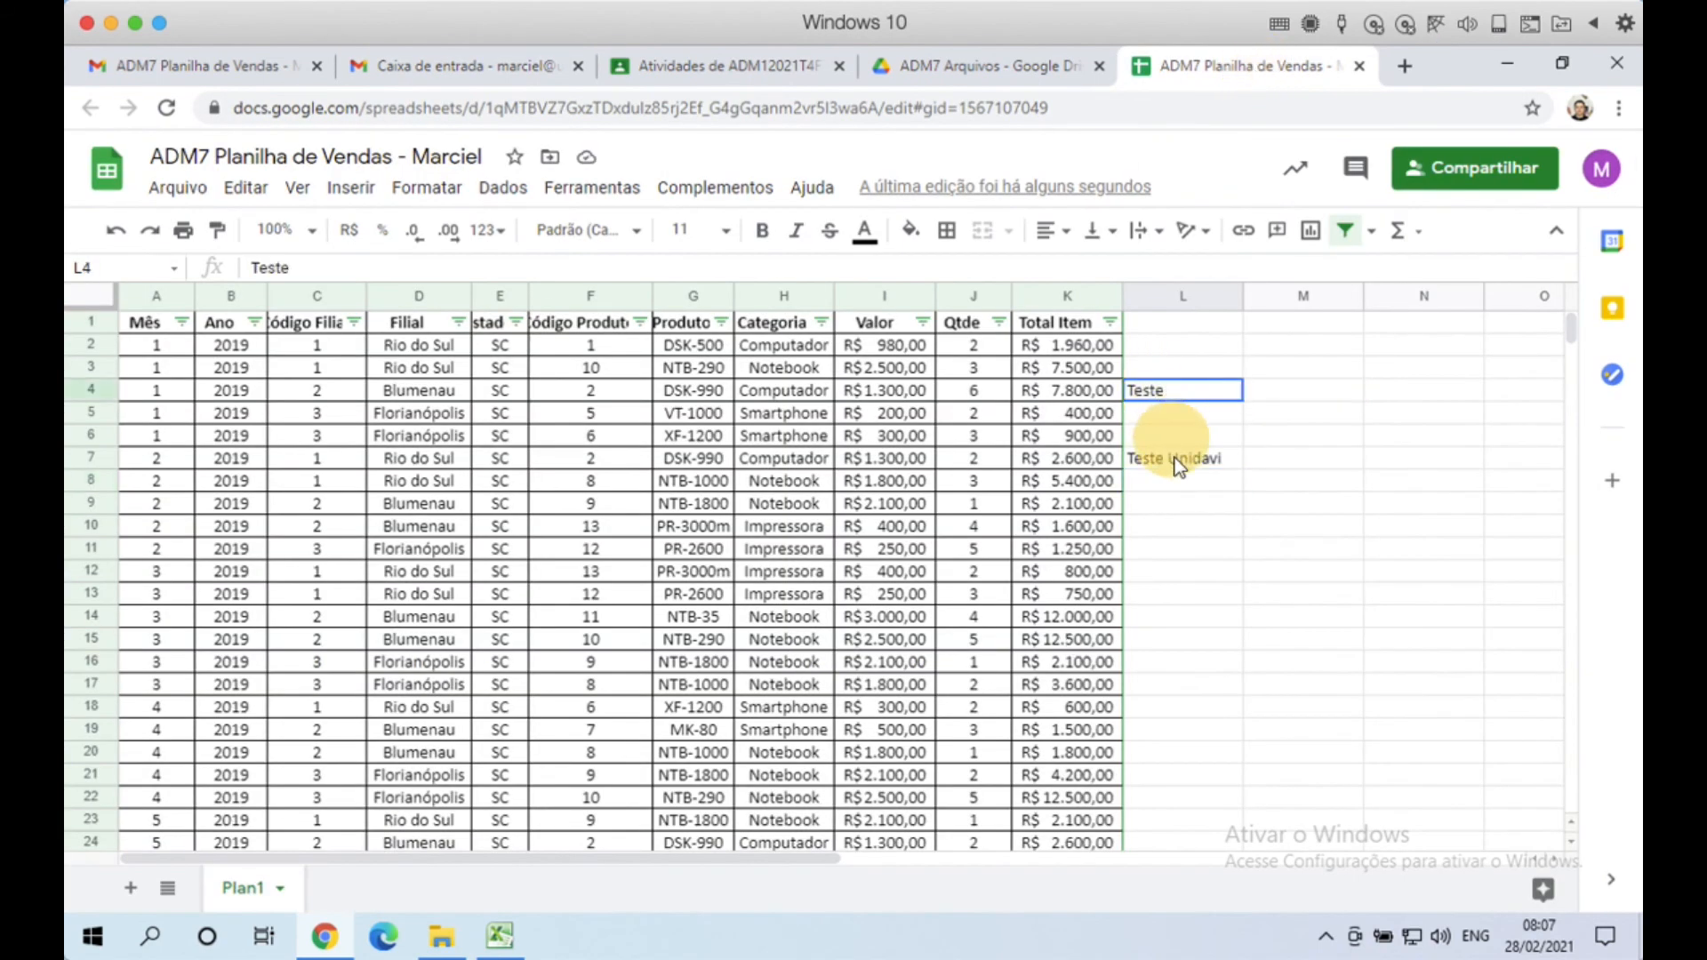
key(Delete)
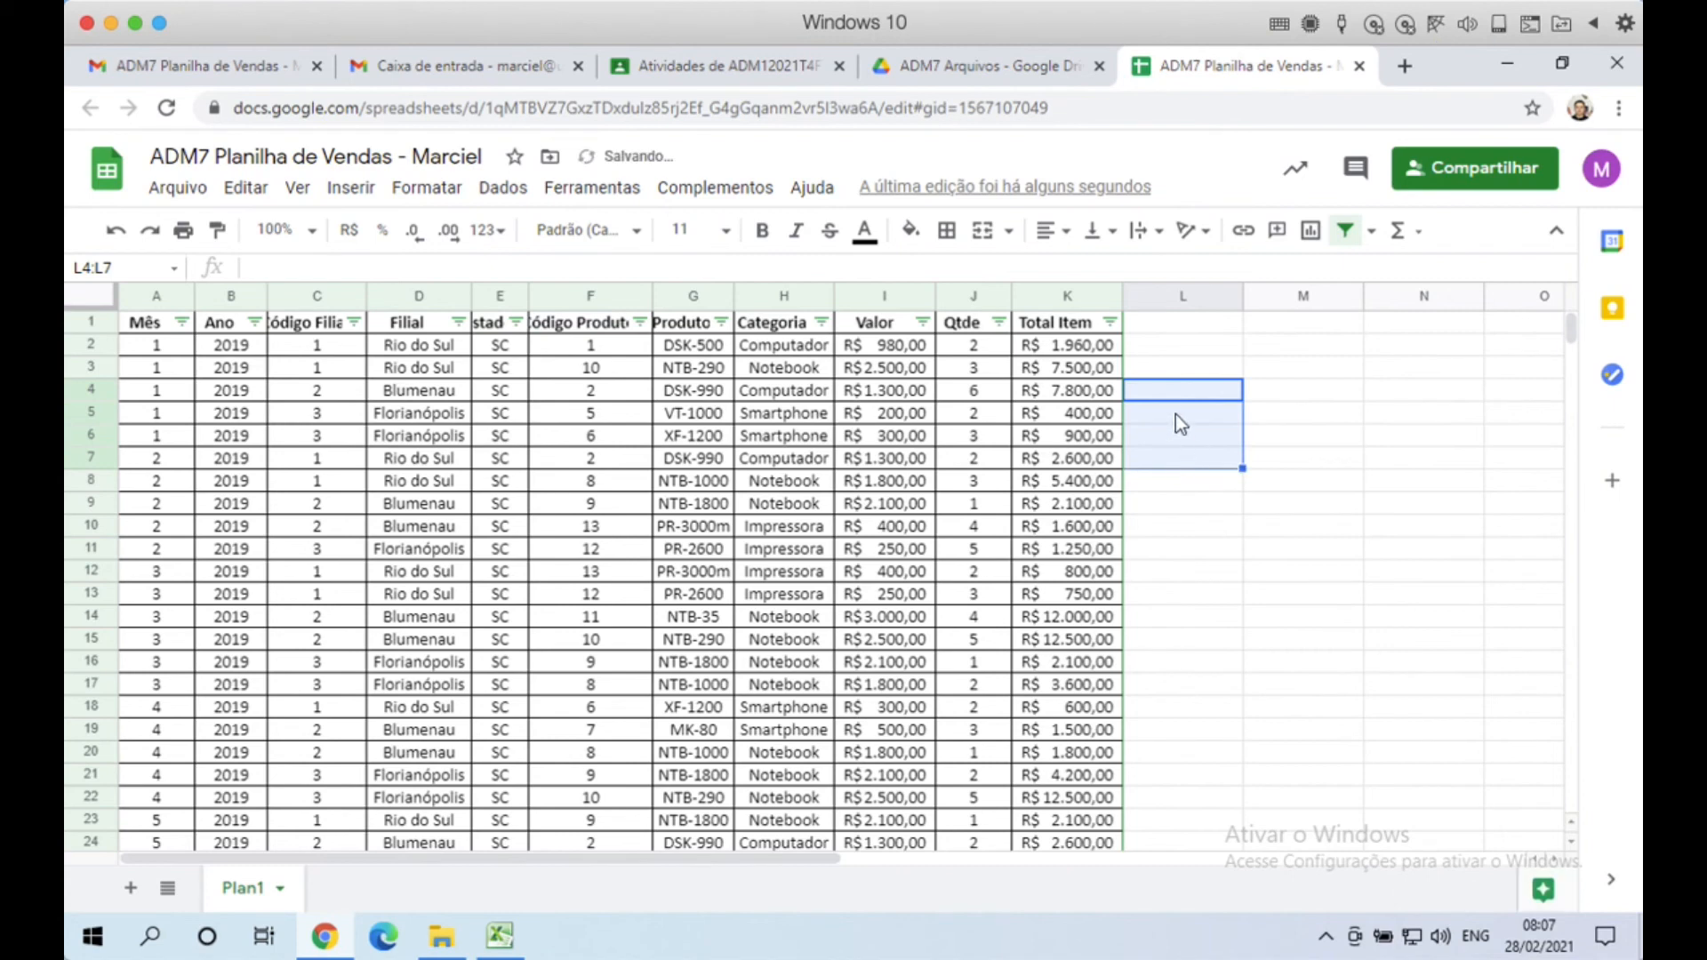
click(1154, 375)
click(480, 462)
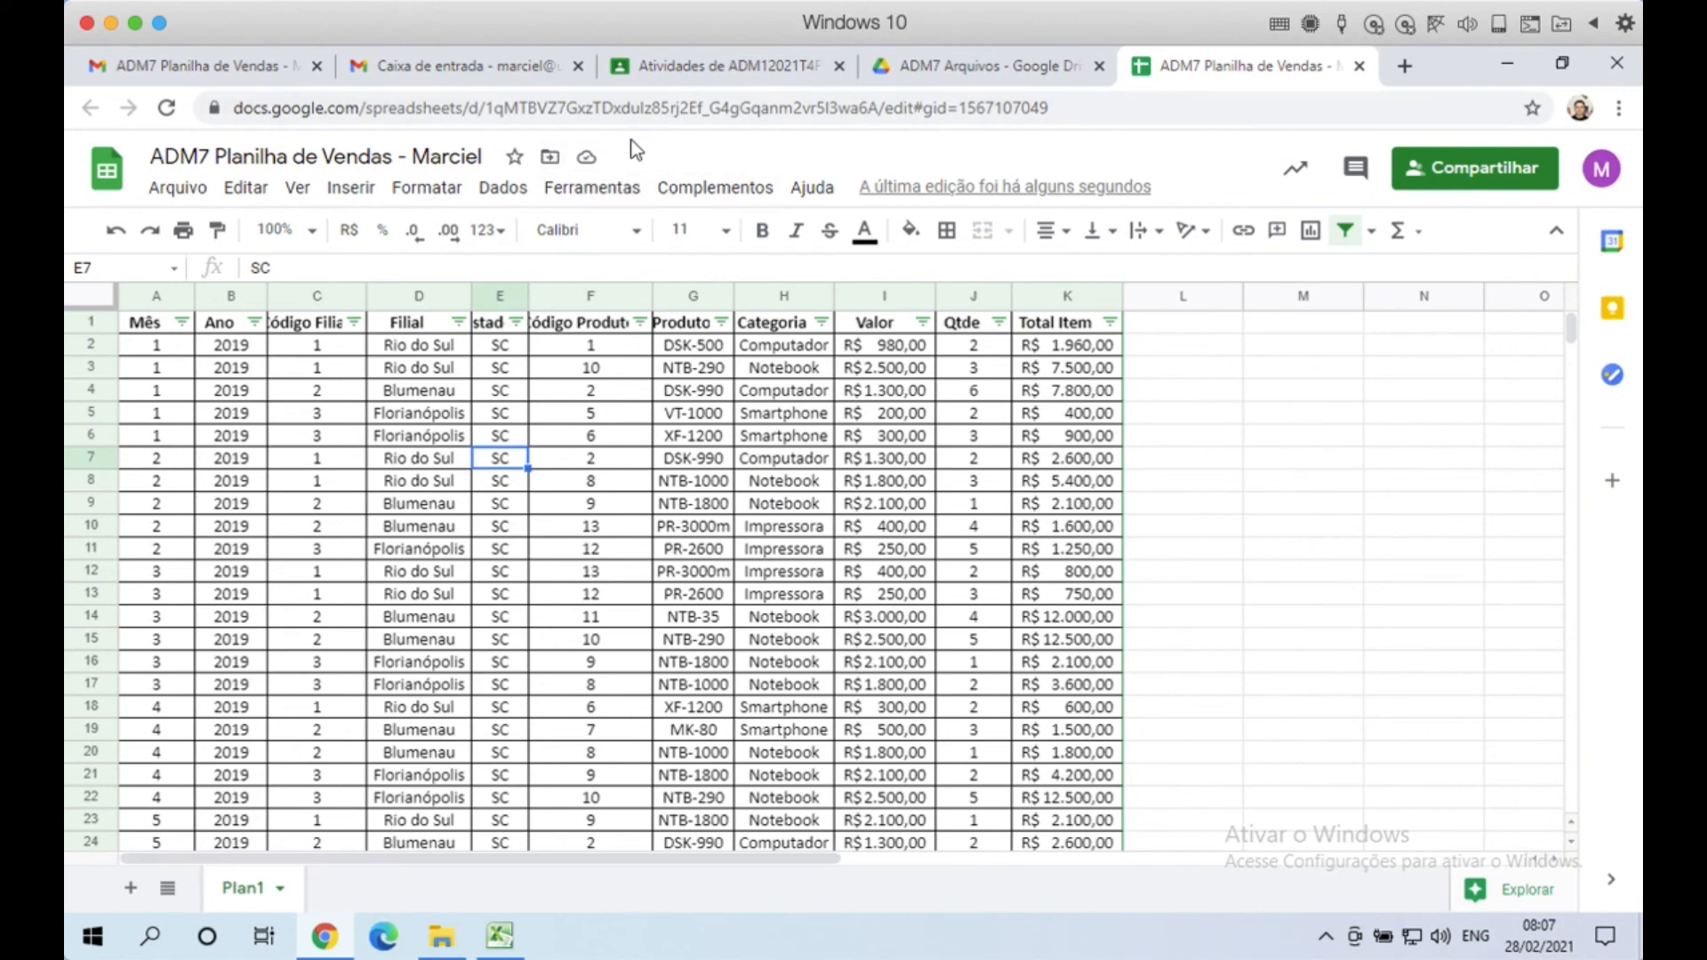
Step: Type 'pp' in L6, delete it again, then close the spreadsheet to return to Drive
click(1172, 434)
text(pp)
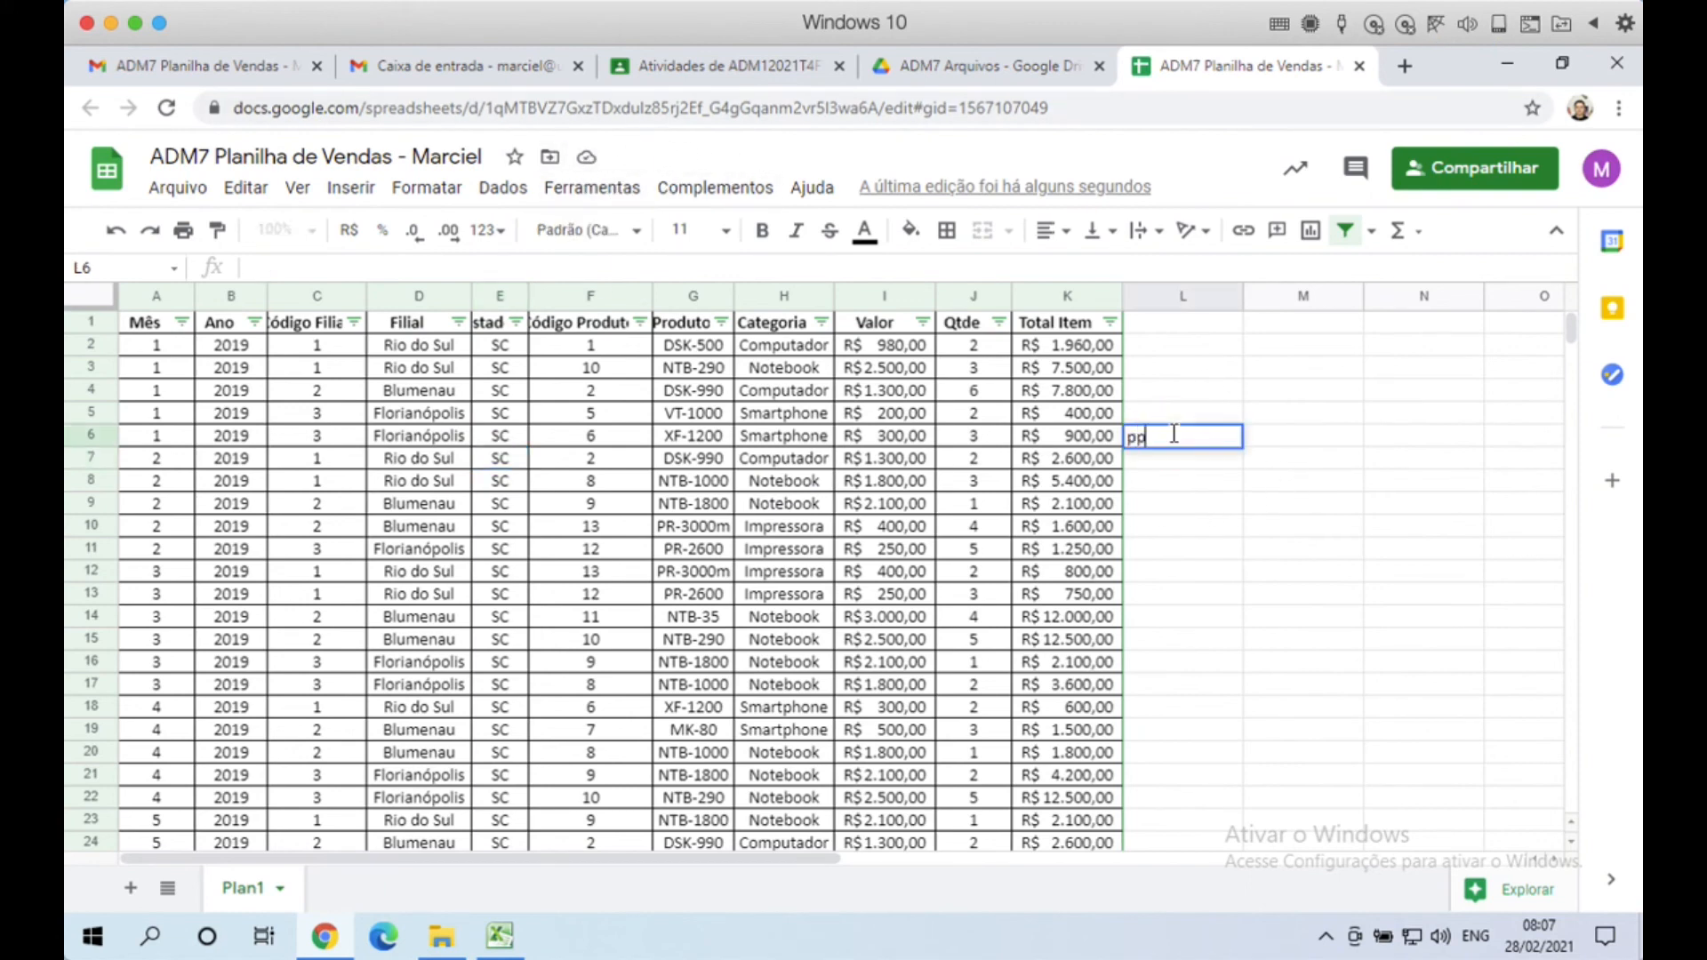
key(Return)
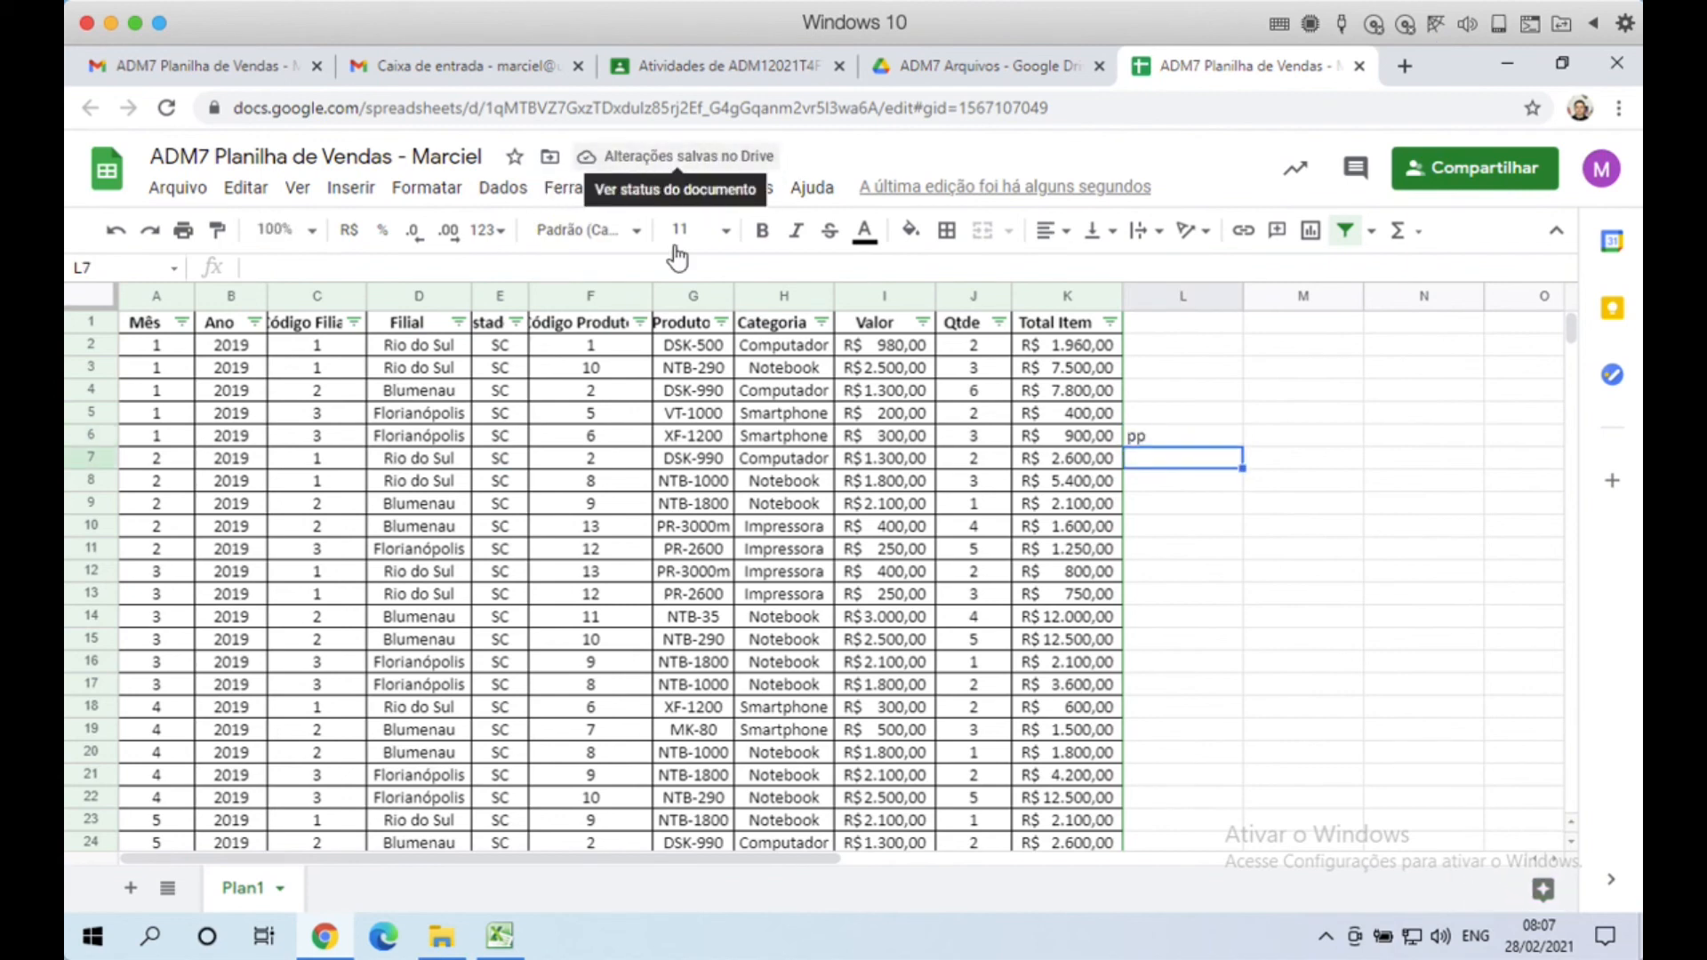
click(1179, 439)
key(Delete)
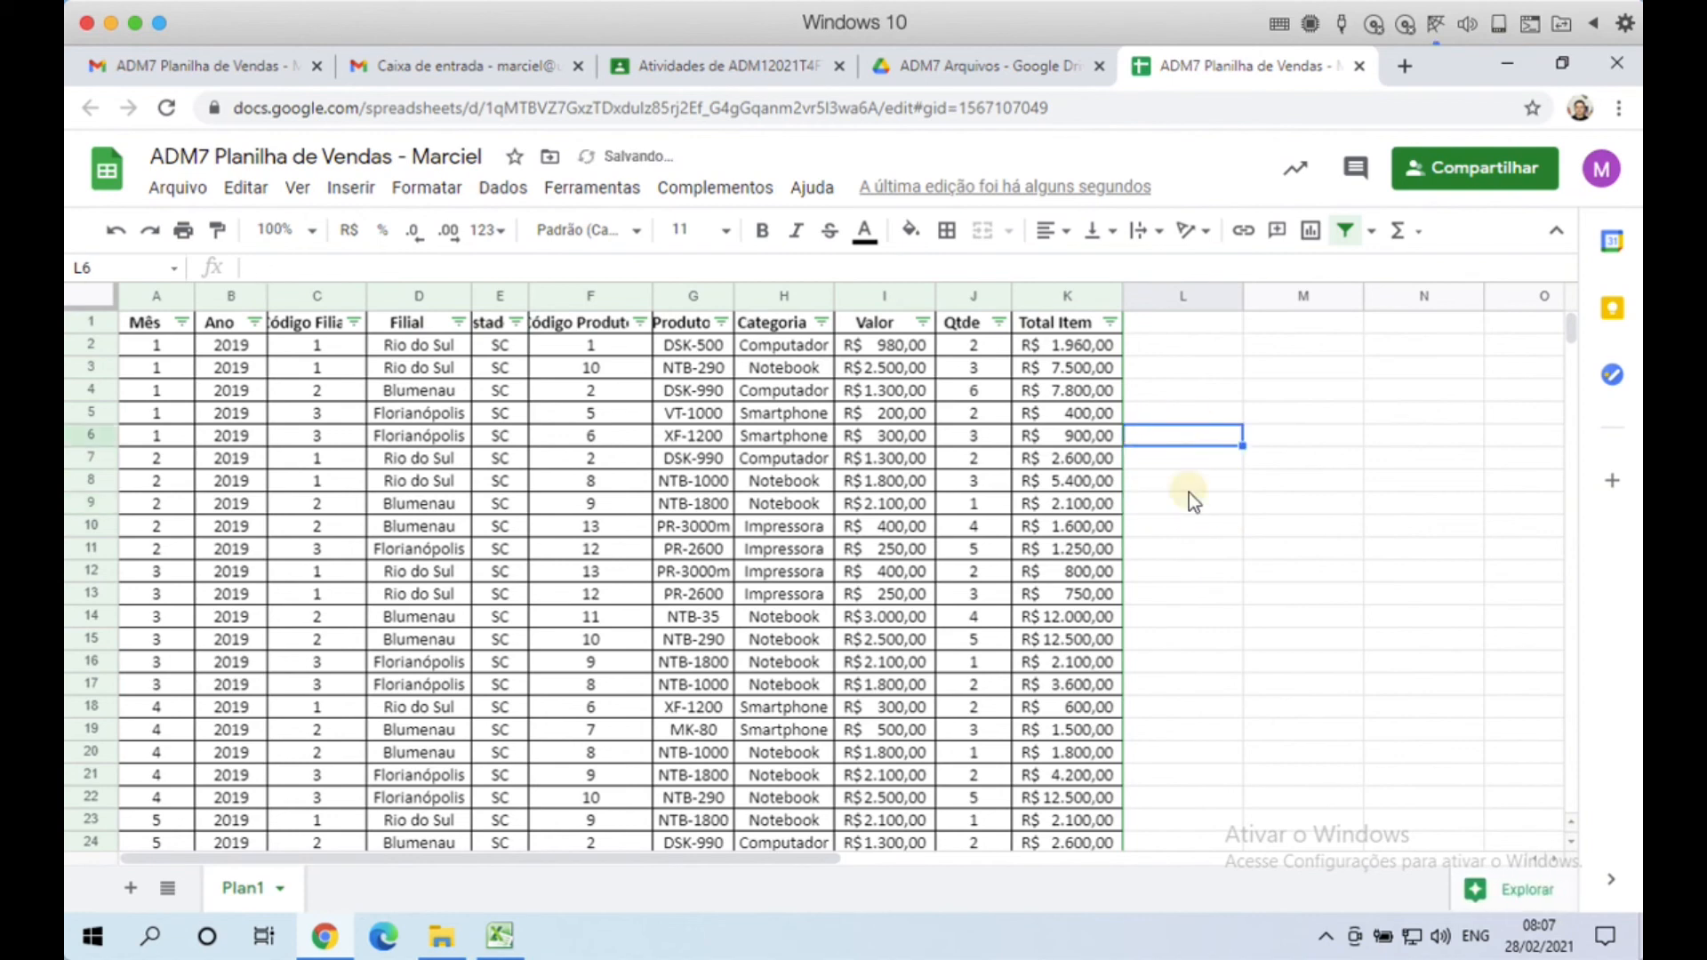
click(1188, 488)
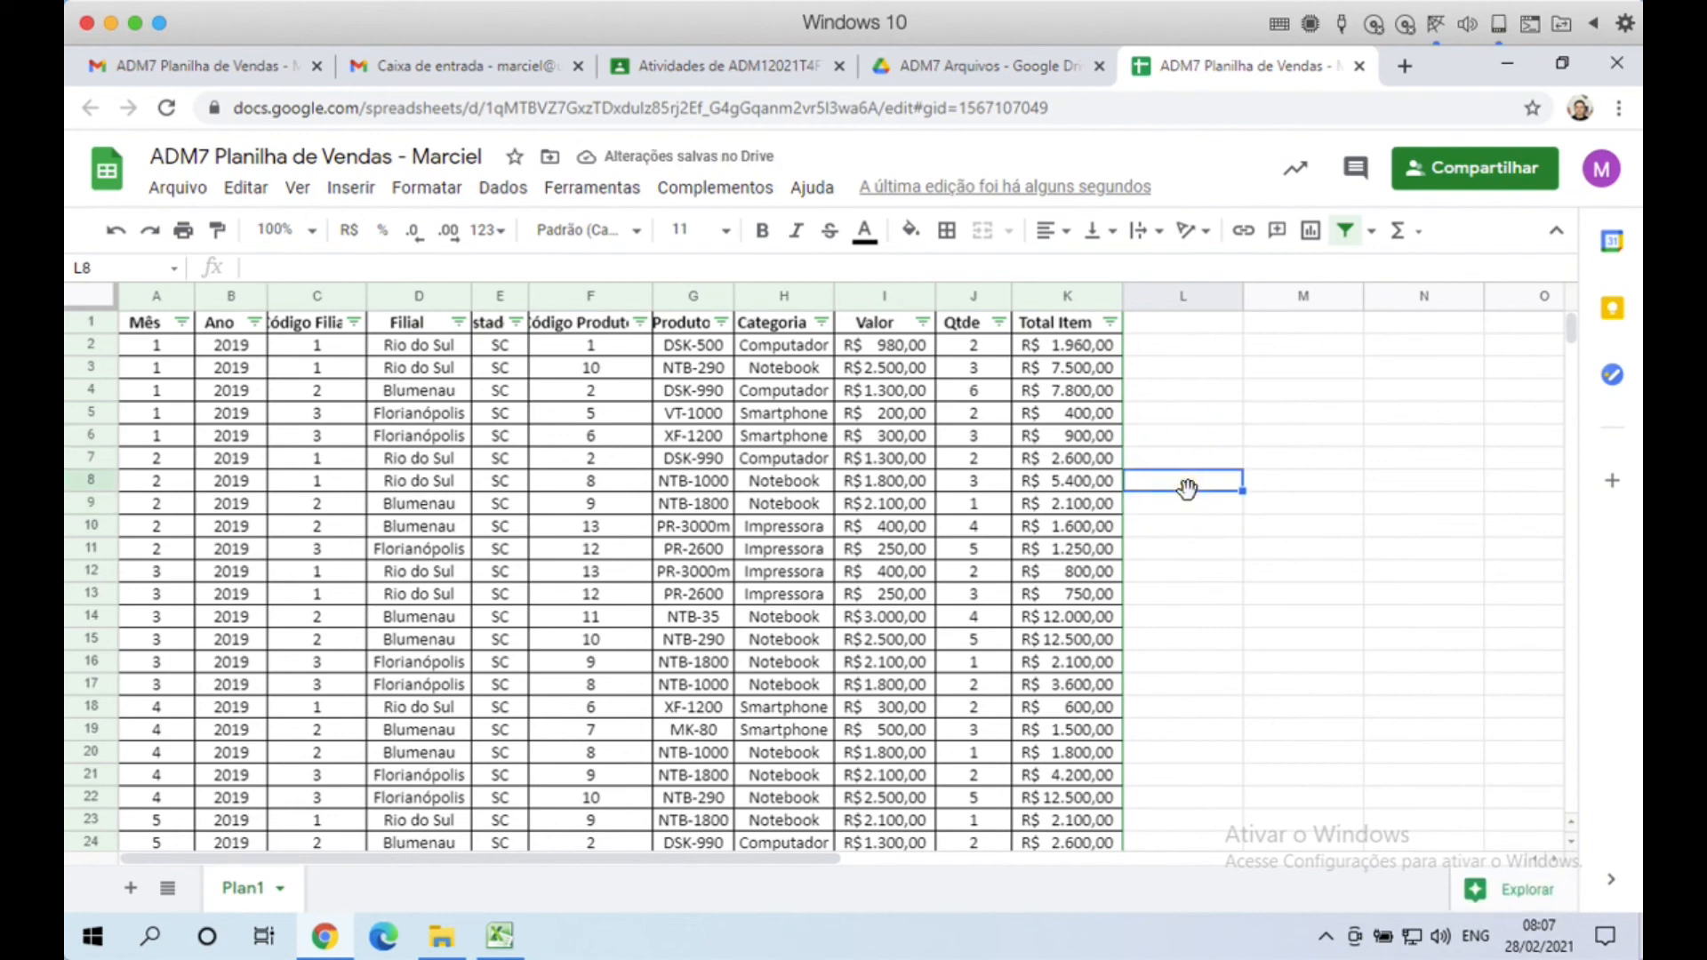
click(1208, 435)
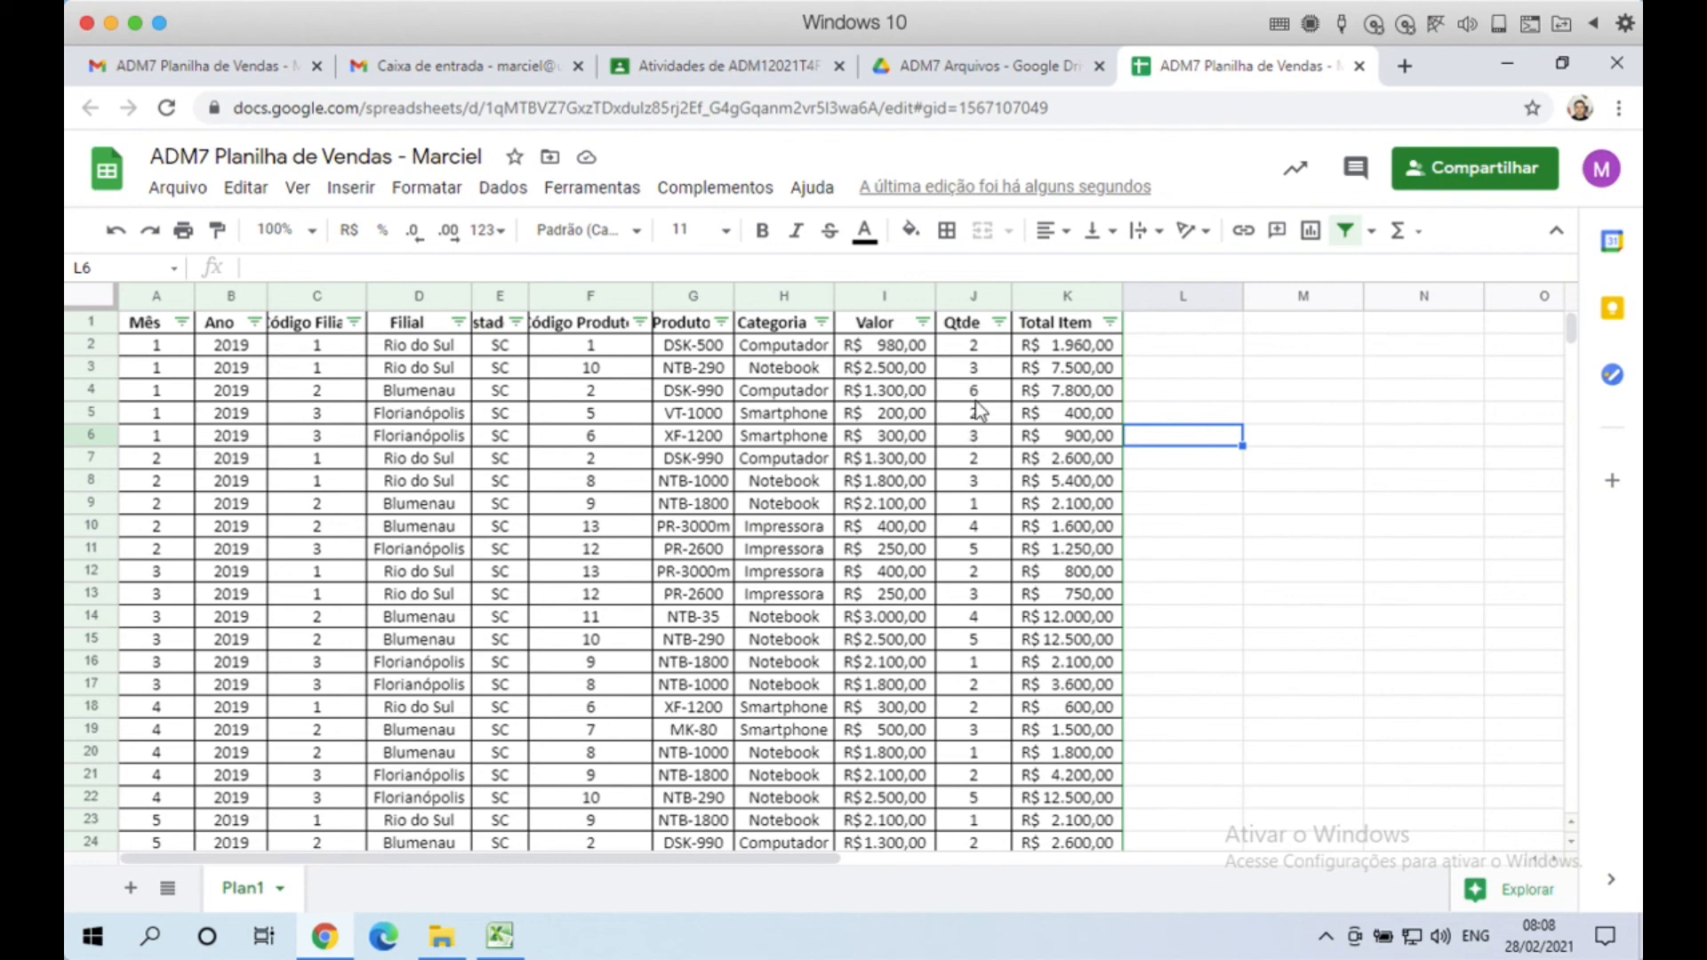
click(1208, 393)
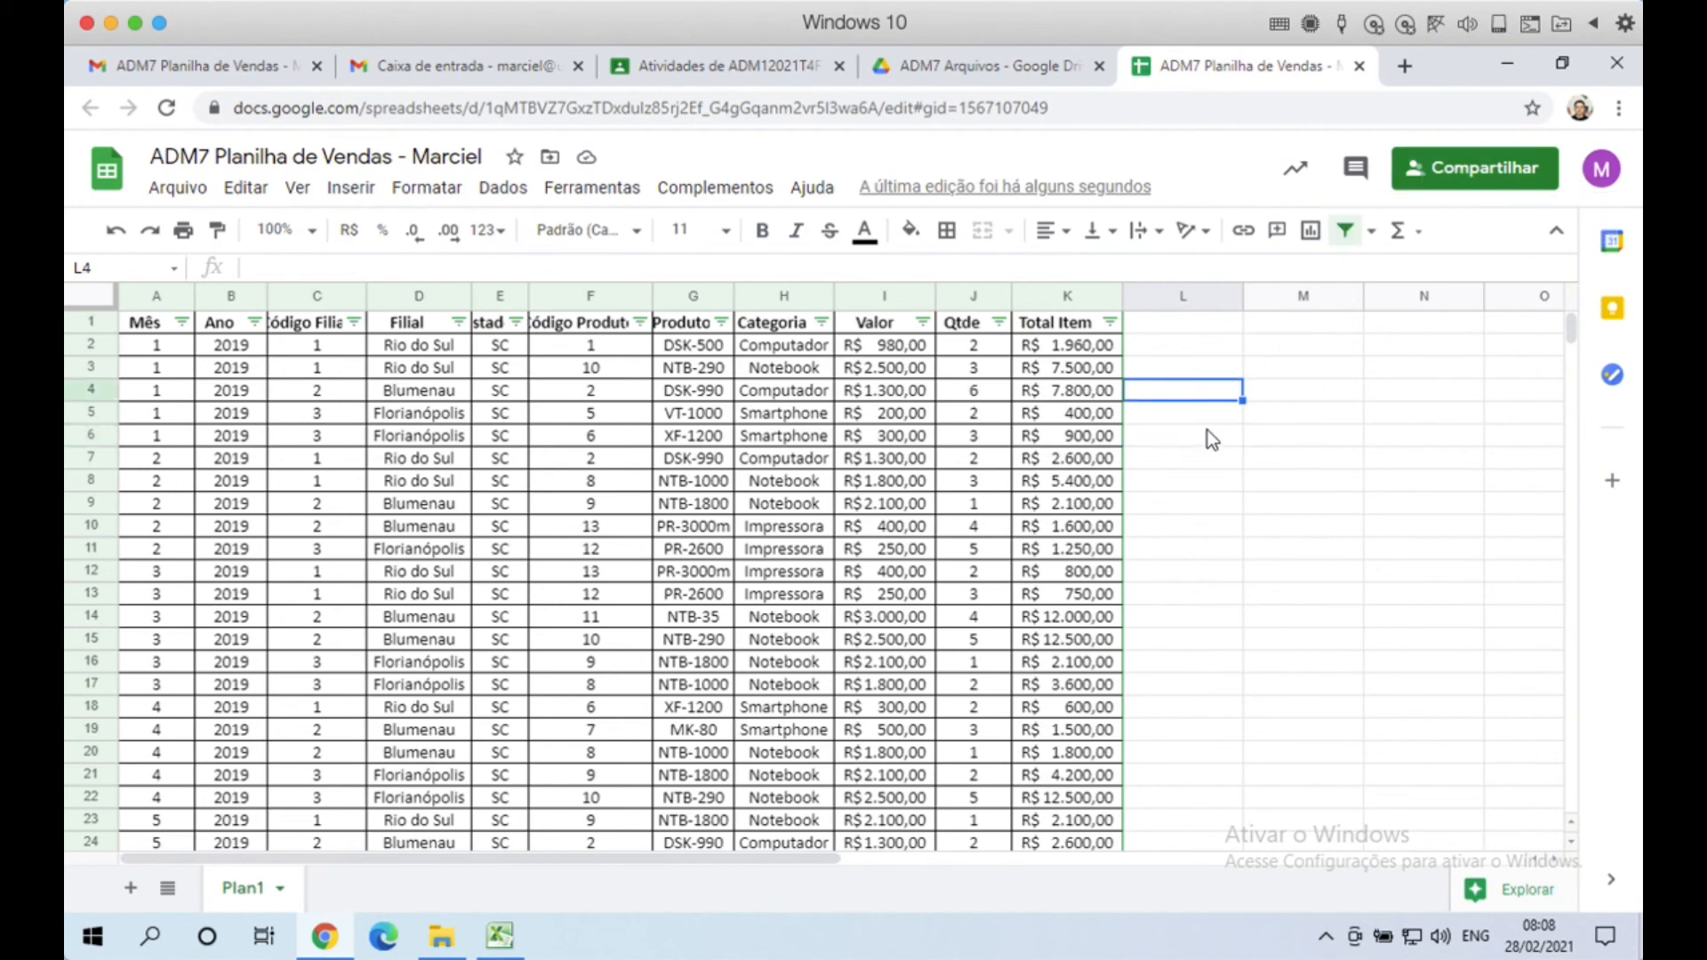
click(1358, 75)
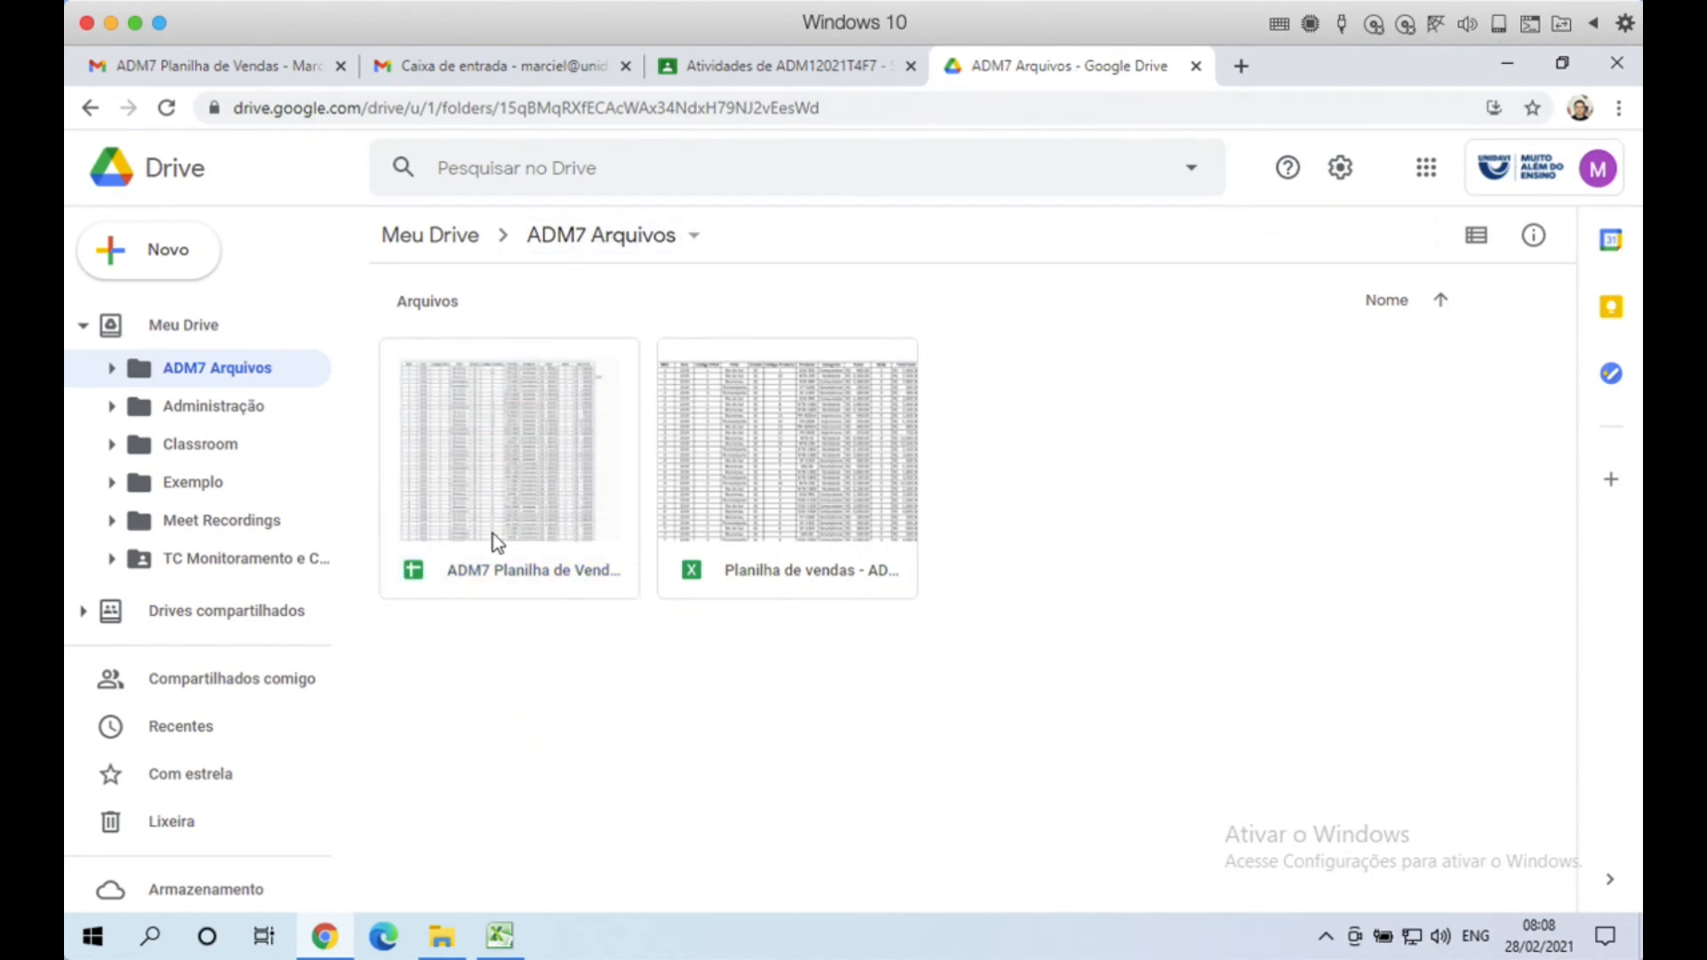
Step: Open sharing for ADM7 Planilha de Vendas and view the invited account's Editor role options without changing them
click(502, 429)
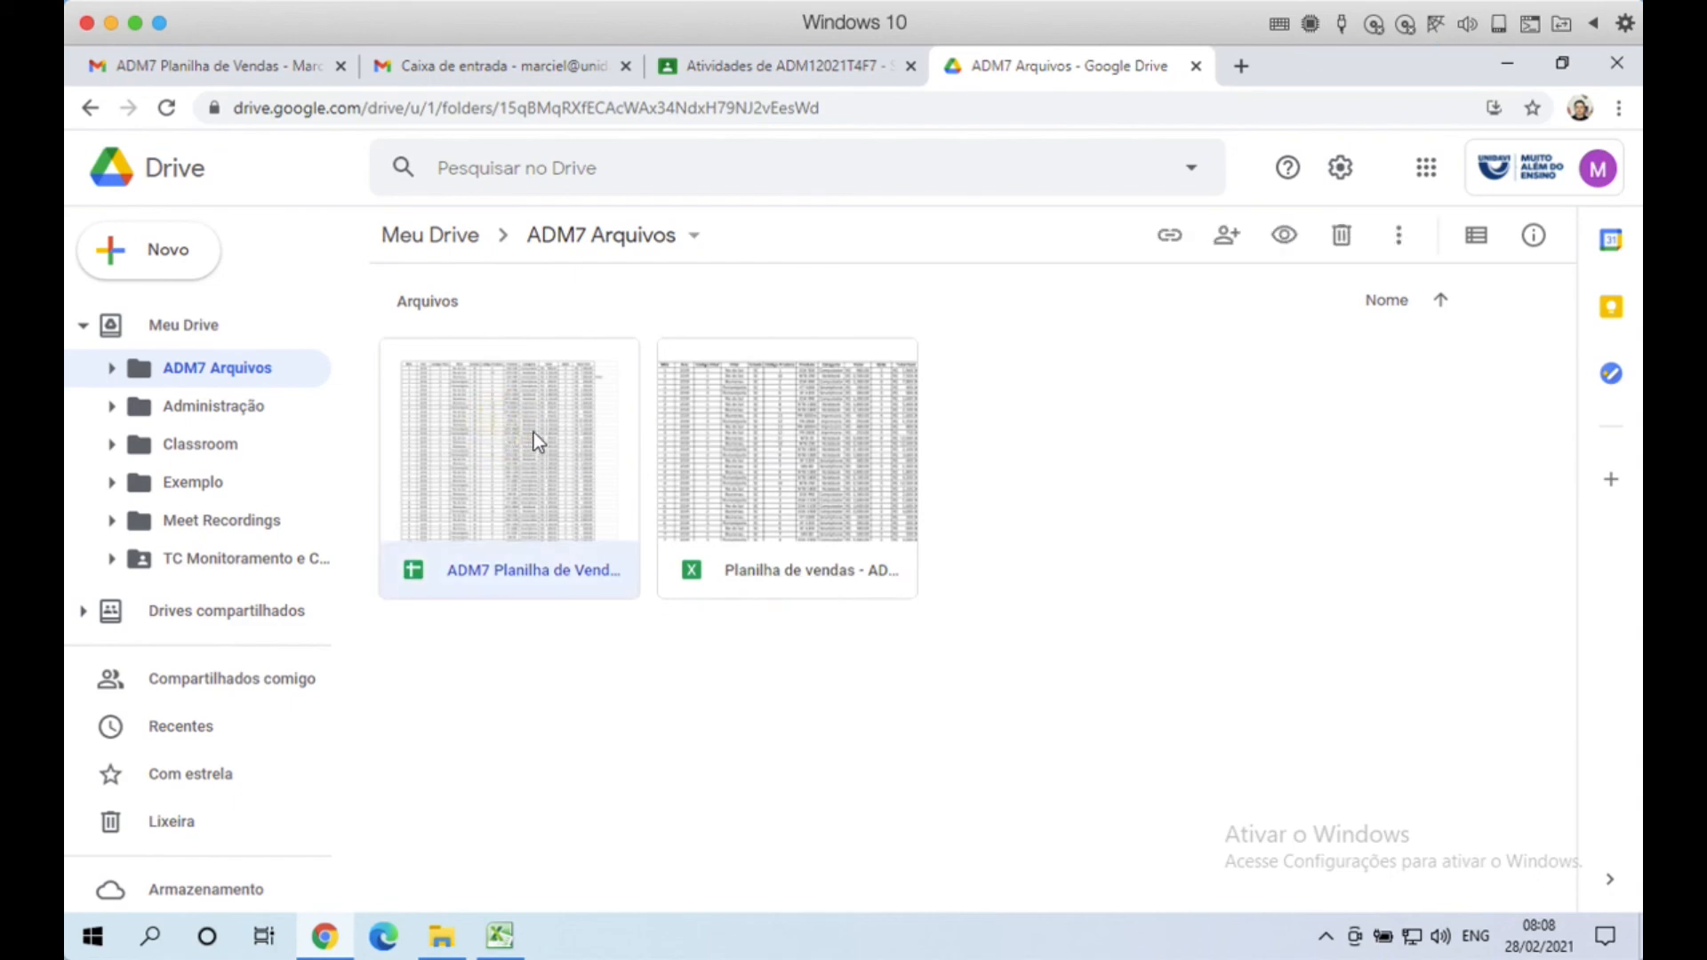
click(1225, 238)
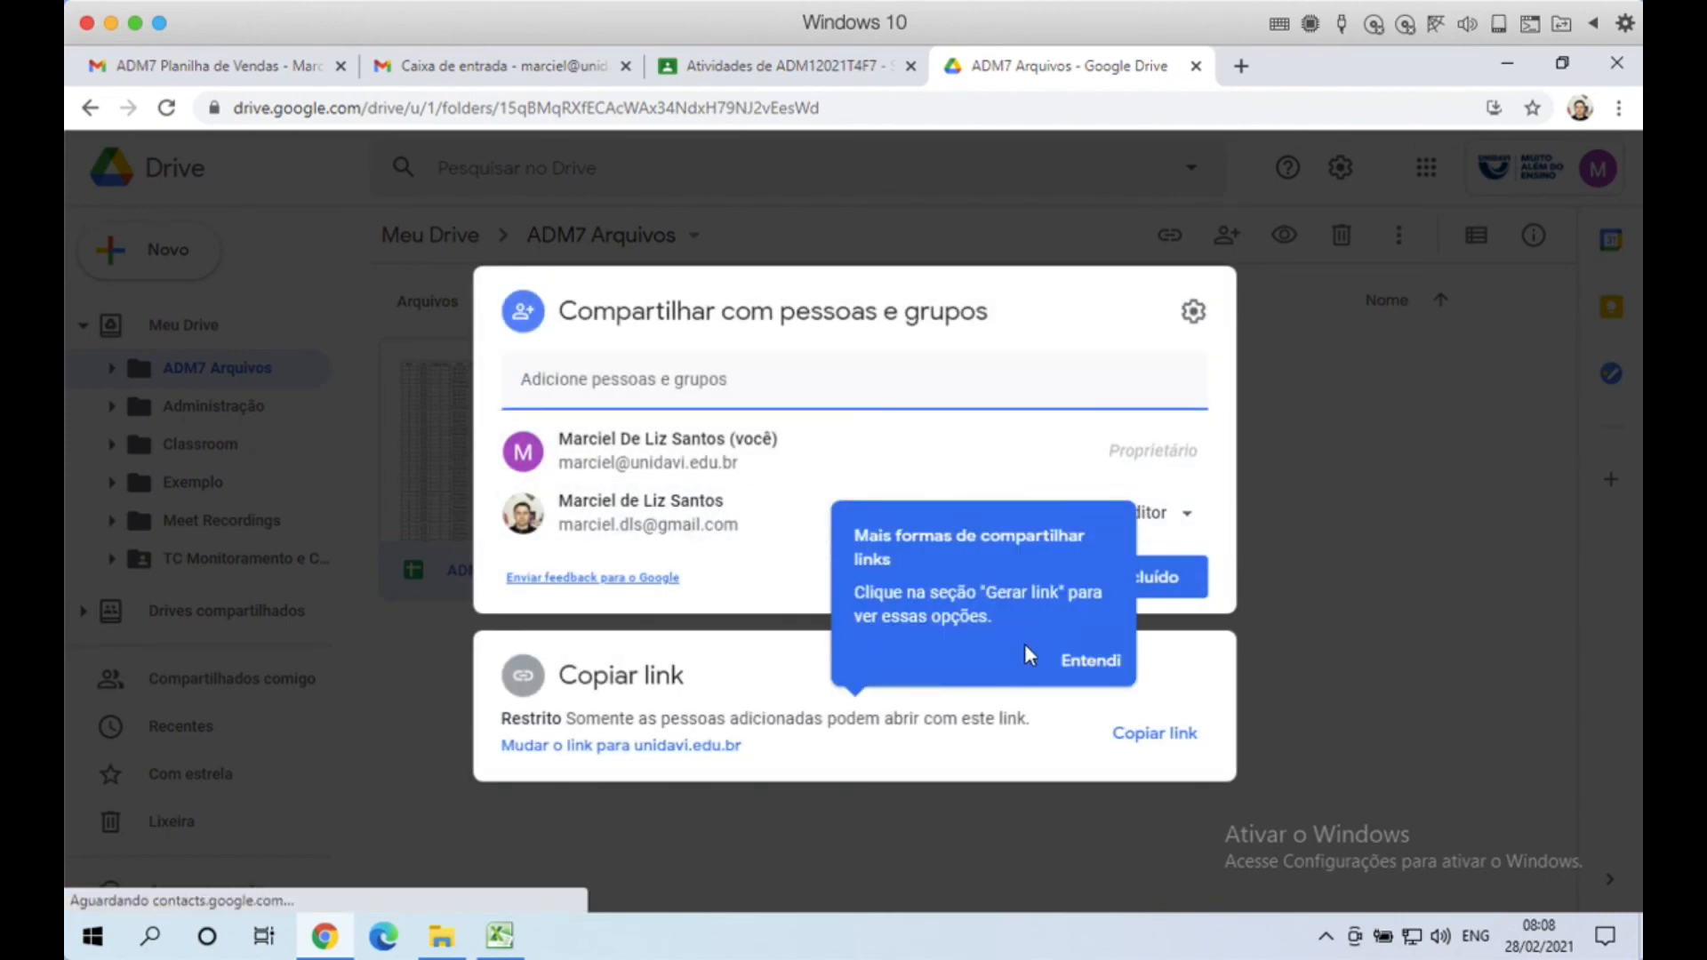
click(1094, 666)
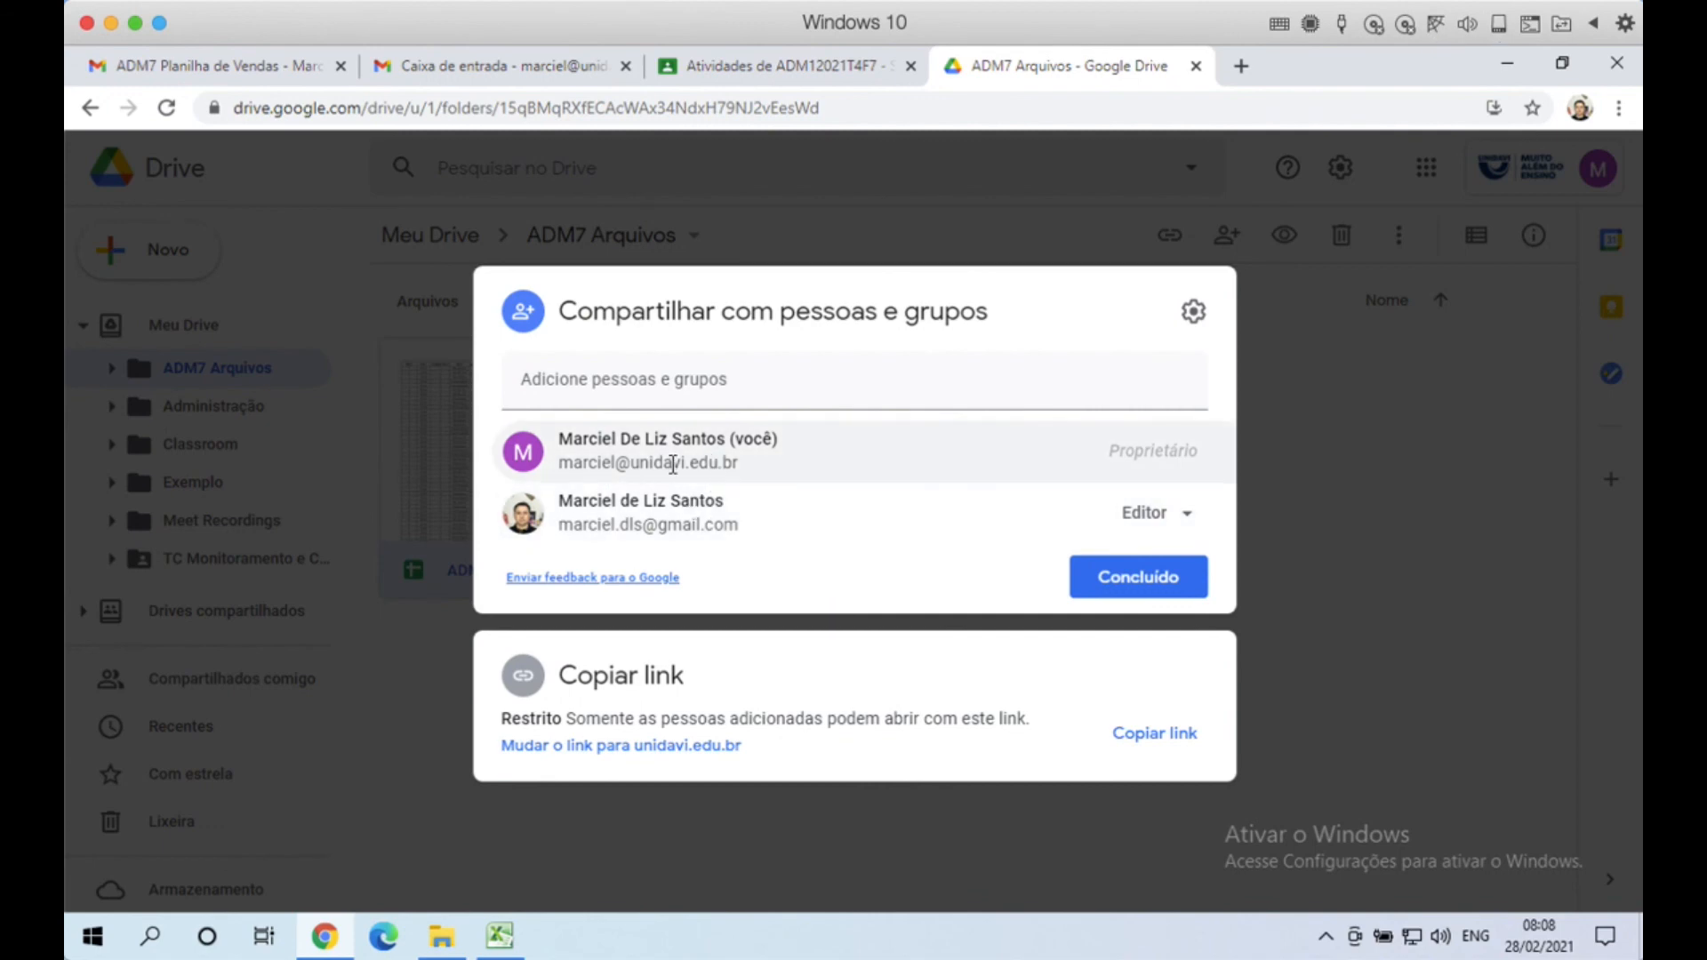
mouse_move(673, 463)
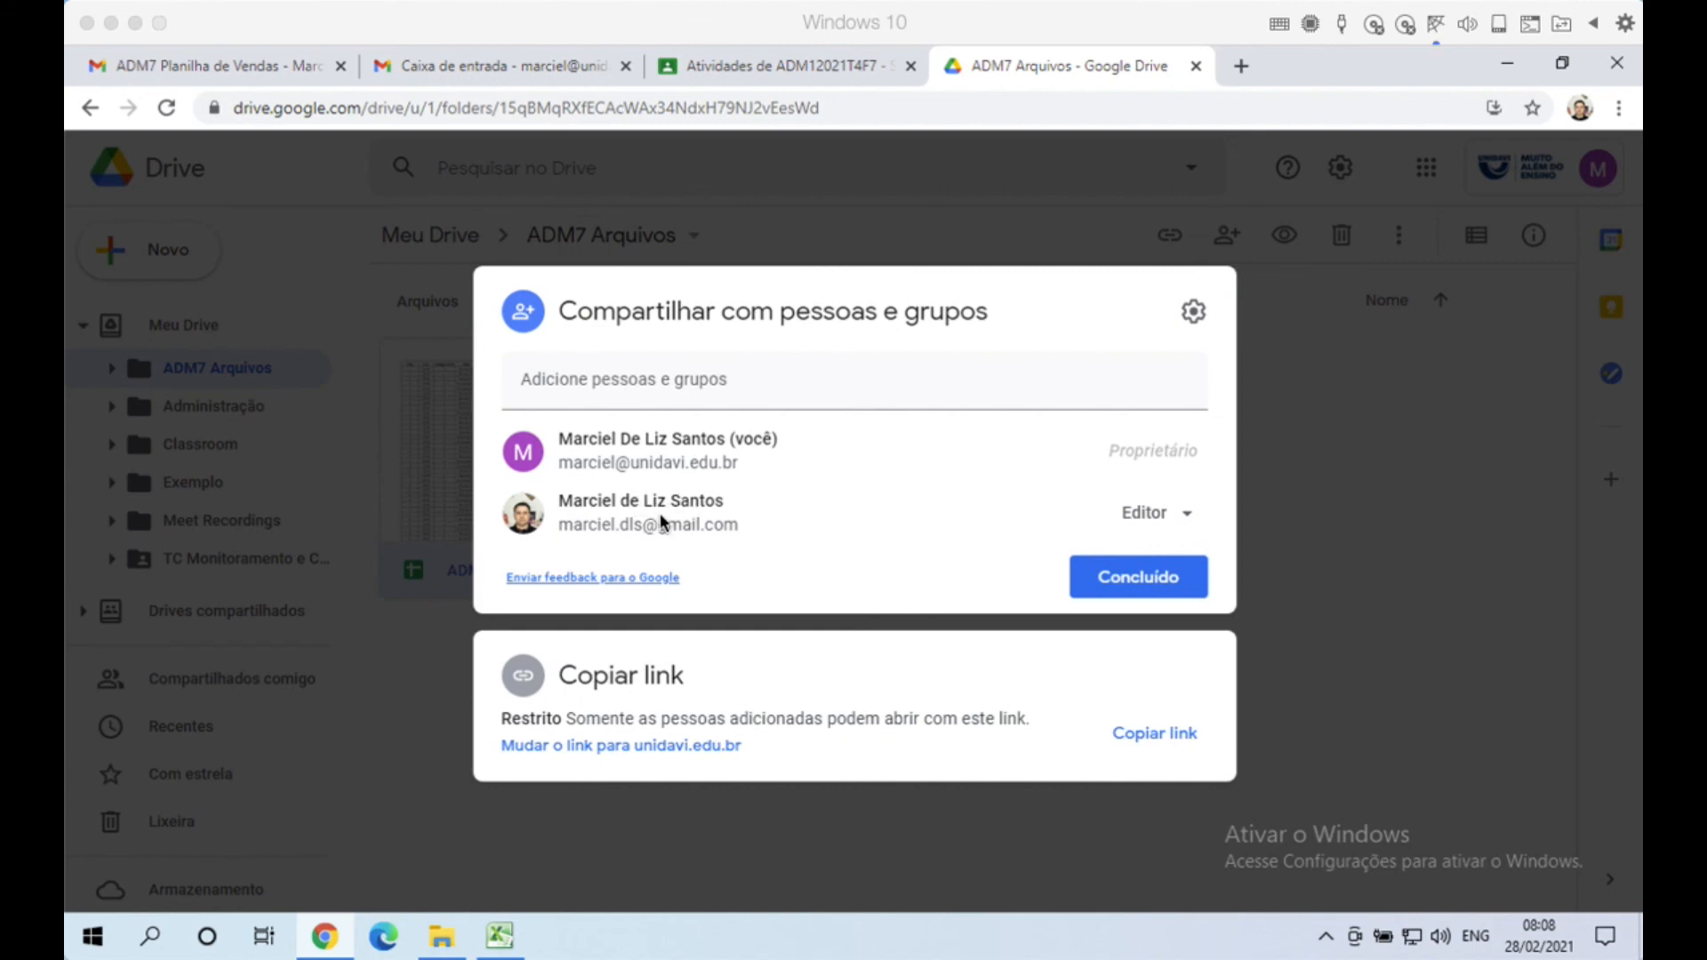
click(1185, 516)
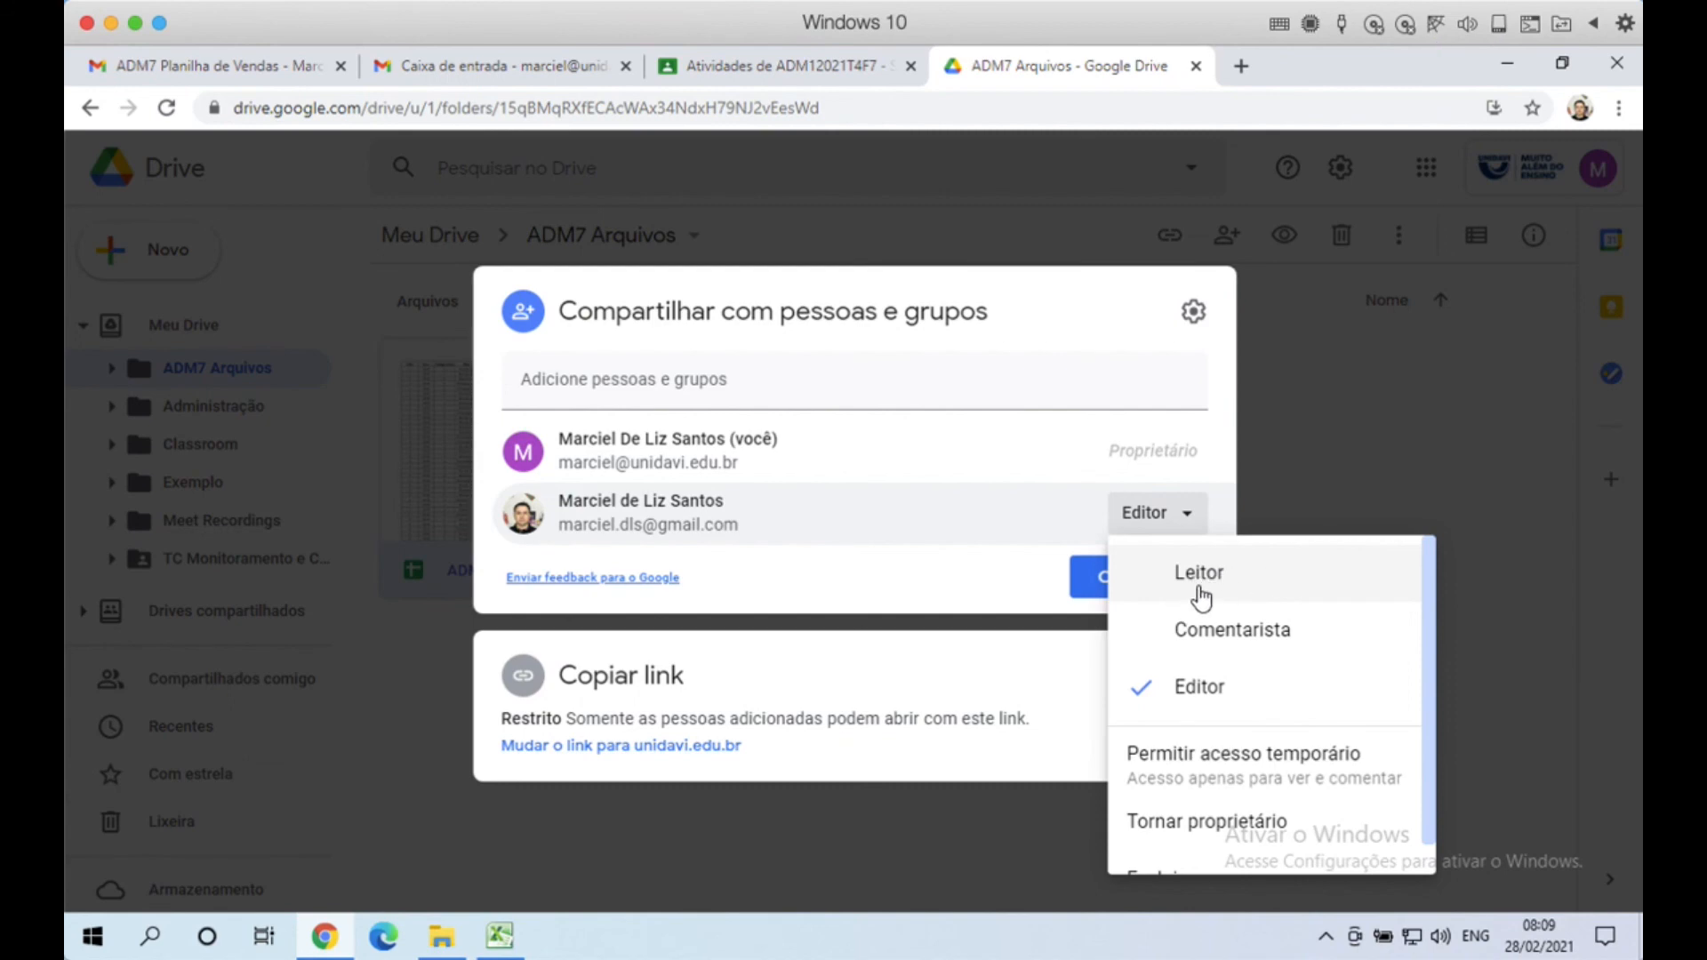
click(1219, 392)
Step: Search for a contact, add then remove them, and close sharing with Concluído unchanged
click(678, 377)
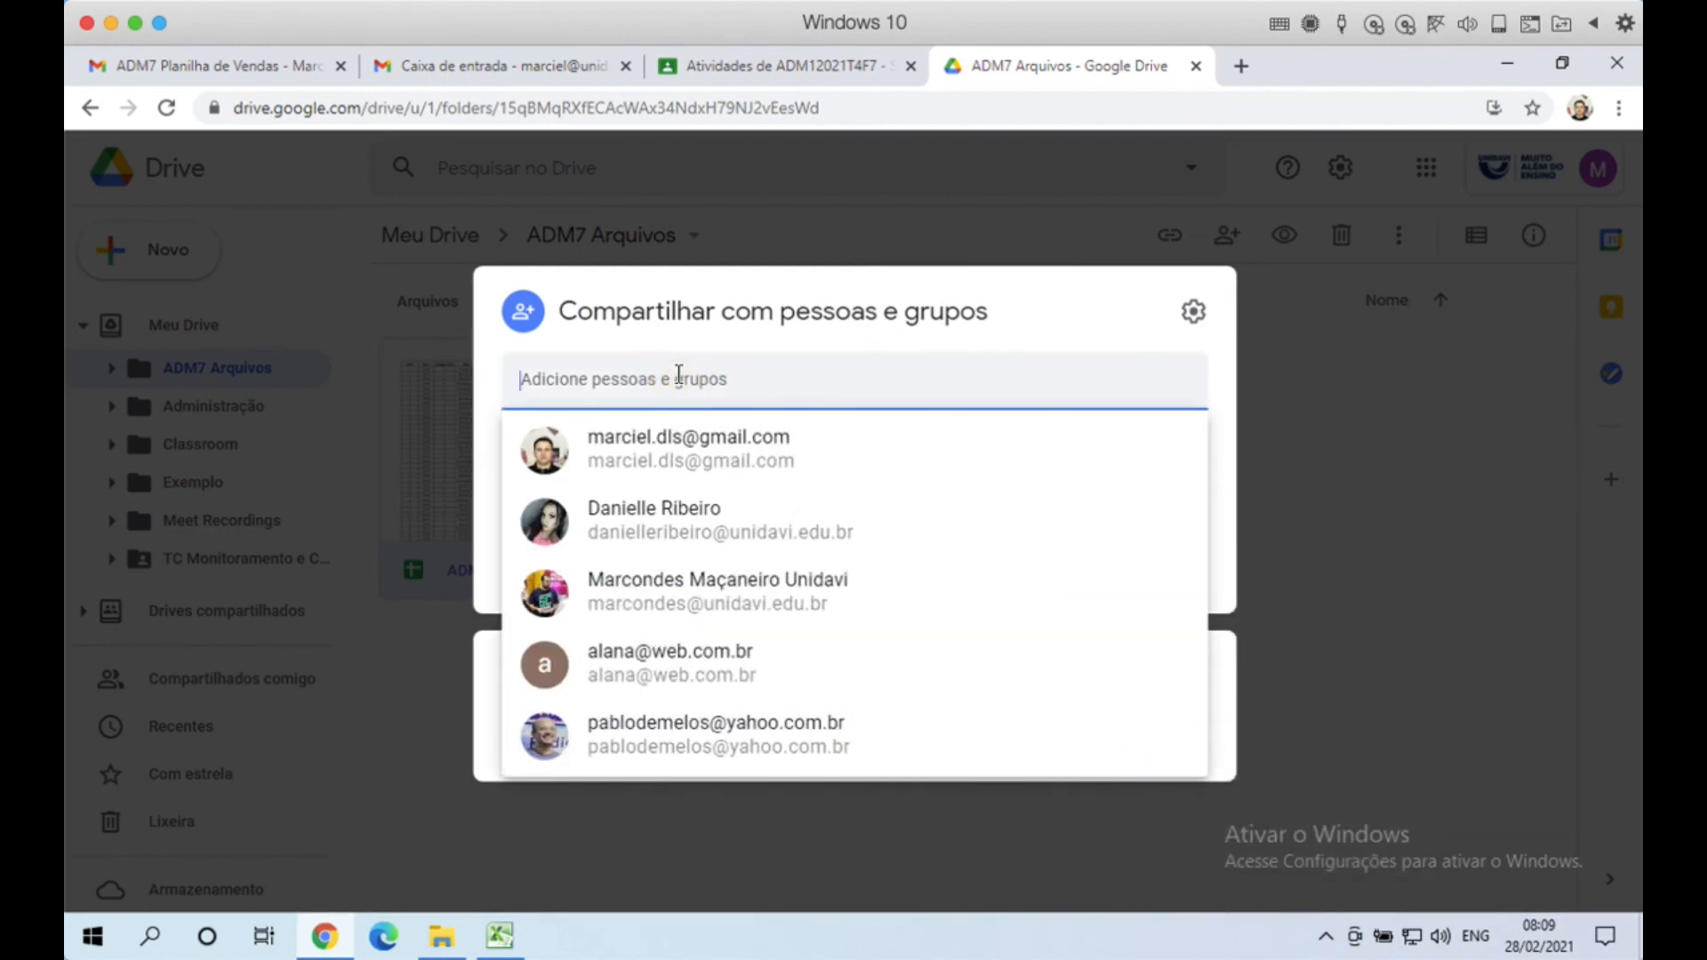
text(marcondes)
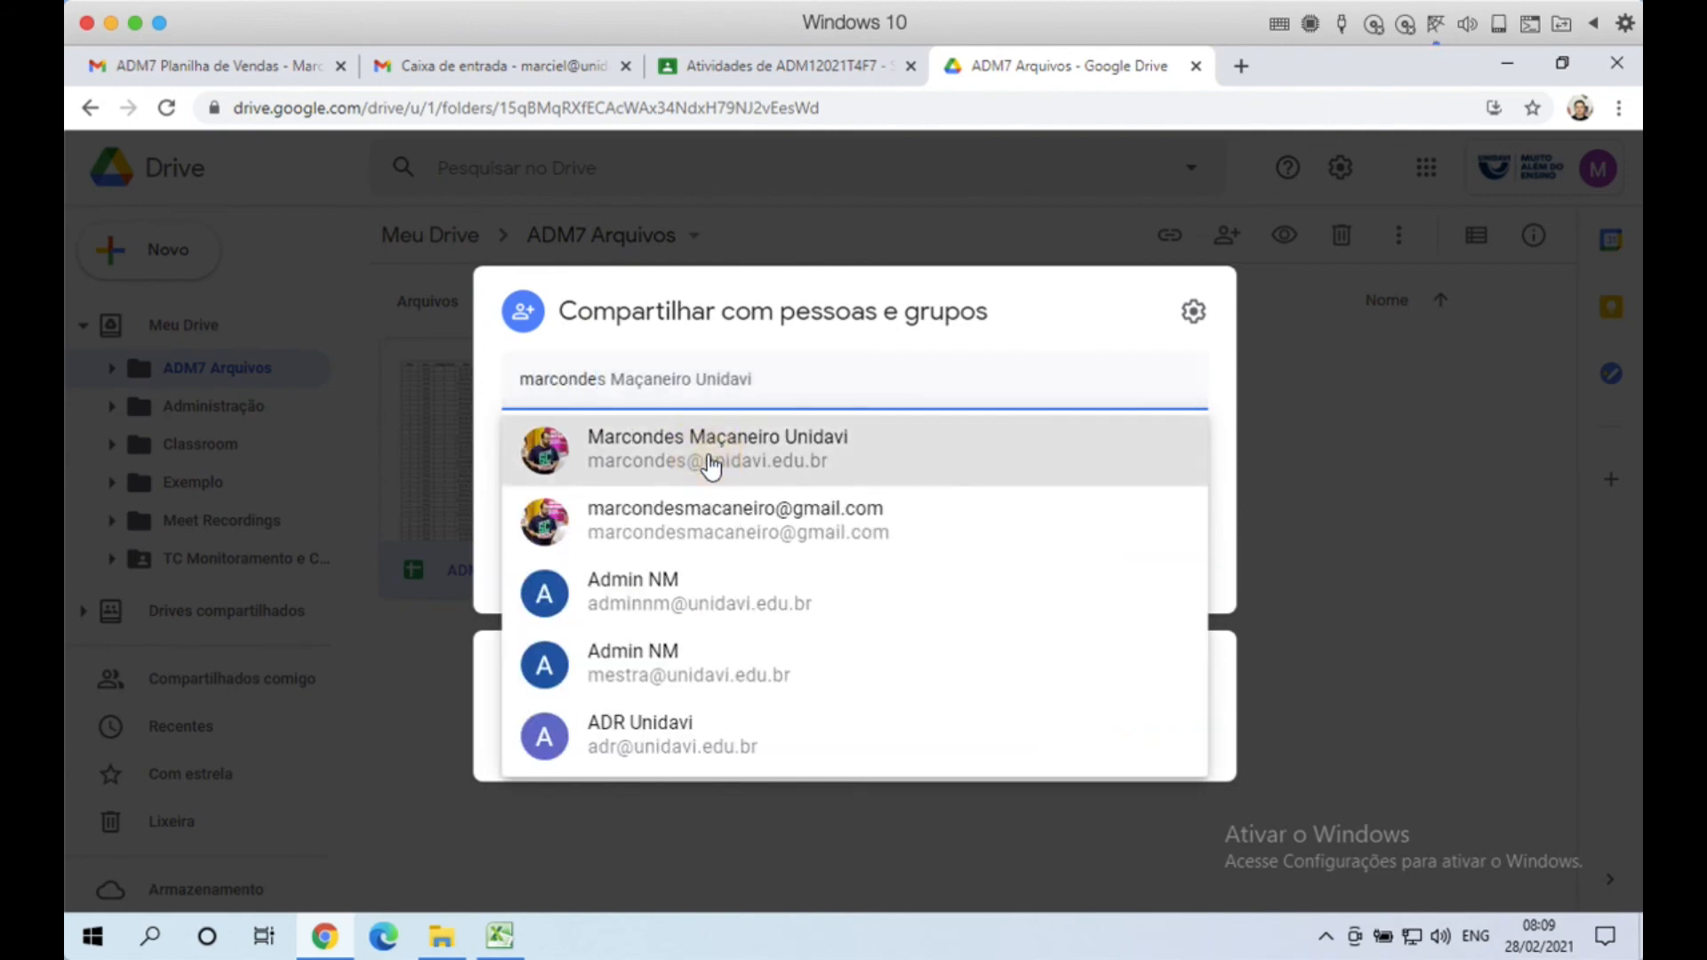
click(711, 462)
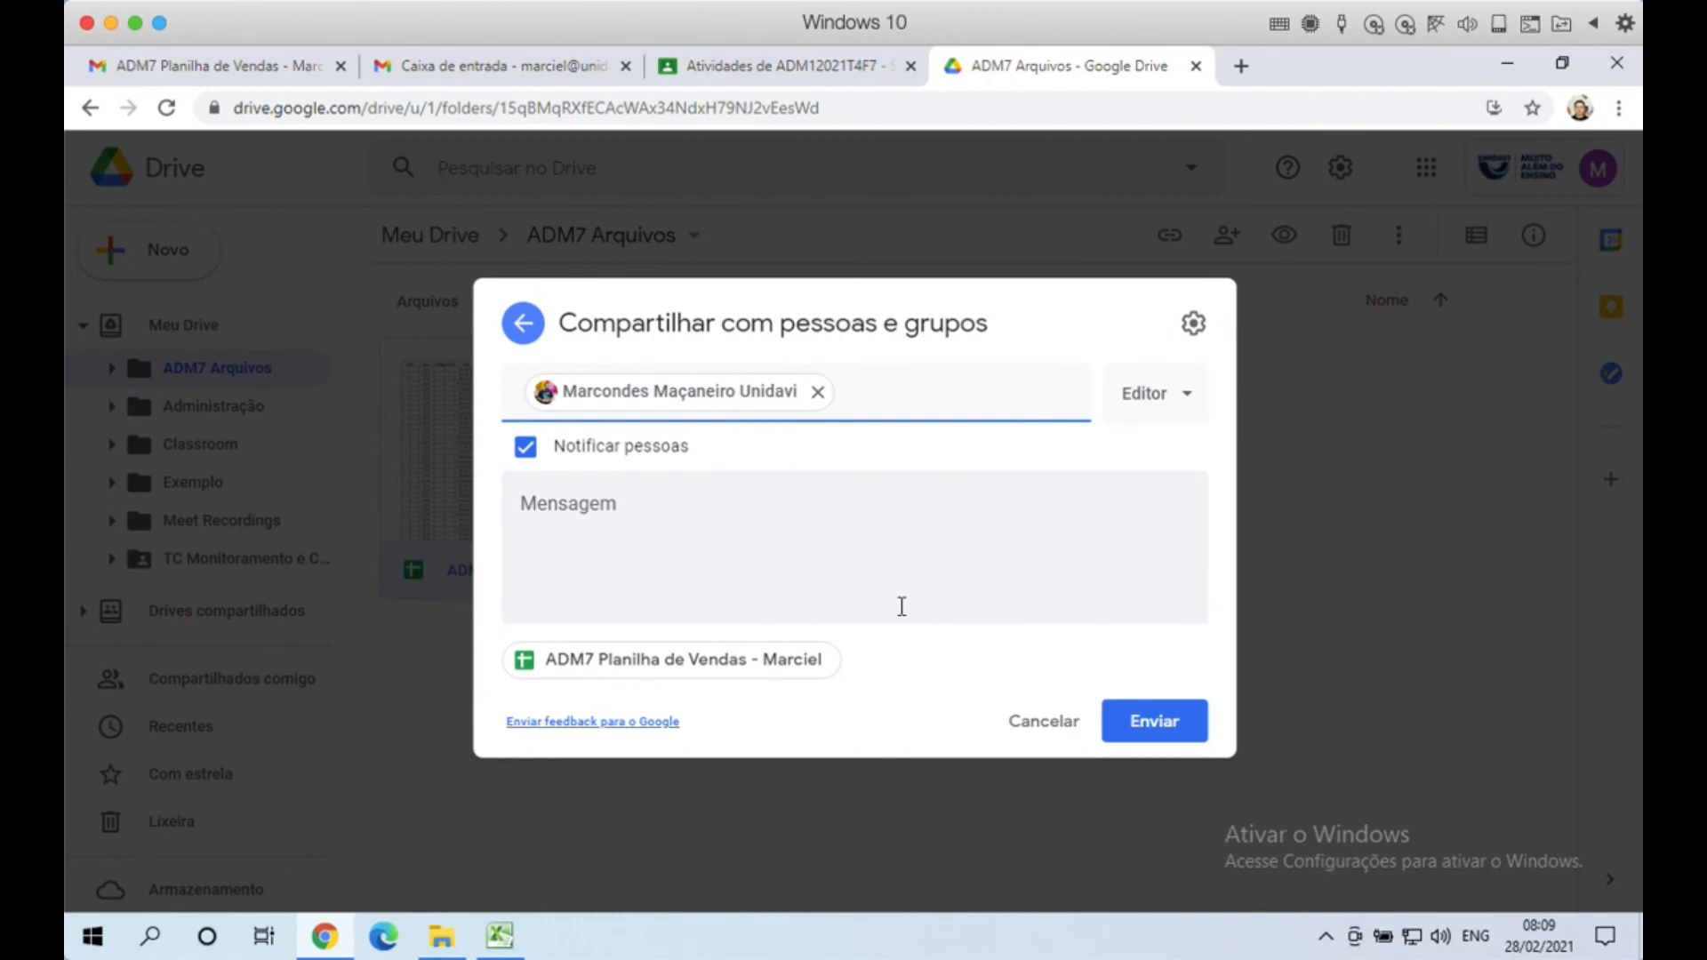
click(817, 394)
click(517, 327)
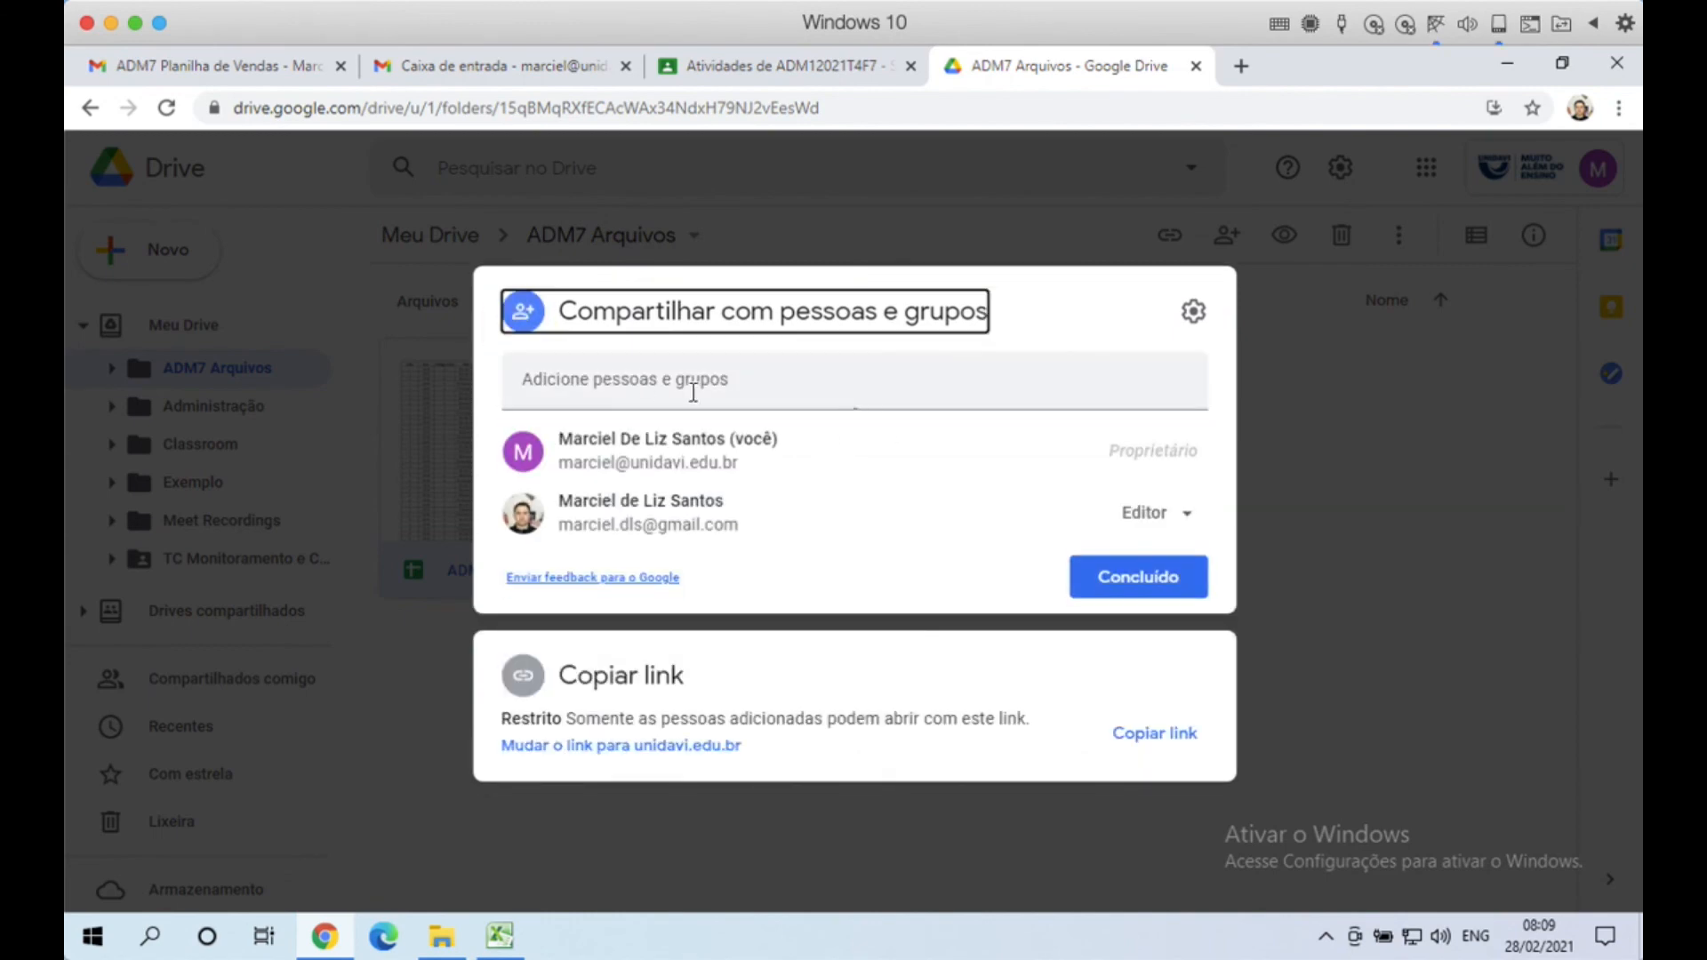
click(994, 392)
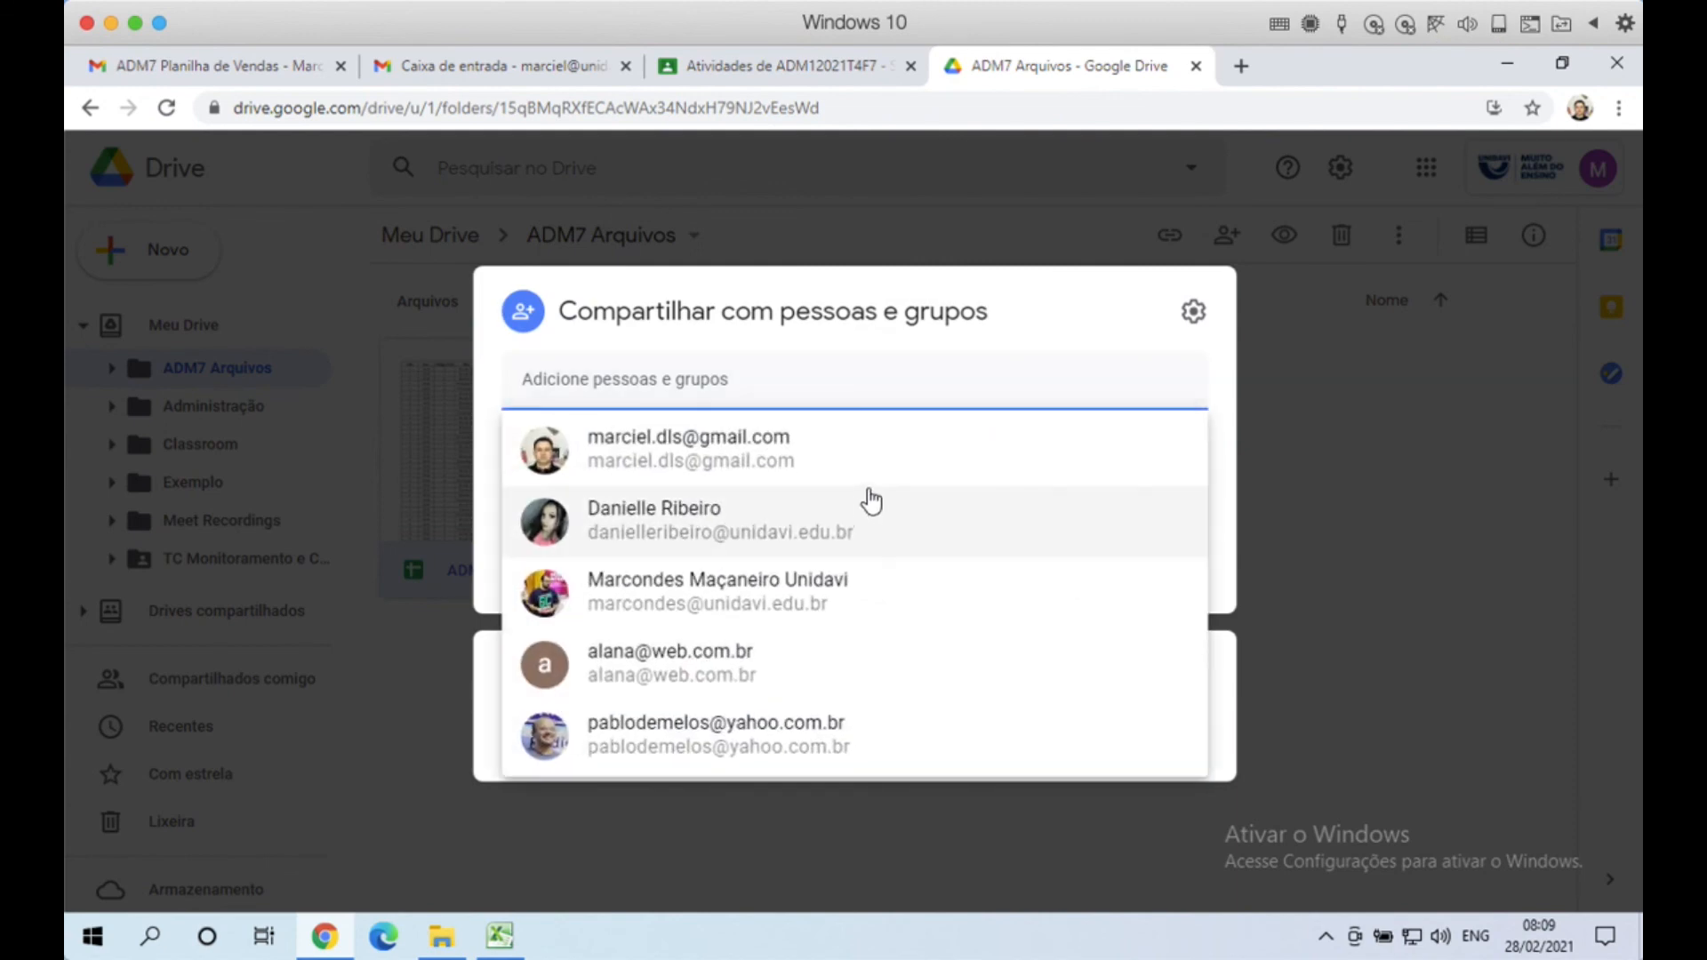
click(972, 370)
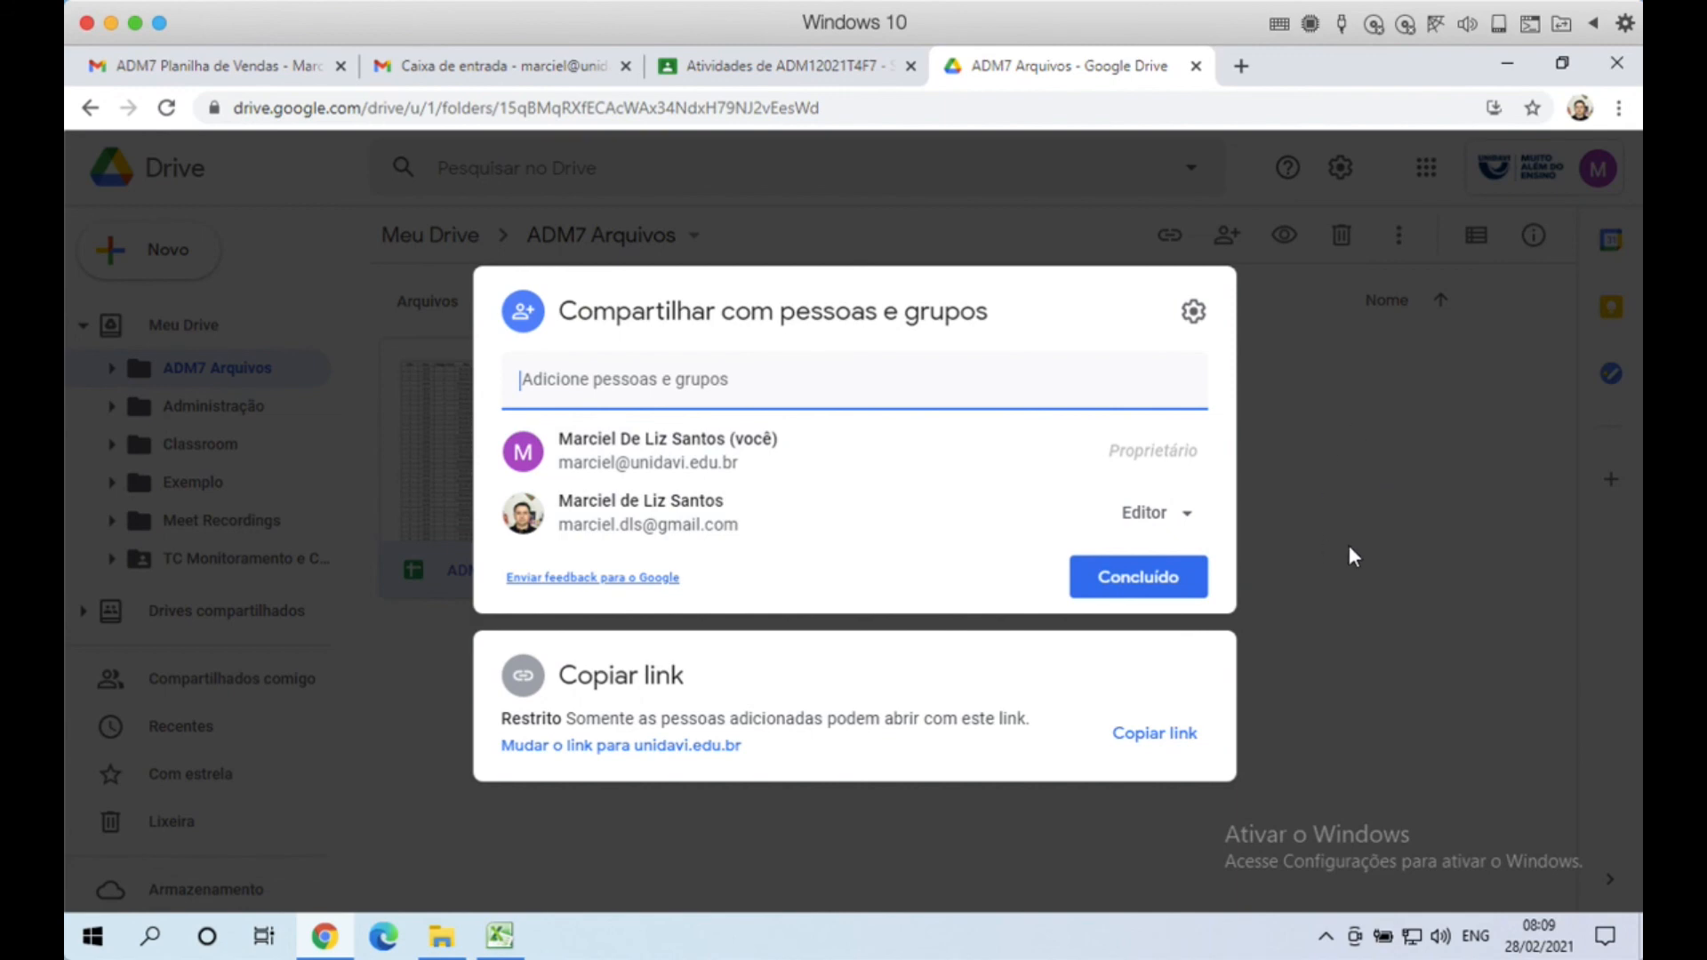
click(1160, 594)
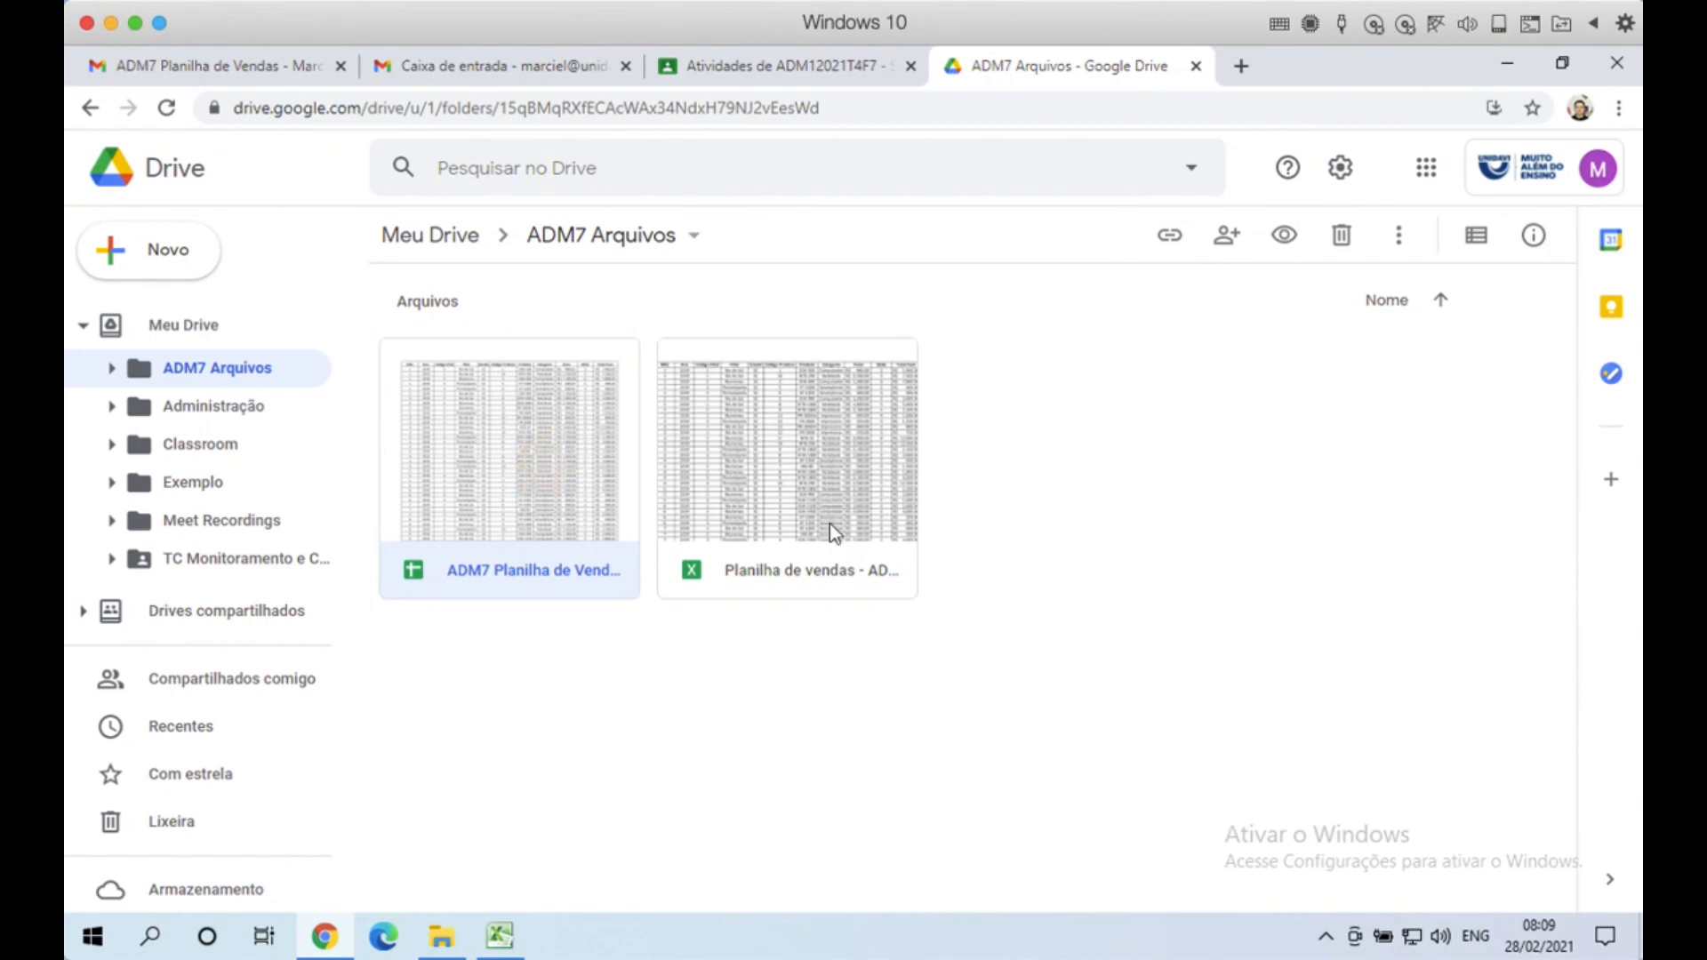
Step: Copy the spreadsheet's link, keep general access Restrito, and close the link window
click(1170, 238)
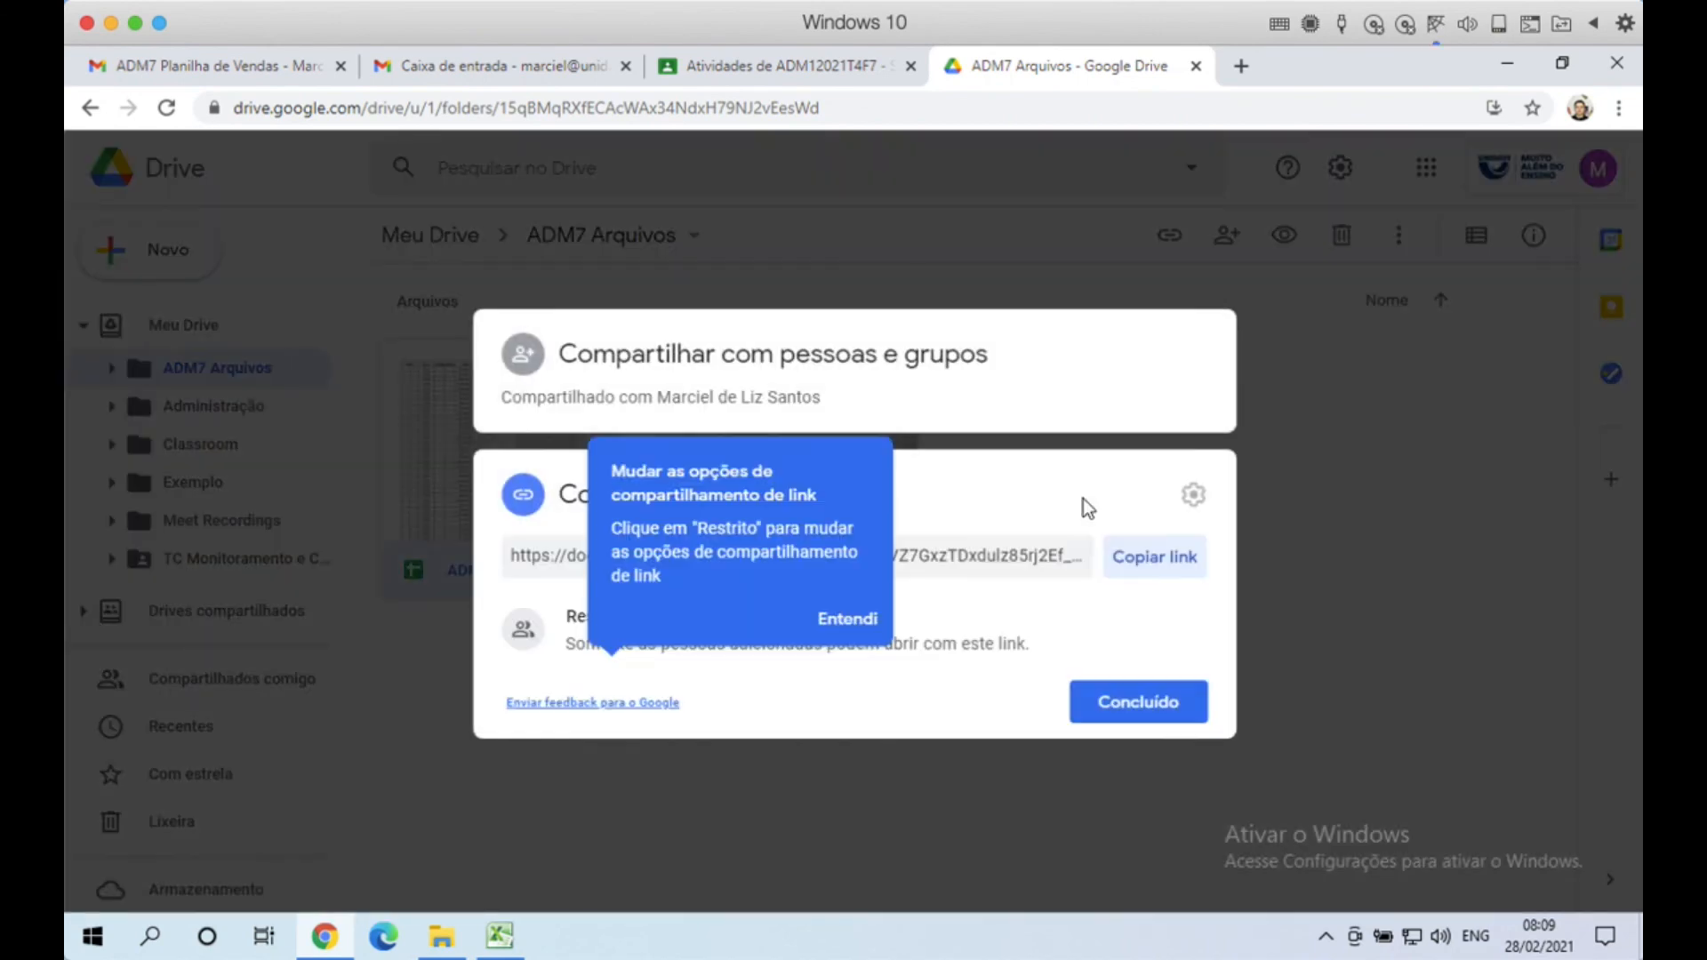
click(863, 625)
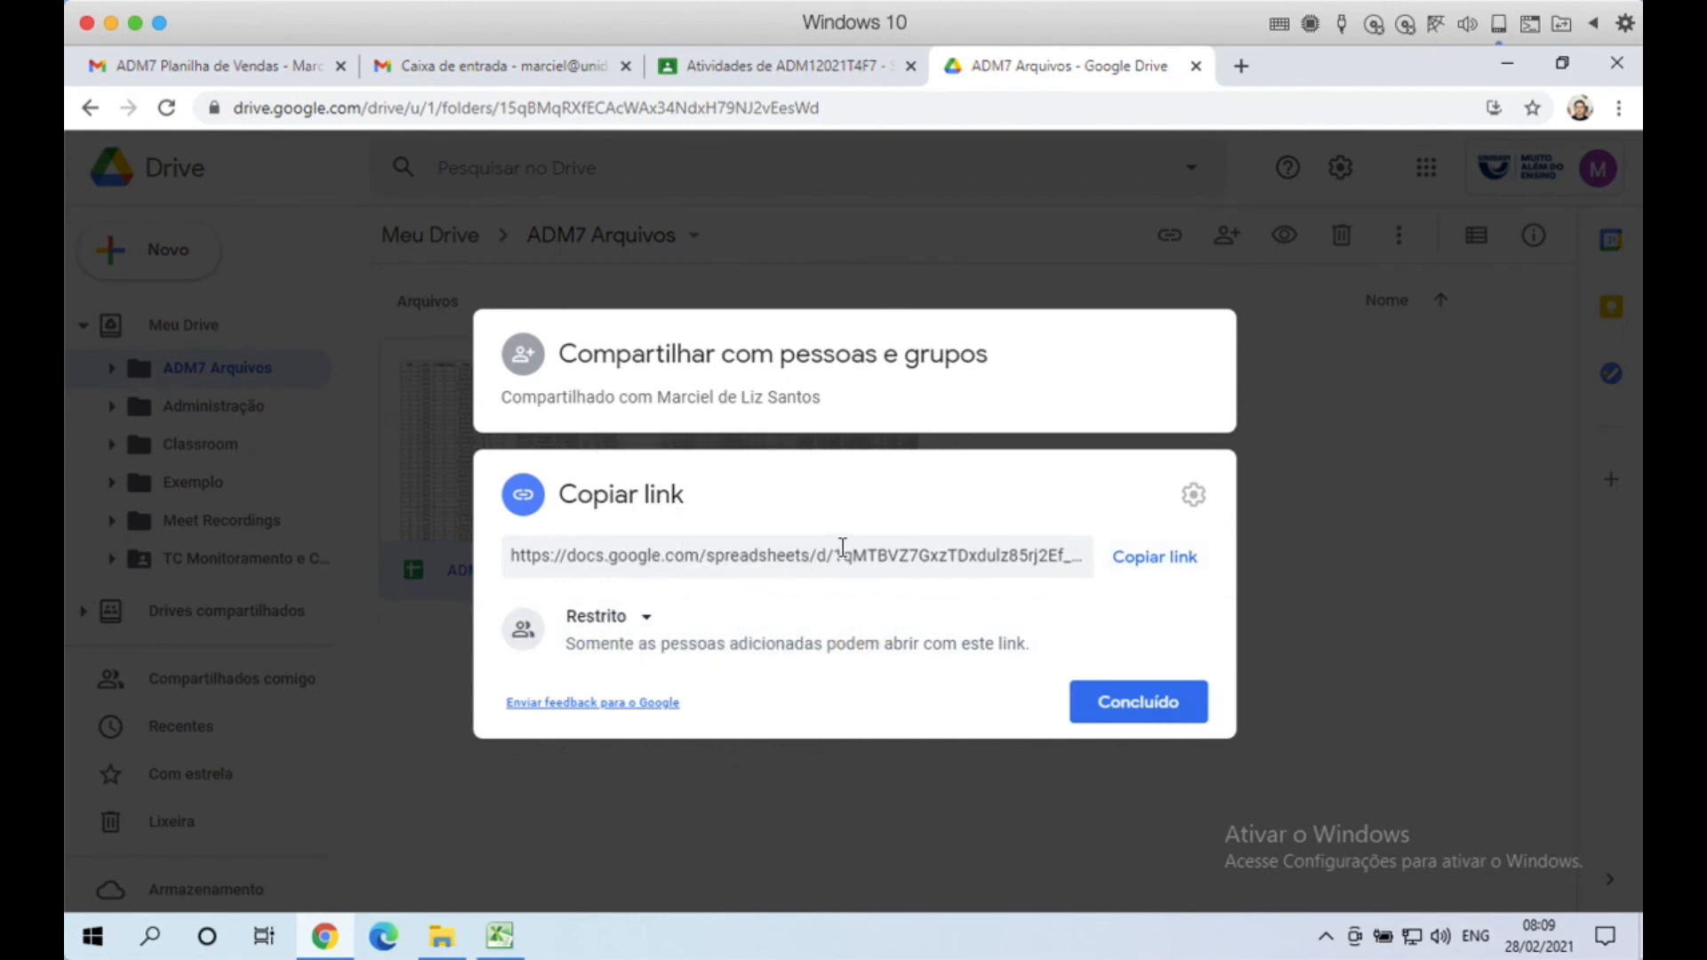
click(1170, 574)
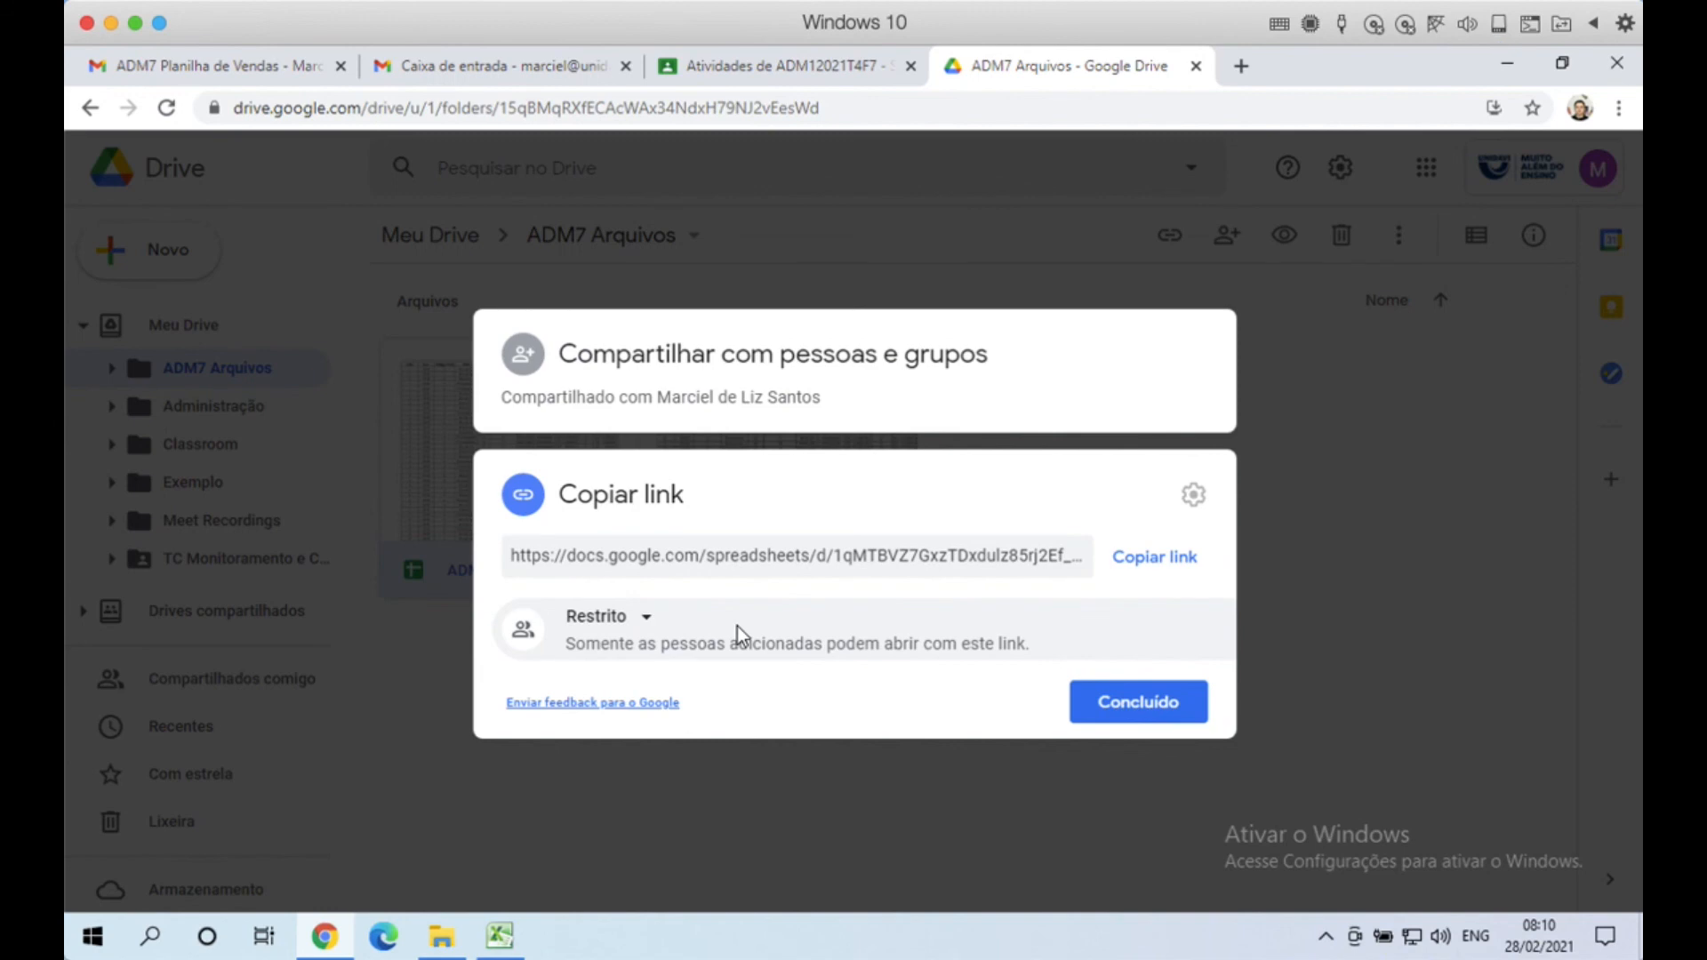
click(649, 627)
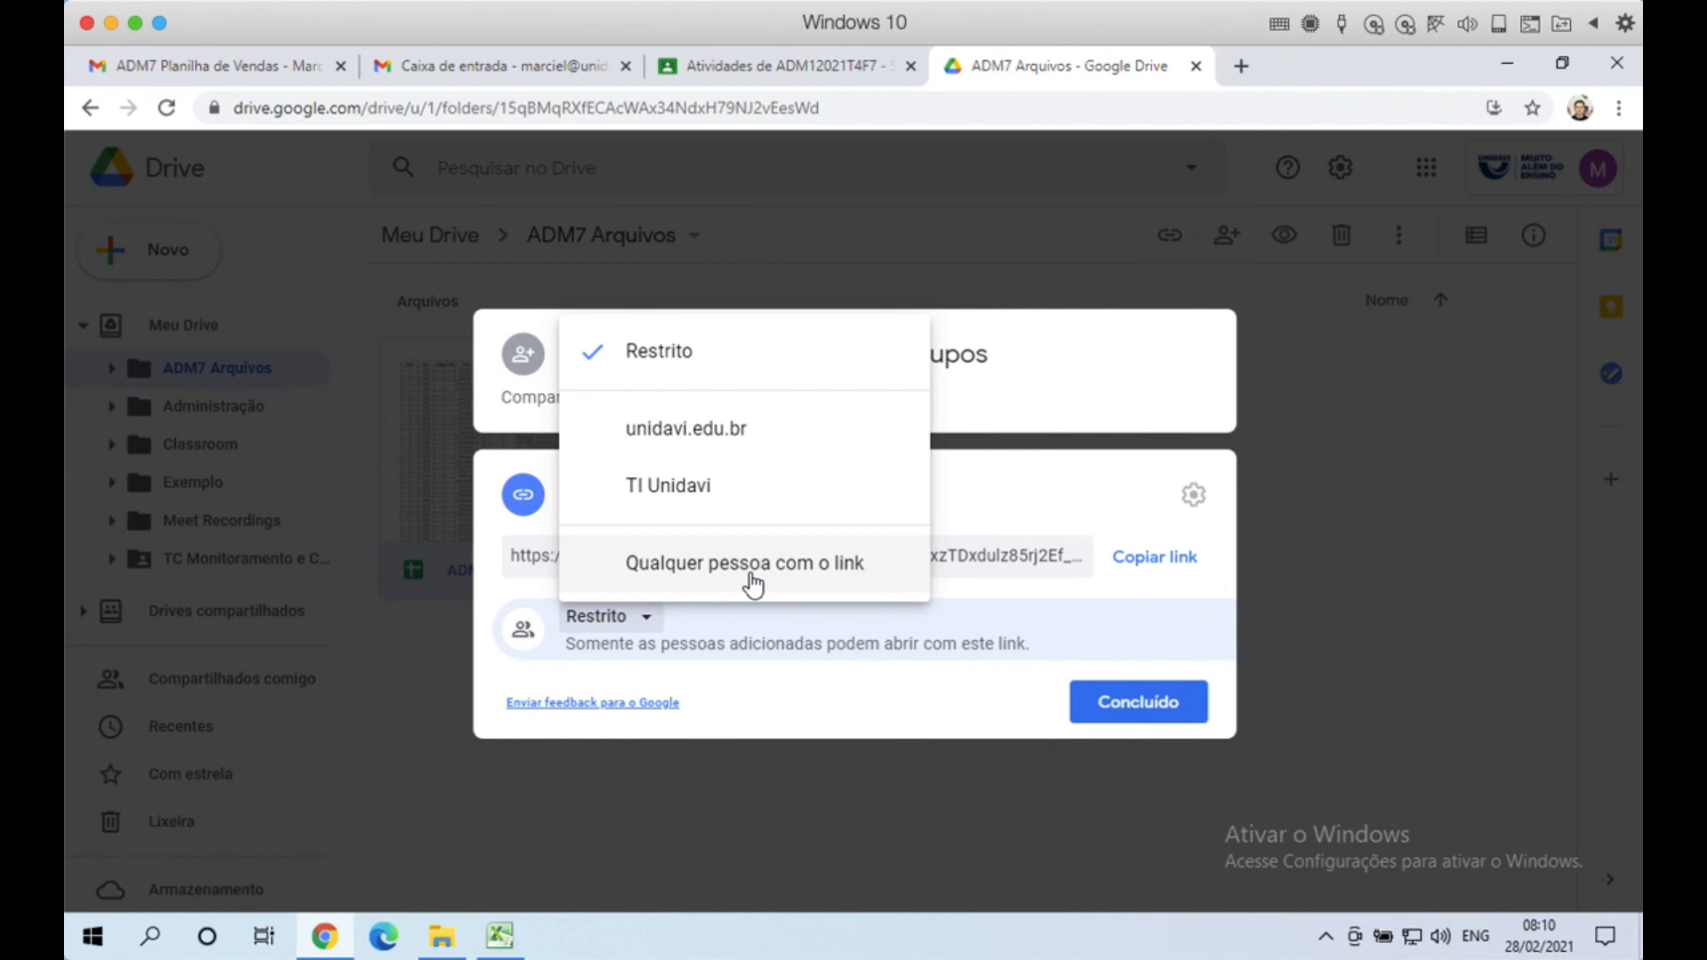
click(805, 690)
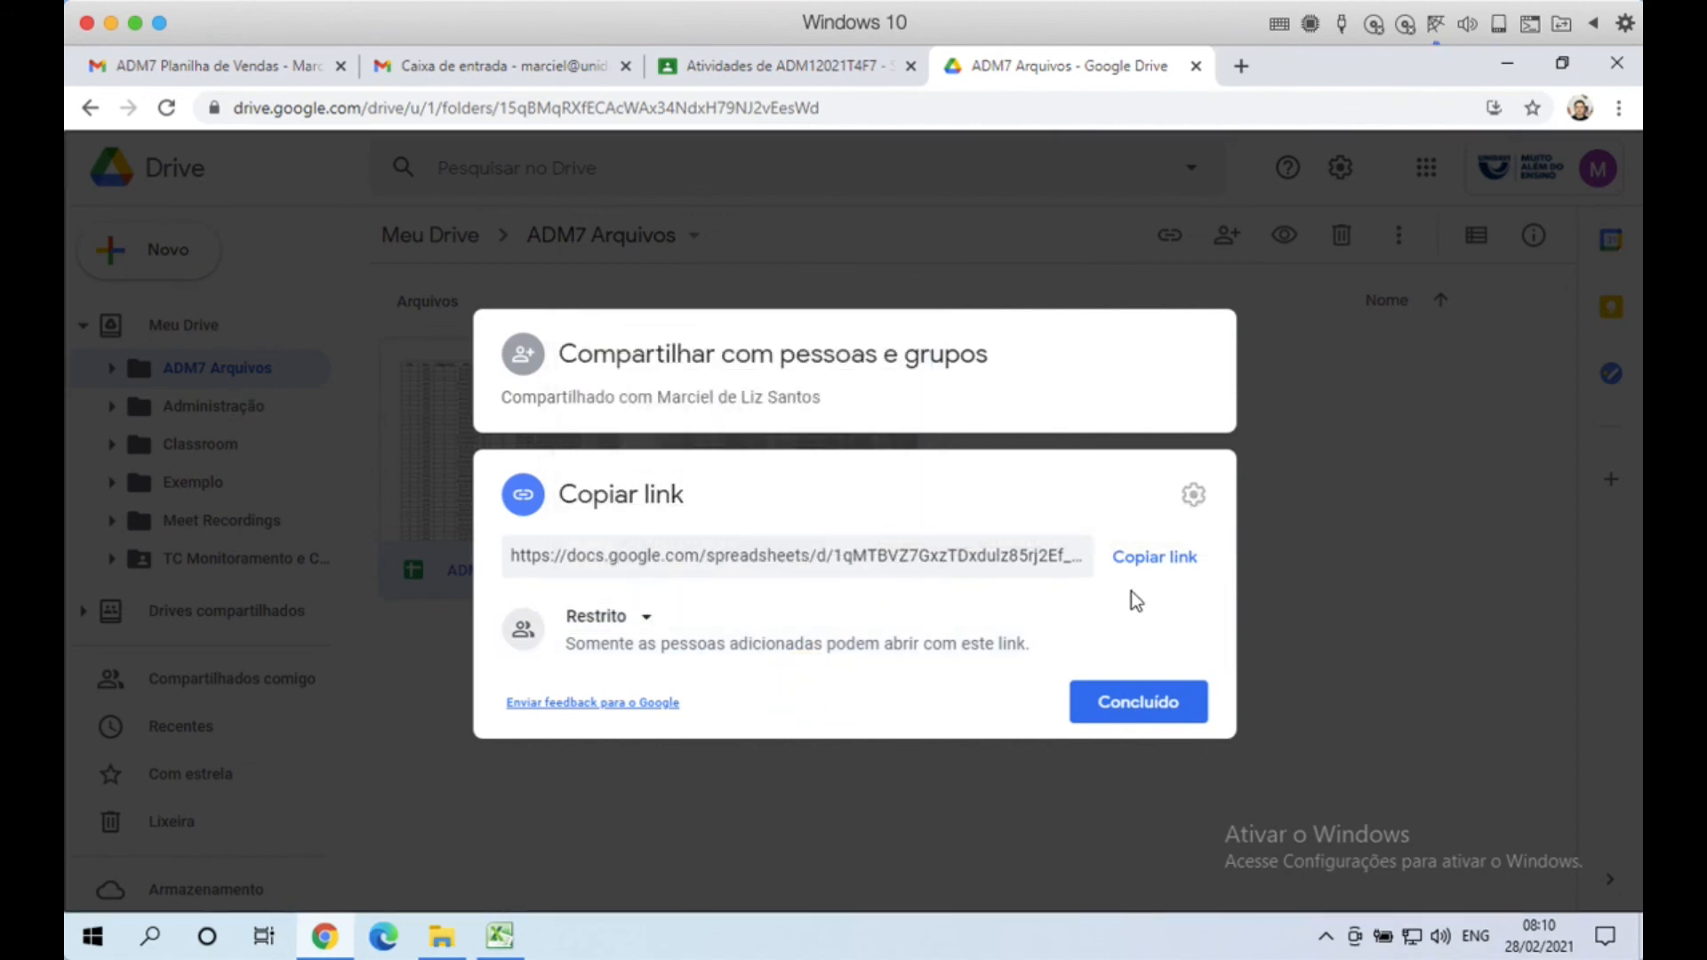
click(1169, 709)
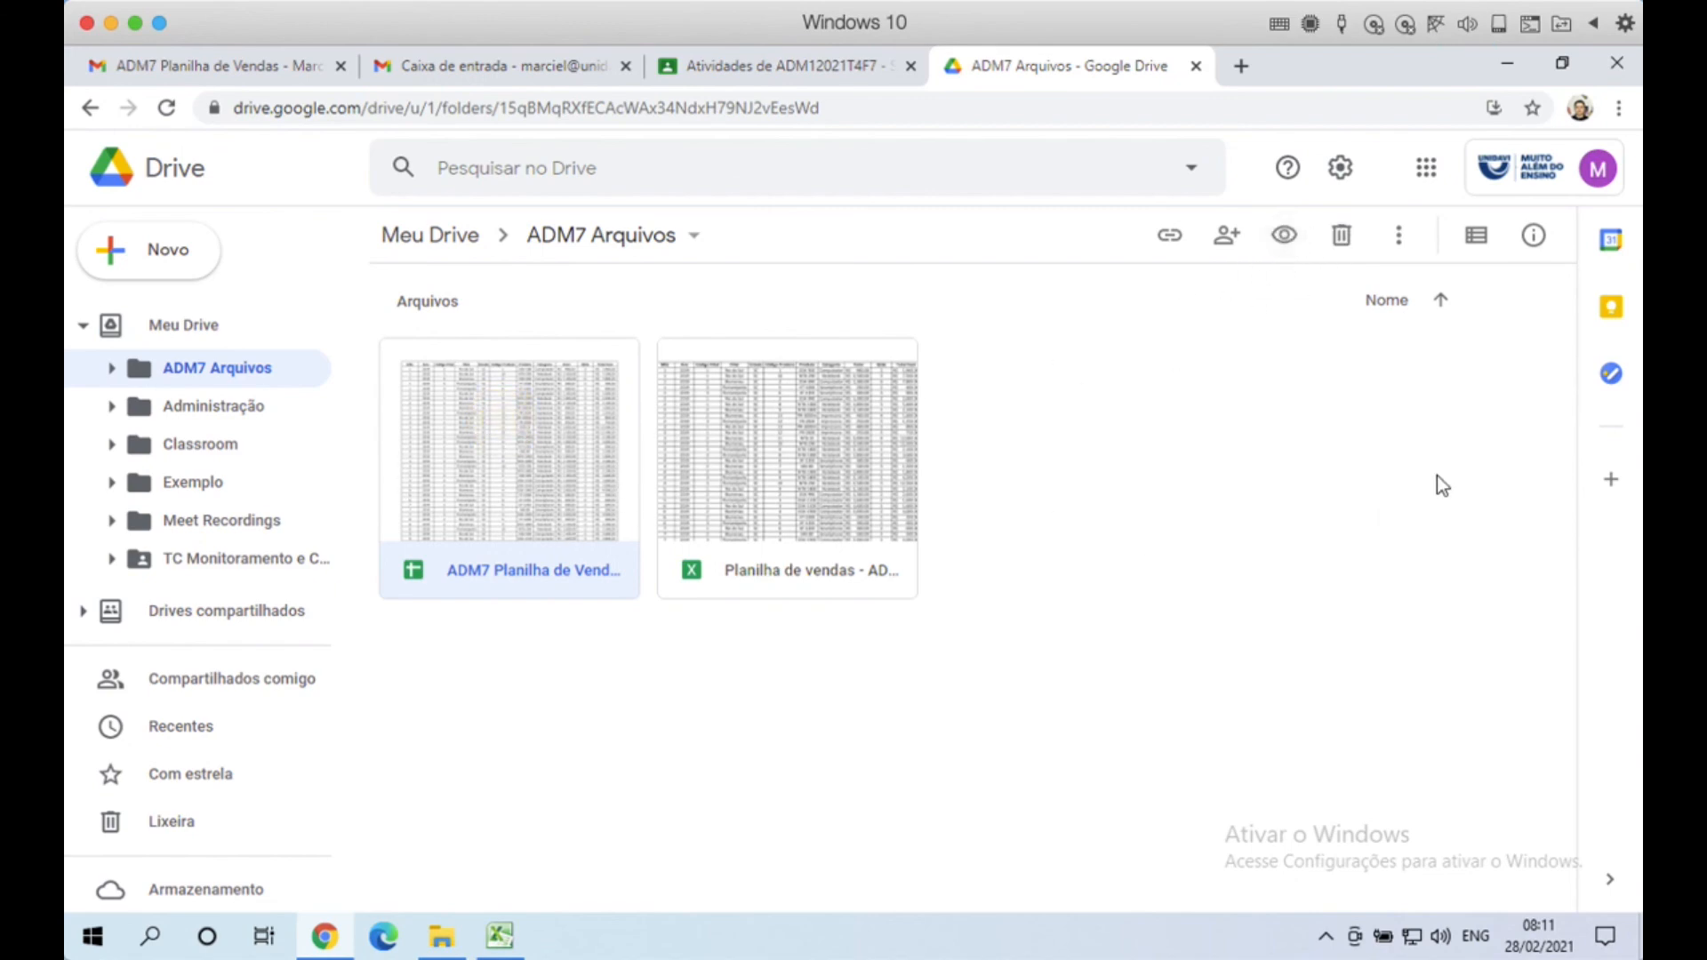
Step: In Mover para, browse from Meu Drive through Administração to the ADM7 Arquivos folder
click(1401, 238)
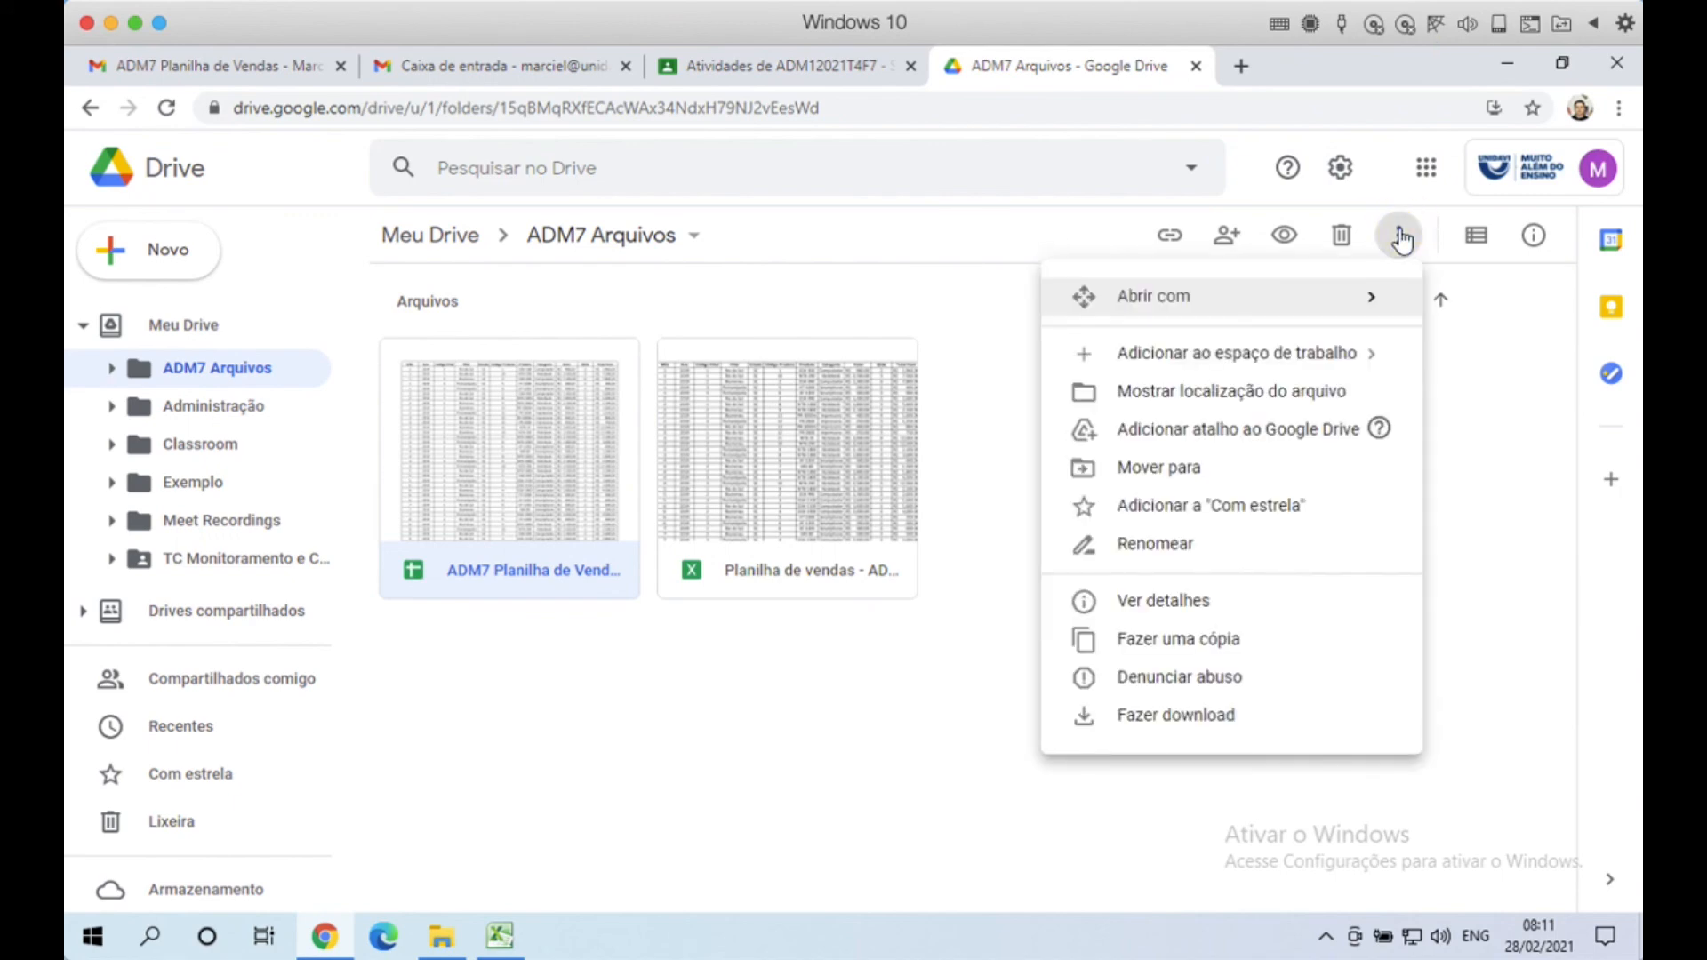
click(1154, 469)
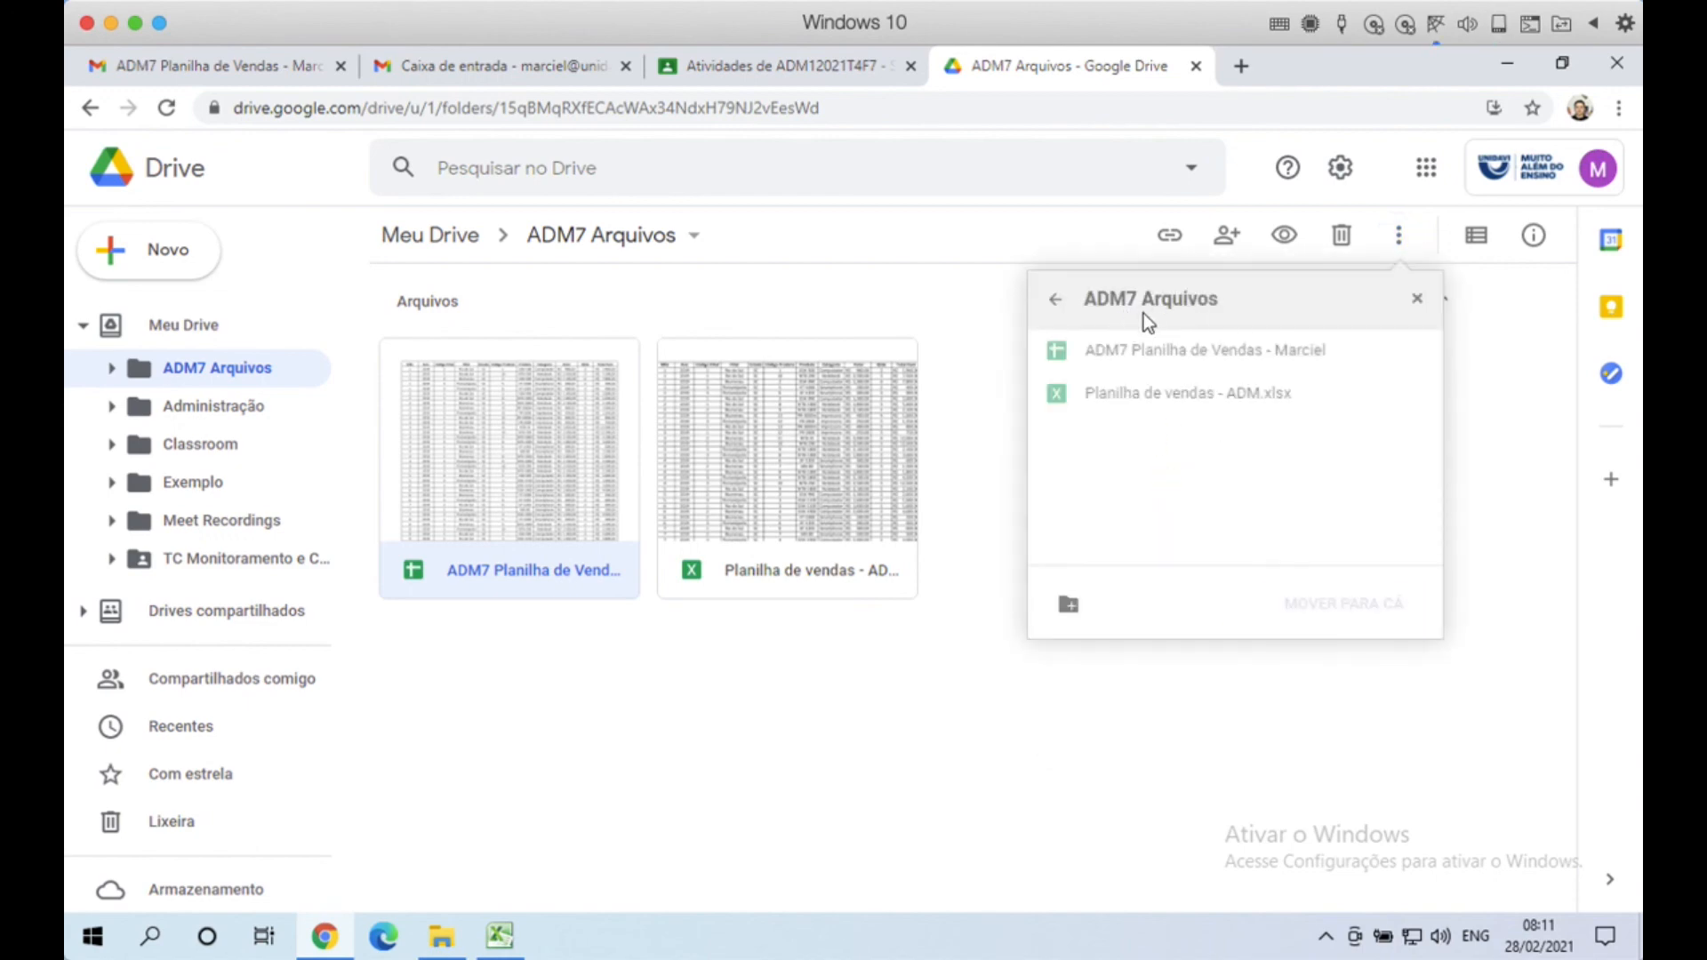
click(1056, 303)
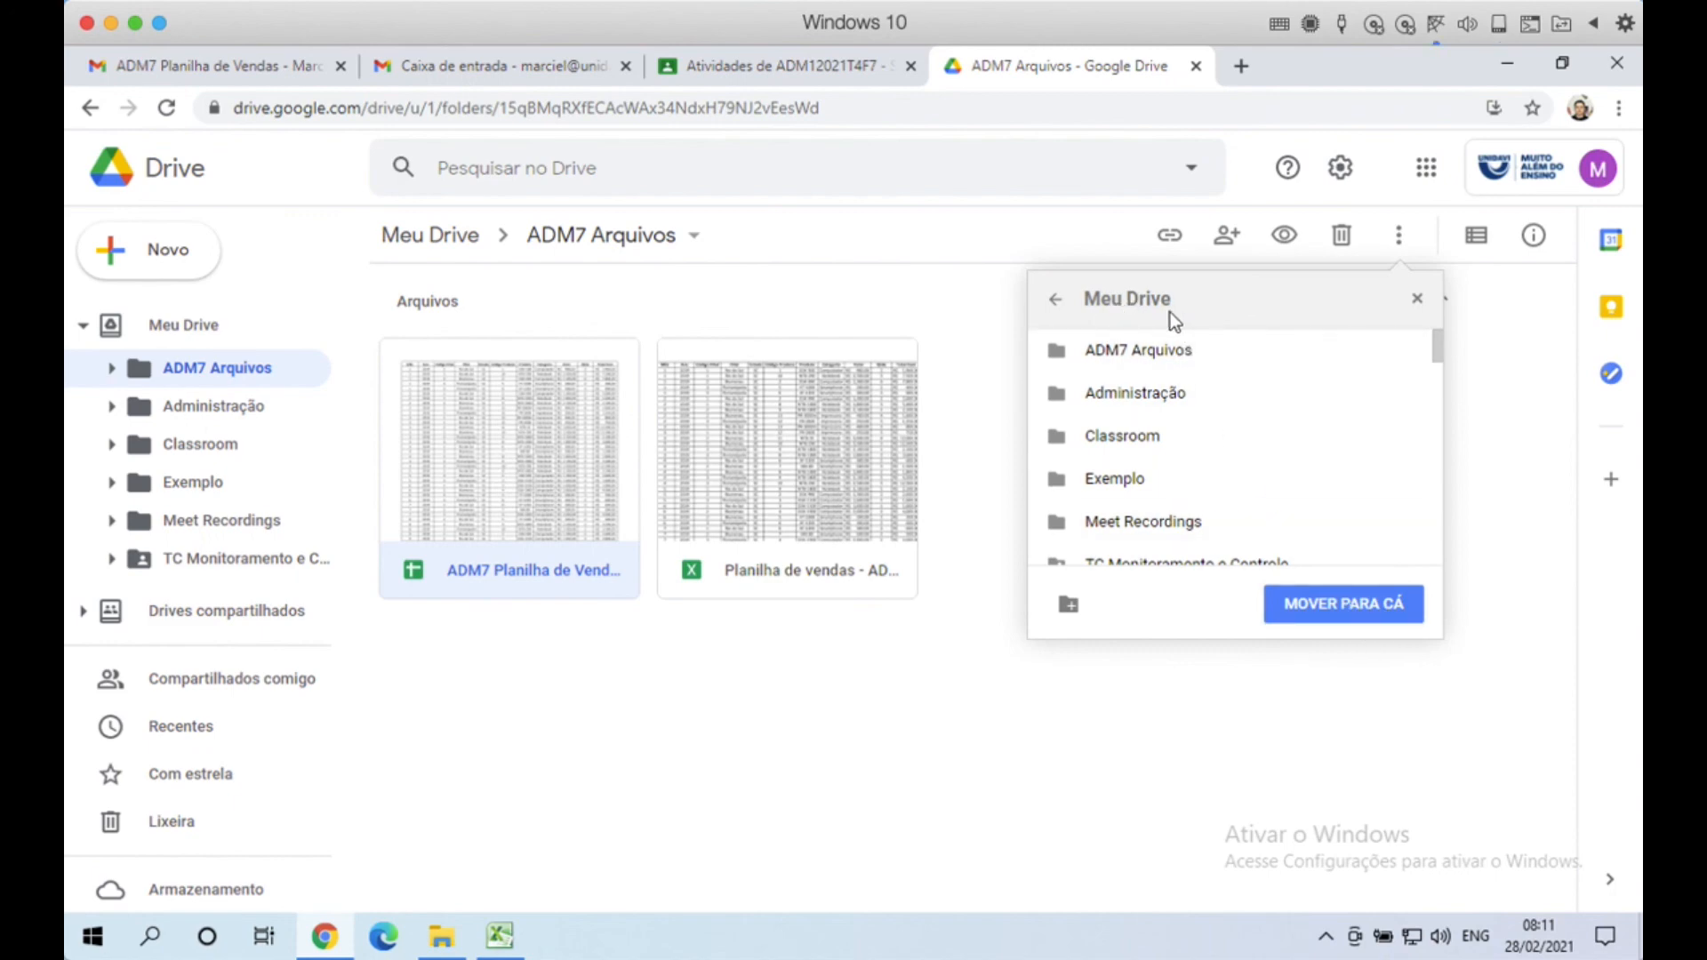
click(1402, 392)
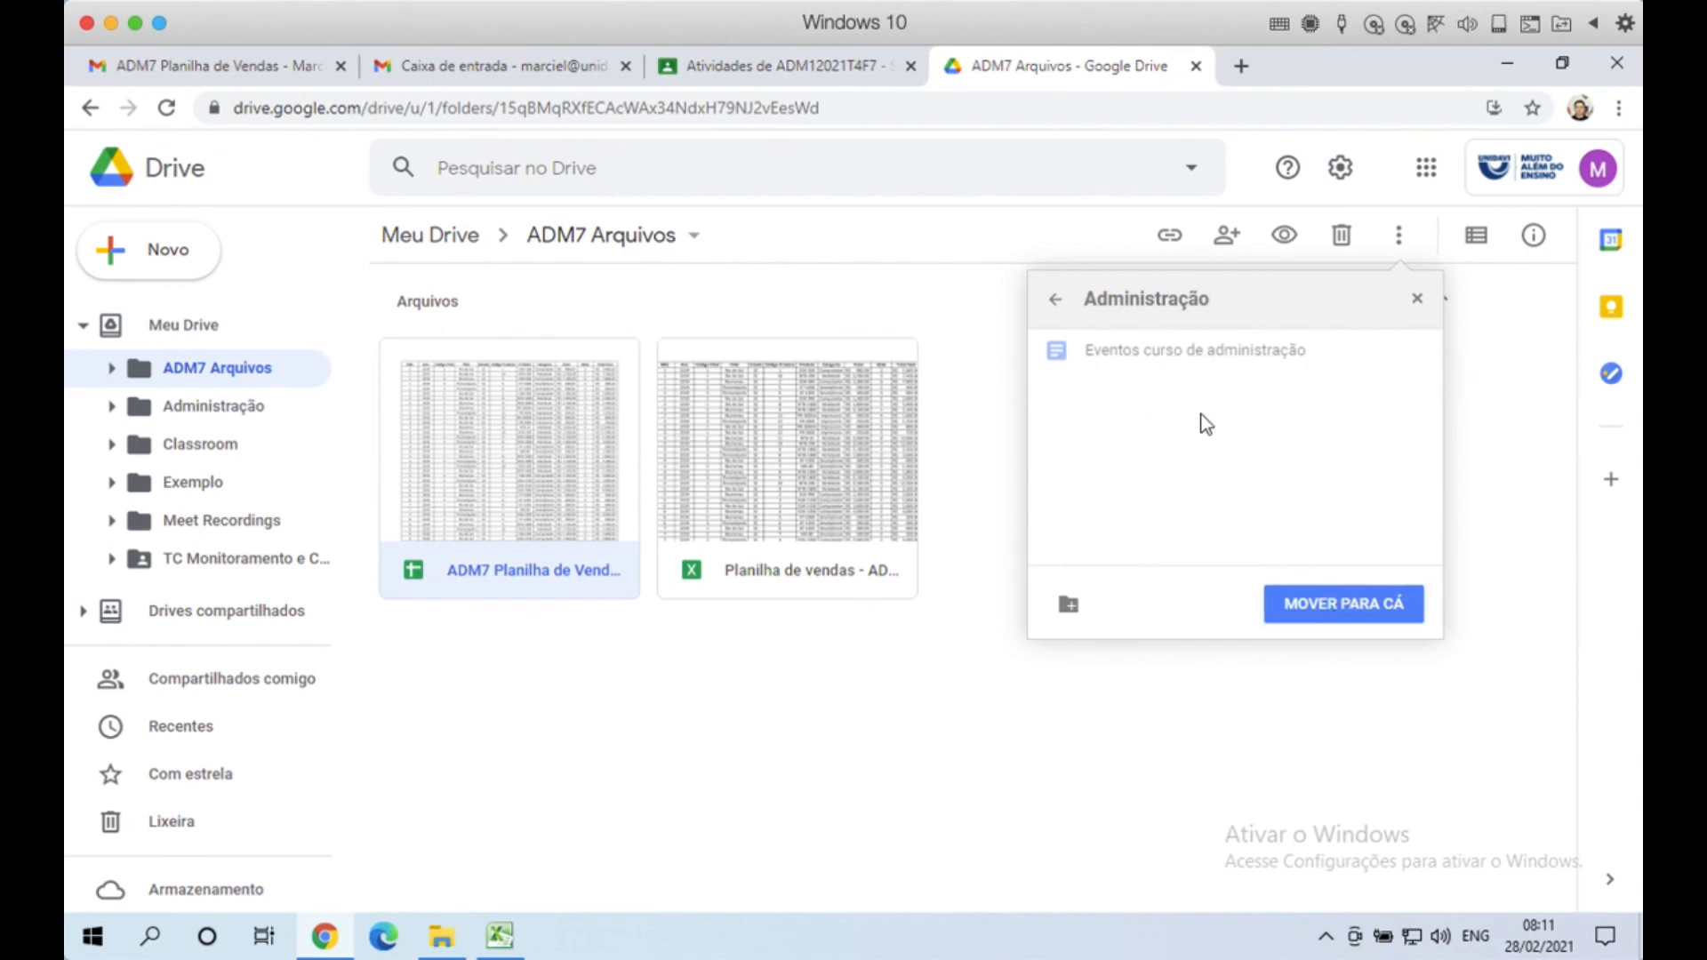
click(1056, 299)
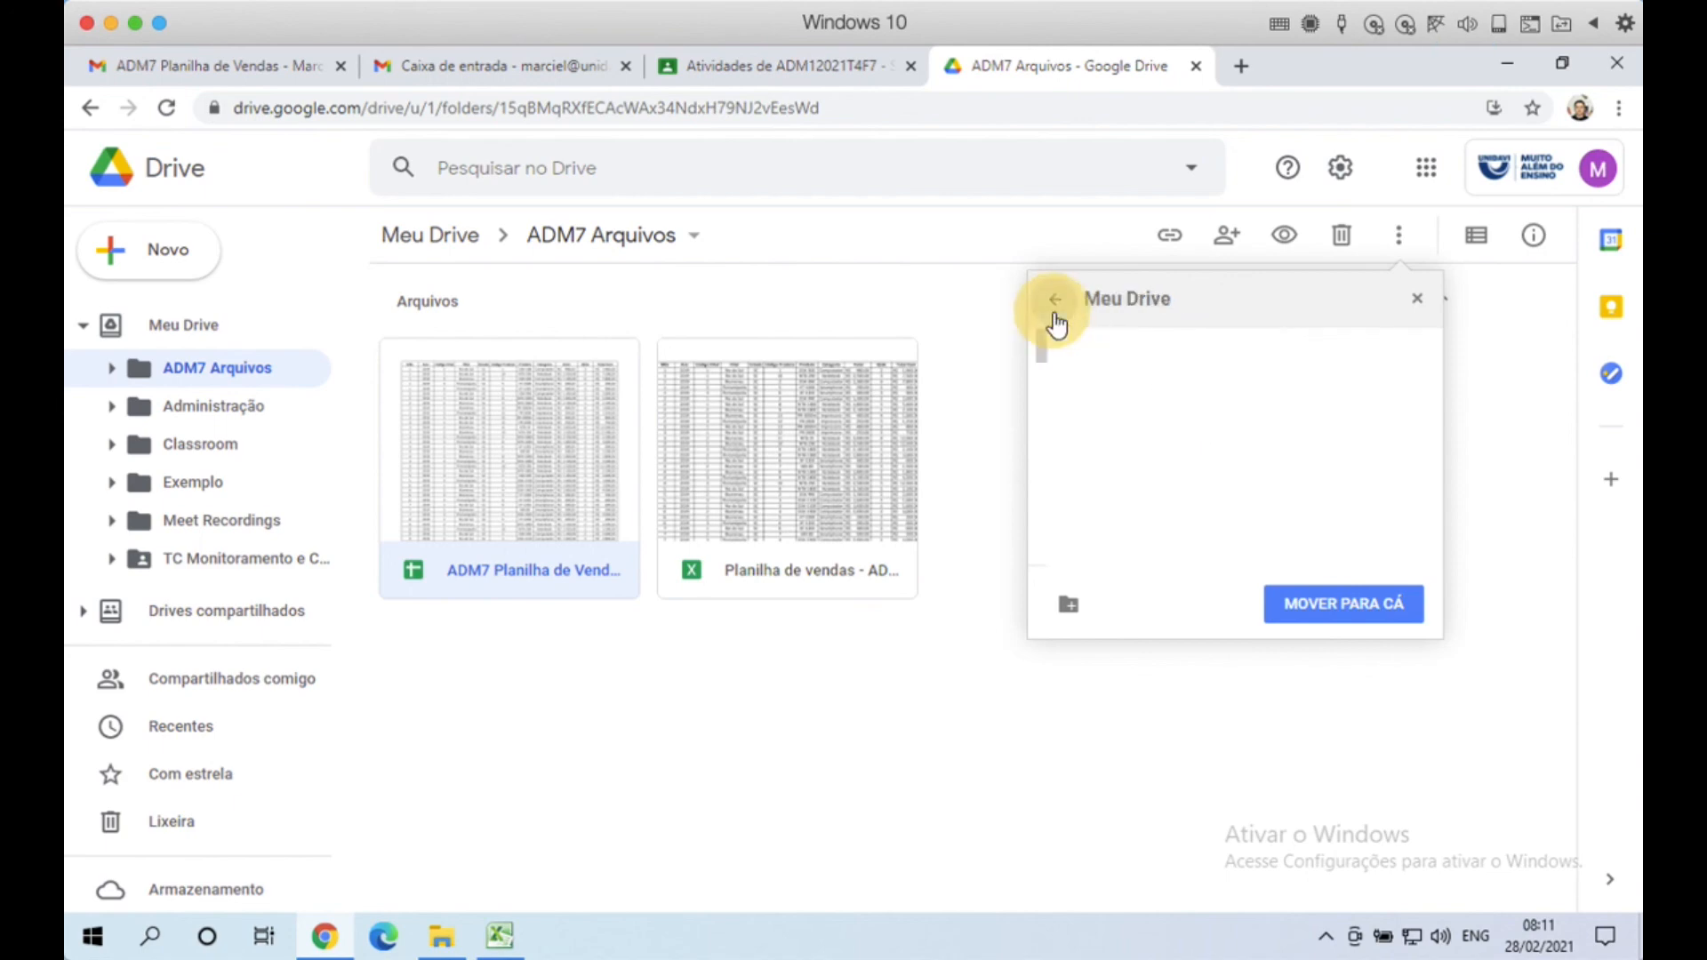
click(1399, 354)
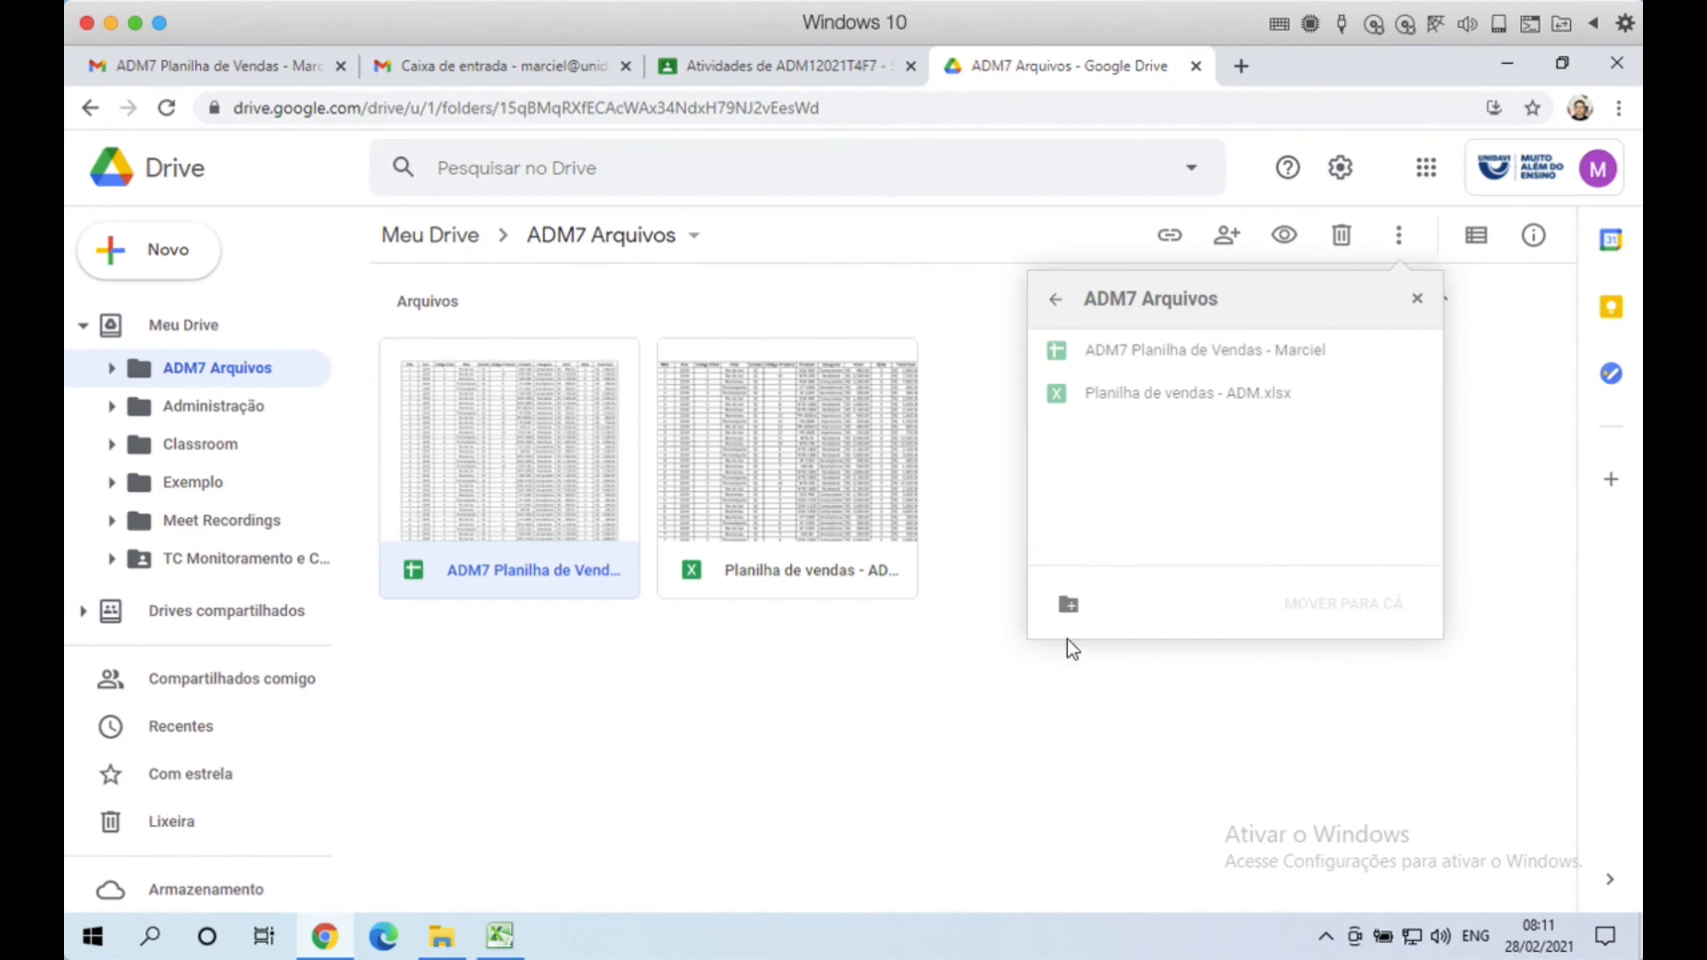
Step: Create Pasta sem título in ADM7 Arquivos and drag the spreadsheet into it
click(1069, 607)
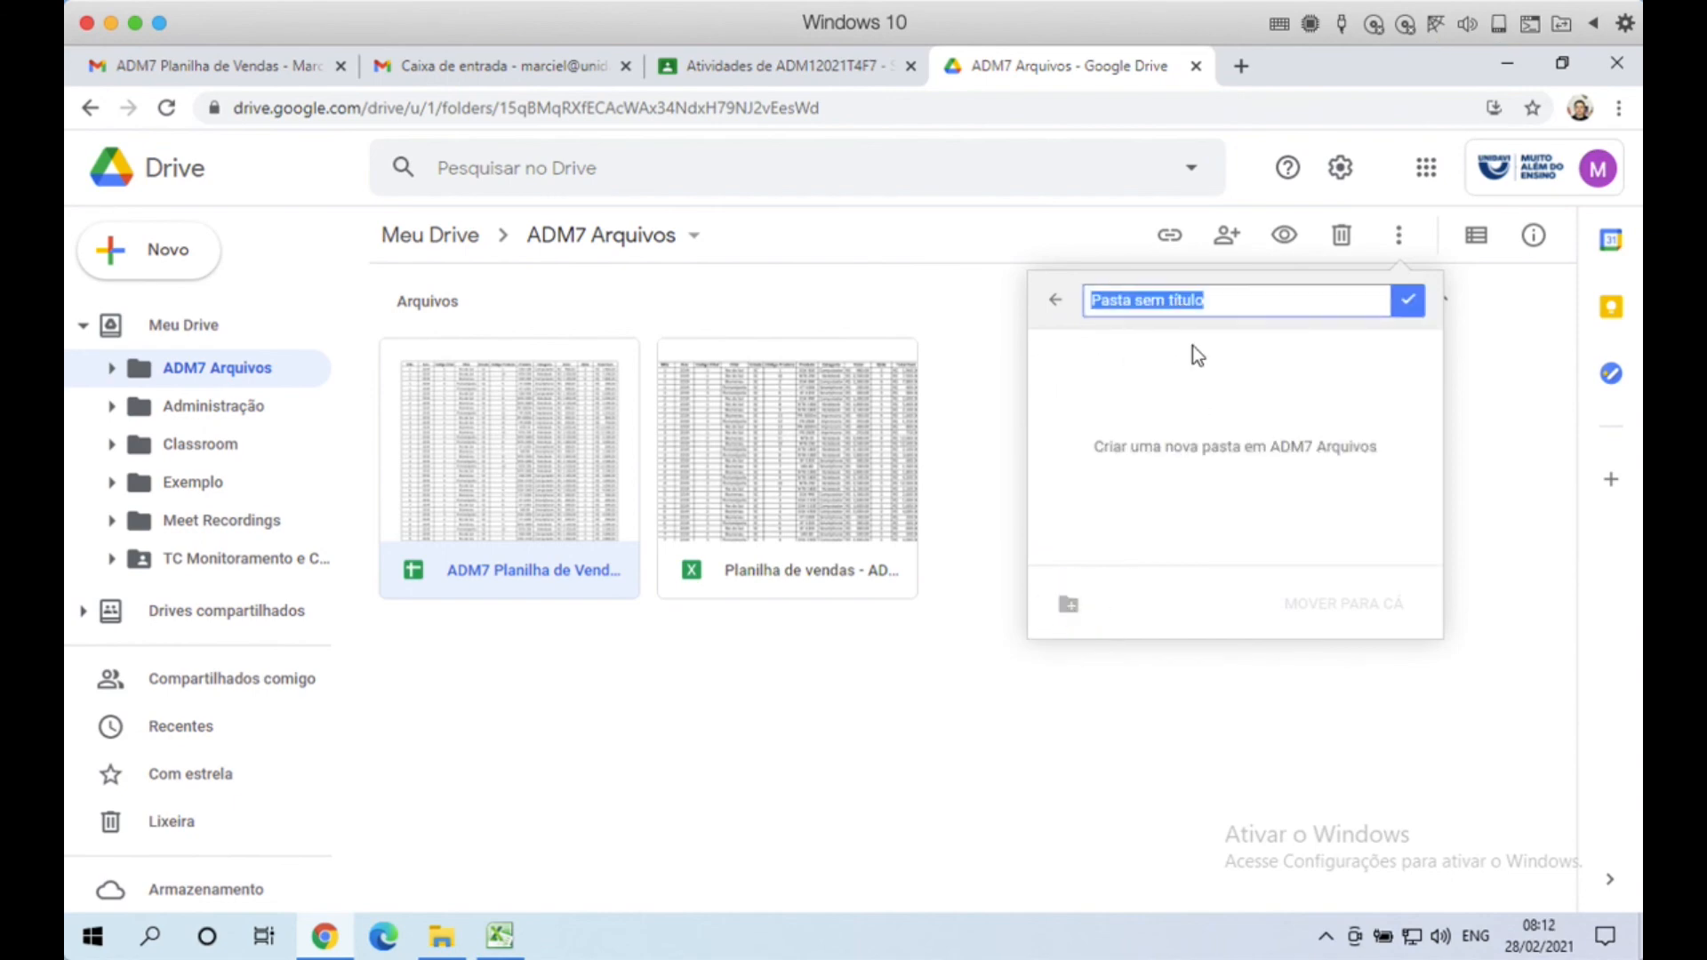
click(1407, 301)
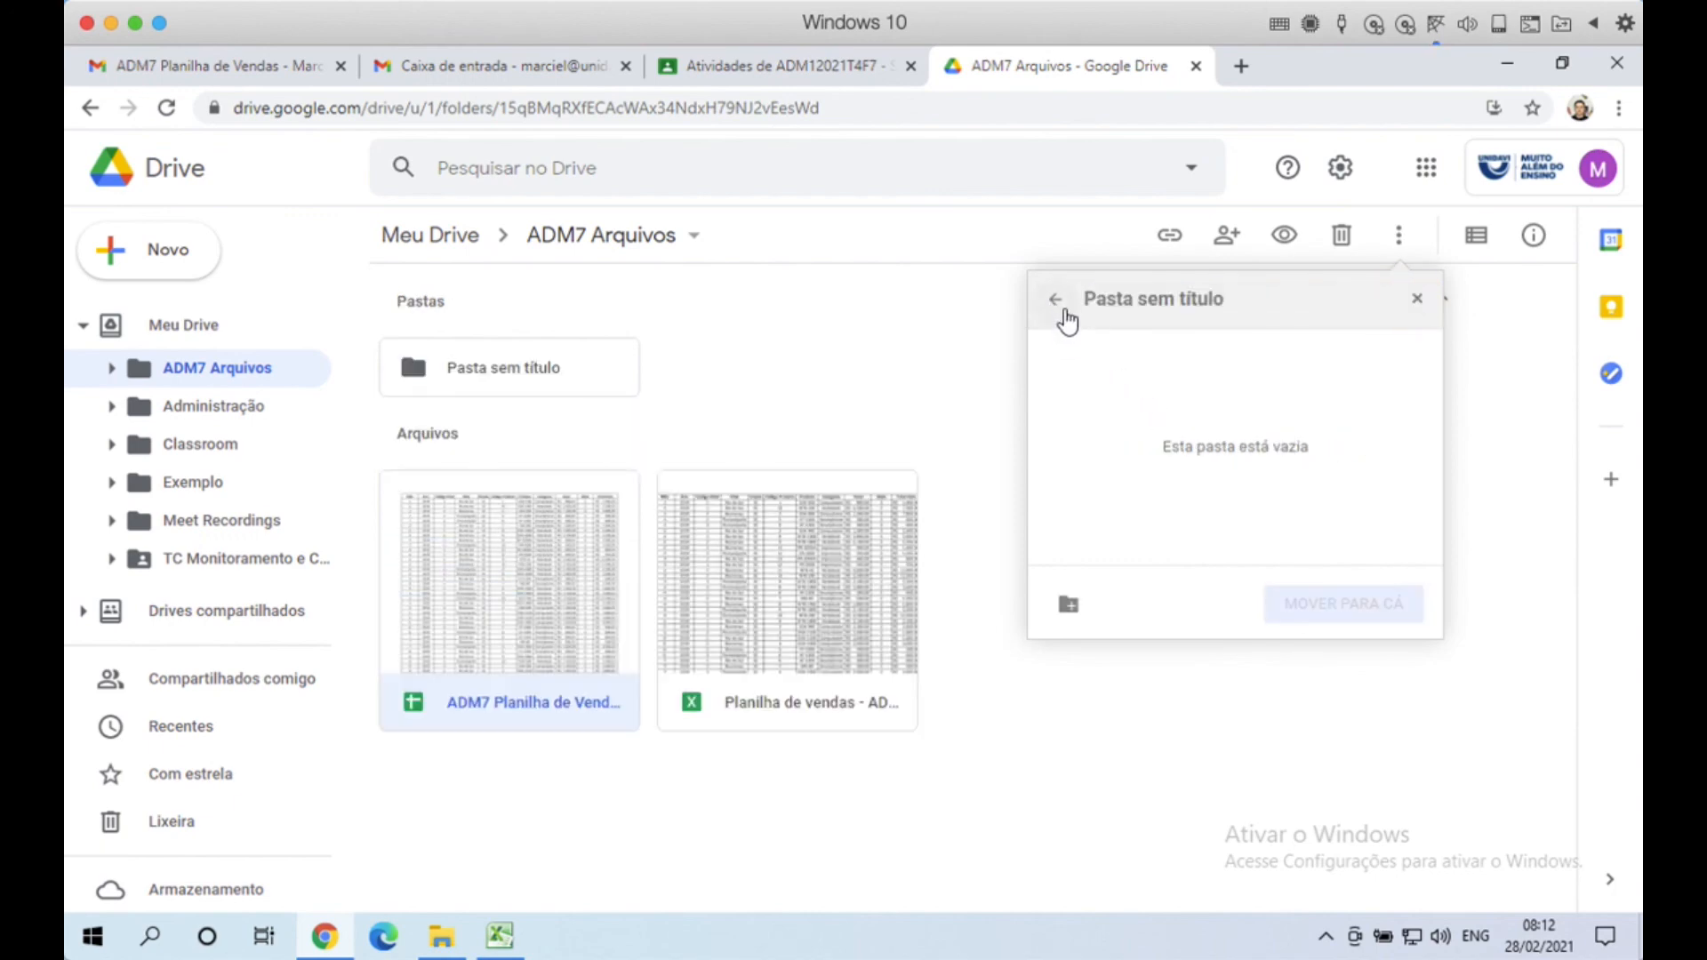
click(1057, 302)
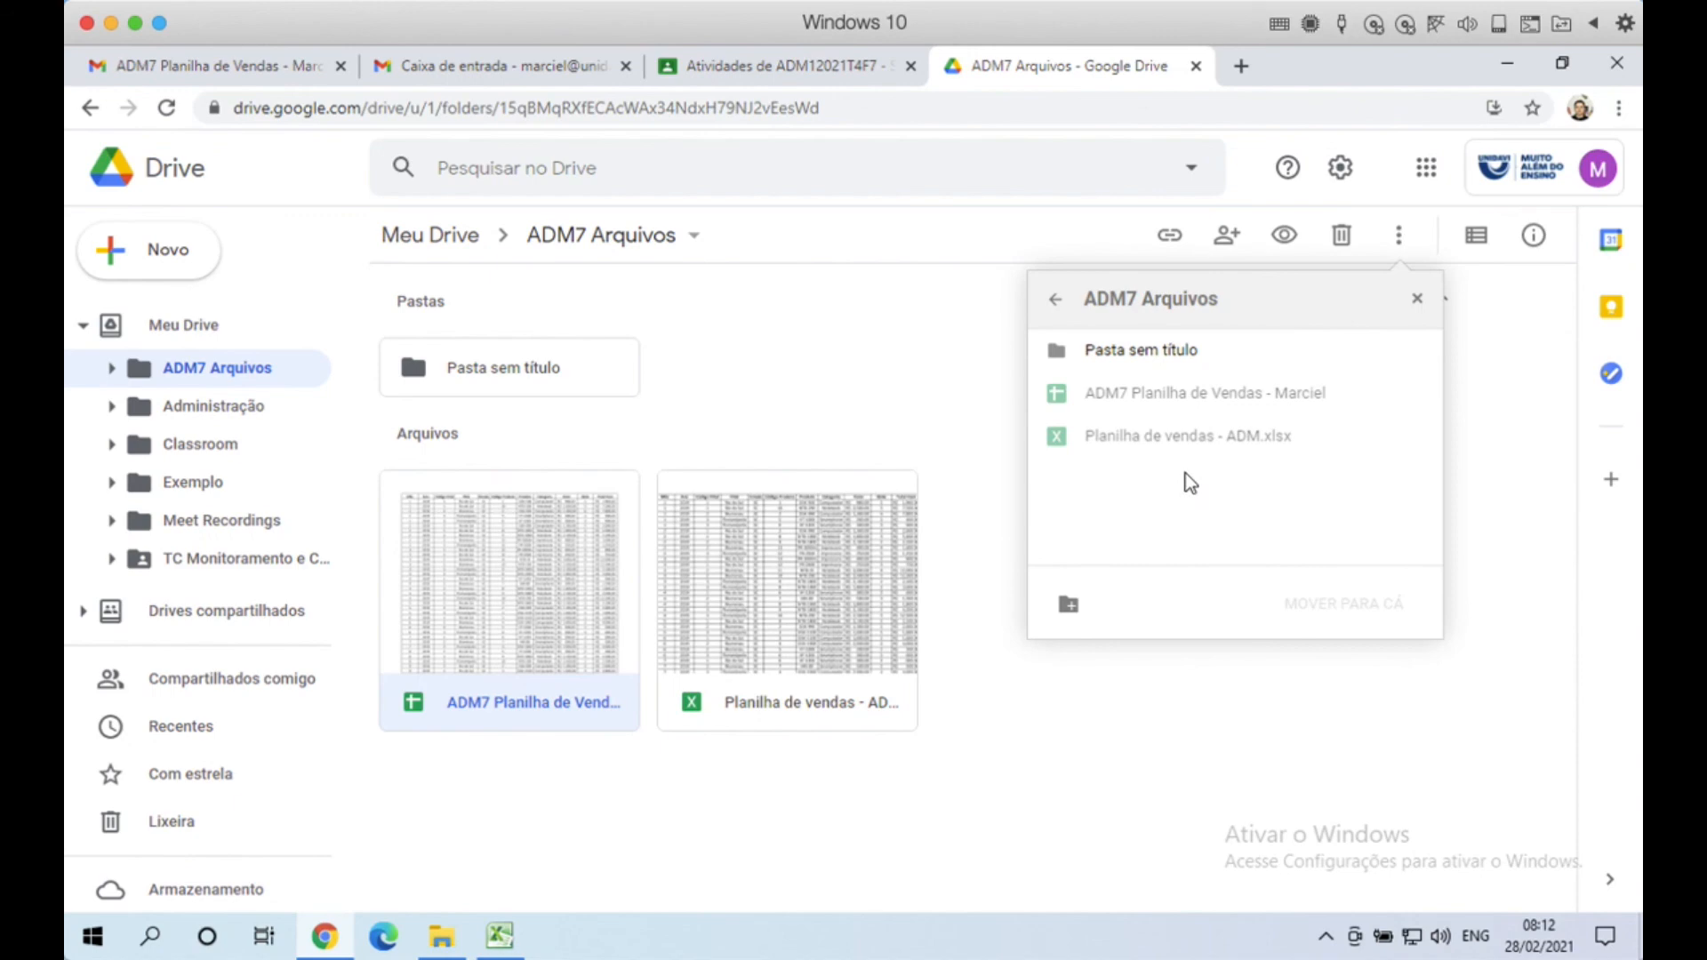
click(1417, 301)
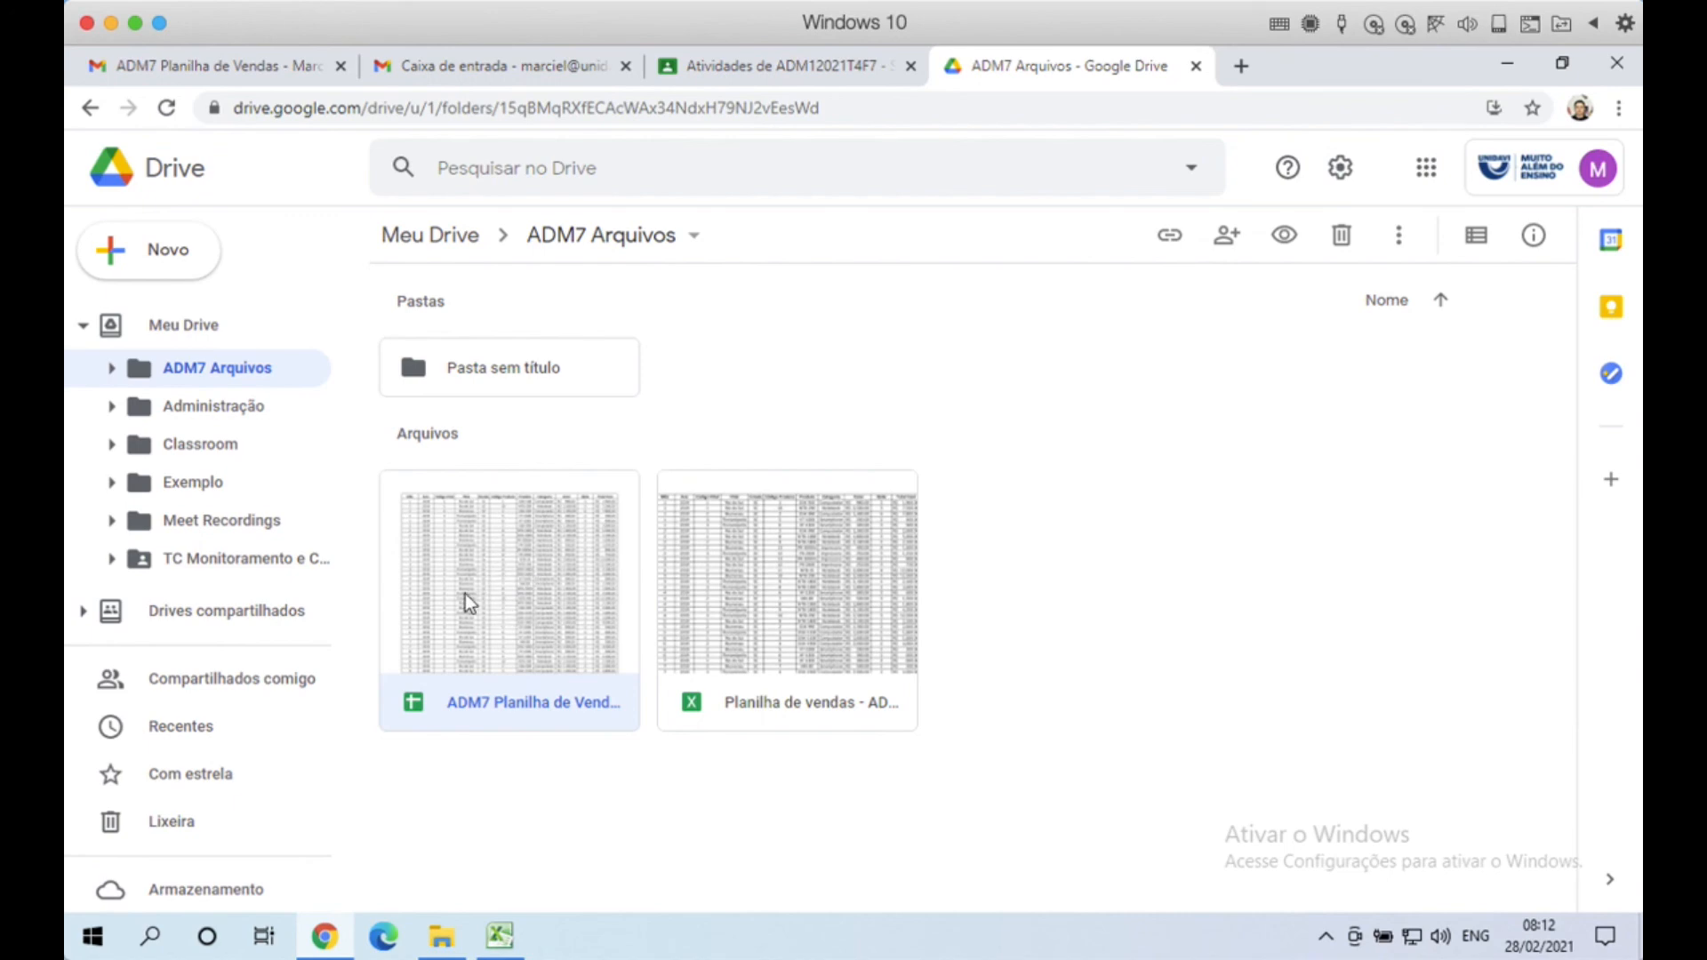
drag(486, 615, 475, 374)
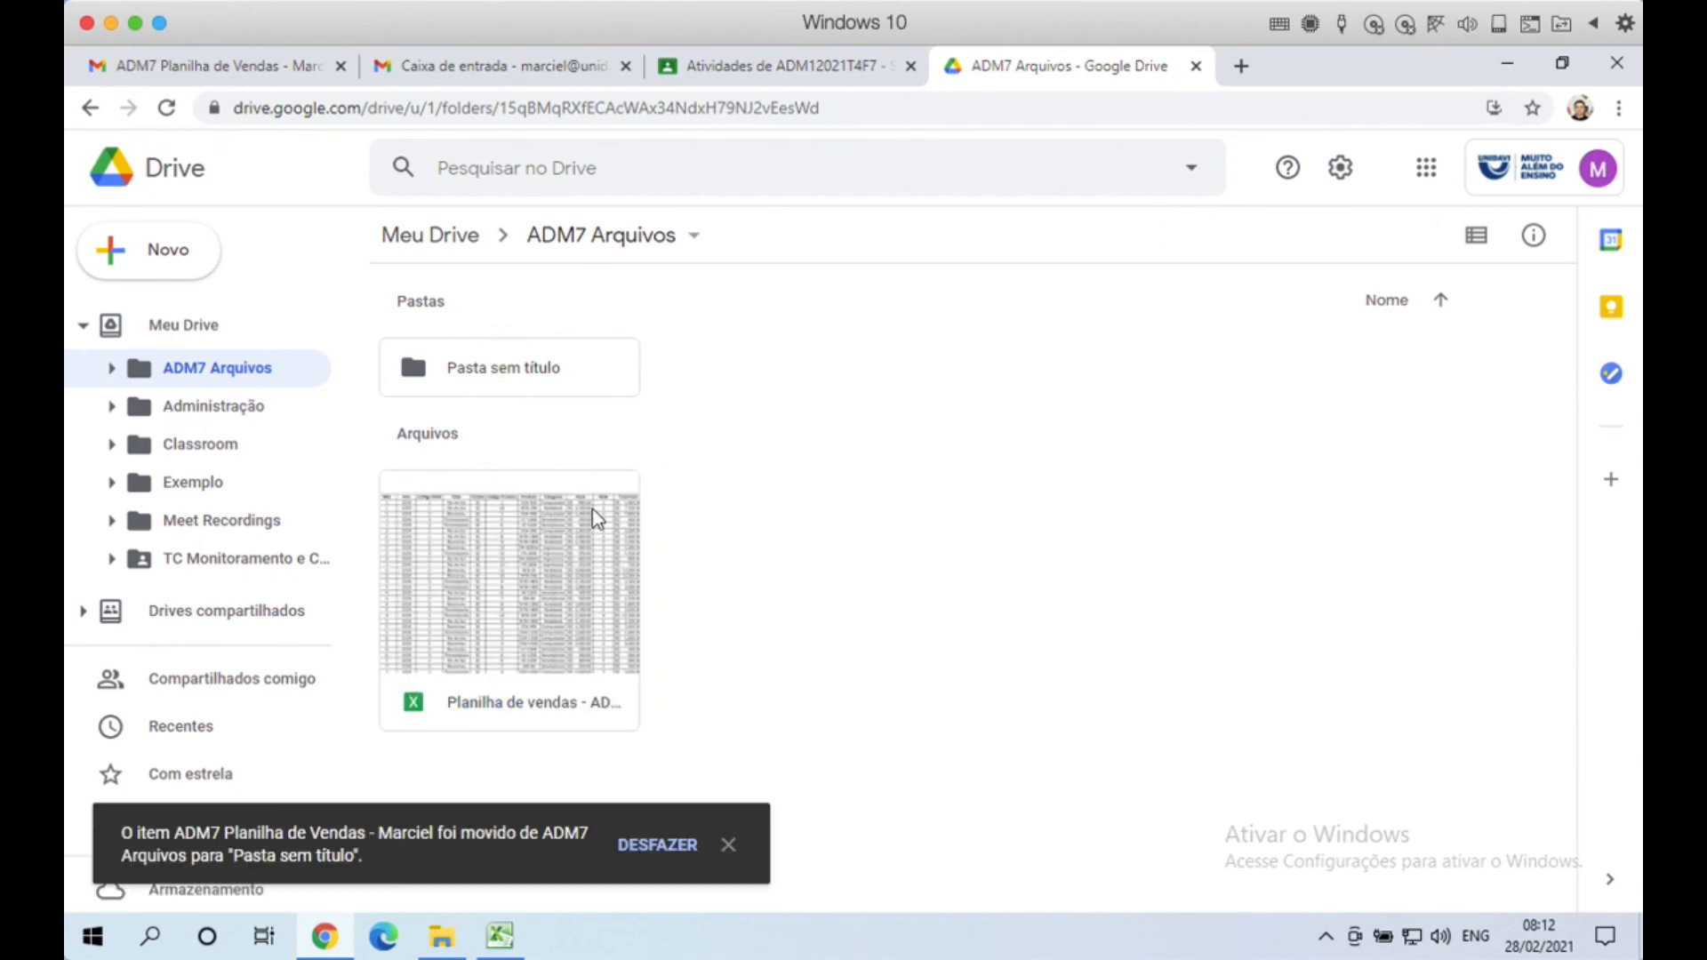
Step: Drag the spreadsheet from Pasta sem título onto ADM7 Arquivos in the sidebar and reopen that folder
double_click(526, 375)
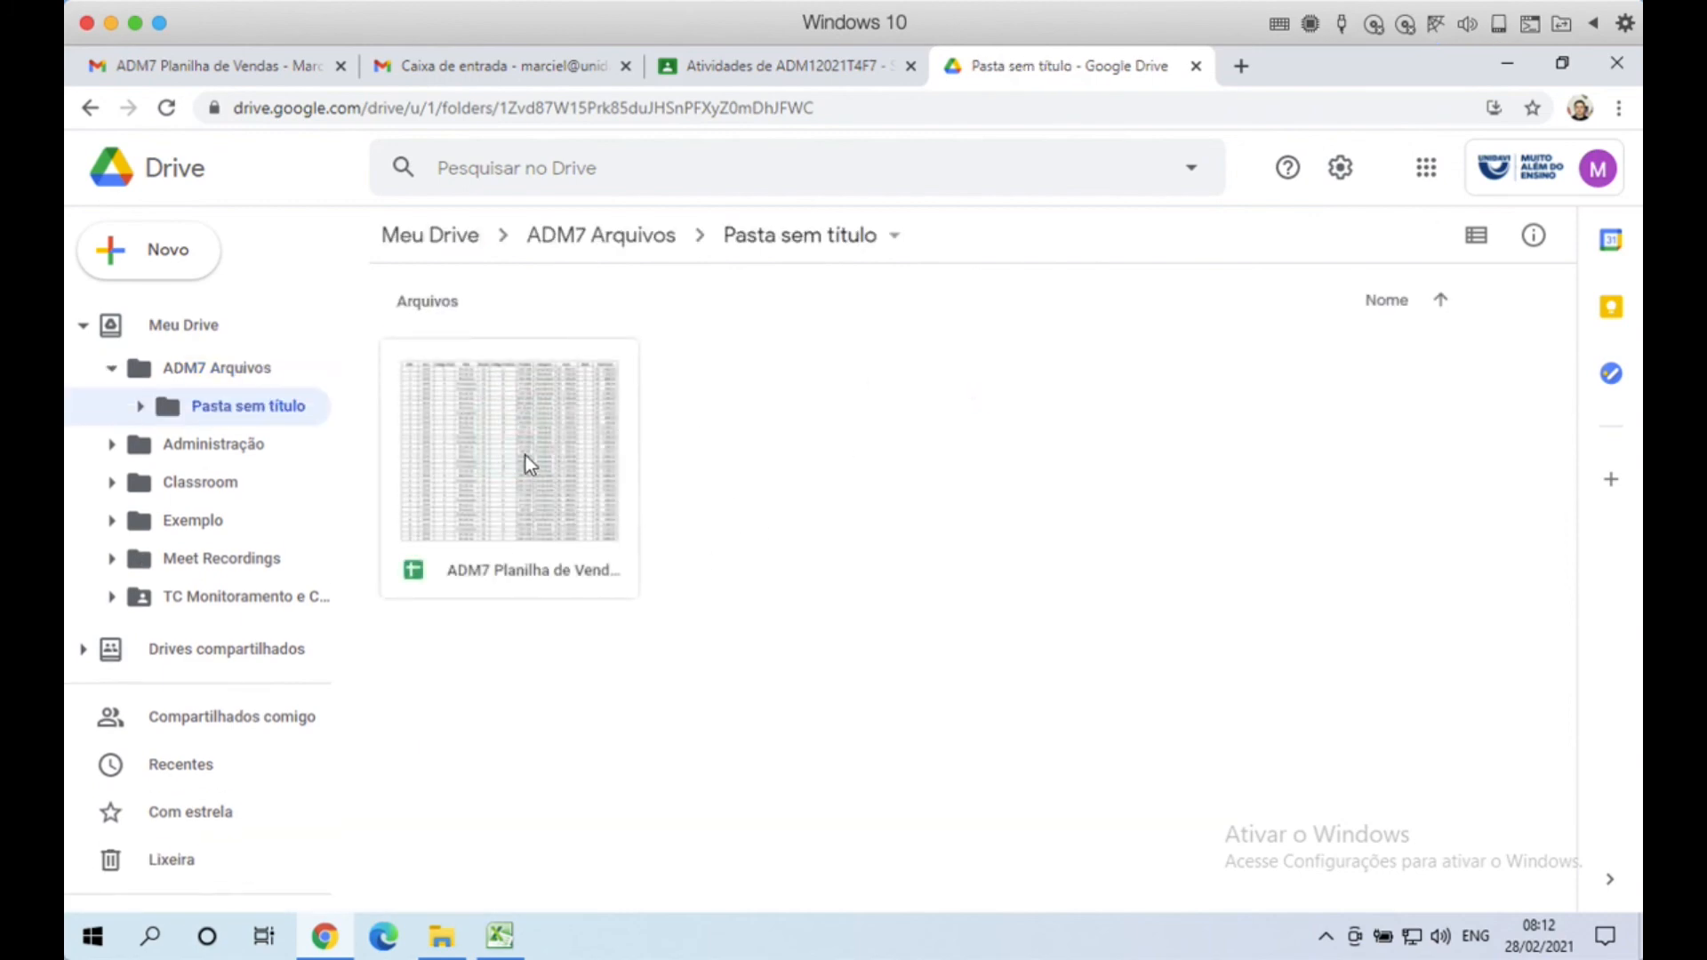
click(526, 455)
drag(536, 466, 201, 402)
click(201, 408)
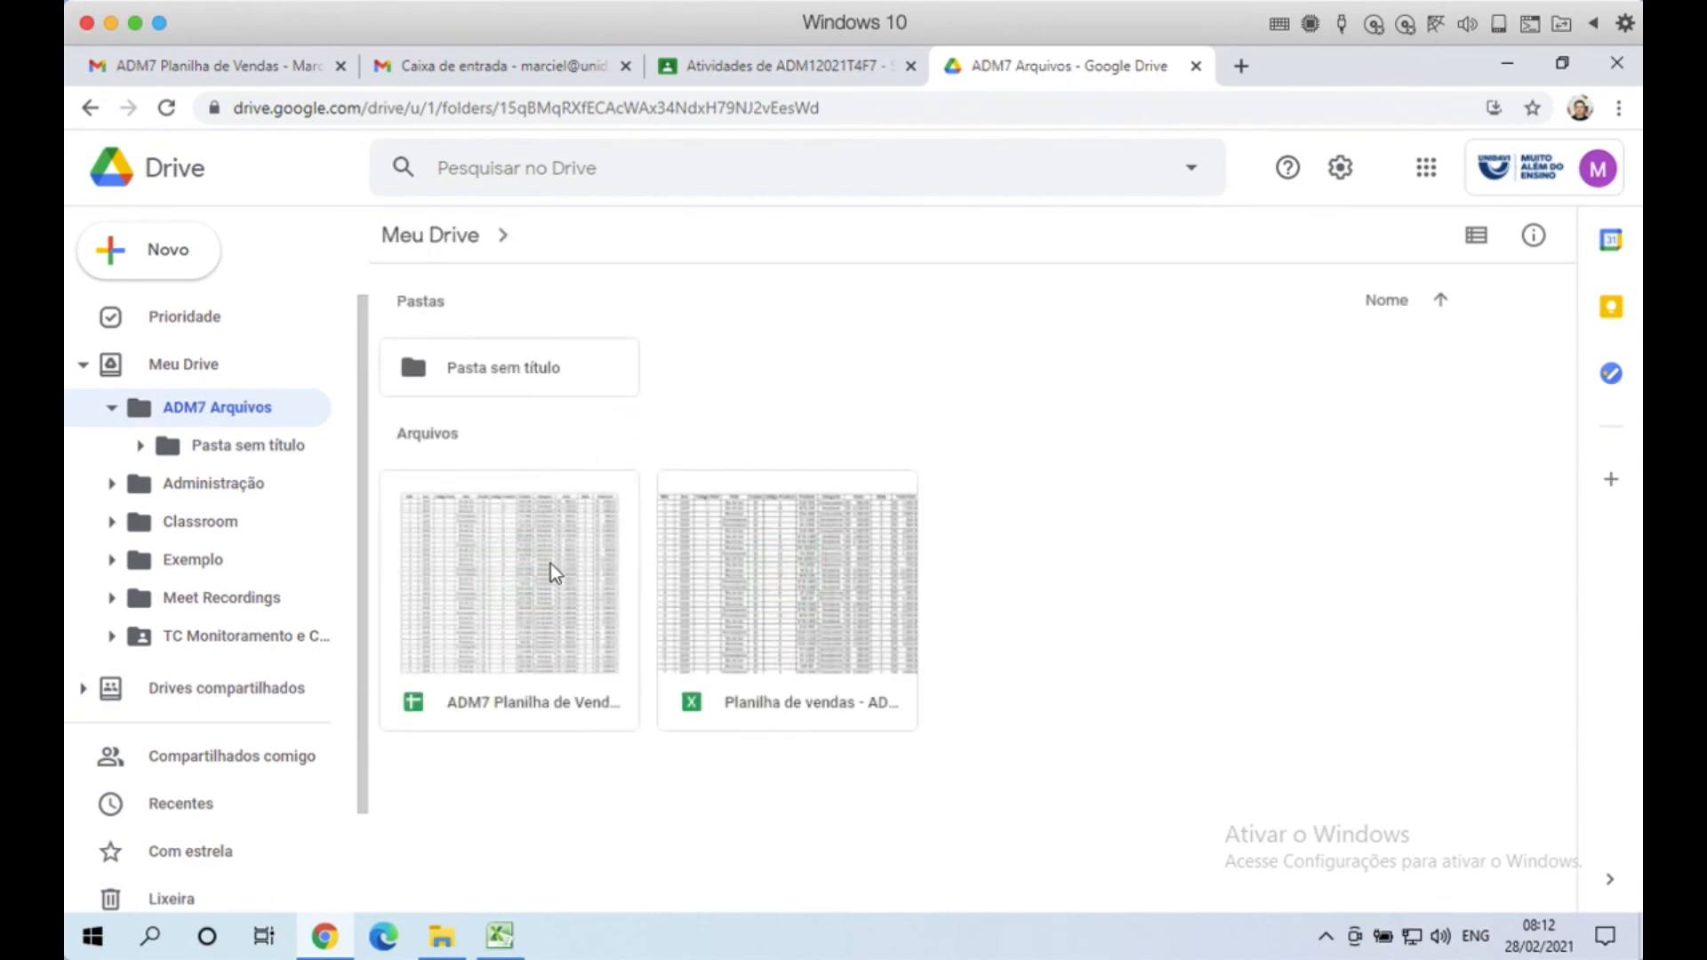
click(551, 566)
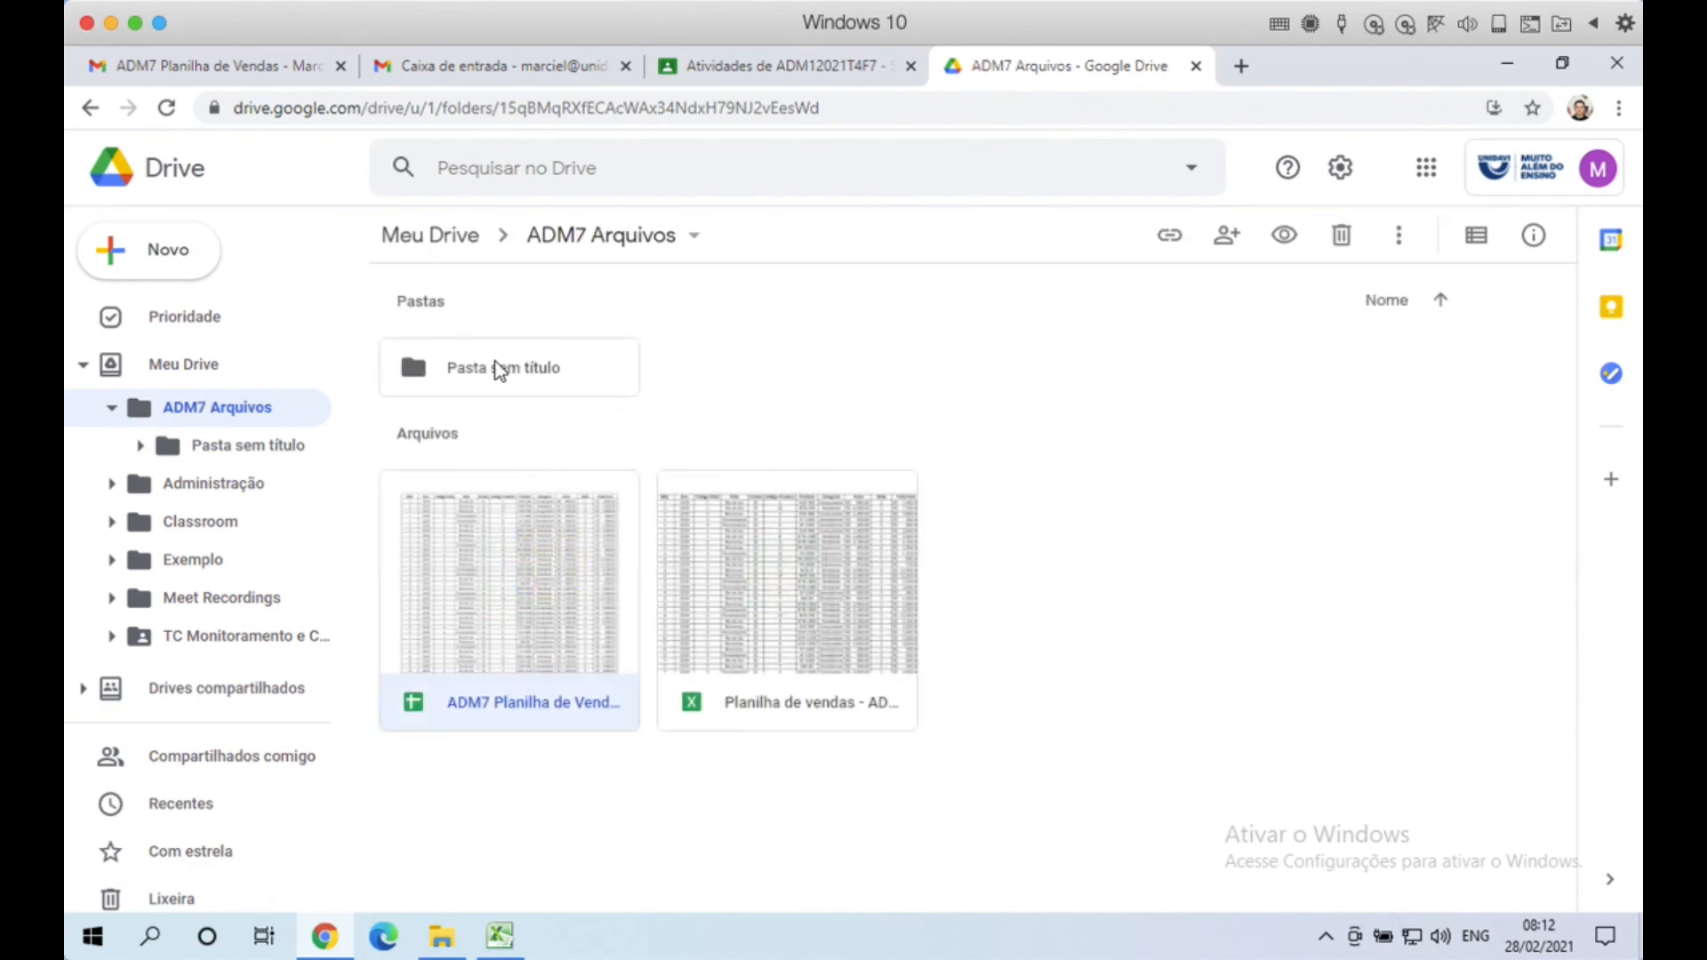
Step: Send the empty Pasta sem título folder to the trash, then select the ADM7 sales spreadsheet
click(622, 362)
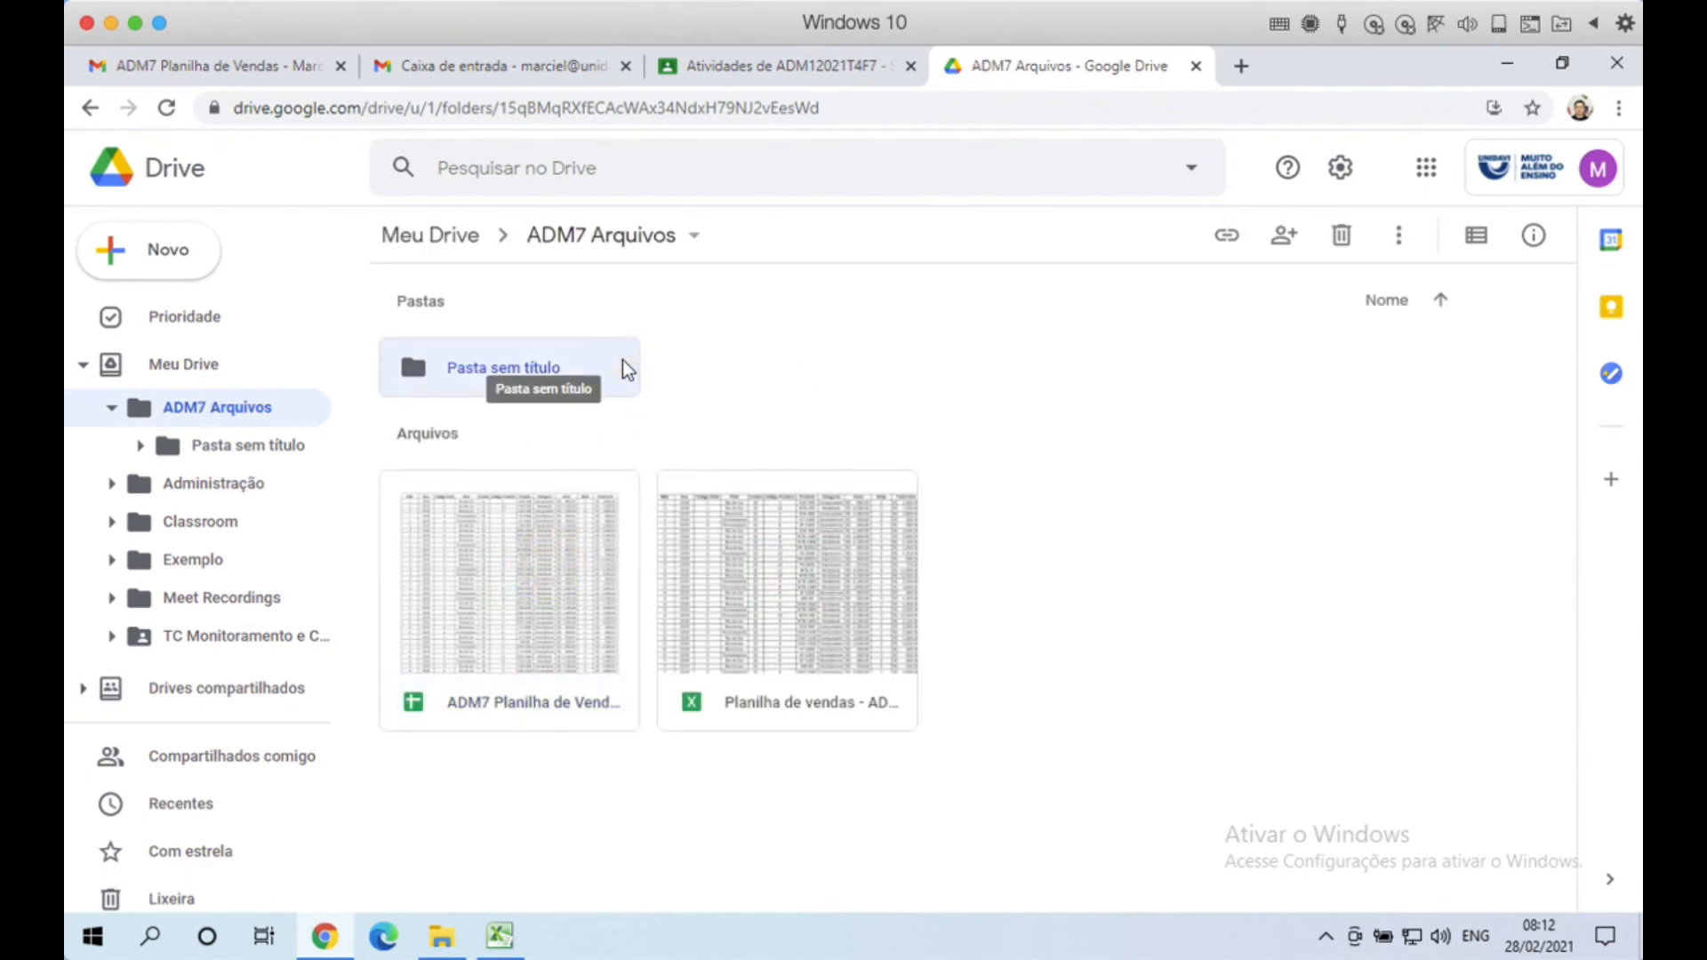
click(1342, 235)
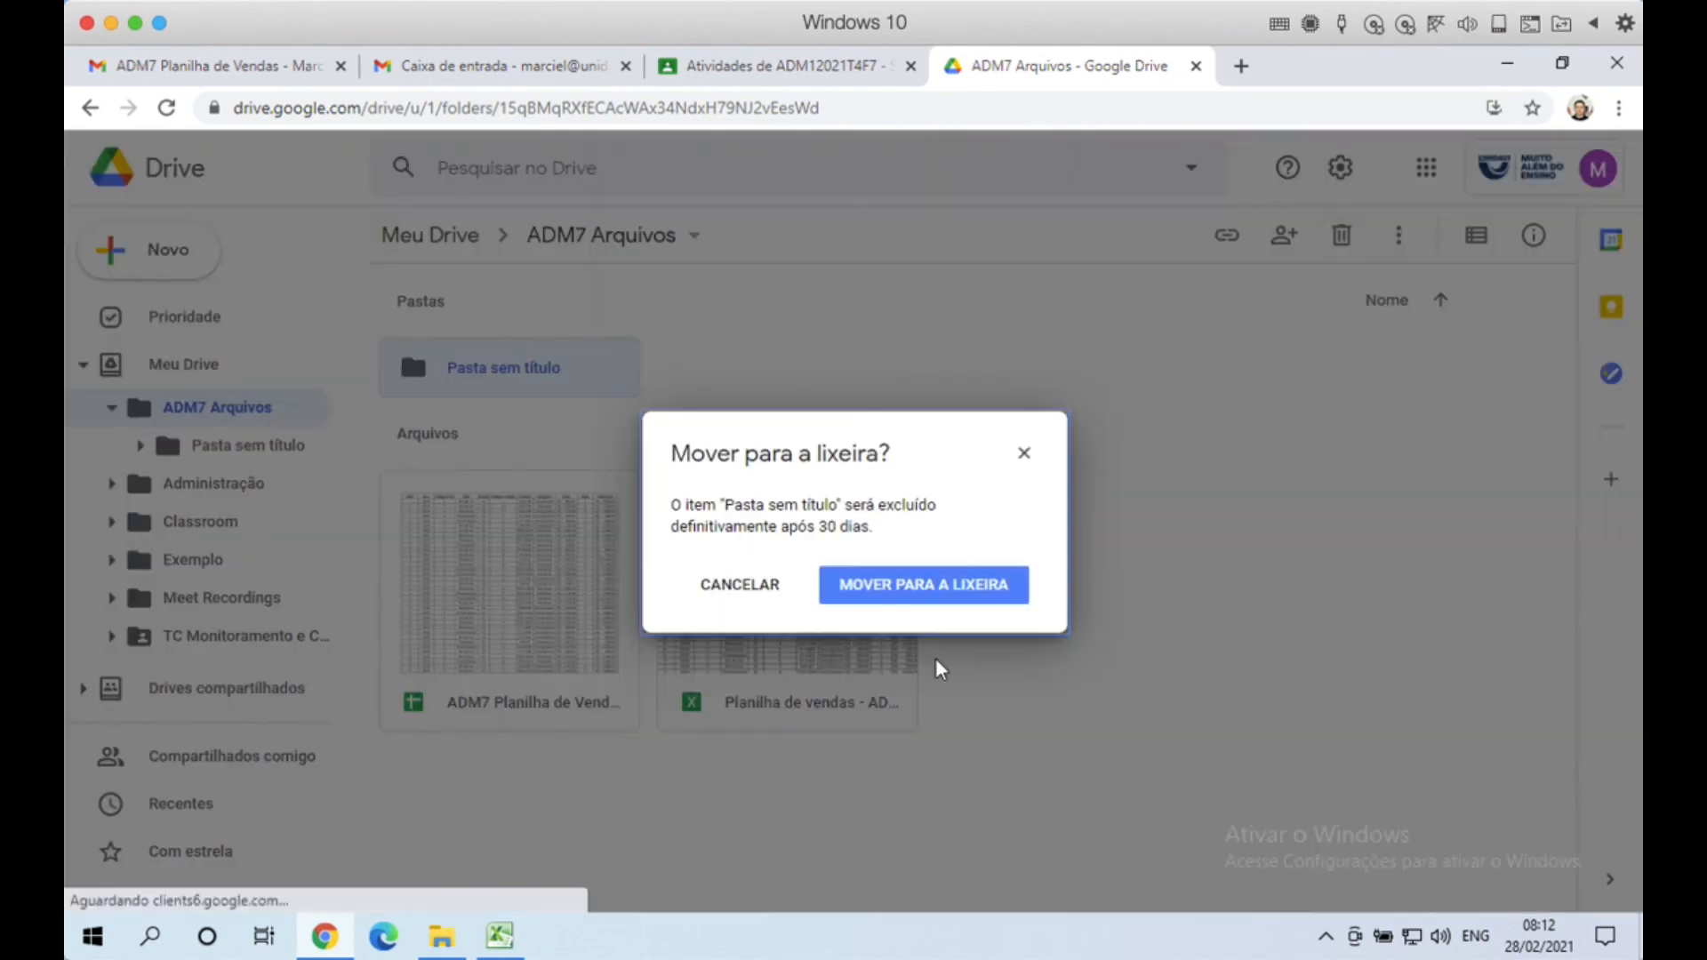
click(964, 595)
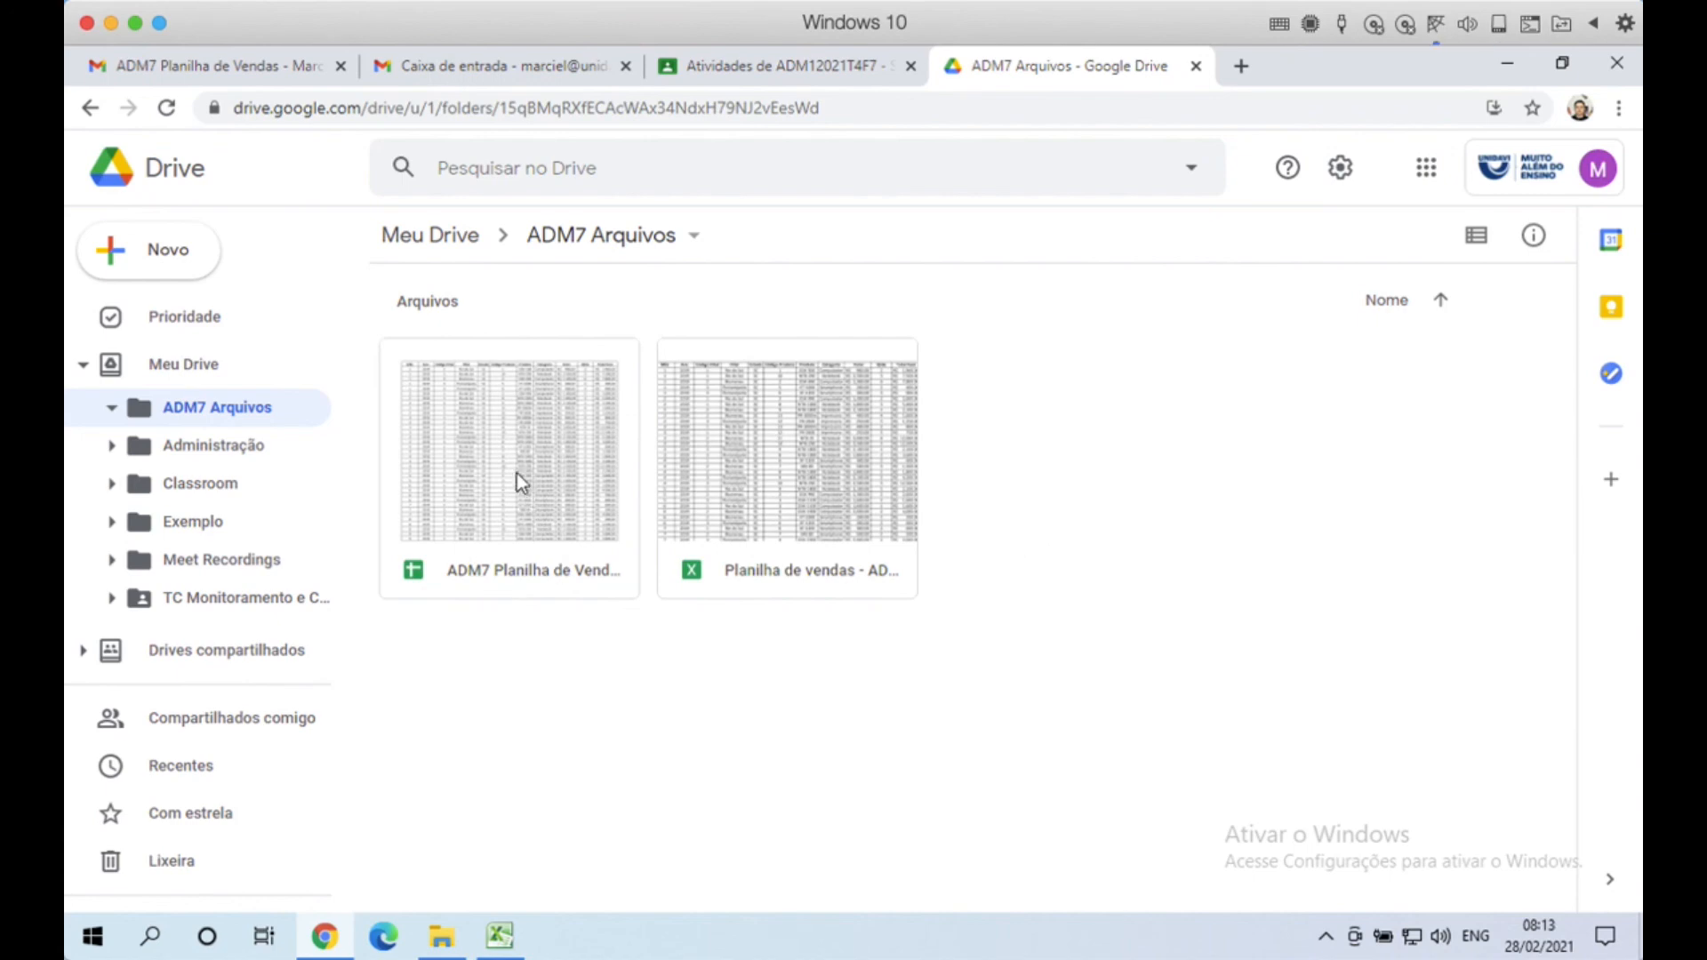
click(544, 432)
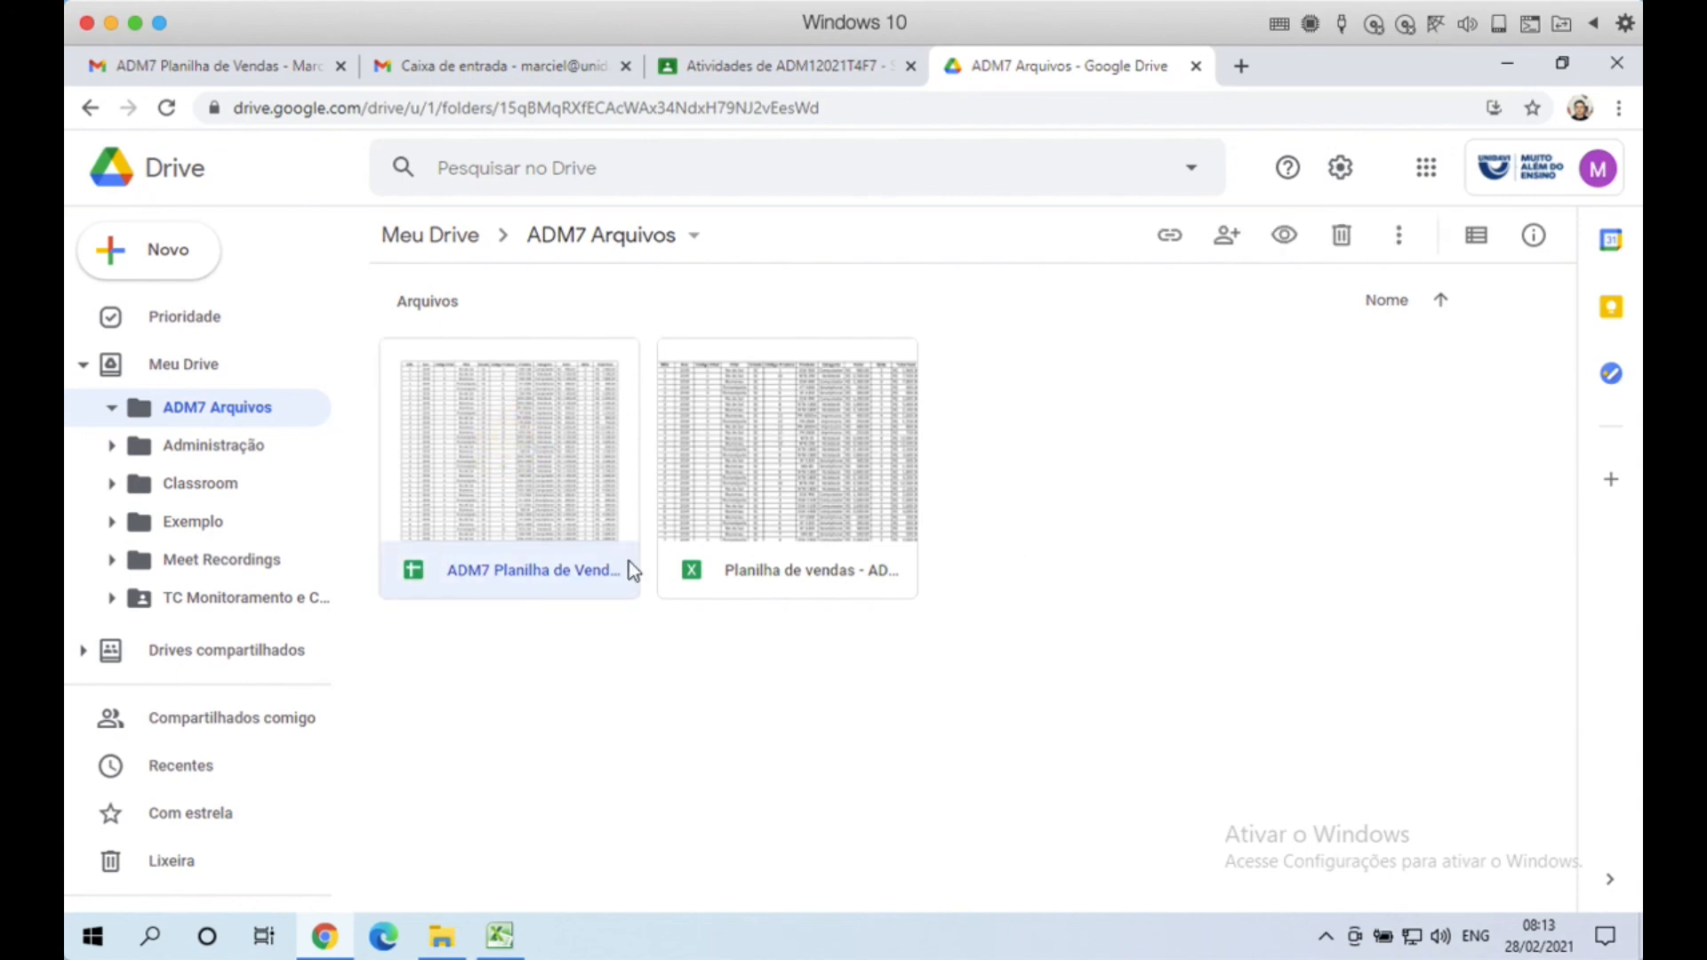